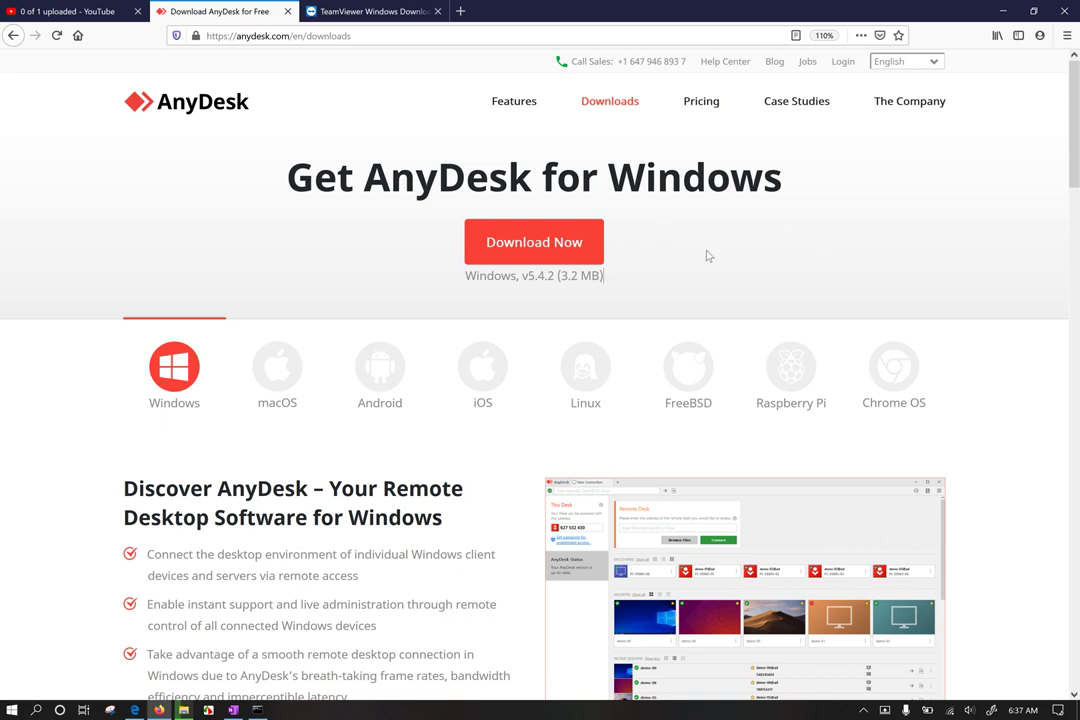
Step: Highlight the Get AnyDesk for Windows heading and scroll down the downloads page
triple_click(707, 190)
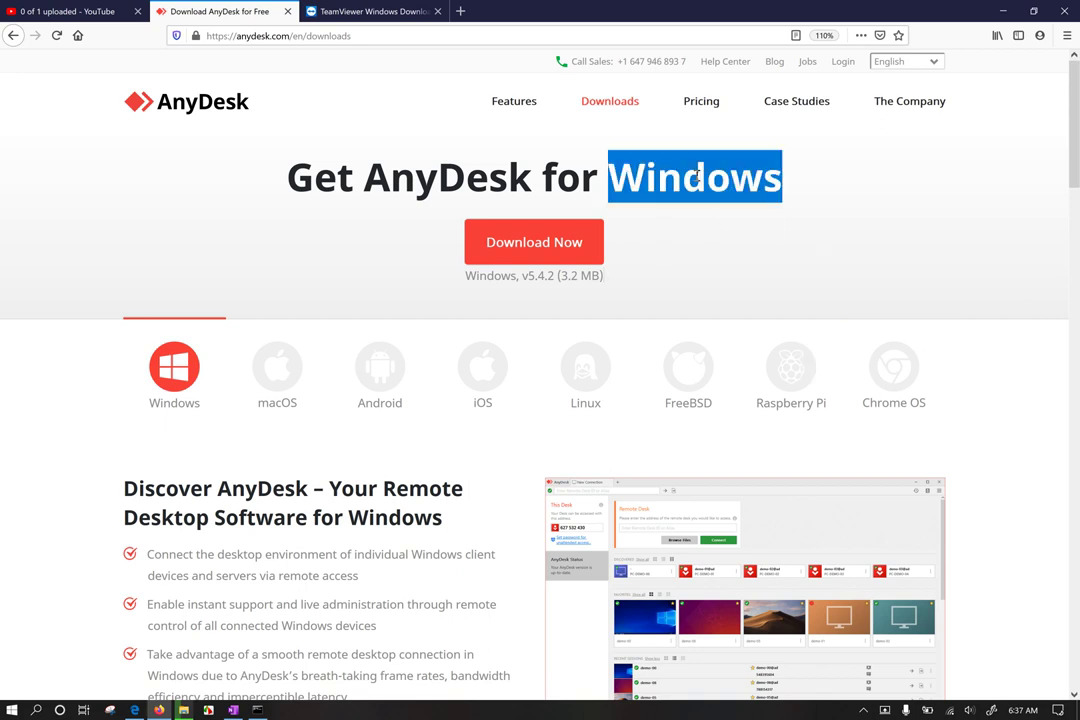
left_click(798, 263)
scroll(795, 263, "down", 1)
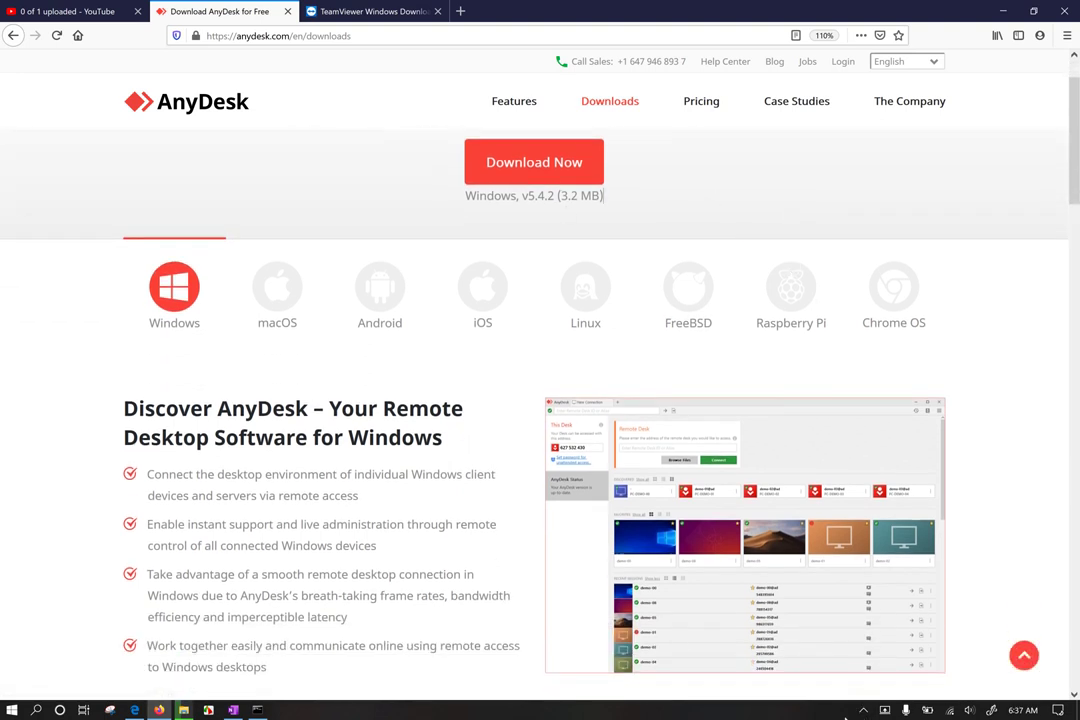
left_click(862, 712)
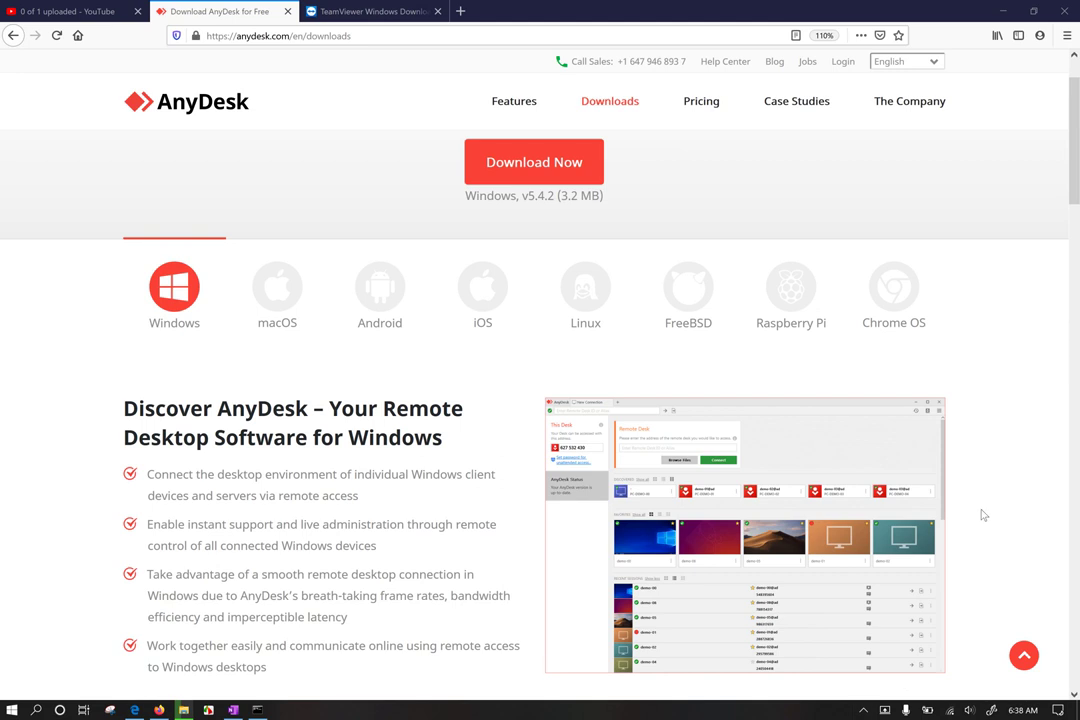
Step: Hide the file-copy progress window and open File Explorer centred on screen
left_click(184, 711)
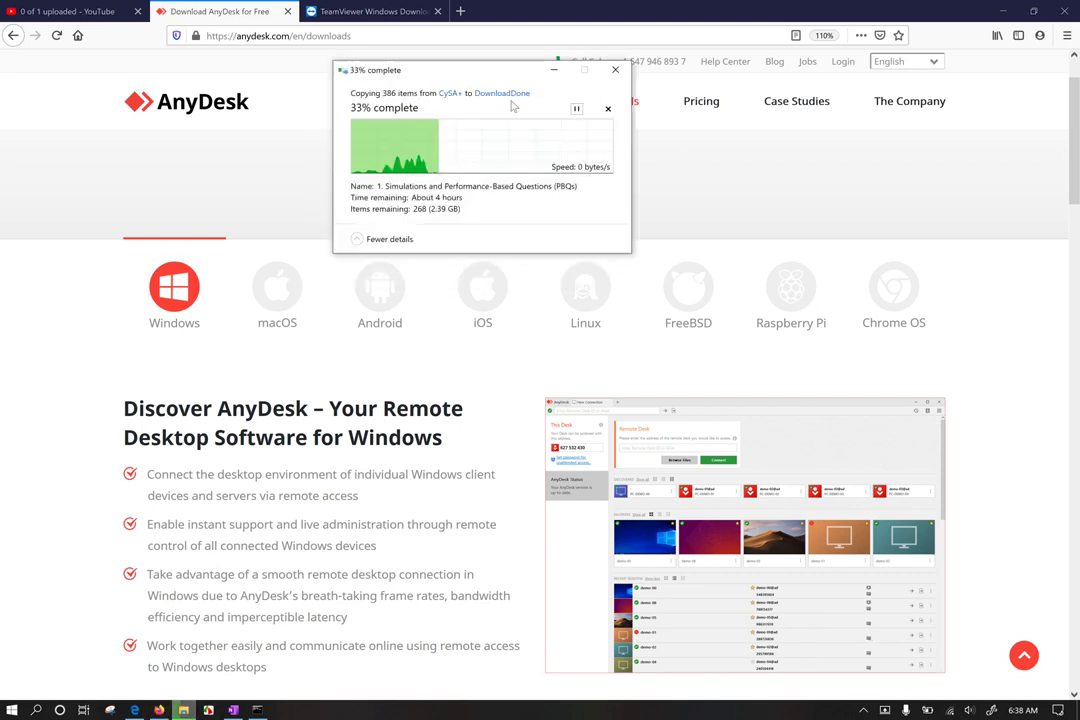
left_click(554, 69)
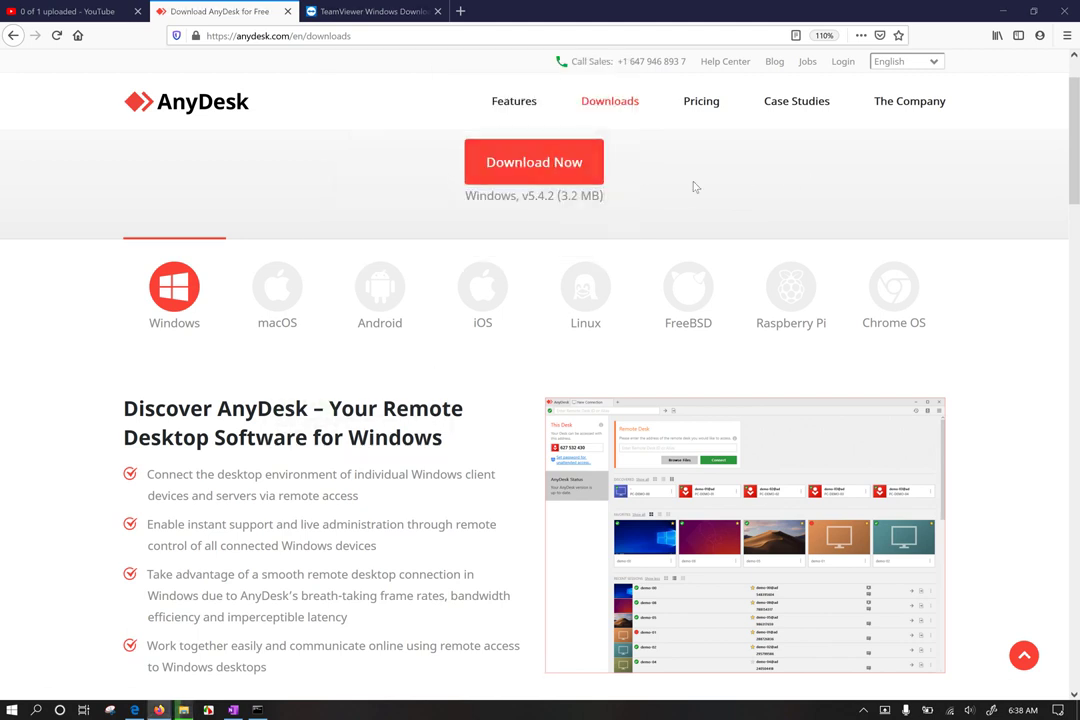
key("super+e")
left_click_drag(405, 9, 752, 115)
Step: Open Downloads > Programs in a full-height Explorer window and launch the AnyDesk program
left_click(790, 116)
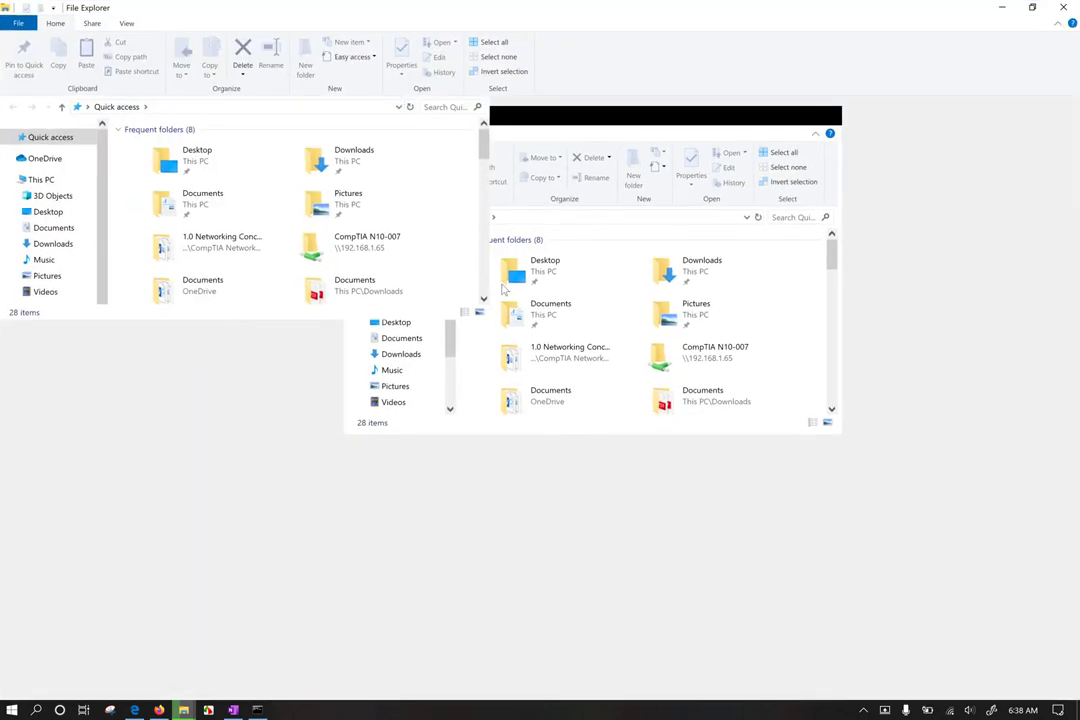
left_click(53, 243)
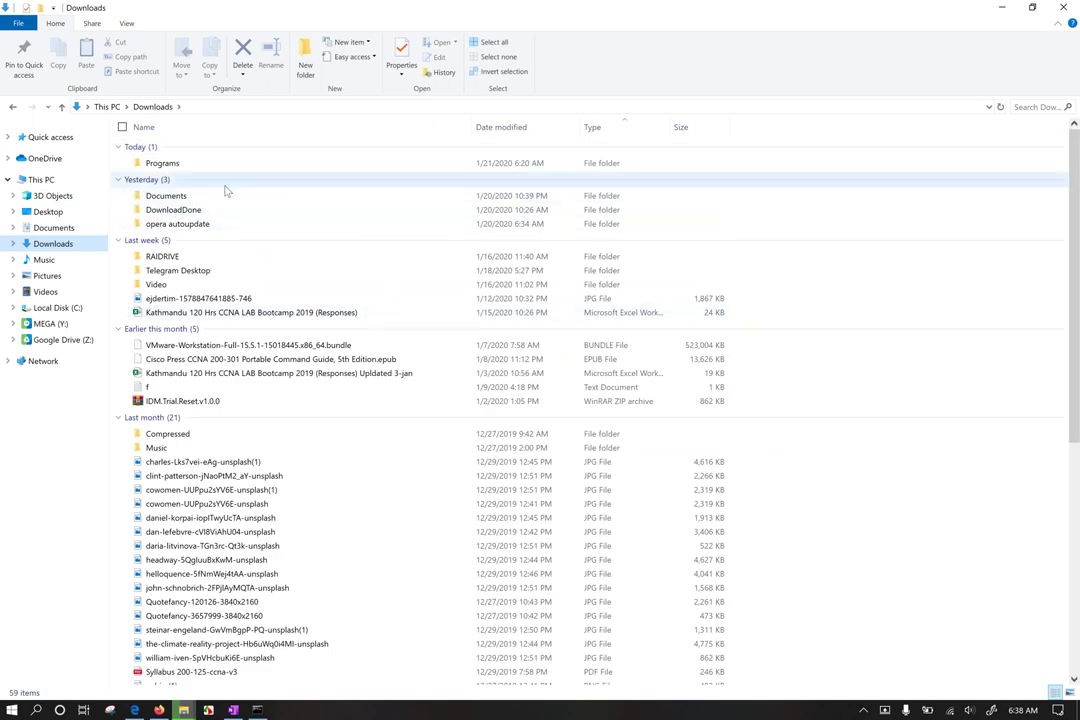
double_click(222, 164)
left_click_drag(545, 8, 830, 80)
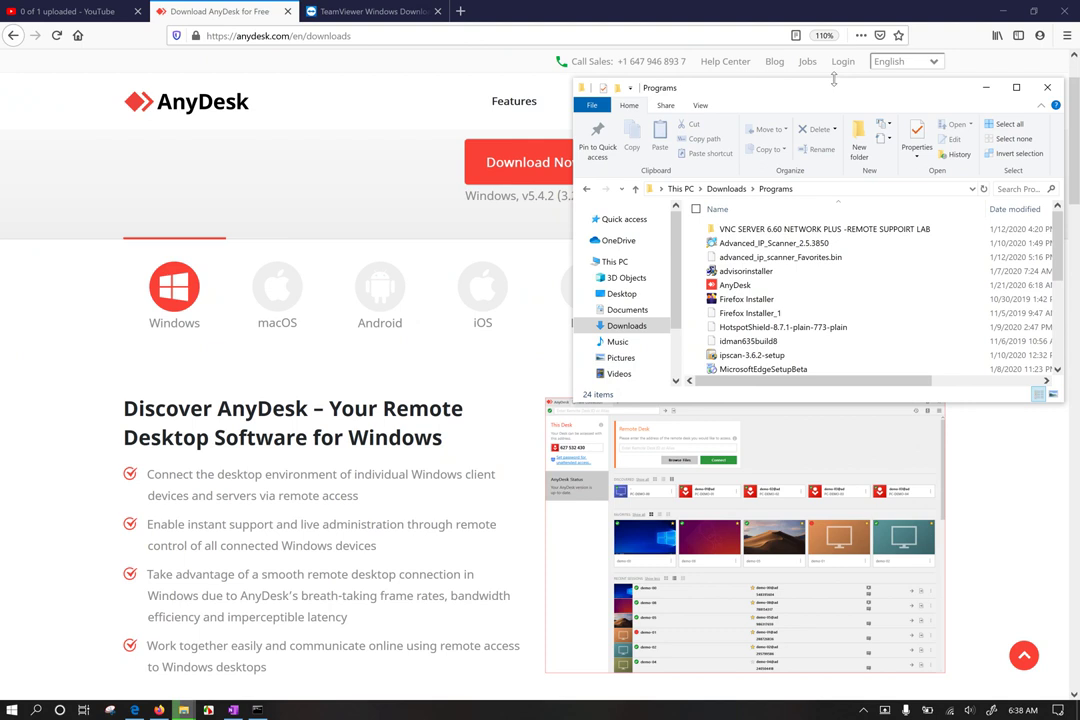
double_click(830, 80)
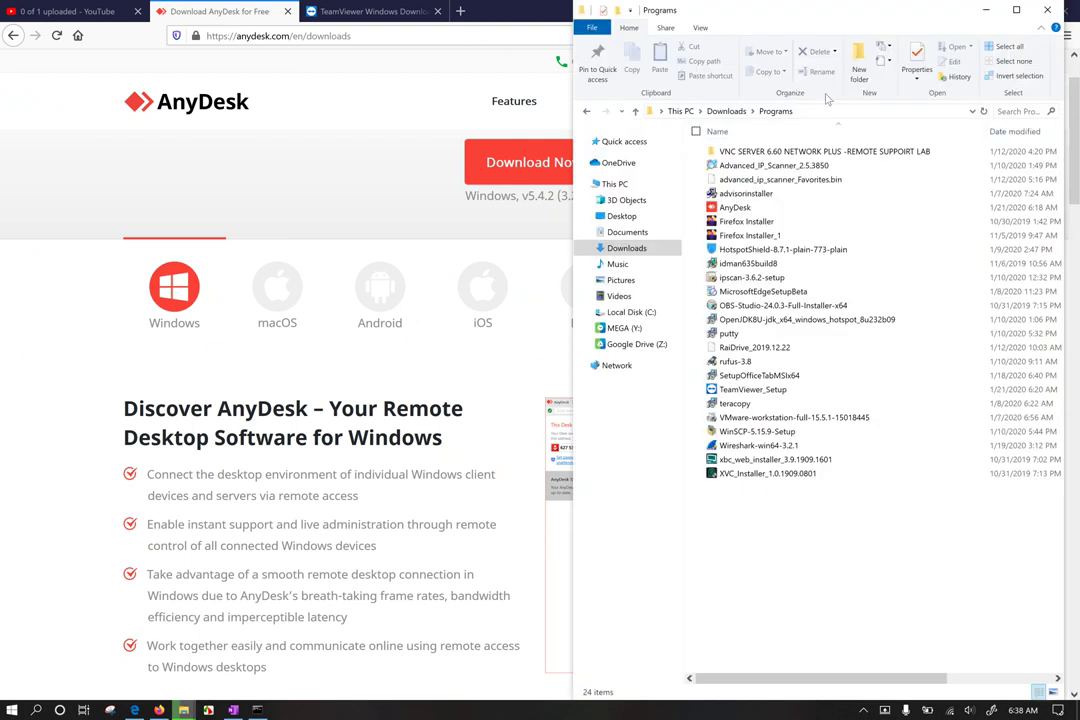
left_click(748, 208)
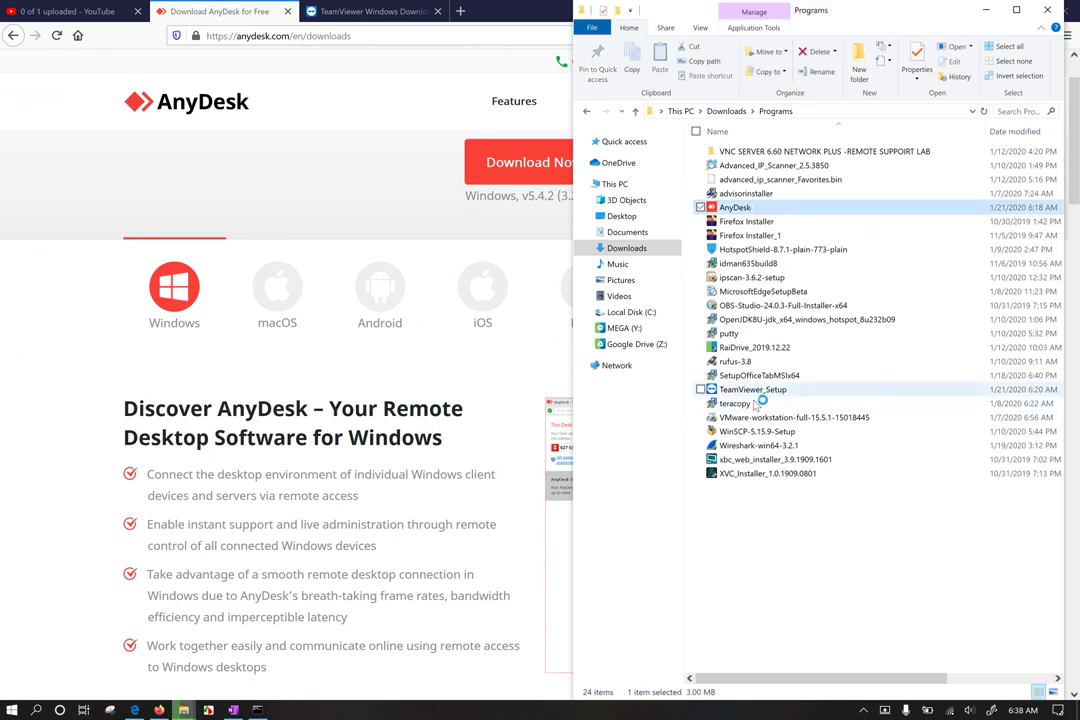
key("Return")
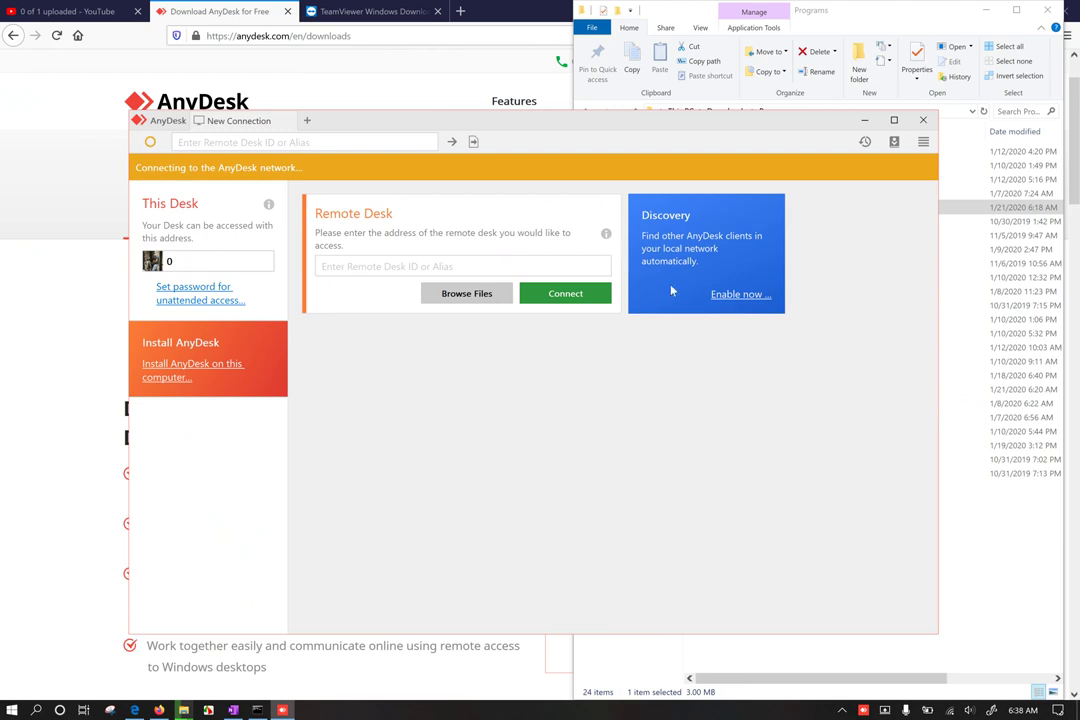
Step: Check the Wi-Fi connection, select this computer's desk ID, and move the AnyDesk window up
left_click(949, 710)
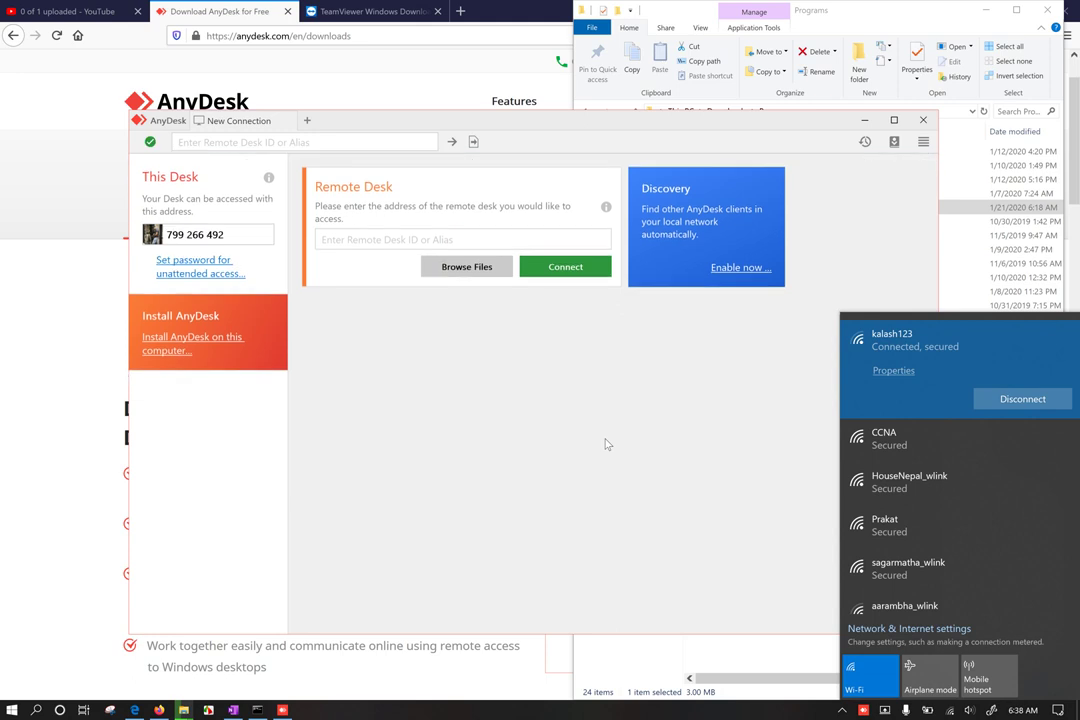
left_click(549, 406)
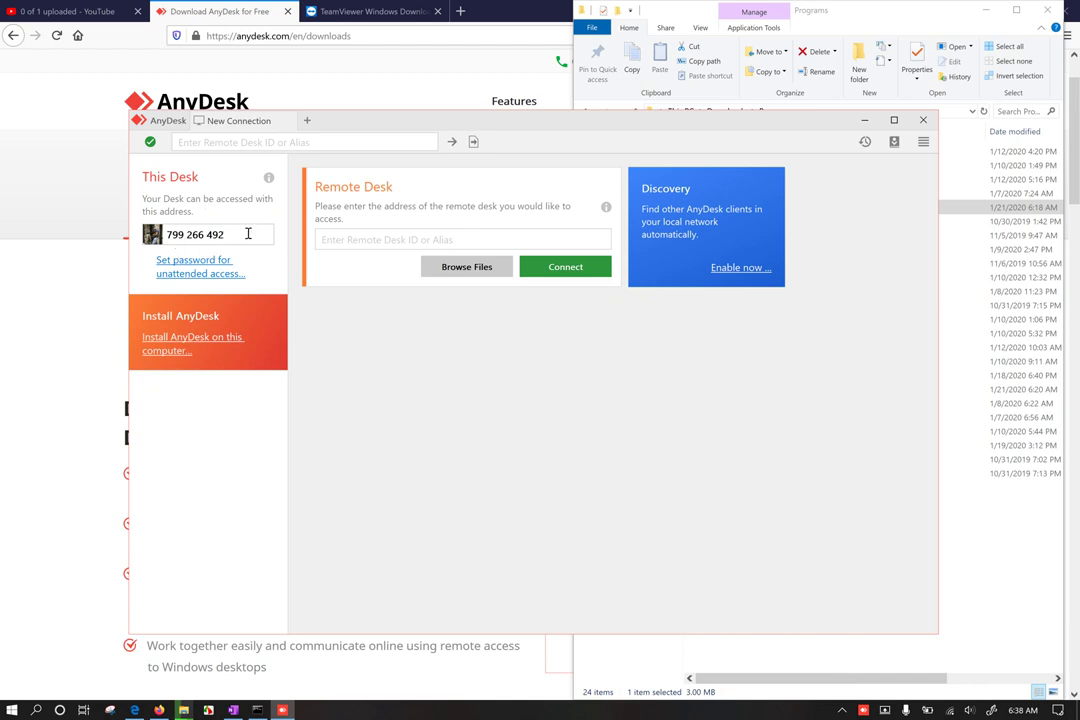
left_click_drag(226, 234, 140, 233)
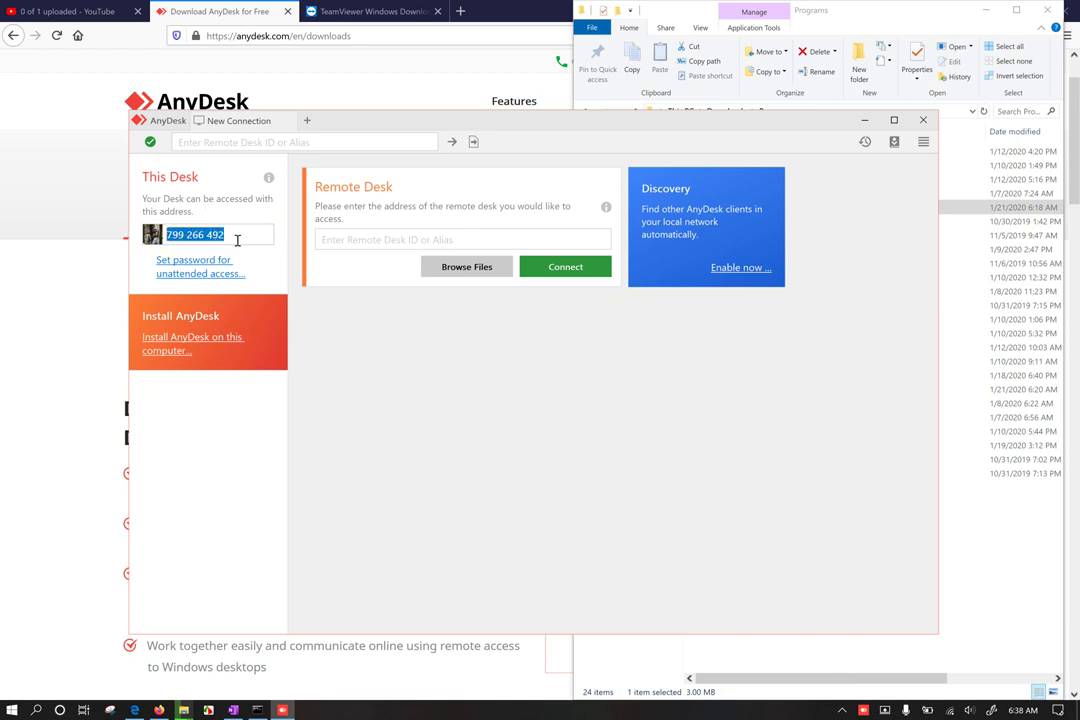
left_click_drag(236, 238, 141, 226)
left_click(236, 238)
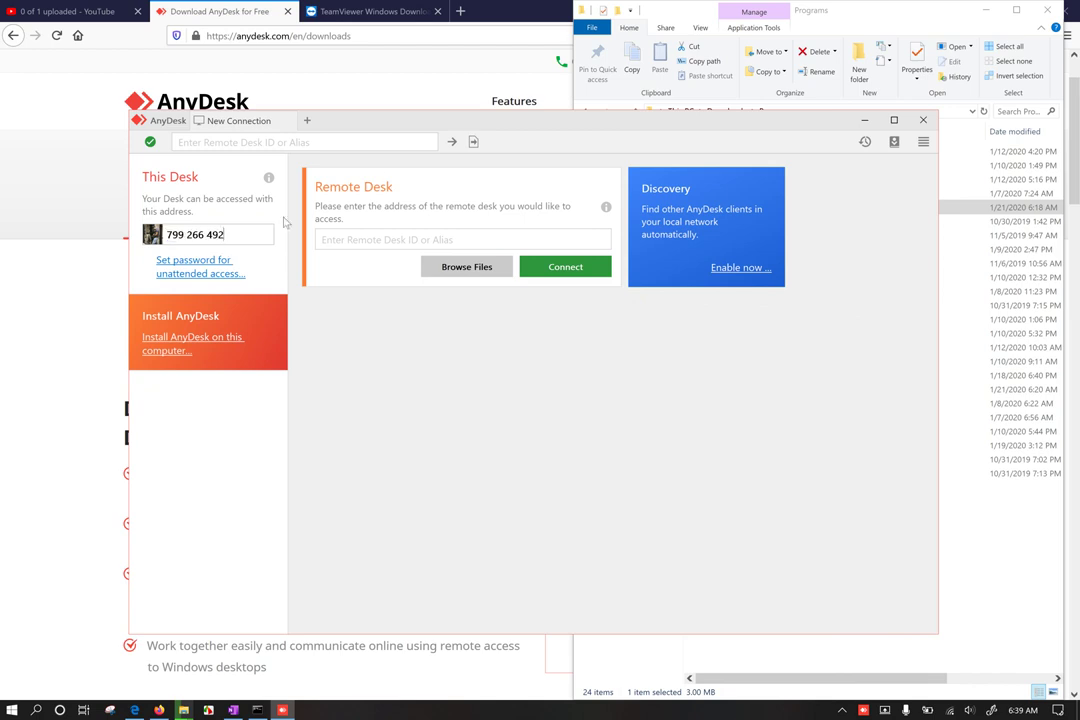
left_click_drag(457, 122, 446, 87)
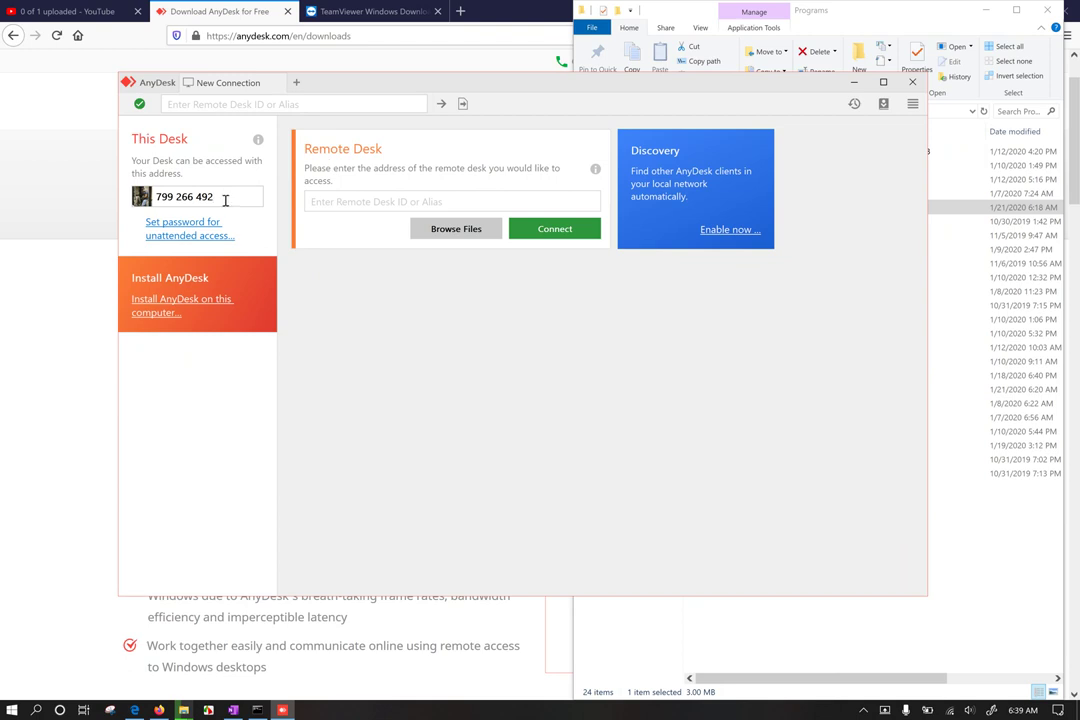
left_click(339, 204)
key("Escape")
mouse_move(535, 86)
left_mouse_down()
mouse_move(610, 91)
mouse_move(538, 66)
left_mouse_up()
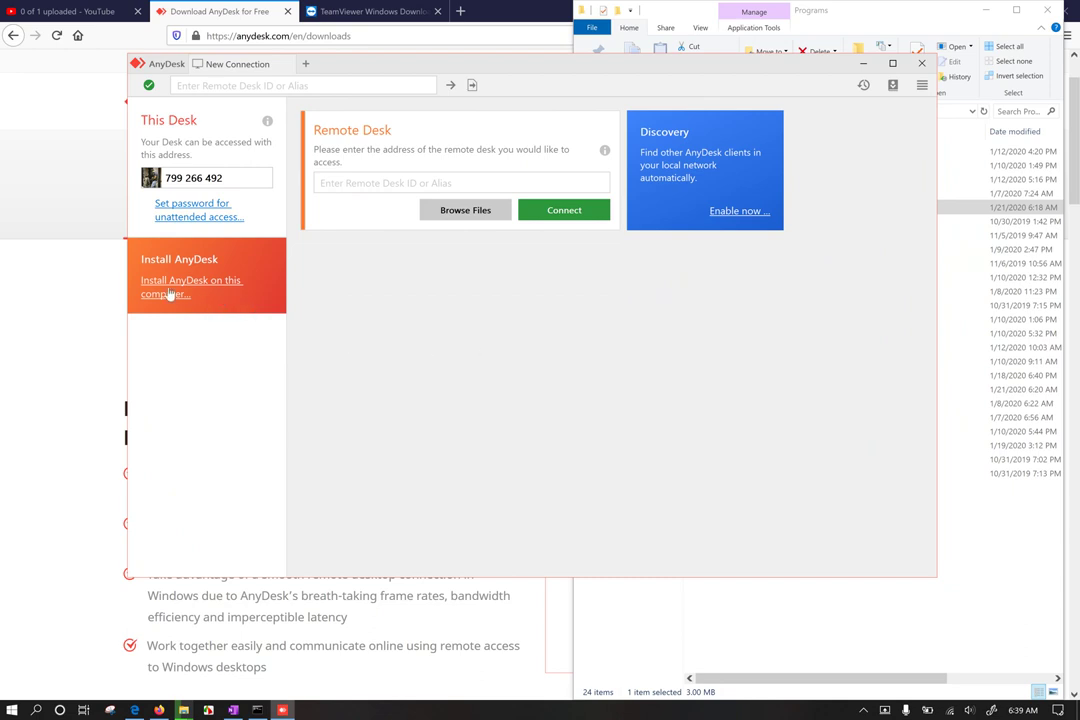
left_click_drag(310, 60, 343, 109)
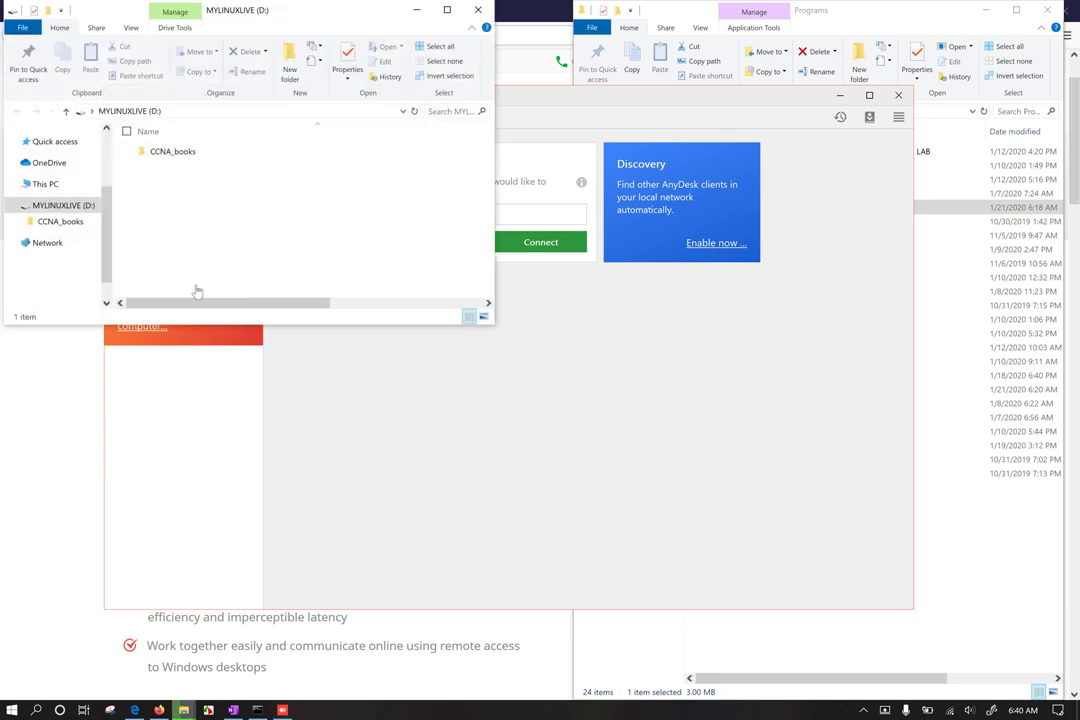
Step: Minimize Firefox, then select and copy the AnyDesk and TeamViewer_Setup files in Programs
left_click(37, 372)
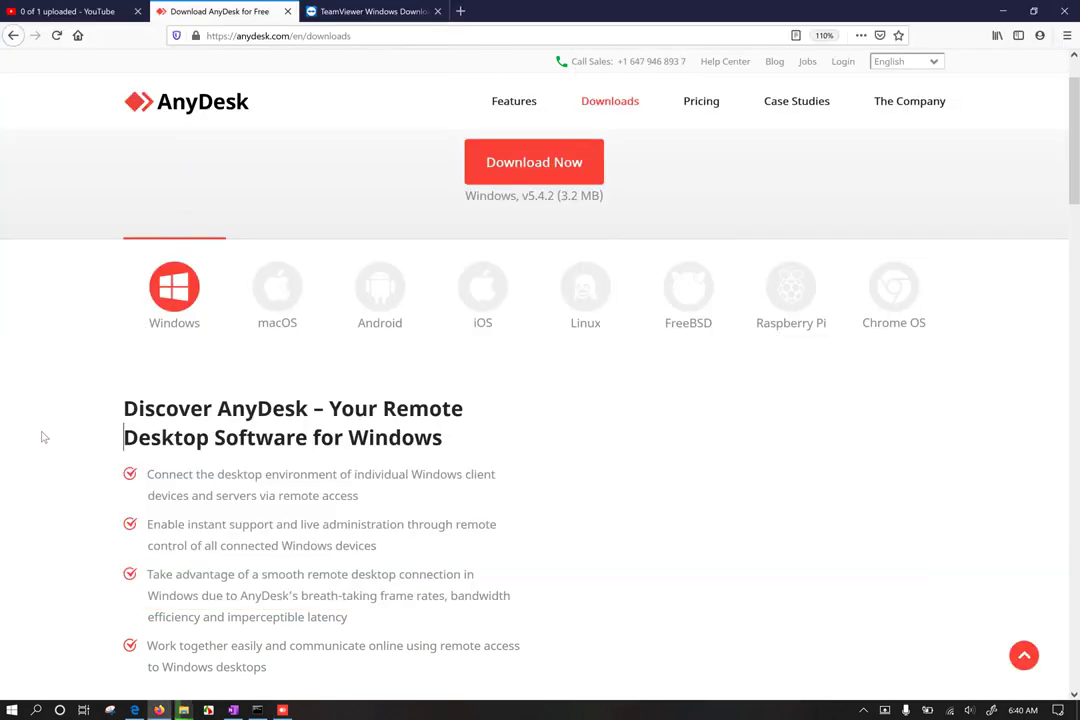
left_click(995, 11)
left_click(788, 16)
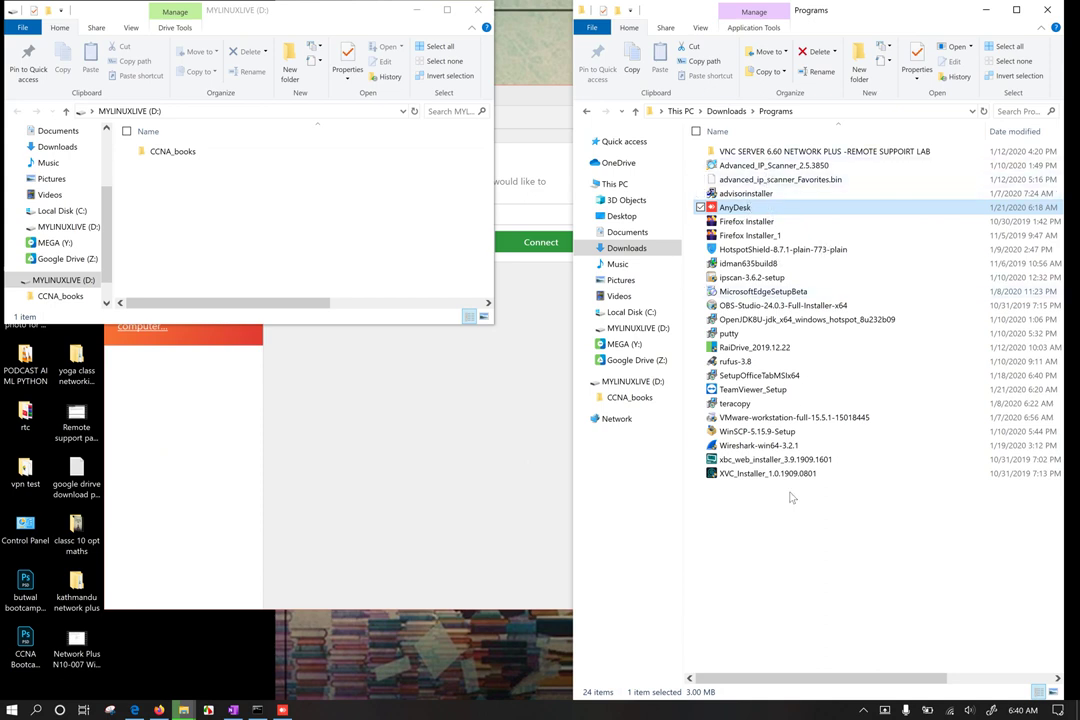
left_click(760, 530)
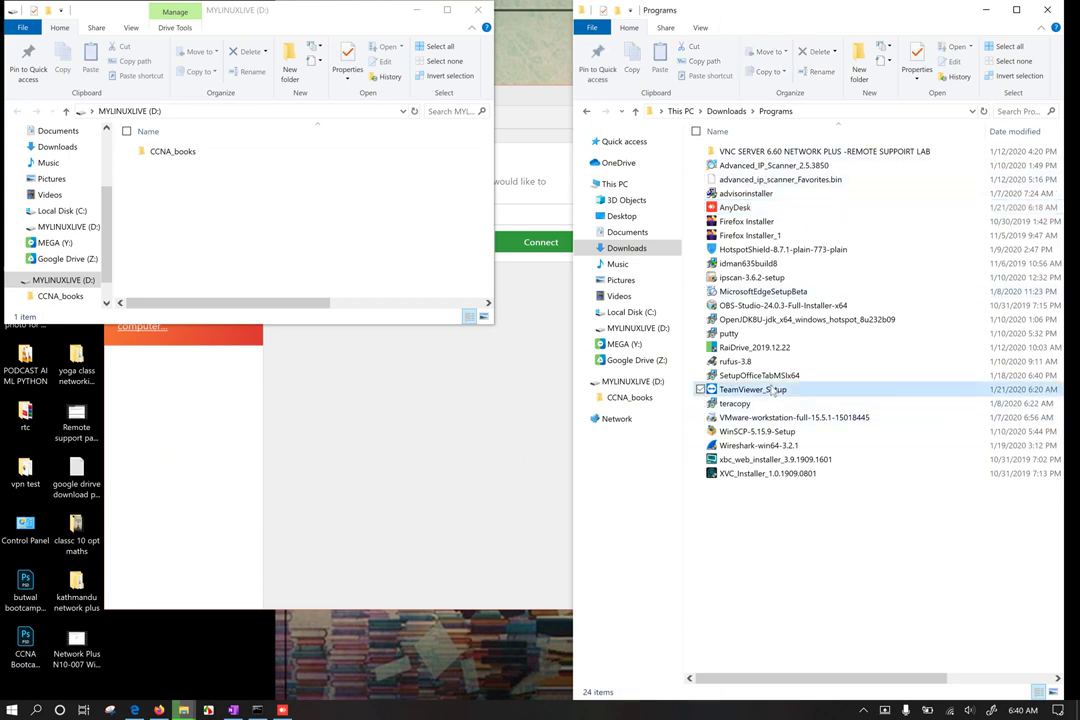
left_click(752, 389)
left_click(752, 207, "ctrl")
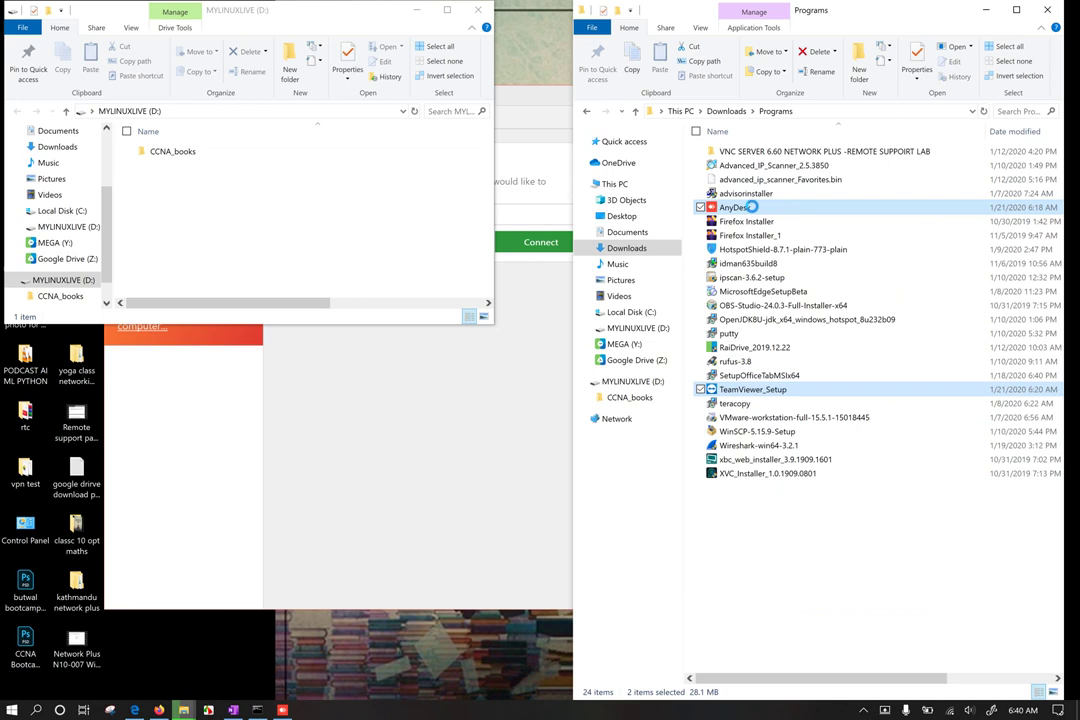
key("shift+F10")
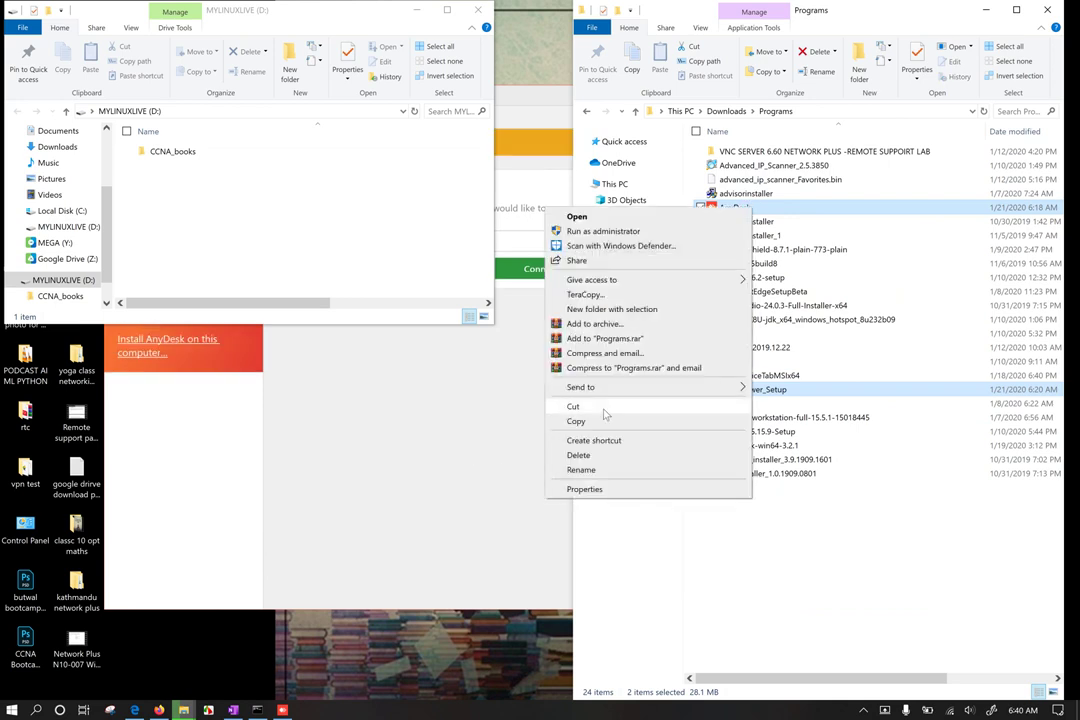
mouse_move(650, 387)
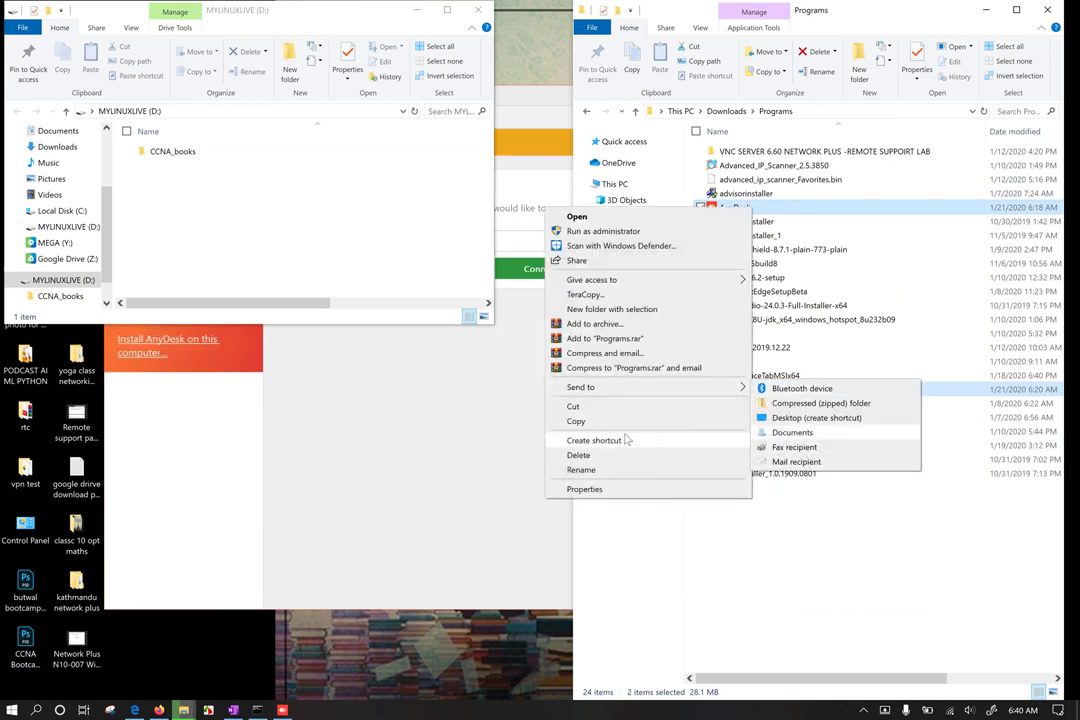
left_click(644, 421)
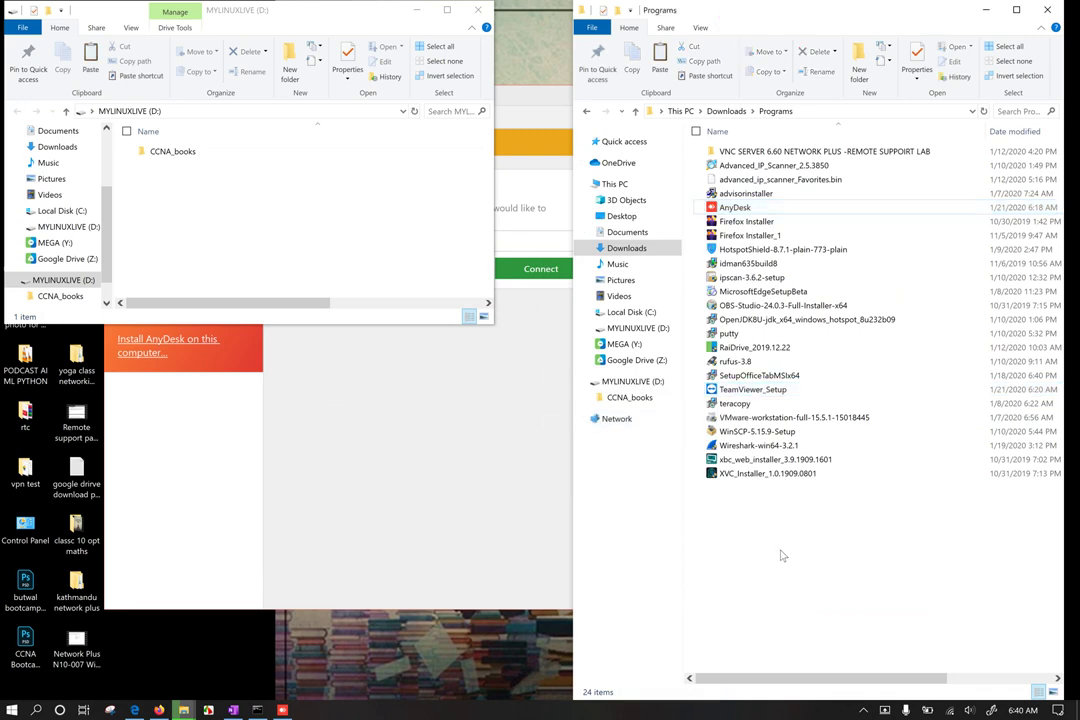
Step: Paste both files onto the MYLINUXLIVE (D:) drive and hide the copy progress
left_click(642, 385)
right_click(771, 378)
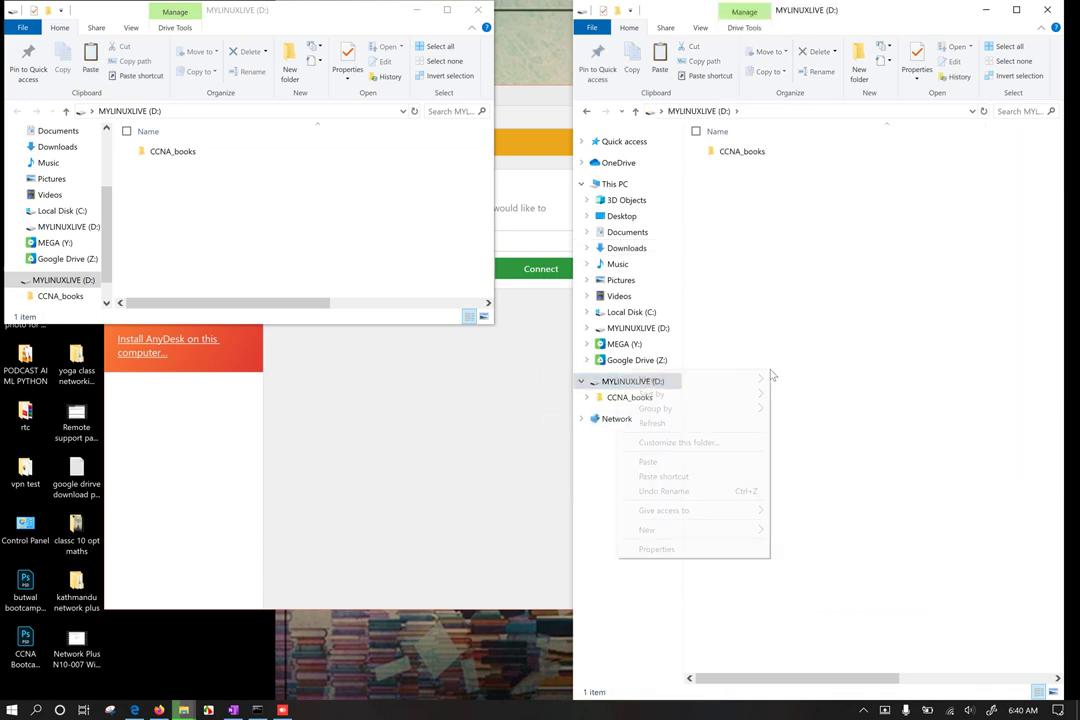
left_click(711, 463)
left_click(797, 477)
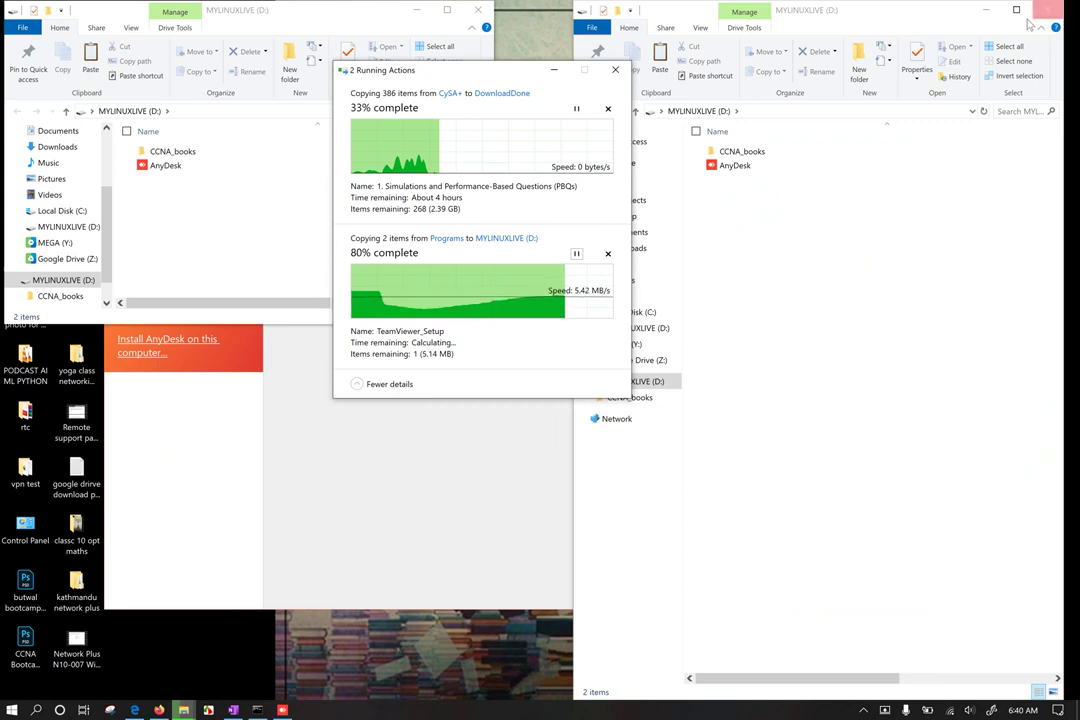
left_click(554, 70)
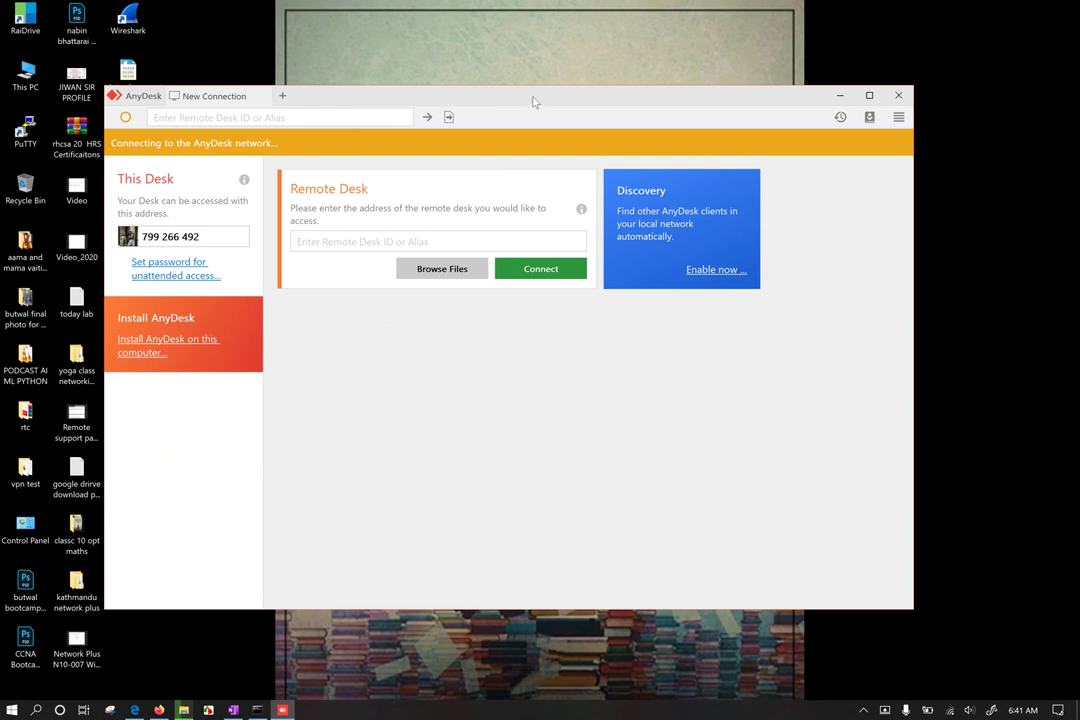
Step: Move the AnyDesk window up and to the right
left_click_drag(533, 101, 556, 74)
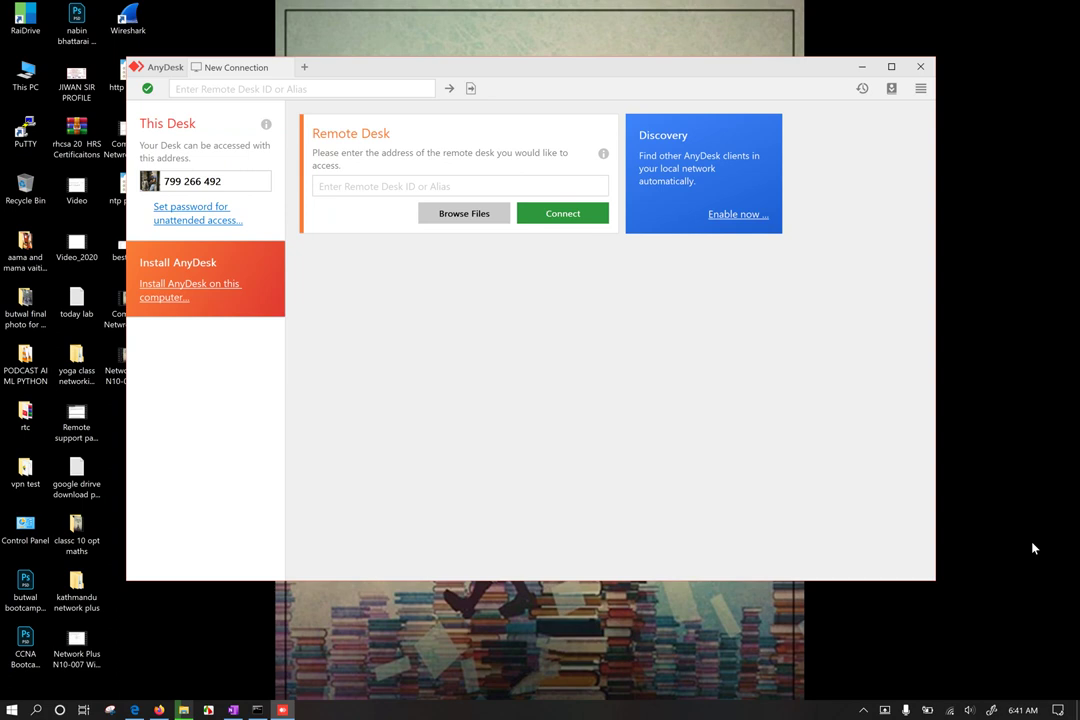
Step: Connect the host to a different Wi-Fi network and verify the connection
left_click(952, 711)
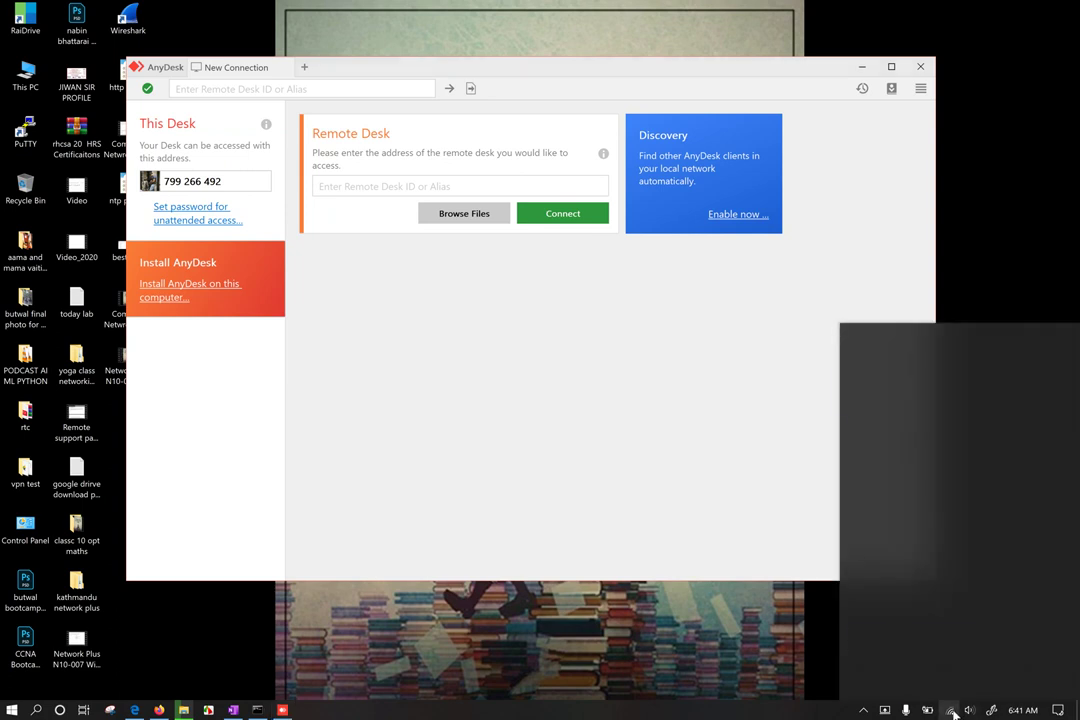
left_click(923, 444)
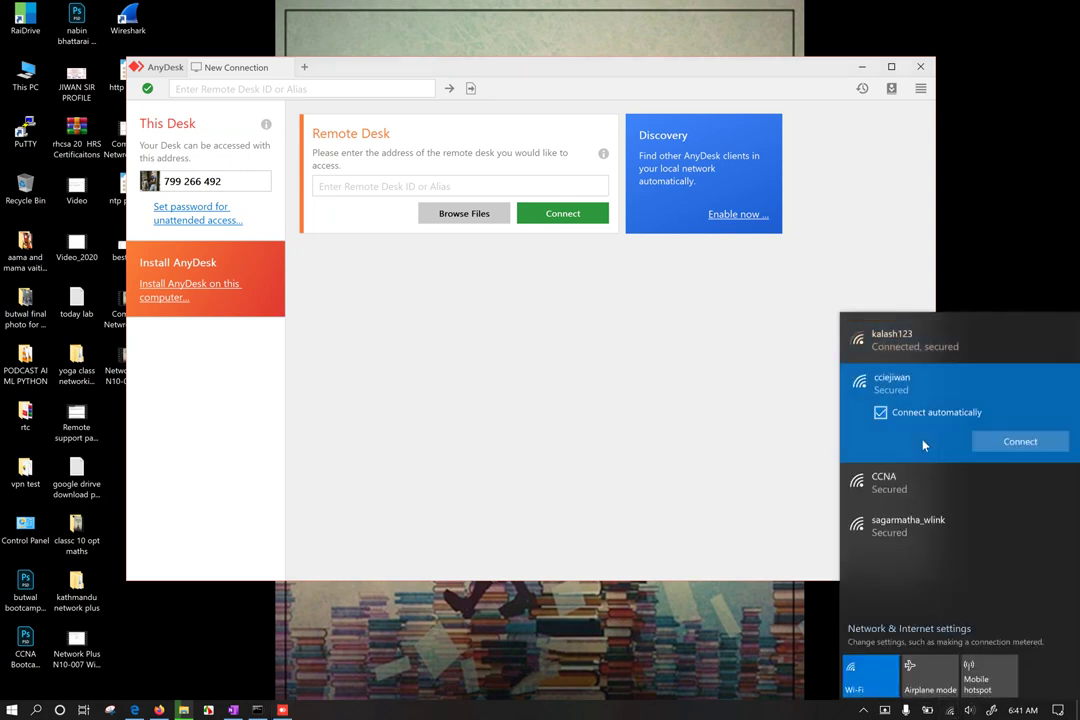
left_click(1020, 443)
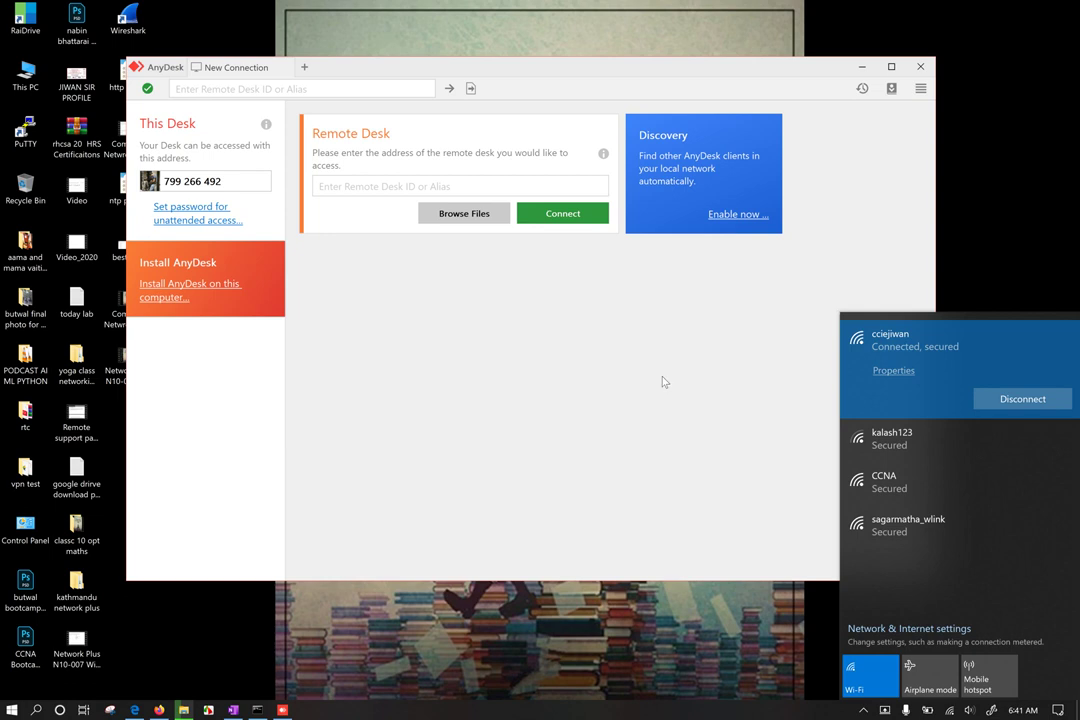
left_click(605, 413)
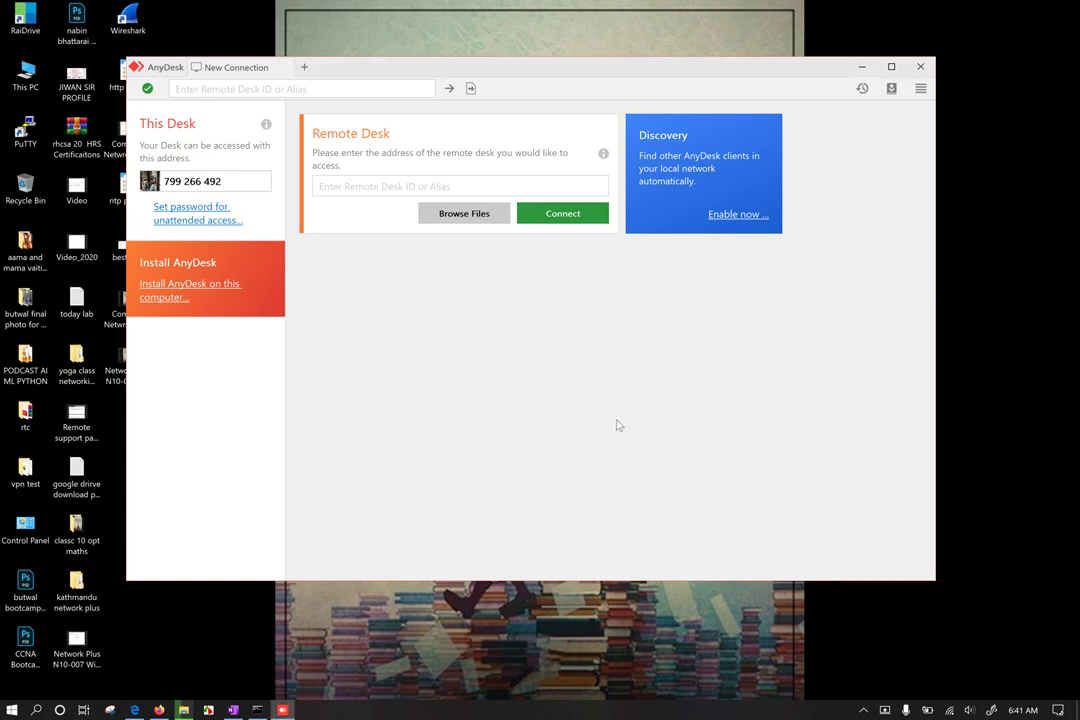
left_click(950, 710)
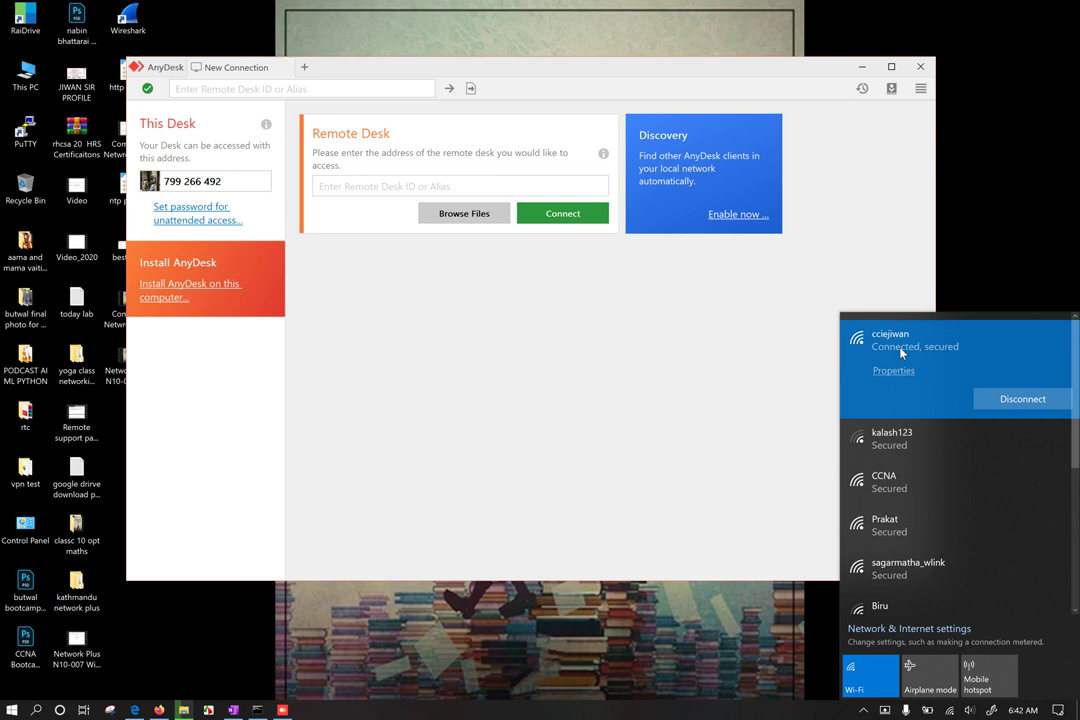
left_click(720, 352)
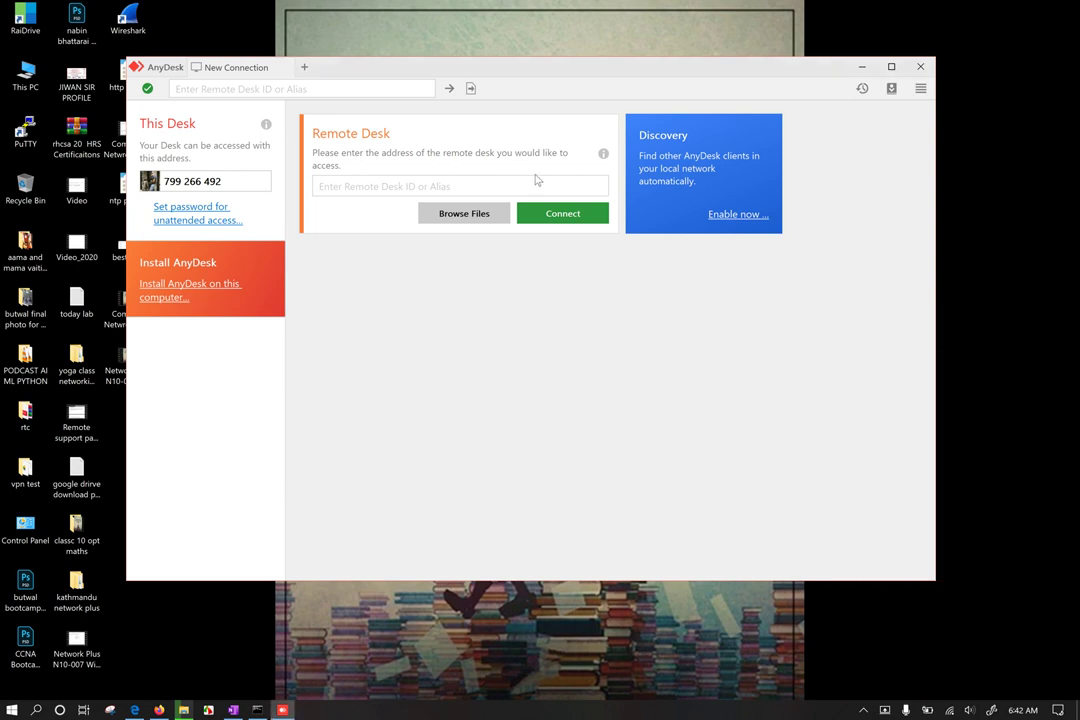
Step: Try the remote desk address field, then recheck the Wi-Fi connection
left_click(355, 188)
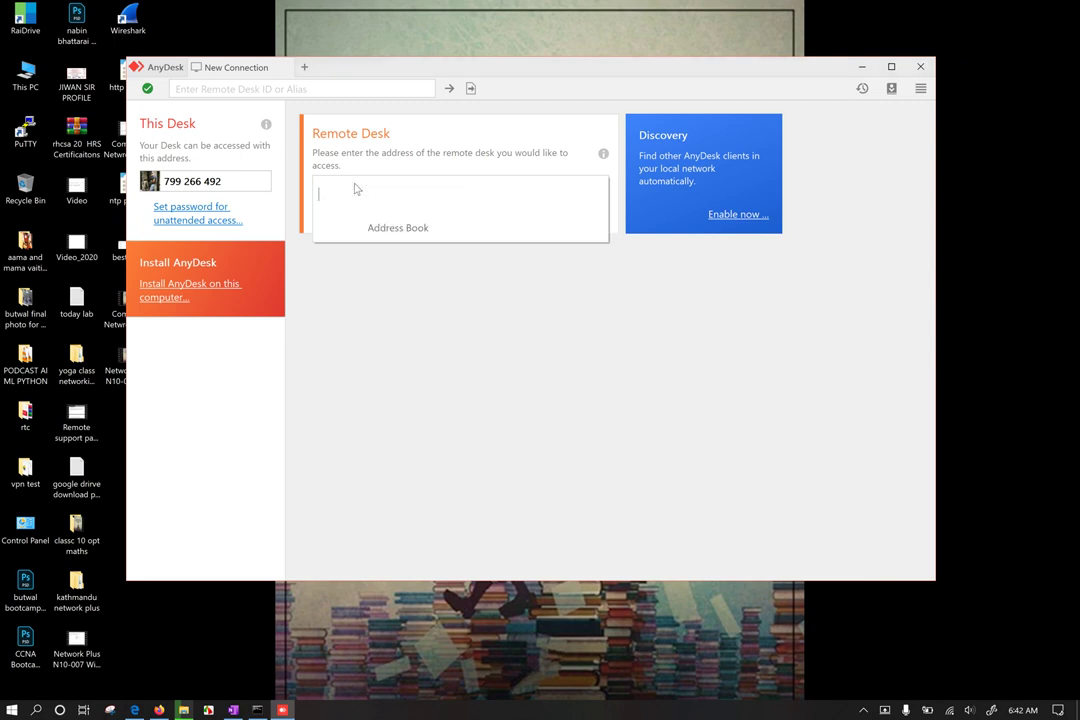
left_click(545, 340)
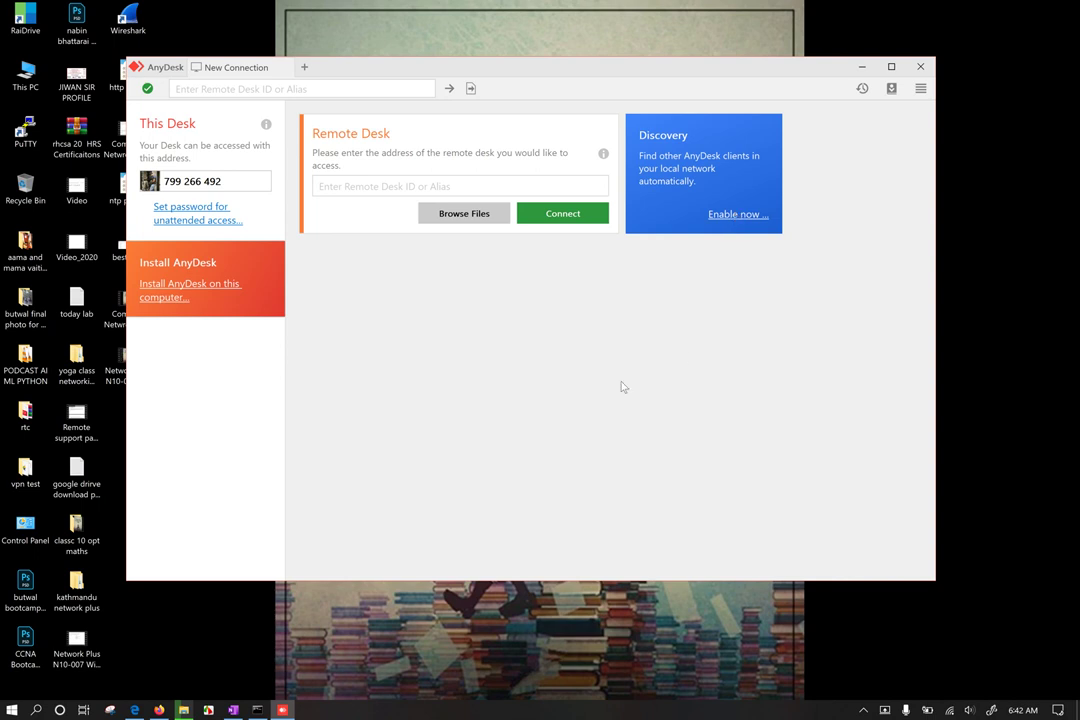
left_click(362, 189)
left_click(950, 710)
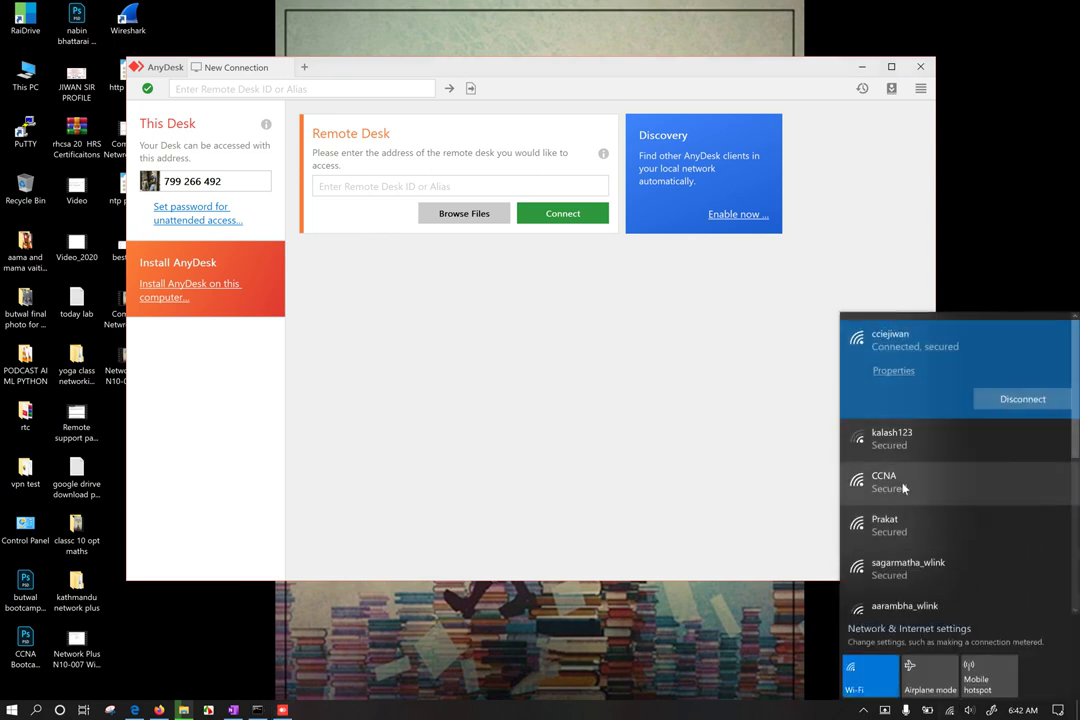
left_click(542, 437)
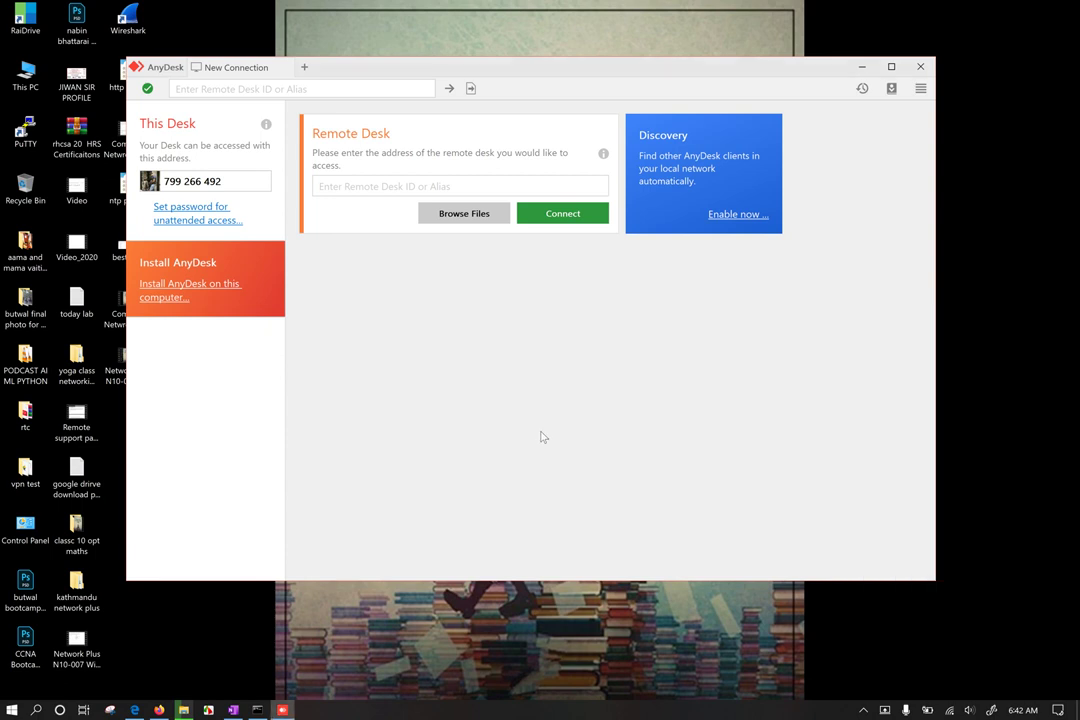
Step: Launch VMware Workstation Pro via a 'vmw' search and resume the Windows 10 x64 VM
type("vmw")
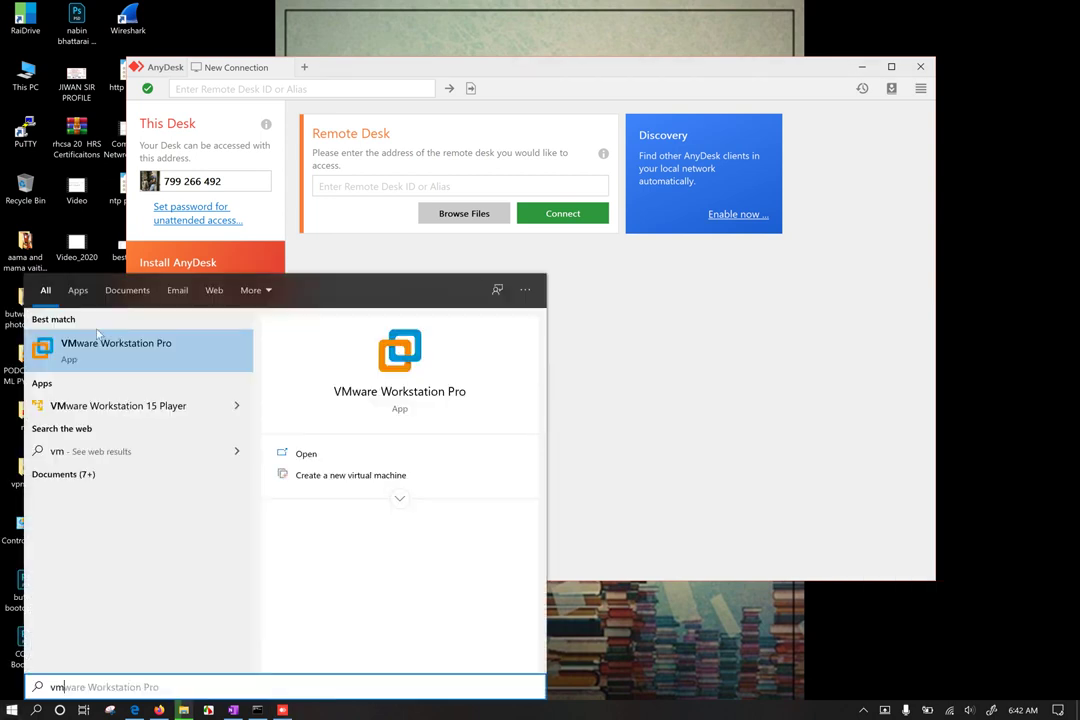
left_click(110, 340)
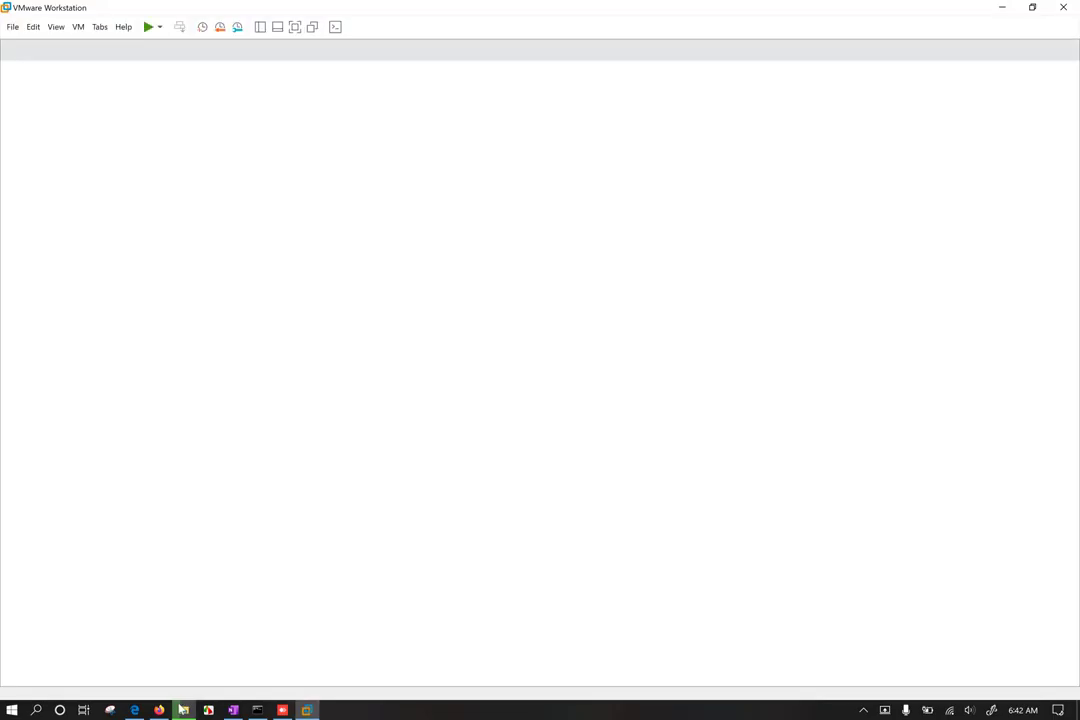
left_click(183, 710)
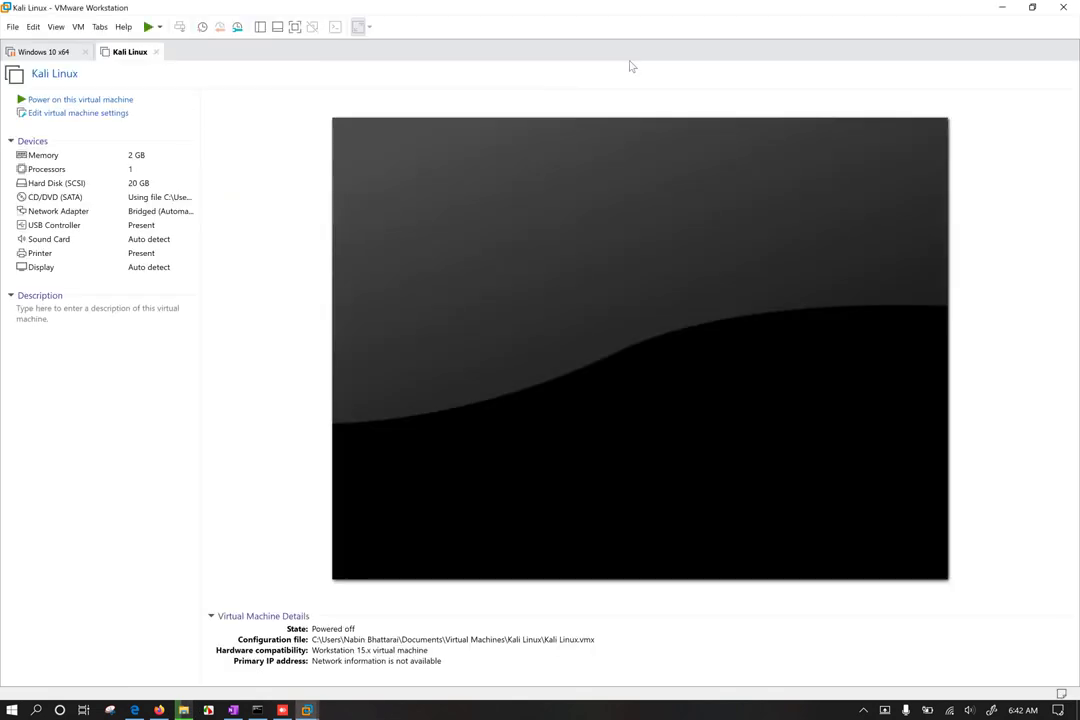
left_click(40, 53)
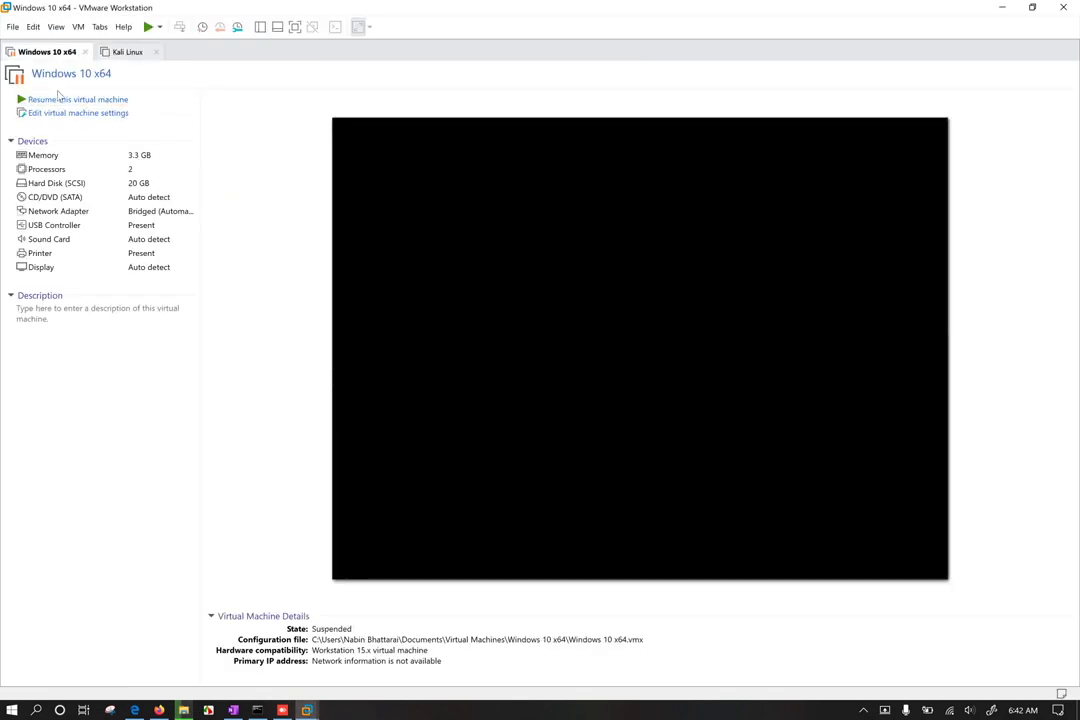
left_click(76, 99)
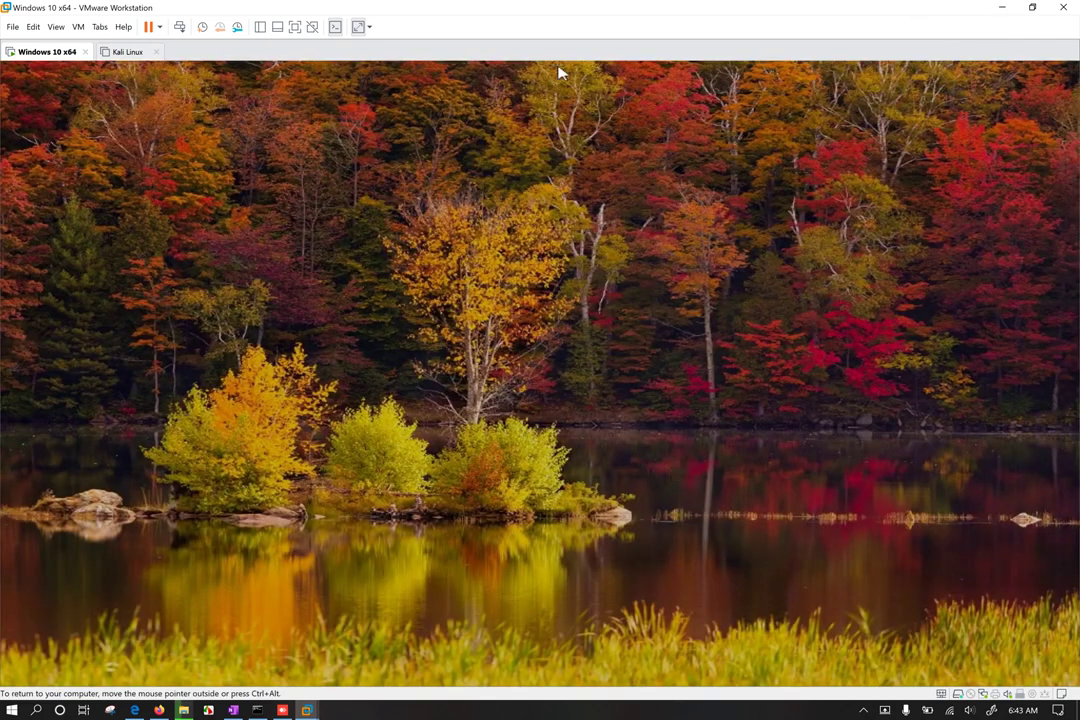
Step: Sign in to the Windows 10 guest with the account password, retrying after incorrect attempts
left_click(525, 205)
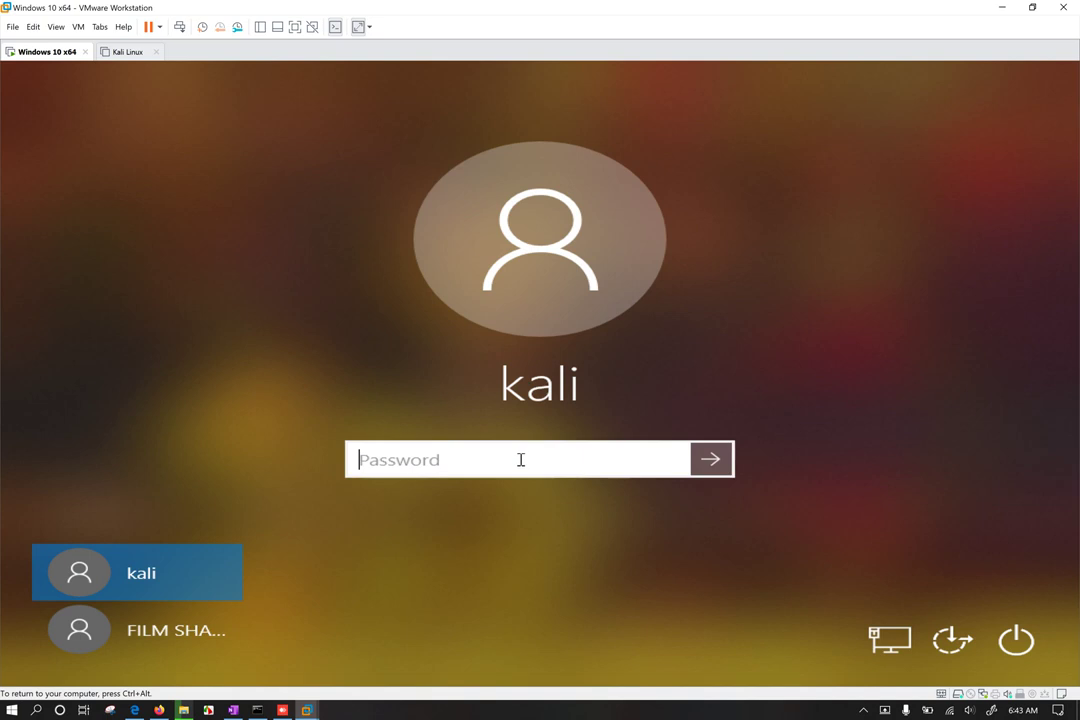
type("******")
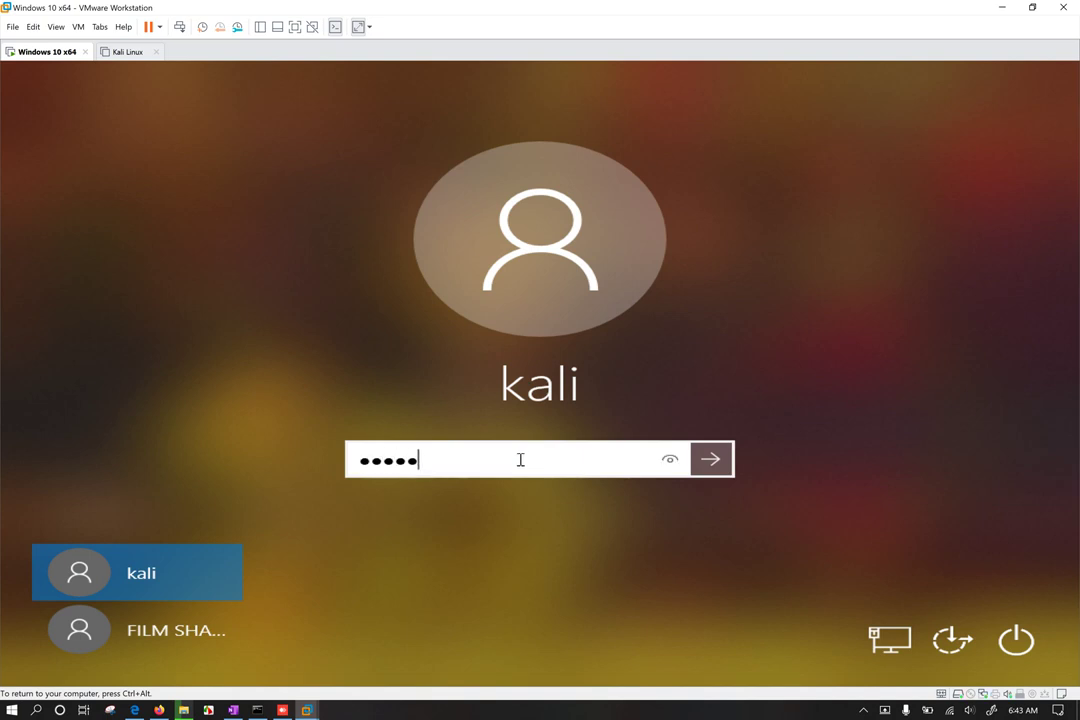
key("Return")
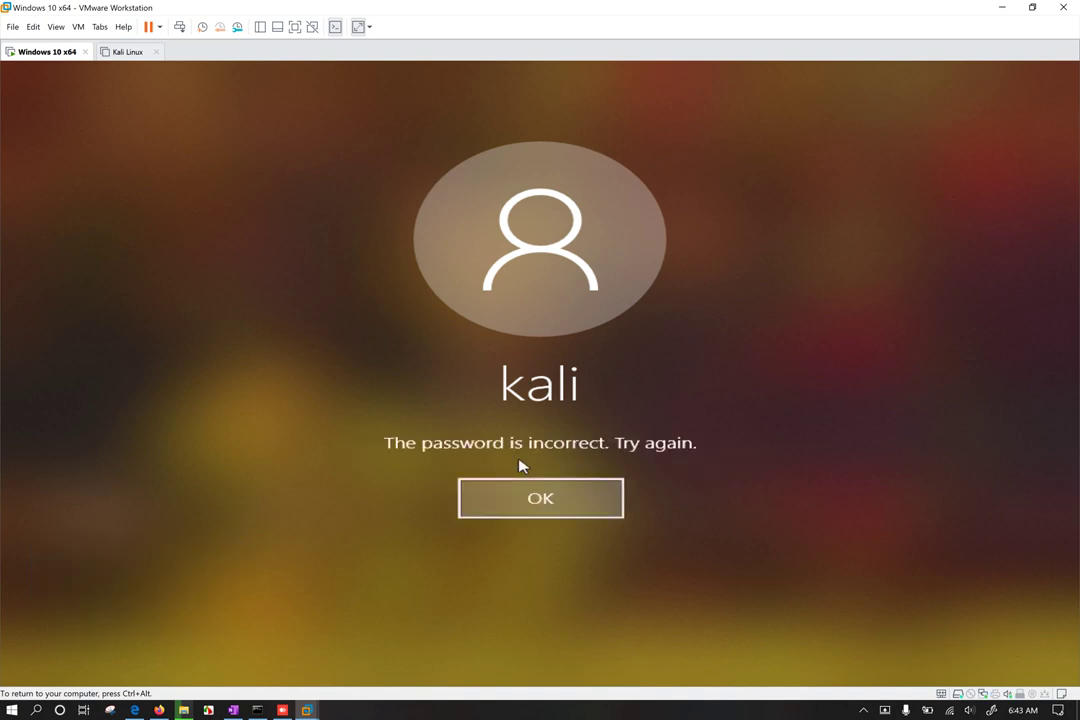
key("Return")
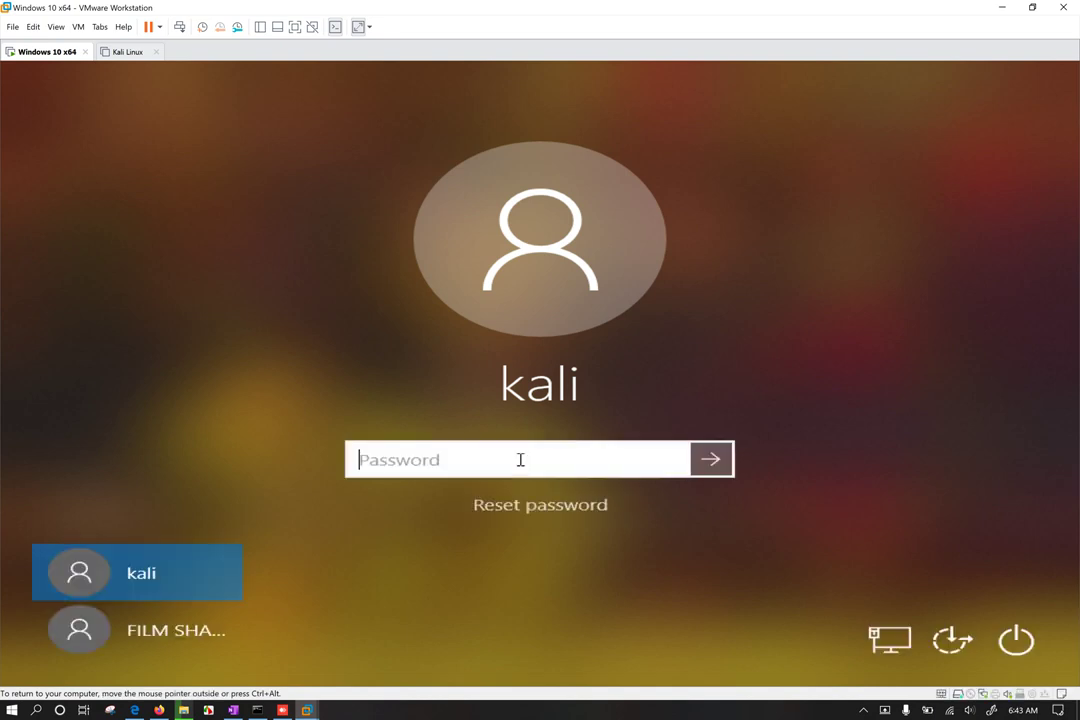
type("***")
key("Return")
key("Return")
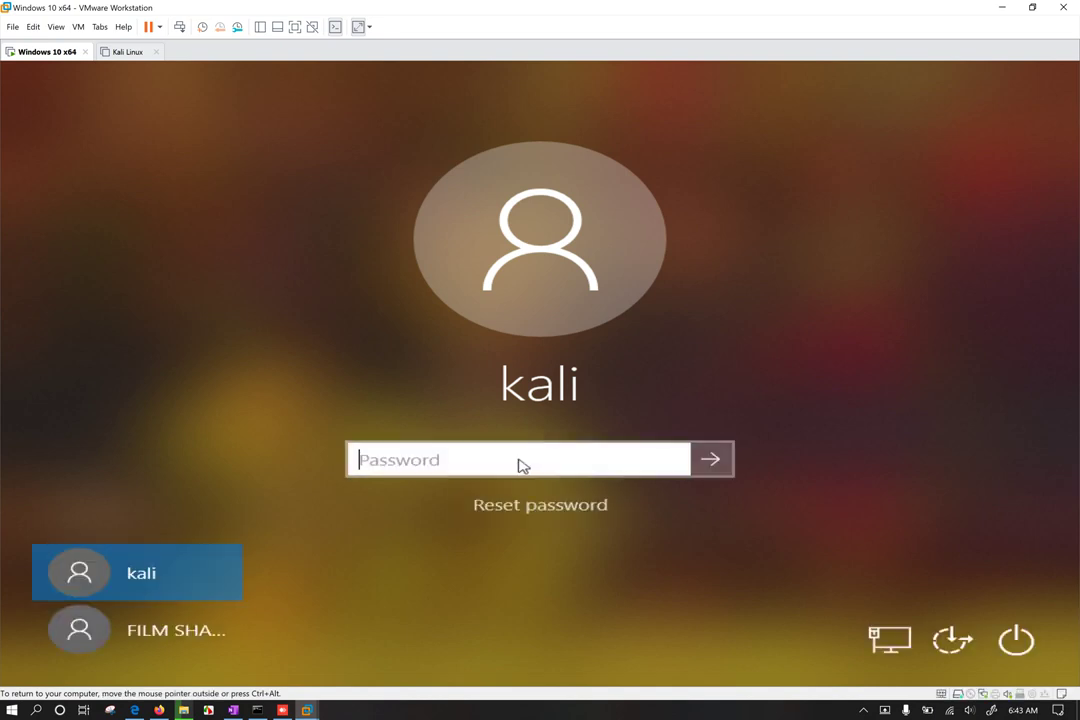
type("***")
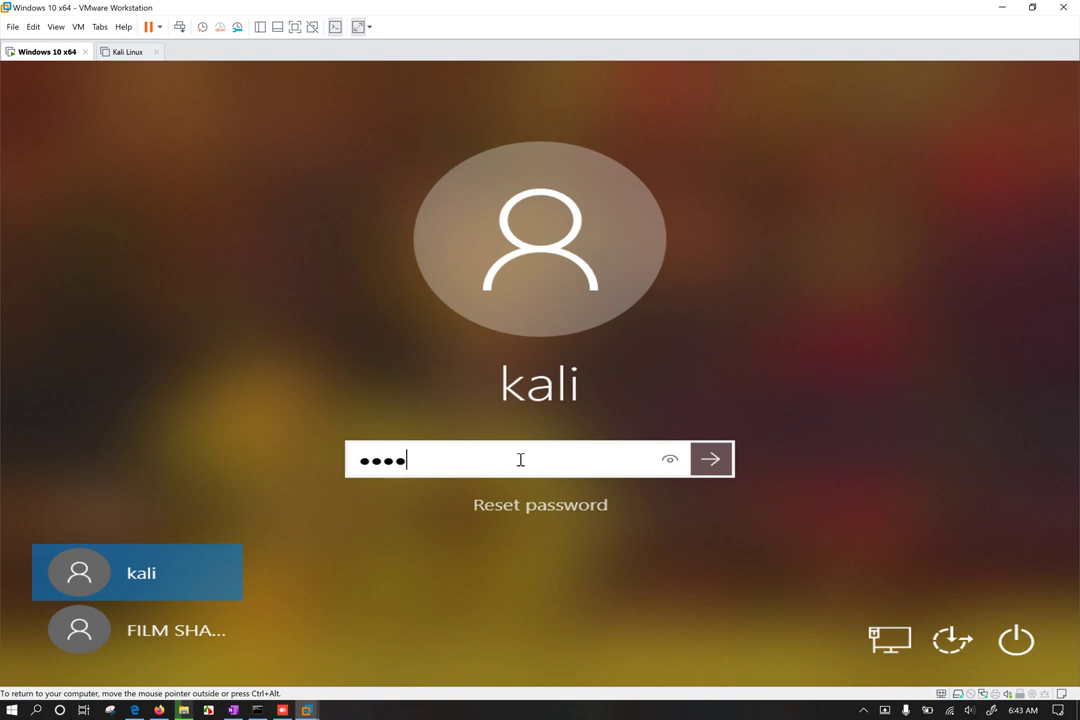
type("***")
key("Return")
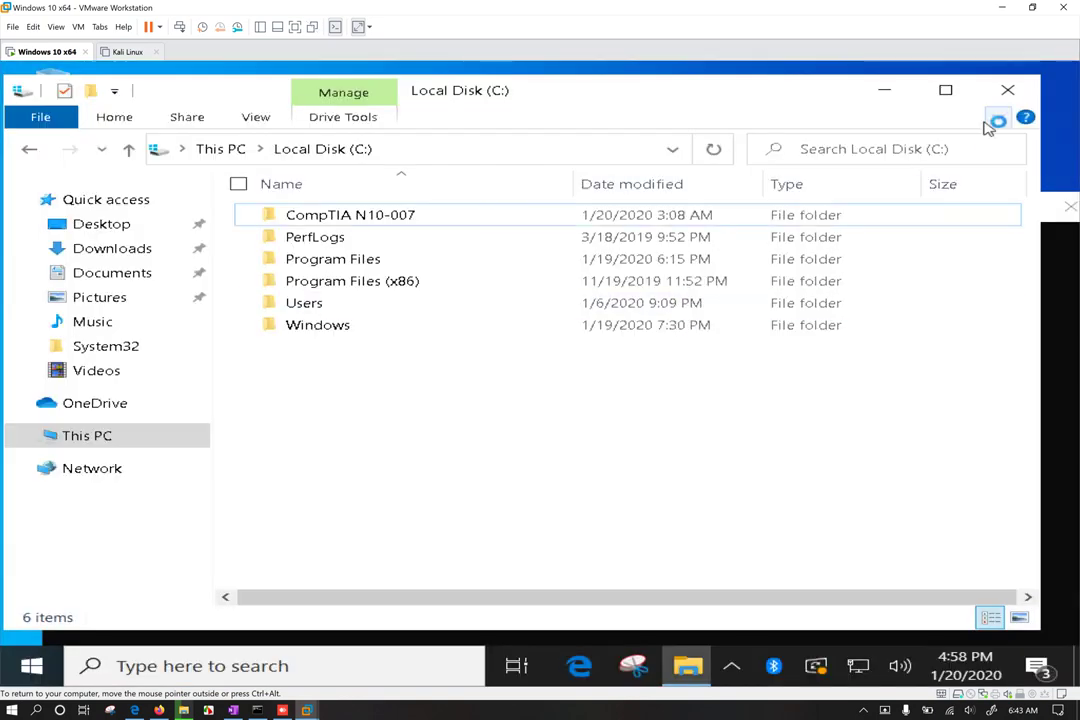
Step: Close the guest's Explorer and command prompt, shrink VMware, and bring AnyDesk forward
left_click(1008, 90)
left_click(1068, 207)
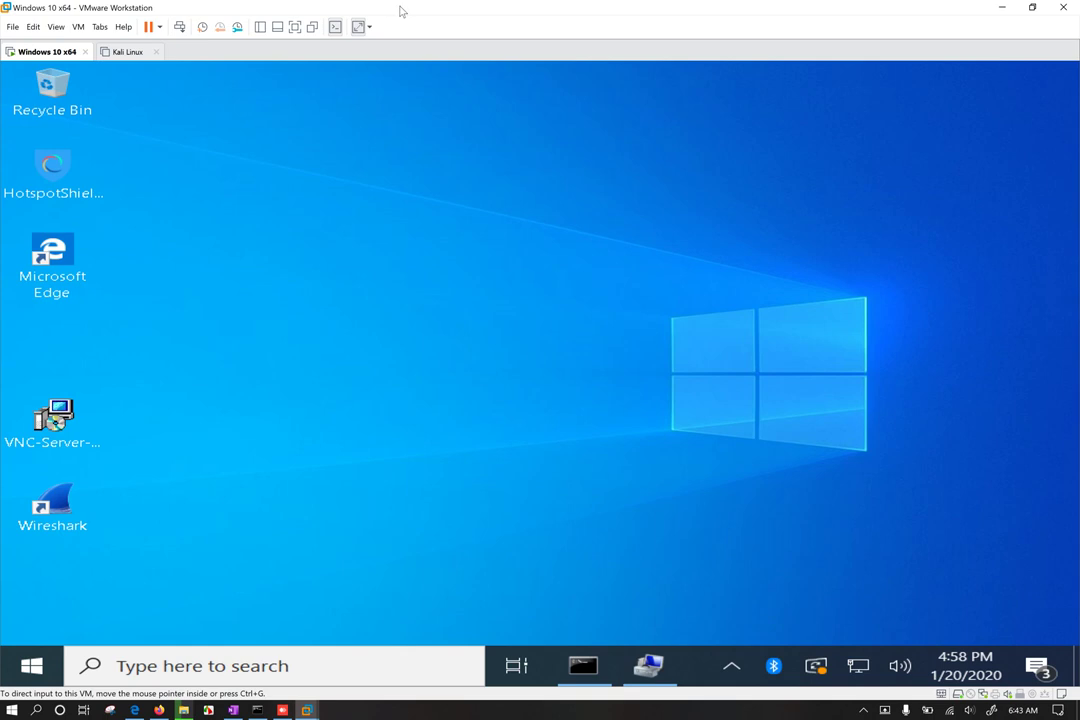
left_click_drag(400, 8, 838, 150)
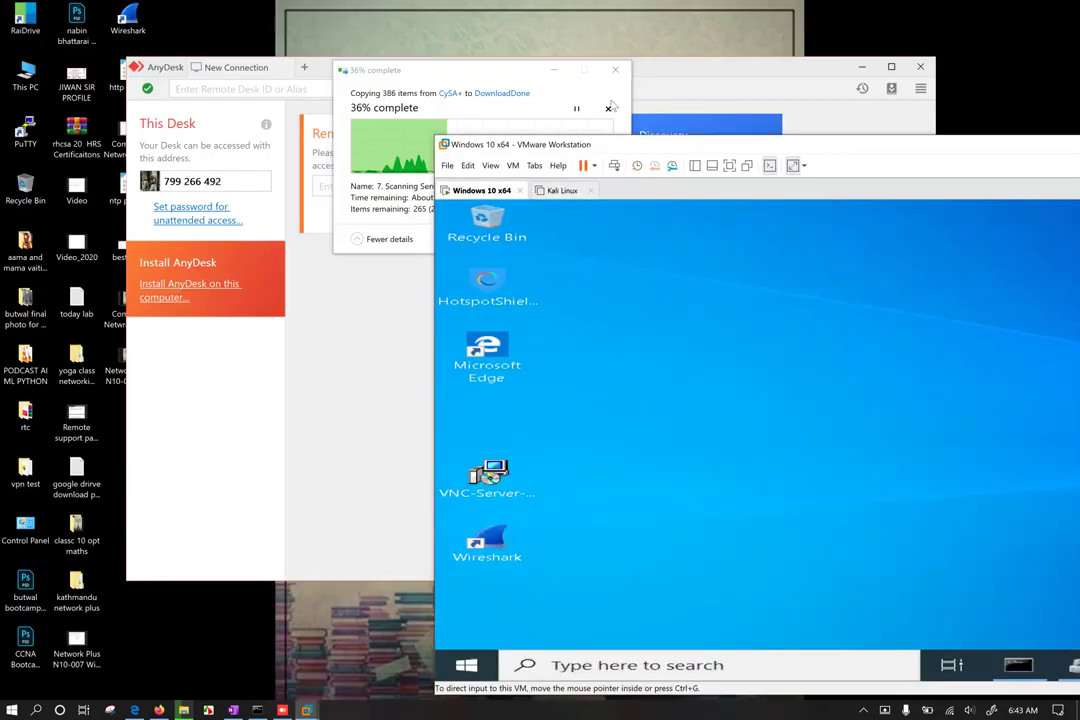
left_click(554, 70)
left_click_drag(494, 66, 534, 59)
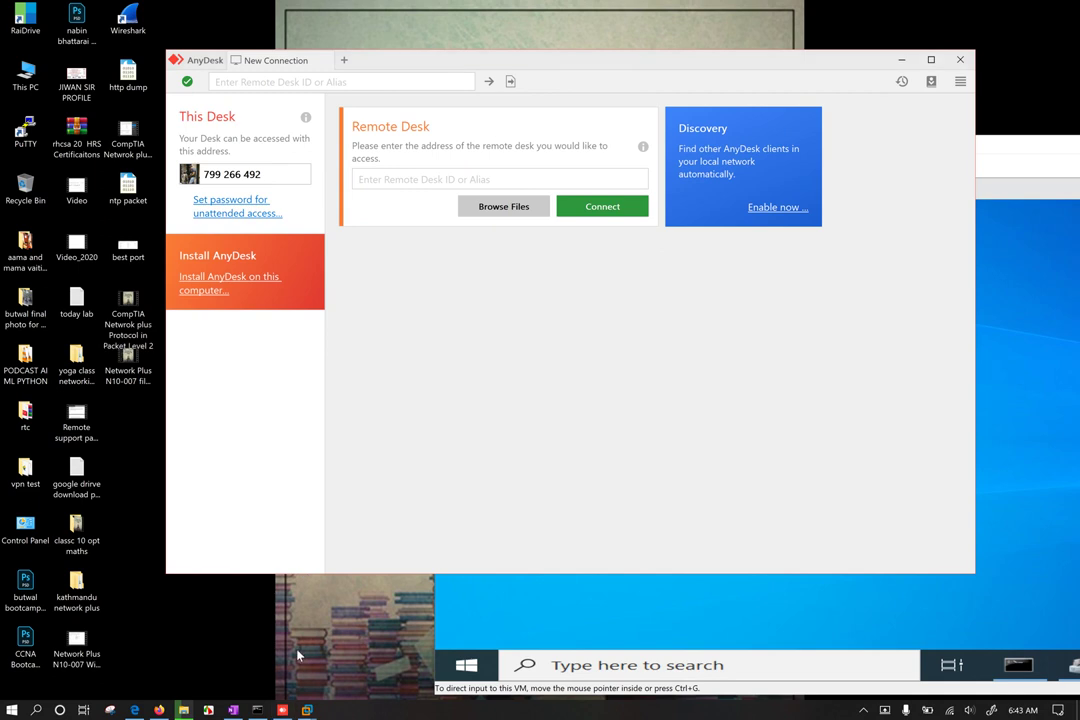
Step: Pick AnyDesk and TeamViewer_Setup in host Downloads > Programs, then return to the VM
key("super+e")
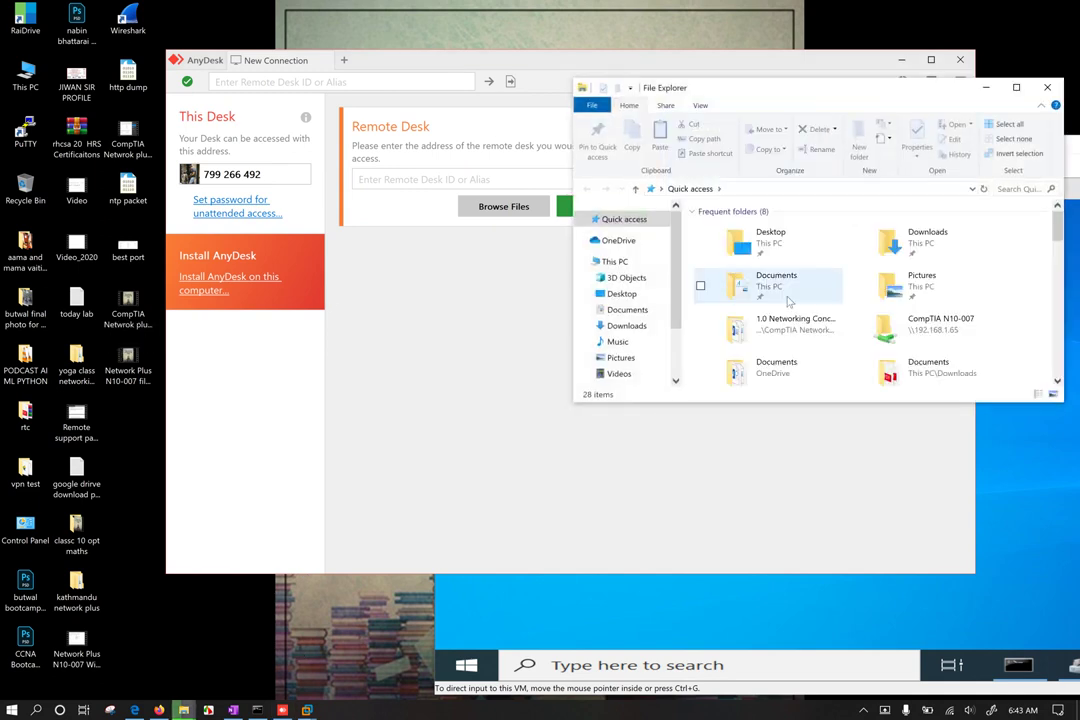
double_click(942, 243)
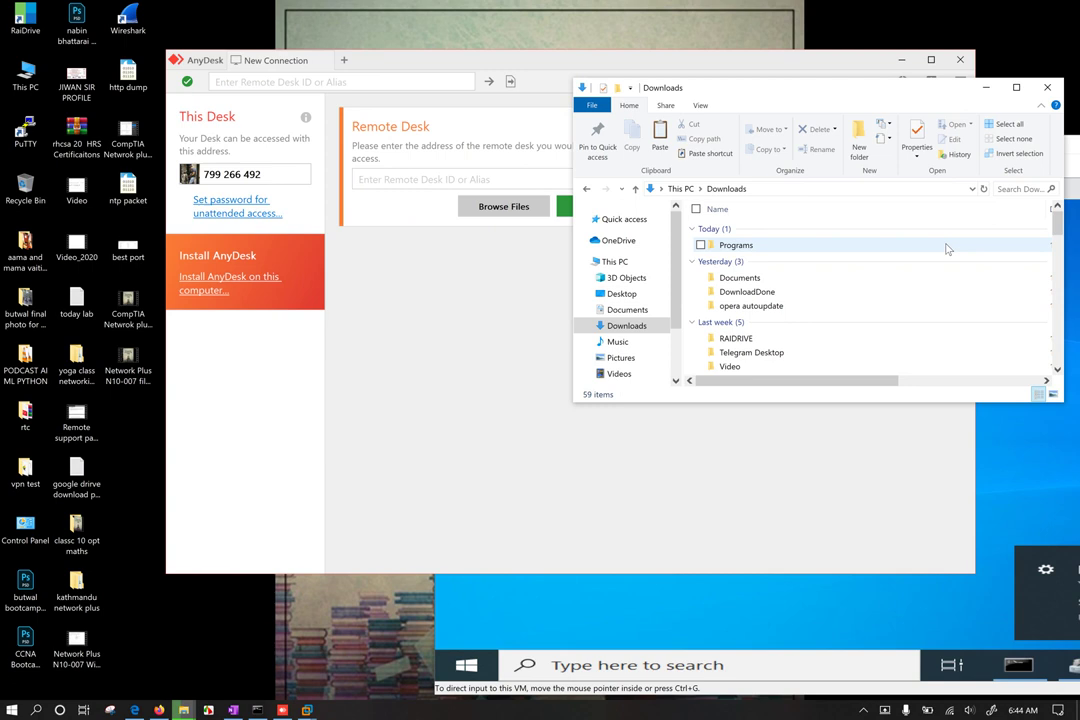
double_click(785, 280)
left_click(725, 189)
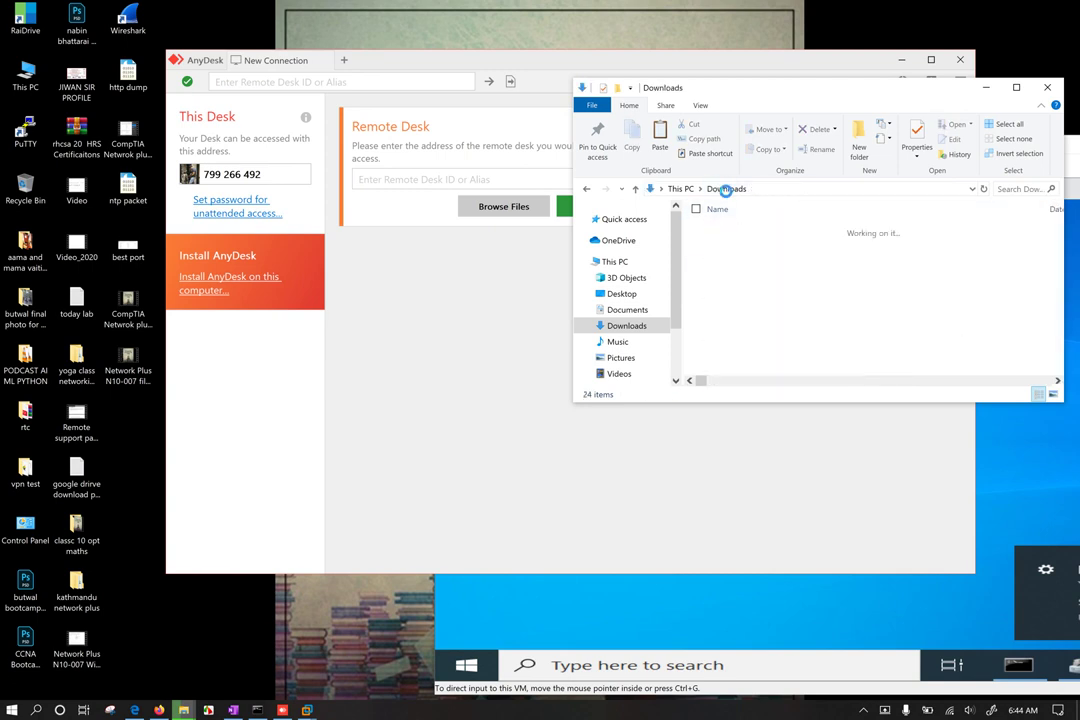
double_click(735, 243)
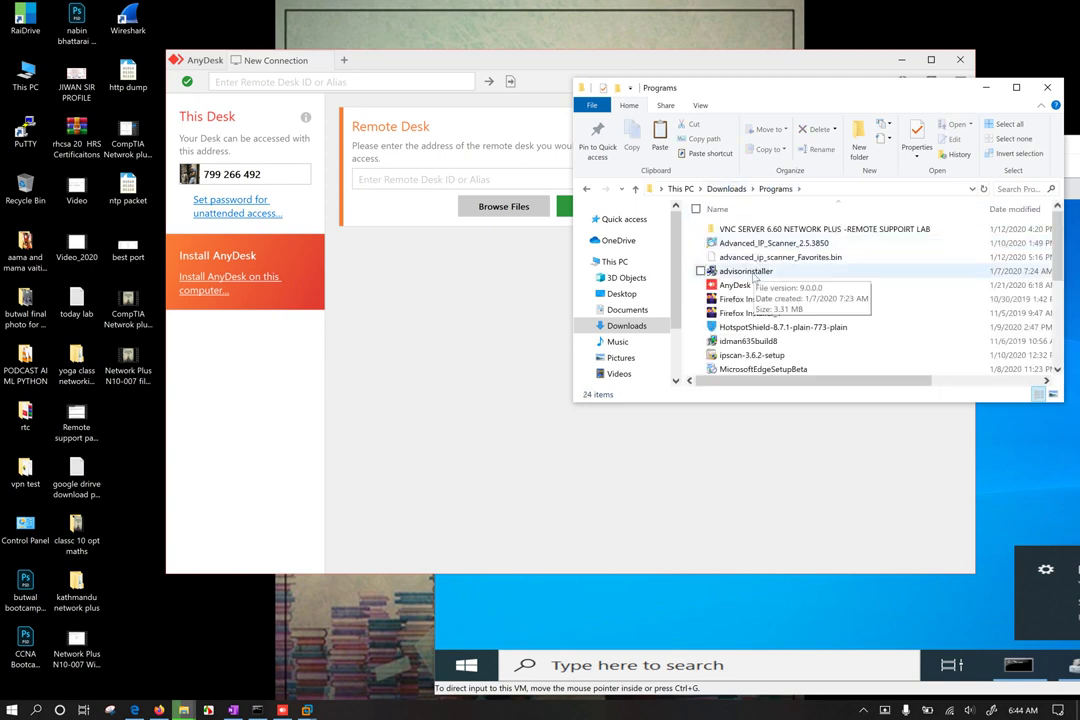
left_click(740, 286)
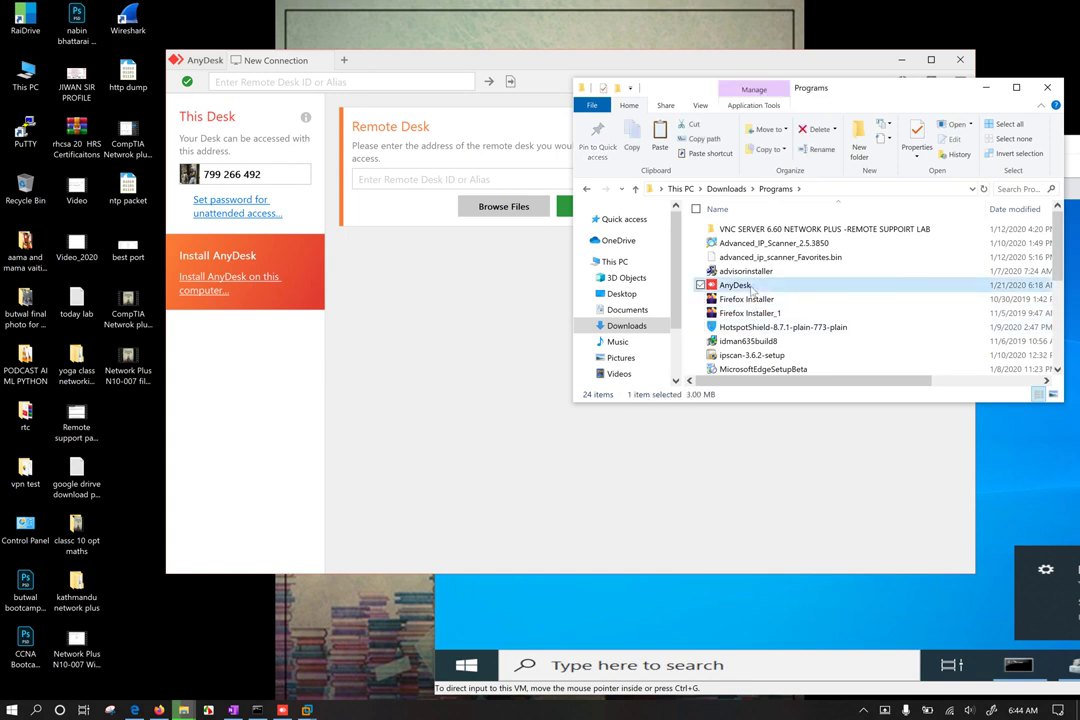
scroll(752, 290, "down", 3)
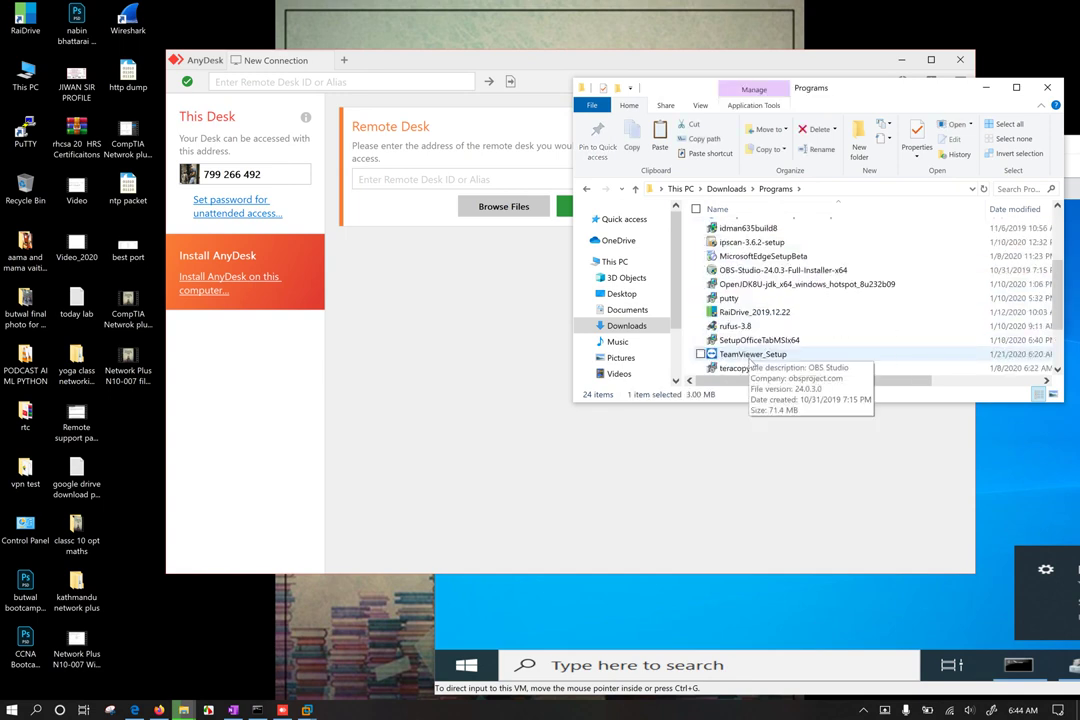
left_click(700, 354)
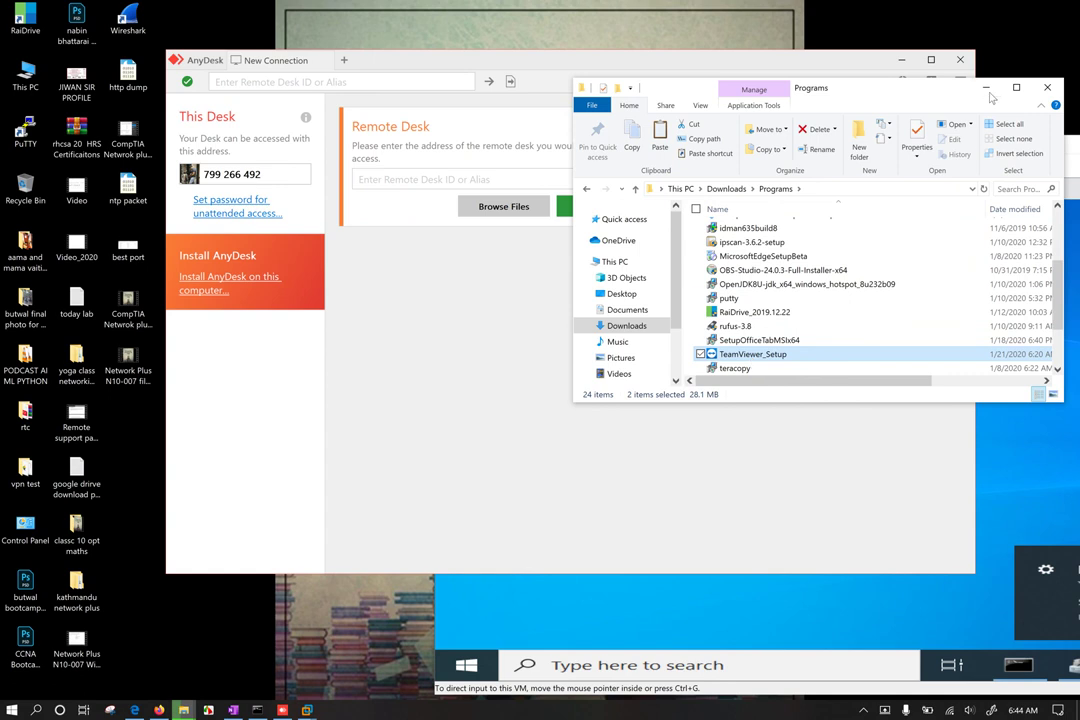
left_click(985, 88)
left_click(1000, 152)
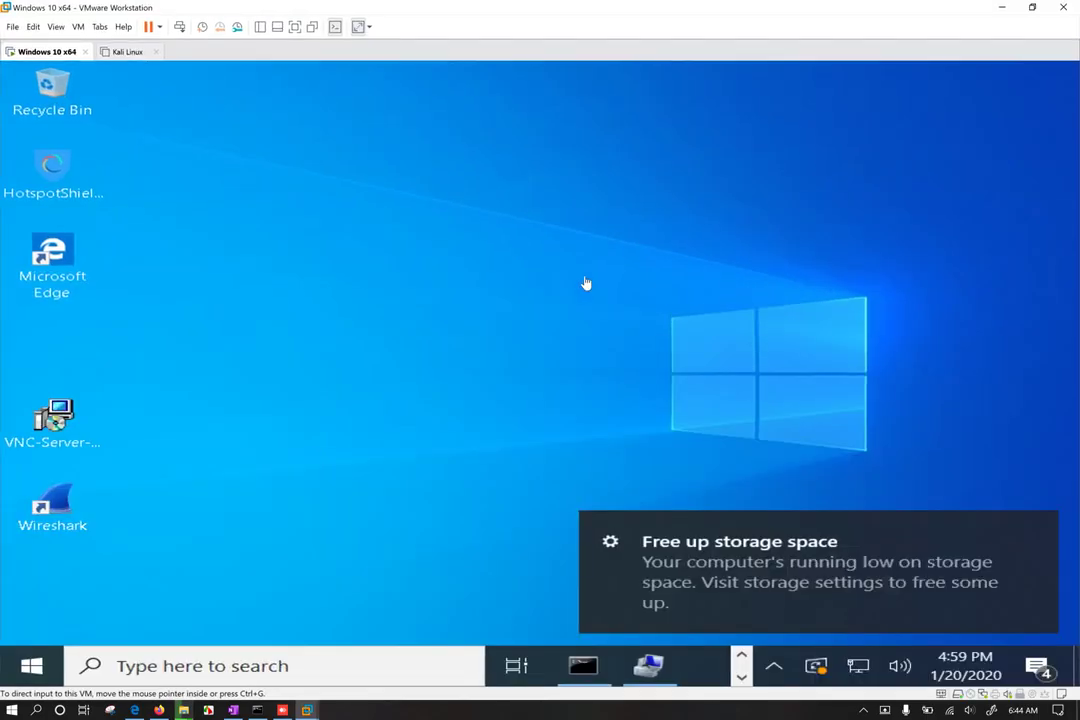
Step: Paste the copied installers onto the VM desktop and select the AnyDesk installer
right_click(417, 265)
left_click(276, 342)
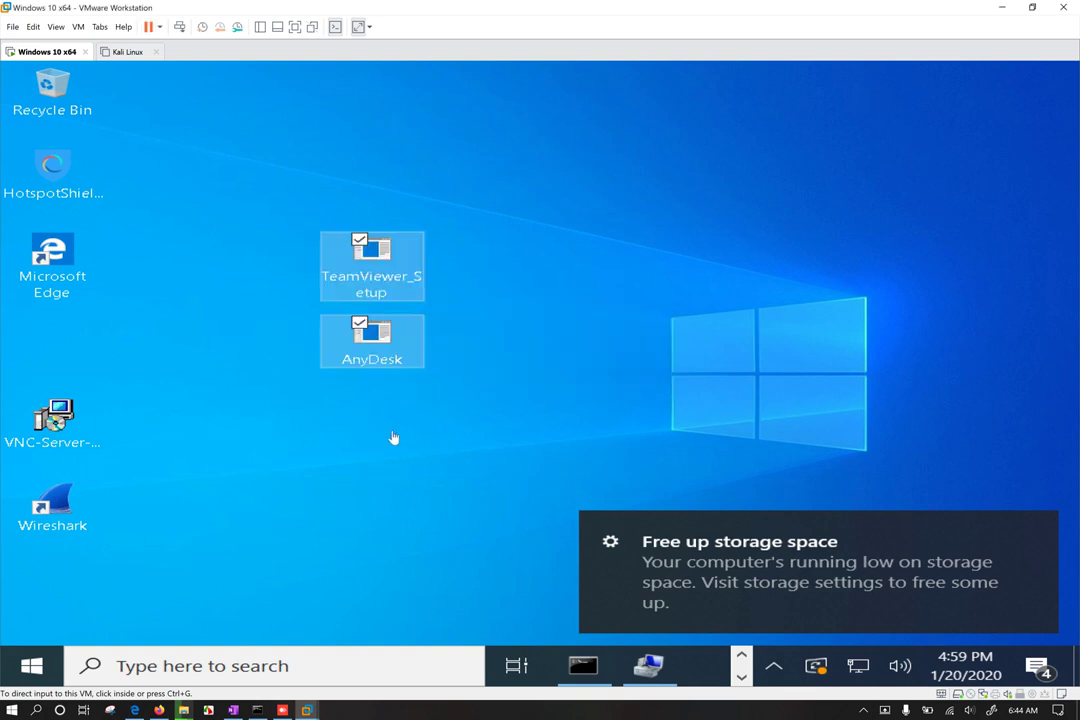
left_click(412, 467)
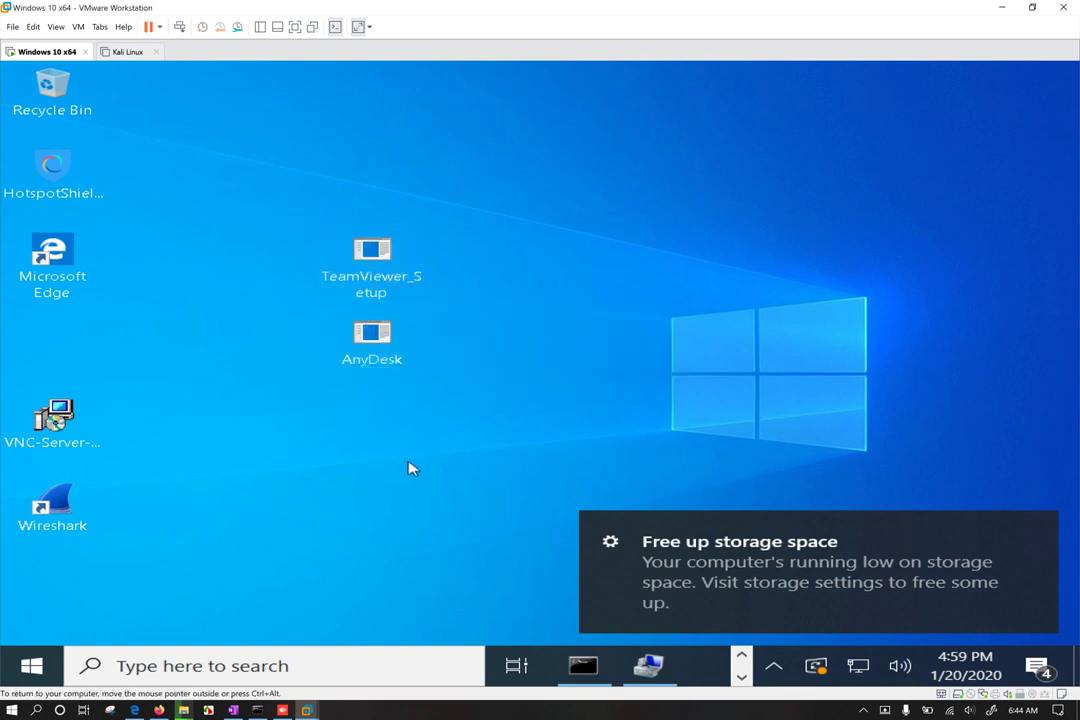
left_click(381, 357)
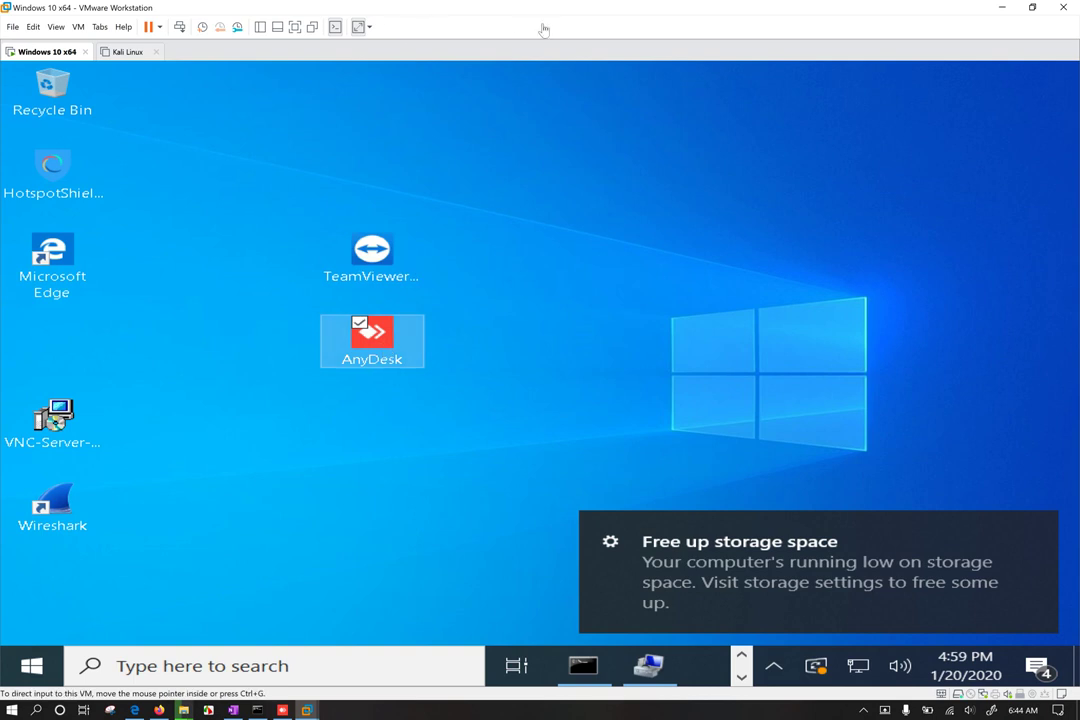
Step: Toggle VM full screen, place VMware on the right, and bring the host AnyDesk forward
left_click_drag(542, 19, 562, 101)
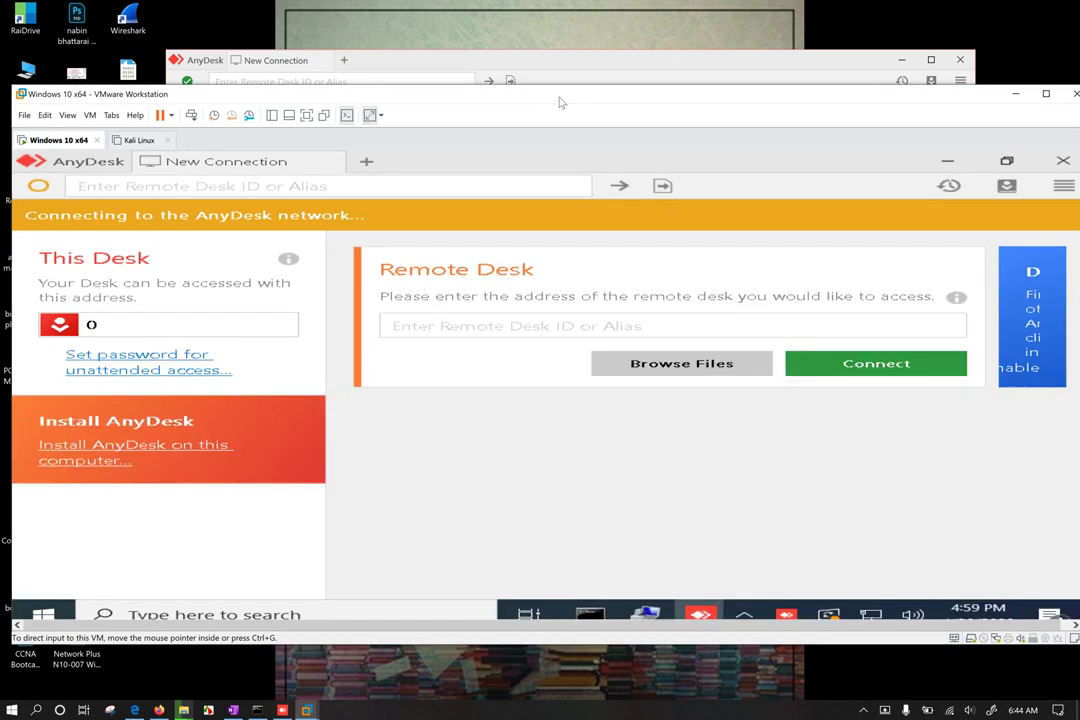
left_click(308, 117)
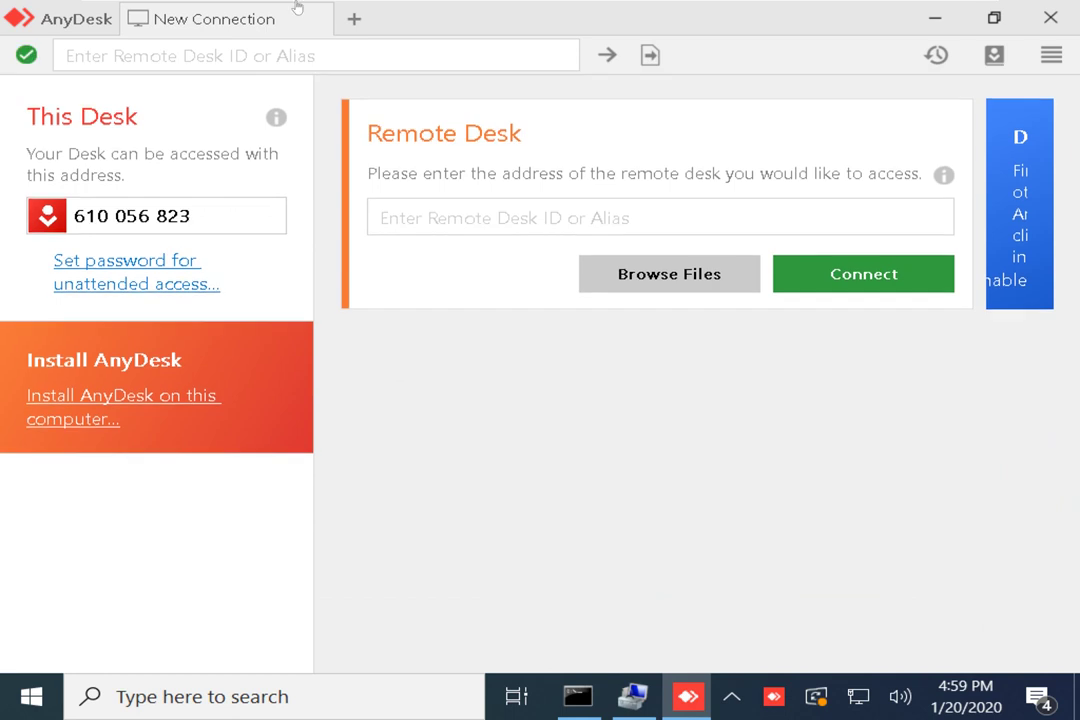
mouse_move(445, 6)
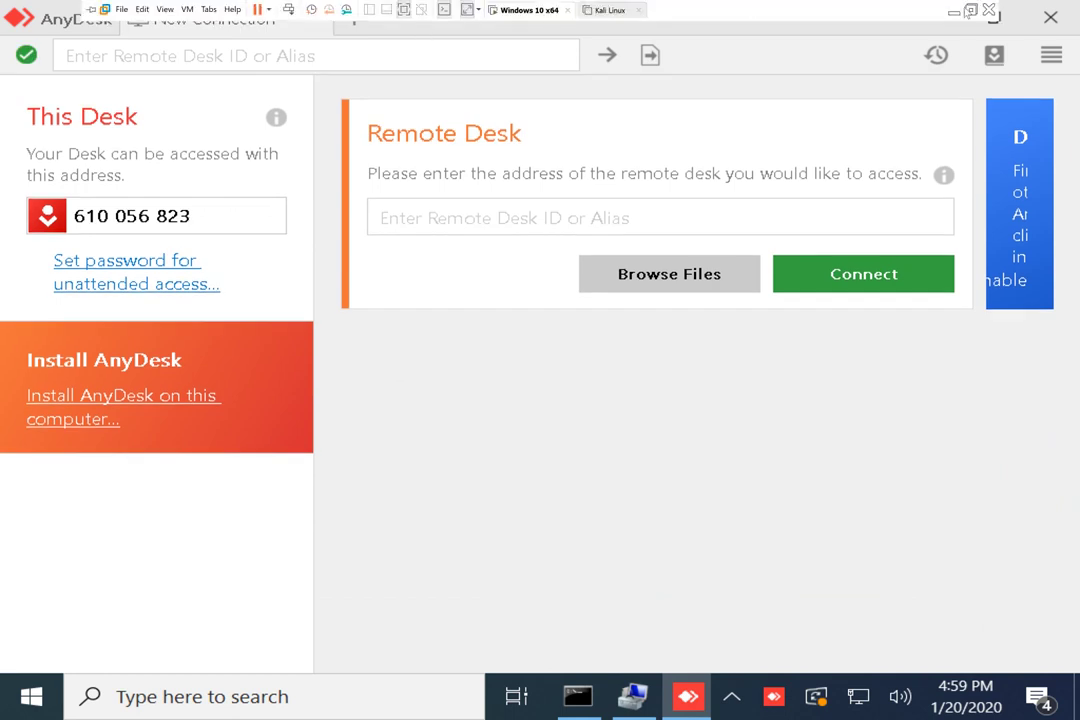
left_click(969, 12)
left_click_drag(598, 101, 979, 84)
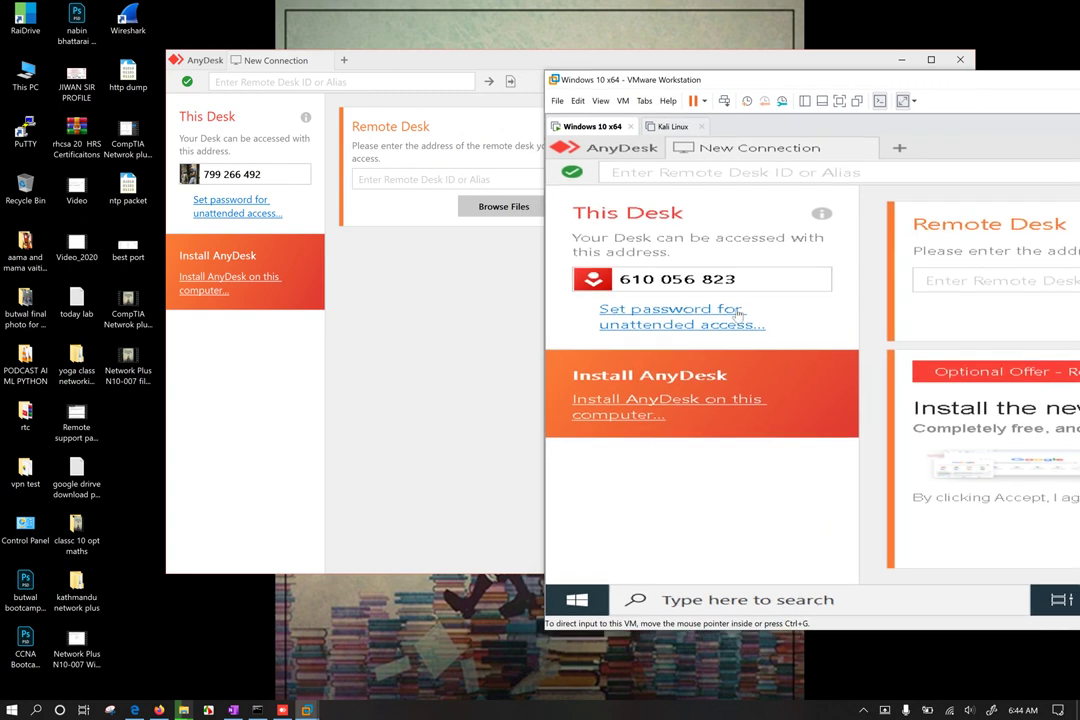
left_click_drag(745, 279, 618, 279)
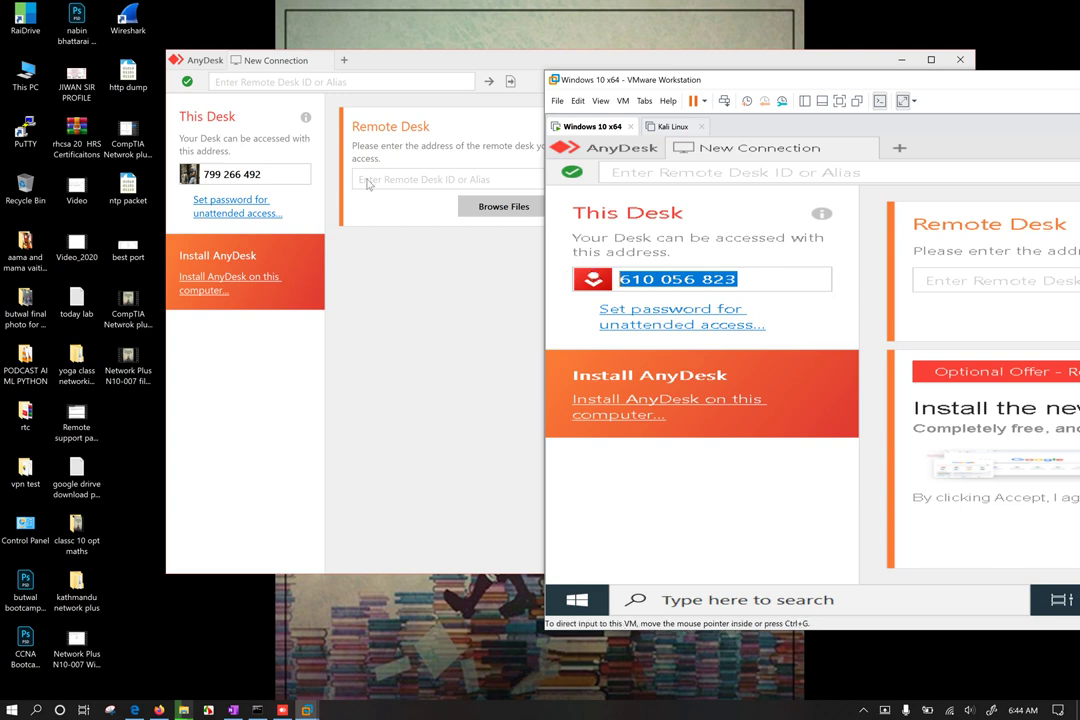
left_click_drag(345, 62, 257, 41)
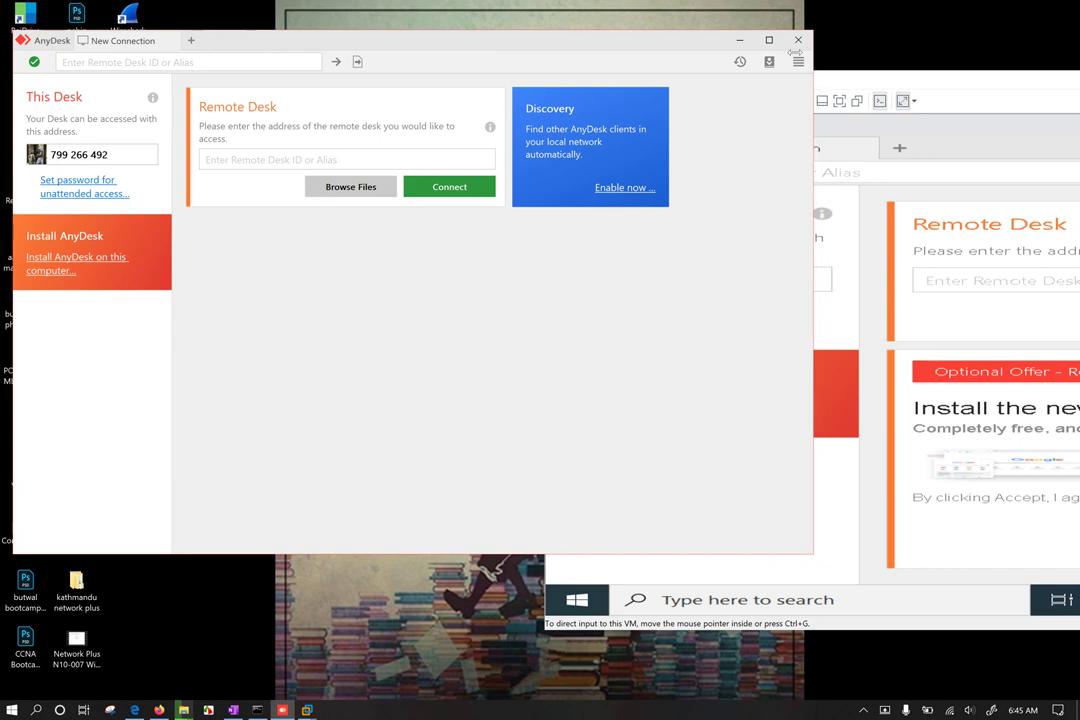
Step: Enter the VM's AnyDesk address 610056 in Remote Desk and connect to it
left_click_drag(823, 52, 556, 73)
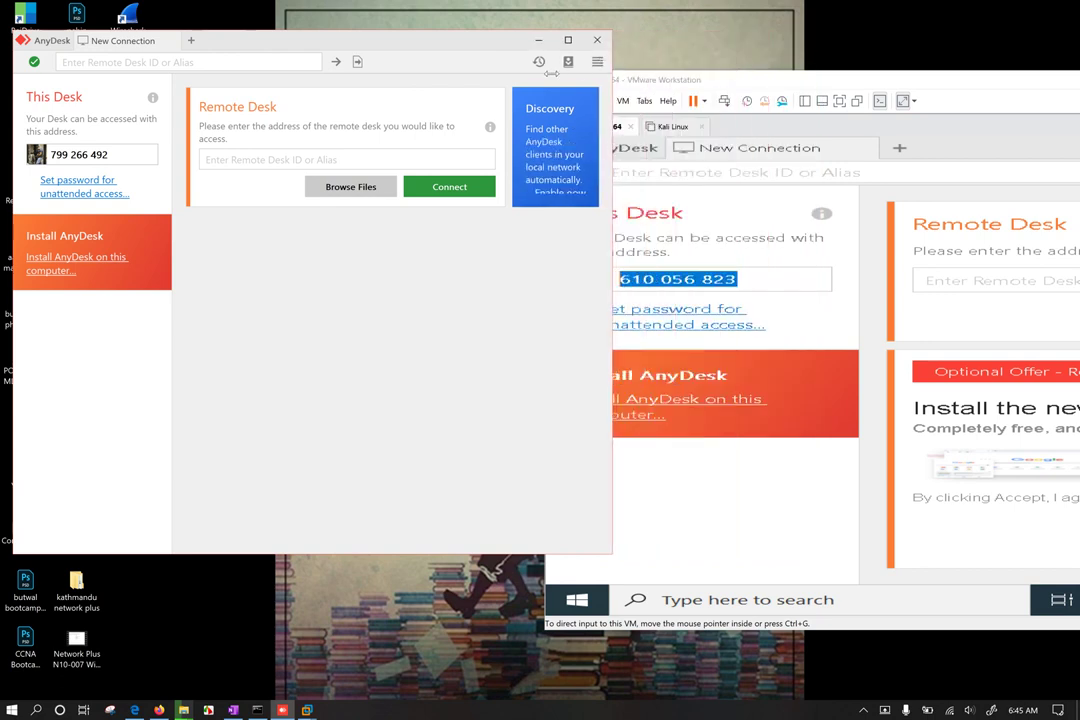
left_click(243, 167)
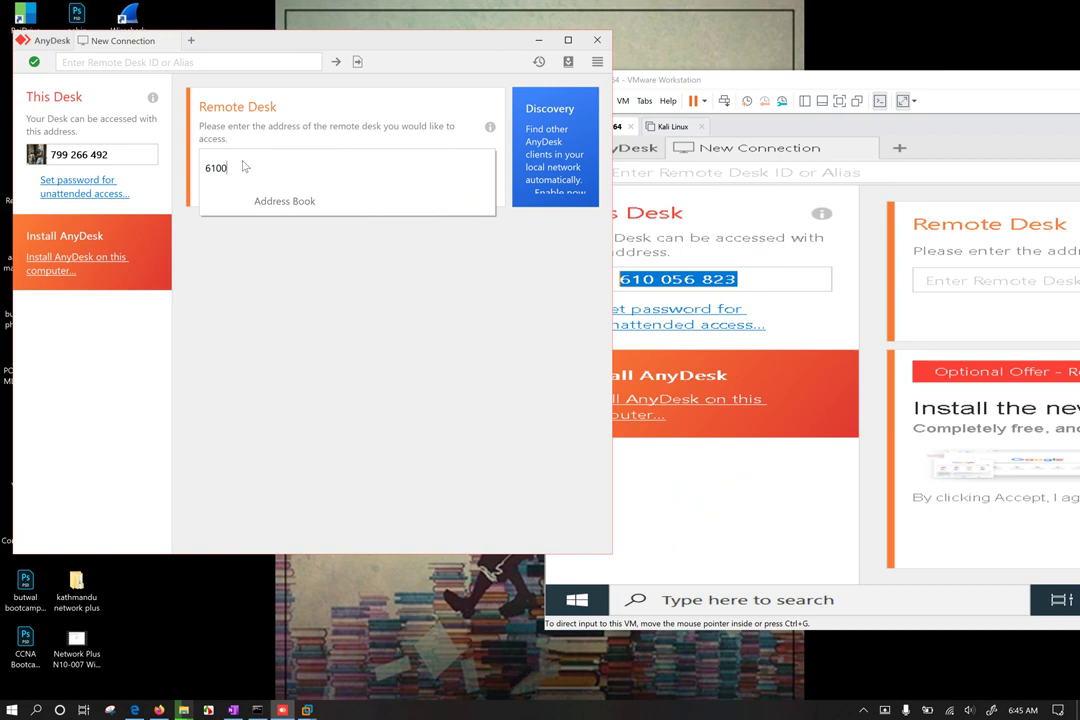
type("610056823")
left_click(335, 308)
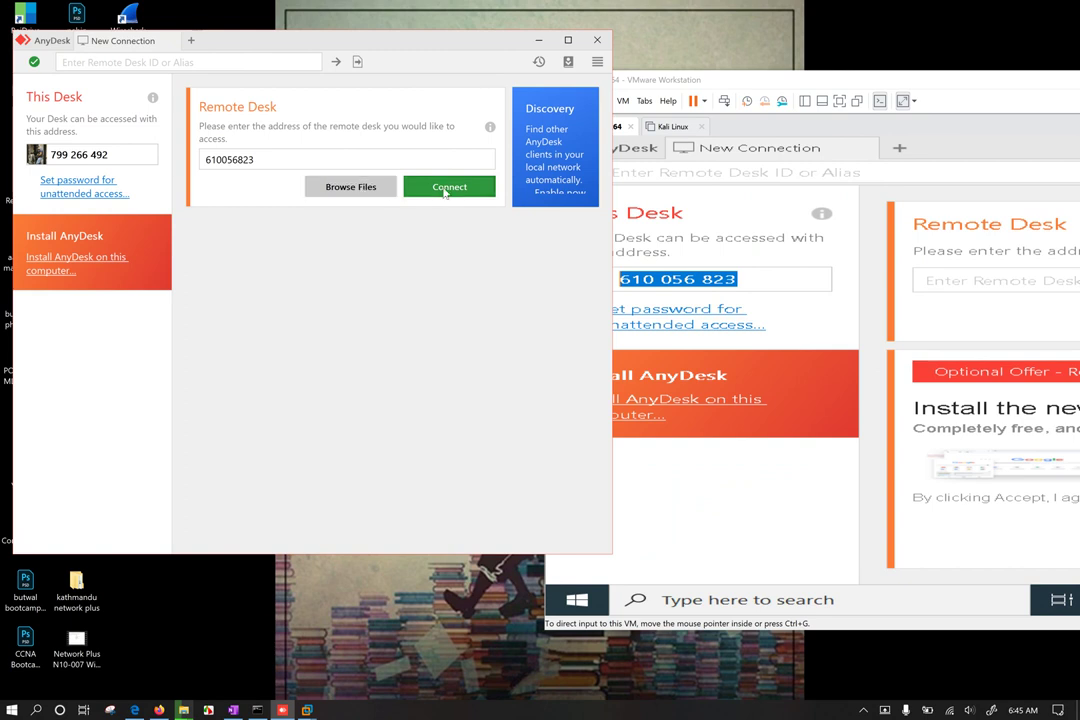
left_click(441, 186)
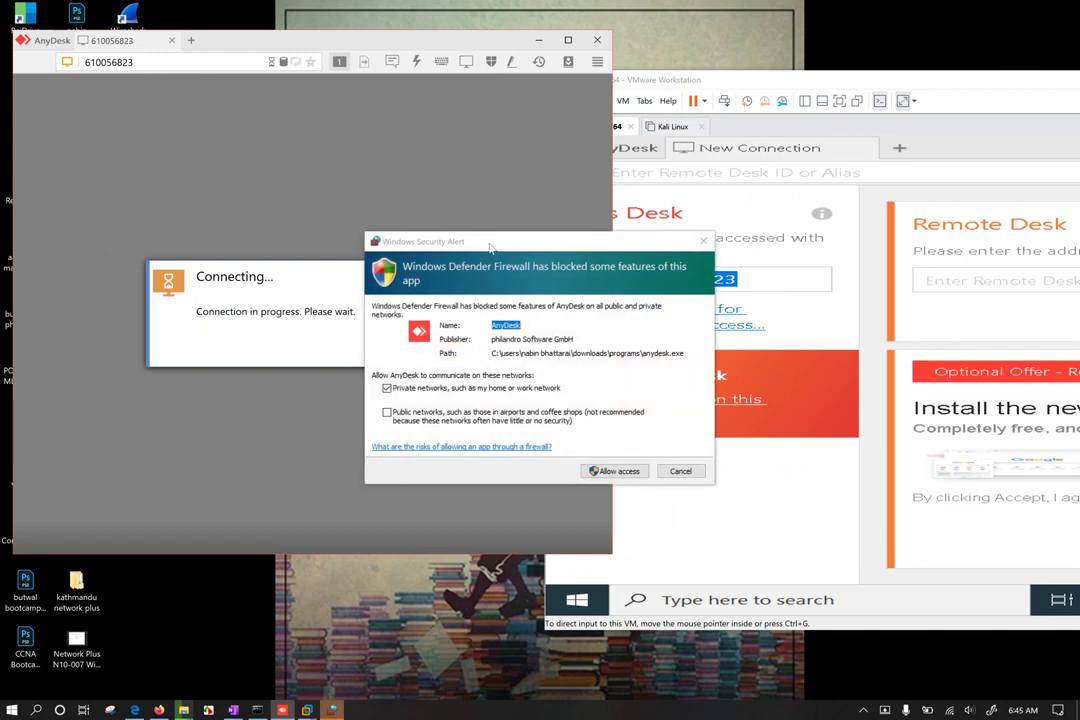
Step: Allow AnyDesk through the Windows Firewall and bring the VMware window to full screen
left_click_drag(494, 242, 264, 187)
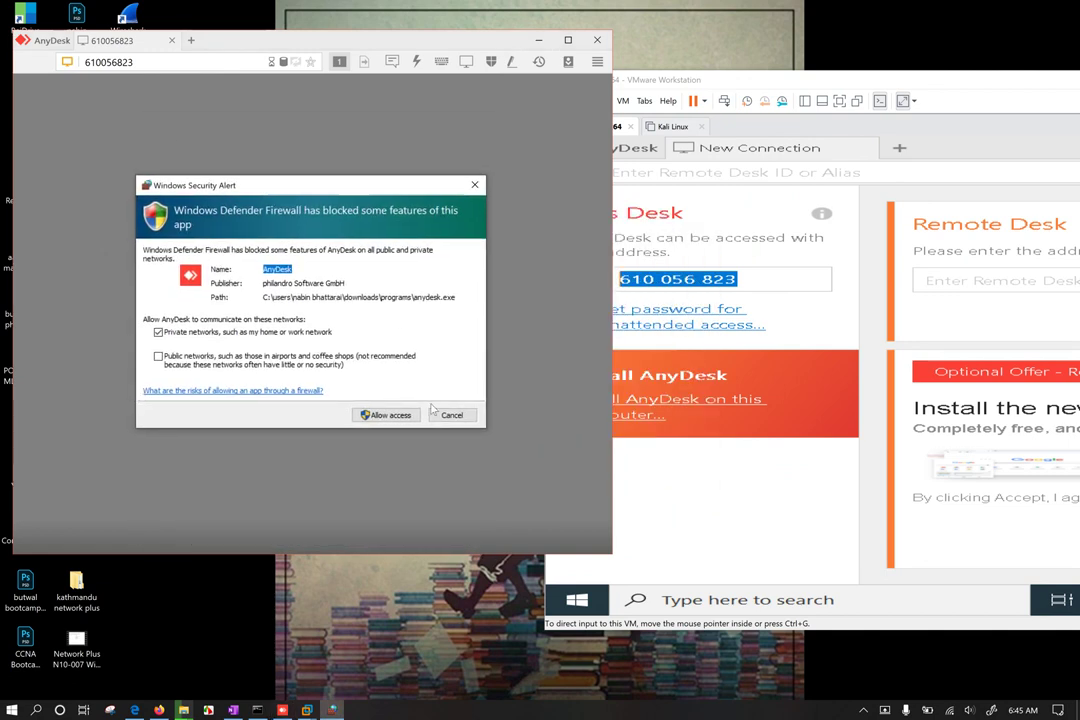
left_click(381, 420)
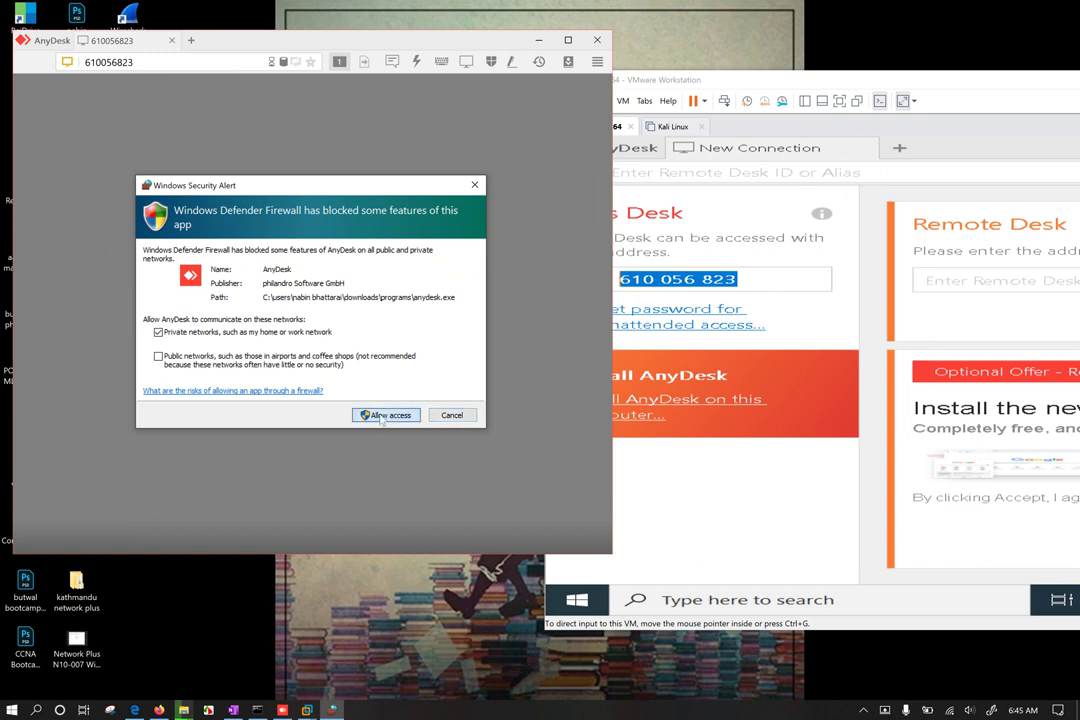
left_click(381, 418)
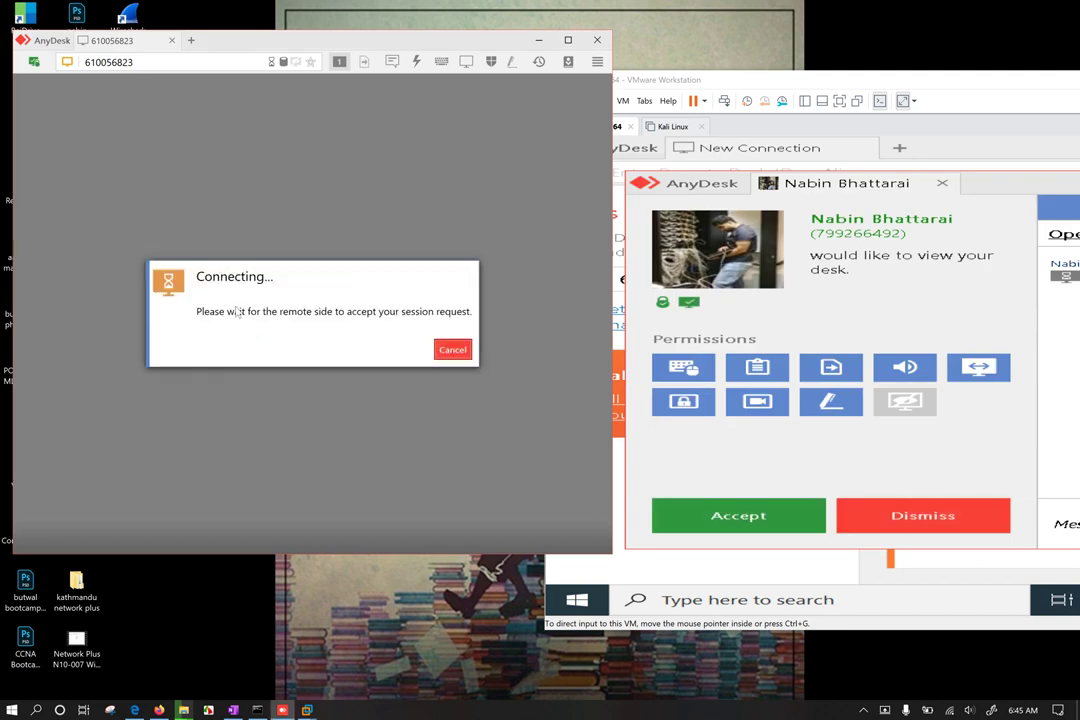
double_click(952, 86)
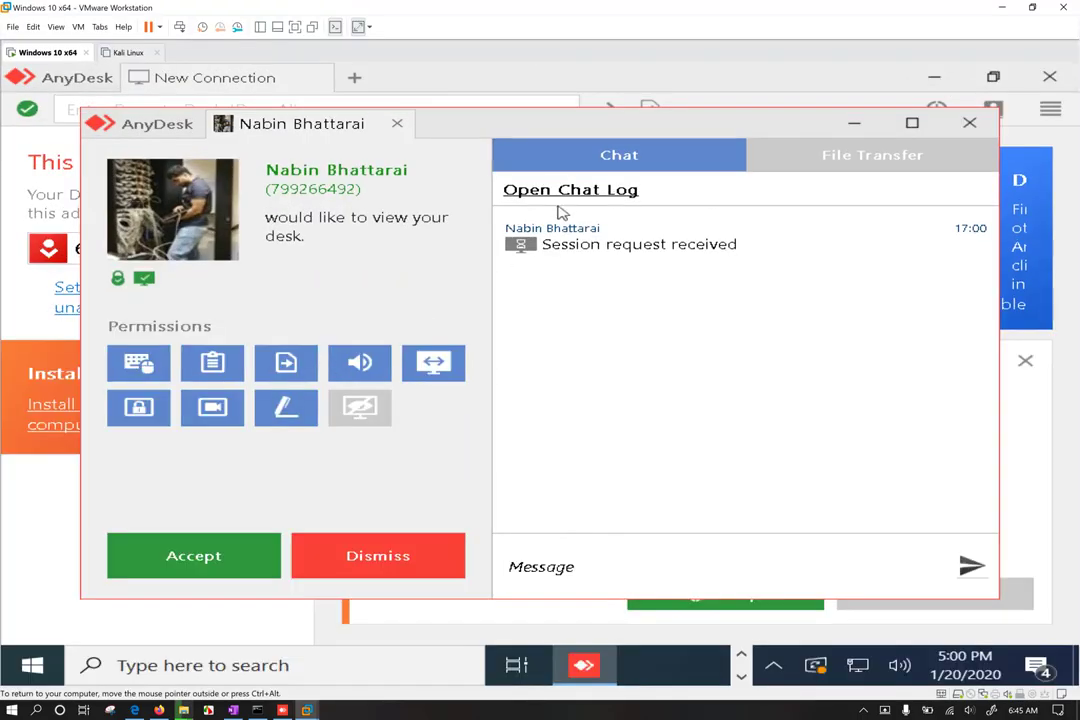
Step: Send the chat messages 'hyy' and 'who are u' from the VM's request window
left_click(557, 566)
type("hyy")
key("Return")
type("wh")
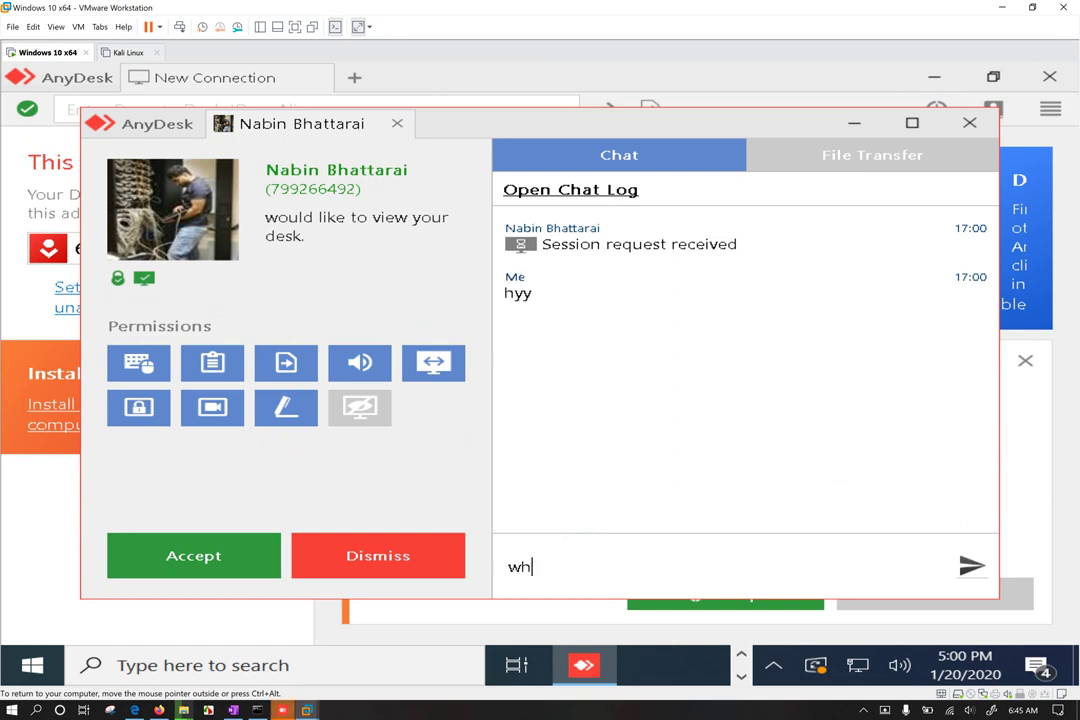
type("o are u")
key("Return")
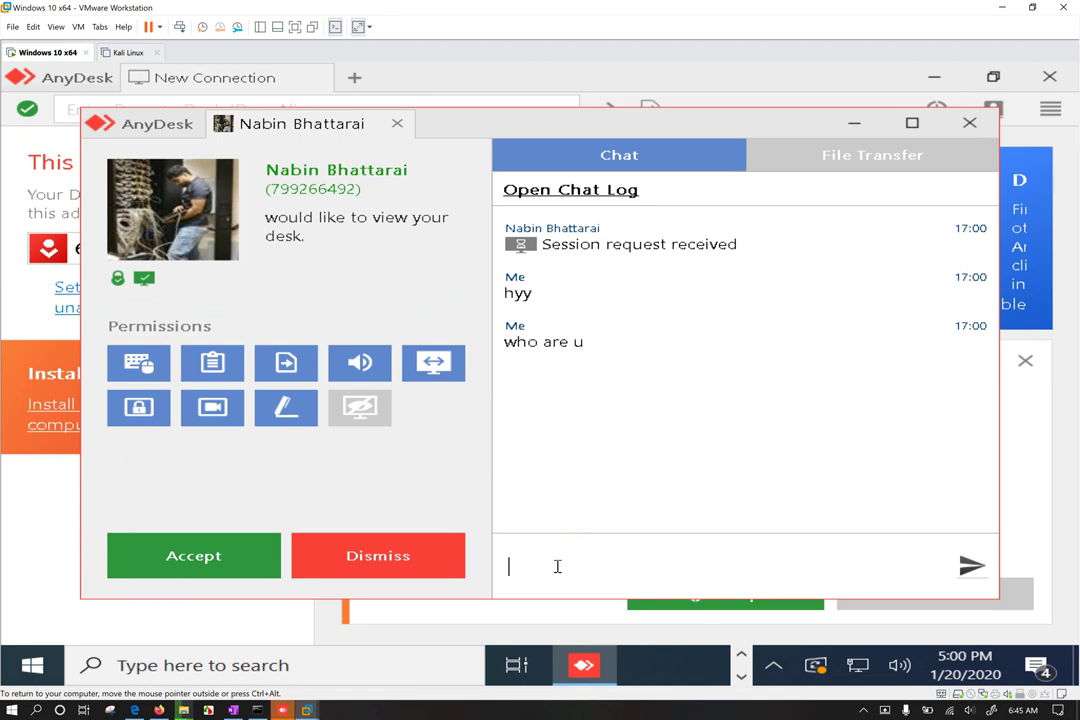
left_click_drag(490, 7, 595, 76)
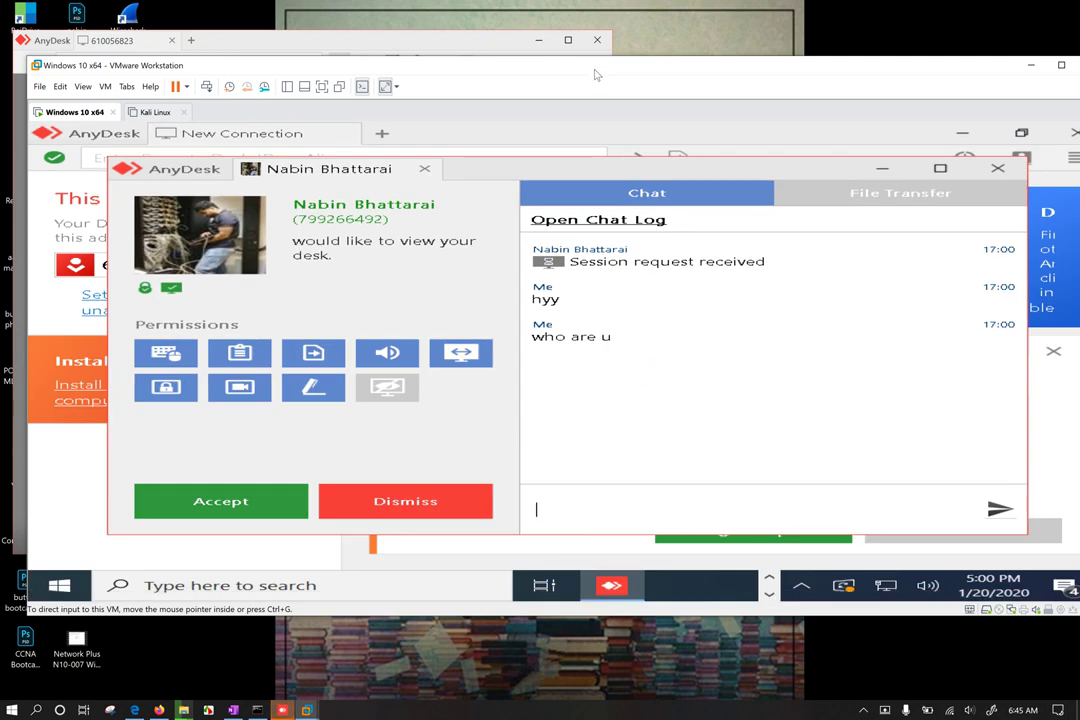
double_click(595, 76)
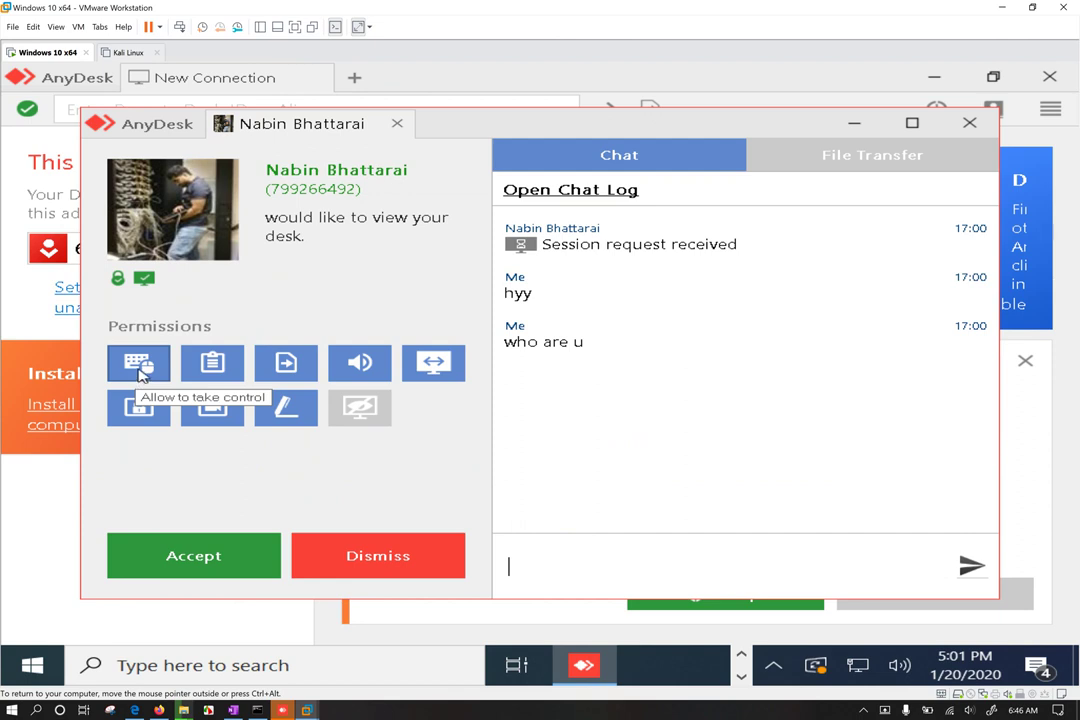
Step: Grant clipboard, file manager, sound and privacy-mode permissions, keep keyboard/mouse denied, and accept the request
left_click(140, 372)
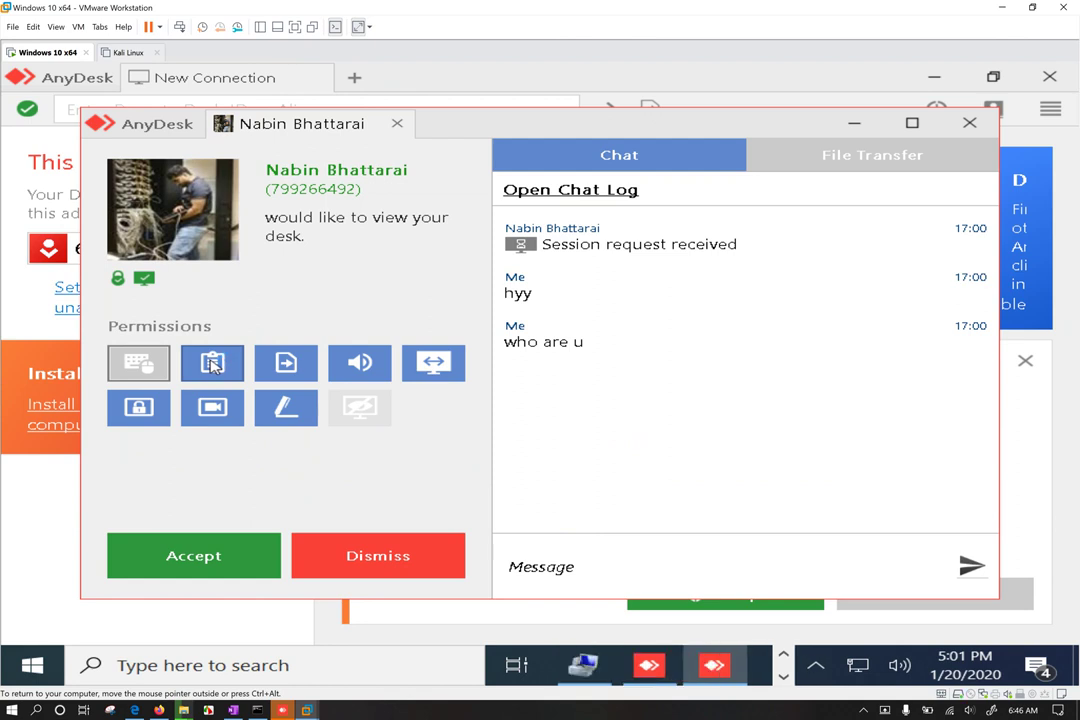
left_click(219, 366)
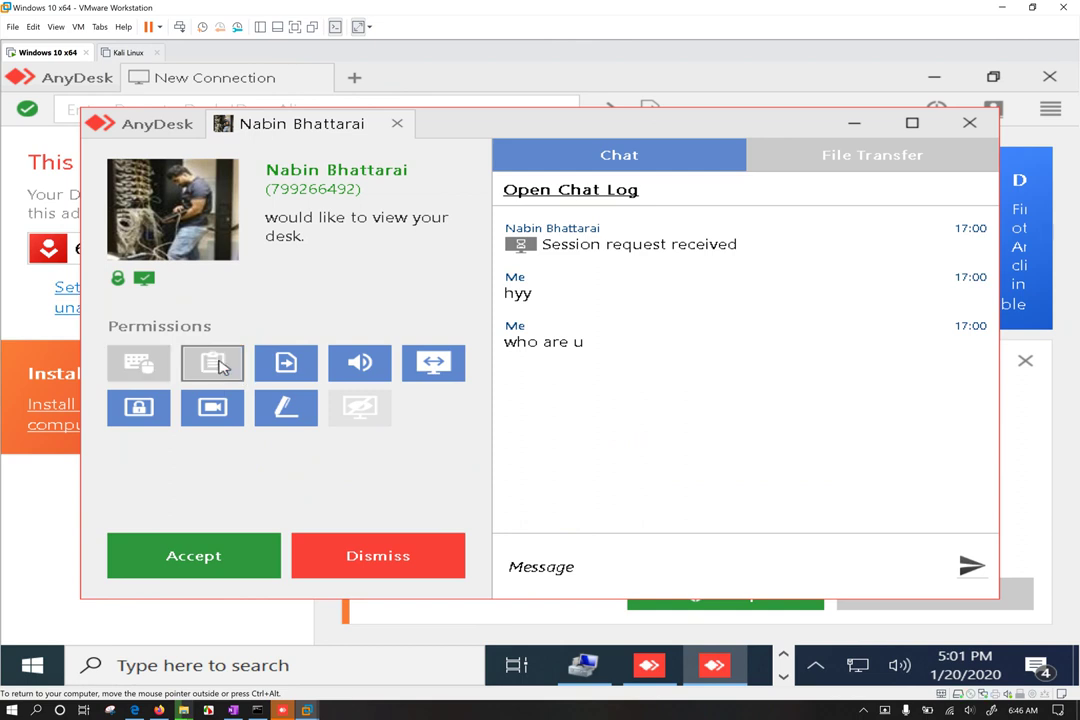
left_click(285, 366)
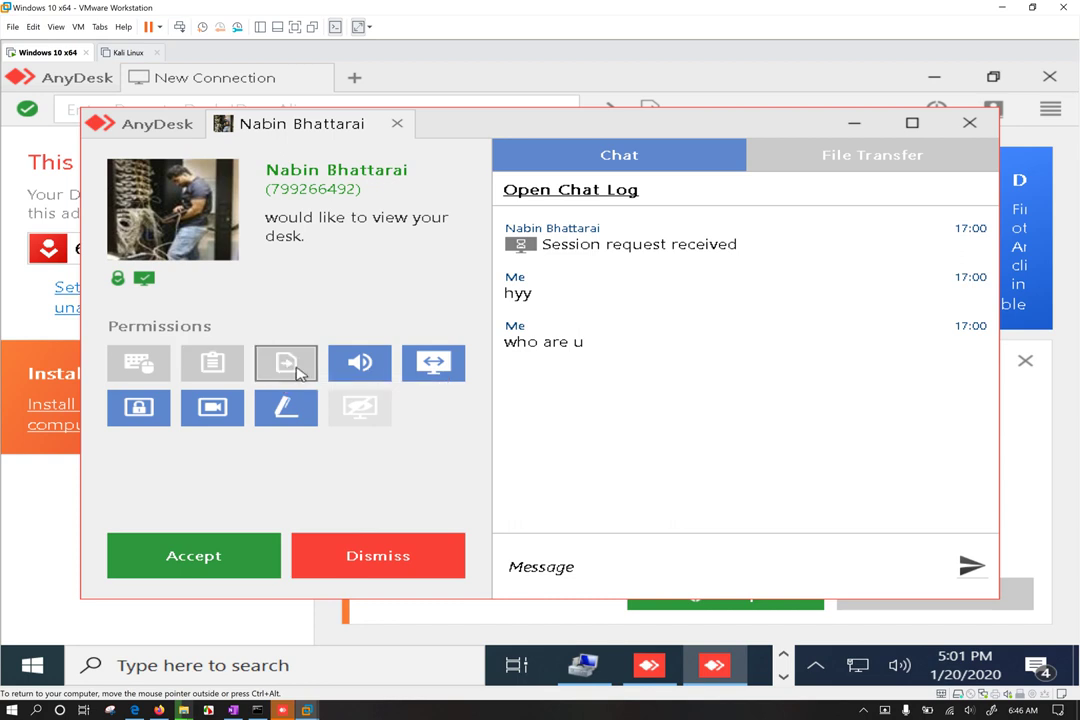
left_click(360, 364)
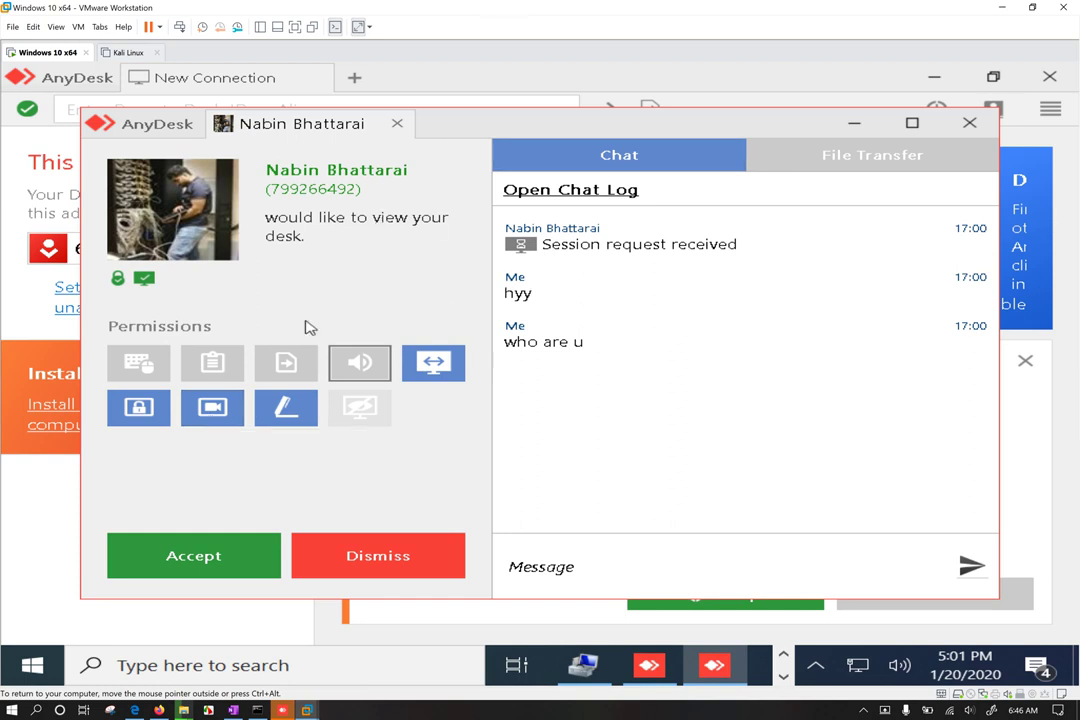
left_click(140, 364)
left_click(213, 362)
left_click(290, 364)
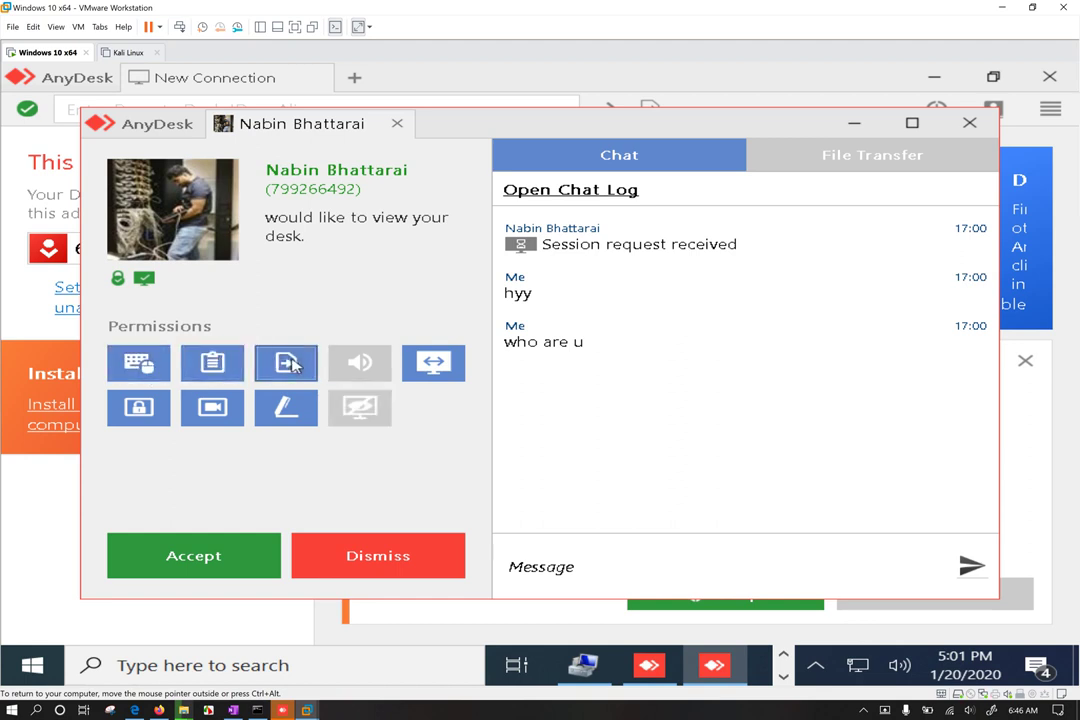
left_click(362, 366)
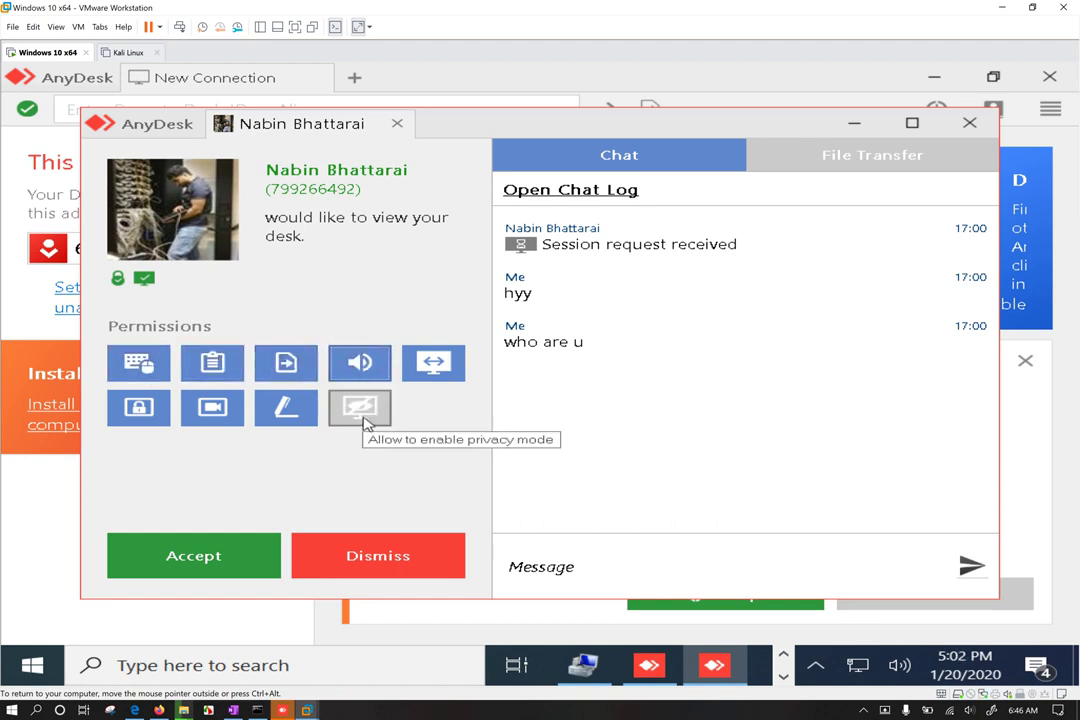
left_click(362, 418)
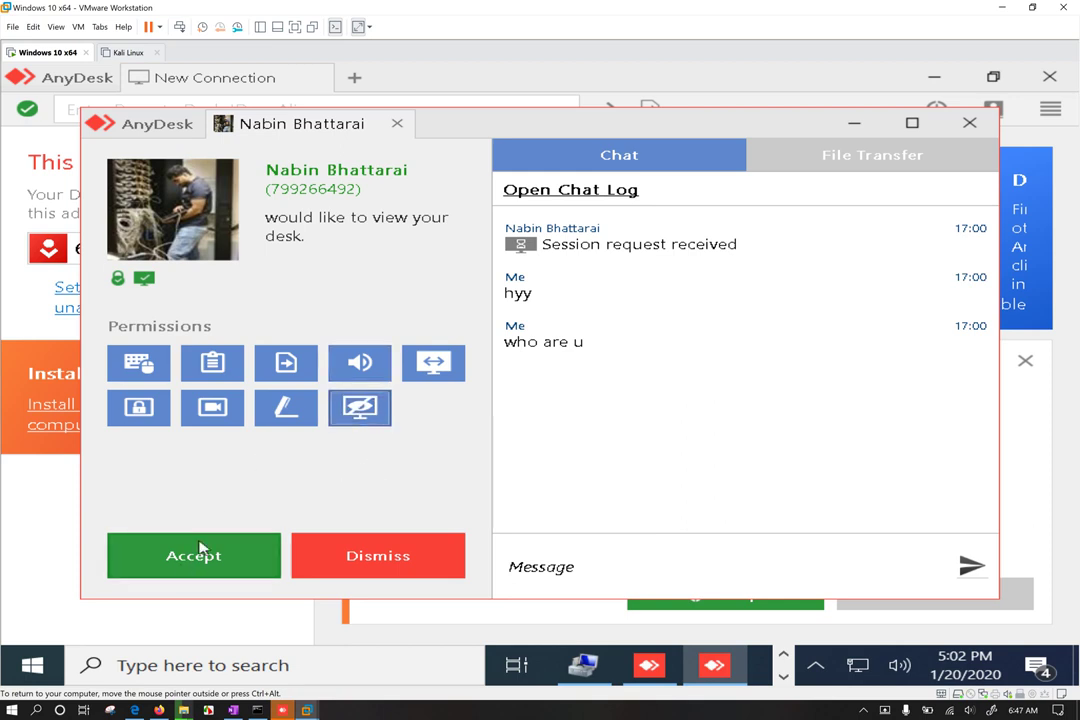
left_click(140, 372)
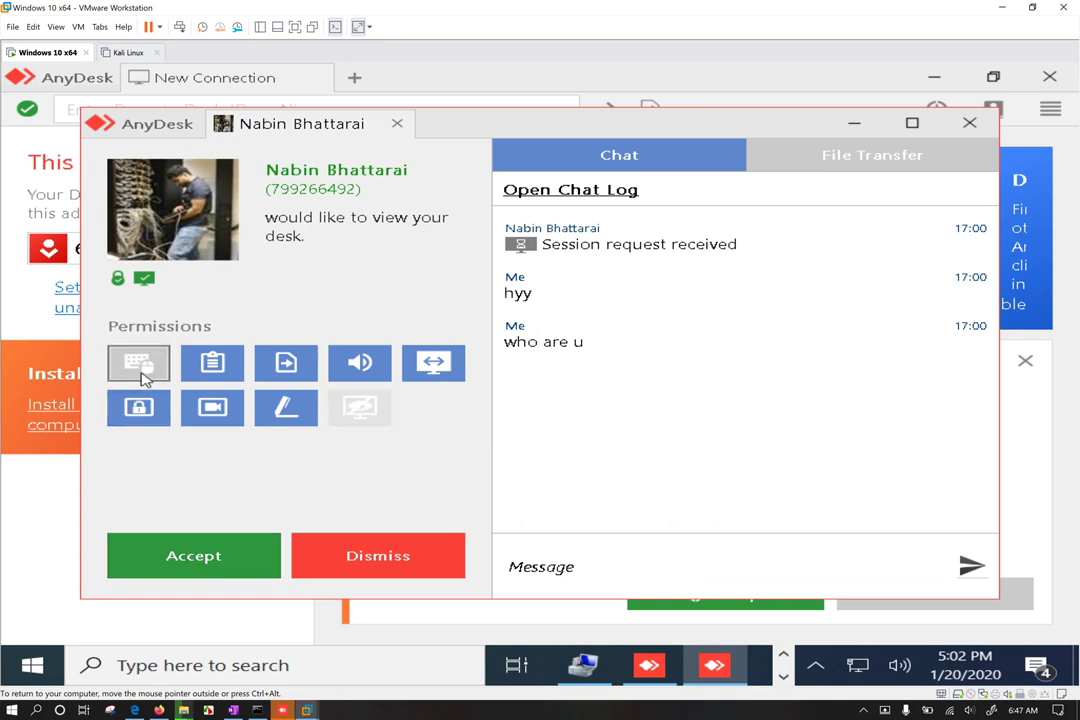
left_click(198, 566)
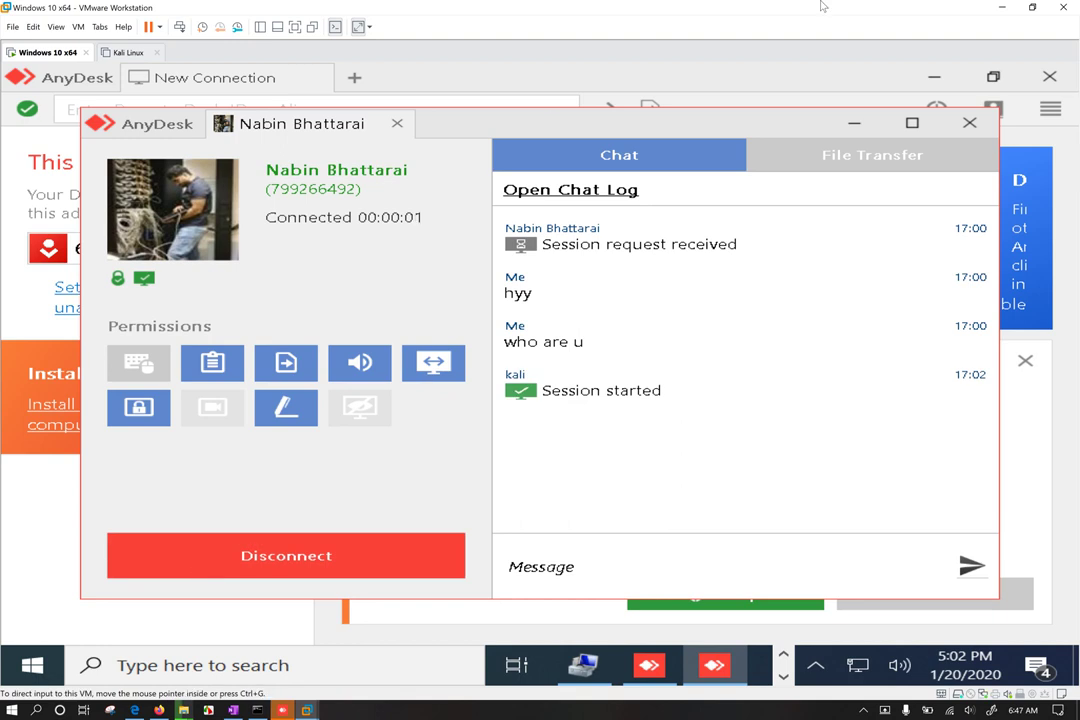
Step: Minimize VMware Workstation and maximize the host's AnyDesk session window
left_click(1001, 8)
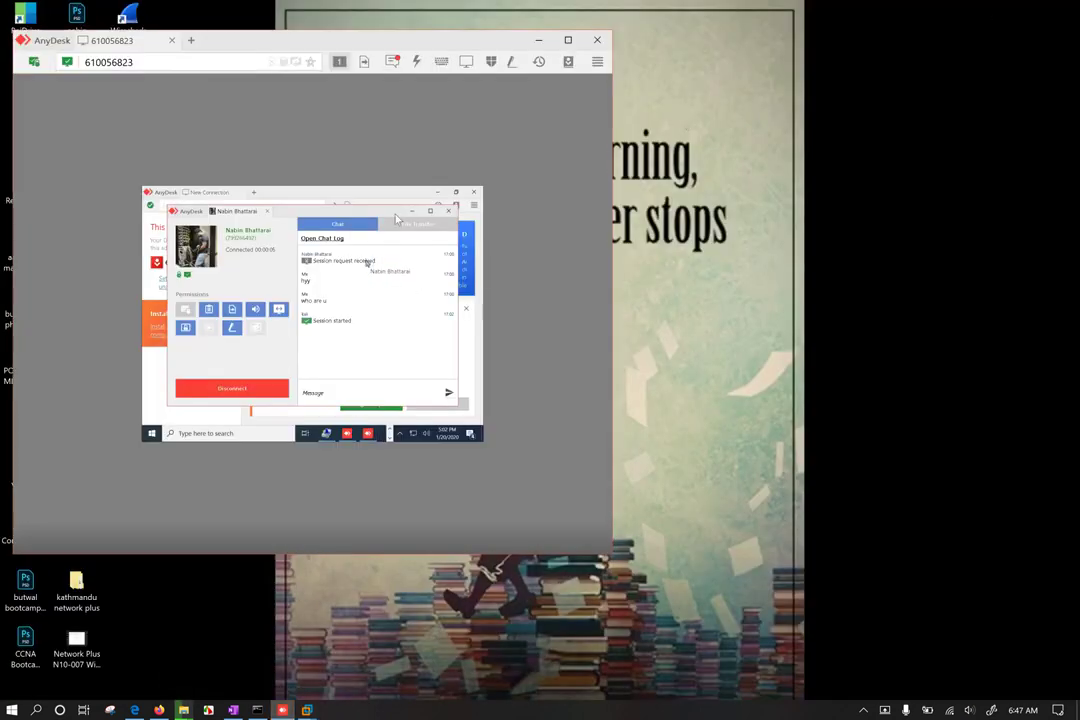
left_click(569, 41)
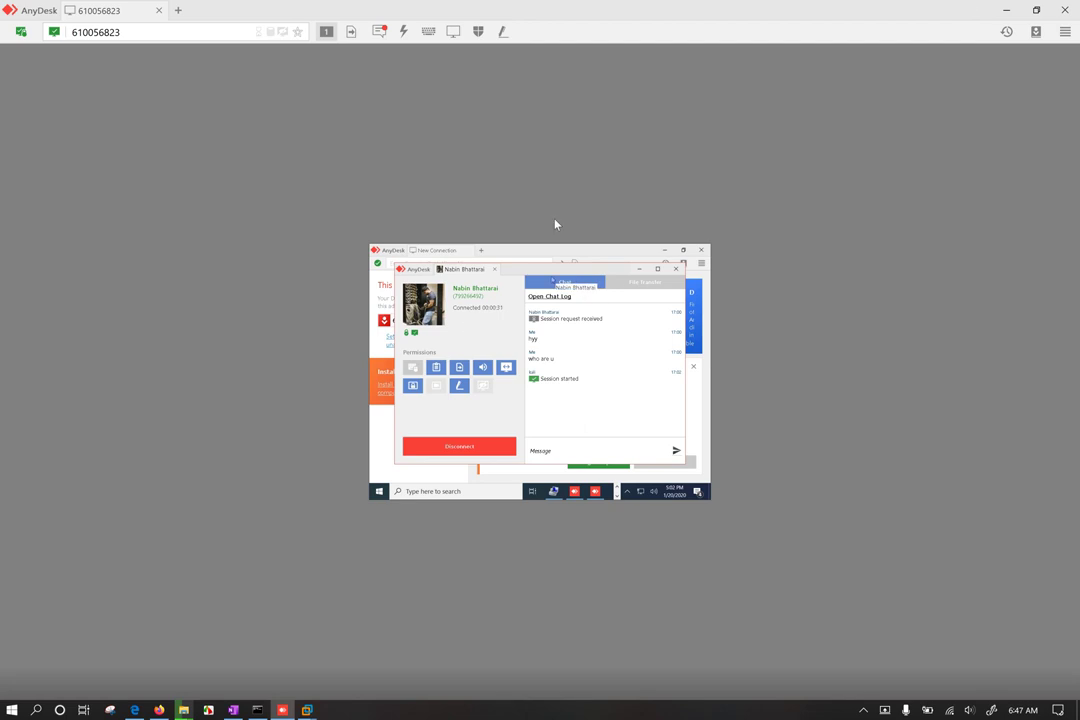
Step: Switch the session view to fullscreen mode and then exit it
left_click(453, 32)
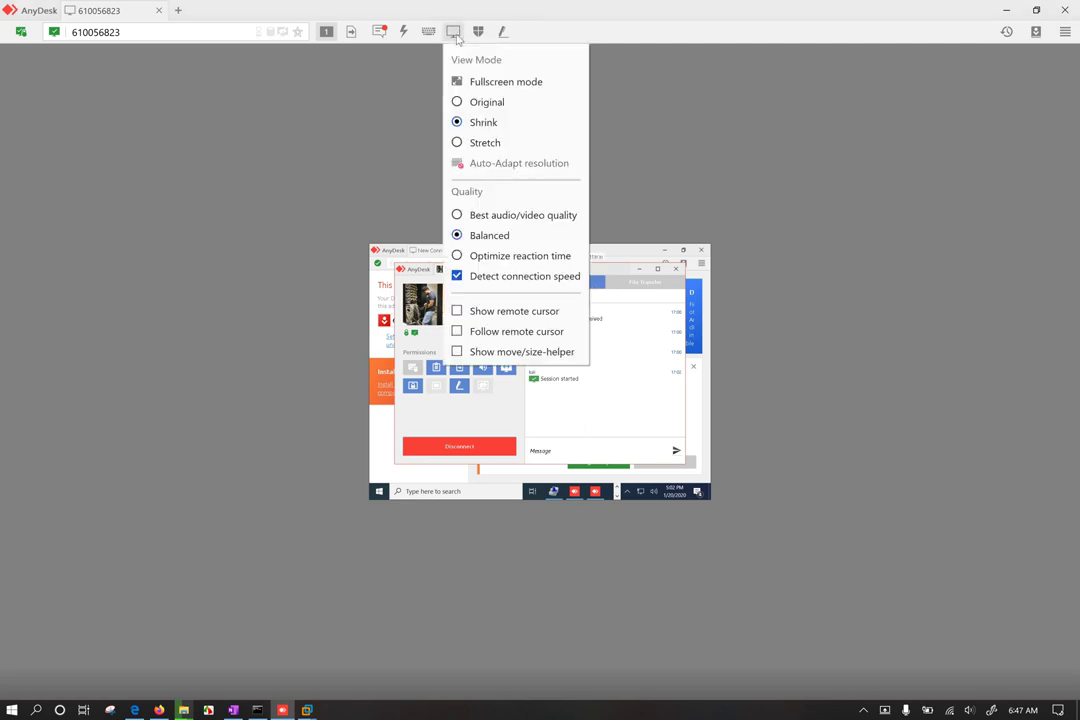
left_click(505, 82)
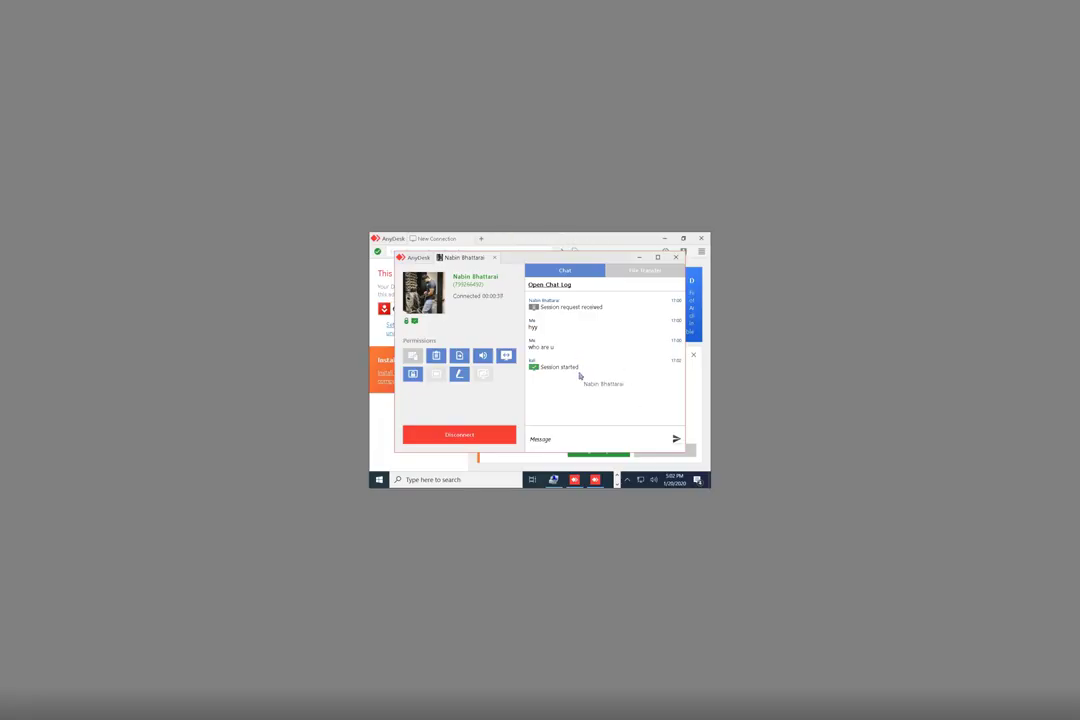
mouse_move(736, 6)
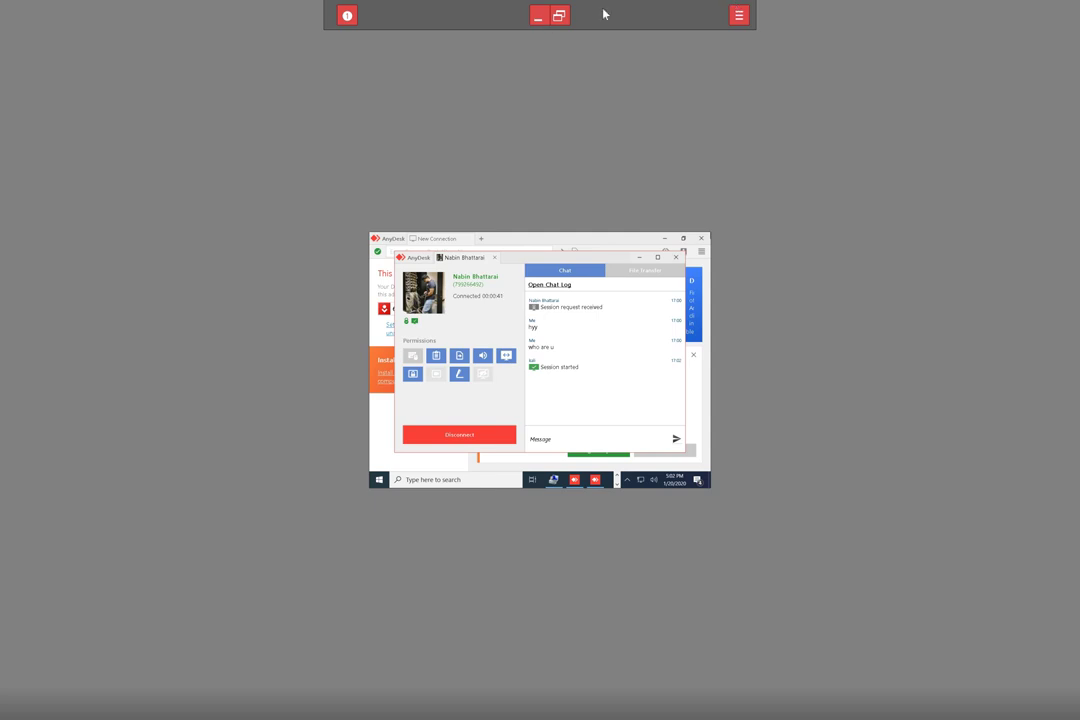
left_click(561, 17)
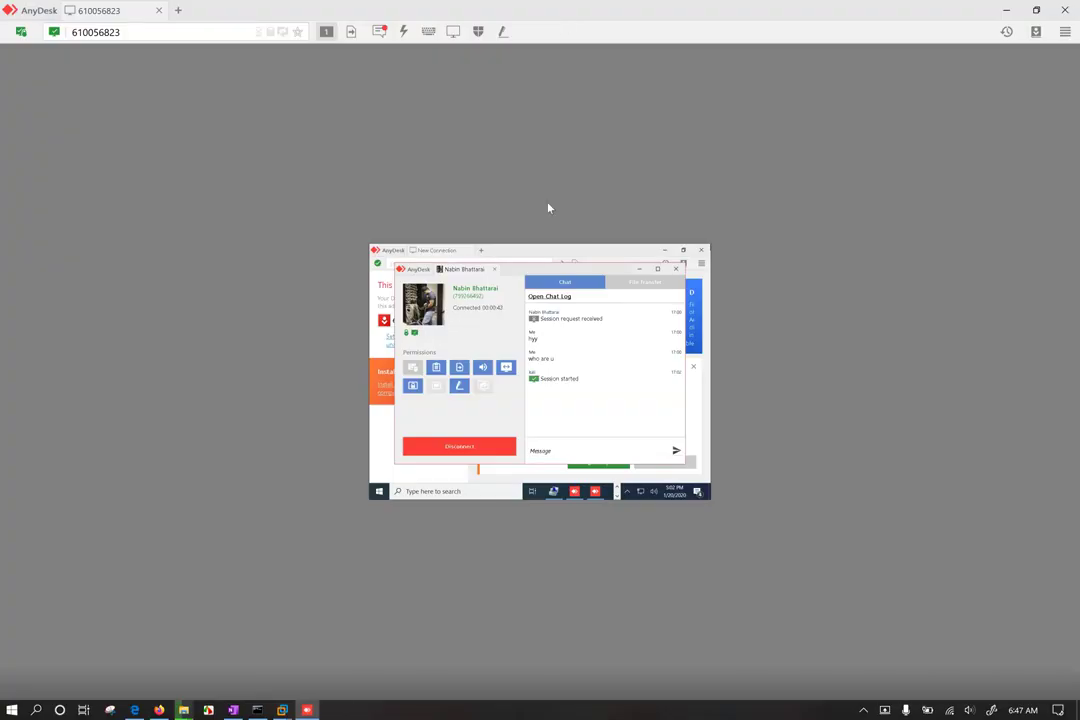
Step: Open the whiteboard, choose a drawing tool and its pen colour list, then restore the window
left_click(503, 33)
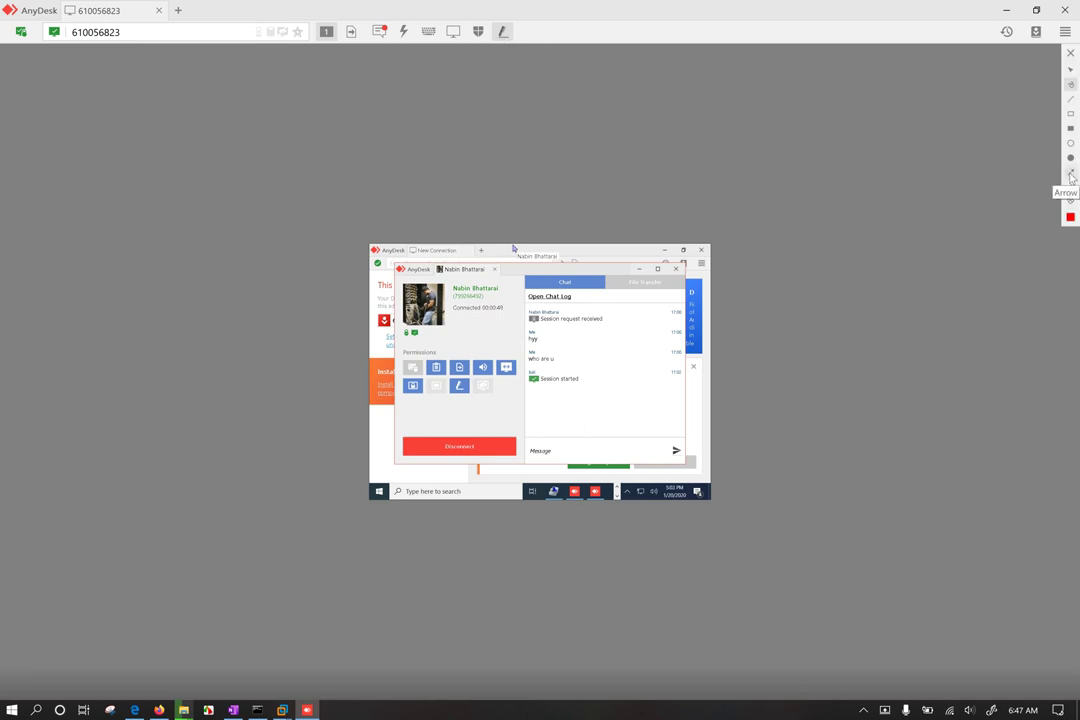
left_click(1071, 71)
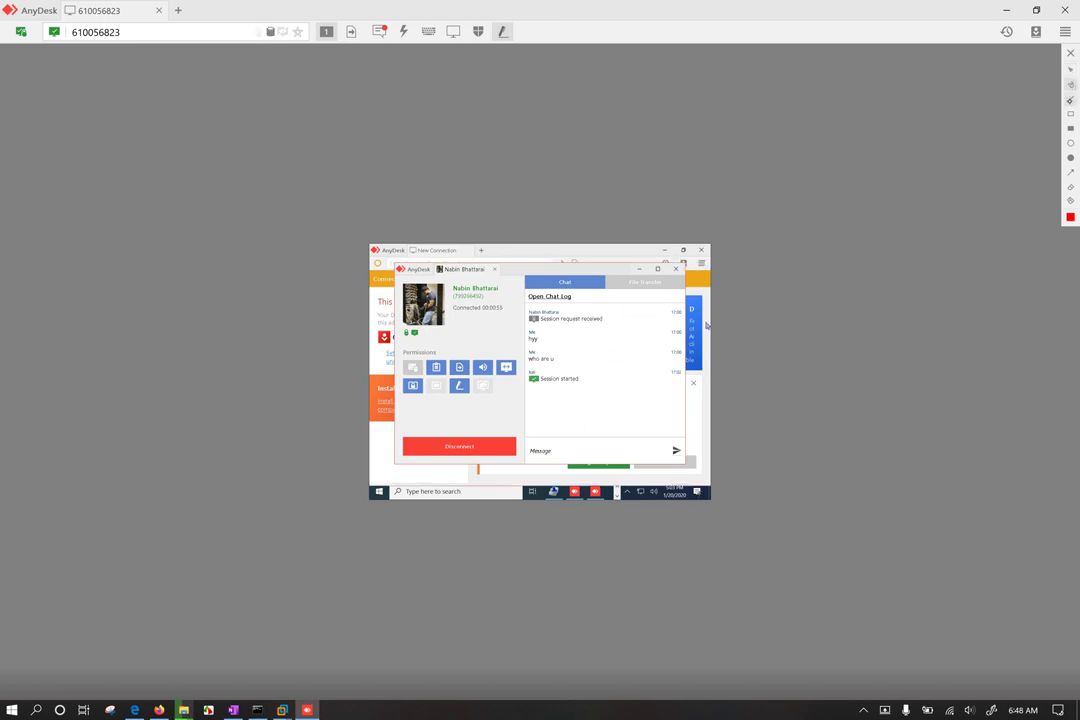
left_click(1069, 217)
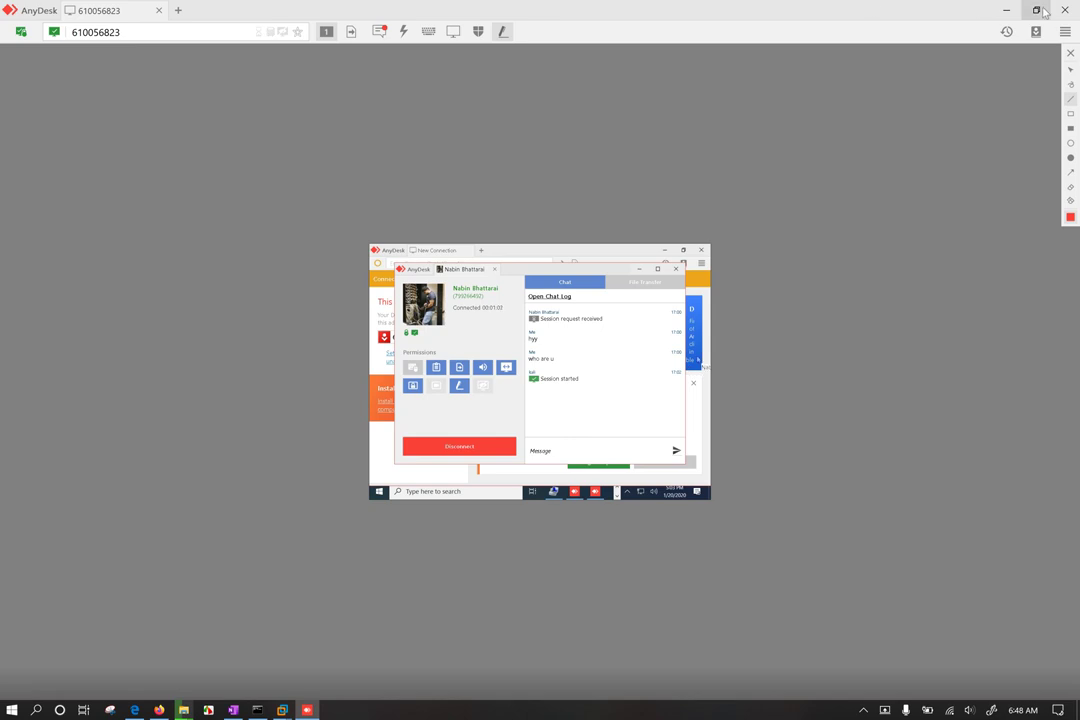
double_click(882, 10)
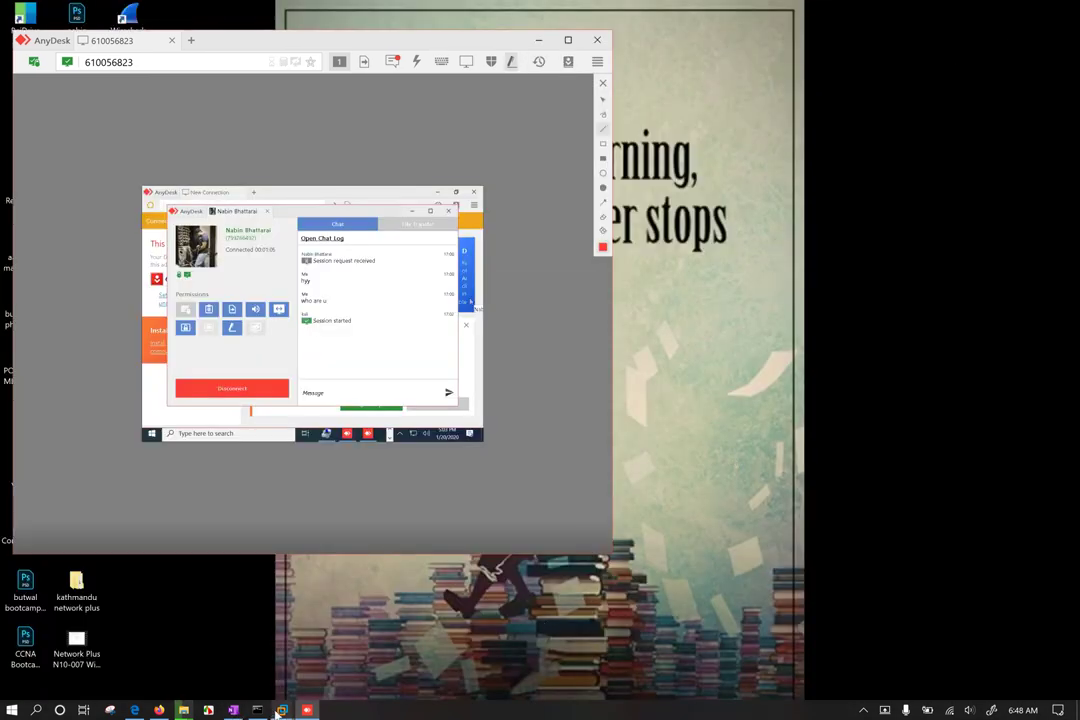
Step: In the Windows 10 x64 VM, grant the remote side keyboard and mouse control
mouse_move(281, 711)
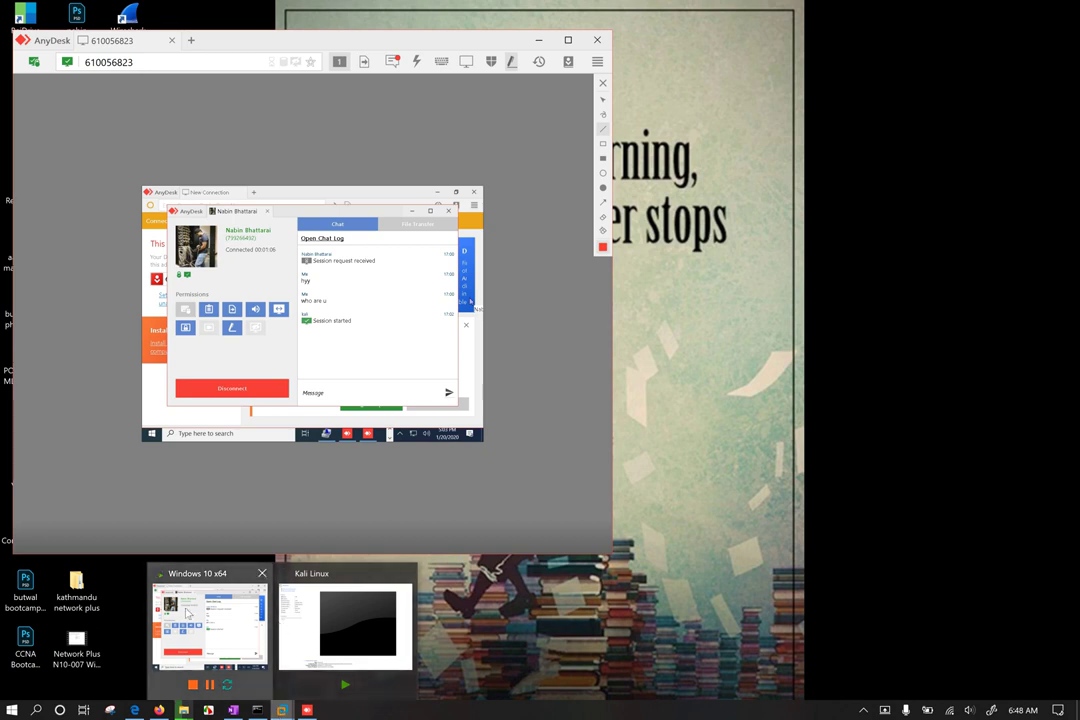
left_click(175, 615)
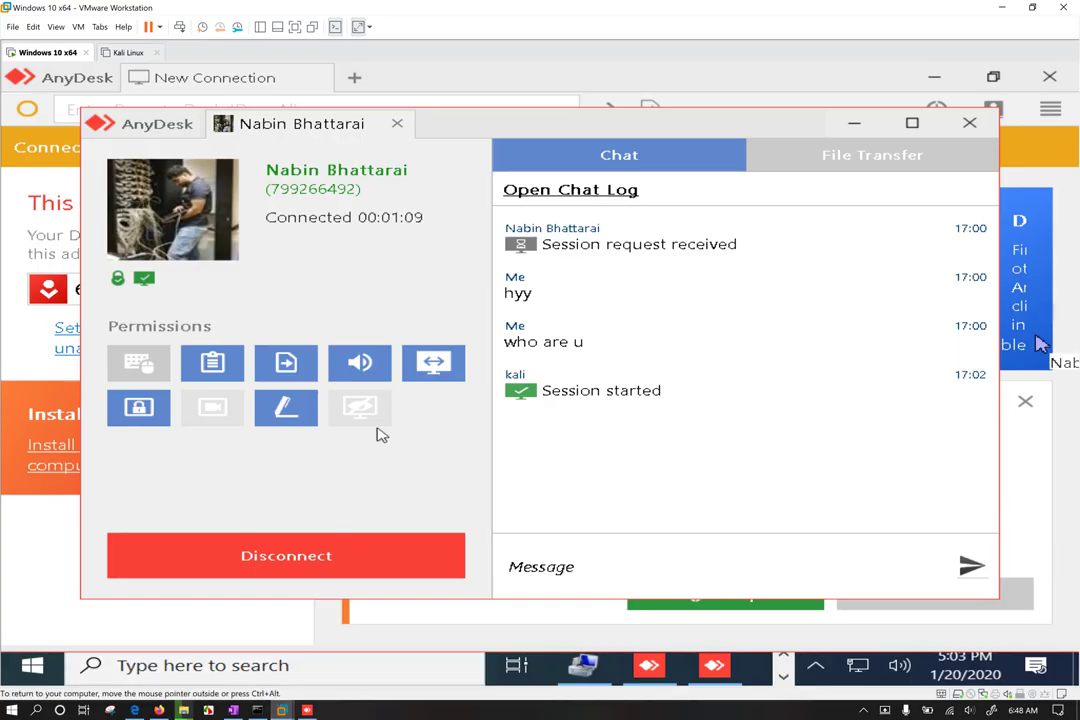
left_click(147, 372)
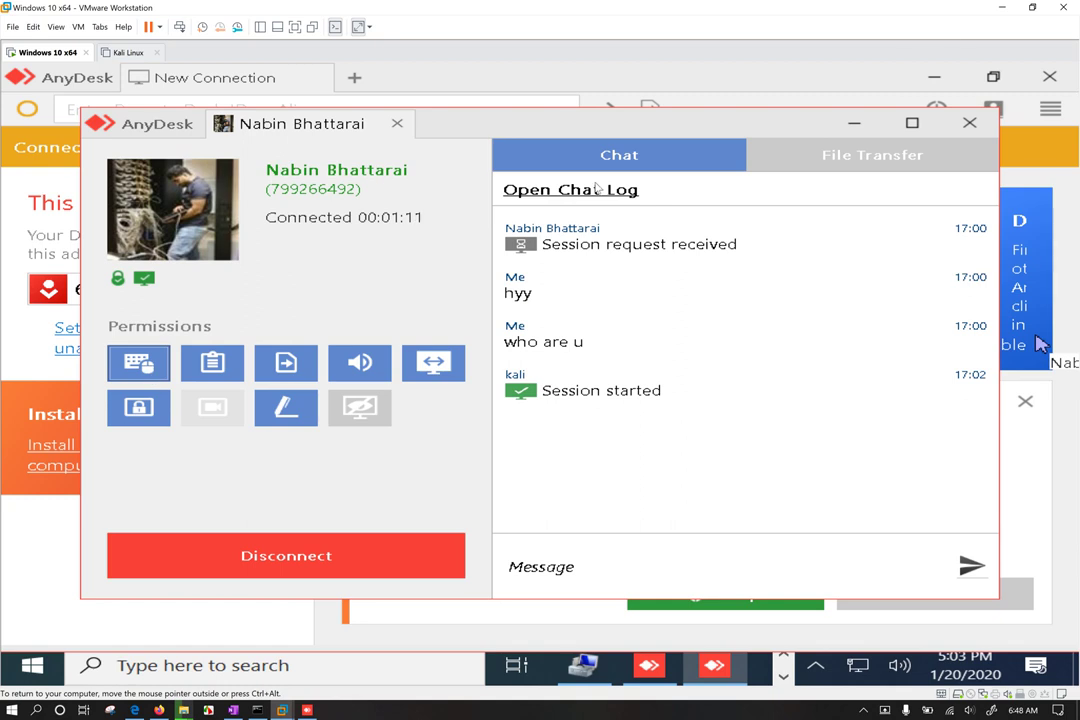
Step: Restore, resize and reposition the VMware window beside the host, minimizing the AnyDesk session
left_click(1032, 7)
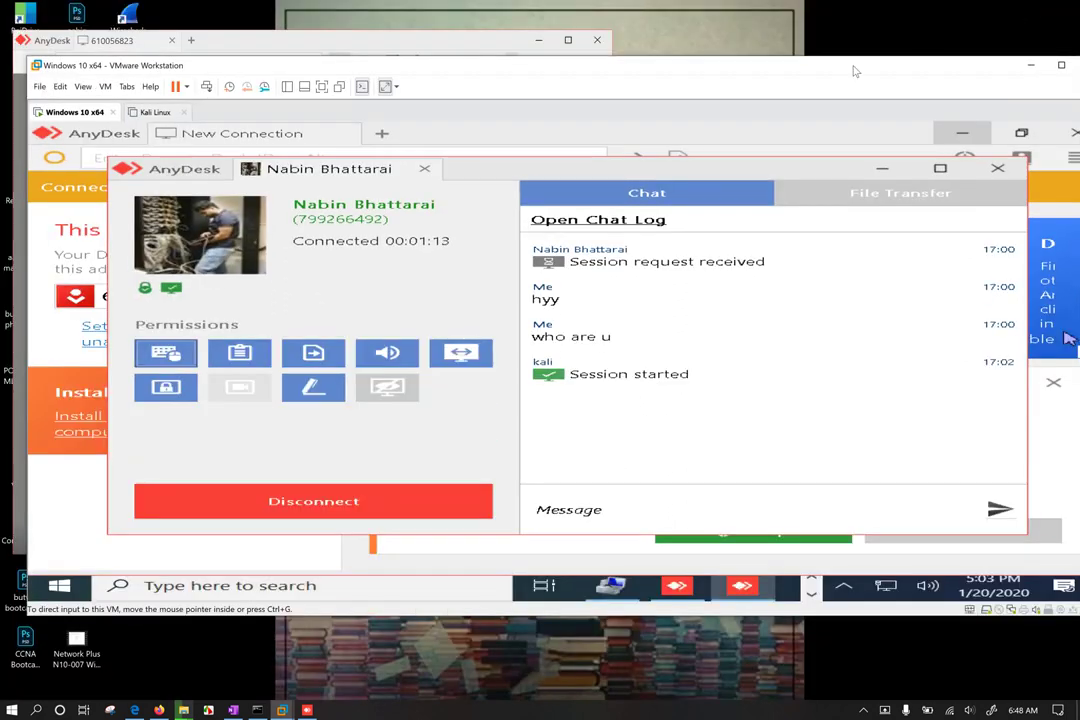
left_click_drag(800, 45, 1017, 76)
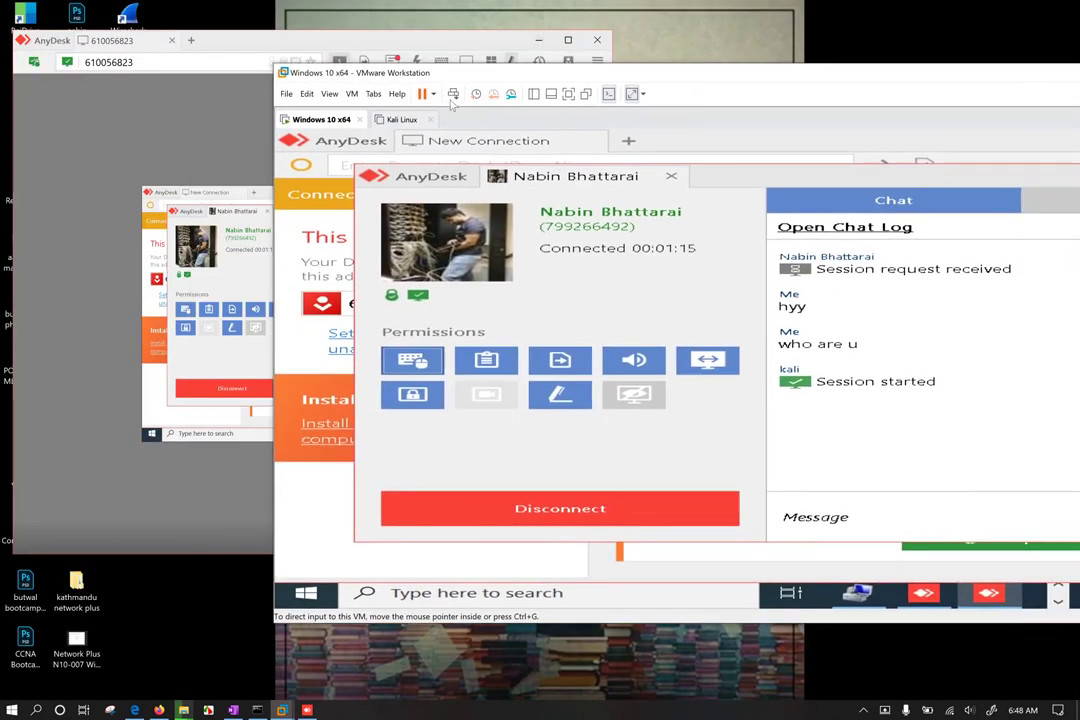
left_click_drag(272, 137, 702, 140)
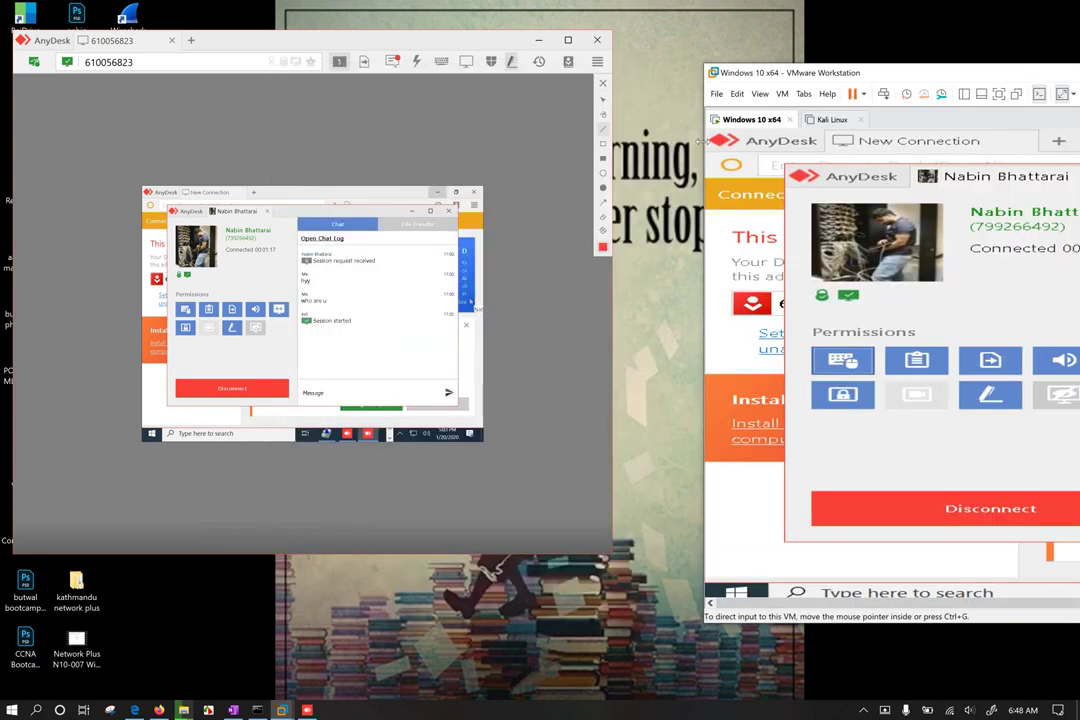
left_click_drag(846, 84, 735, 75)
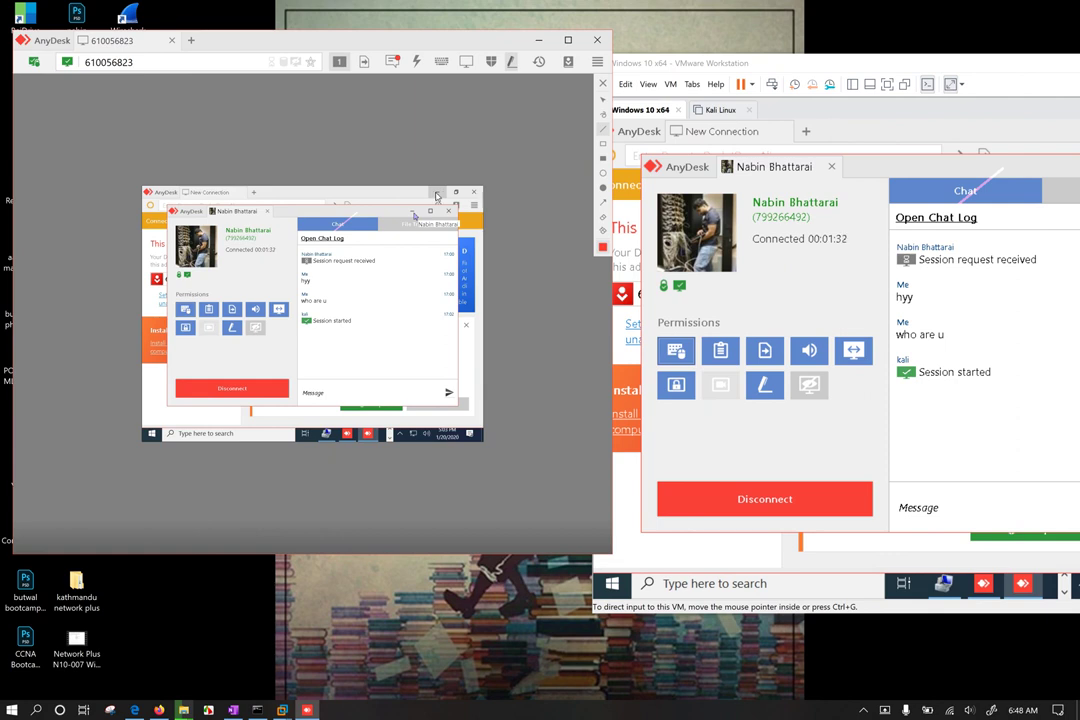
double_click(480, 36)
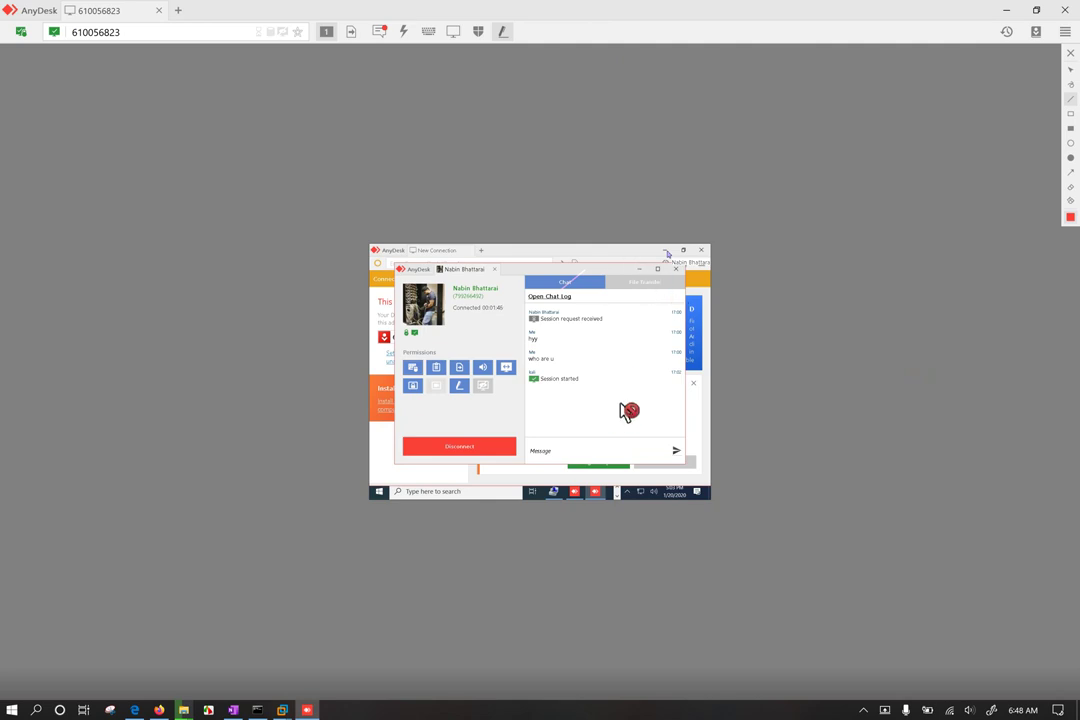
left_click(1006, 10)
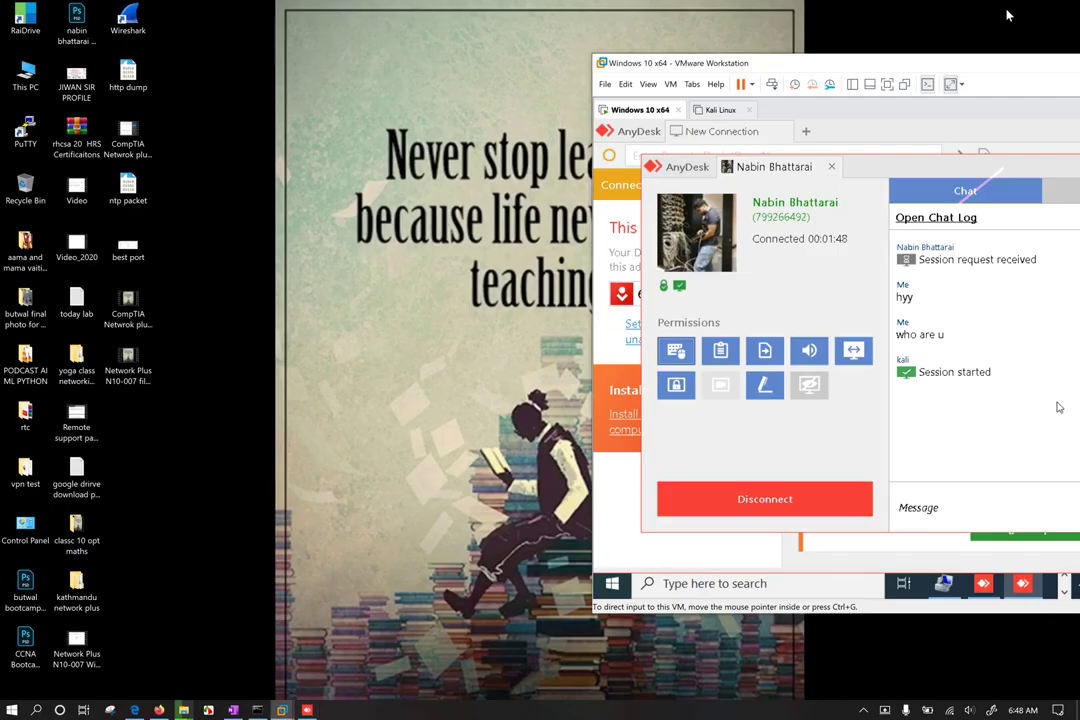
left_click_drag(745, 62, 635, 56)
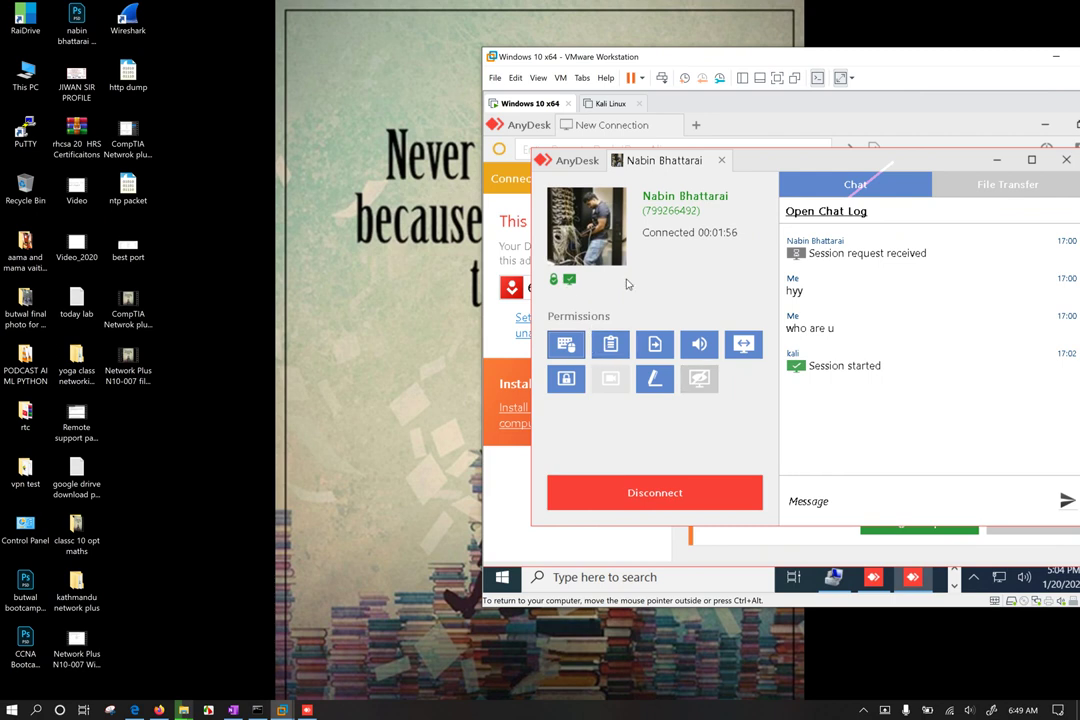
Step: End the session, retry it, dismiss the not-connected error and reconnect to the recent session
left_click(673, 507)
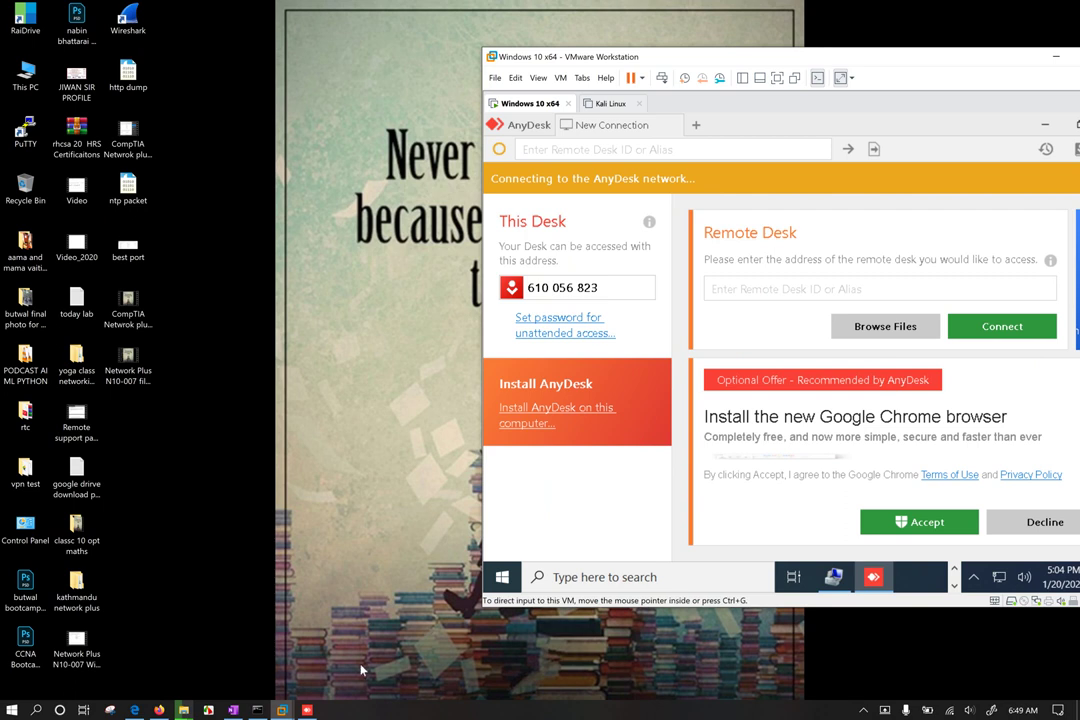
left_click(307, 710)
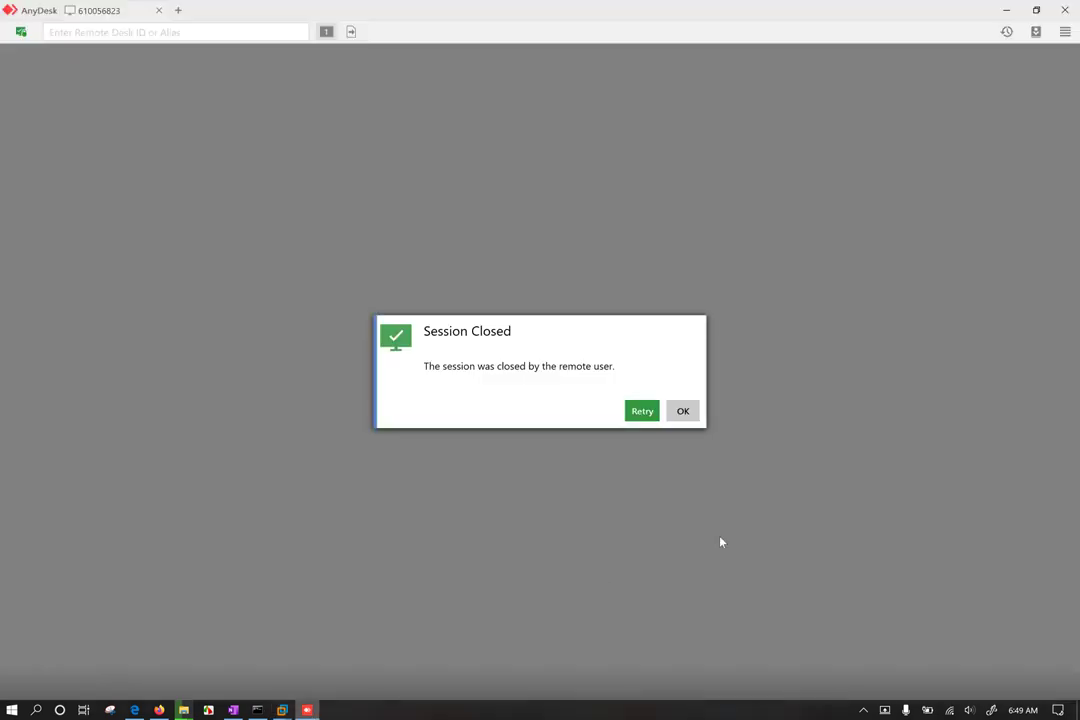
left_click(644, 416)
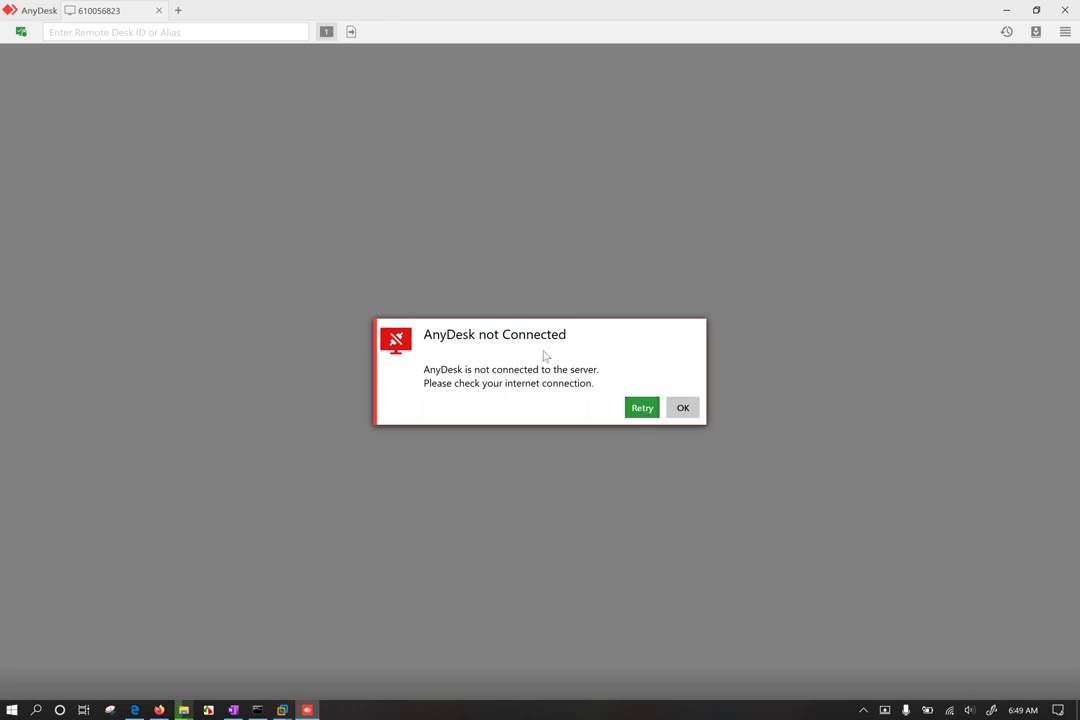
left_click(684, 409)
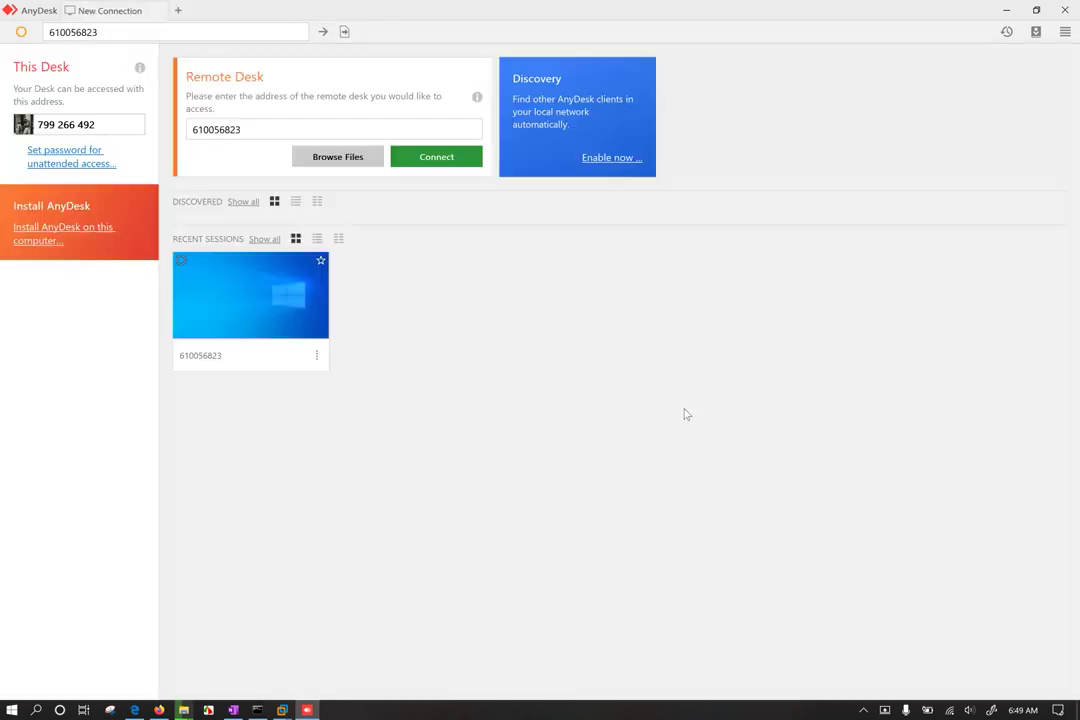
left_click(249, 312)
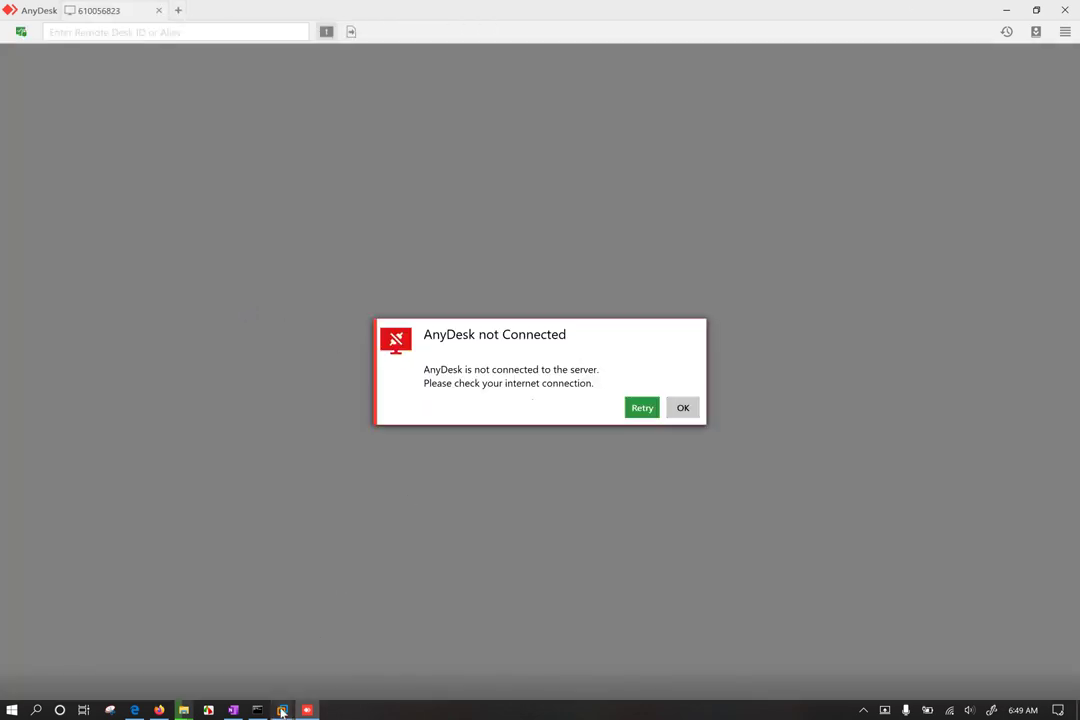
Step: Restore the host AnyDesk window to the left, retry the connection twice and dismiss the error
mouse_move(282, 708)
left_click(186, 626)
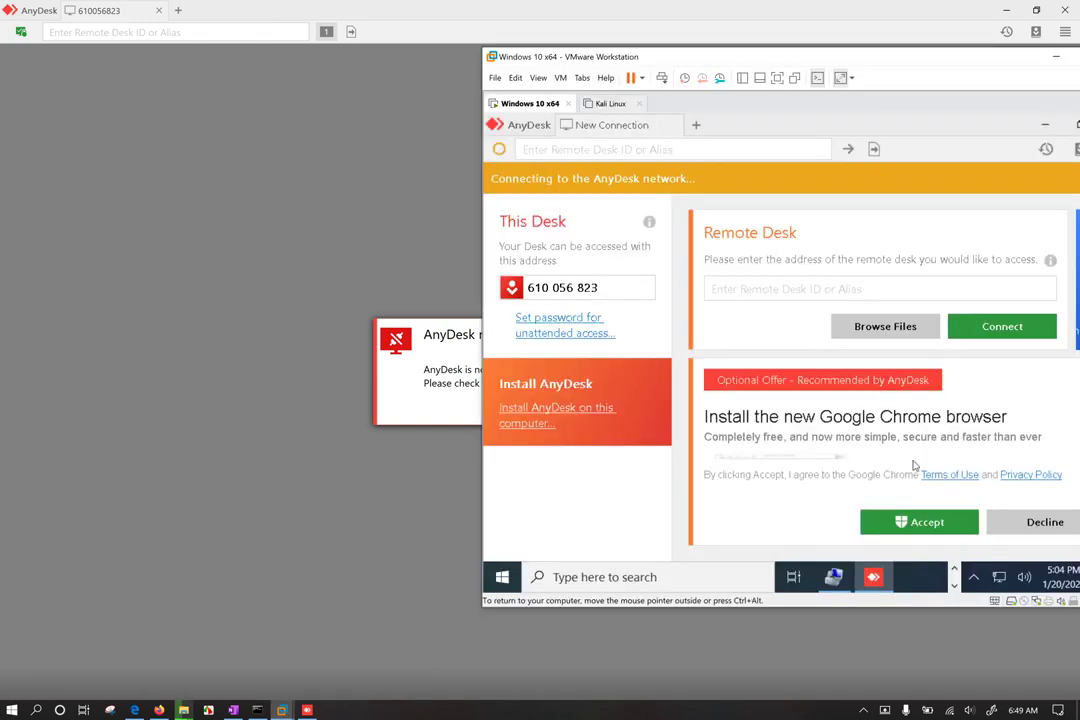
left_click_drag(472, 20, 208, 90)
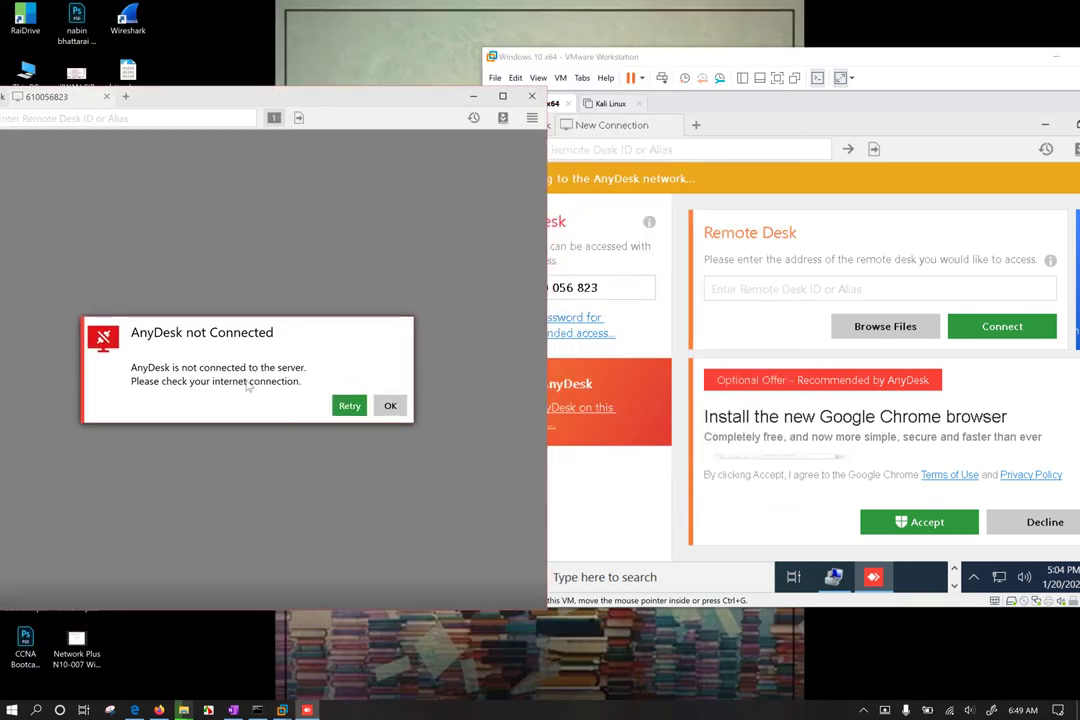
left_click(347, 407)
left_click(347, 407)
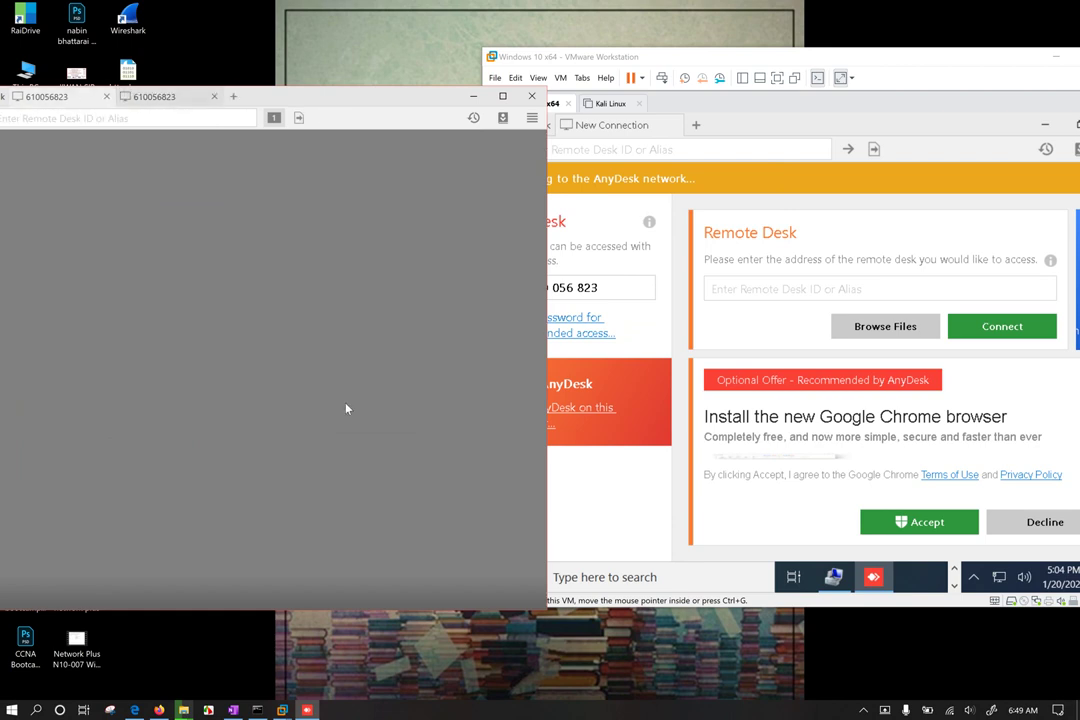
left_click(910, 383)
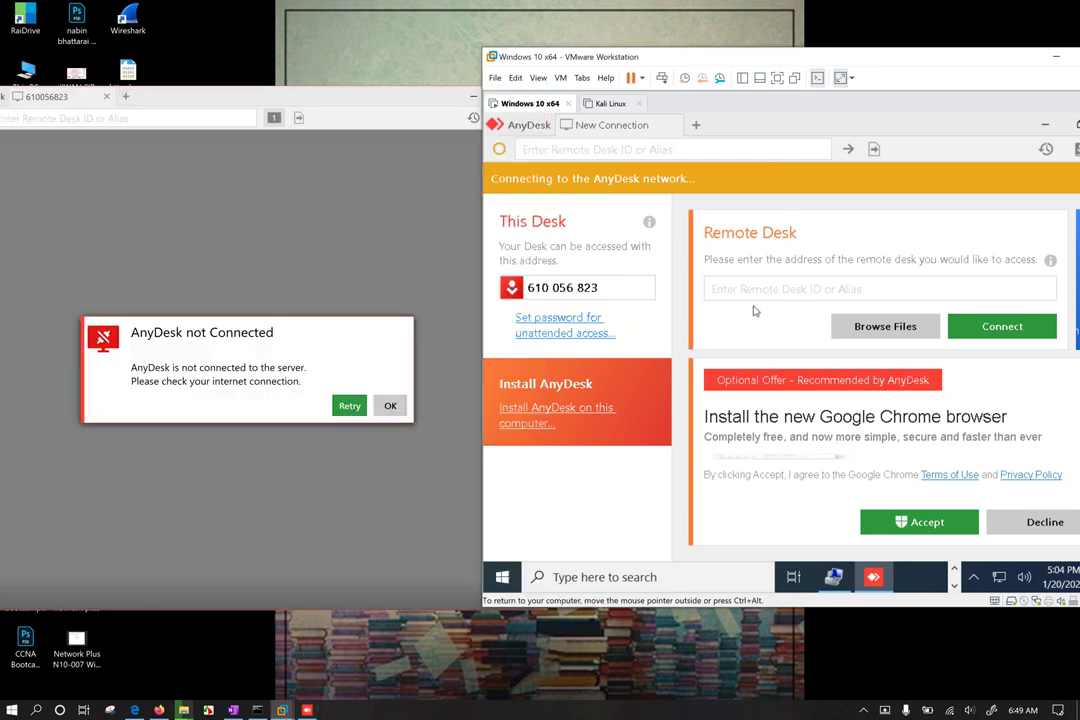
left_click(390, 405)
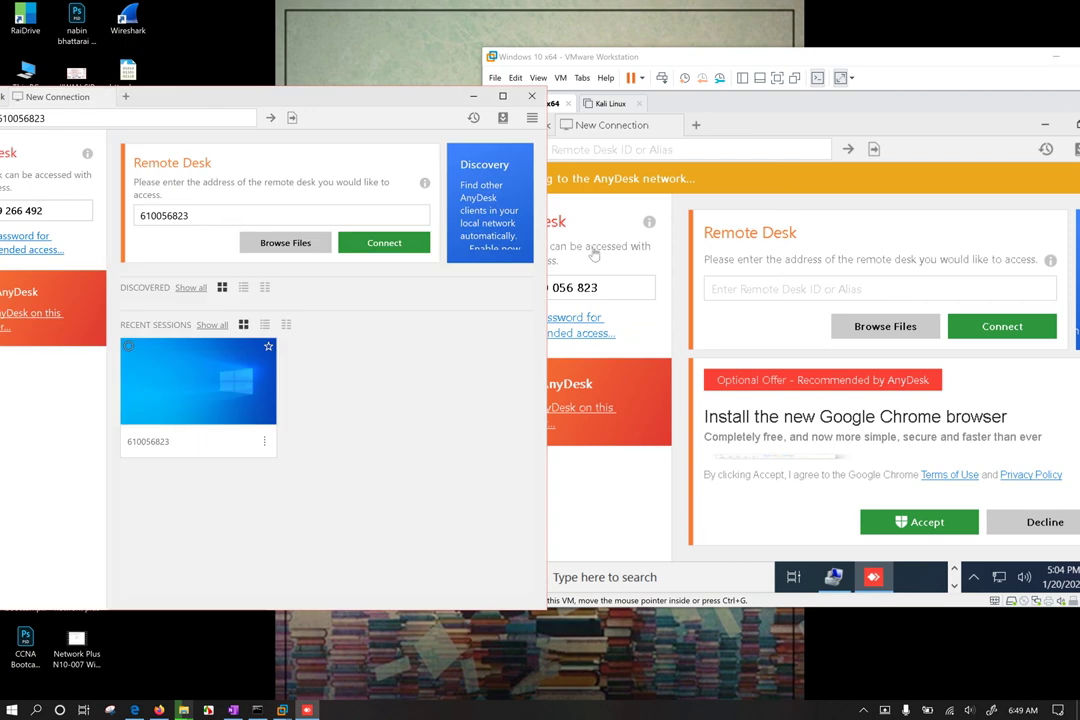
left_click_drag(540, 62, 598, 67)
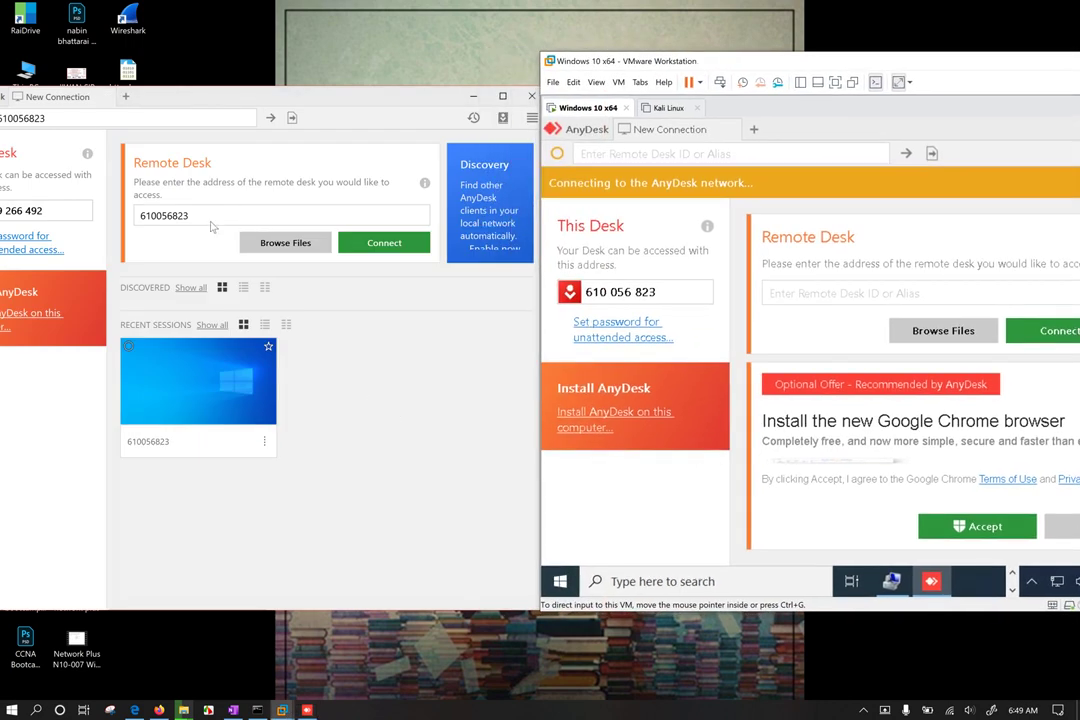
left_click(179, 248)
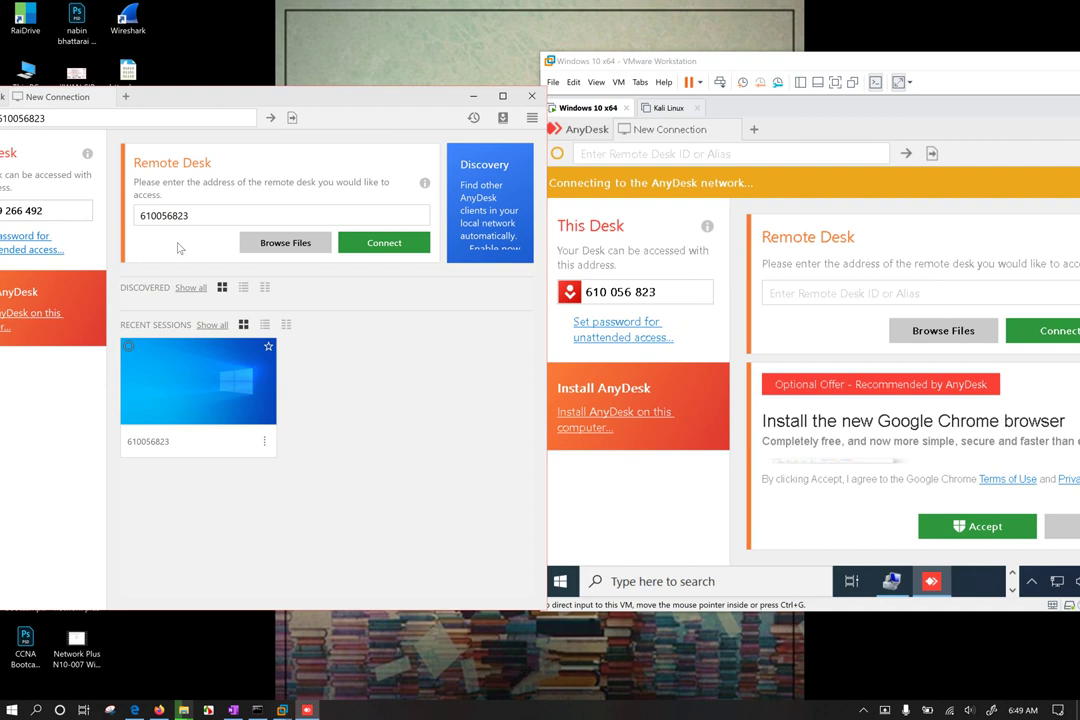
left_click(202, 220)
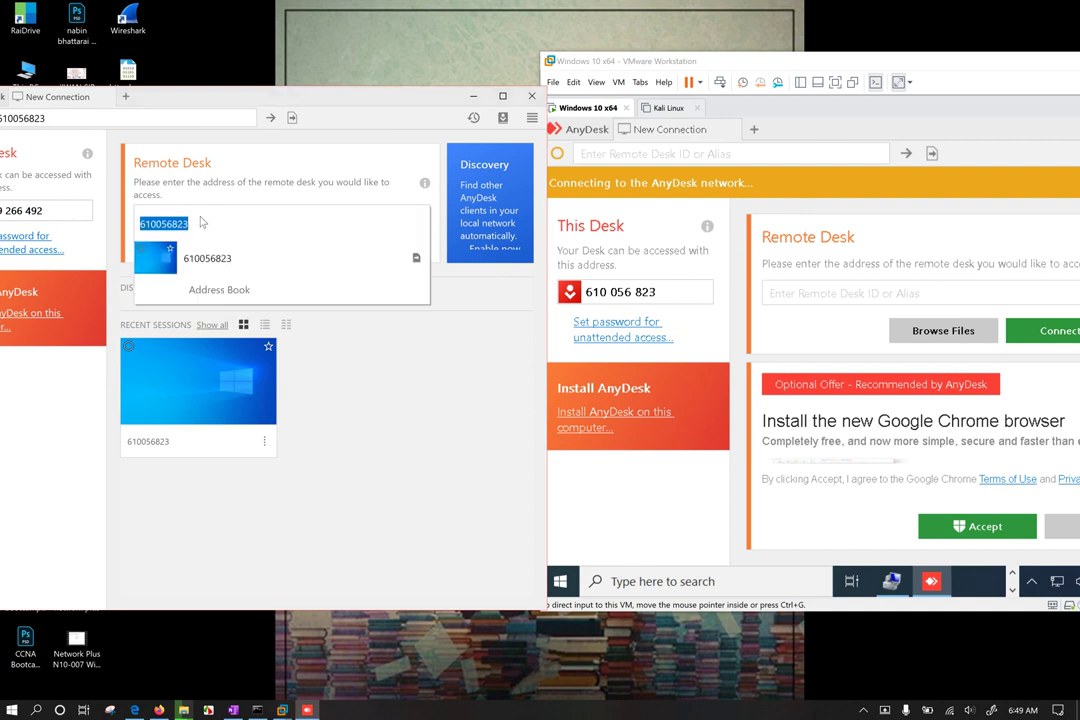
key("BackSpace")
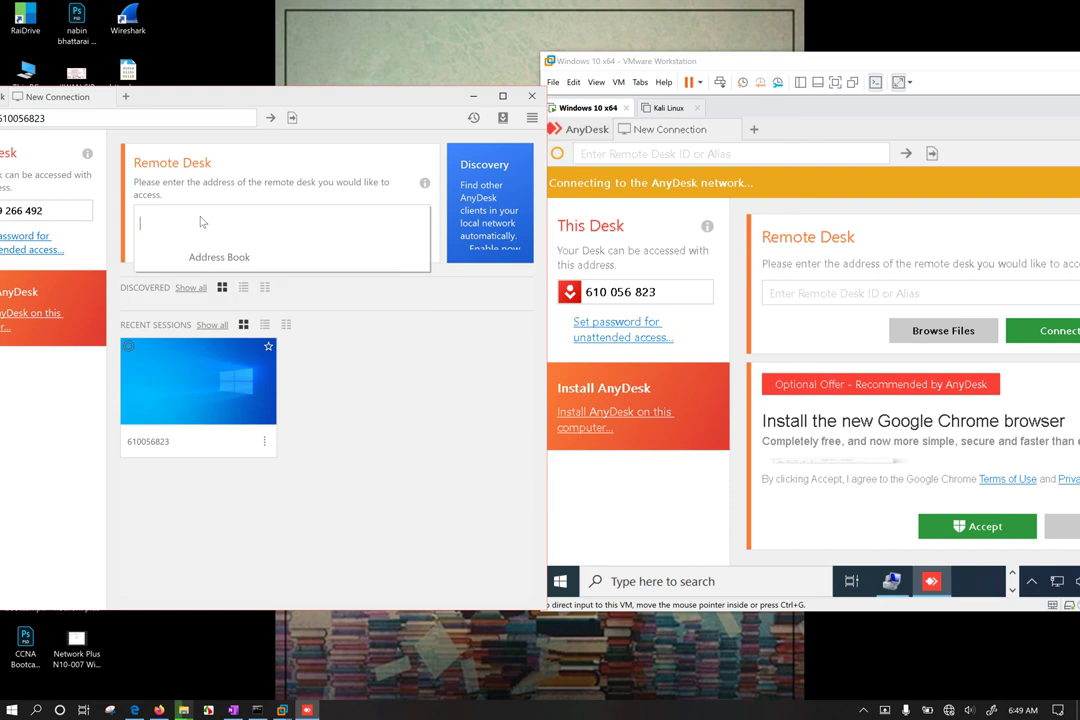
type("610")
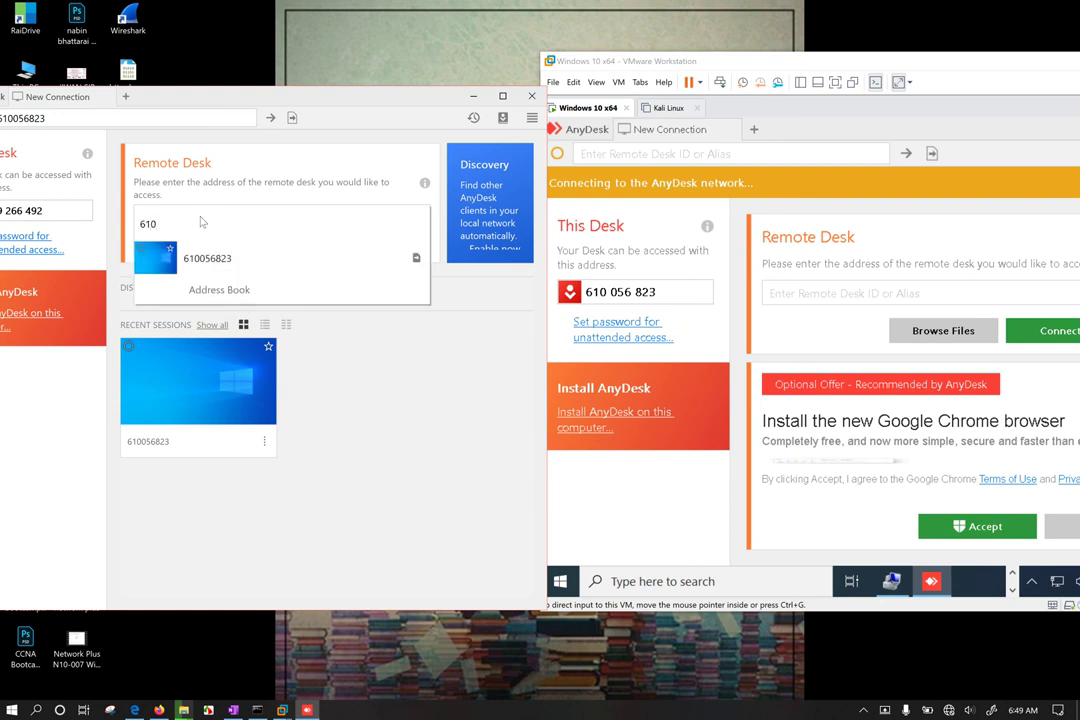
type("056823")
key("Return")
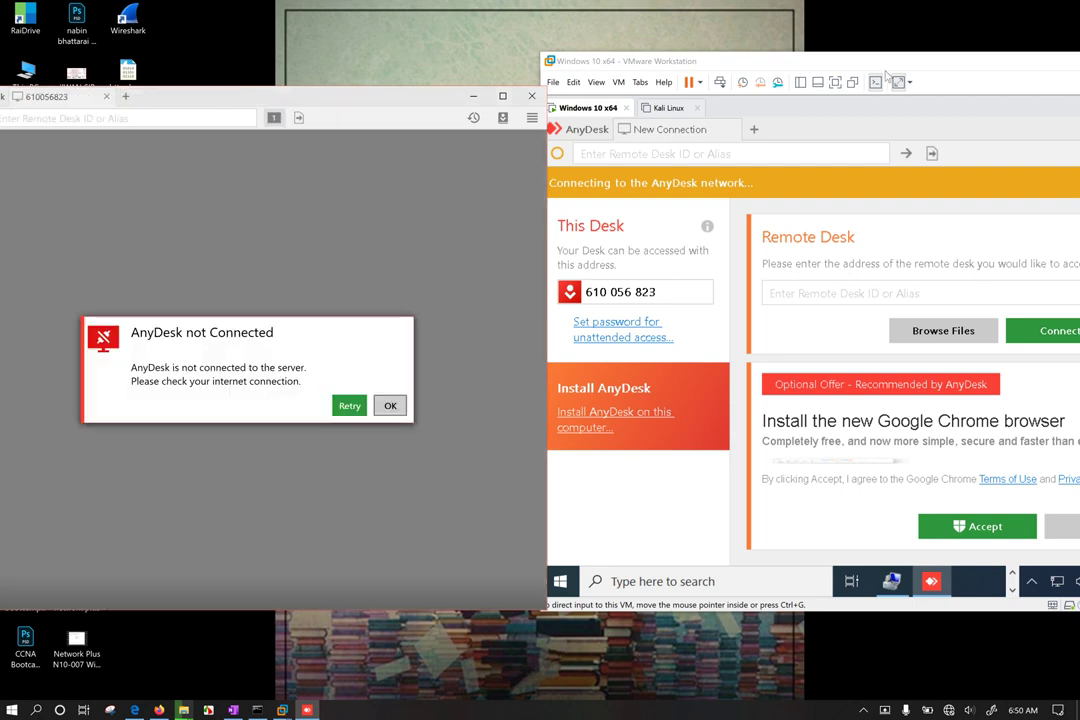
left_click_drag(750, 62, 700, 84)
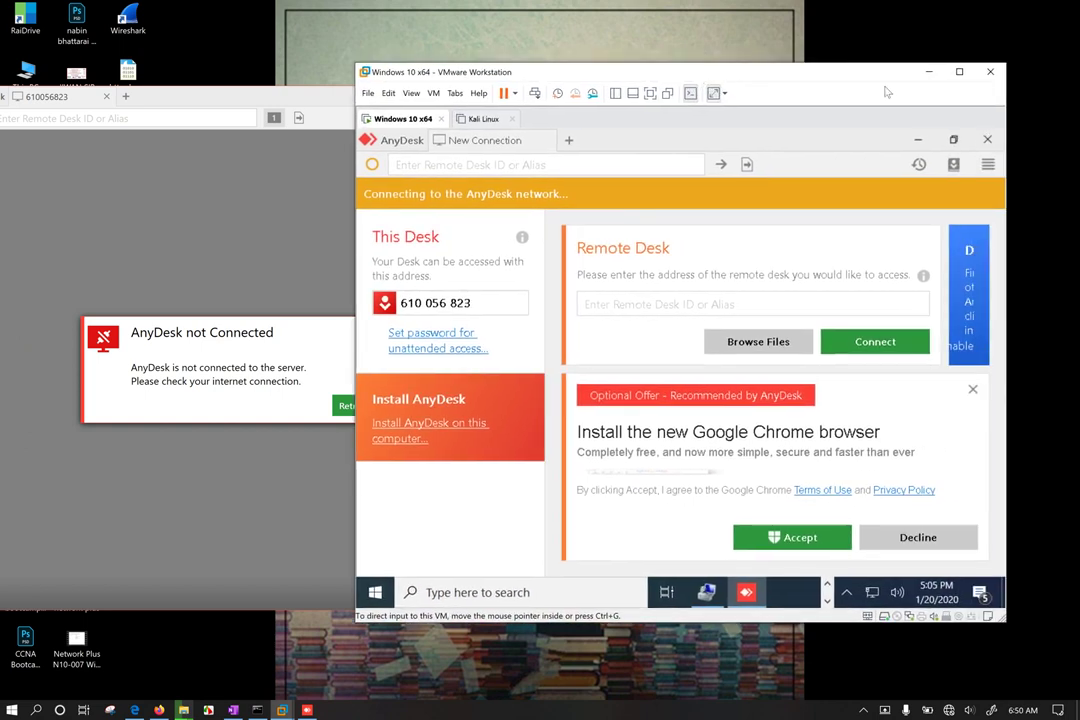
Step: Check the Wi-Fi connection, then retry connecting to the VM's desk
left_click(949, 710)
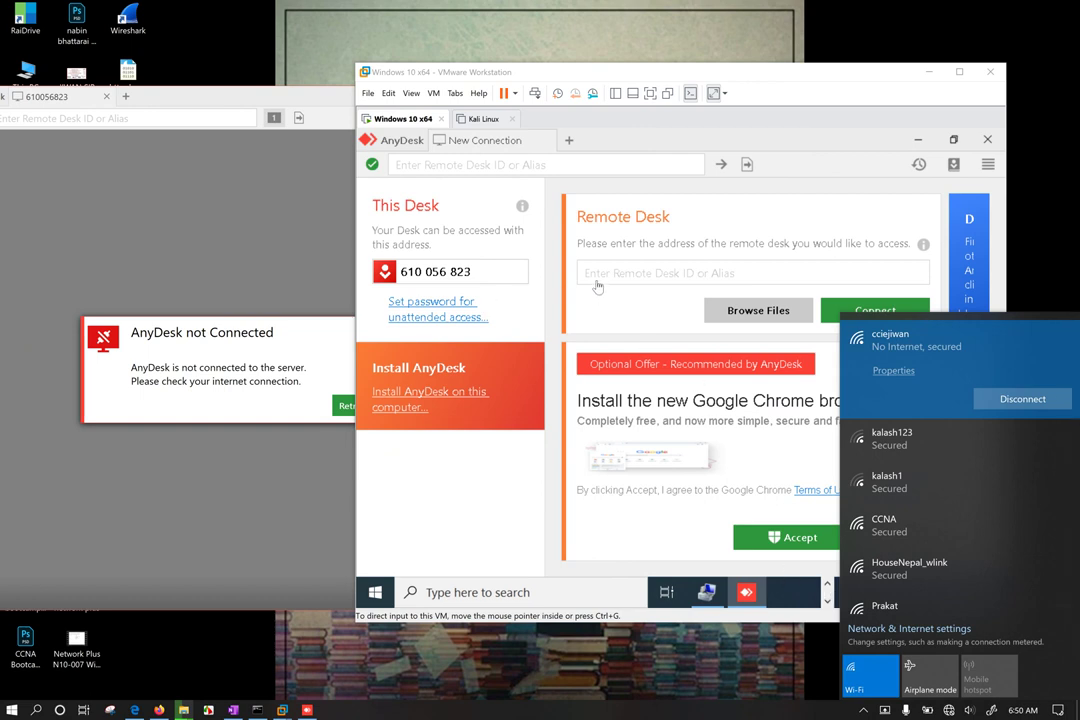
left_click(260, 373)
left_click(349, 405)
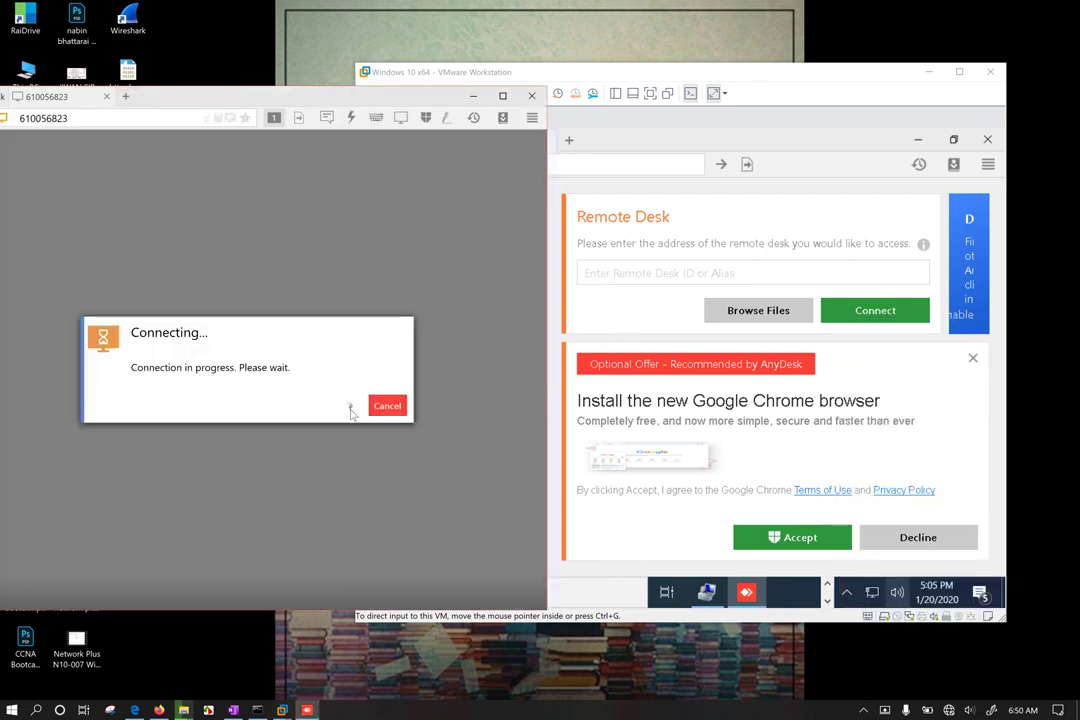
Step: Accept the session request in the VM and send the chat message 'hello u there'
left_click(603, 72)
left_click_drag(603, 72, 692, 62)
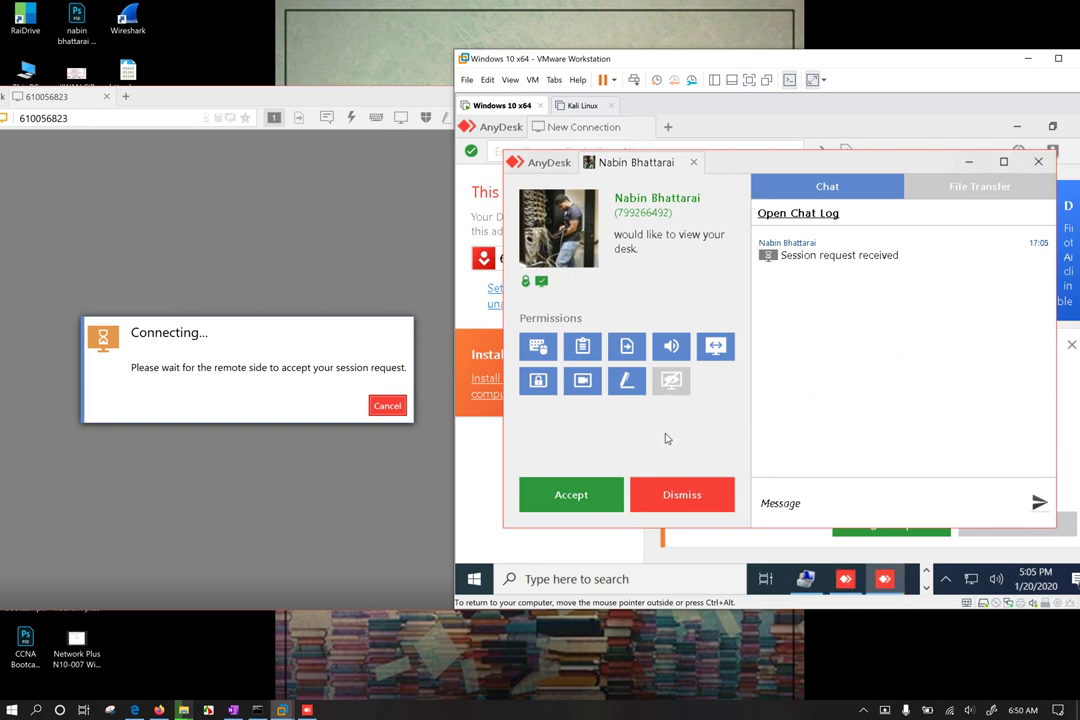
left_click(585, 503)
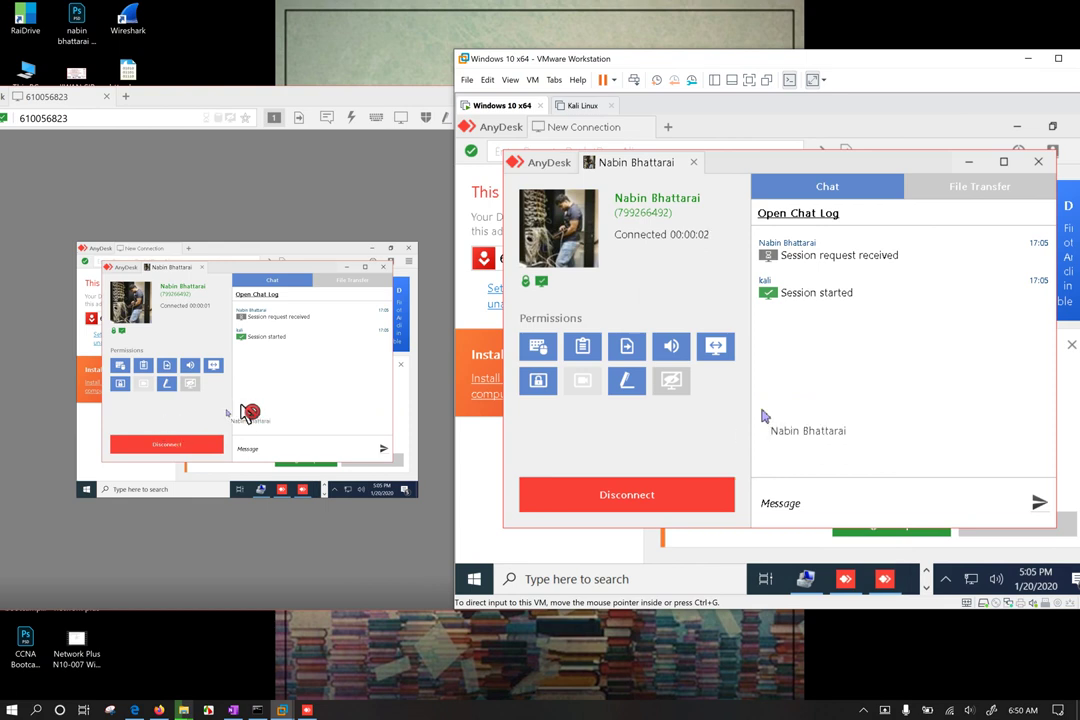
left_click(783, 505)
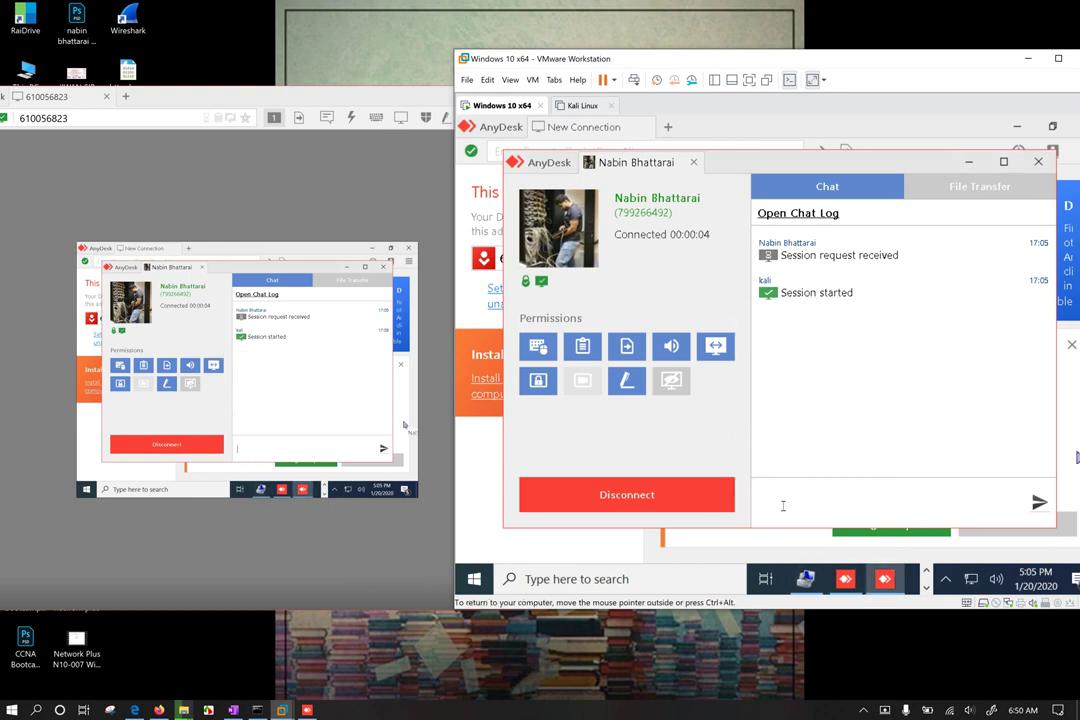
type("hello u there")
key("Return")
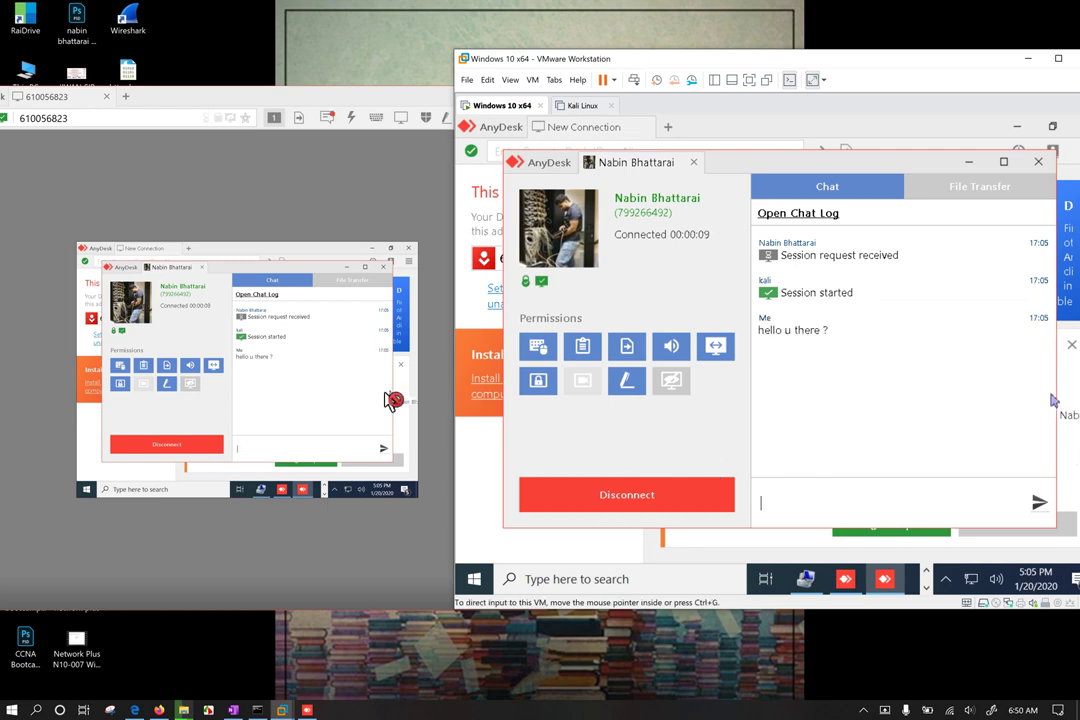
left_click(390, 398)
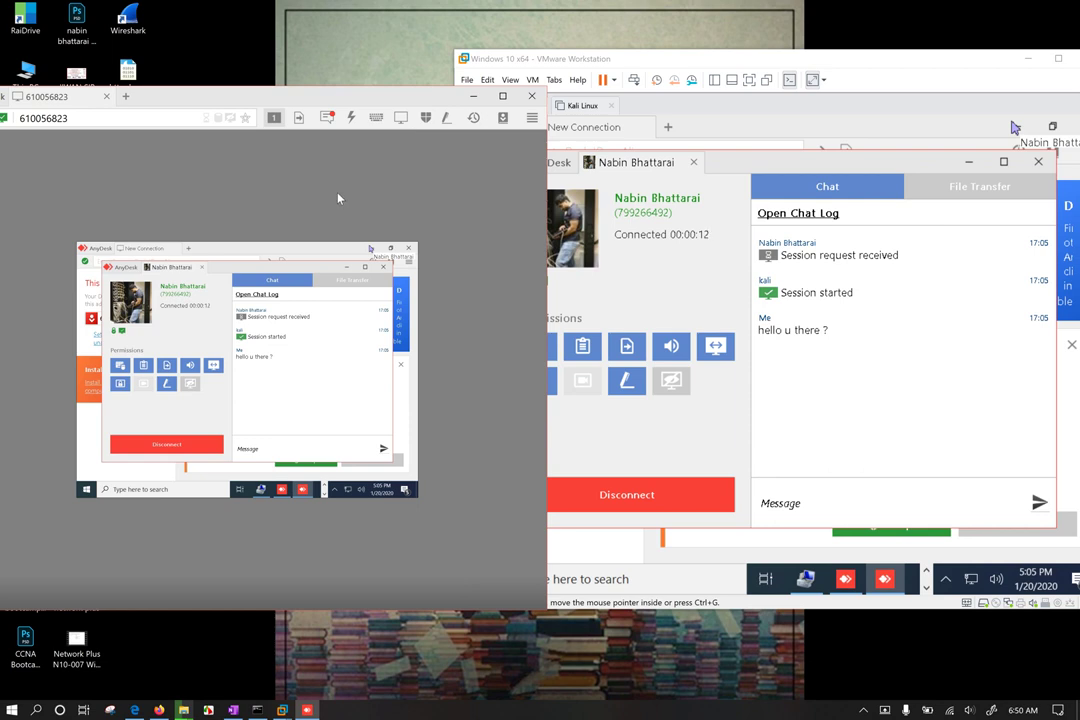
left_click(327, 117)
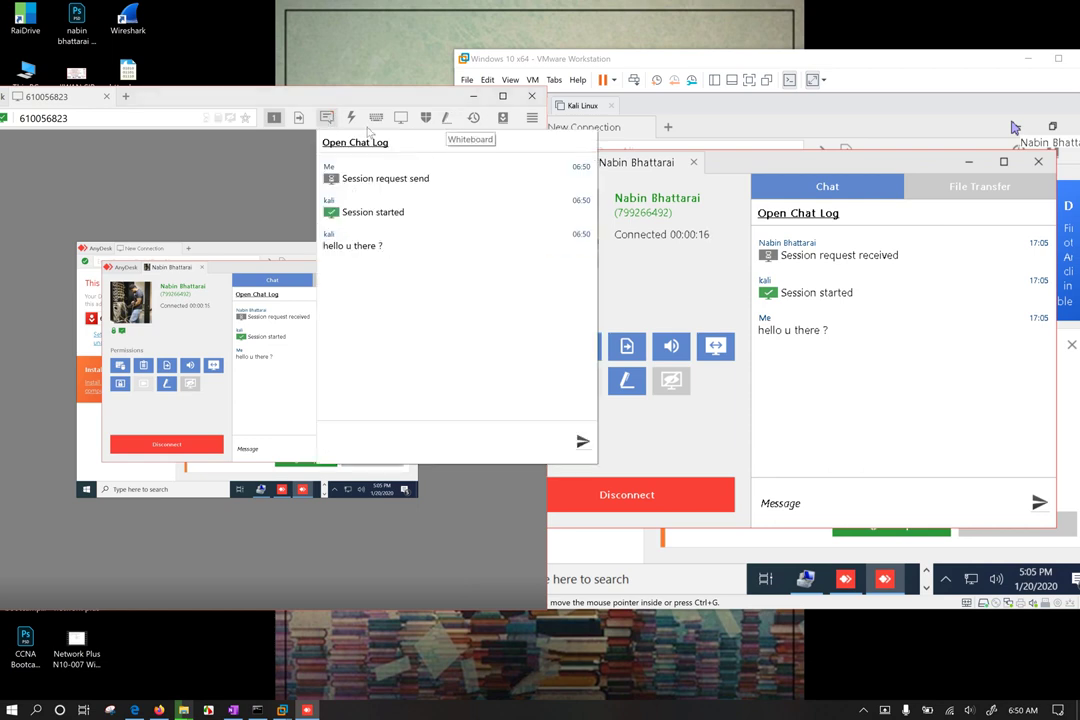
left_click(446, 117)
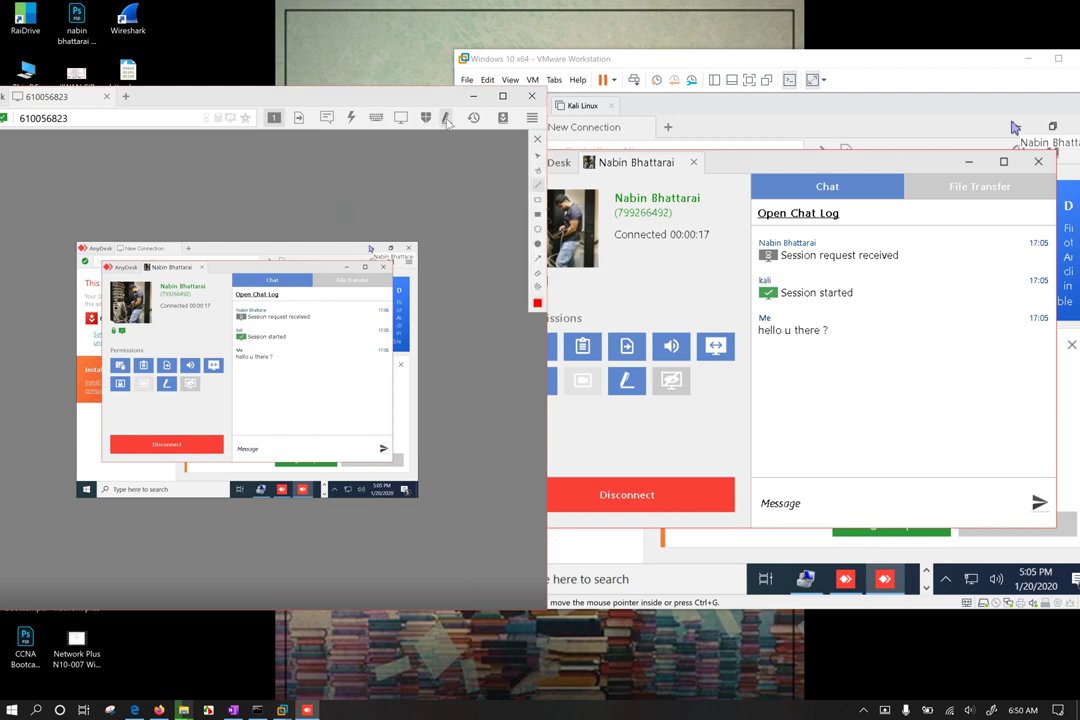
left_click(537, 170)
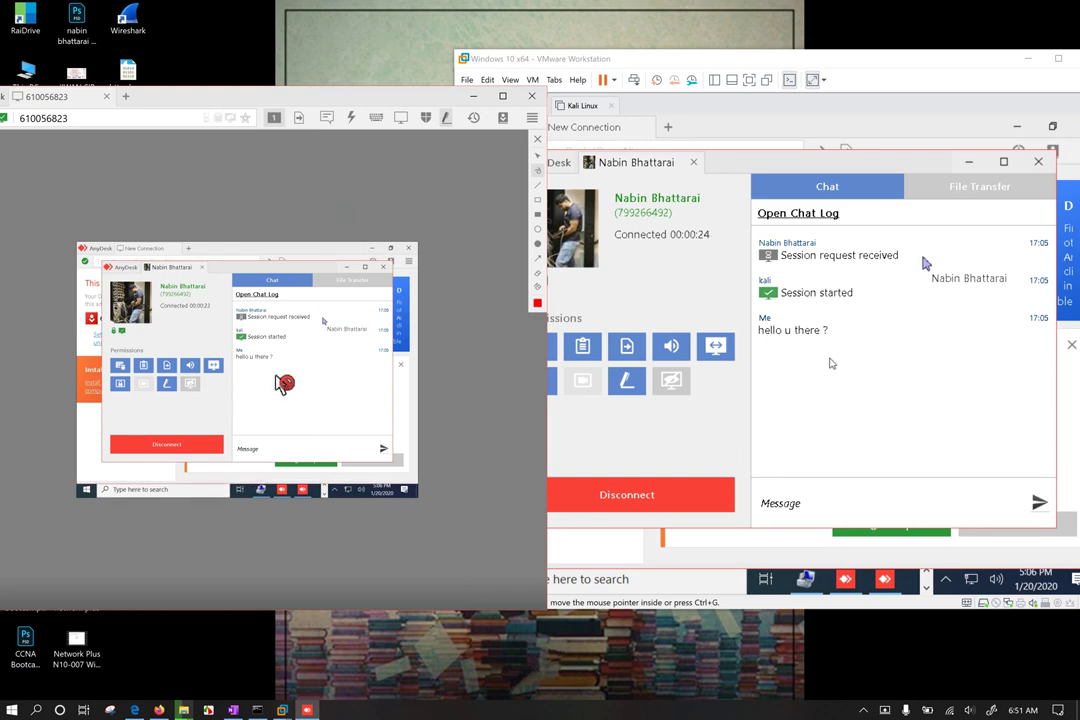
left_click(426, 118)
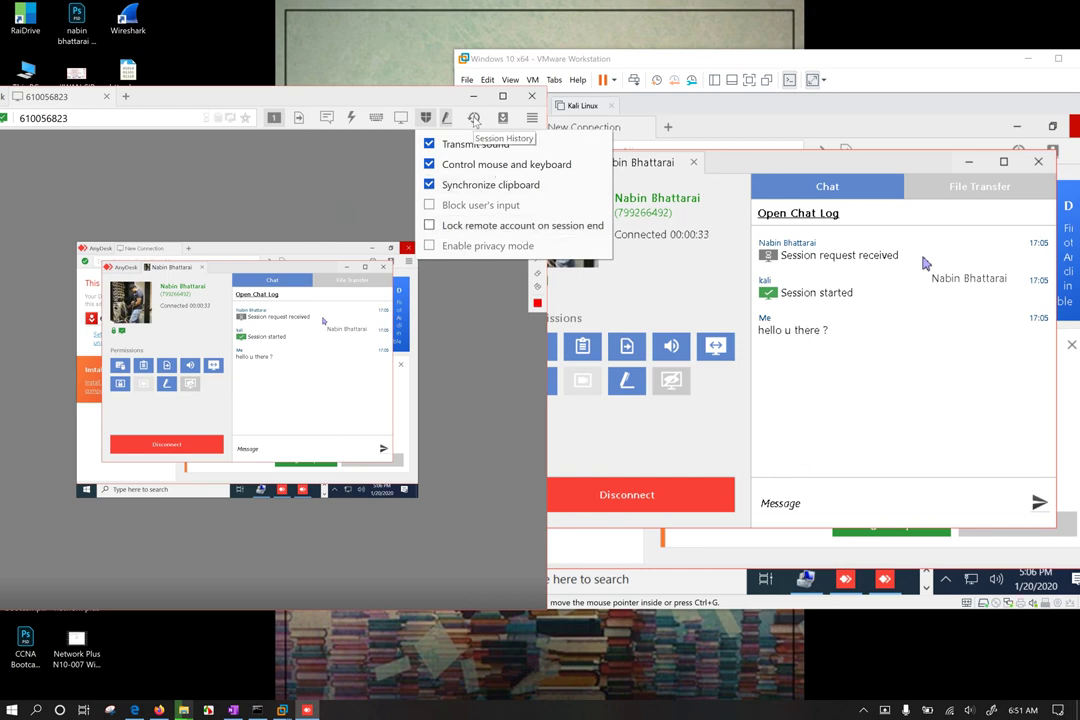
left_click(532, 118)
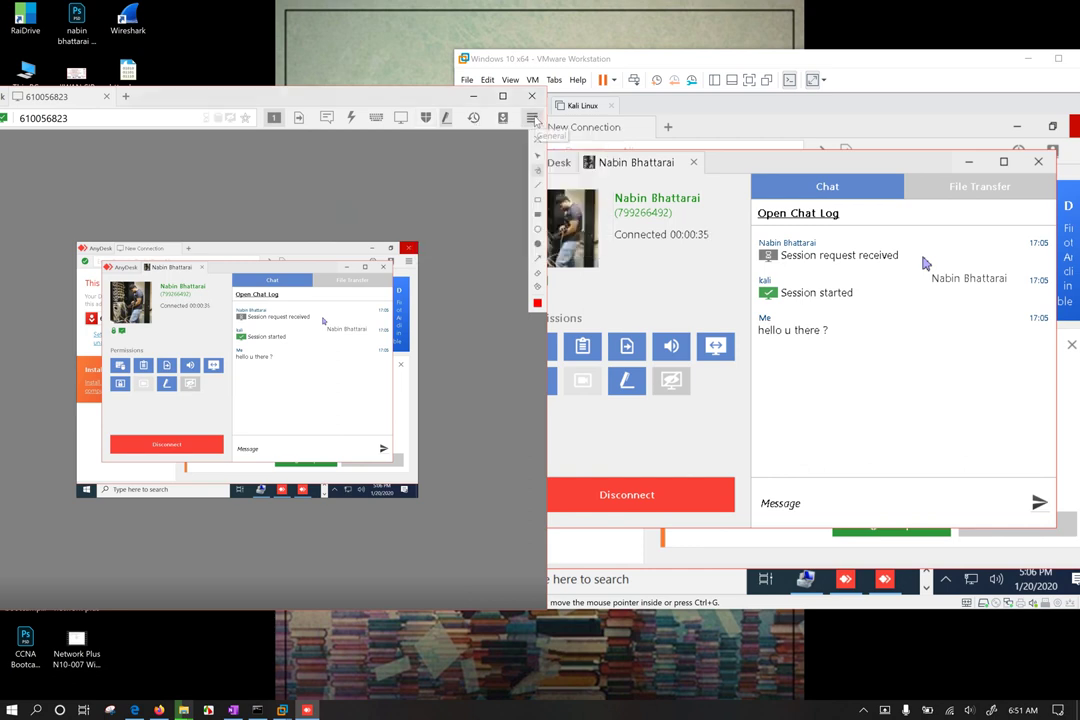
left_click(533, 119)
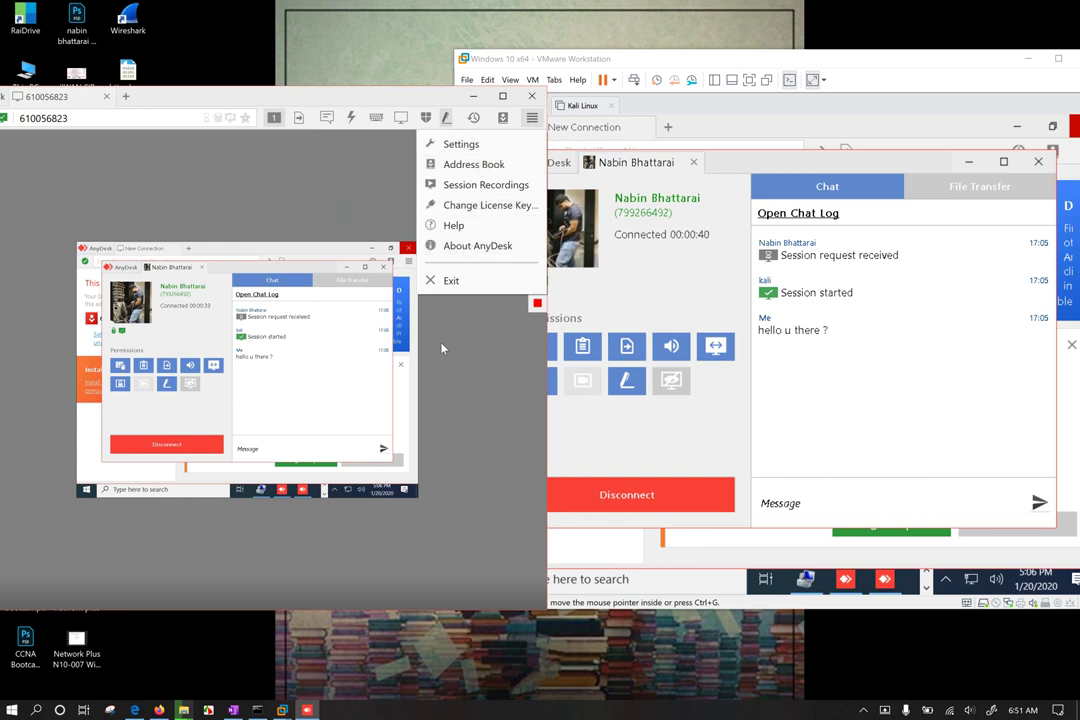
left_click(348, 118)
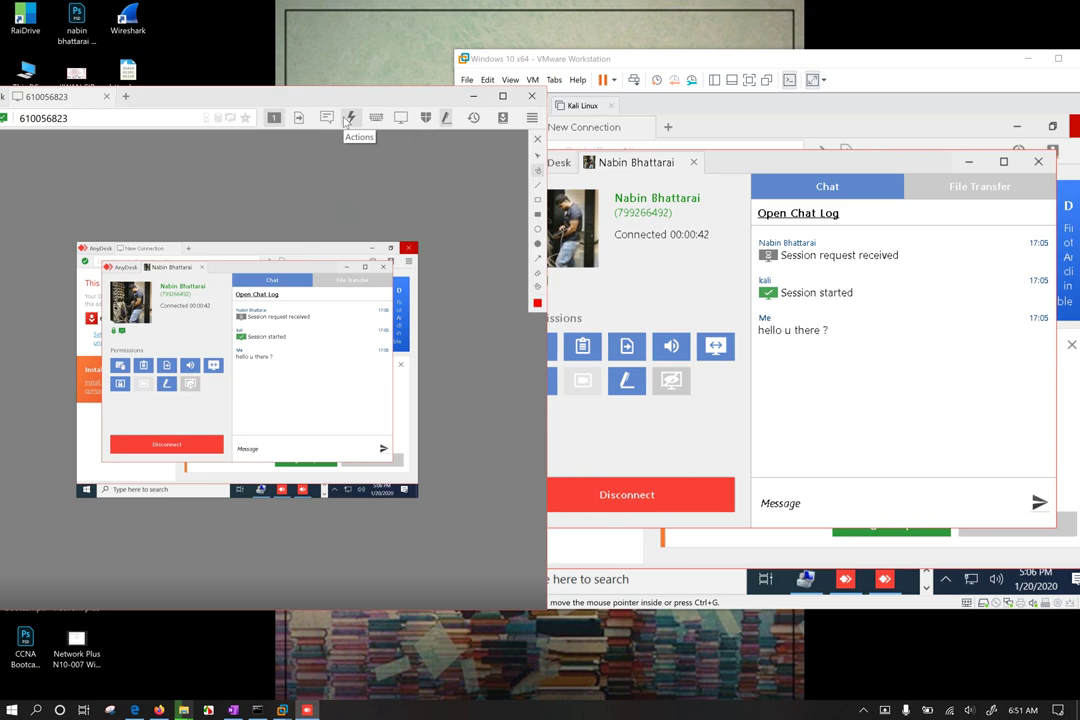
left_click(348, 118)
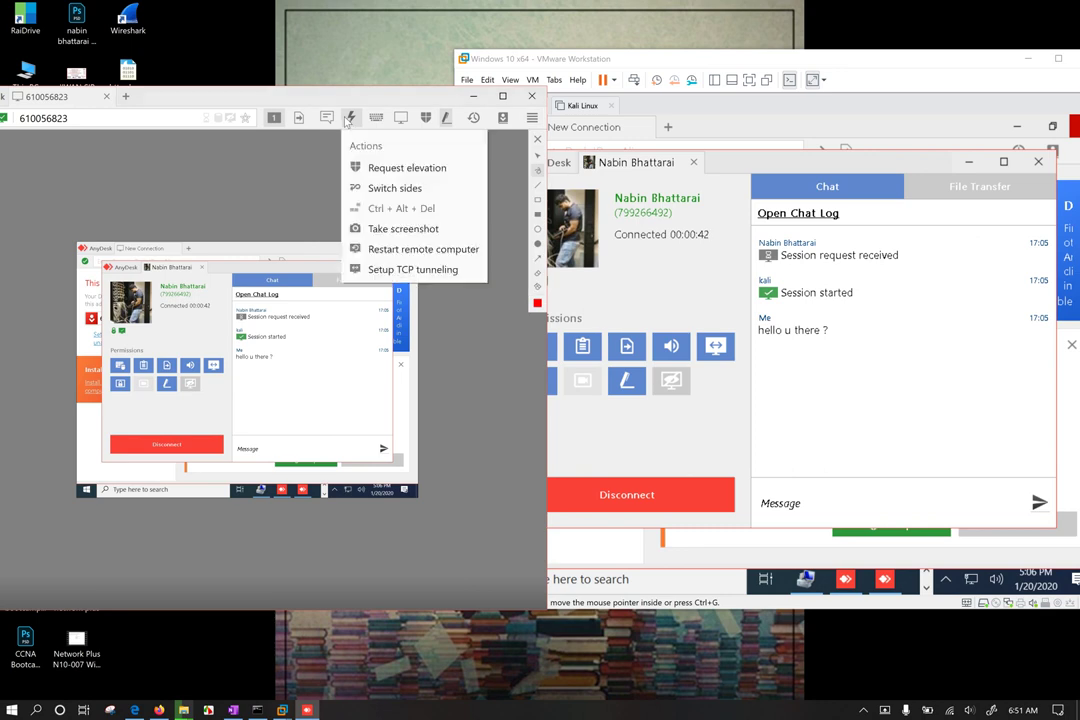
left_click(400, 190)
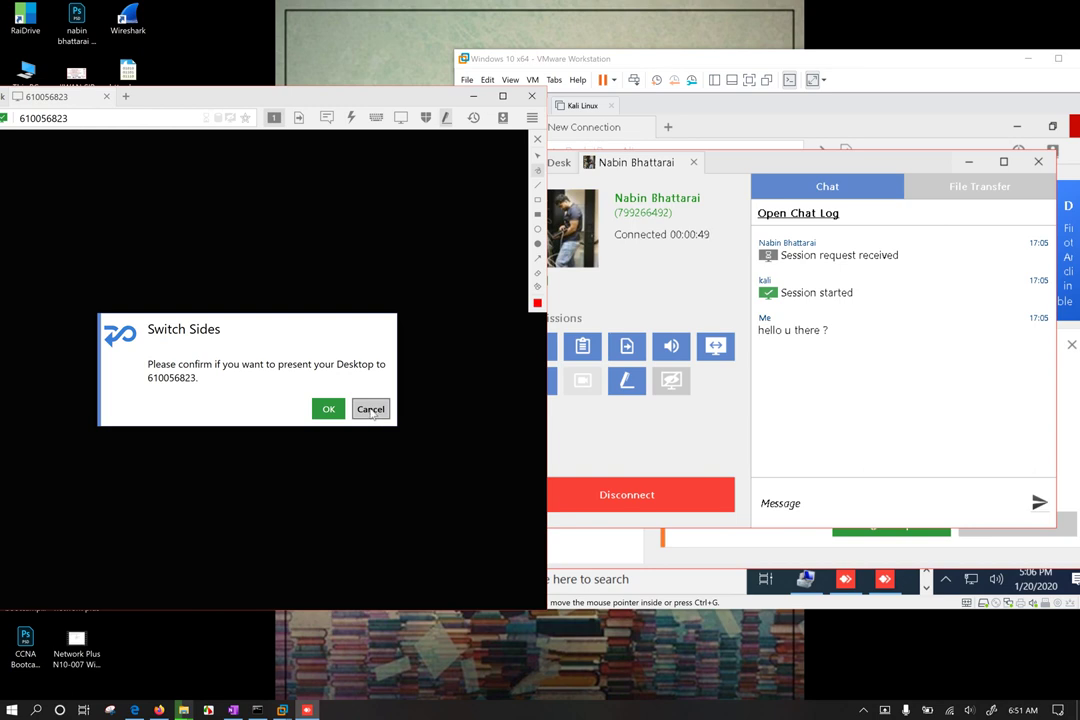
left_click(370, 410)
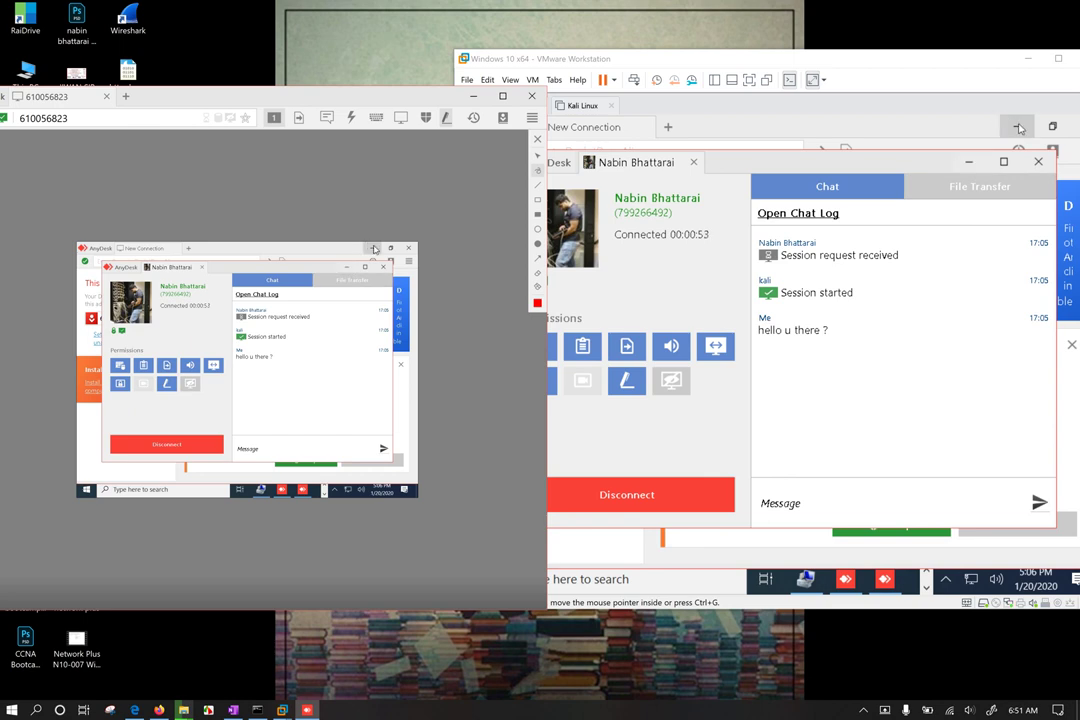
Step: Maximize the session window and set the Display view mode to Original
double_click(184, 98)
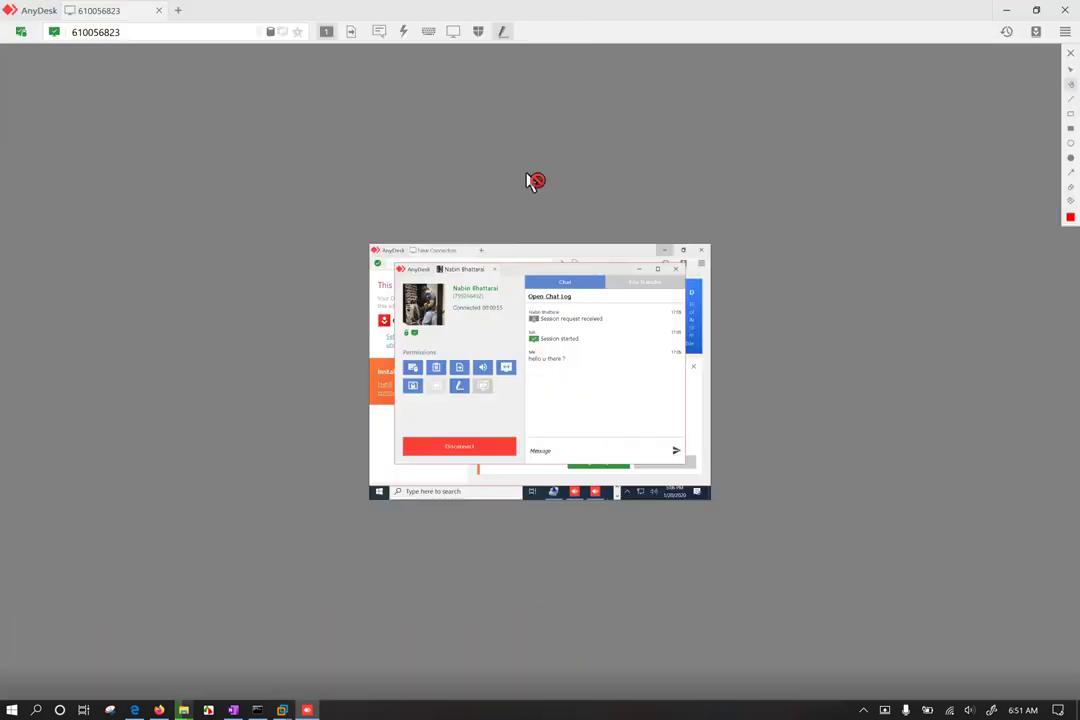
left_click(453, 32)
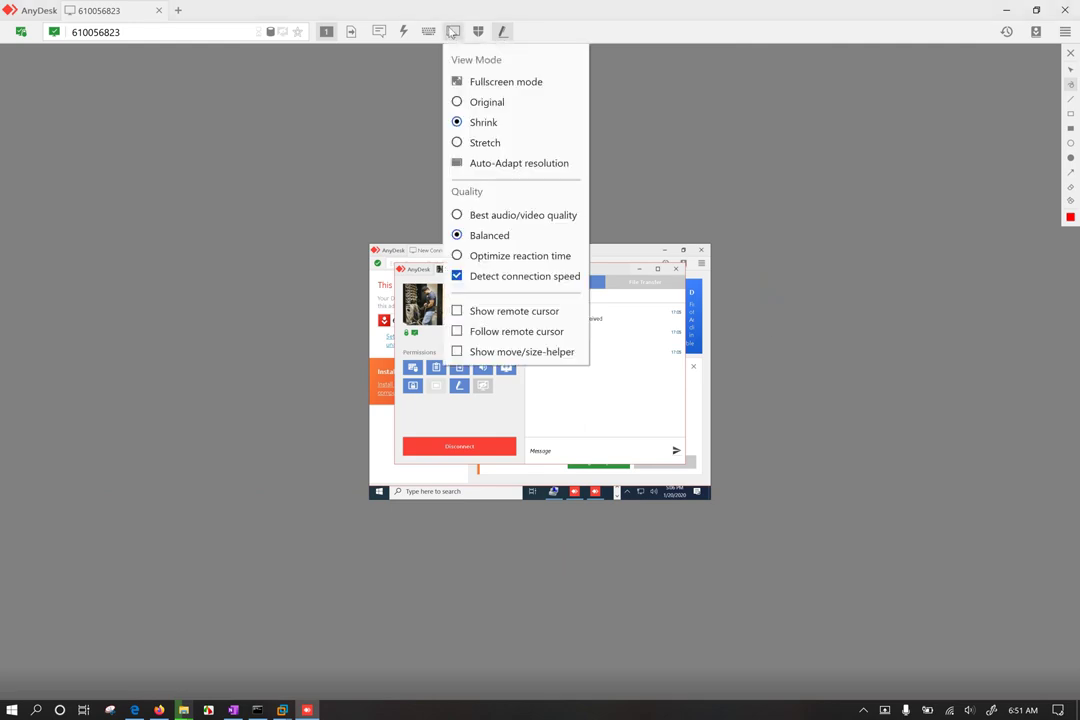
left_click(510, 106)
left_click(453, 32)
left_click(538, 168)
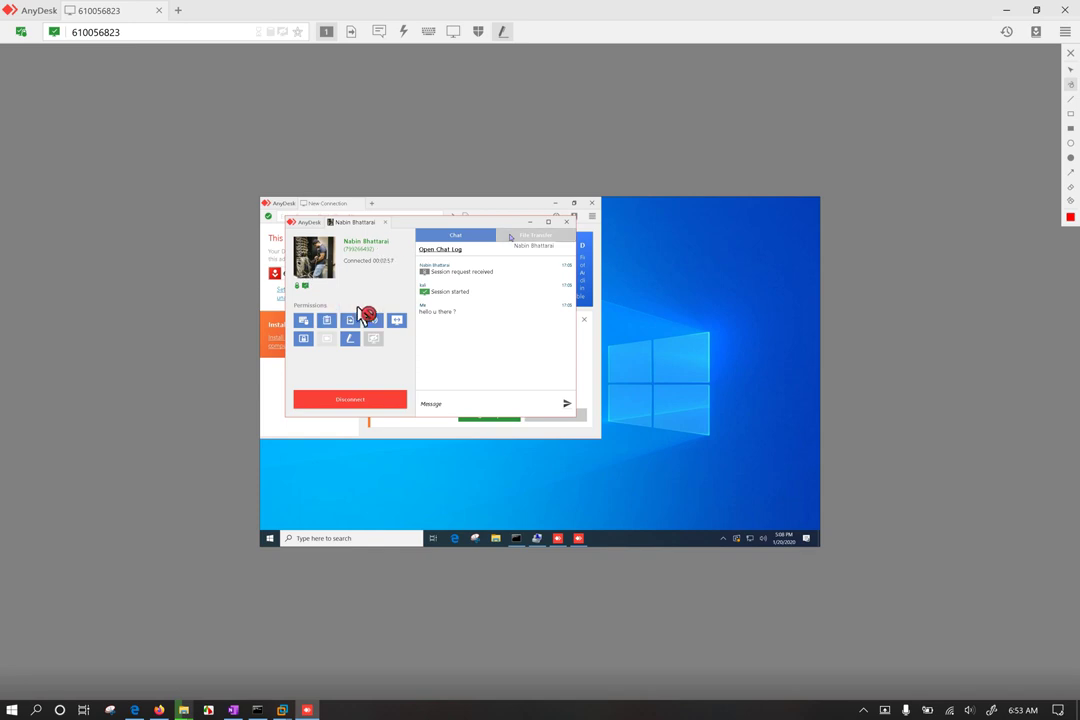
Step: Minimize the AnyDesk session window and move the VMware window into view
left_click(1005, 10)
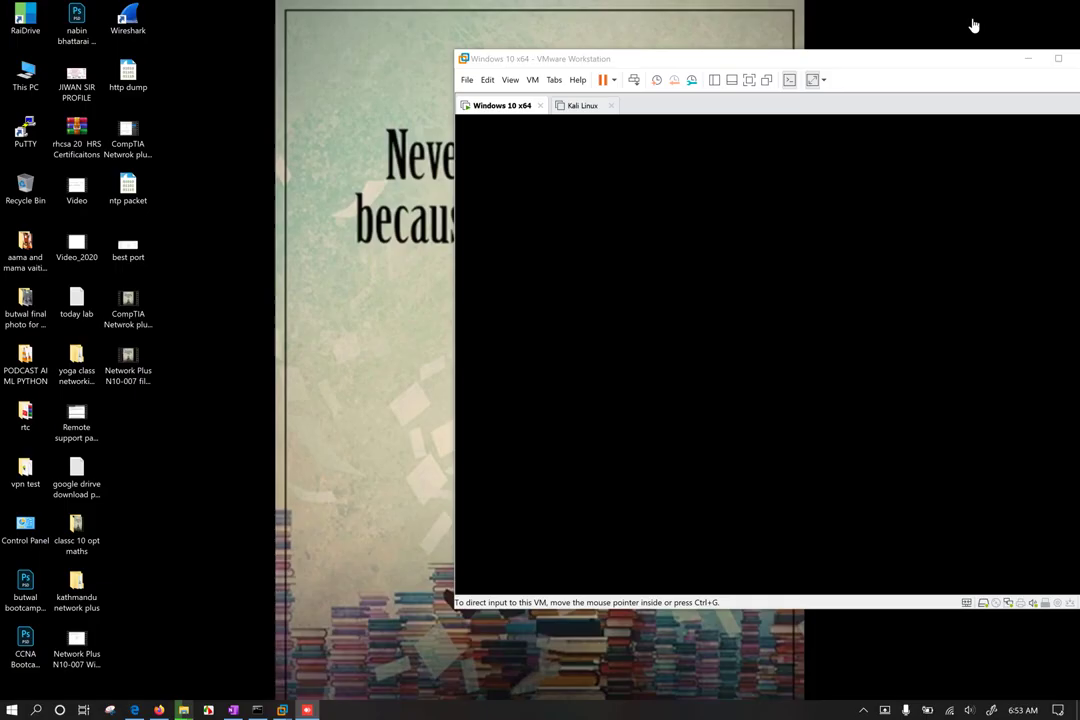
left_click(699, 303)
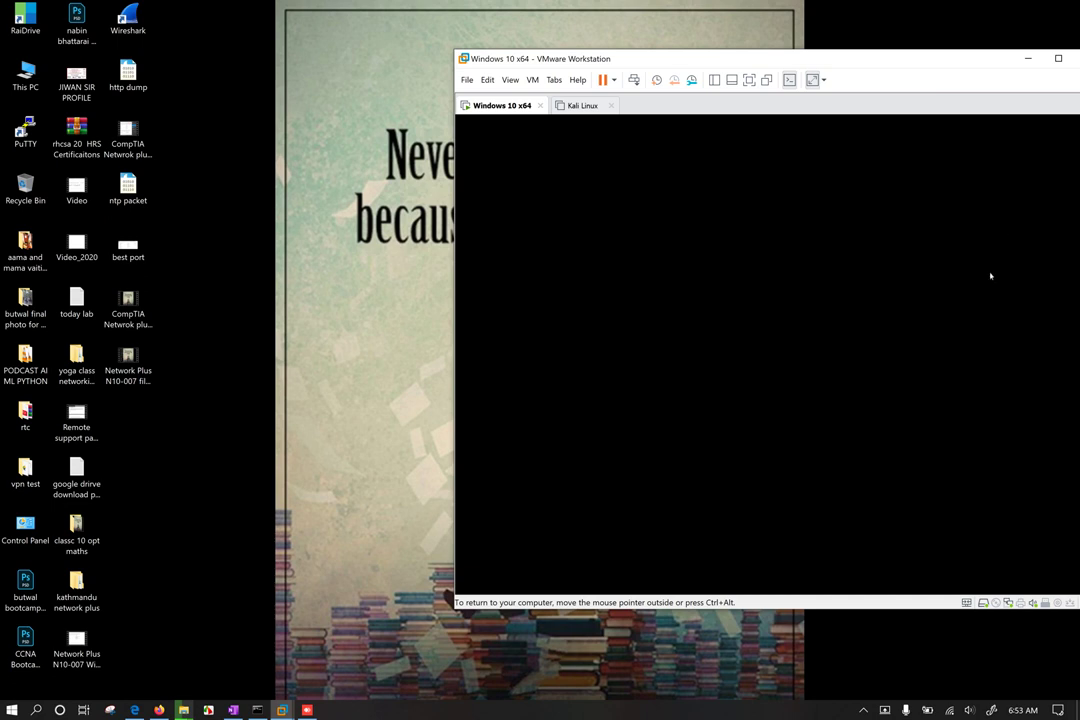
left_click_drag(911, 65, 809, 76)
Step: Power off the Windows 10 x64 VM, power it back on, and minimize VMware
left_click(509, 97)
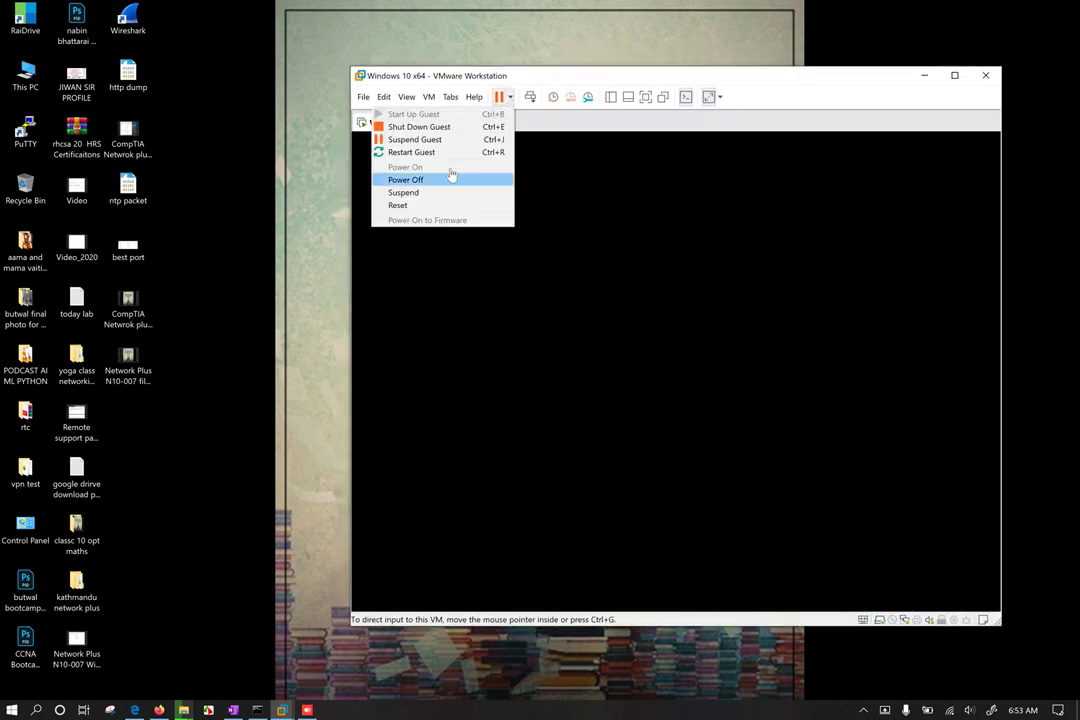
left_click(421, 182)
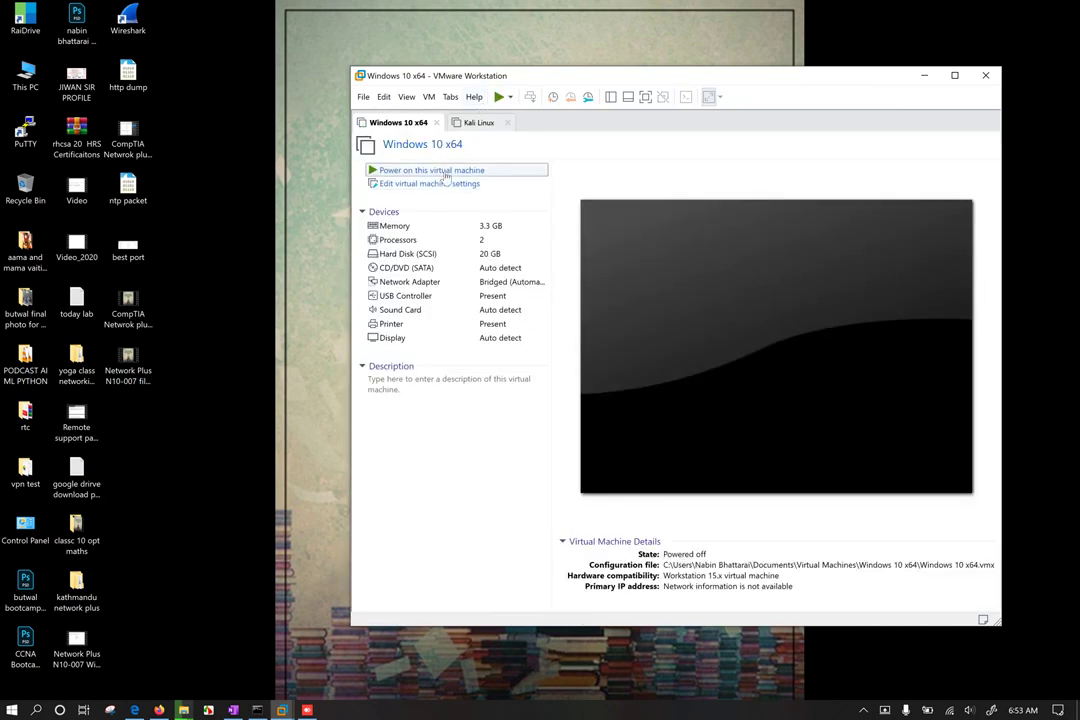
left_click(420, 169)
left_click(924, 75)
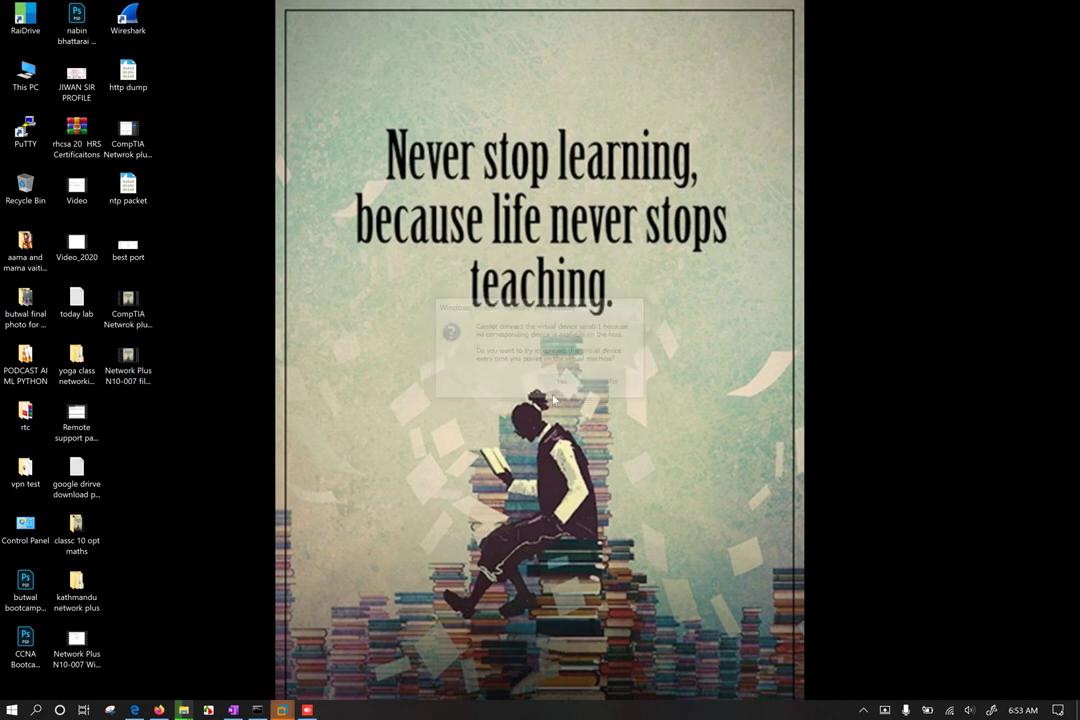
Step: Bring AnyDesk back up and dismiss the Connection Closed message
left_click(307, 710)
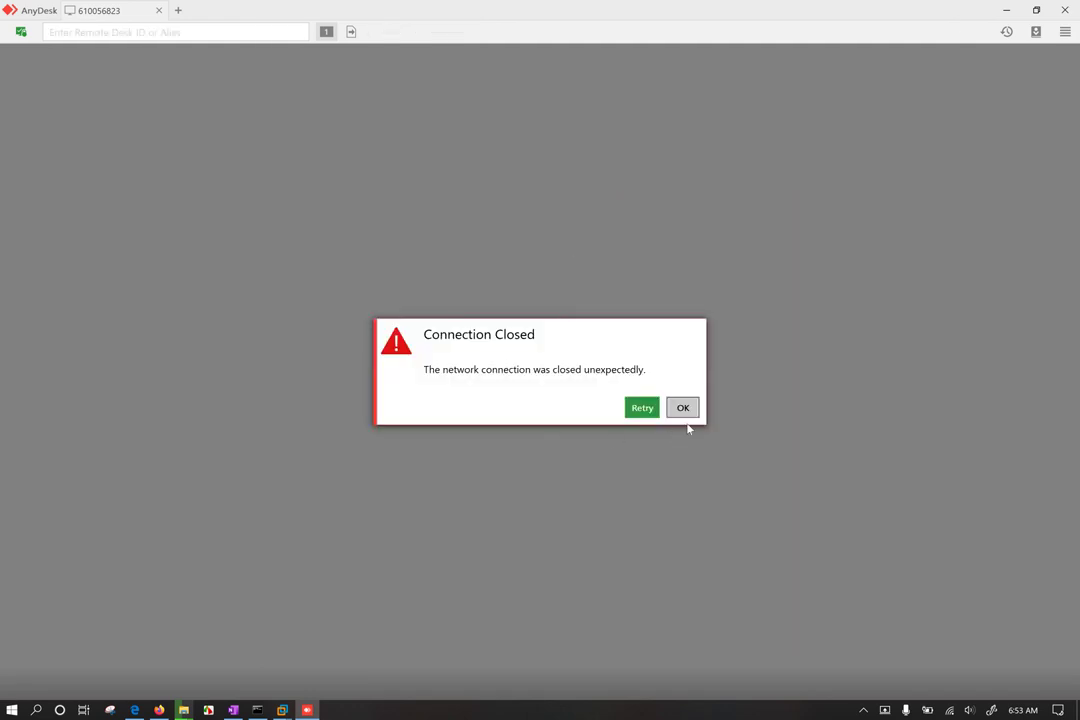
left_click(683, 407)
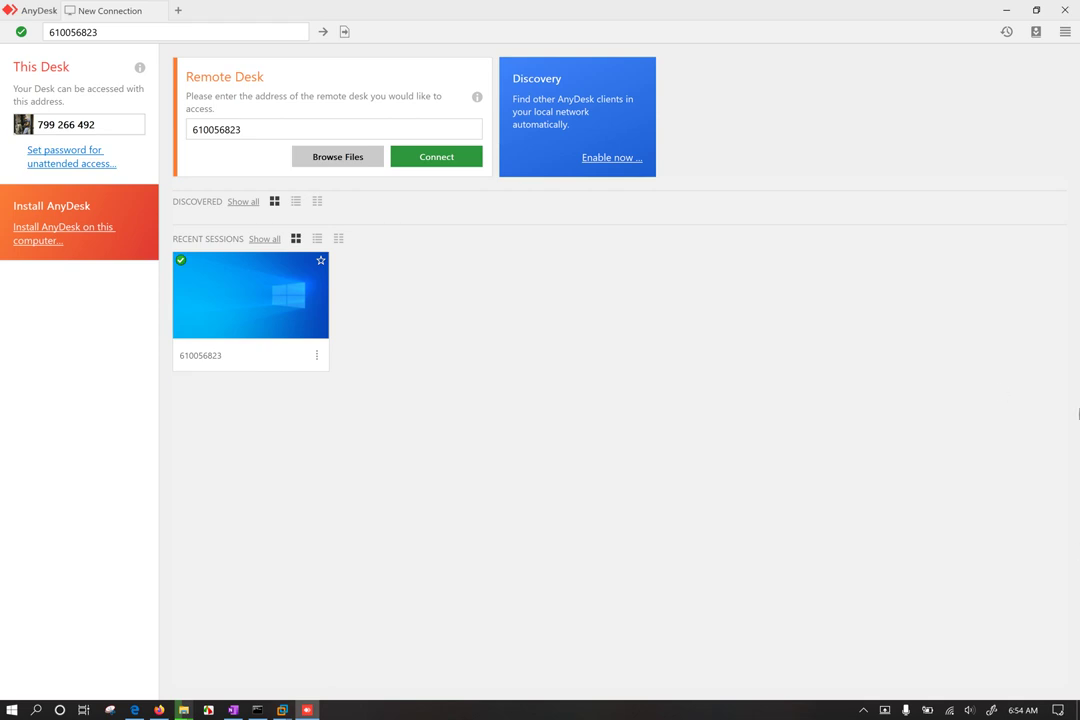
Step: Turn on unattended access, enter and confirm its password, and apply it
left_click(70, 157)
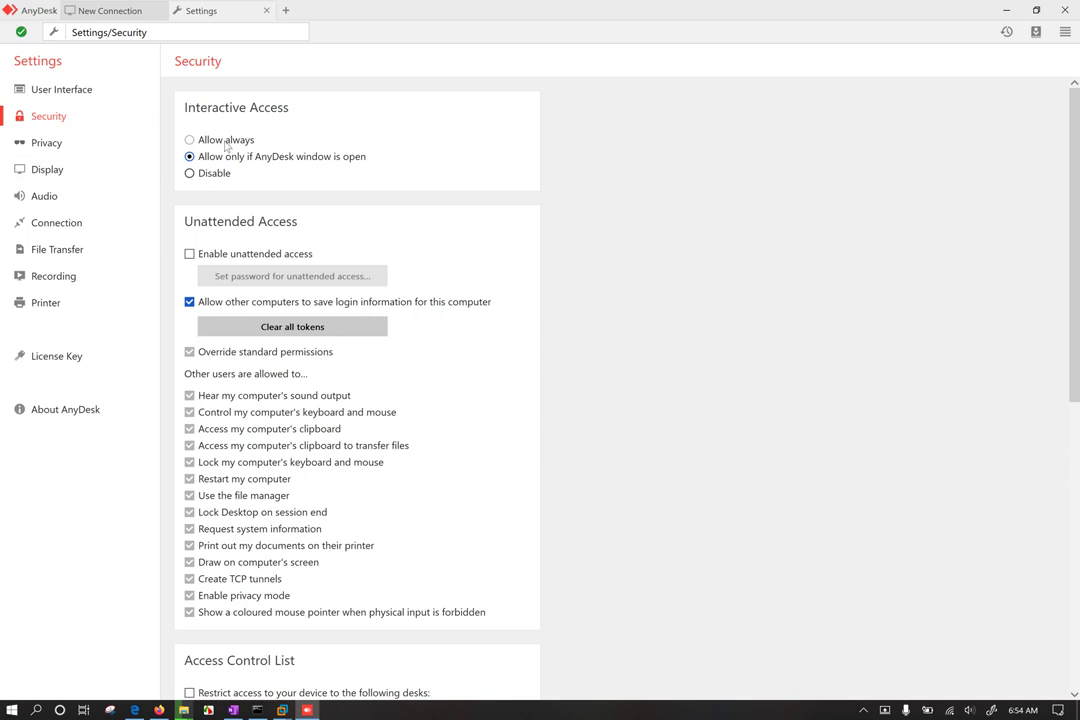
left_click(190, 254)
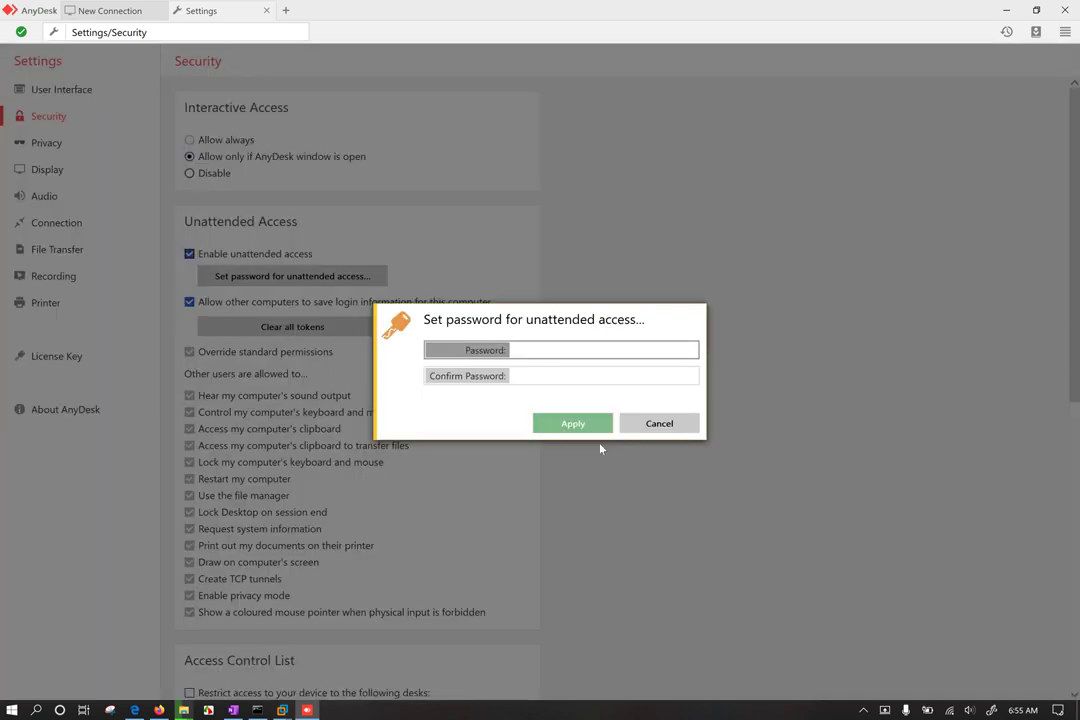
type("••••••••••")
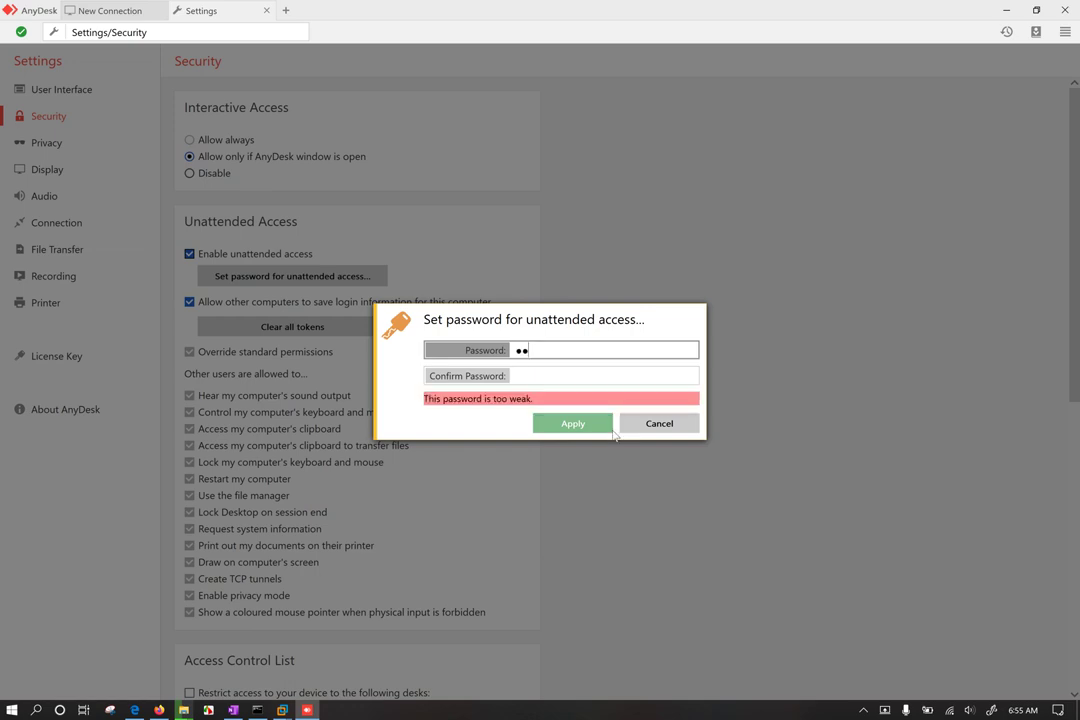
key("BackSpace")
key("BackSpace")
key("BackSpace")
key("BackSpace")
key("BackSpace")
key("BackSpace")
key("BackSpace")
key("BackSpace")
key("BackSpace")
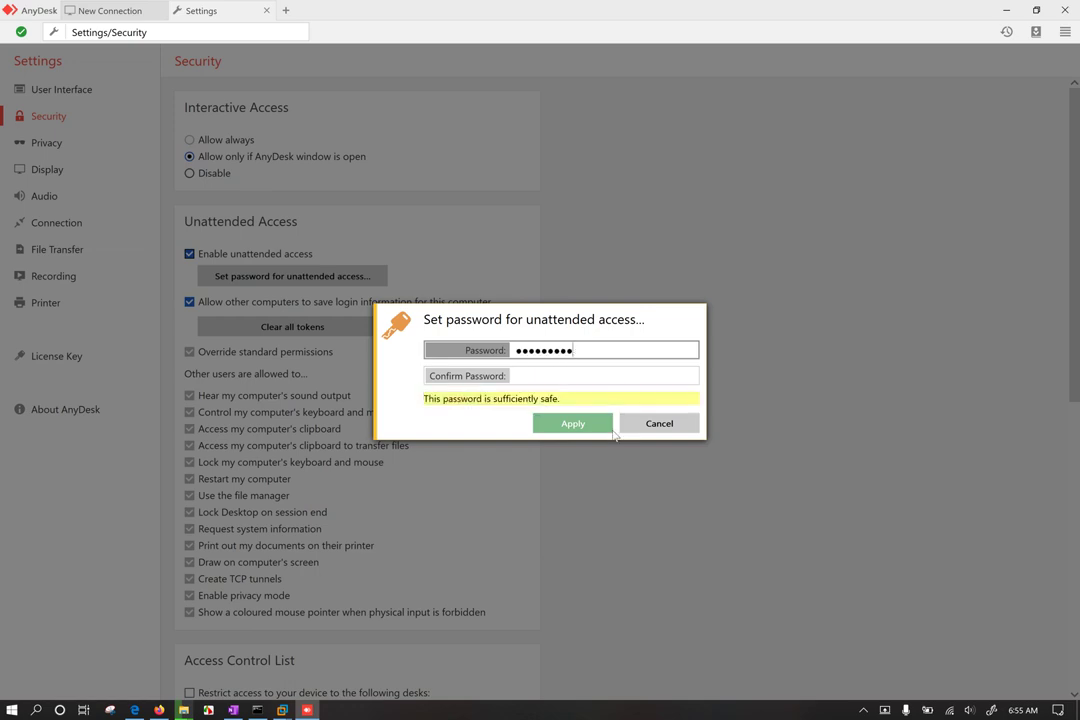
type("••••••••")
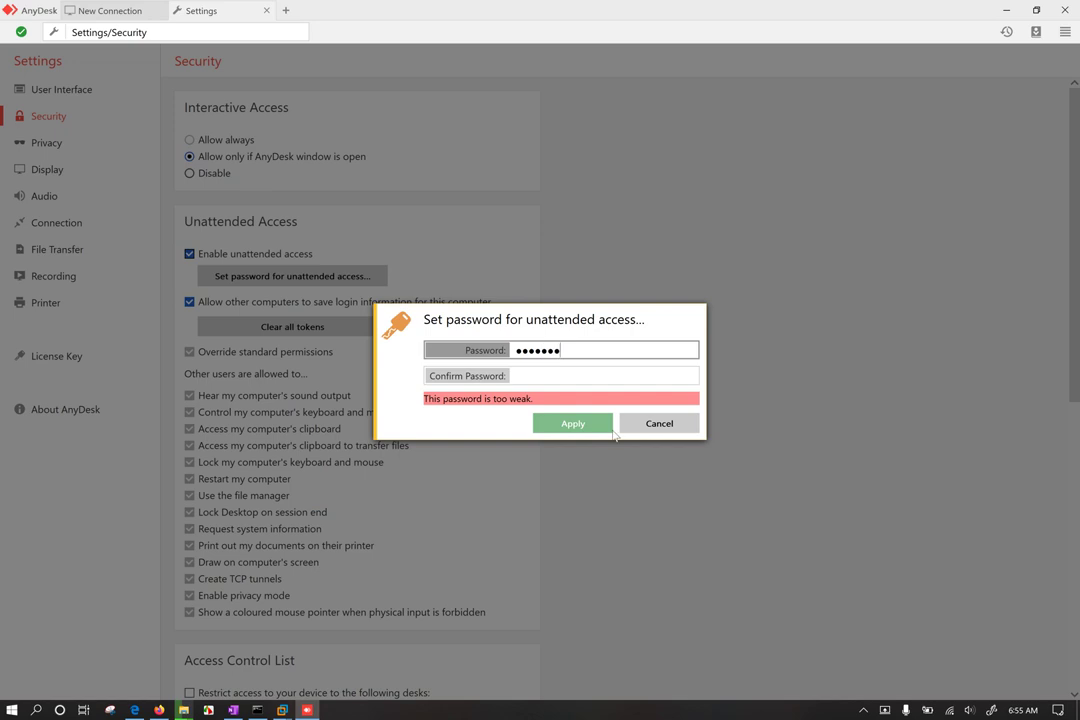
key("Tab")
type("•••••••••")
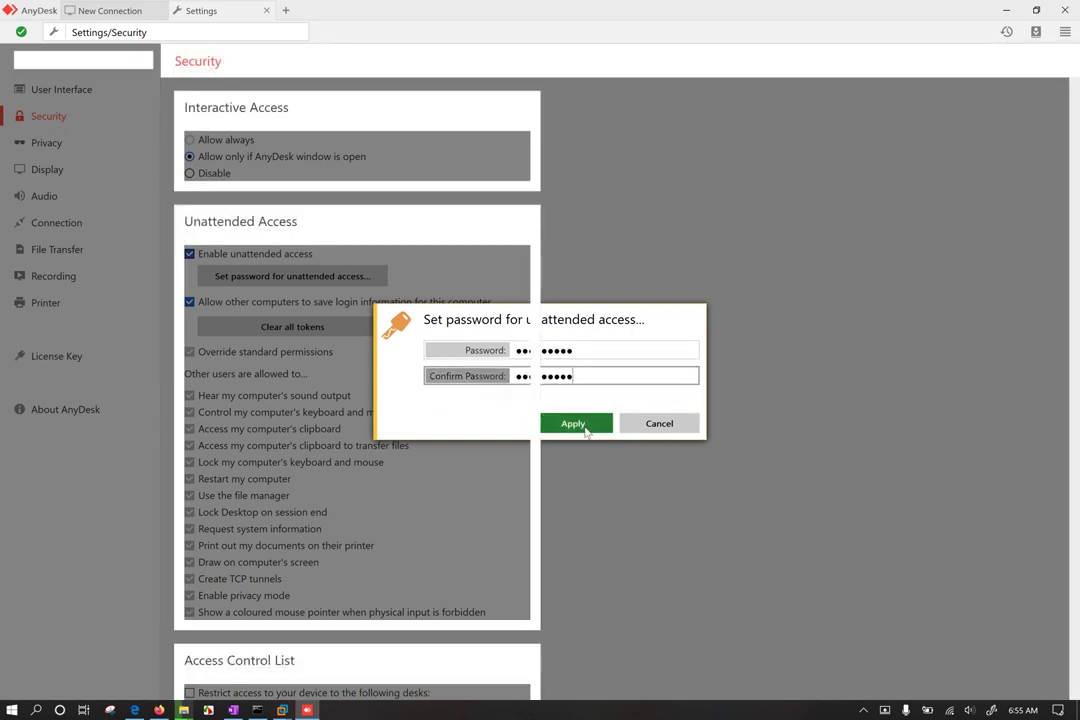
left_click(586, 427)
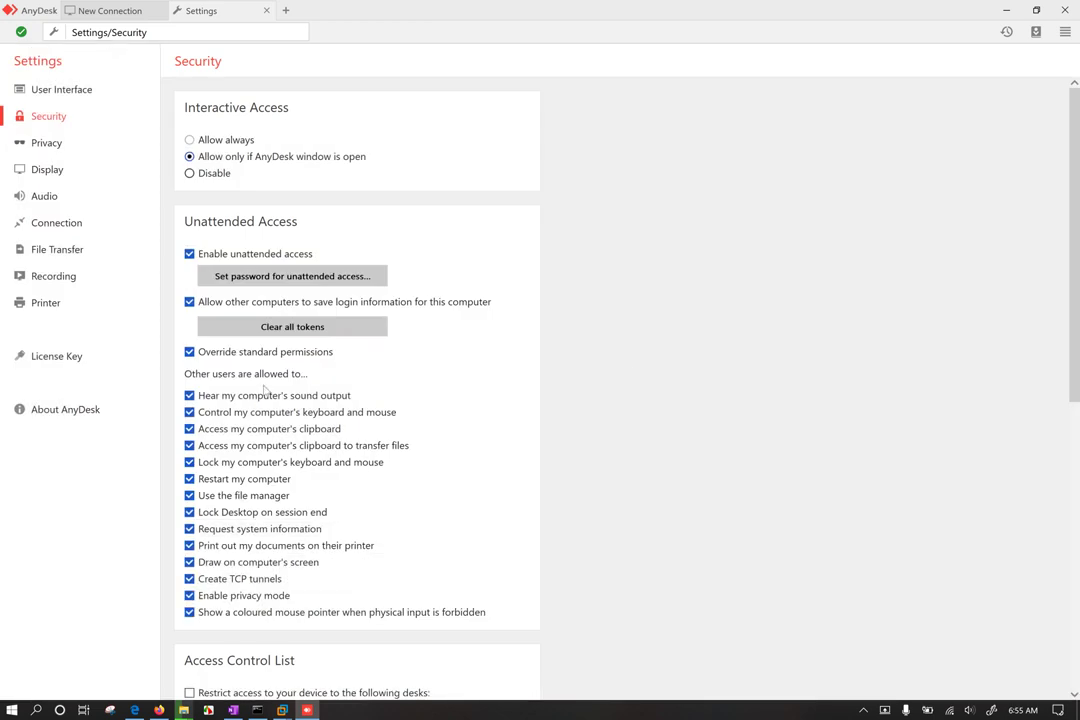
Step: Try restricting access to listed desks in Security settings, then turn that restriction back off
scroll(314, 468, "down", 3)
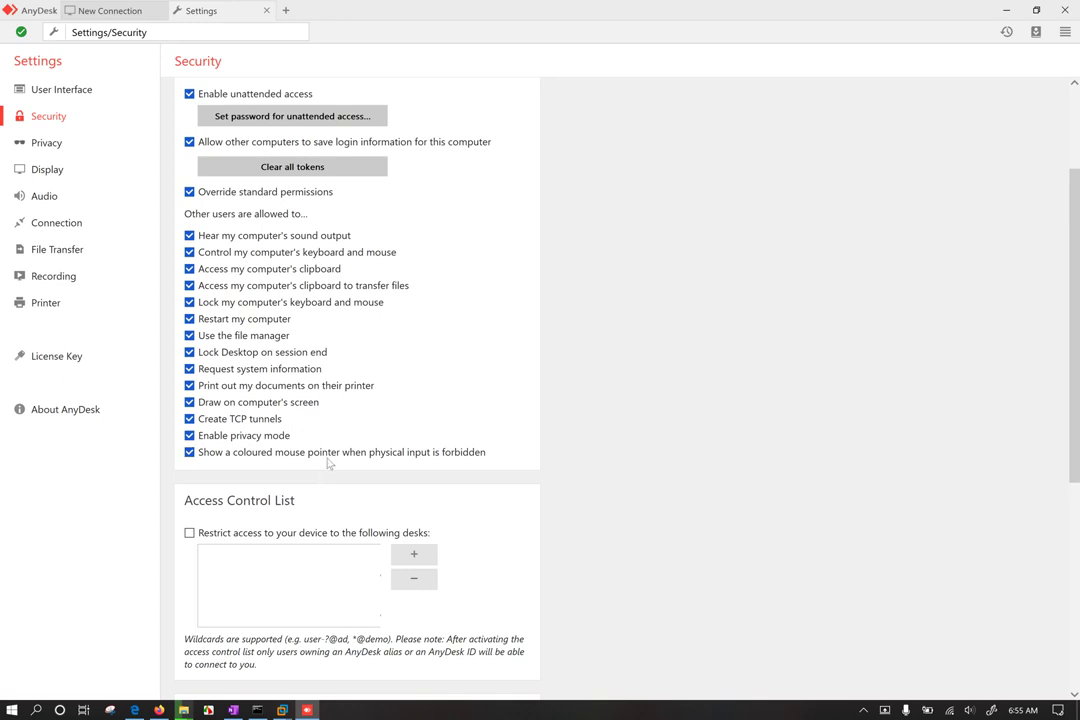
scroll(470, 484, "down", 3)
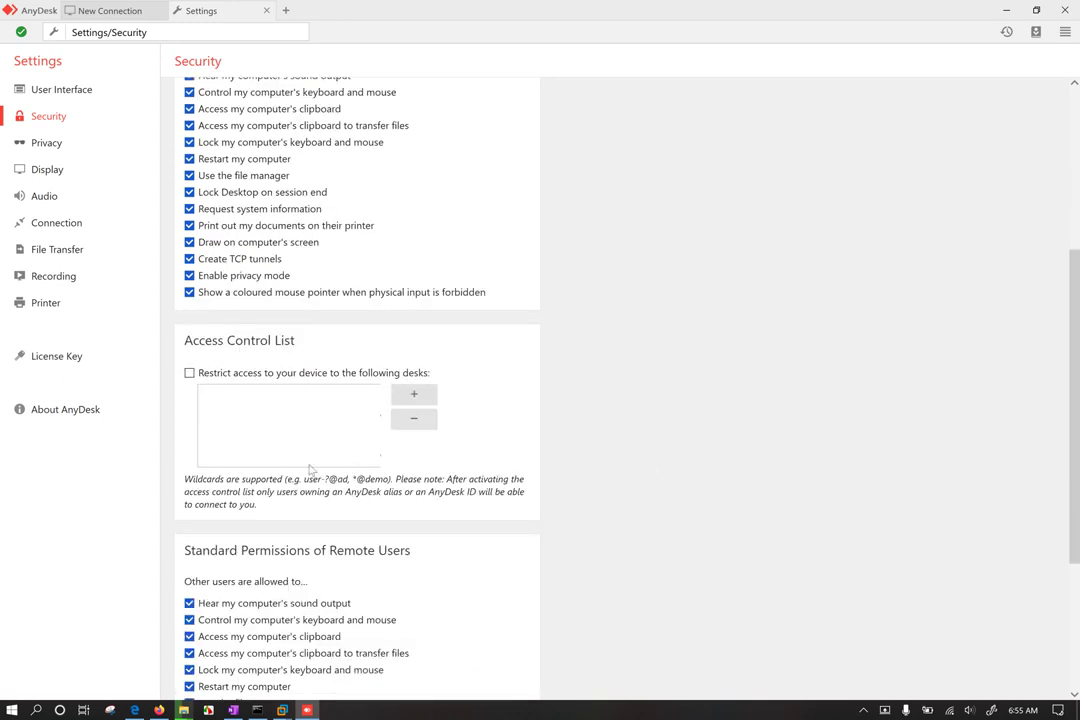
left_click(271, 378)
left_click(414, 394)
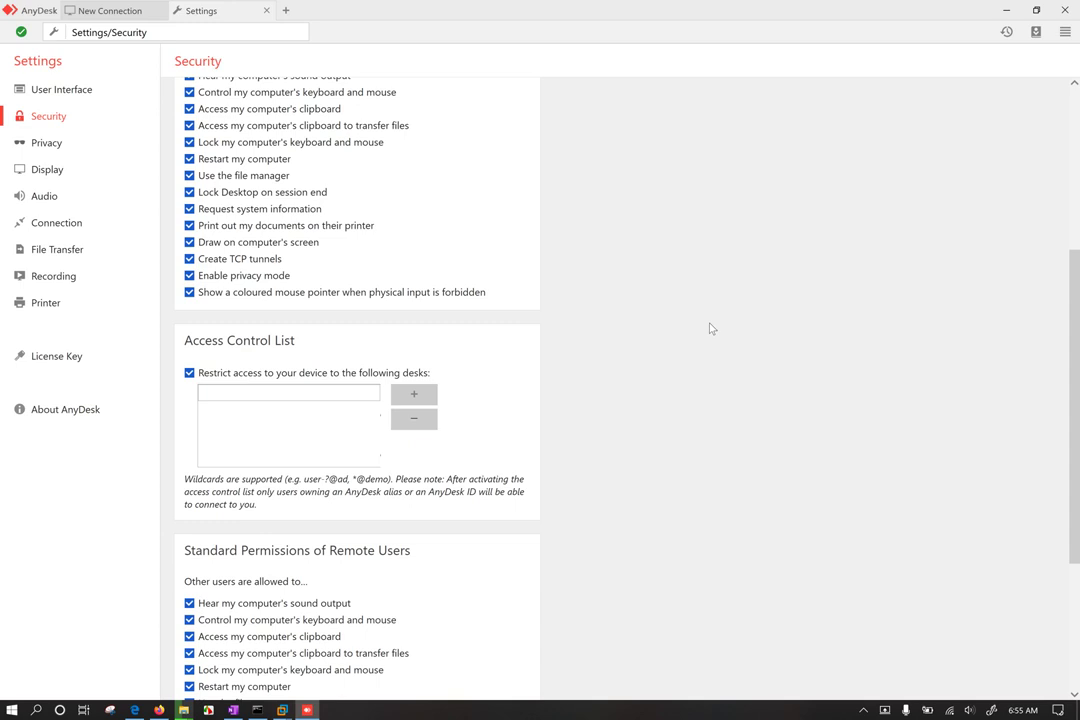
left_click(192, 374)
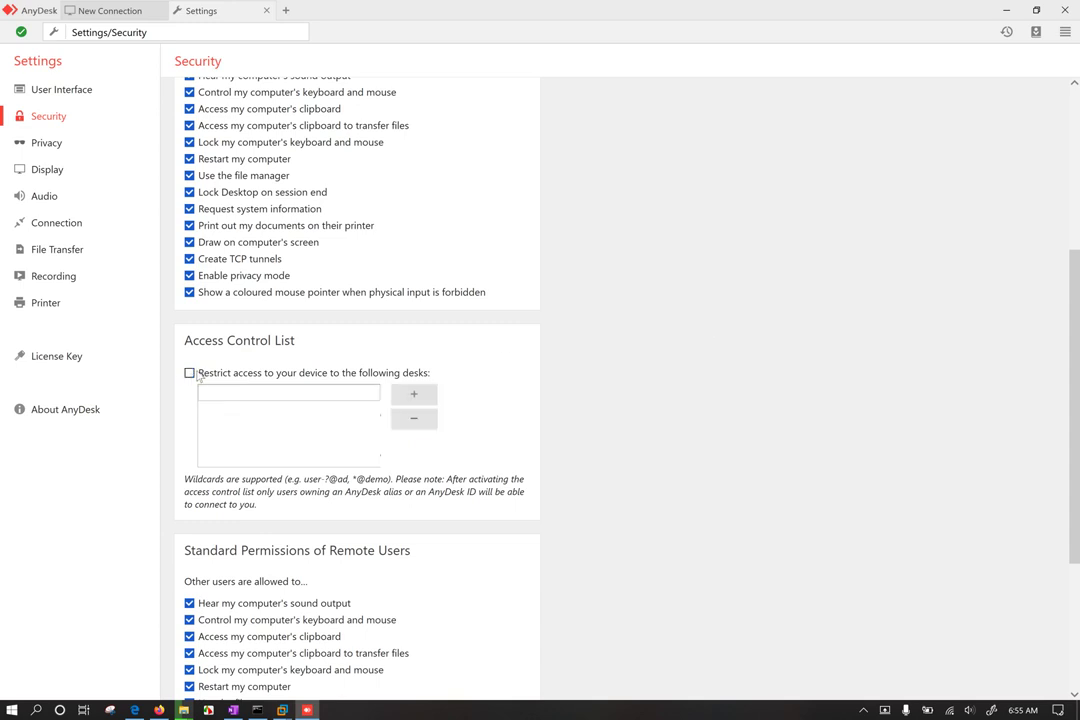
scroll(492, 441, "down", 2)
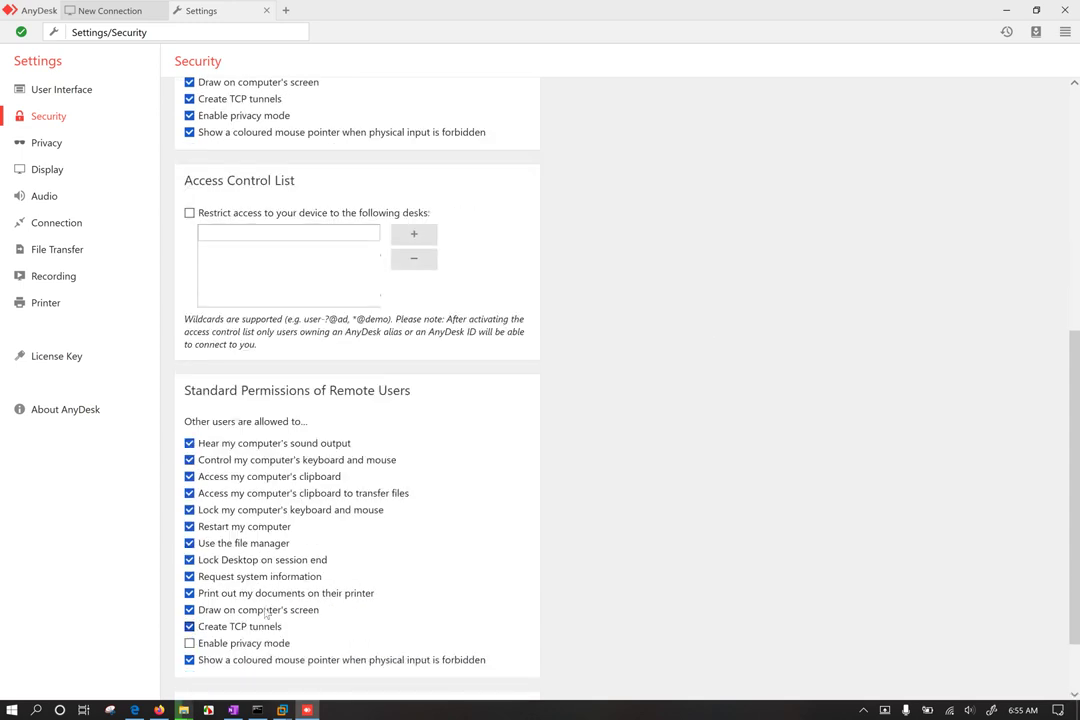
scroll(258, 602, "down", 1)
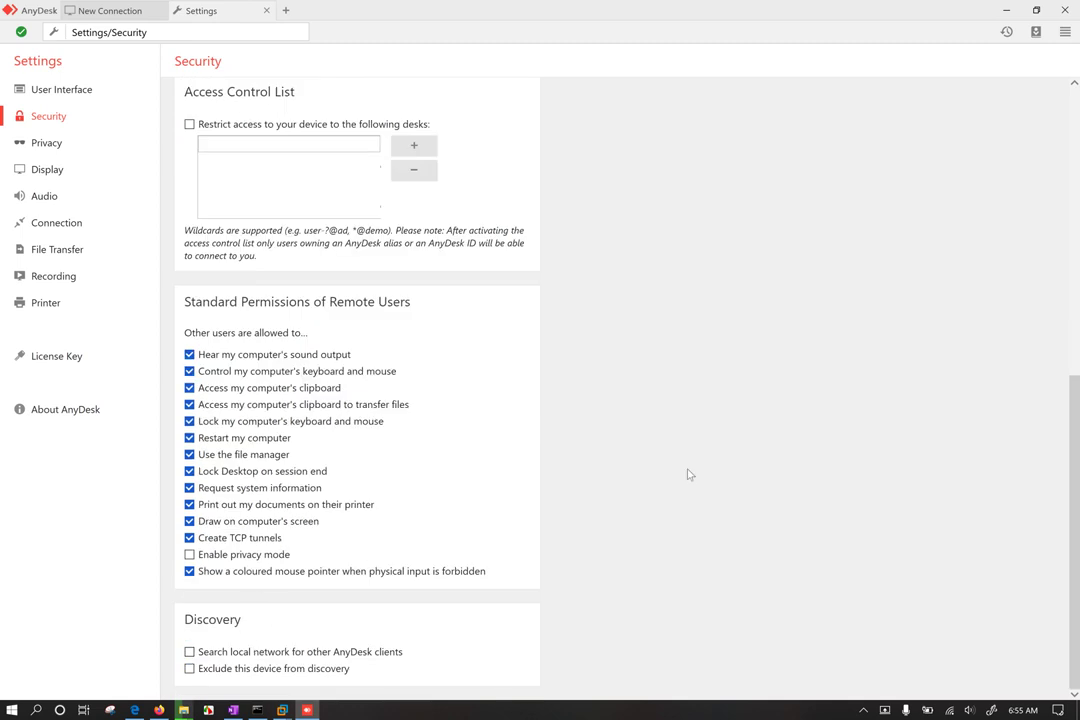
scroll(673, 291, "up", 7)
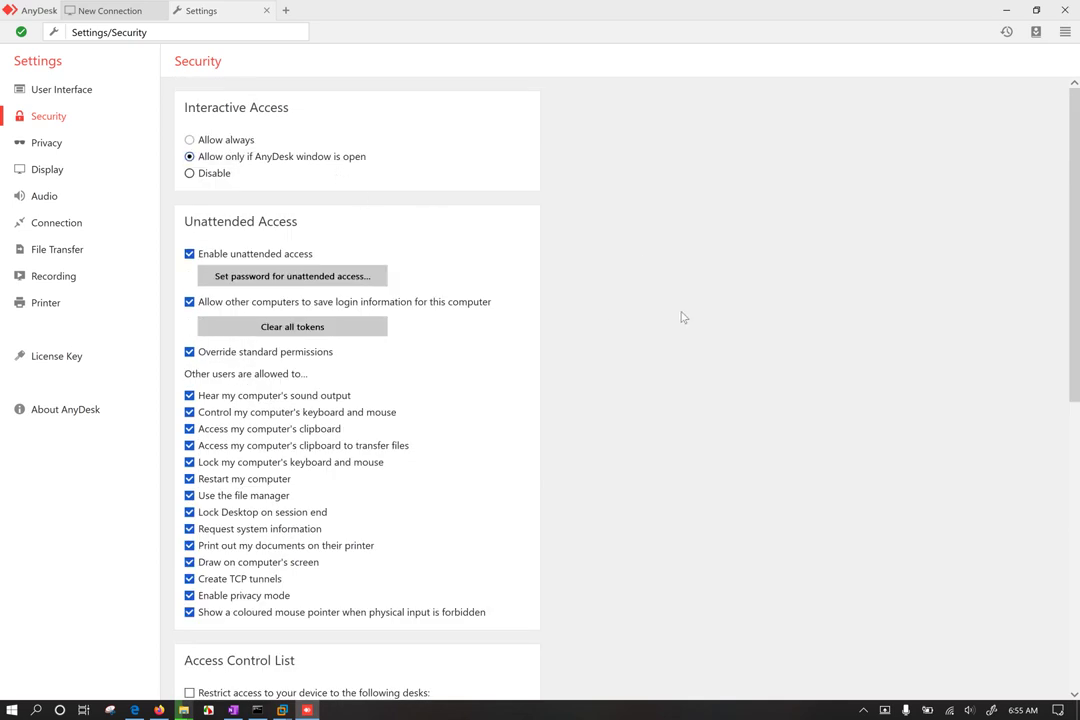
Step: Check Connection settings: local port 7070, with direct connections toggled off and back on
left_click(74, 197)
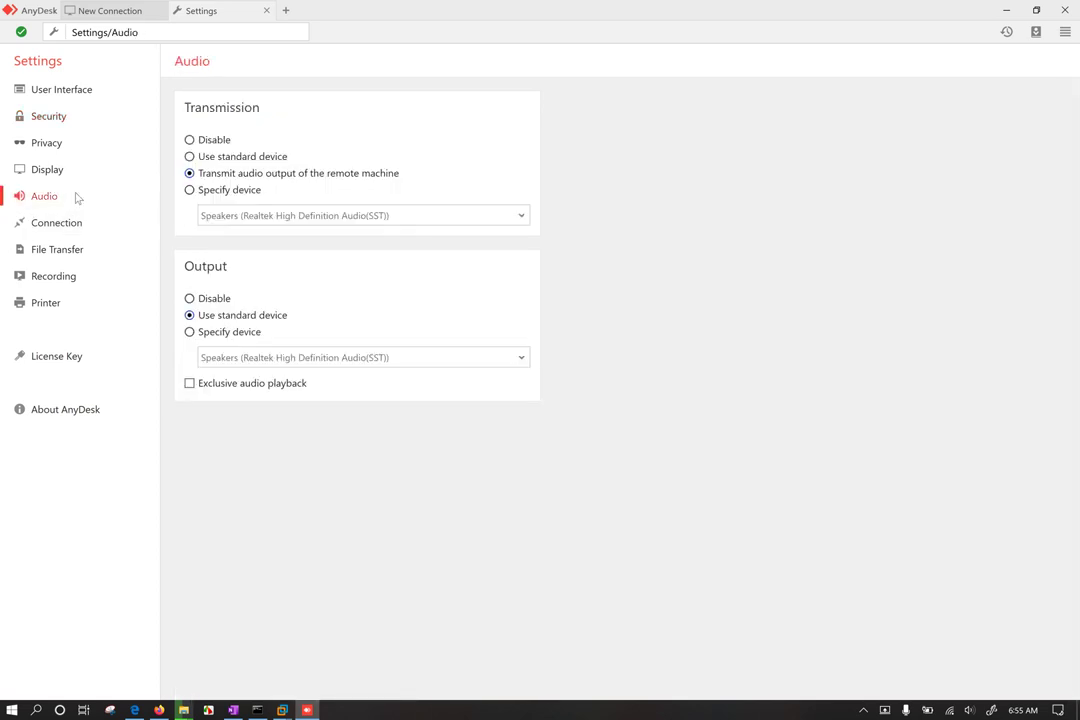
left_click(69, 233)
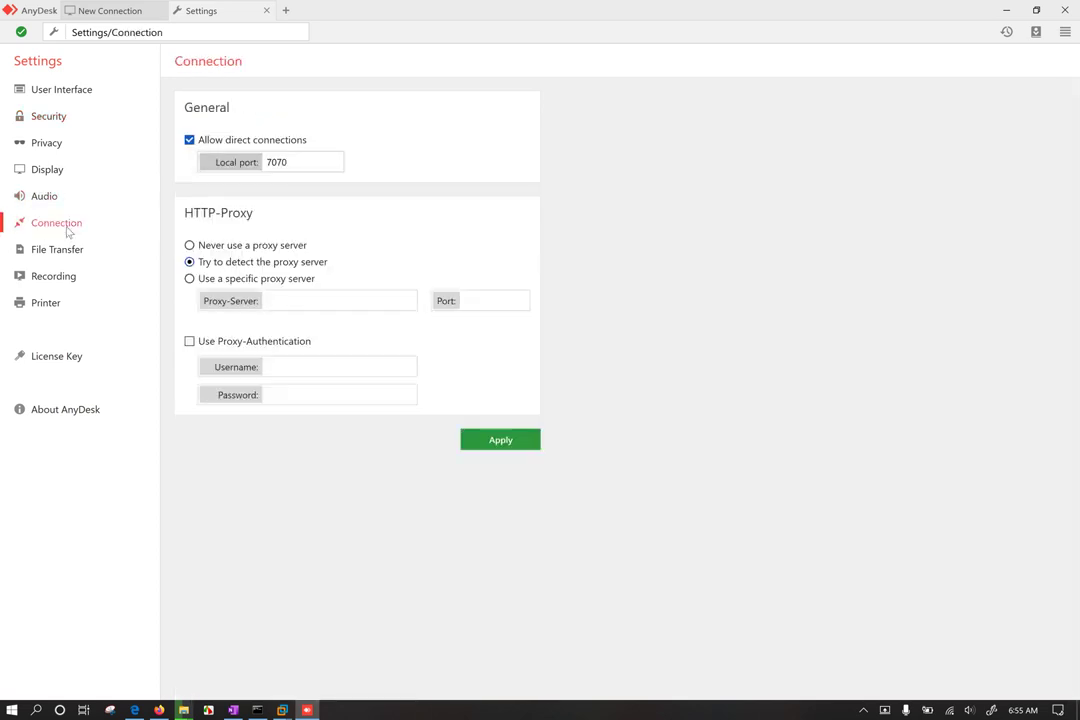
left_click(296, 162)
left_click_drag(309, 160, 211, 147)
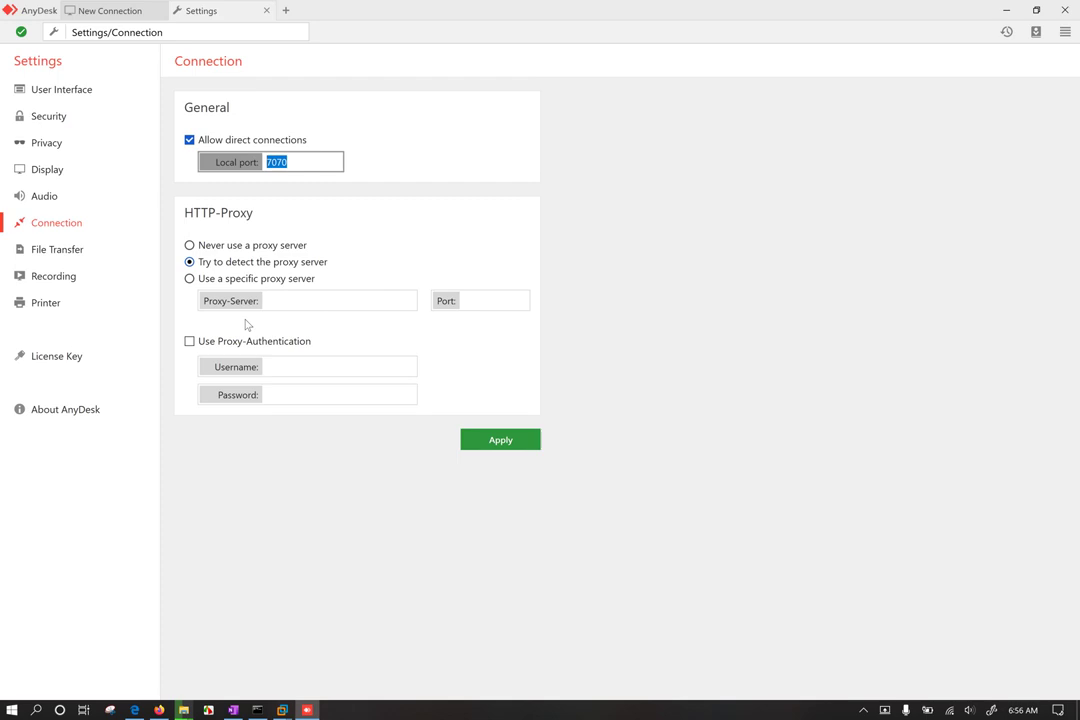
left_click(189, 140)
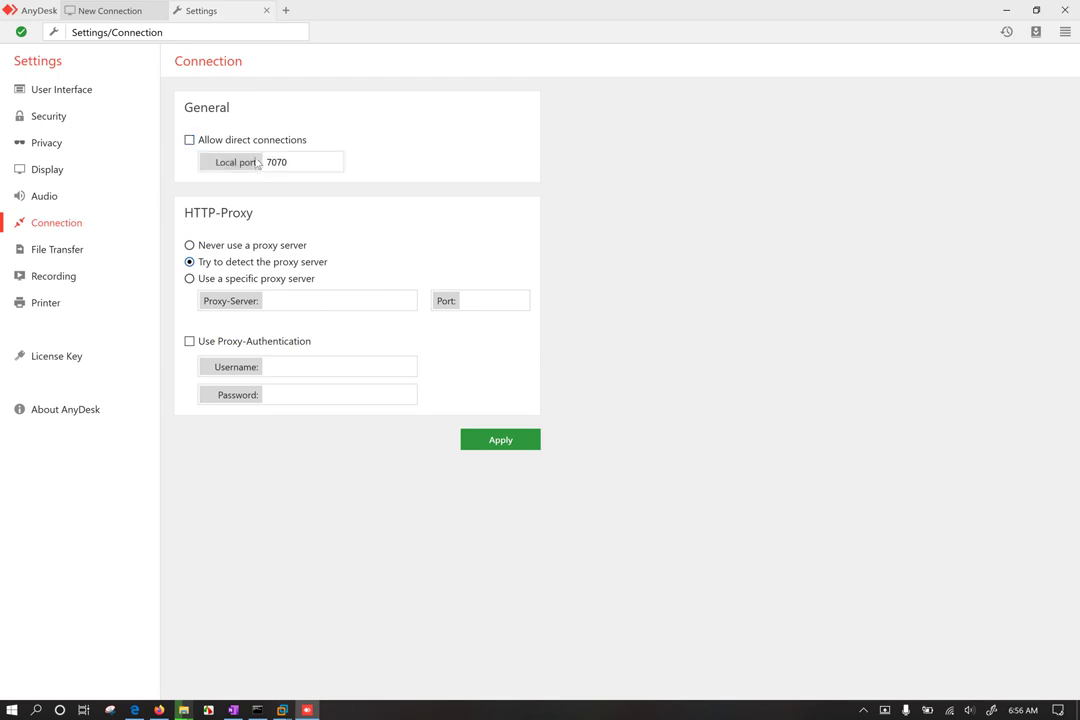
key("space")
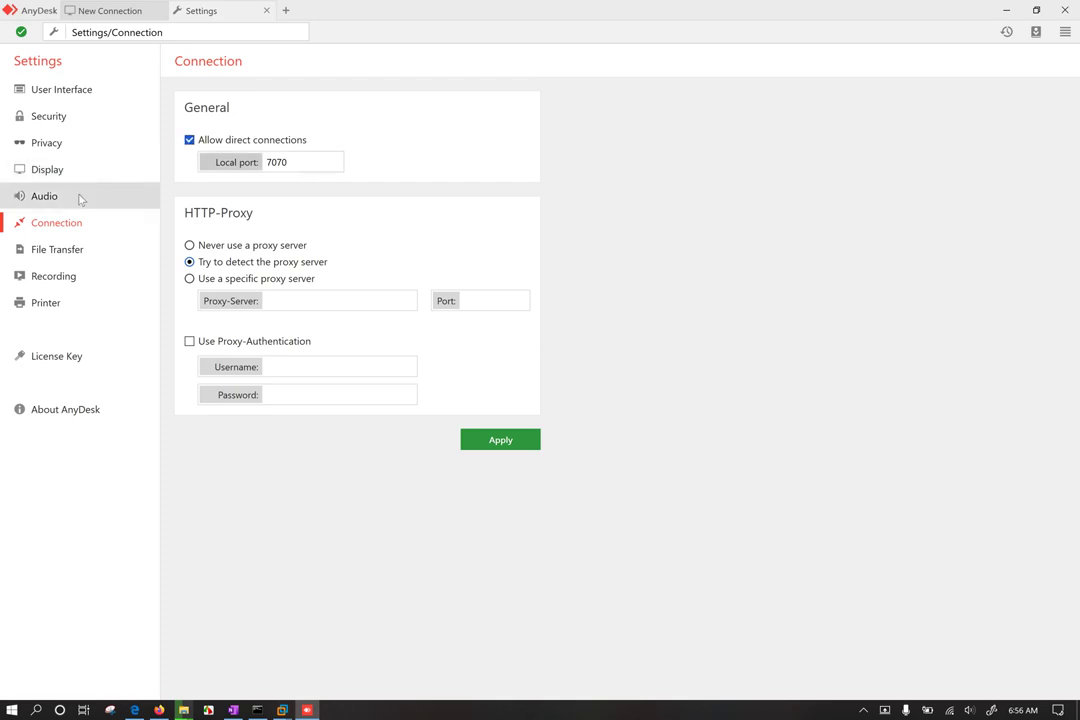
left_click(60, 172)
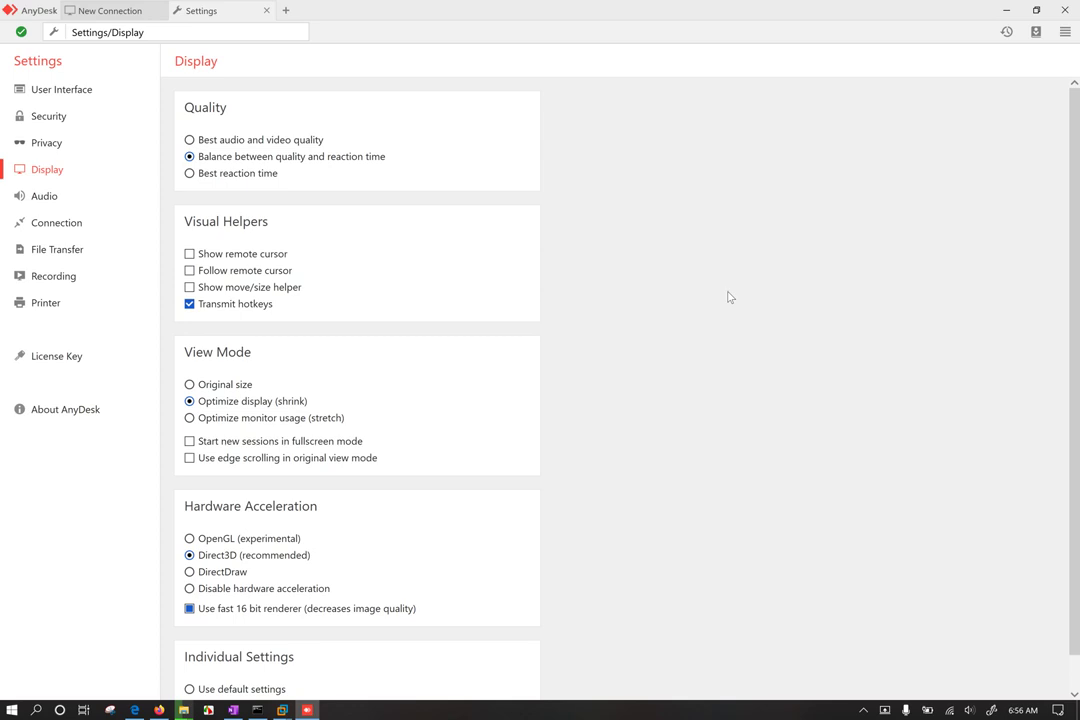
Step: In Recording settings, enable 'Start session recording when a session starts'
left_click(68, 277)
left_click(274, 146)
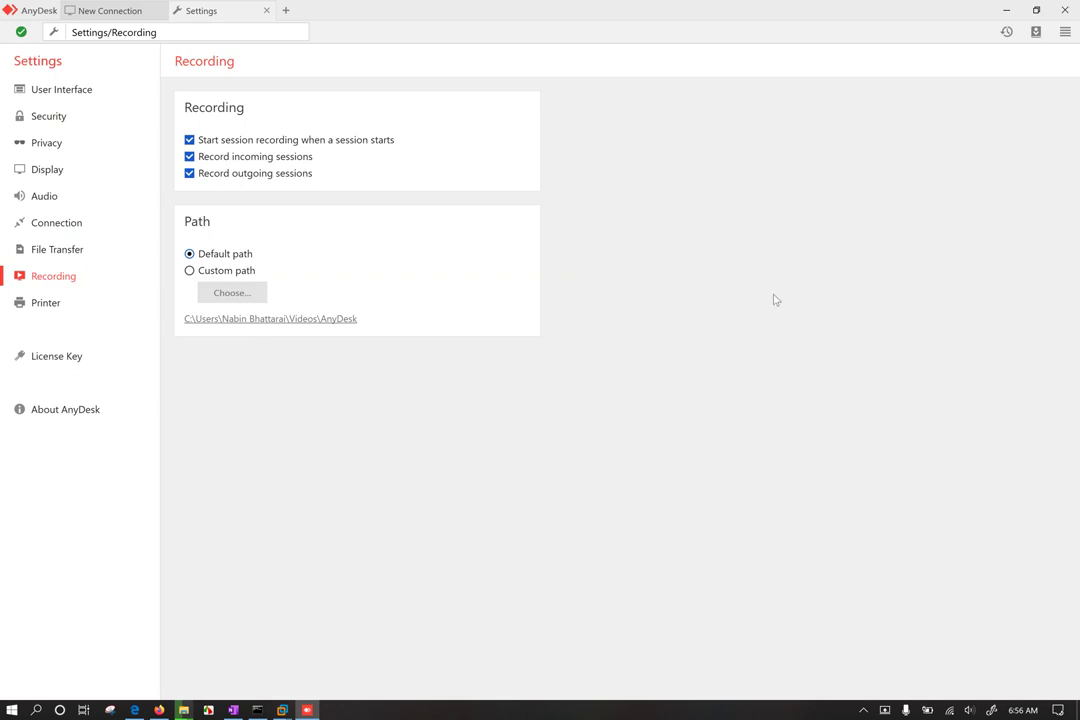
left_click(60, 148)
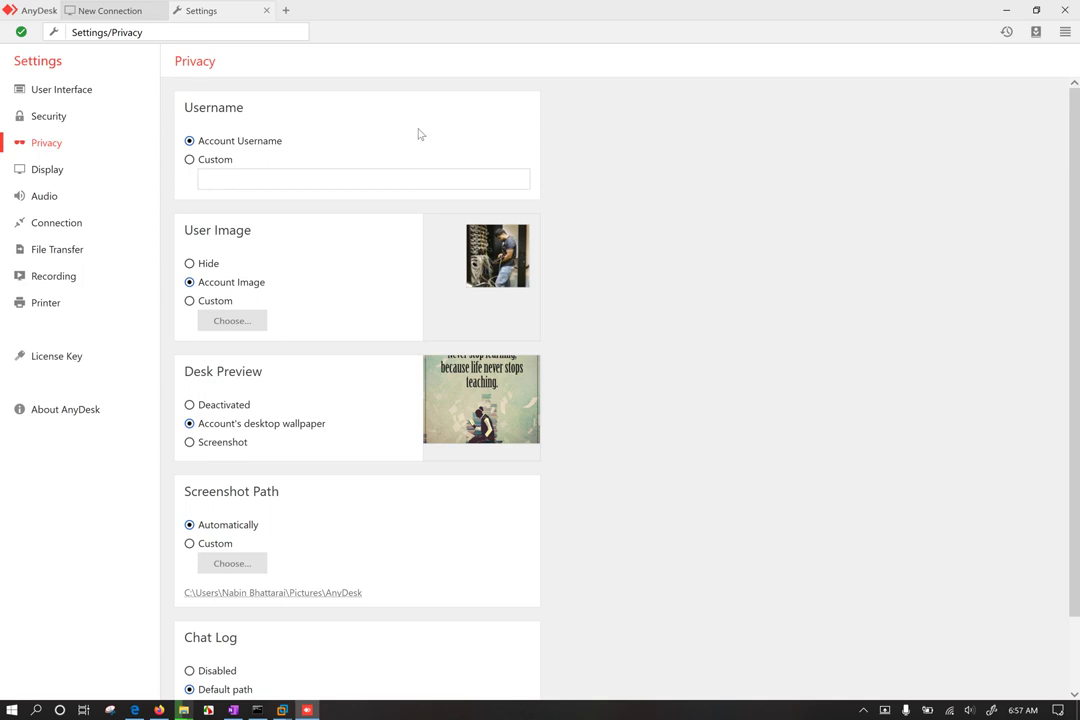
Step: Review the Privacy, Printer, License Key and User Interface pages, then return to Security
scroll(504, 384, "down", 2)
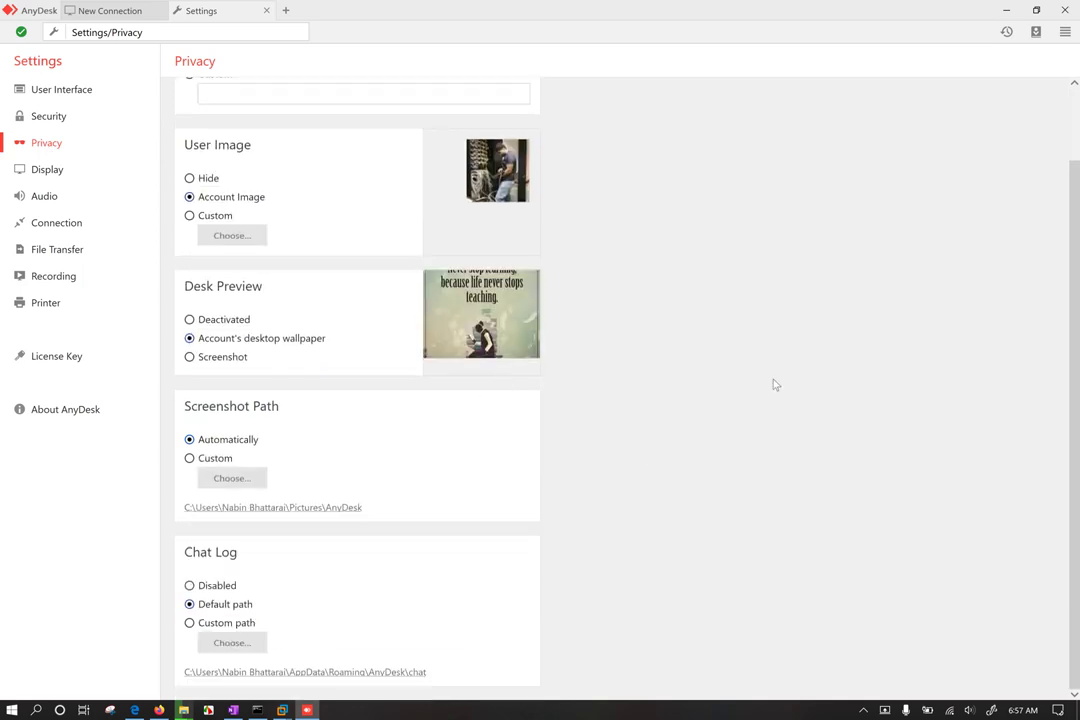
left_click(58, 309)
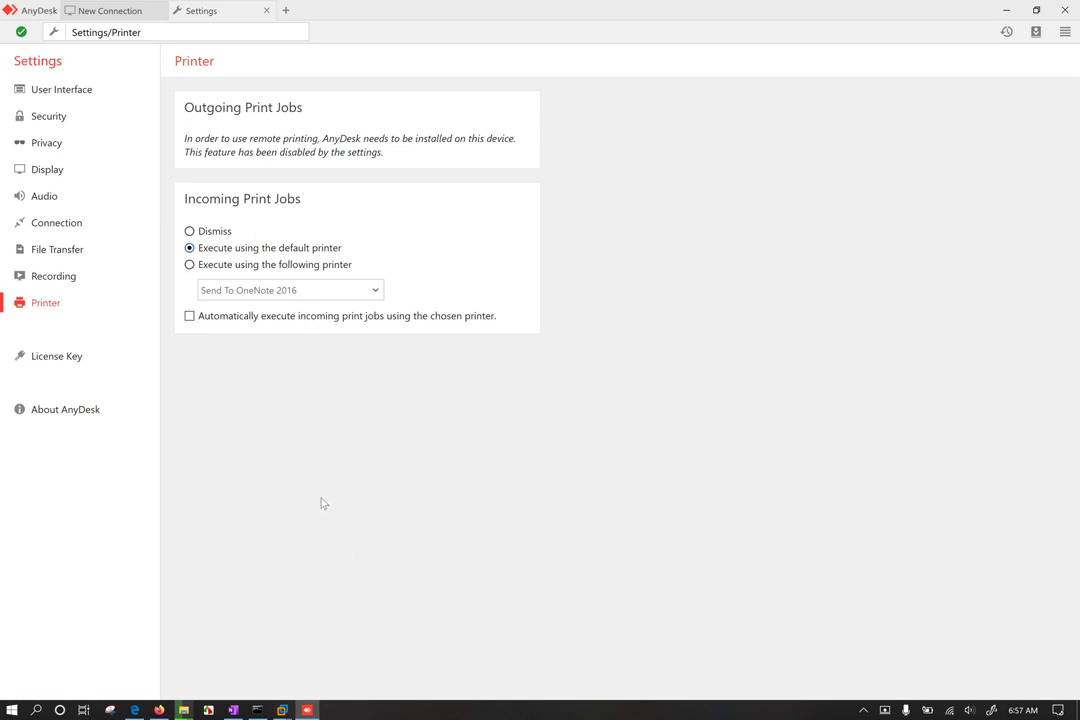
left_click(73, 357)
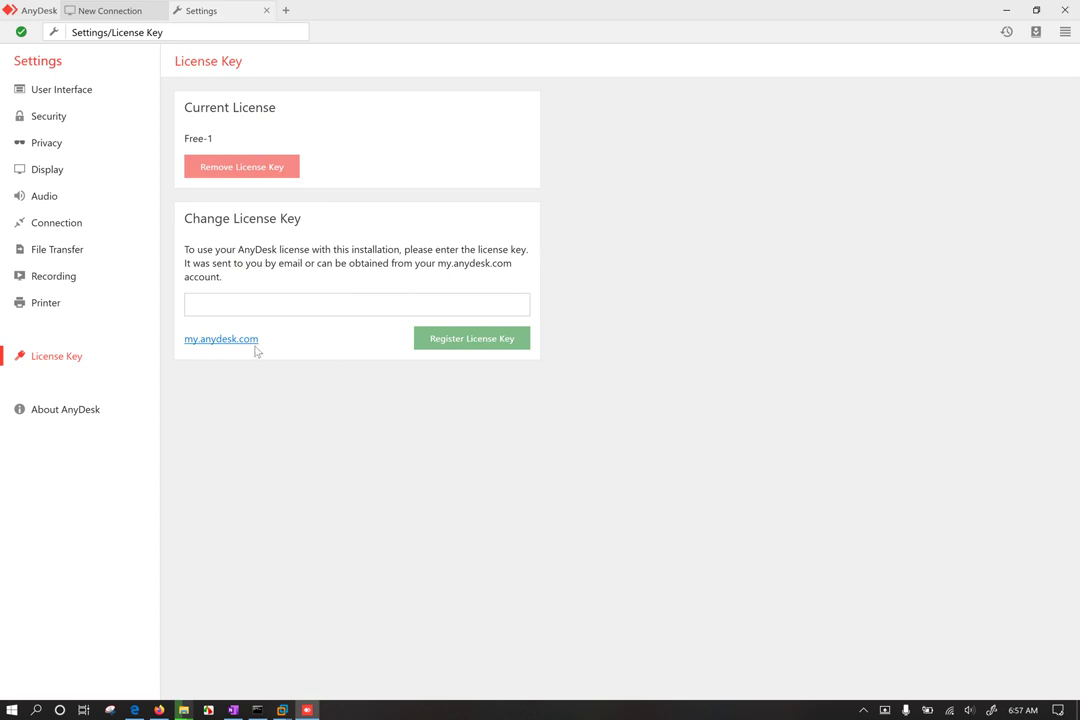
left_click(270, 305)
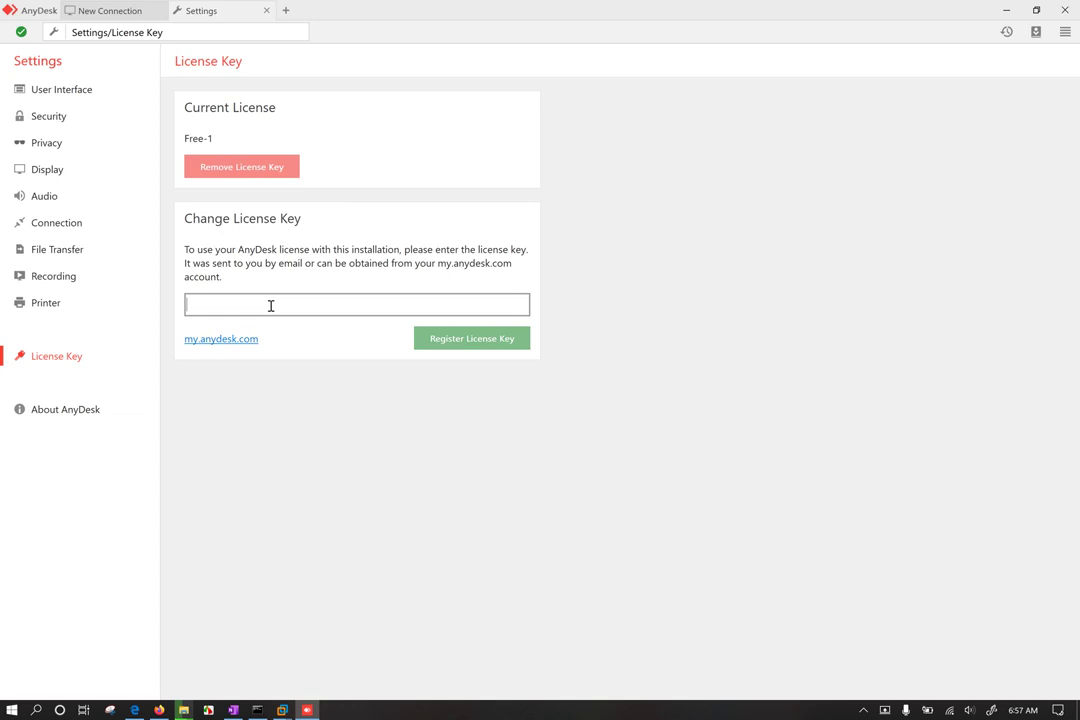
left_click(70, 88)
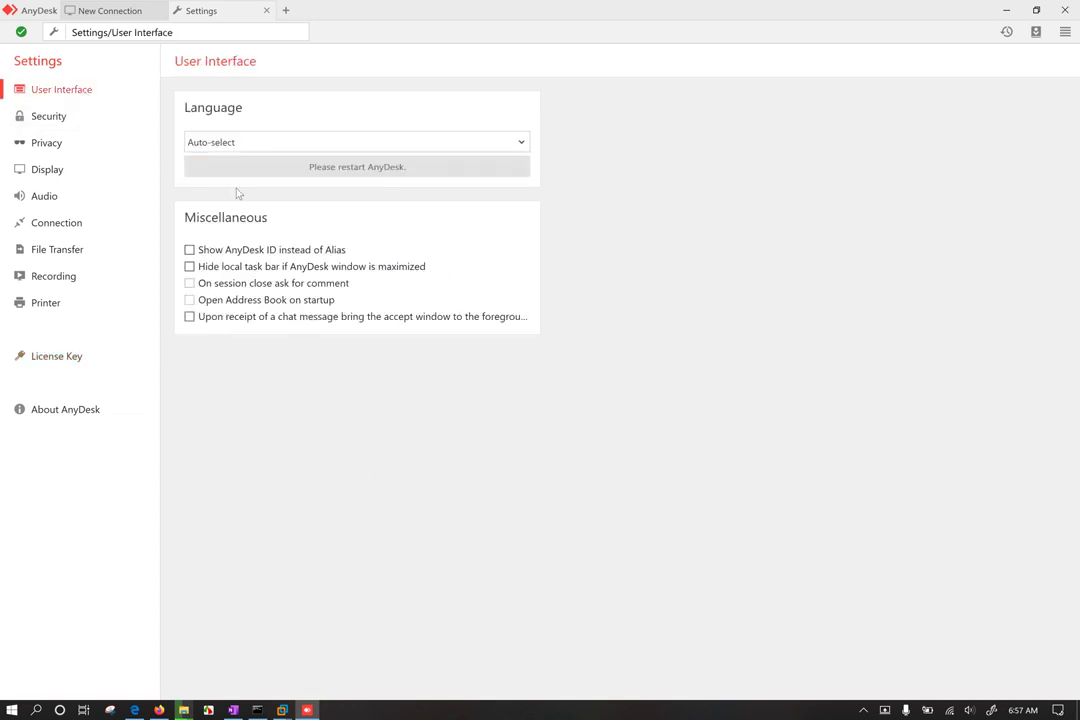
left_click(50, 116)
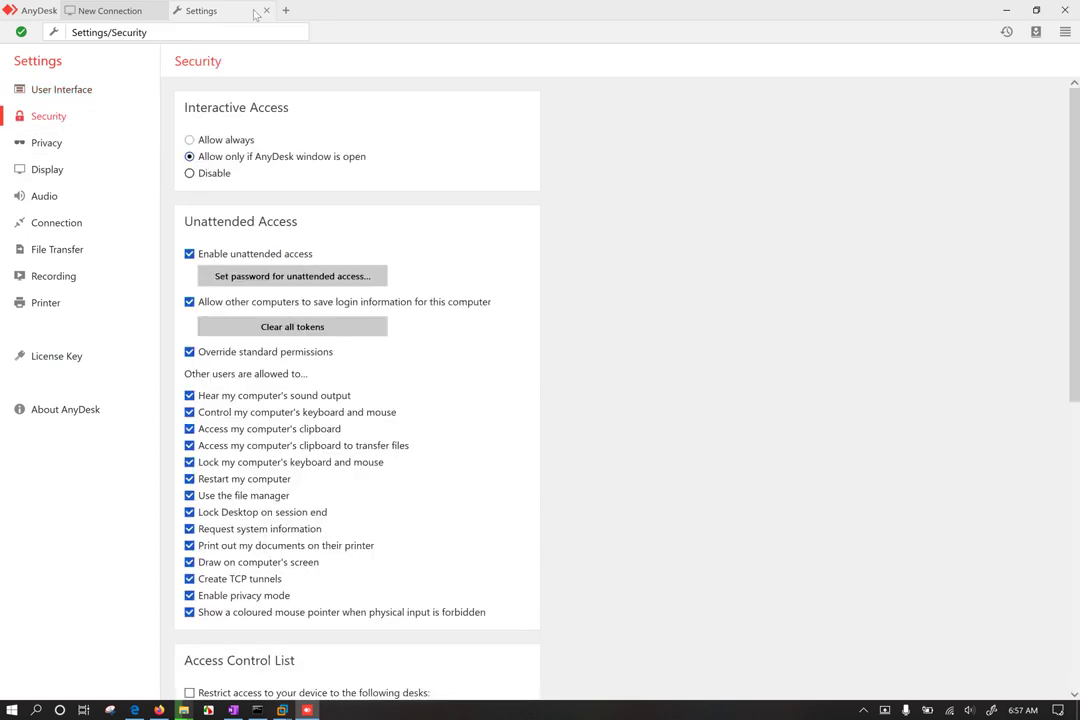
Step: Attempt Browse Files to the remote desk and dismiss the Client Offline error
left_click(102, 12)
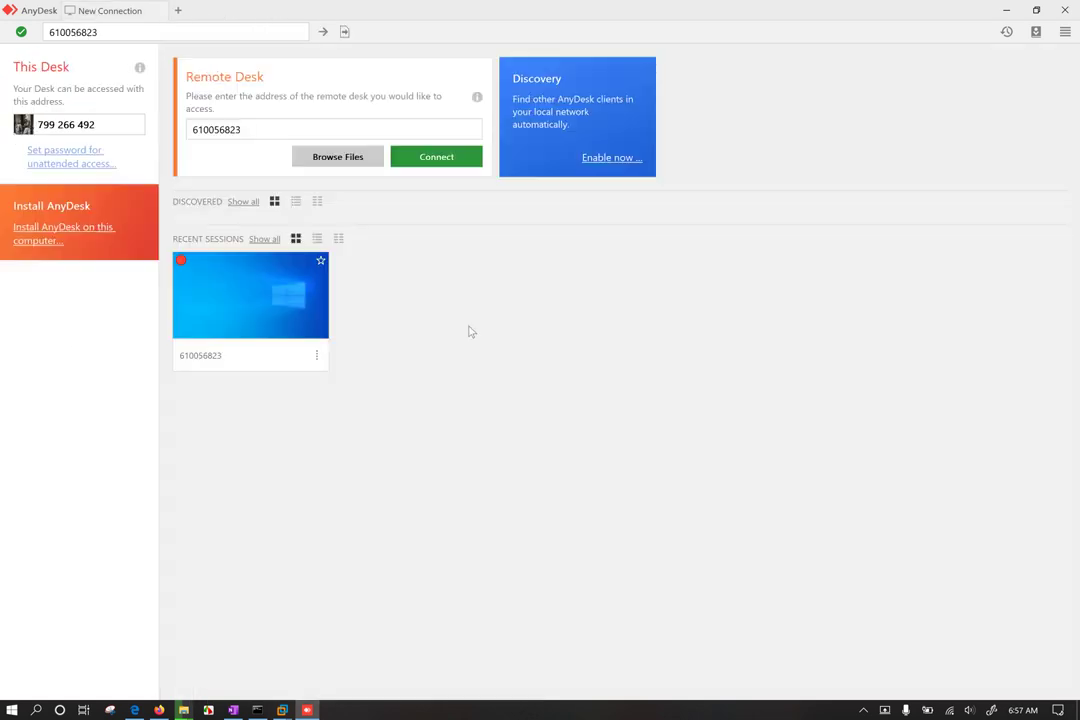
left_click(353, 164)
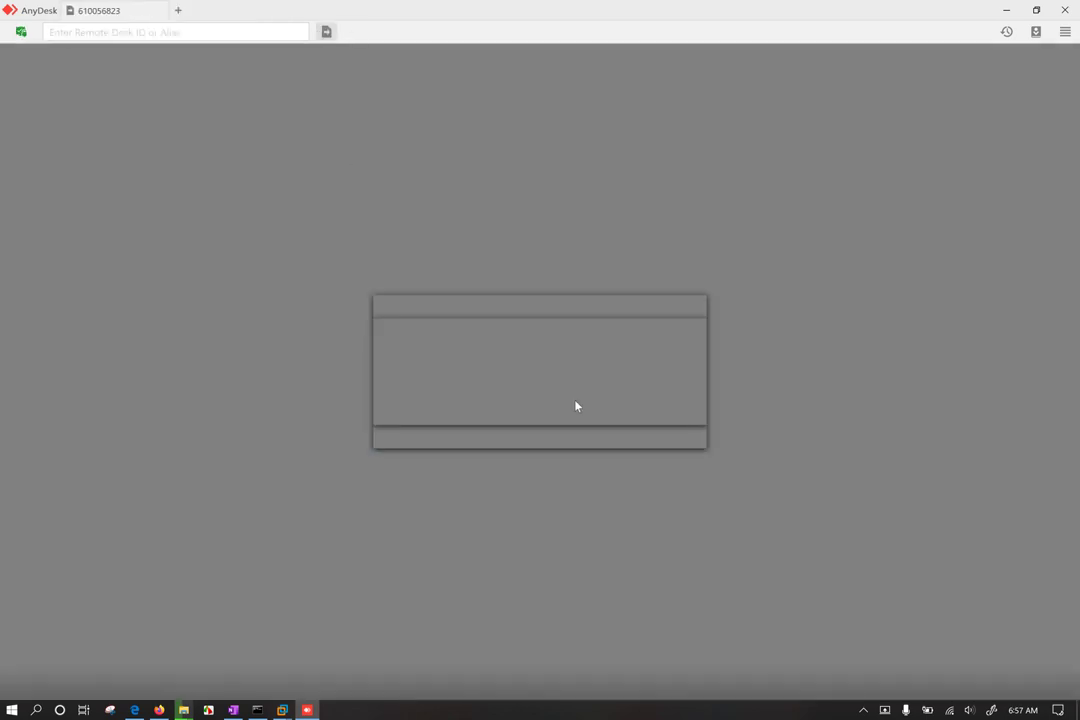
left_click(681, 432)
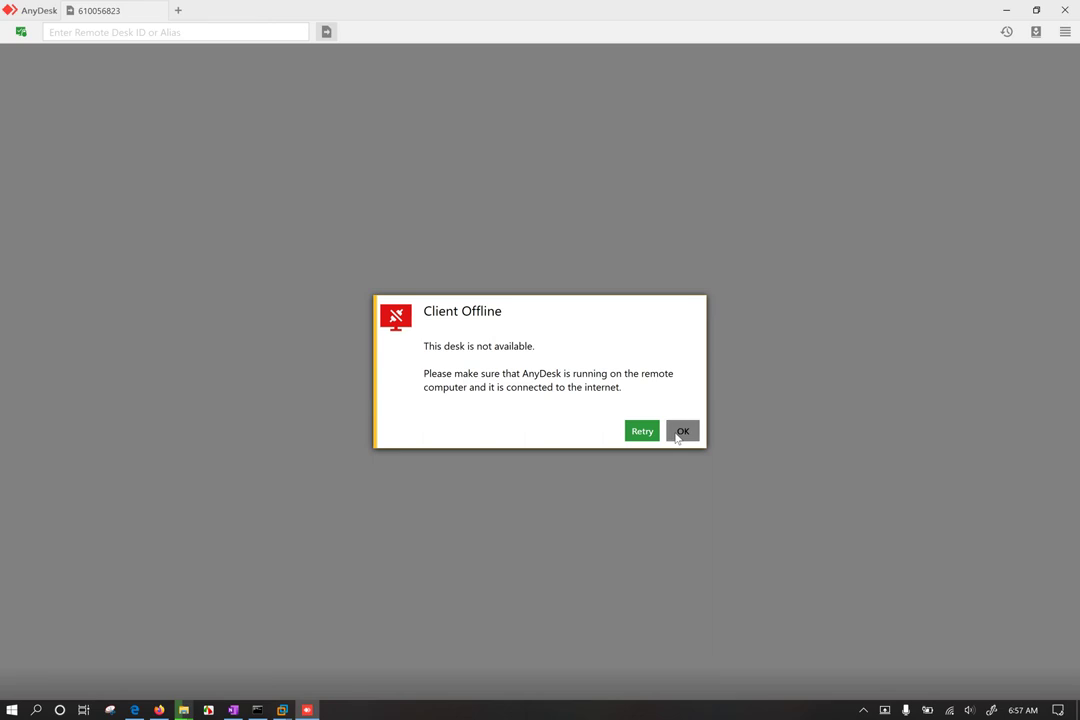
Step: Switch to the Windows 10 x64 VM in VMware and wake its lock screen
mouse_move(282, 710)
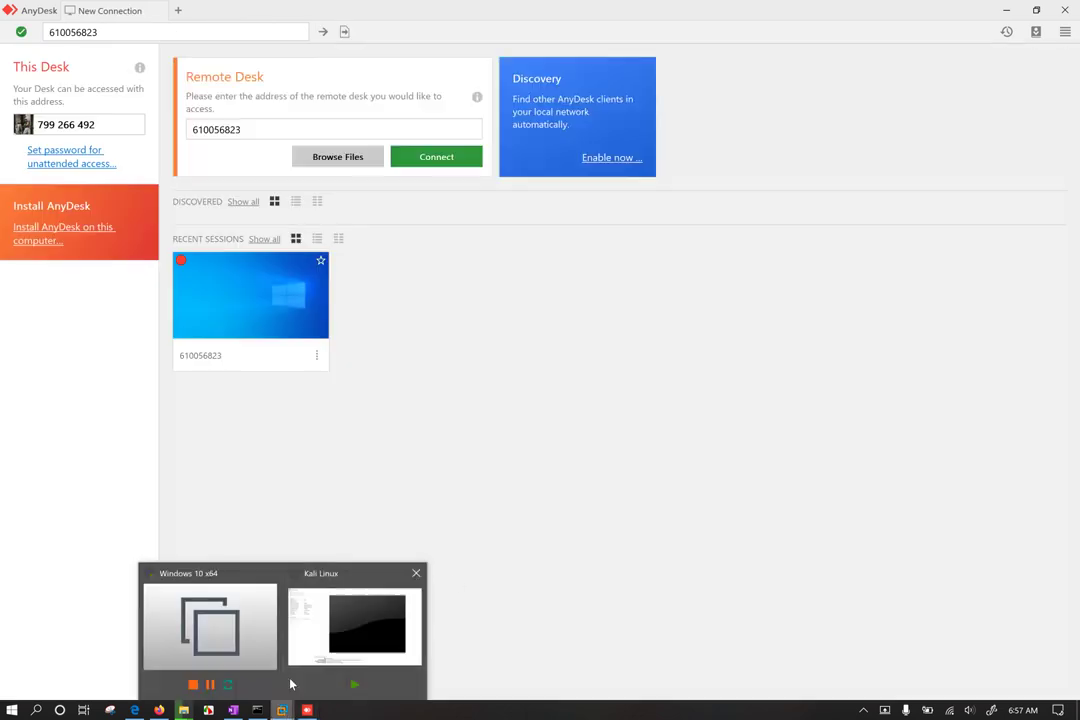
left_click(353, 608)
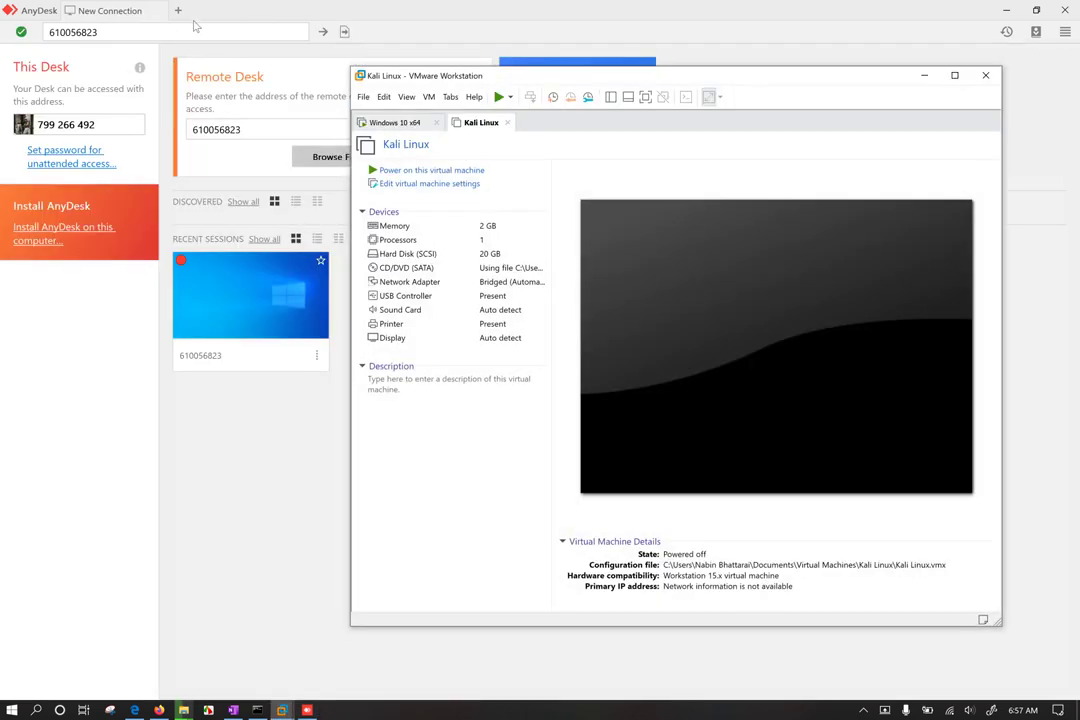
left_click(398, 124)
left_click(714, 424)
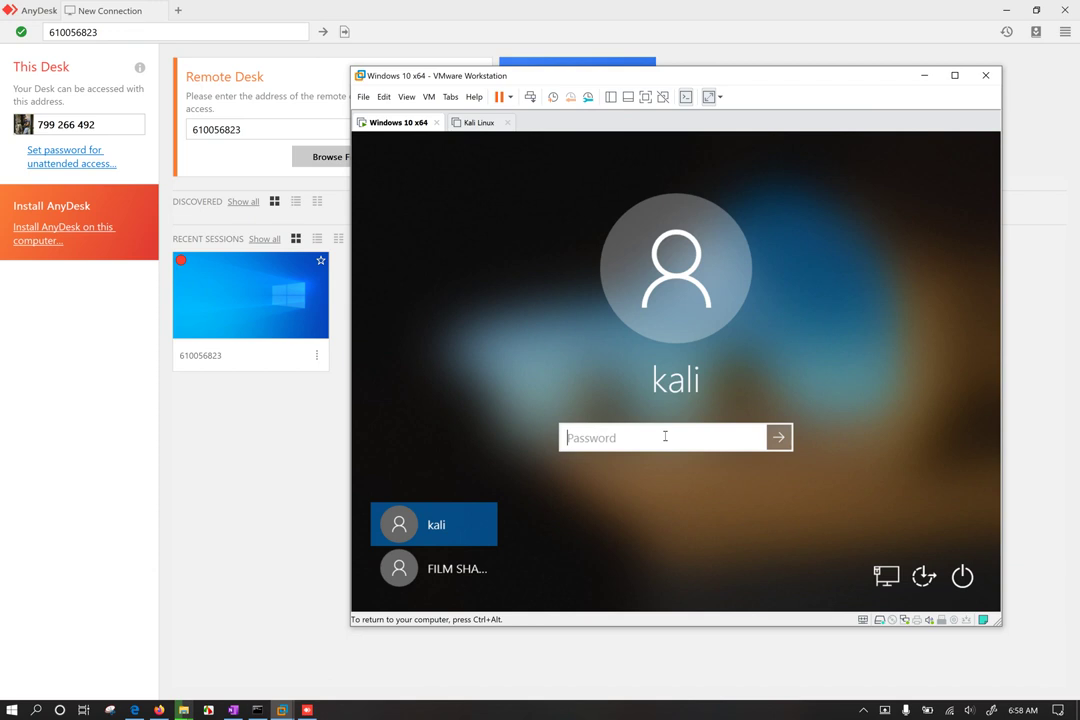
Step: Submit a sign-in password, dismiss the incorrect-password error, and enter a different password
type("kali")
key("Return")
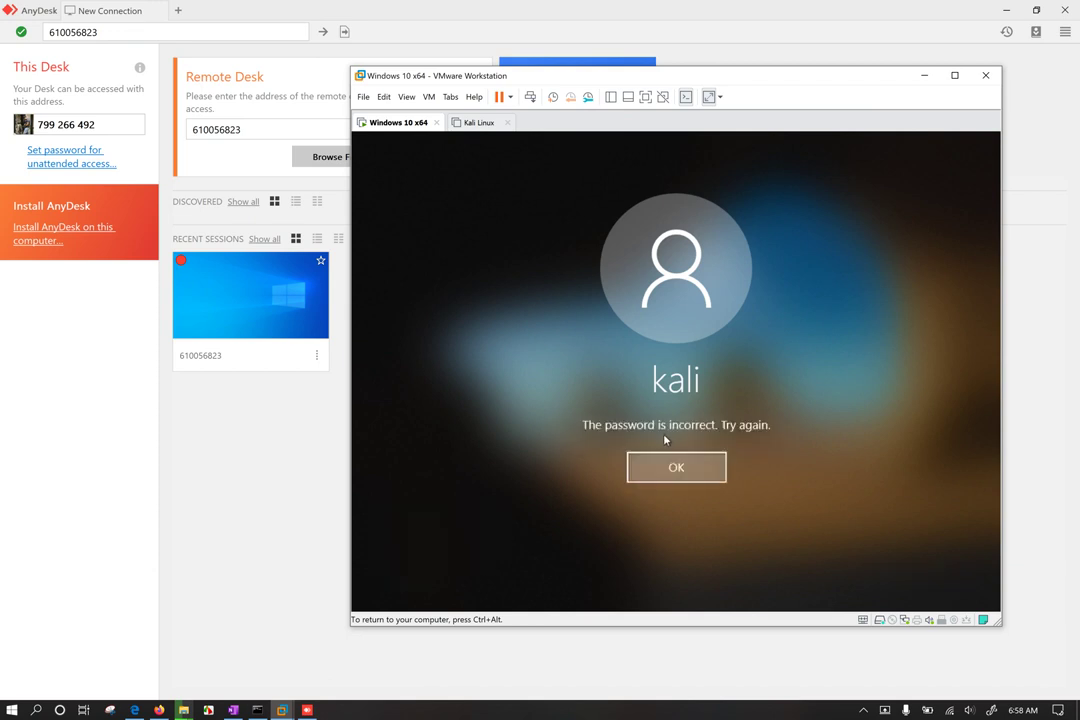
key("Return")
Step: Sign into the Windows 10 VM with its password and release input back to the host
type("12345")
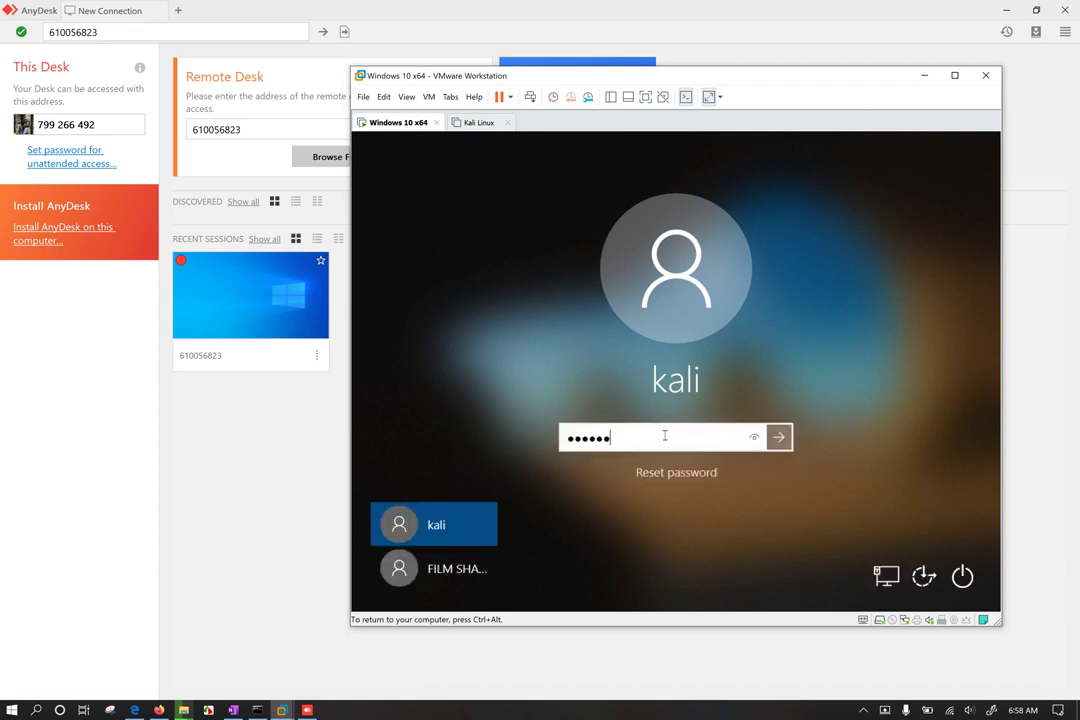
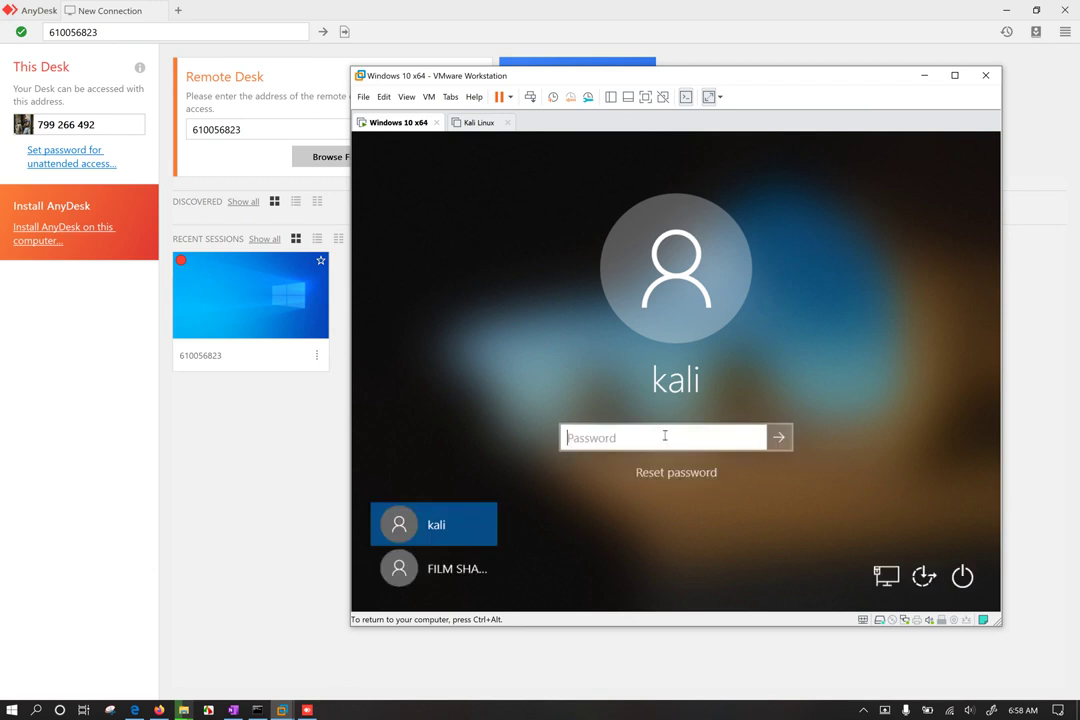
Step: Submit a sign-in password, dismiss the incorrect-password error, and enter a different password
Step: Sign into the Windows 10 VM with its password and release input back to the host
type("kali")
key("Return")
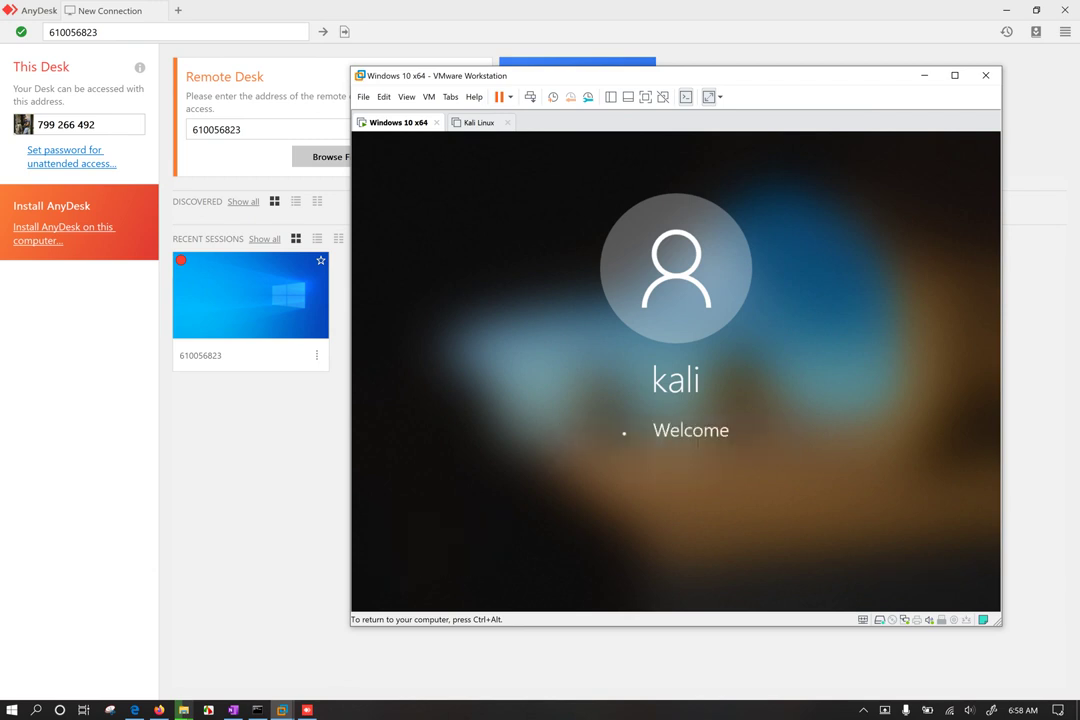
key("ctrl+alt")
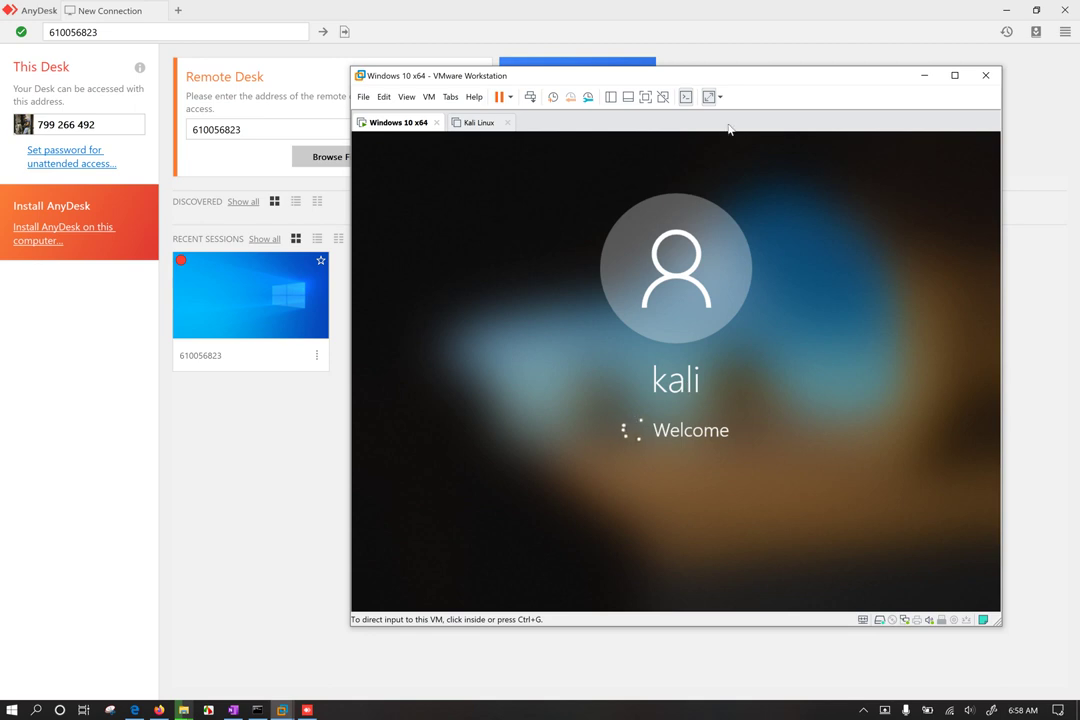
Step: Move the VMware window aside, bring host AnyDesk forward, and check the recent session's options
left_click_drag(757, 84, 811, 133)
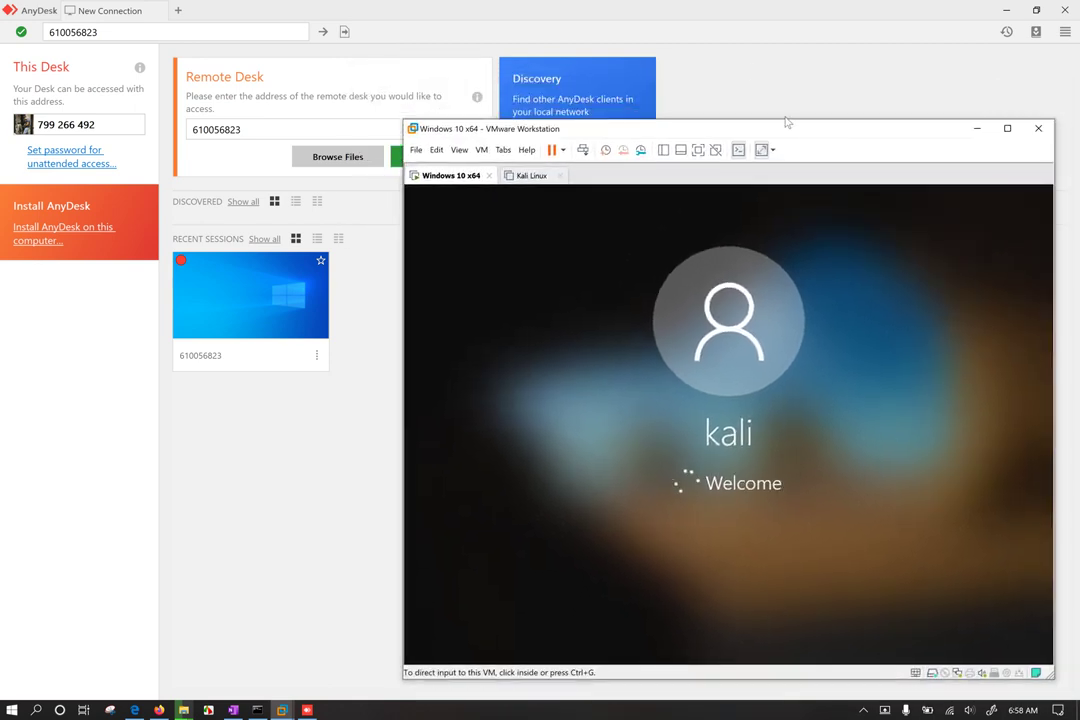
left_click(760, 70)
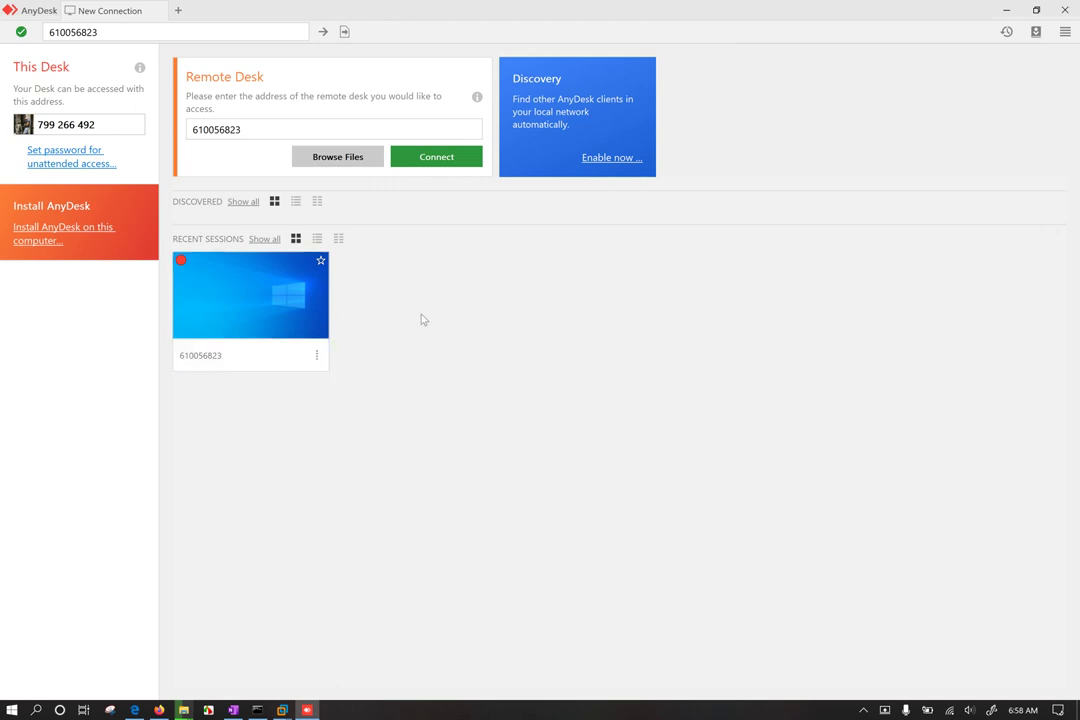
left_click(316, 355)
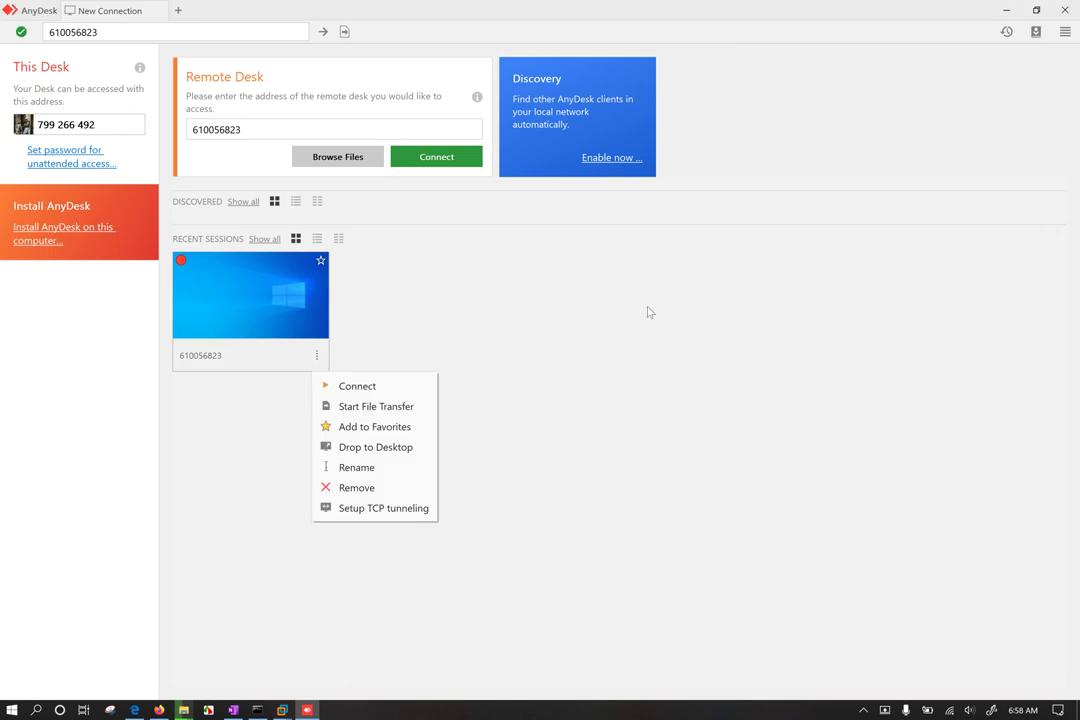
left_click(588, 322)
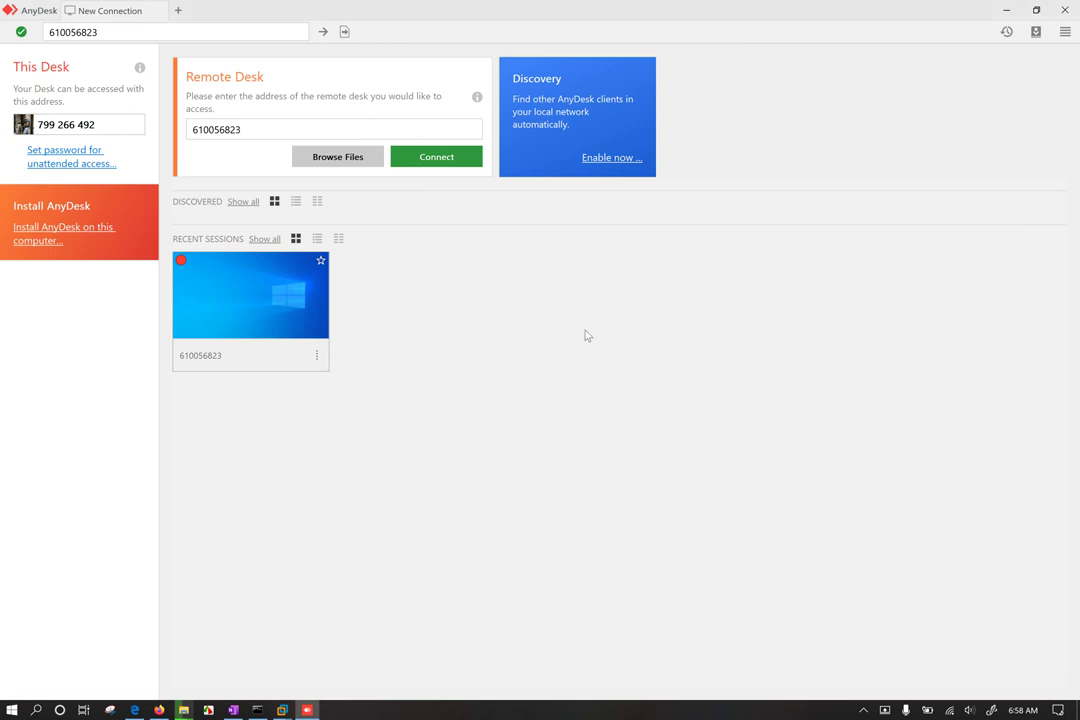
Step: Arrange the host AnyDesk window and the VMware window side by side
left_click(307, 710)
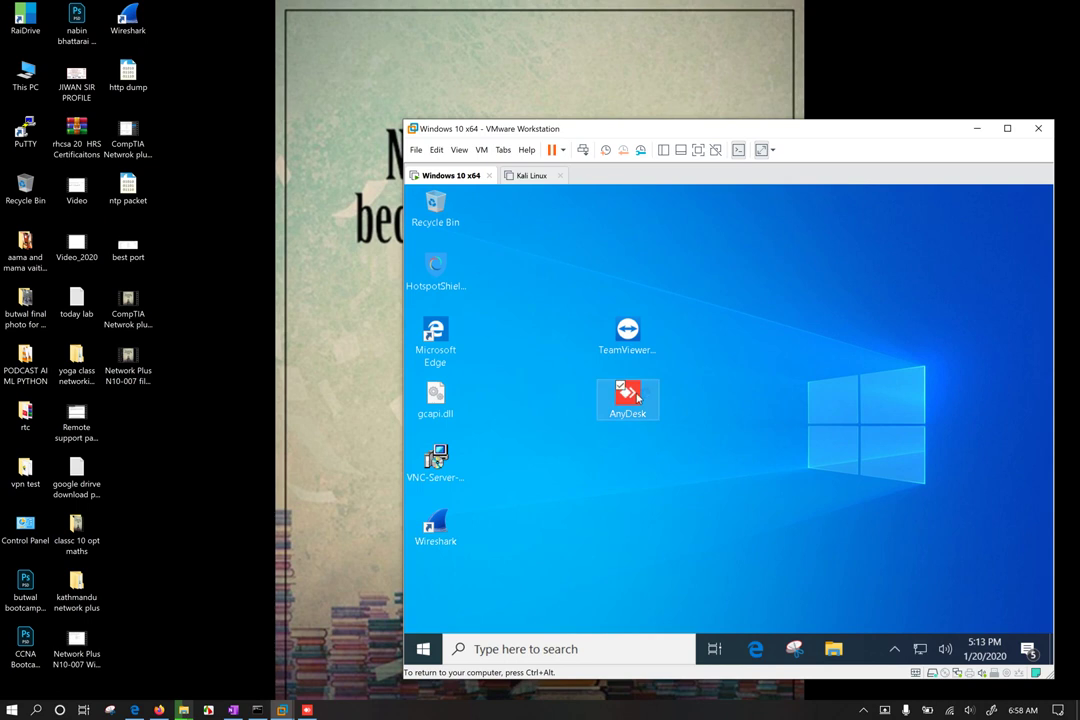
left_click_drag(711, 130, 823, 70)
left_click(308, 709)
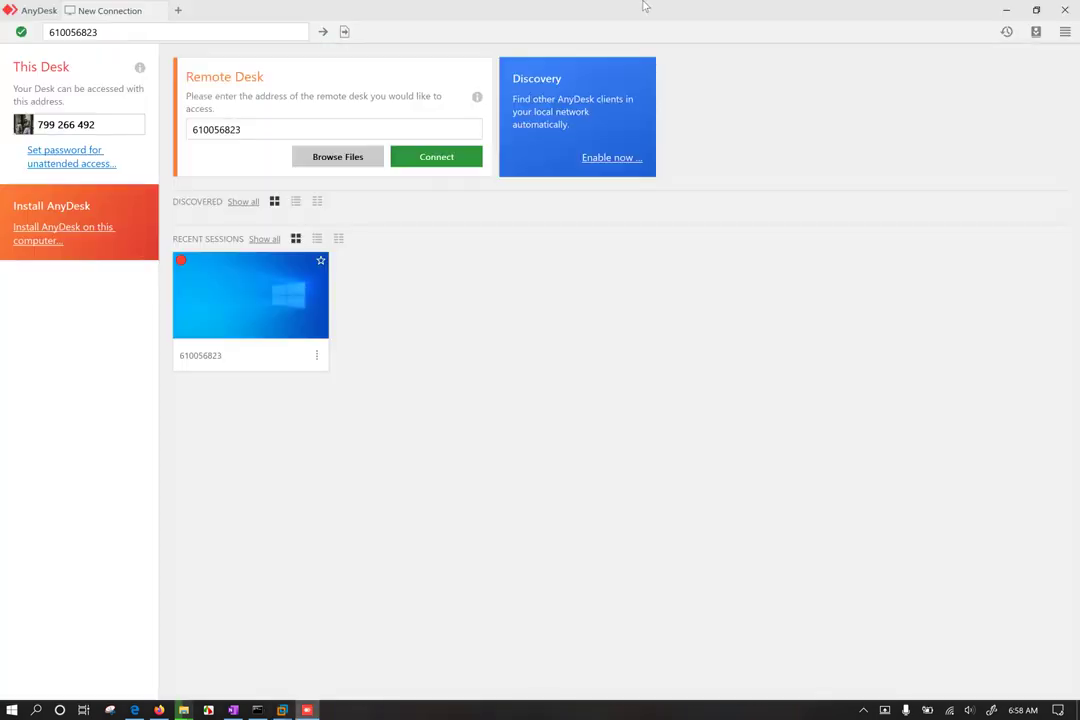
double_click(646, 5)
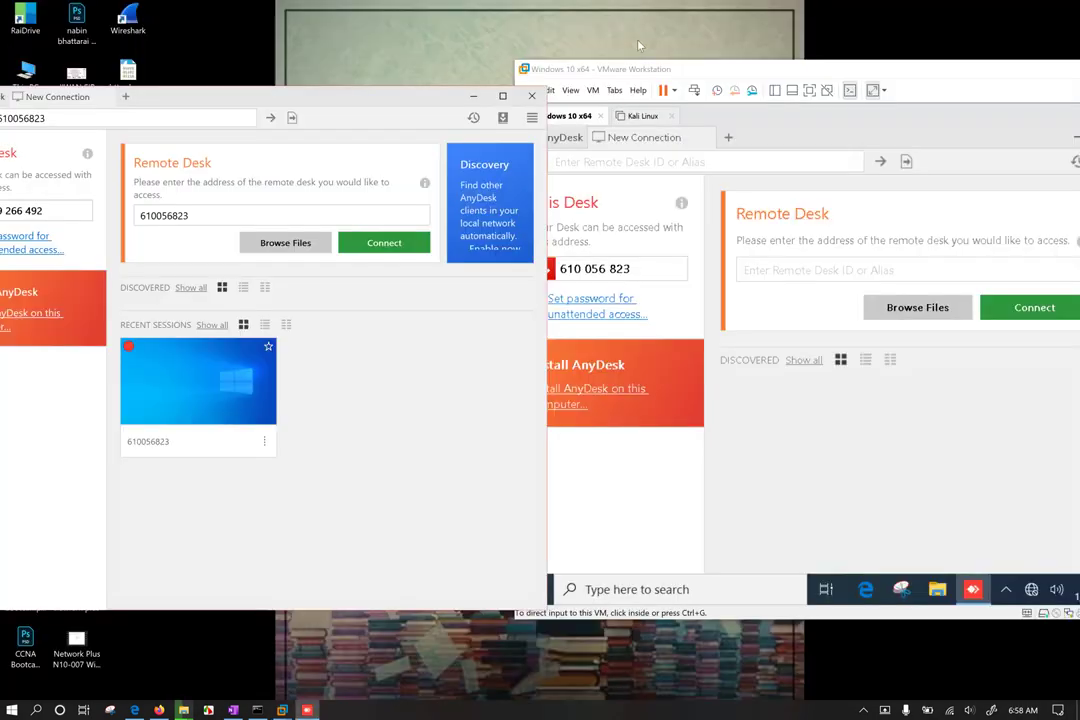
left_click_drag(388, 96, 465, 64)
left_click_drag(743, 69, 803, 70)
Step: Check the VM's network status, then request a file-browsing session with the remote desk
left_click(417, 270)
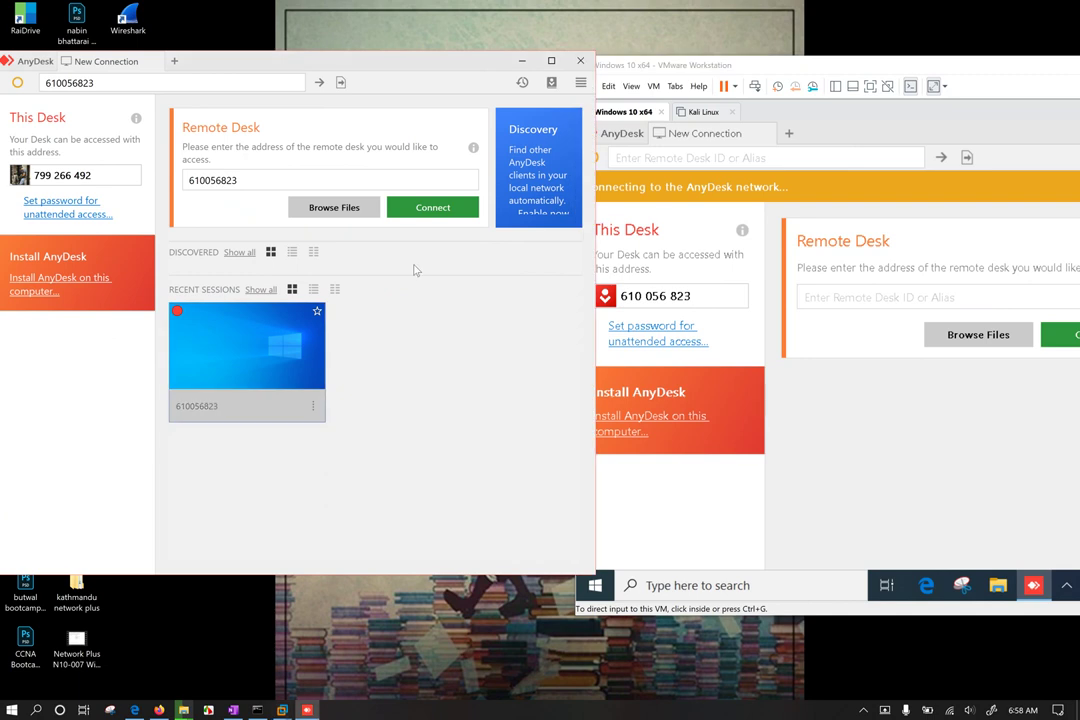
left_click(735, 199)
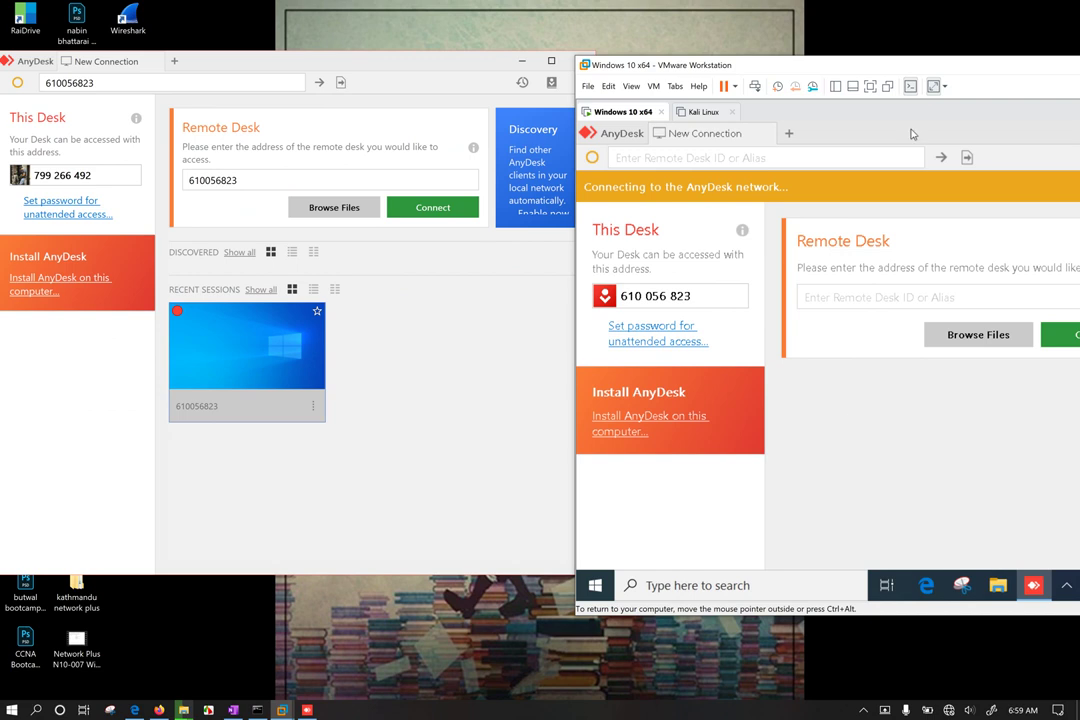
left_click_drag(912, 68, 659, 85)
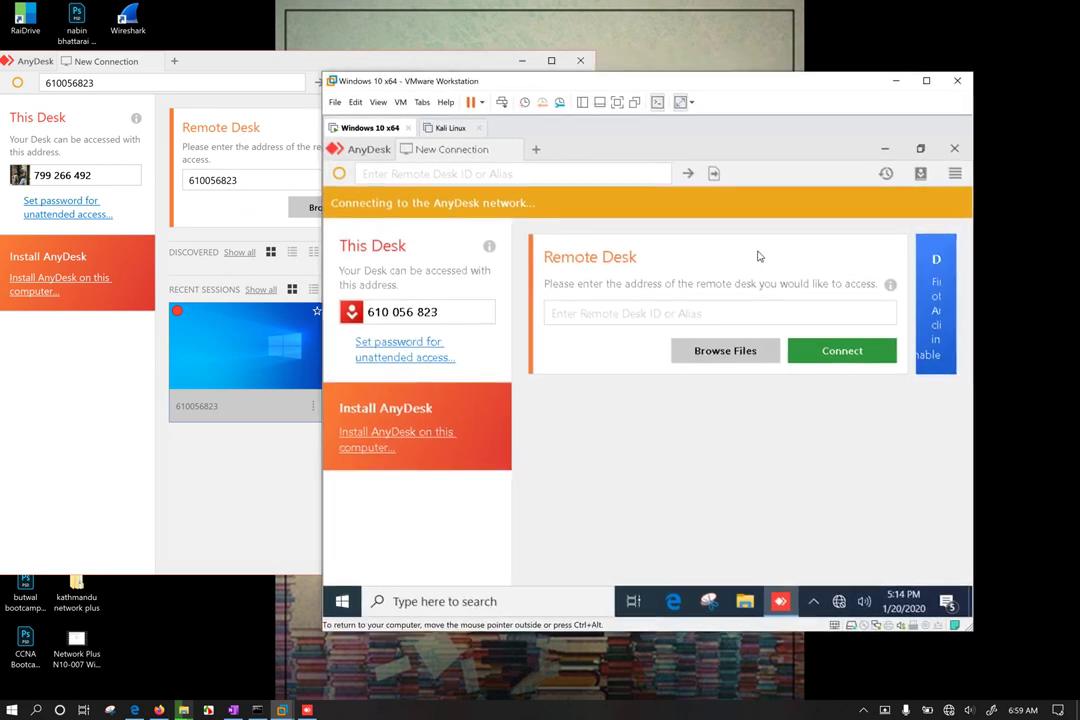
left_click(841, 604)
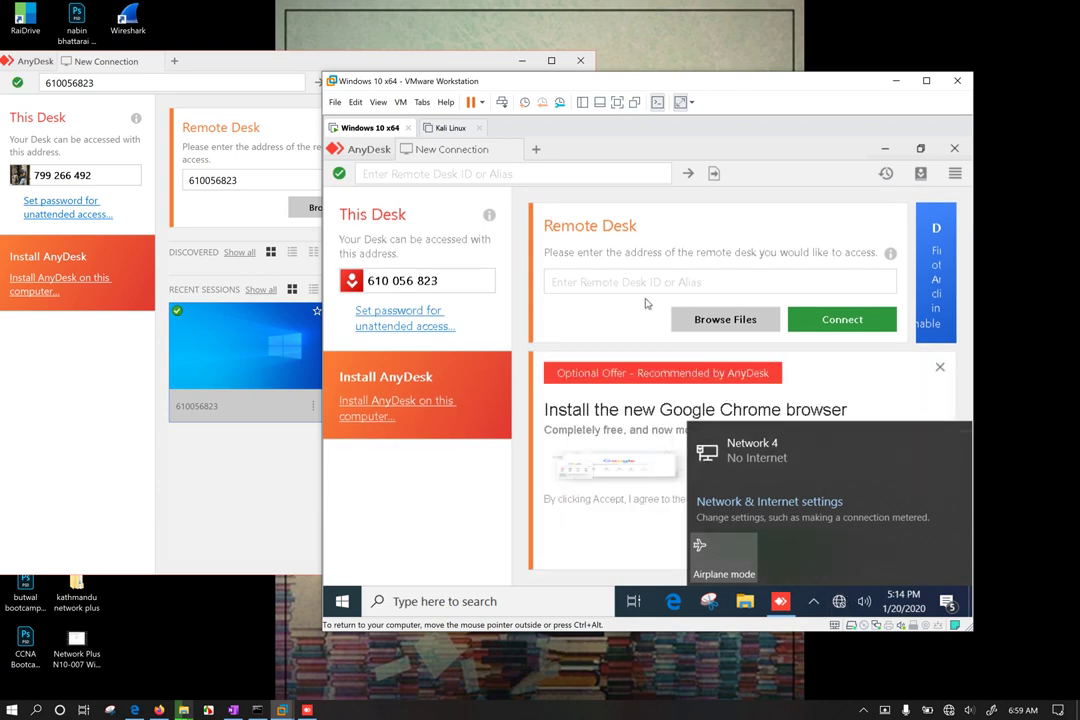
left_click(240, 210)
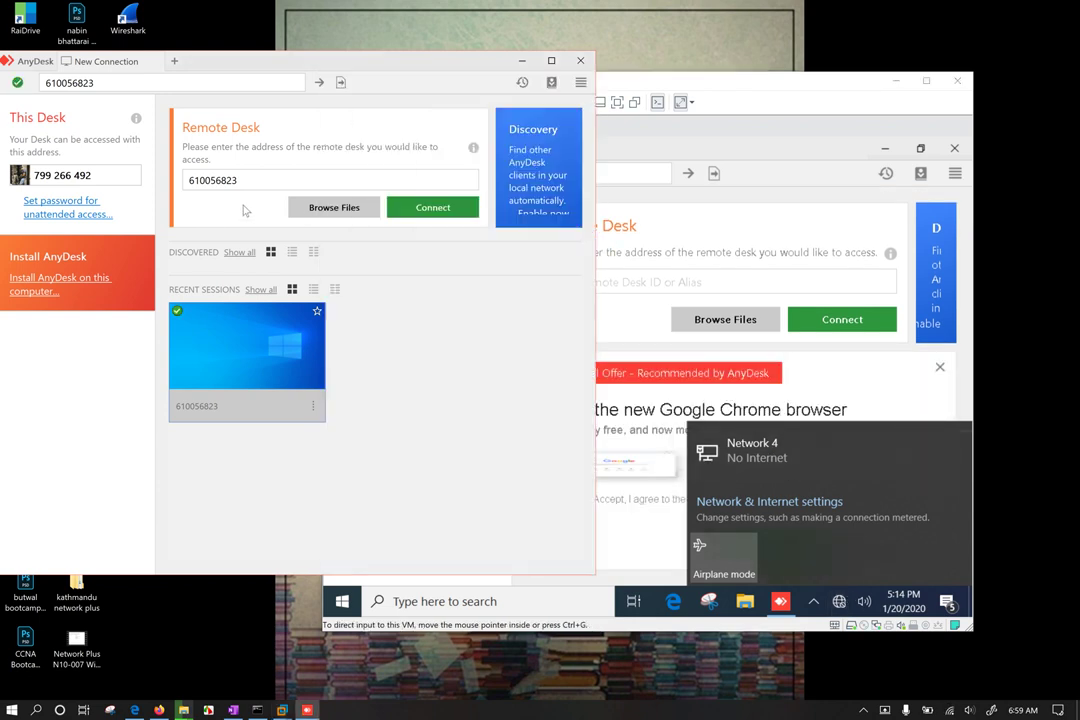
left_click(320, 209)
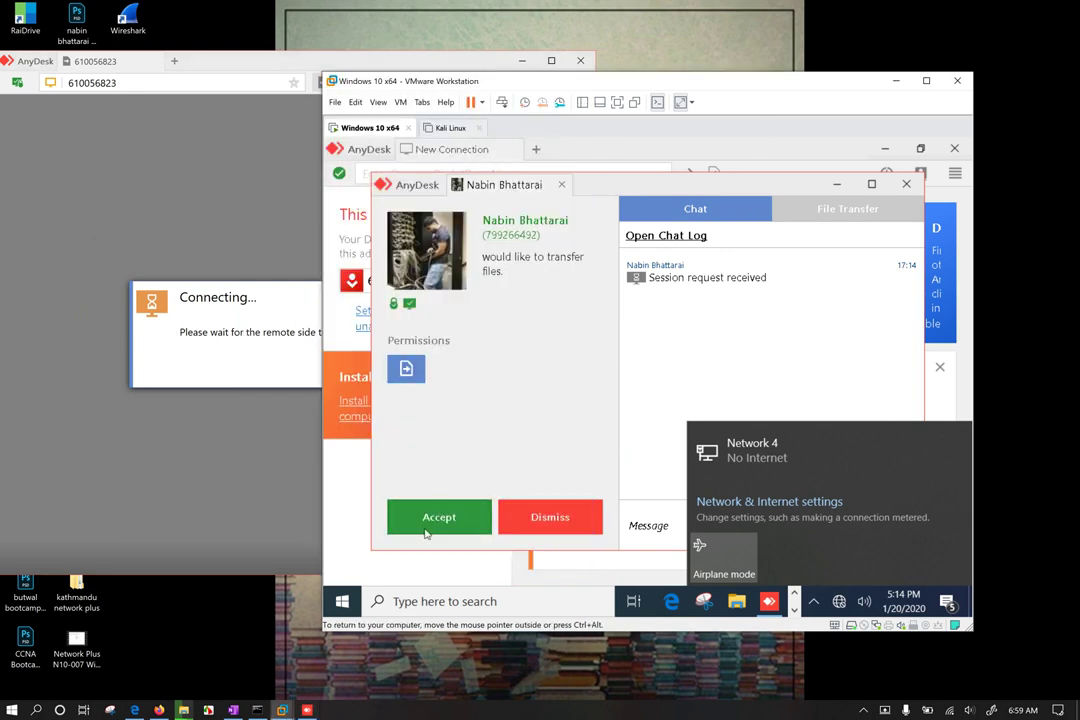
Step: Accept the incoming file transfer request and maximize the file-transfer window
left_click(427, 528)
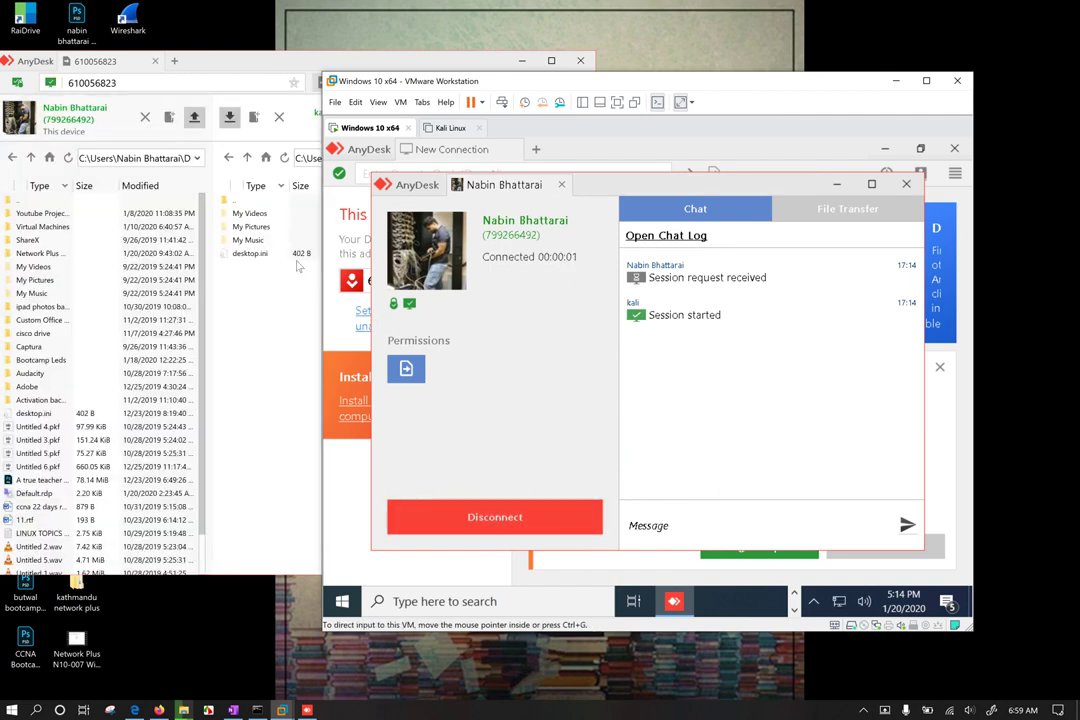
left_click(230, 63)
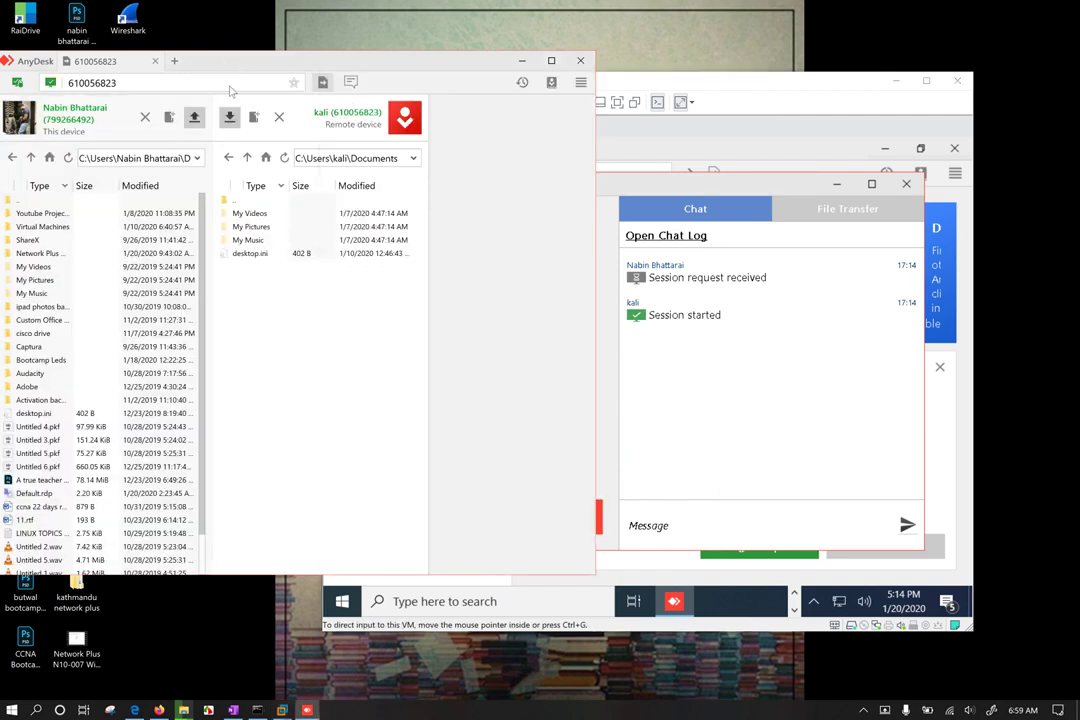
left_click(551, 60)
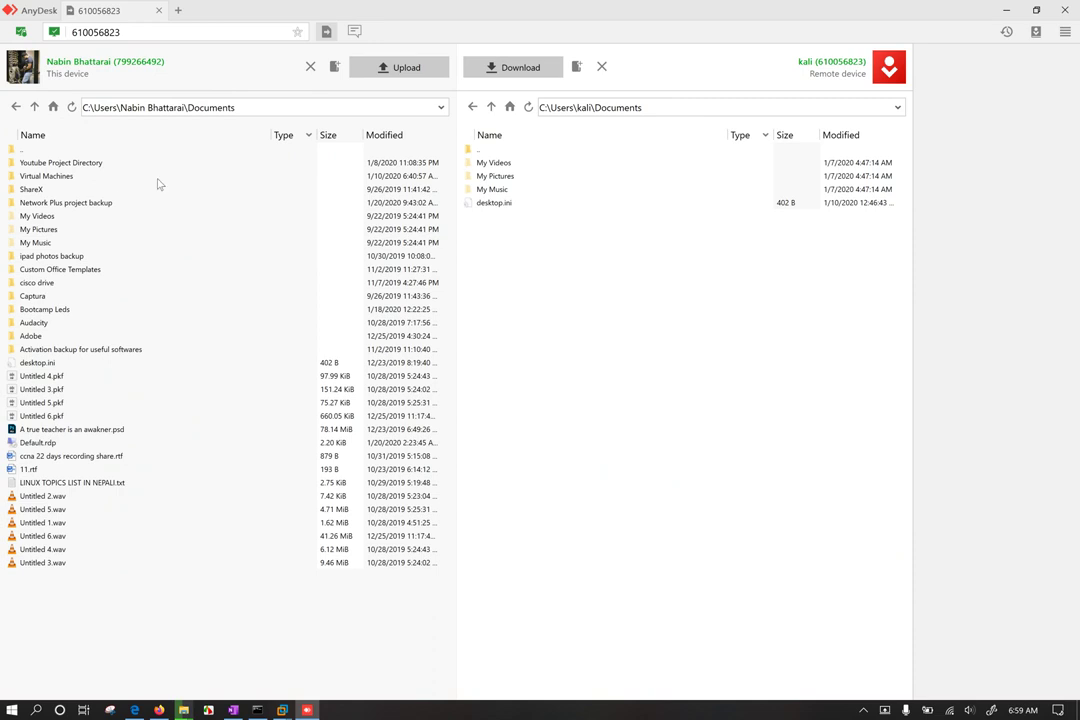
left_click(585, 319)
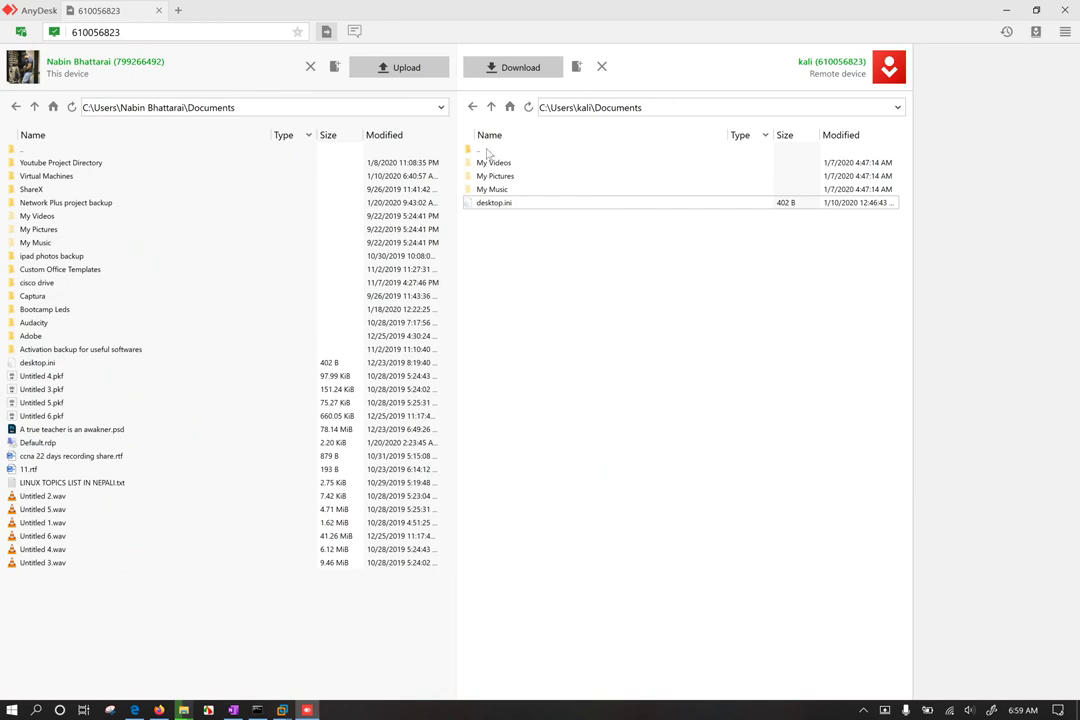
Step: Navigate the remote pane from Documents up to C:\Users, then into kali\Desktop
left_click(491, 107)
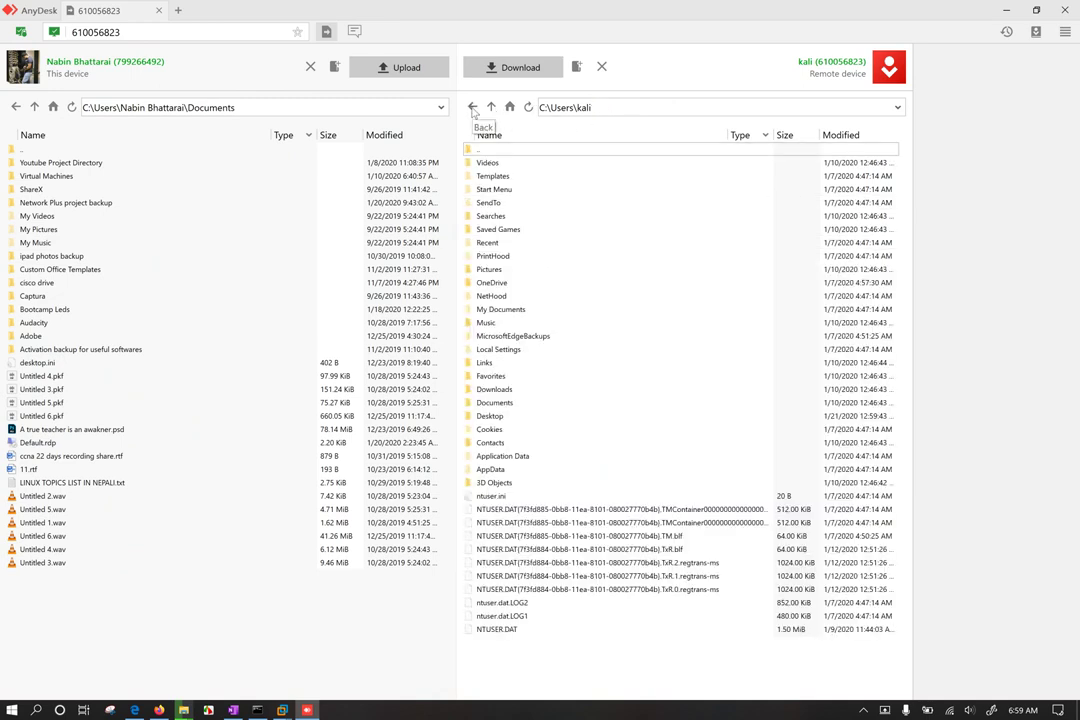
left_click(473, 109)
left_click(491, 107)
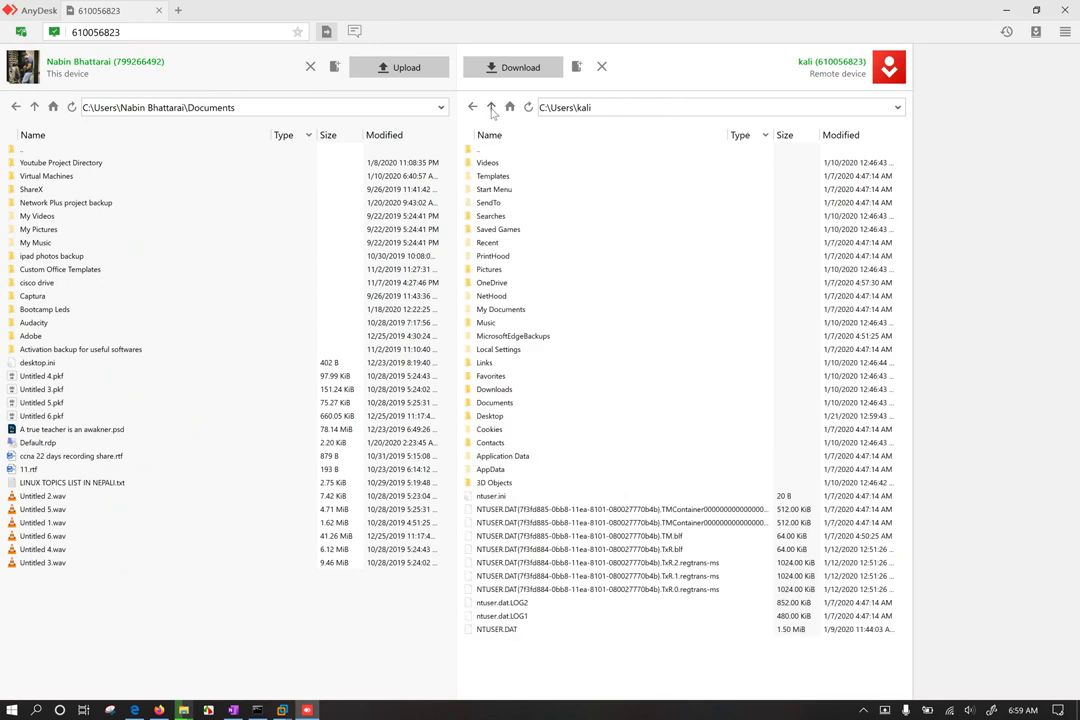
left_click(491, 107)
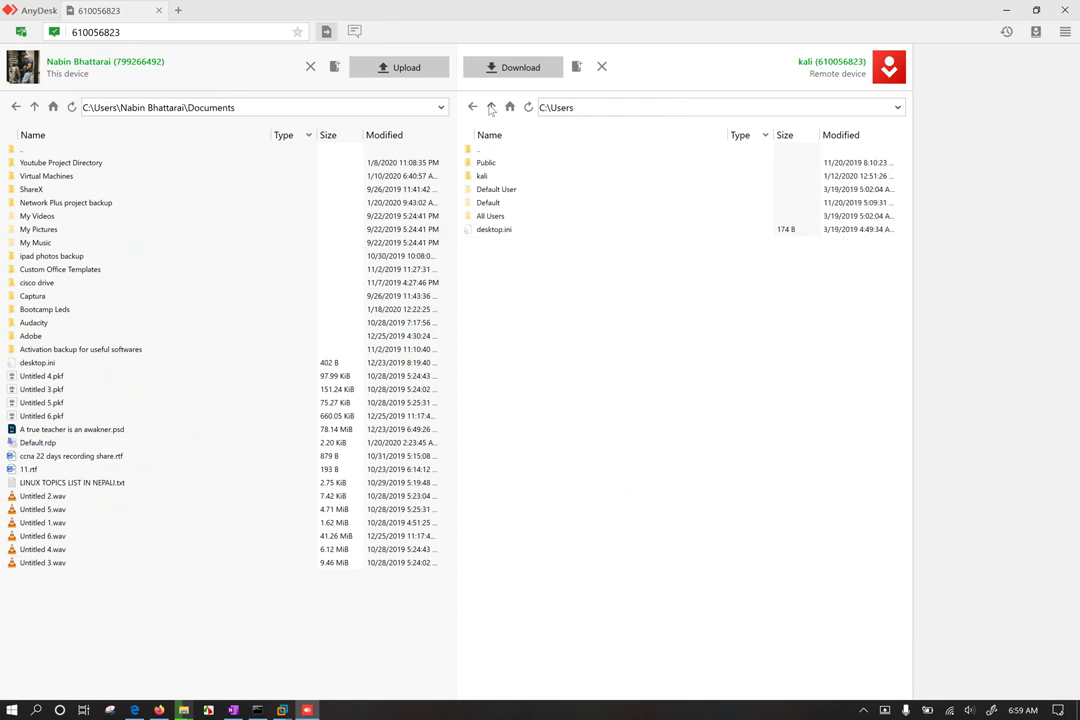
double_click(484, 175)
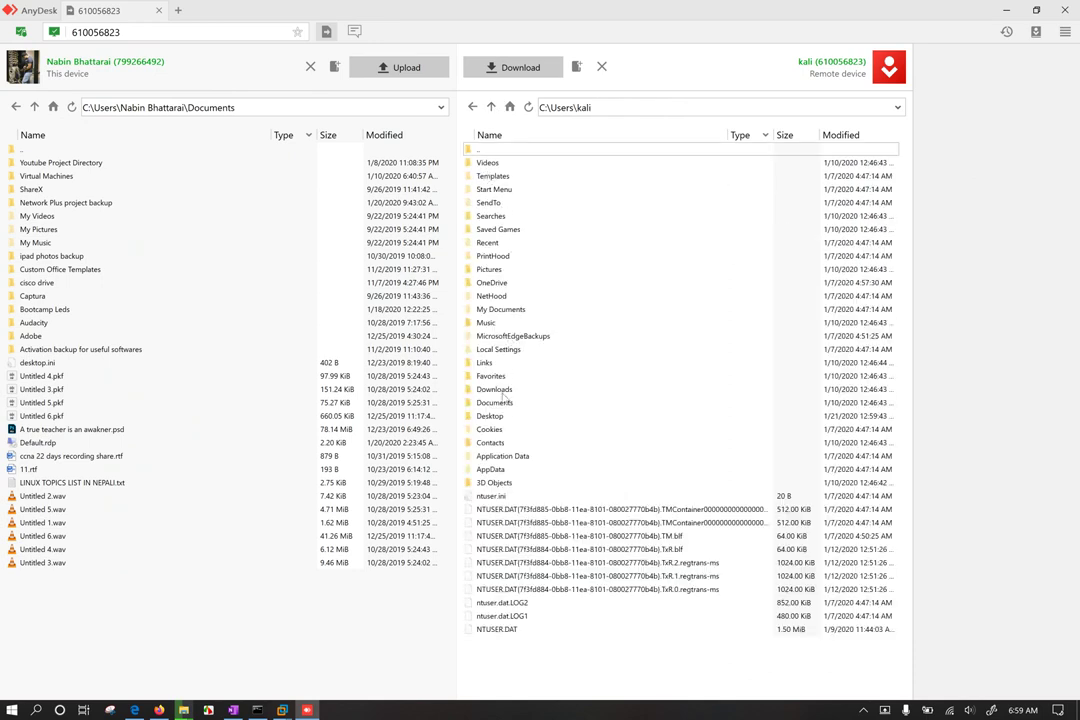
double_click(505, 417)
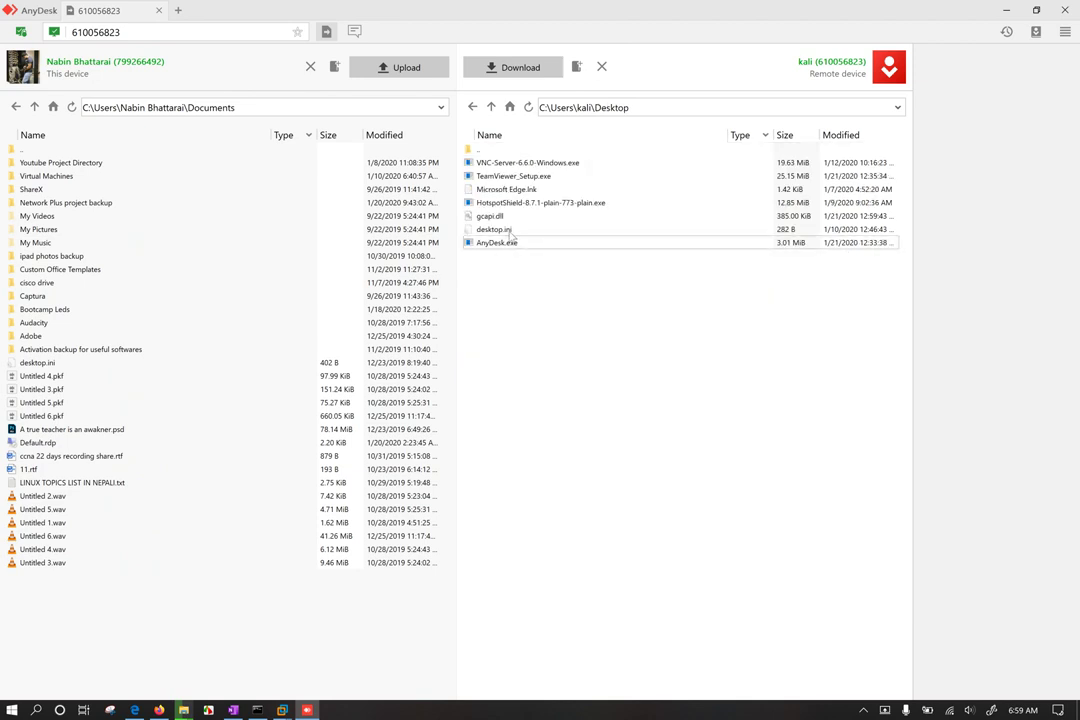
Step: Select VNC-Server-6.6.0-Windows.exe on the remote Desktop and request its deletion
left_click(510, 218)
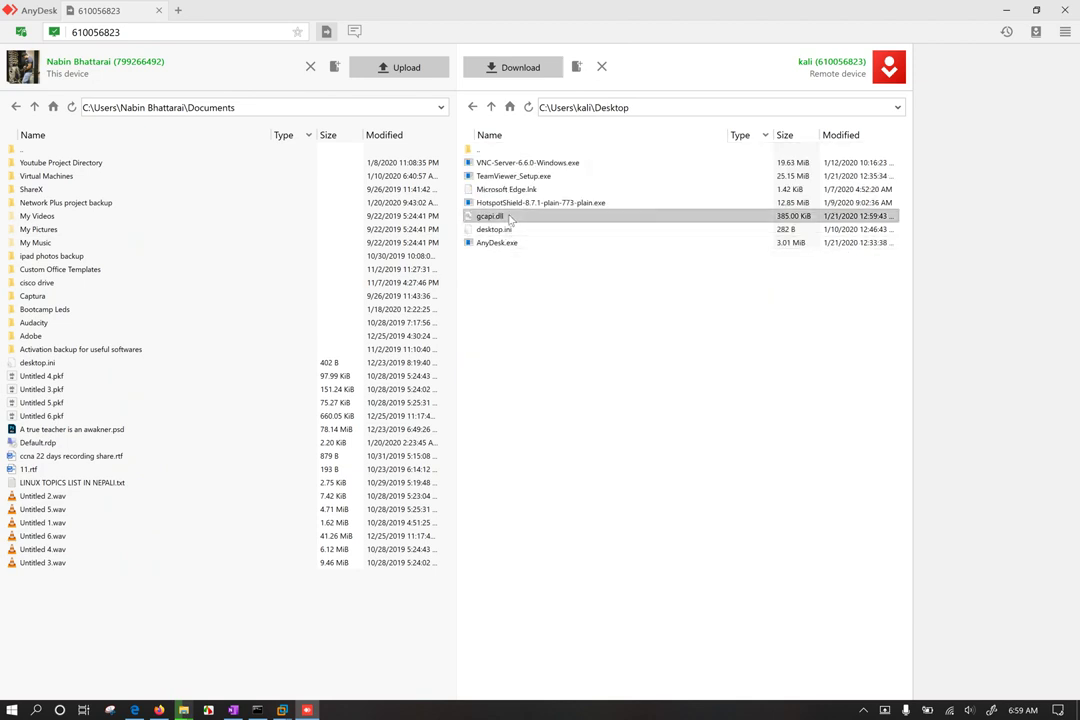
left_click(530, 164)
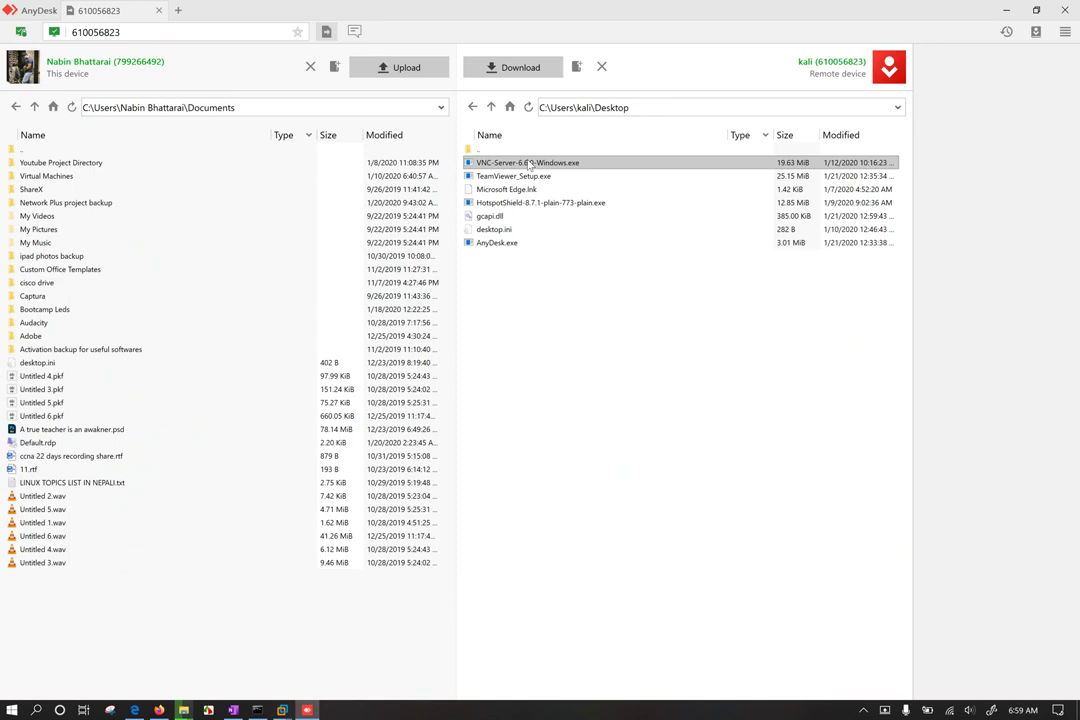
key("Delete")
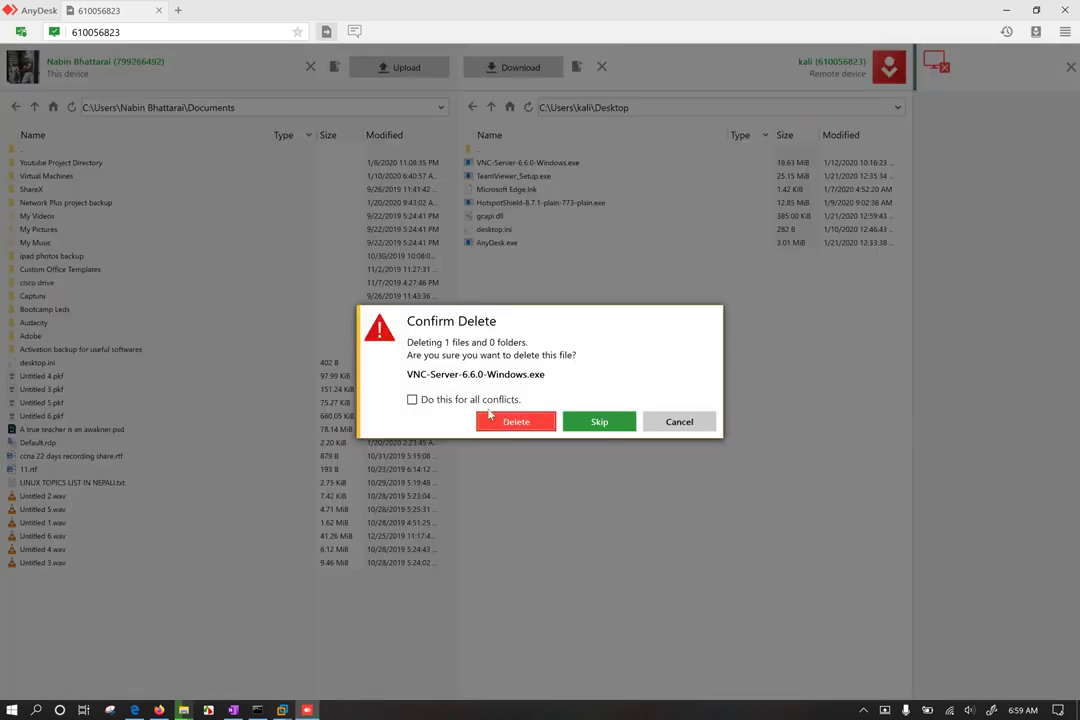
Step: Confirm deleting VNC-Server-6.6.0-Windows.exe for all conflicts, then bring the Windows 10 VM forward
left_click(488, 402)
left_click(520, 425)
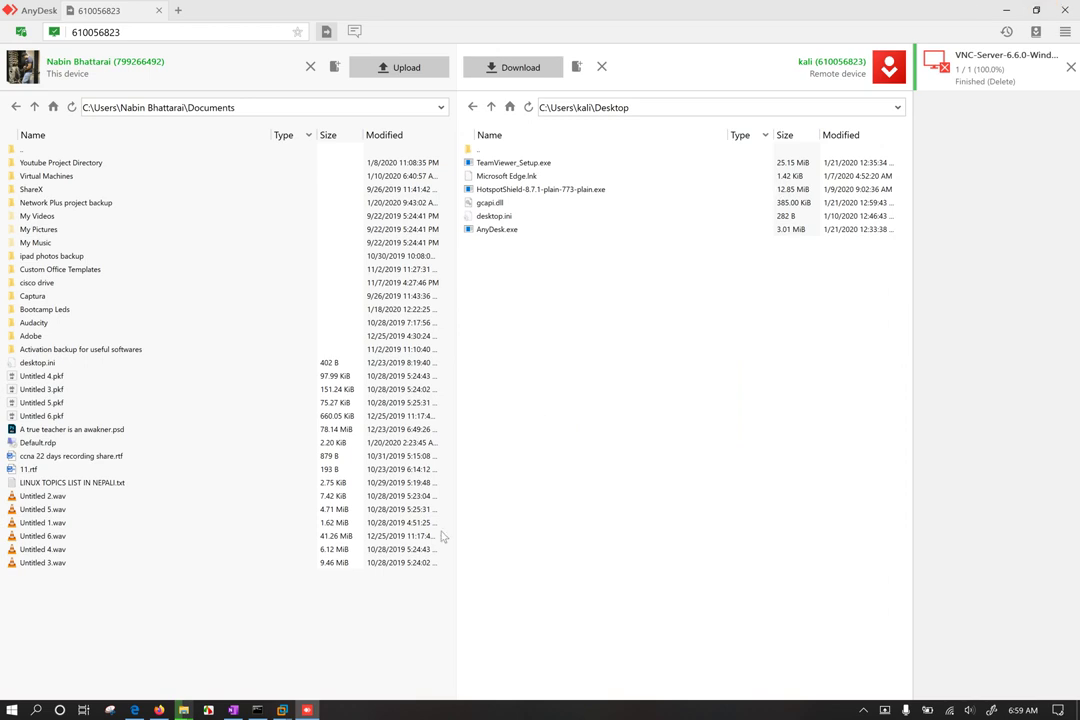
mouse_move(282, 709)
left_click(207, 639)
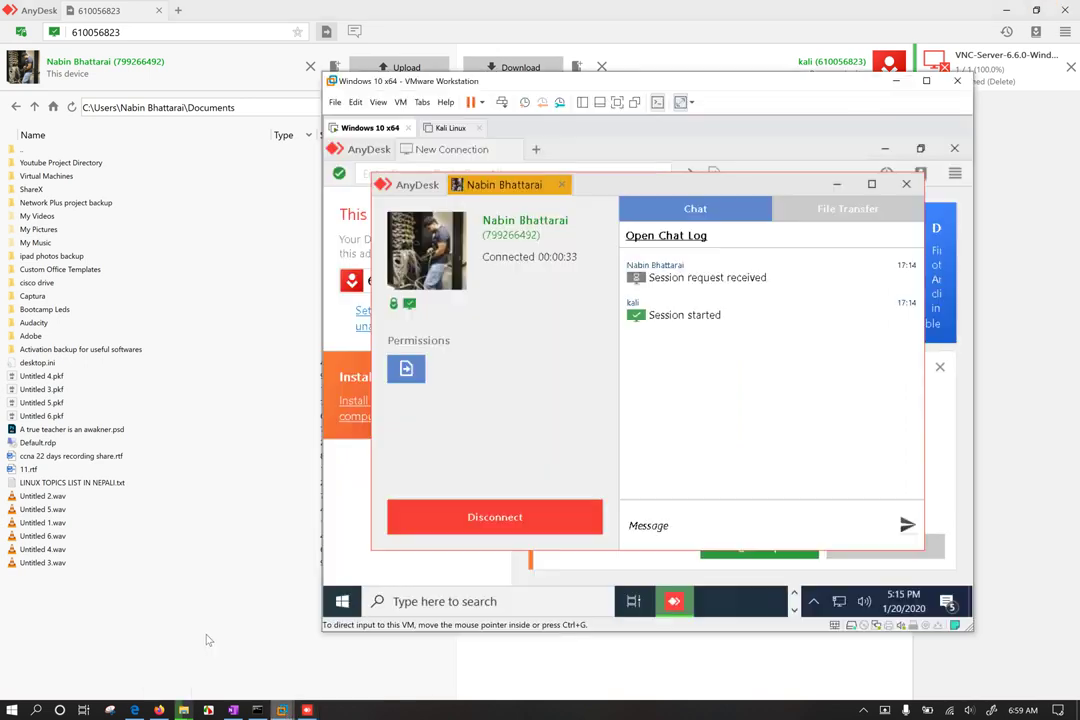
Step: Hide the VM's AnyDesk windows and rearrange the VM and AnyDesk windows to uncover file panes
left_click(865, 186)
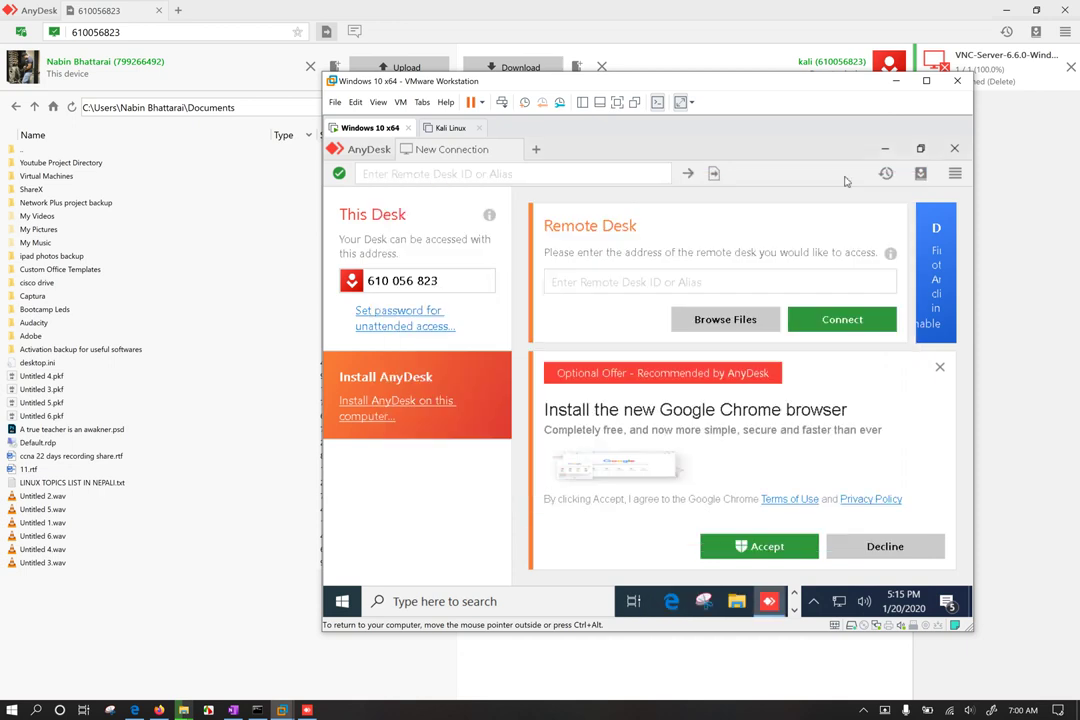
left_click(886, 150)
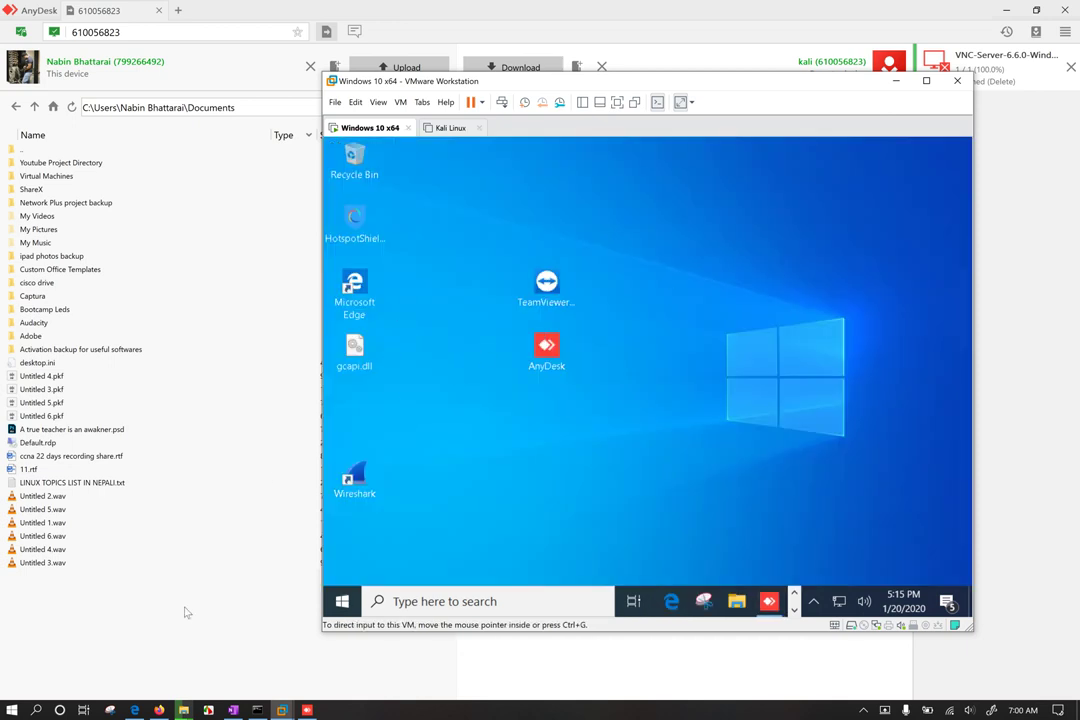
left_click_drag(503, 80, 978, 107)
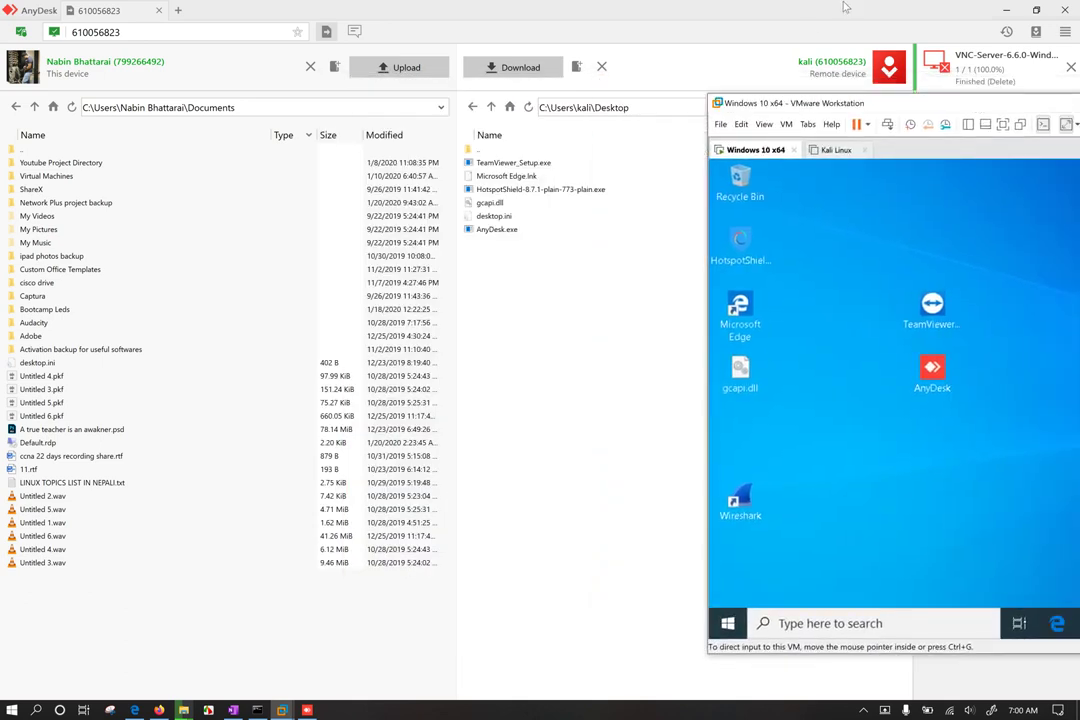
left_click_drag(800, 14, 330, 85)
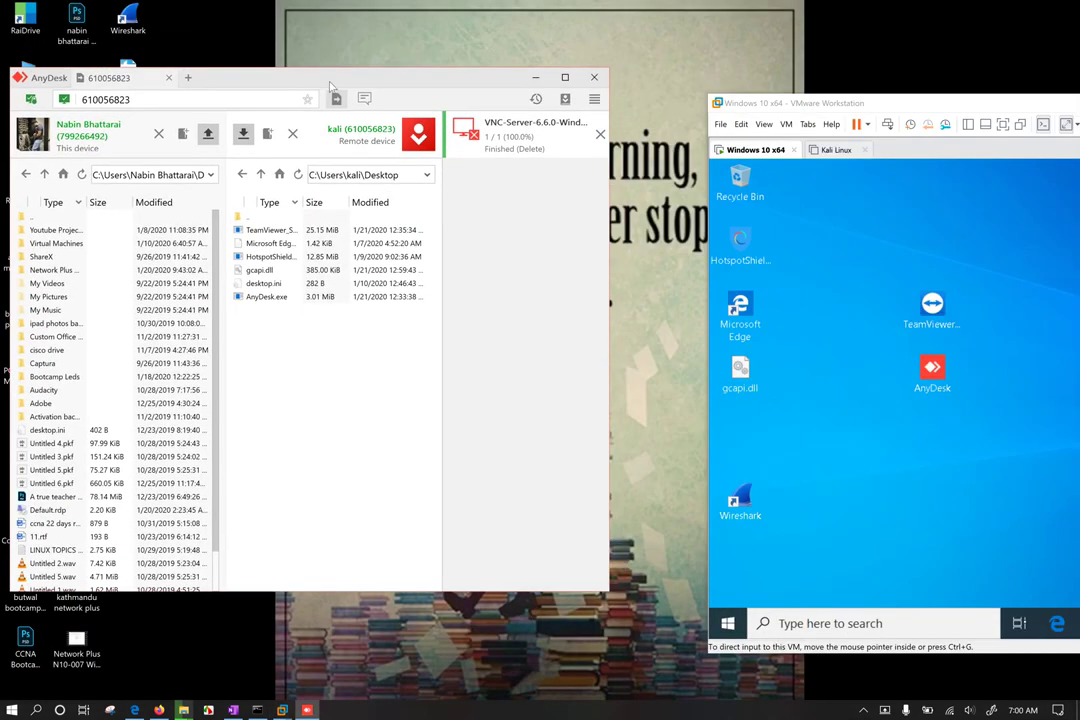
Step: Attempt to delete gcapi.dll from the remote Desktop; the deletion fails
right_click(260, 270)
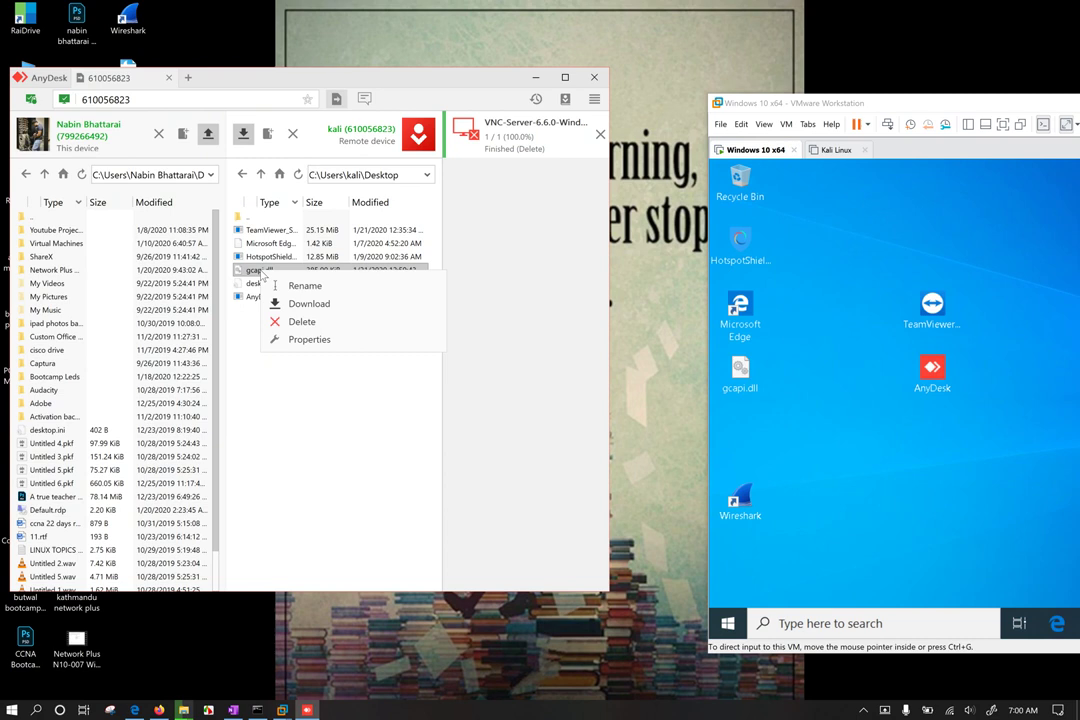
left_click(303, 322)
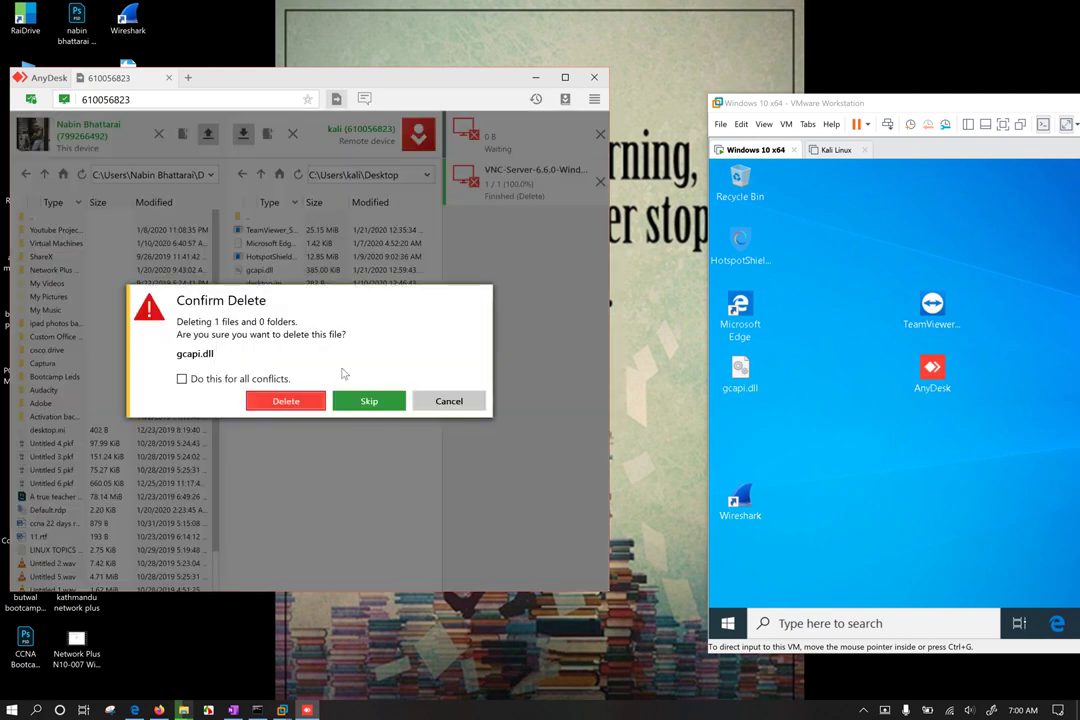
left_click(318, 401)
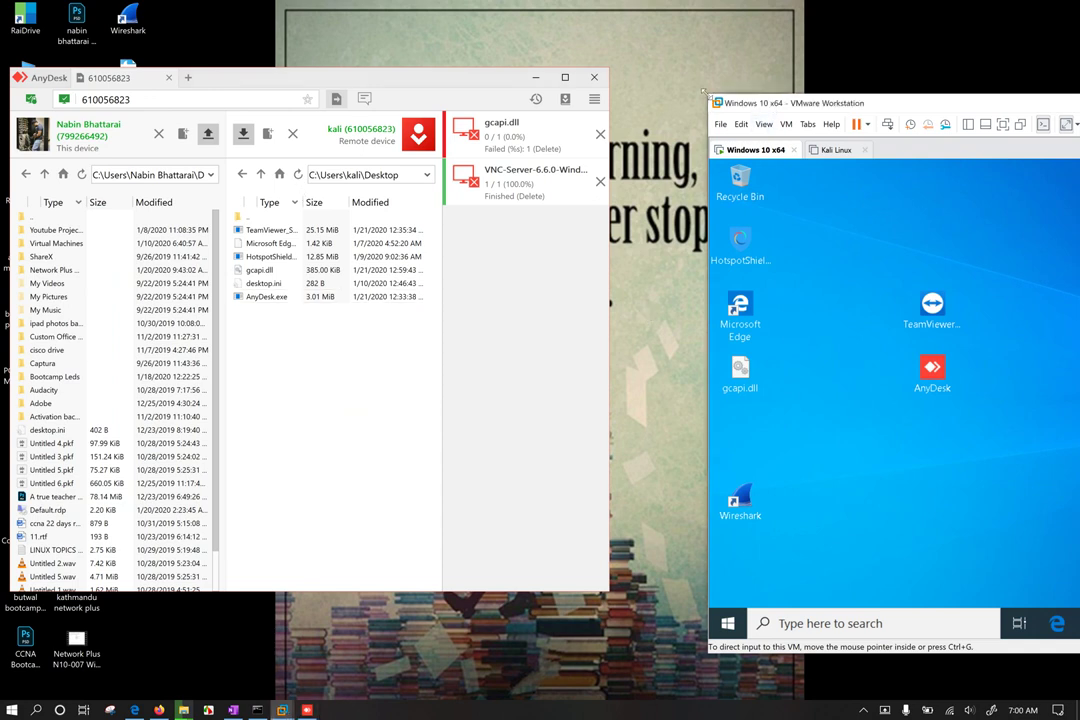
left_click_drag(703, 96, 541, 36)
left_click(515, 236)
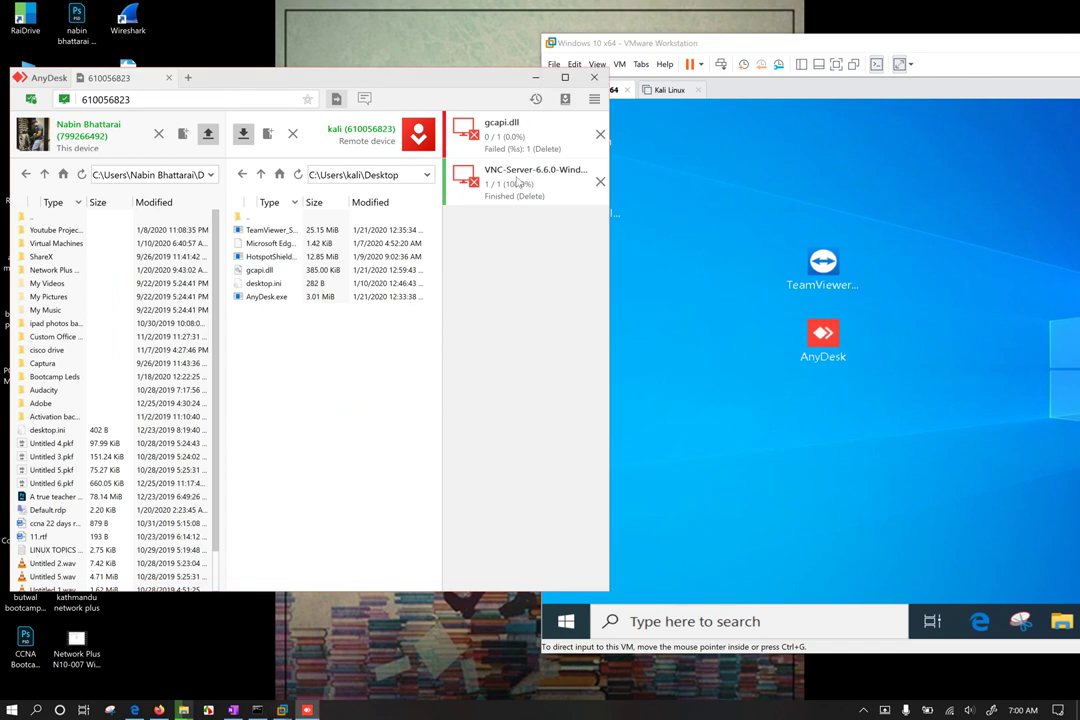
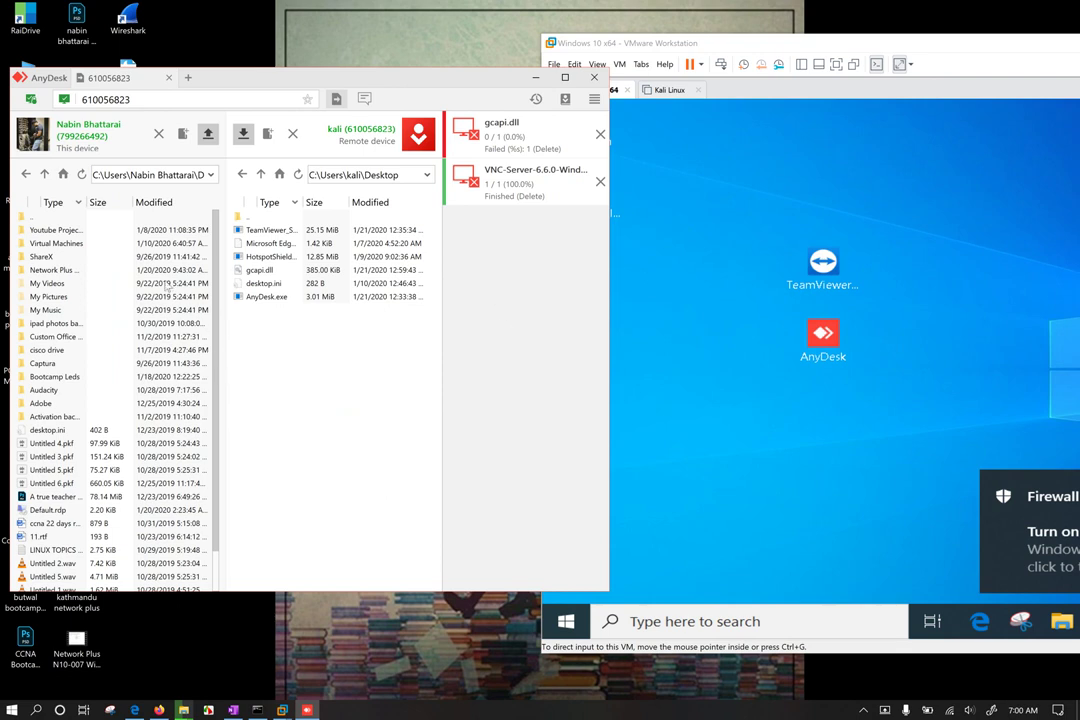
Step: Clear the failed gcapi.dll and finished VNC-Server transfer entries and open the Recordings list
left_click(600, 133)
left_click(600, 133)
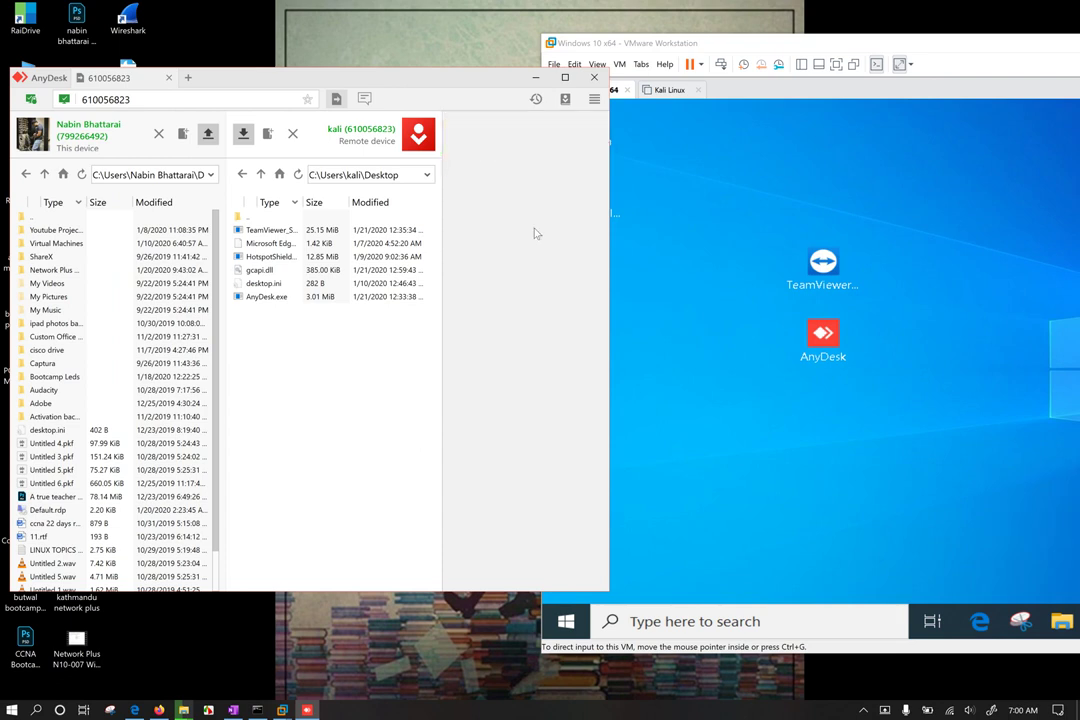
left_click(536, 100)
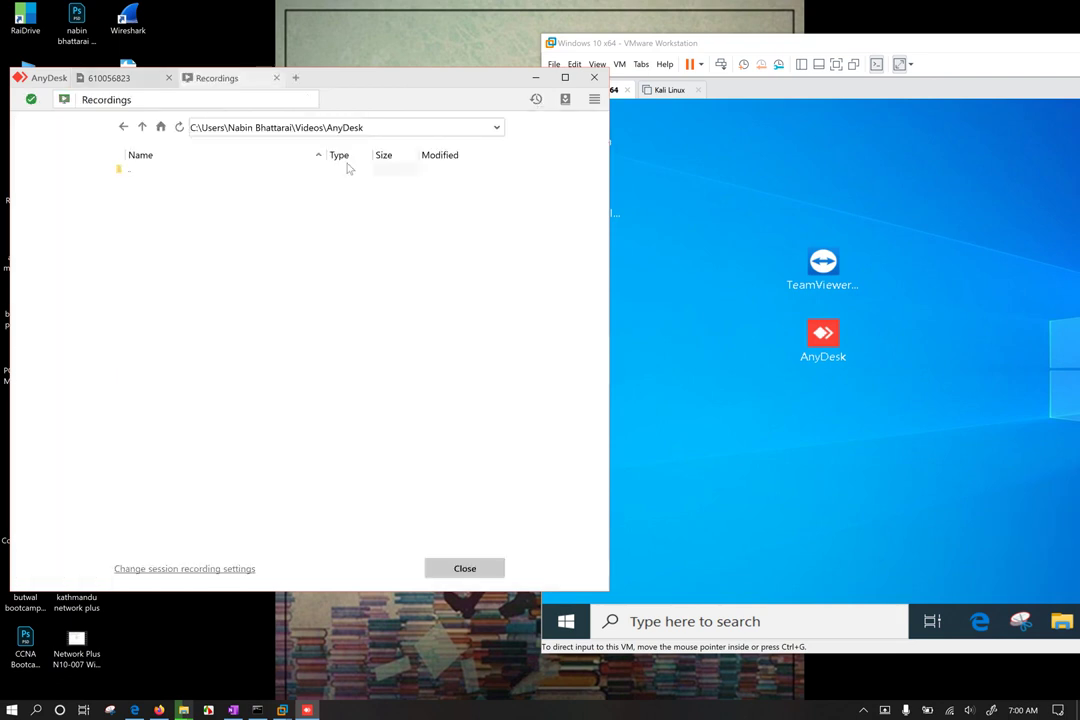
Step: Return to the session's file transfer view and select Untitled 2.wav in the local list
left_click(108, 78)
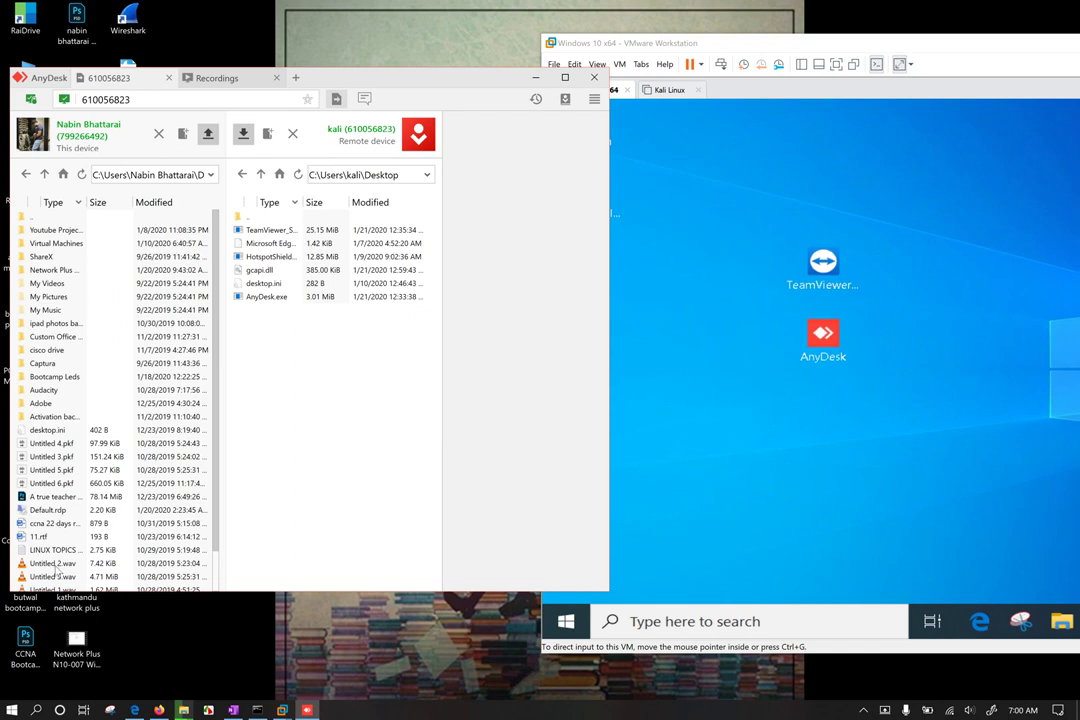
left_click(57, 567)
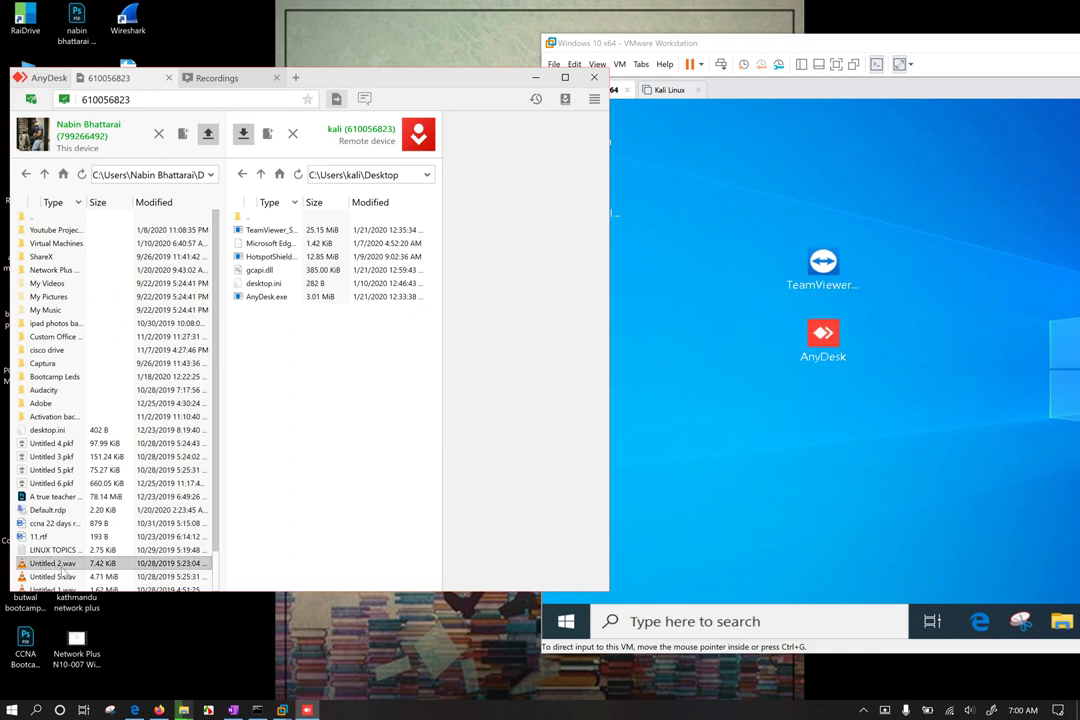
scroll(85, 506, "down", 1)
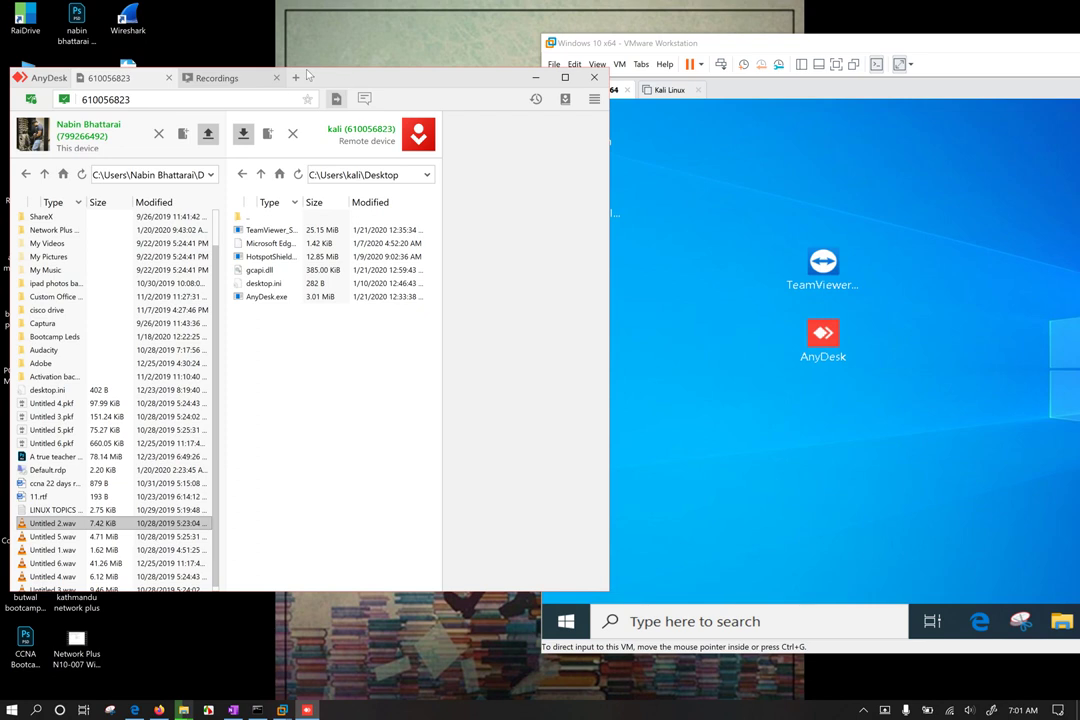
Step: Maximize the AnyDesk window and open the local cisco drive folder
double_click(346, 80)
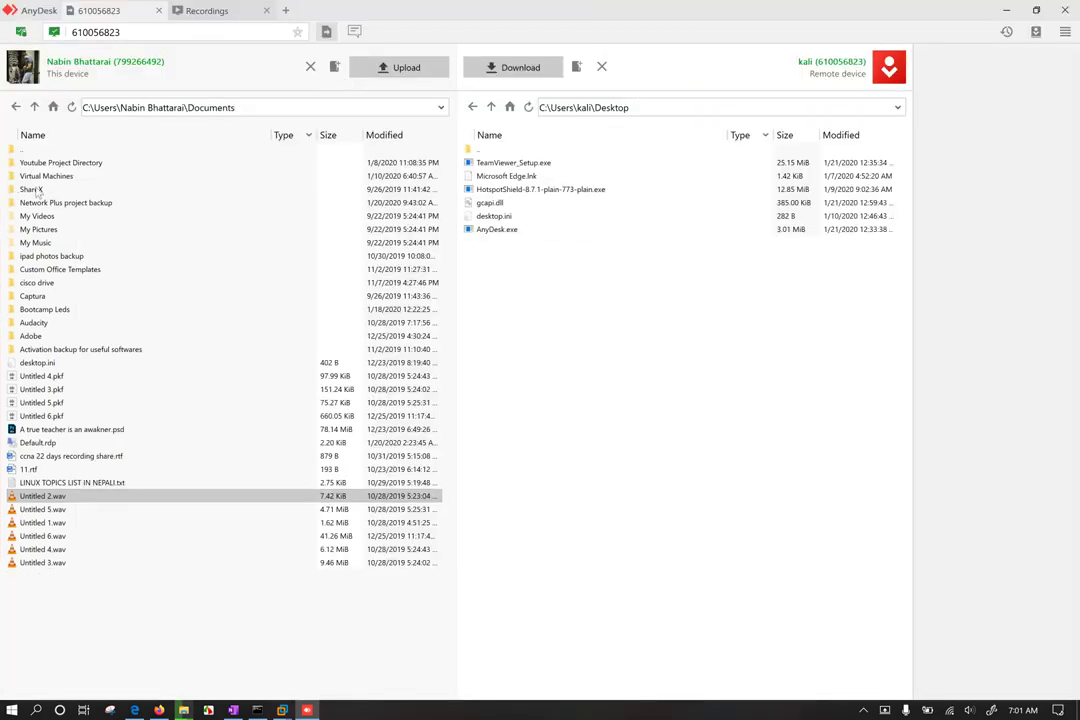
left_click(43, 285)
double_click(43, 285)
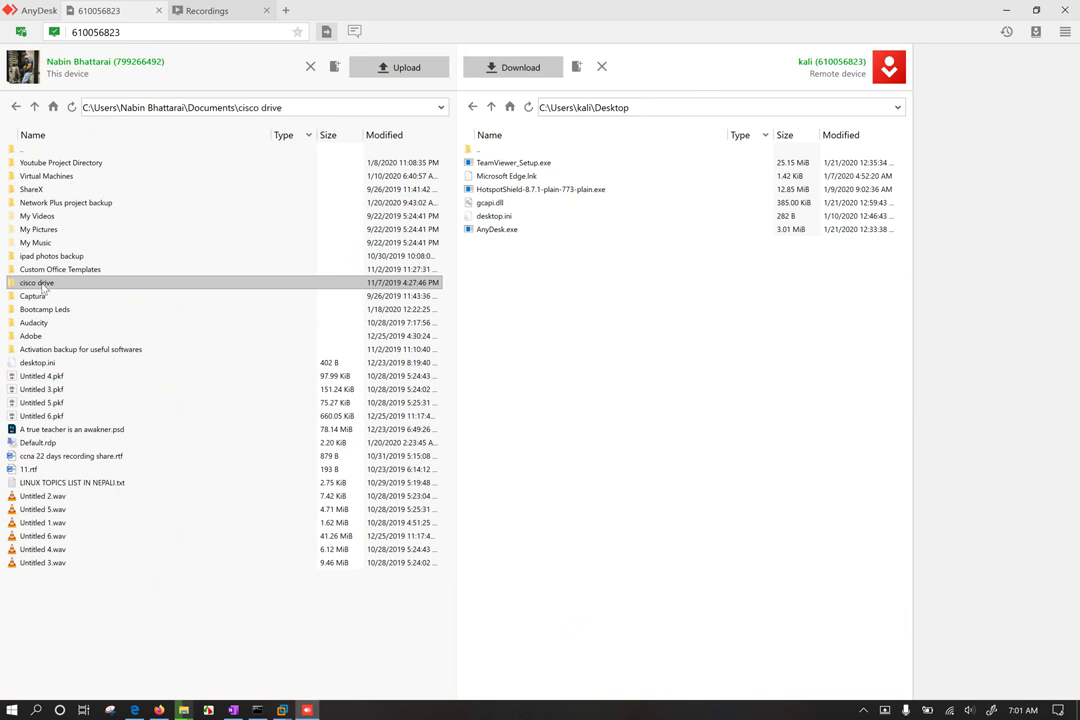
Step: Upload New CCNA 200-301 Official Cert Guide.pdf to the remote Desktop, then return to local Documents
left_click(150, 232)
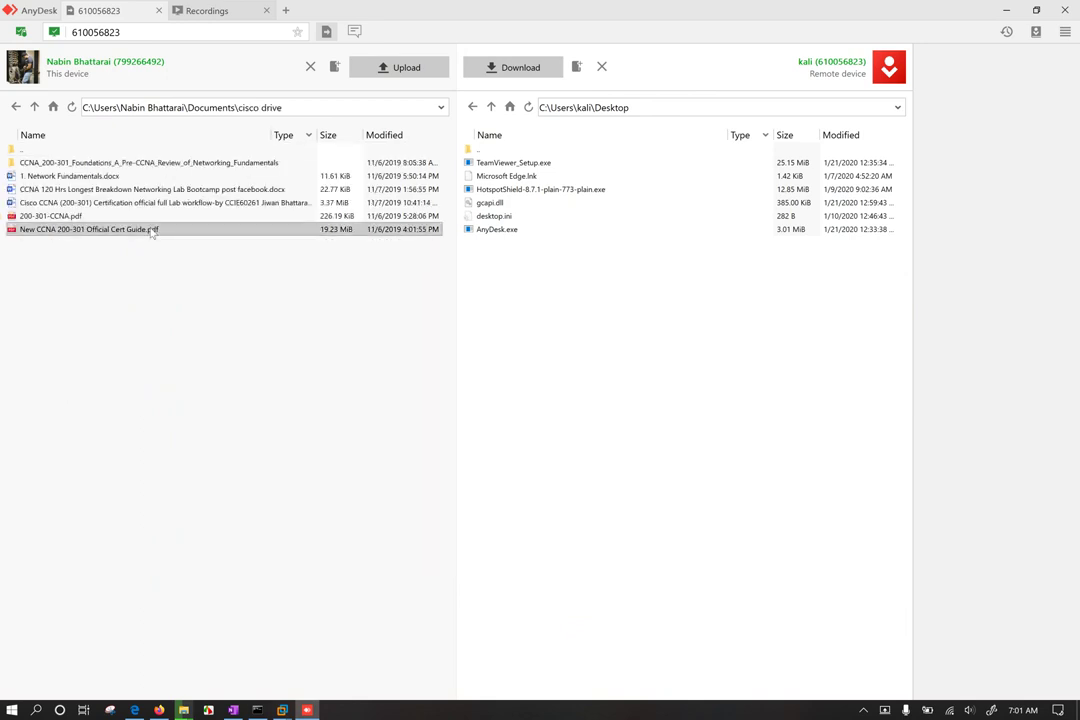
right_click(150, 232)
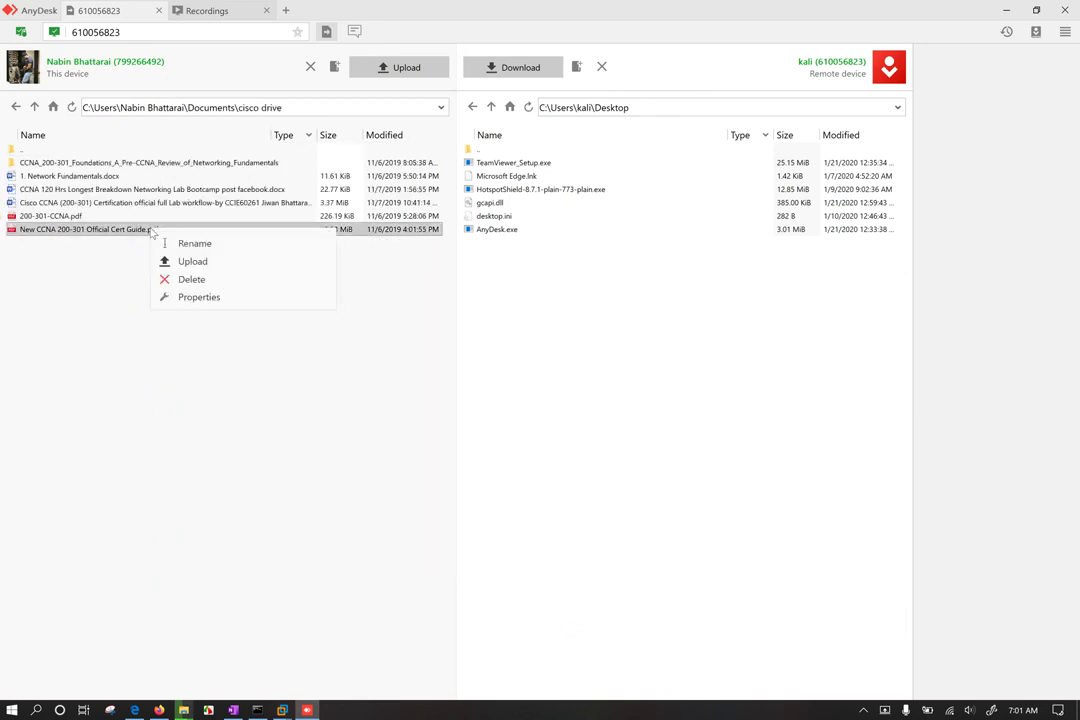
left_click(200, 263)
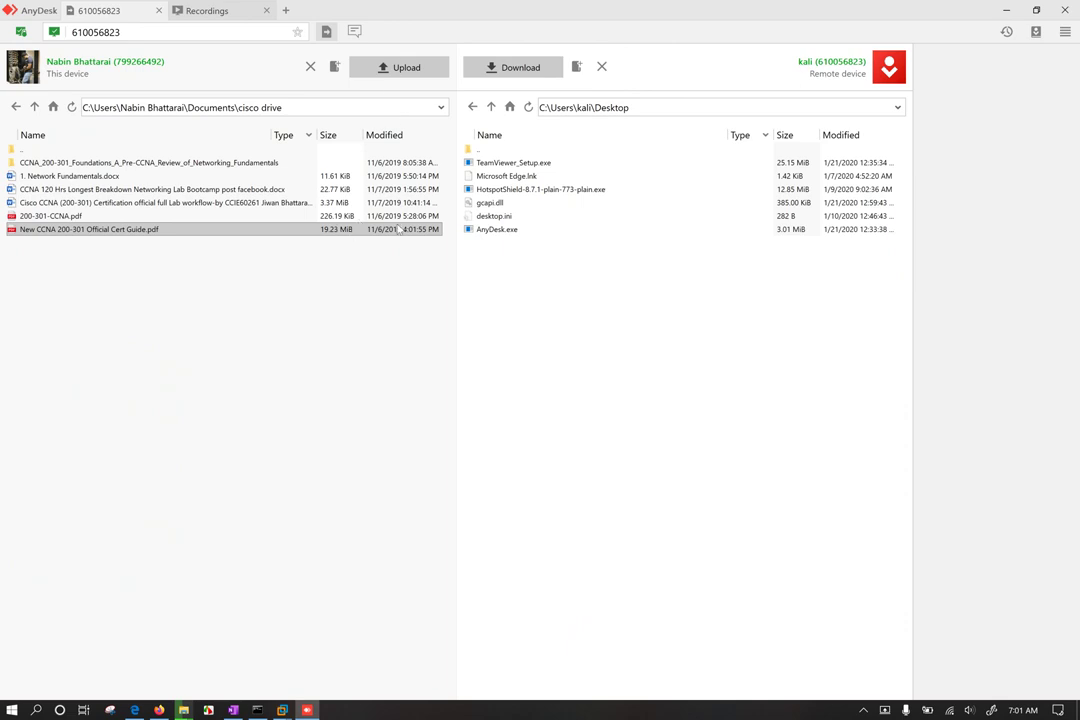
left_click(645, 331)
left_click(78, 230)
left_click(412, 70)
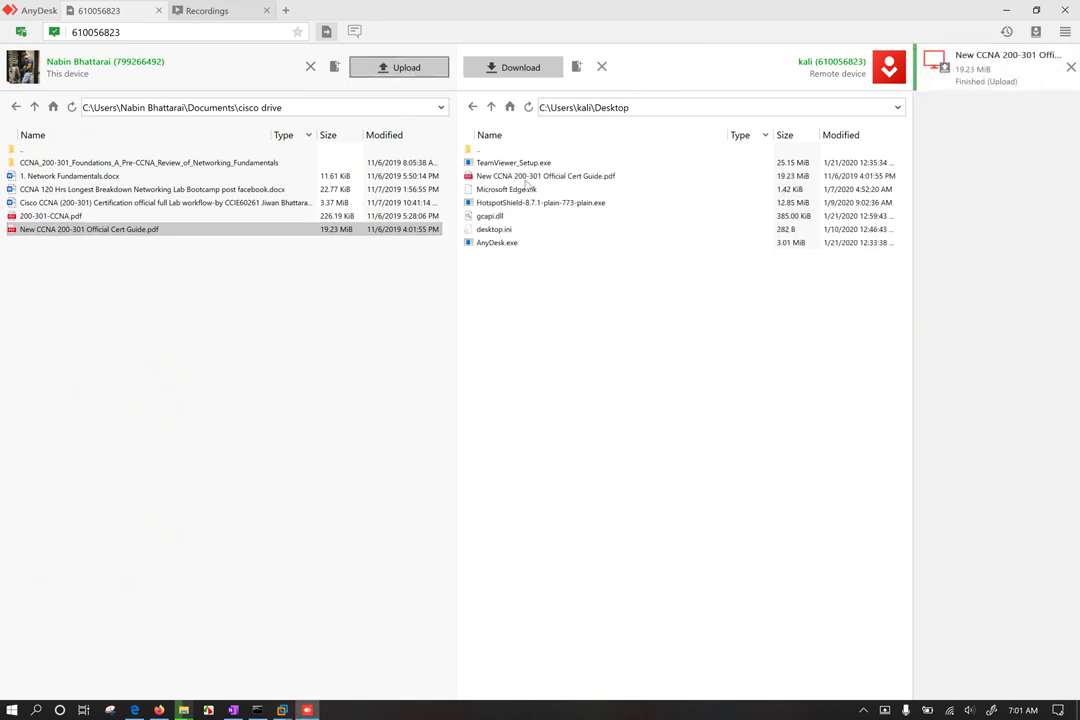
left_click(532, 177)
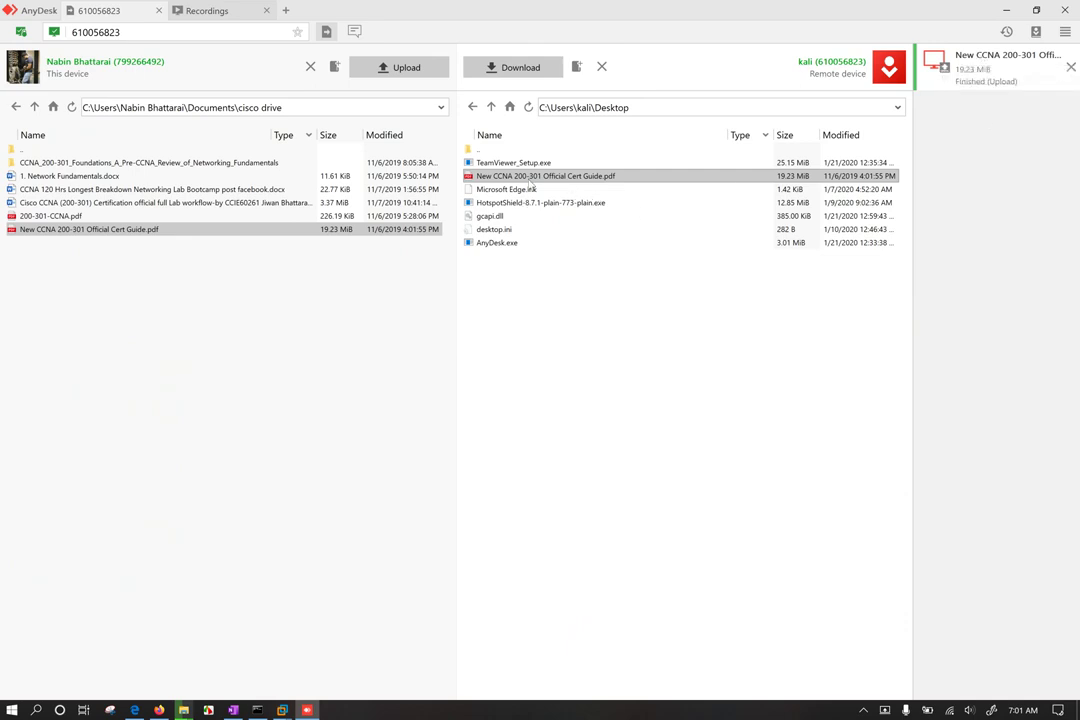
left_click(113, 388)
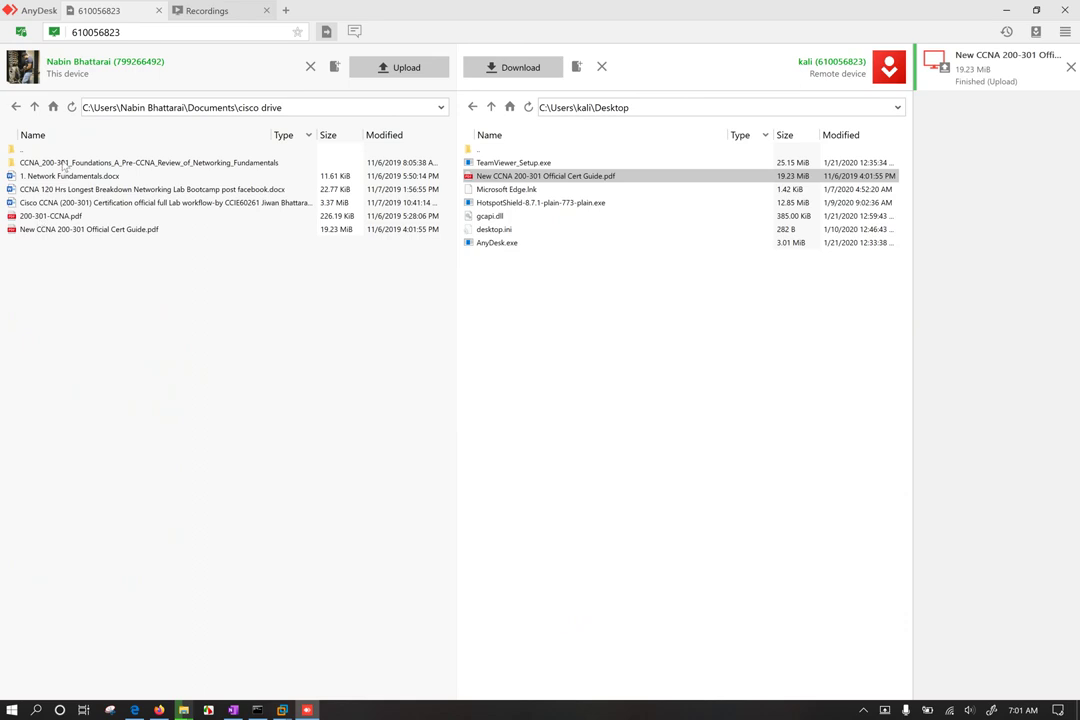
left_click(34, 107)
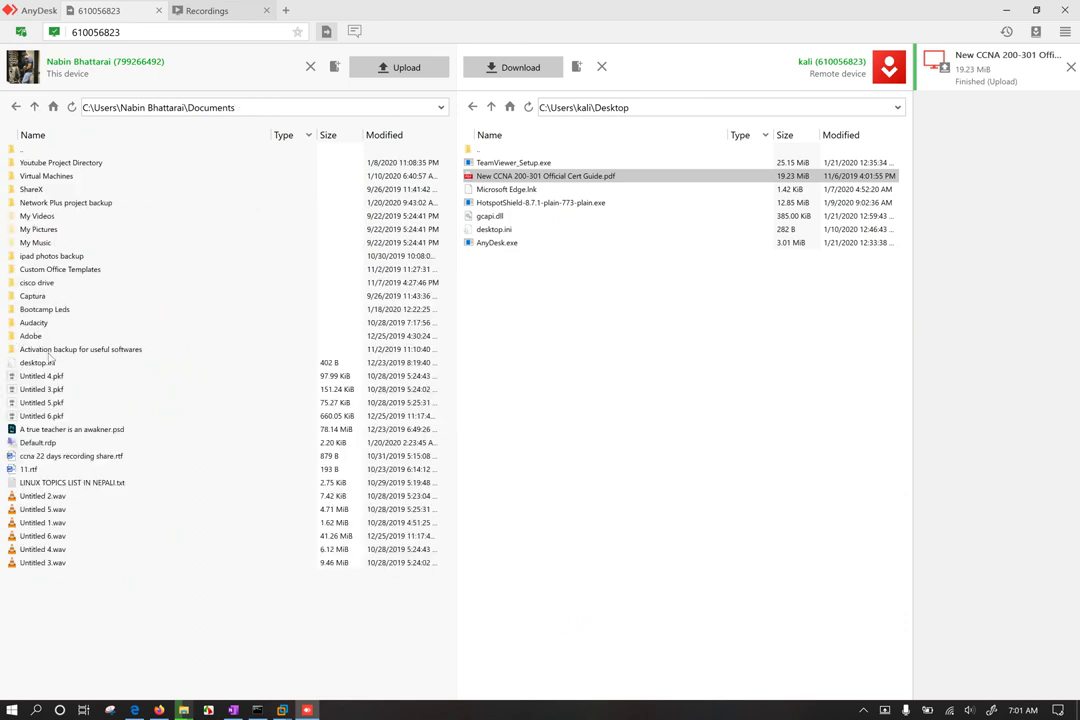
Step: Upload Untitled 4.pkf to the remote Desktop and Untitled 5.pkf to remote Documents
left_click(48, 378)
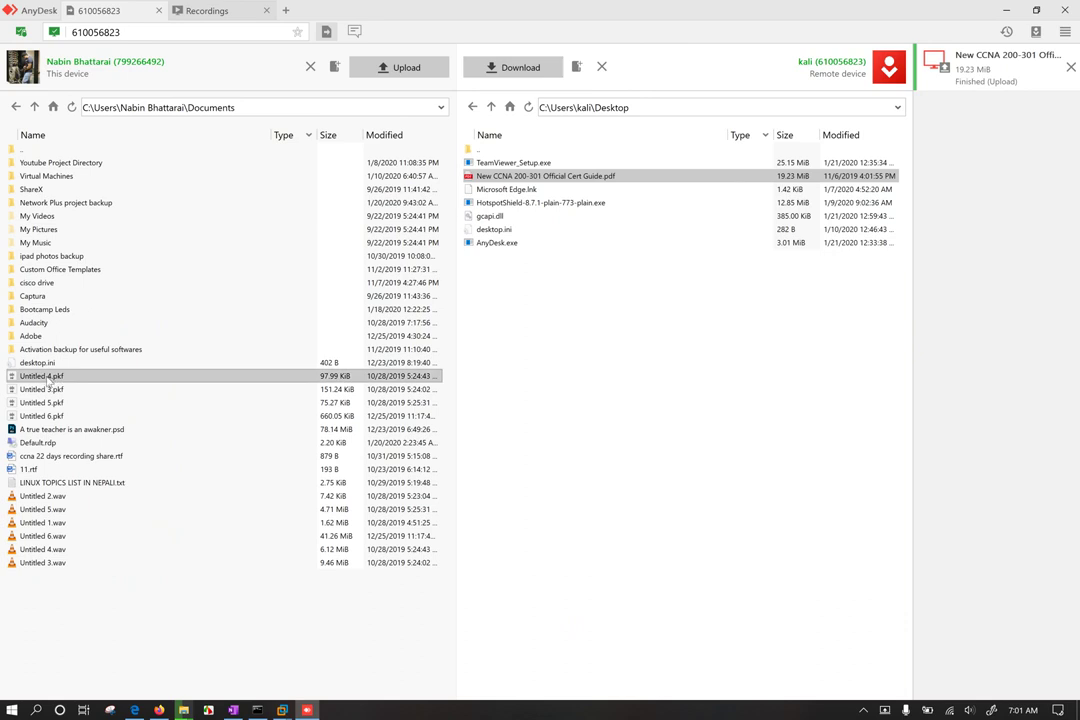
left_click(397, 67)
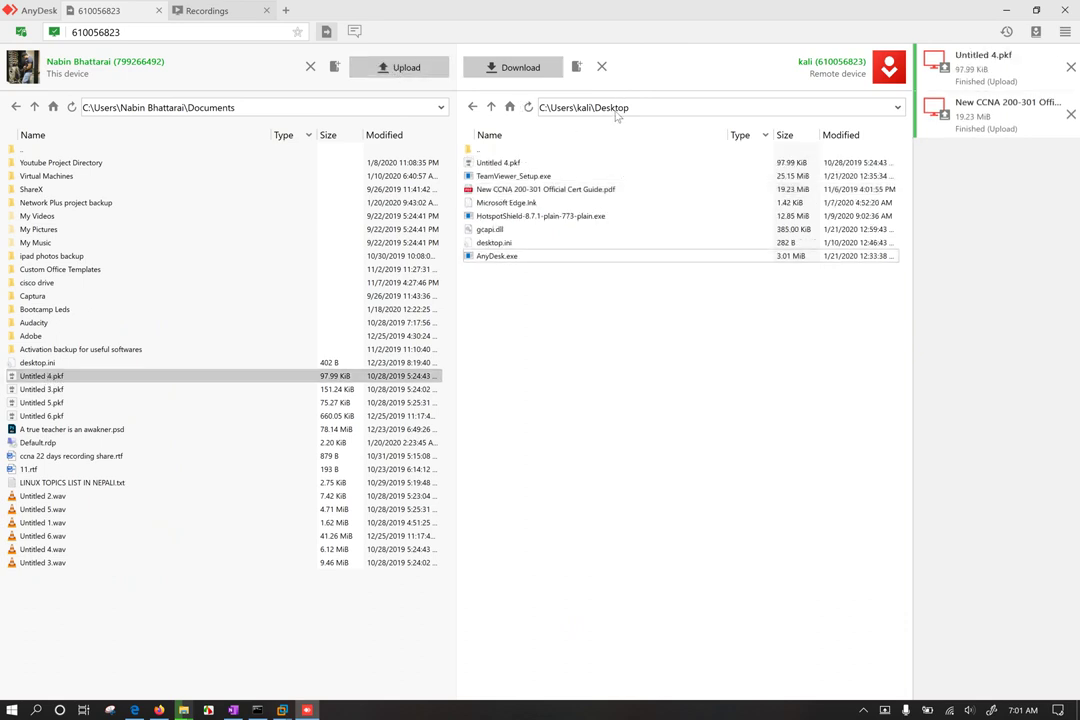
left_click(510, 107)
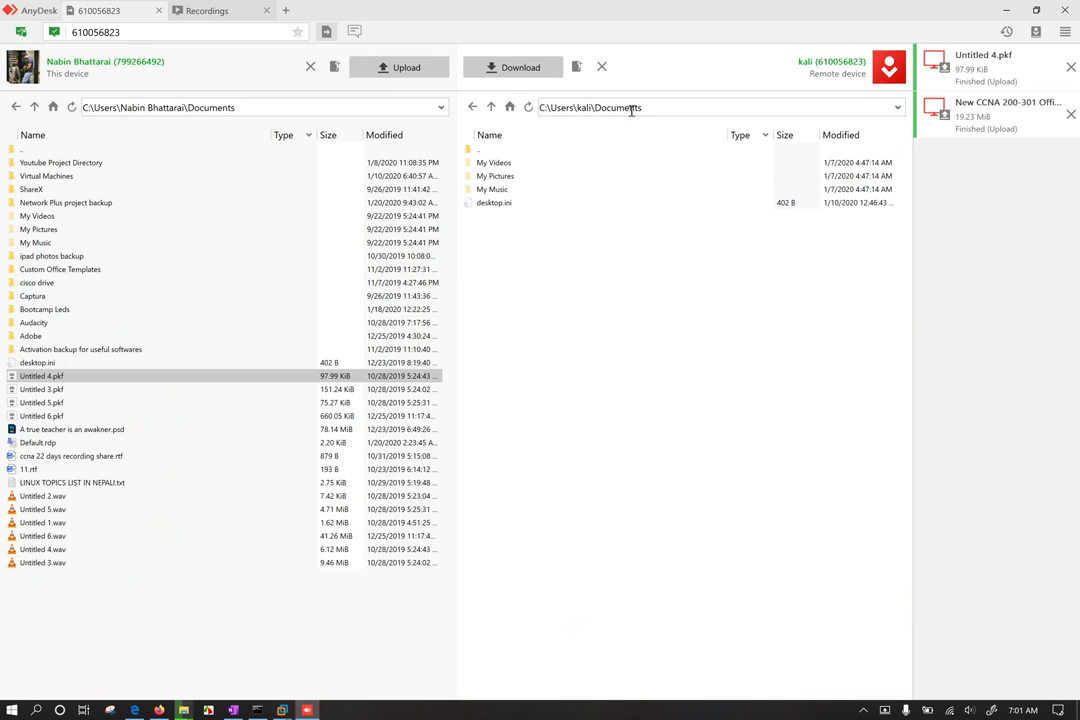
left_click(55, 403)
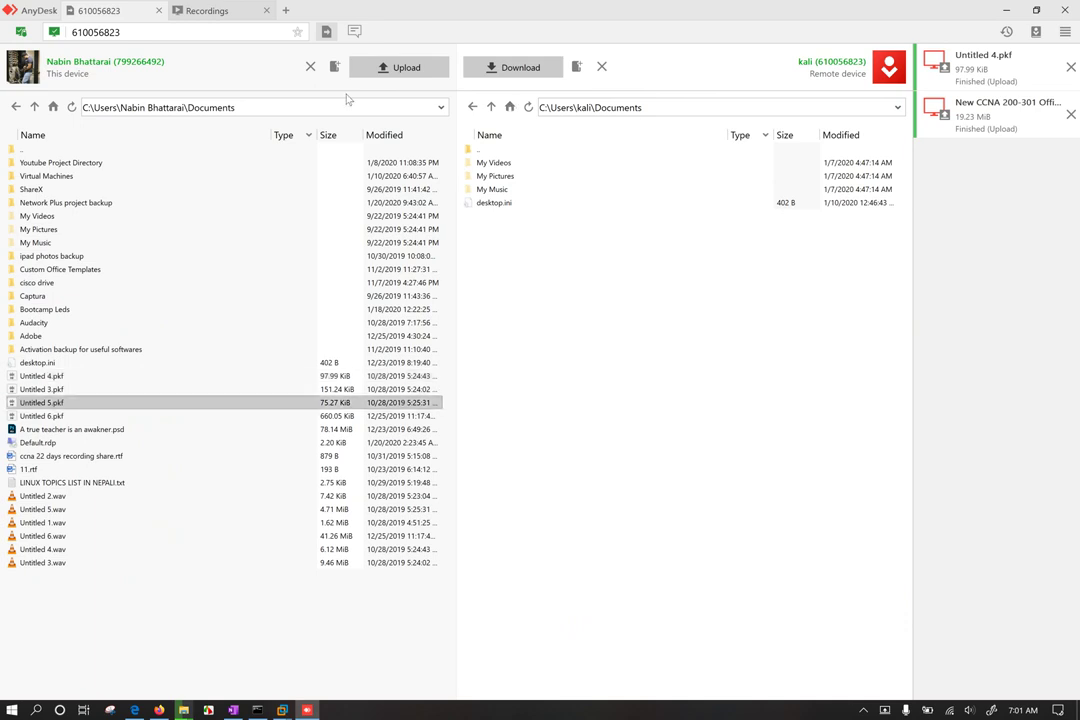
left_click(372, 67)
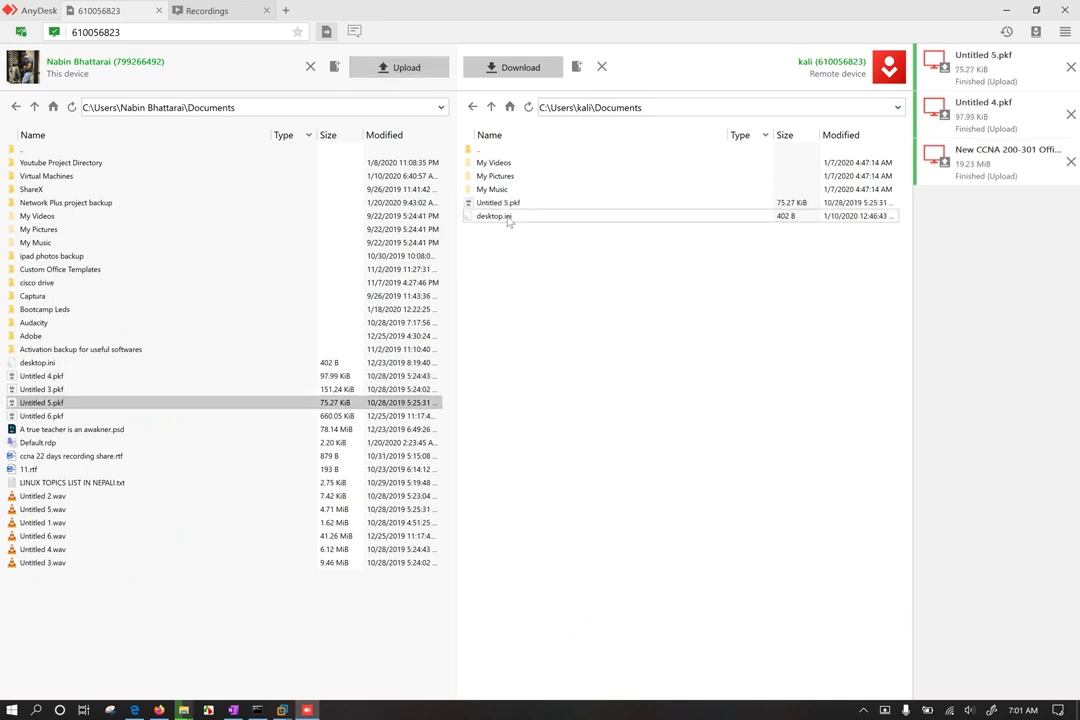
Step: Navigate the remote side up through Users and back into the user's Desktop folder
left_click(508, 220)
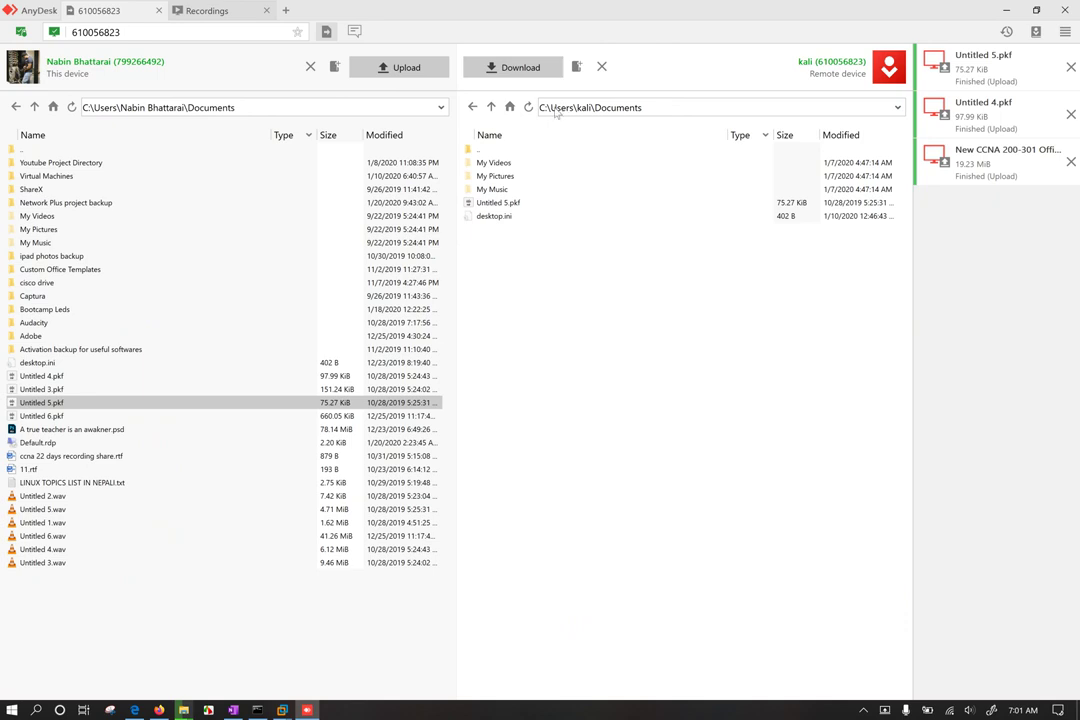
left_click(491, 107)
left_click(491, 107)
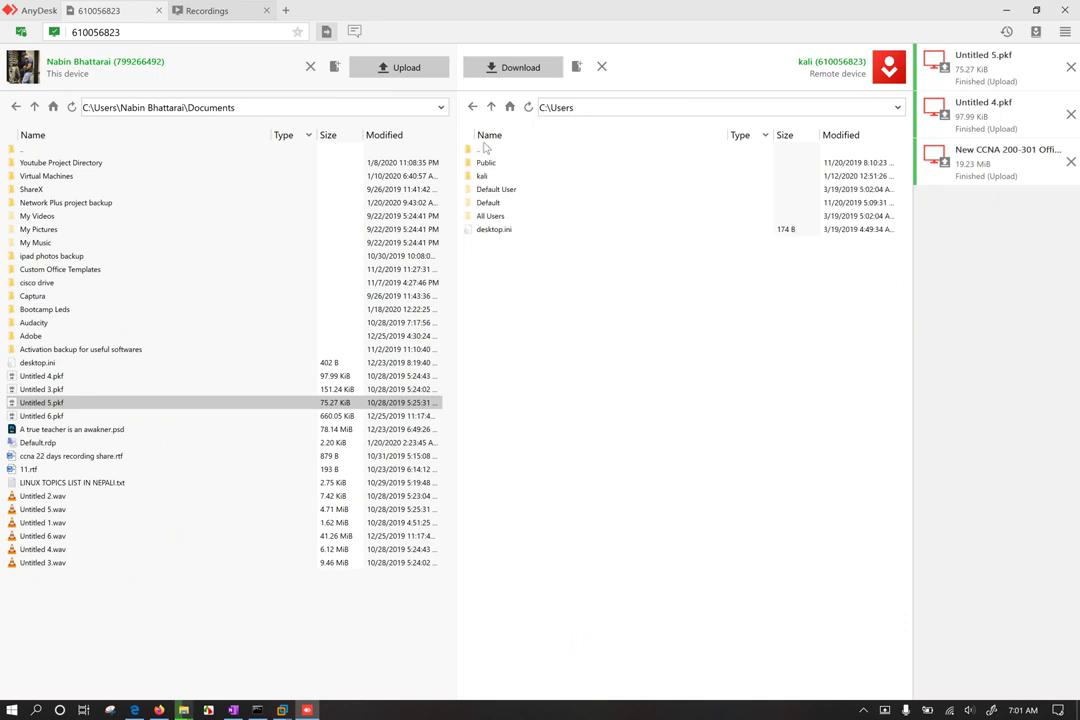
double_click(483, 176)
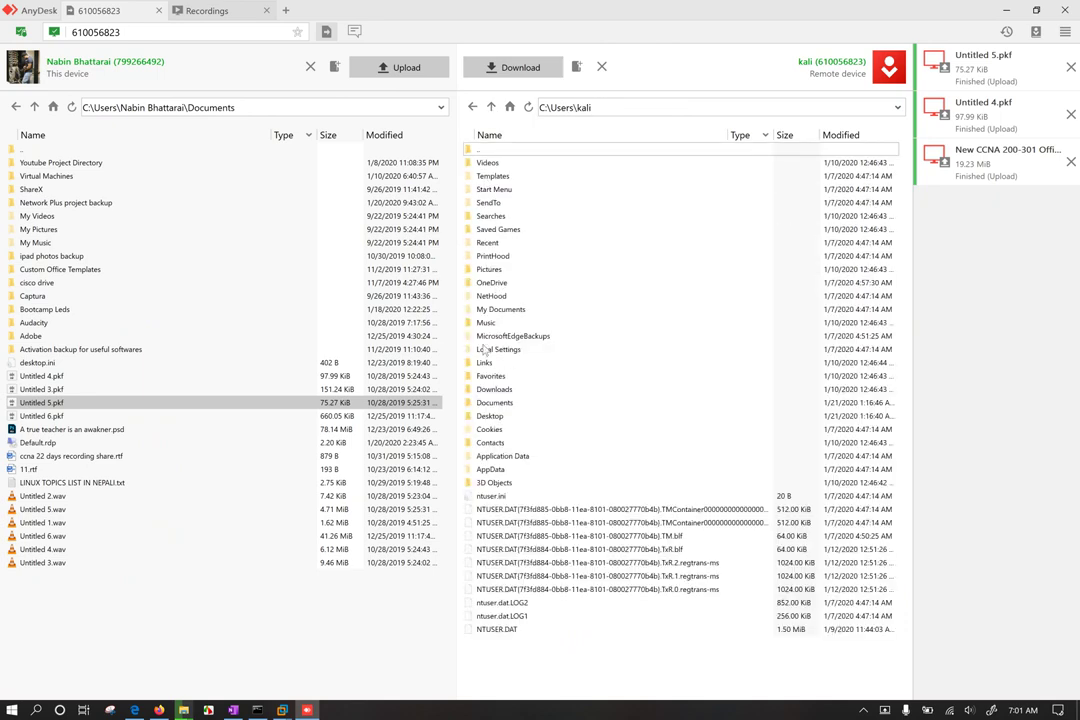
double_click(490, 416)
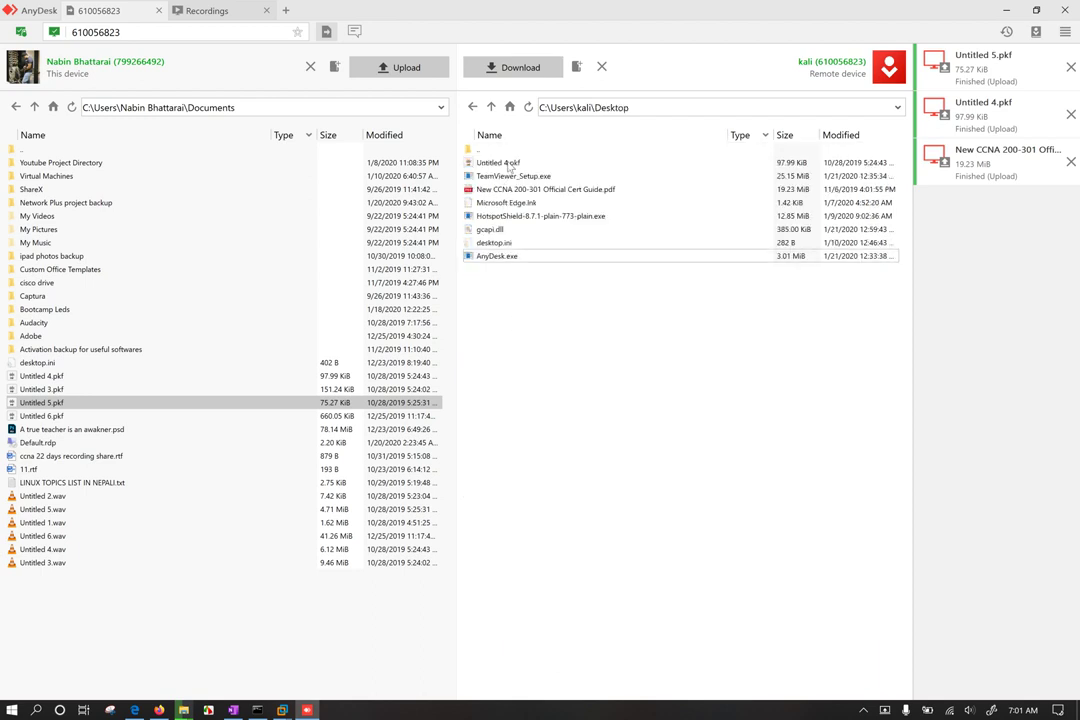
left_click(508, 178)
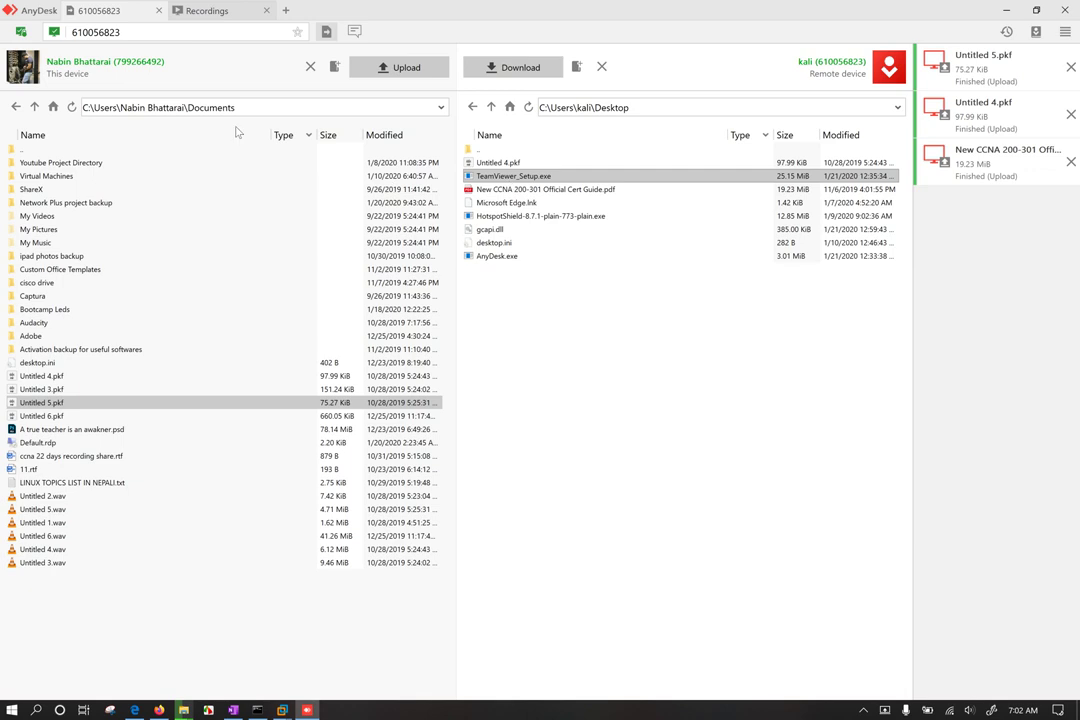
left_click(192, 202)
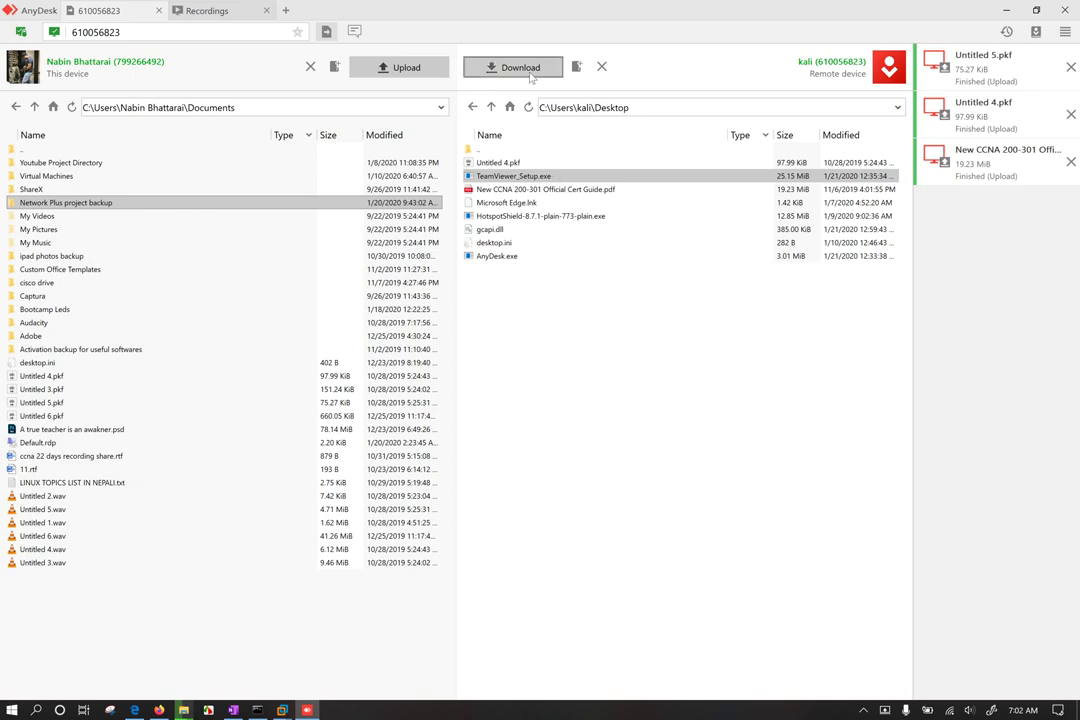
left_click(525, 72)
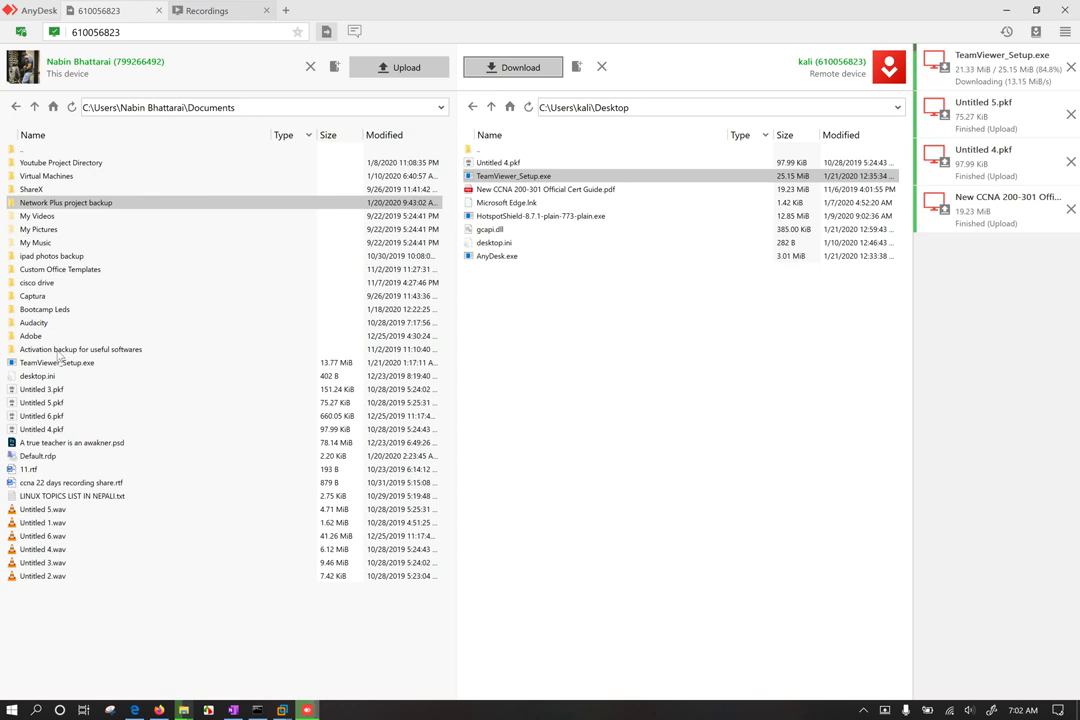
left_click(60, 364)
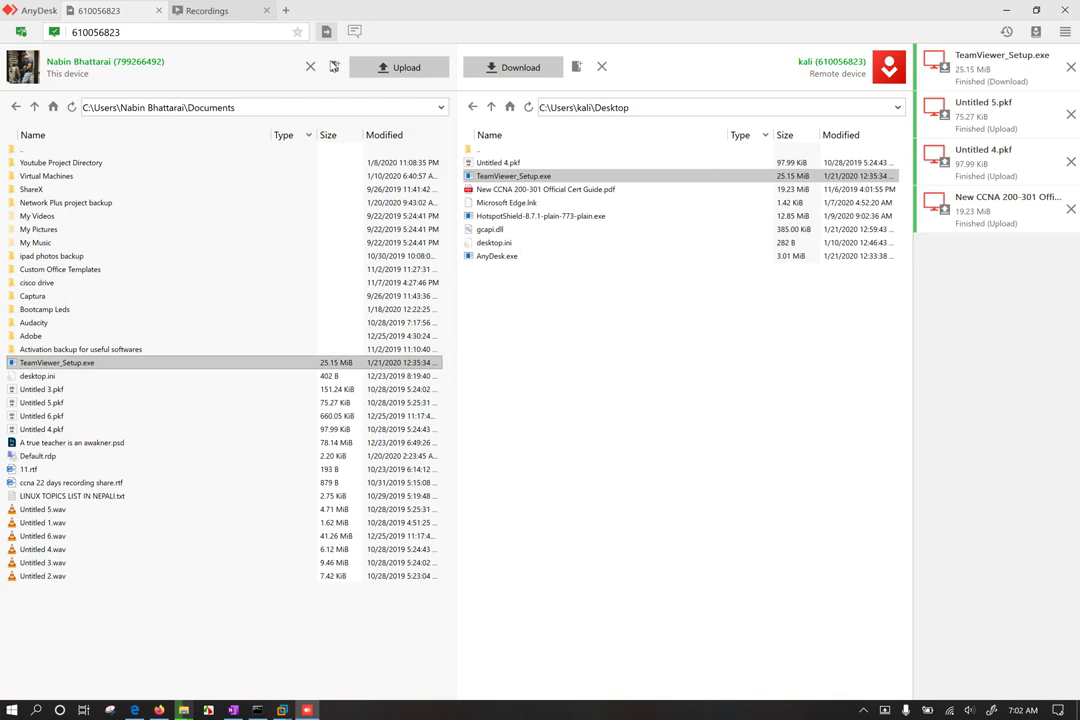
right_click(174, 644)
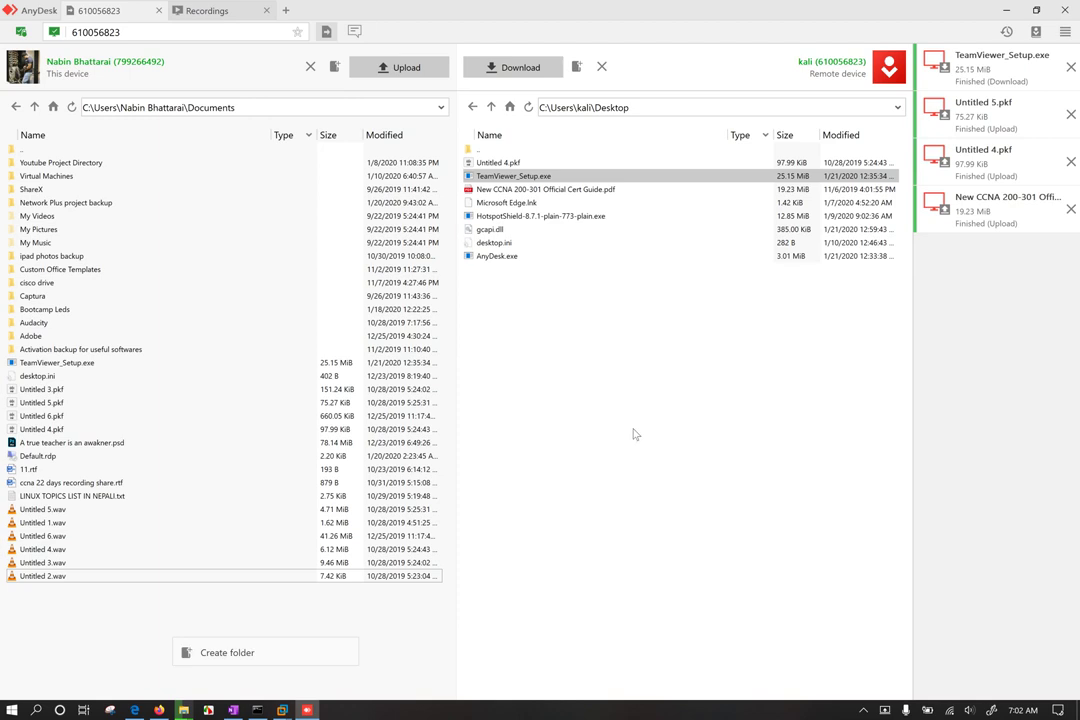
right_click(627, 397)
left_click(662, 578)
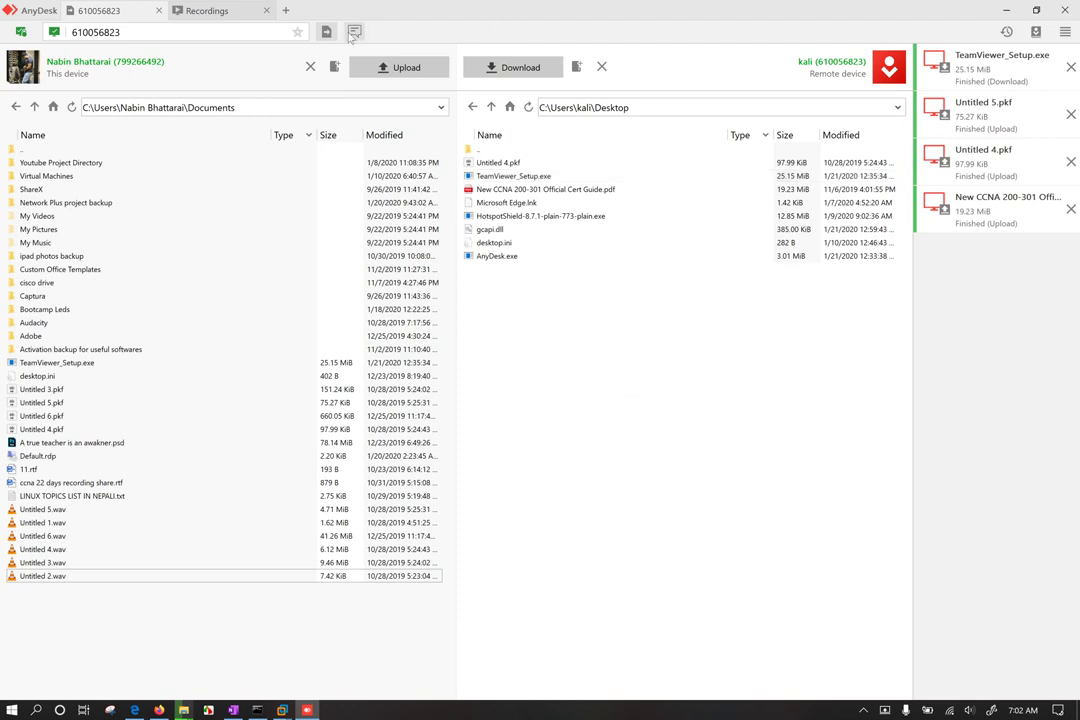
left_click(356, 33)
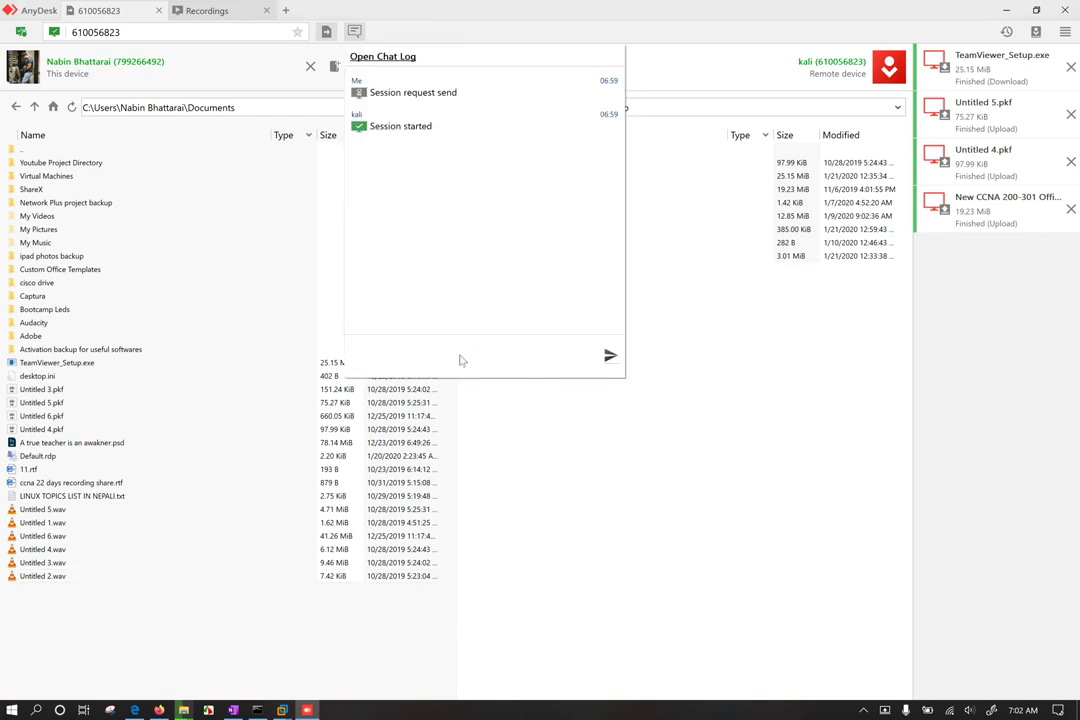
left_click(419, 362)
left_click(585, 570)
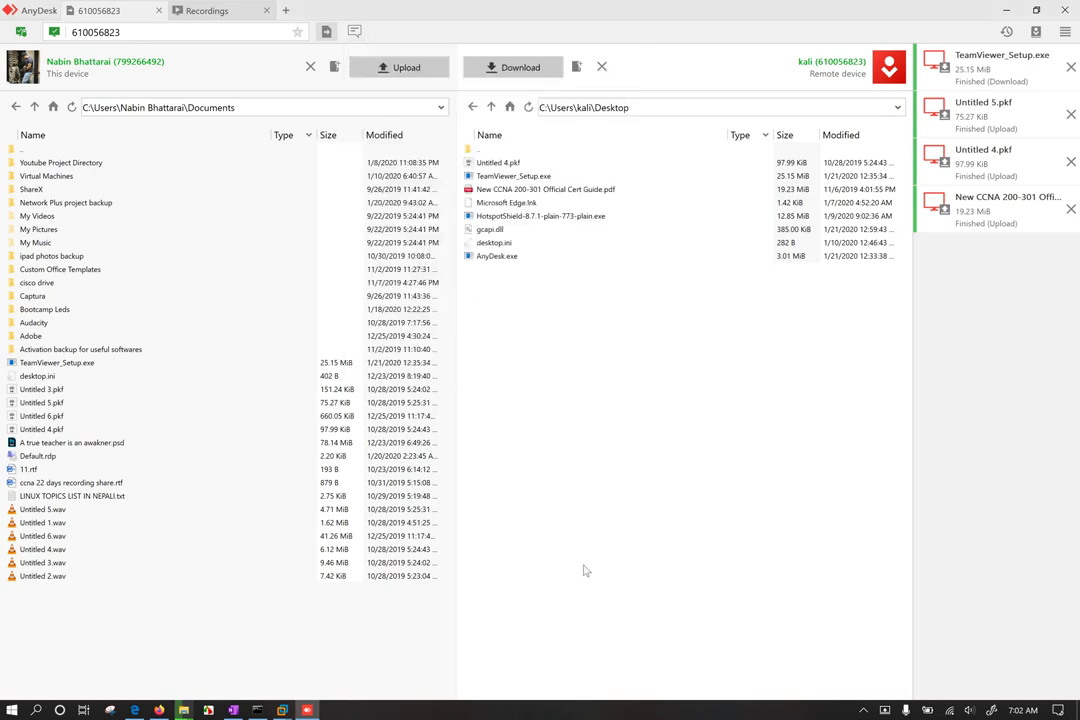
mouse_move(284, 706)
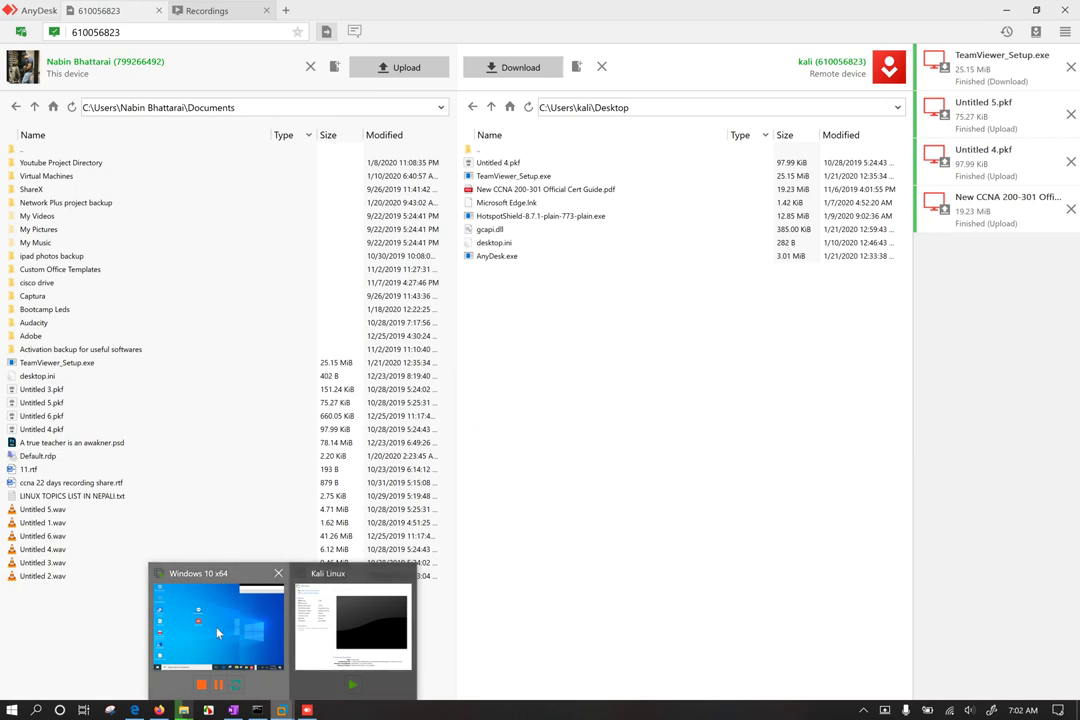
Step: Bring the Windows 10 x64 VM forward and search for 'wire' to launch Wireshark
left_click(217, 632)
left_click(1012, 37)
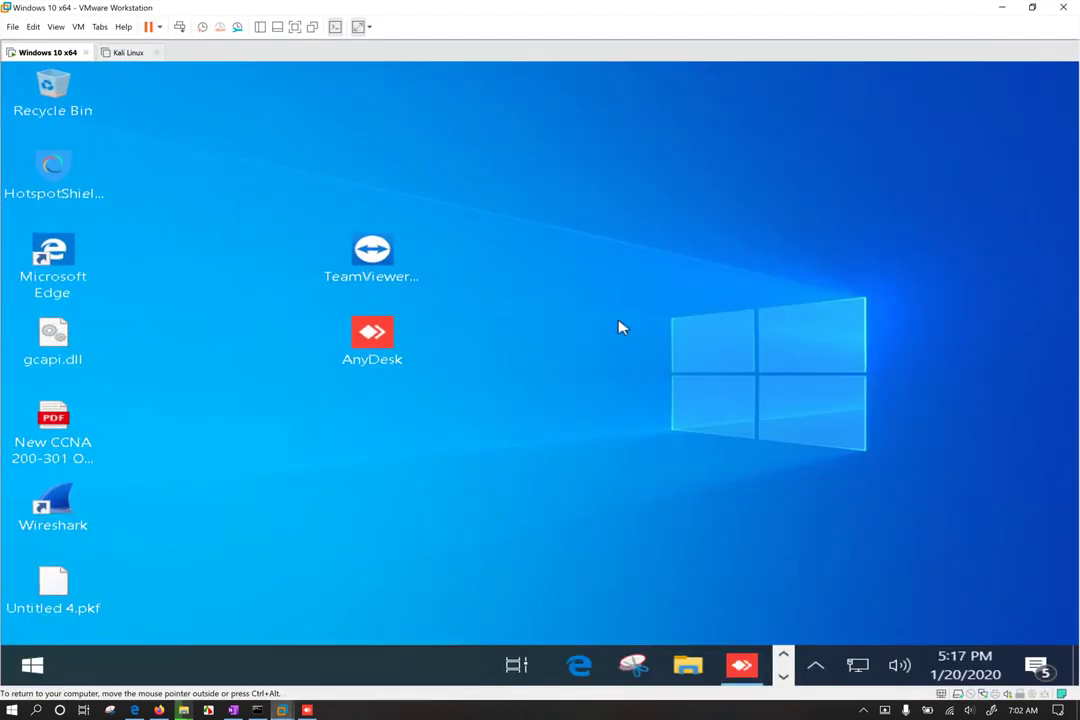
key("super")
type("wire")
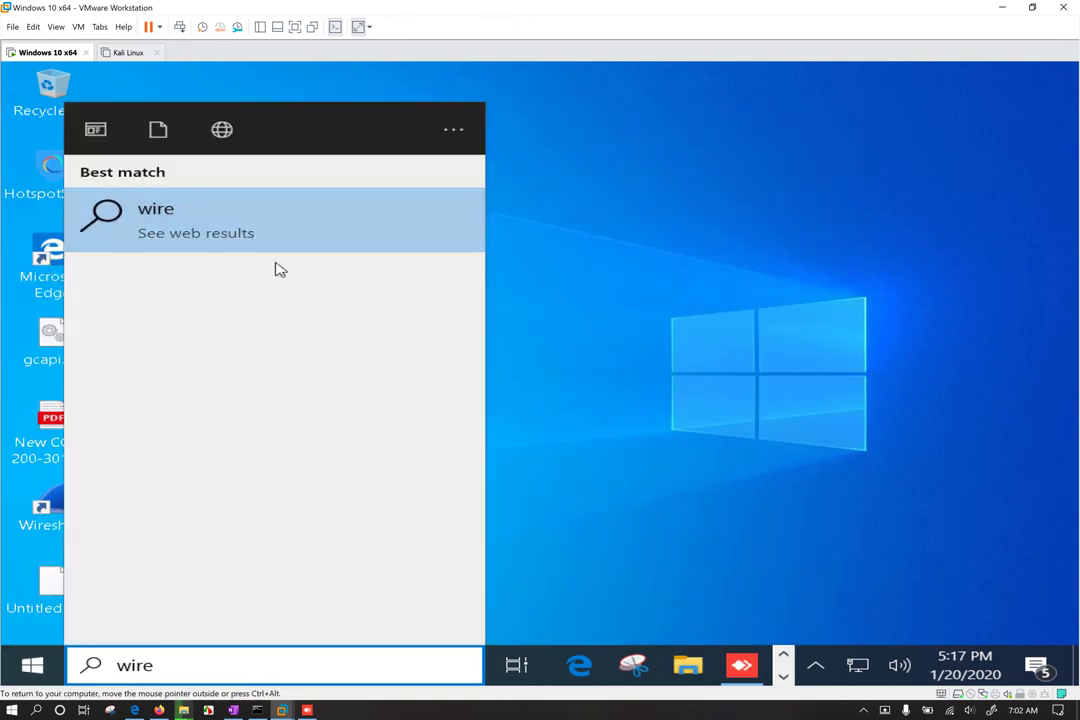
left_click(591, 229)
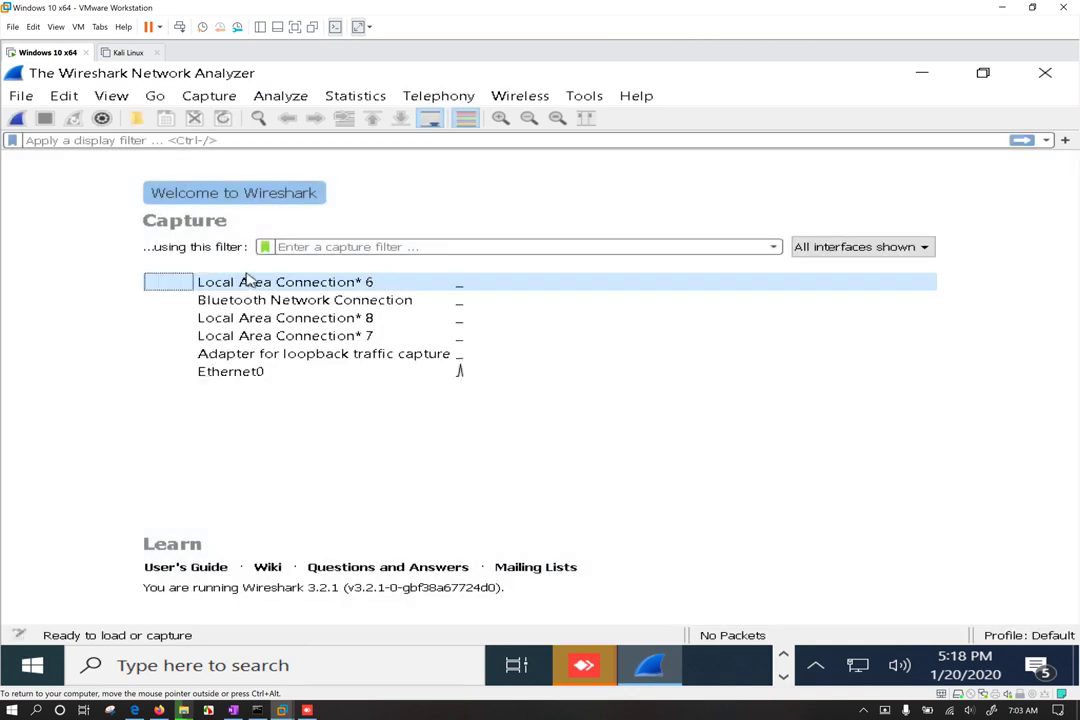
Step: Start a live capture on Ethernet0 and expand packet 41's TLSv1.2 record to its encrypted data
left_click(248, 376)
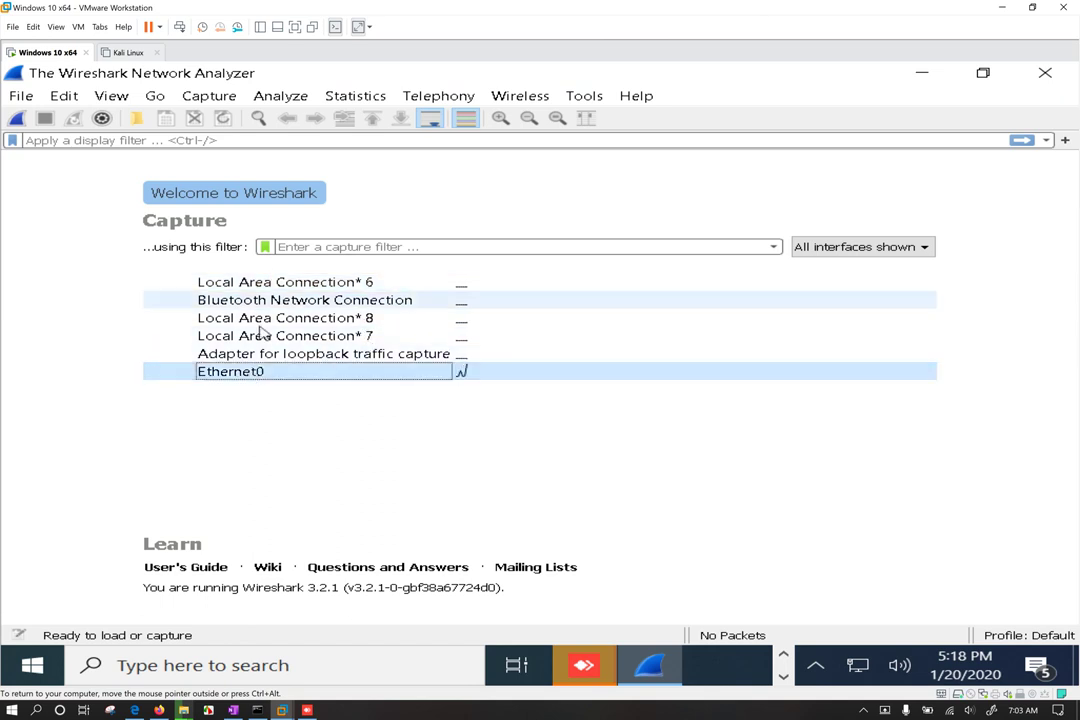
left_click(18, 118)
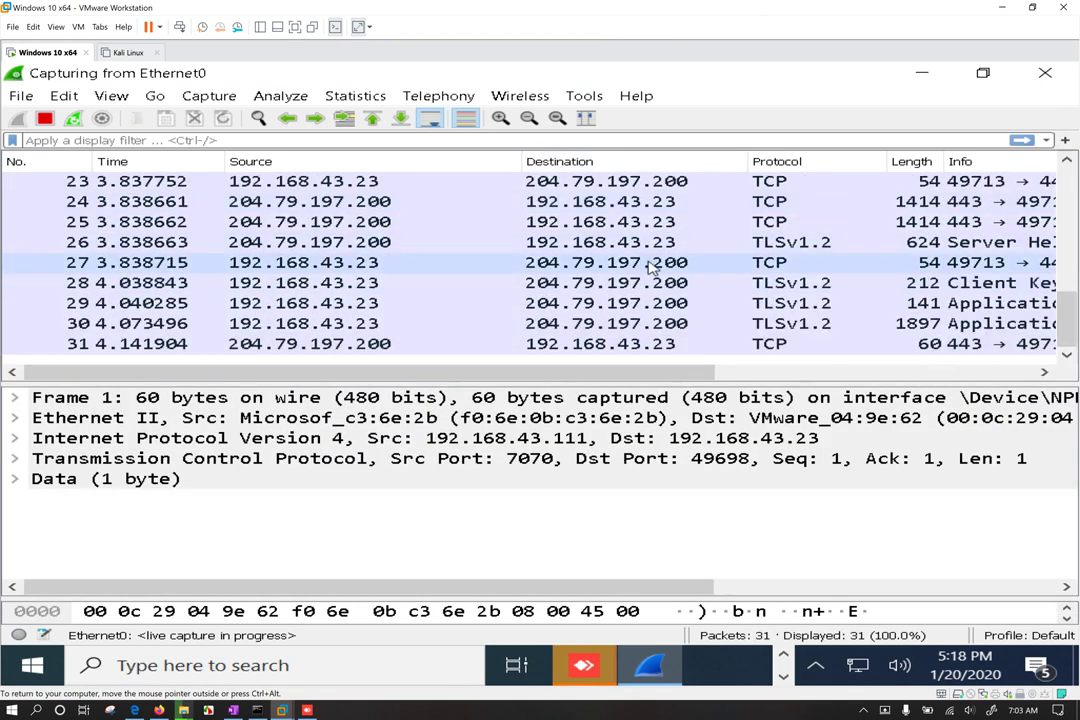
left_click(785, 222)
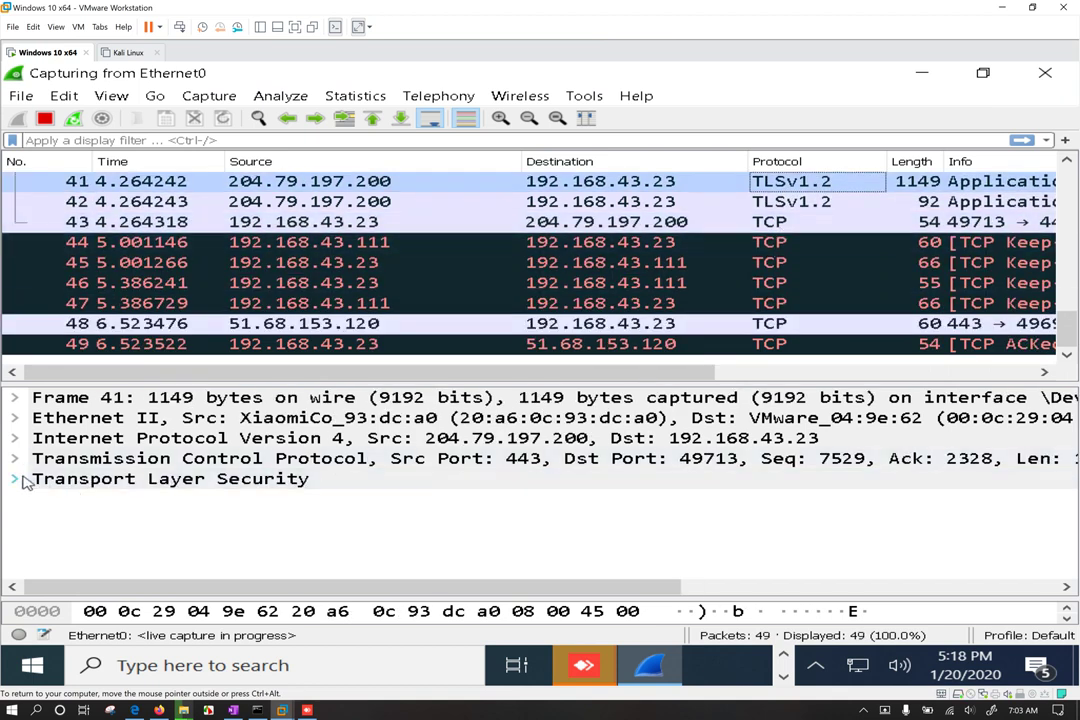
double_click(73, 482)
left_click(172, 507)
double_click(172, 505)
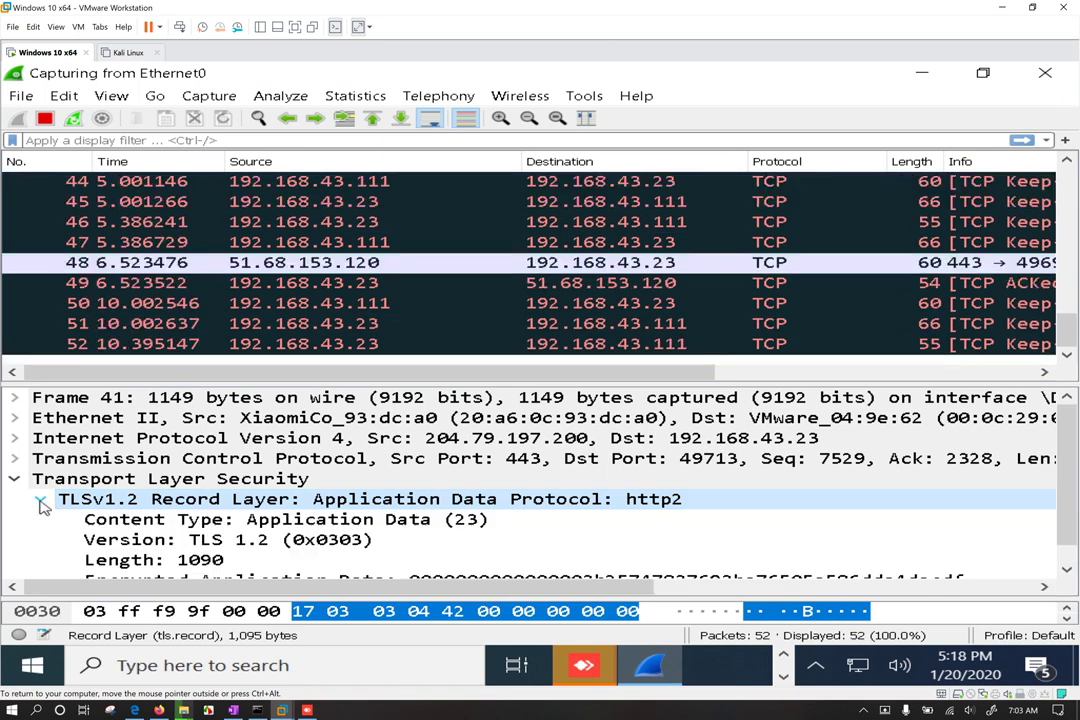
scroll(400, 540, "down", 1)
left_click(435, 564)
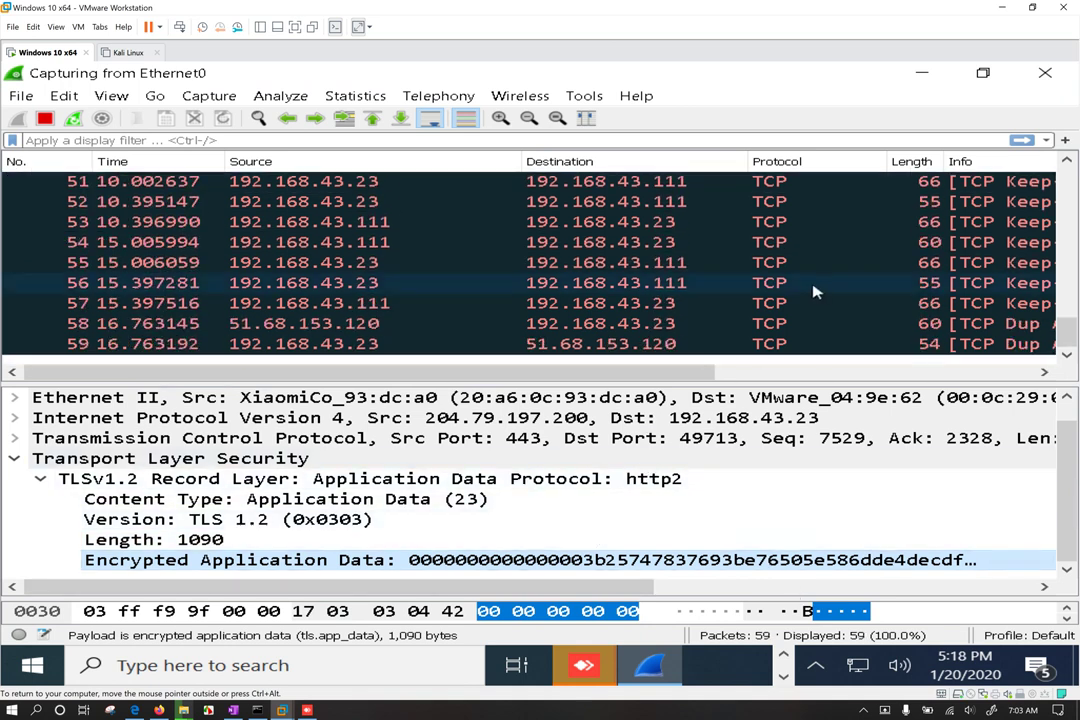
Step: Inspect packet 26's TCP and TLSv1.2 handshake fields, then packet 29's encrypted application data
scroll(816, 290, "up", 9)
left_click(818, 230)
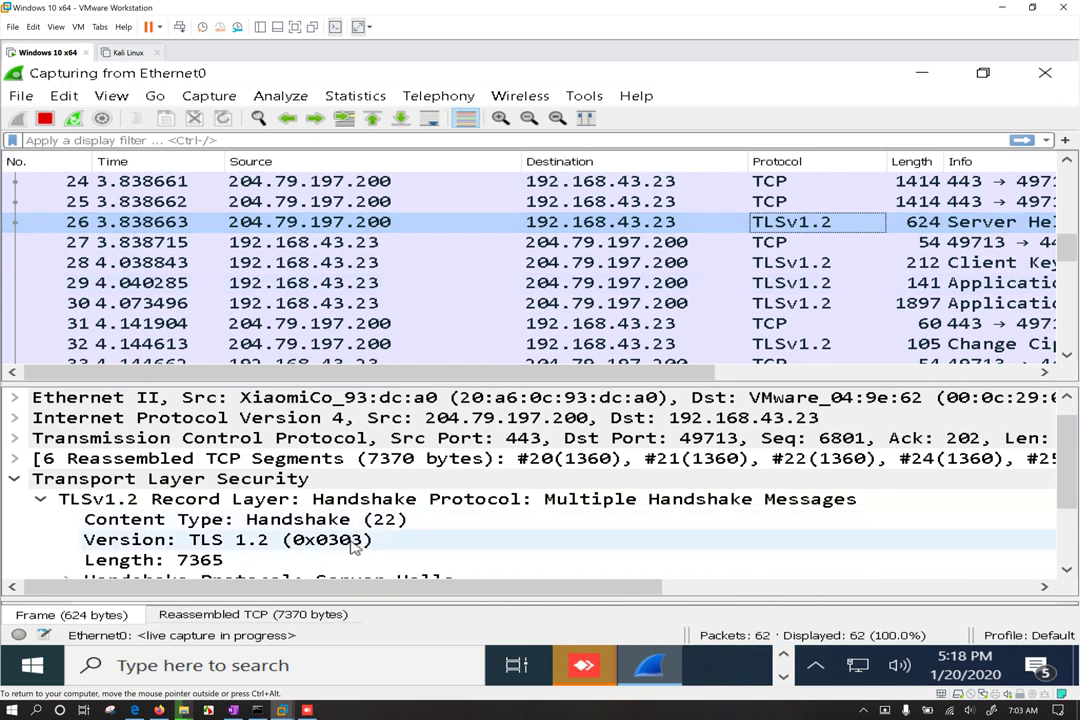
left_click(287, 525)
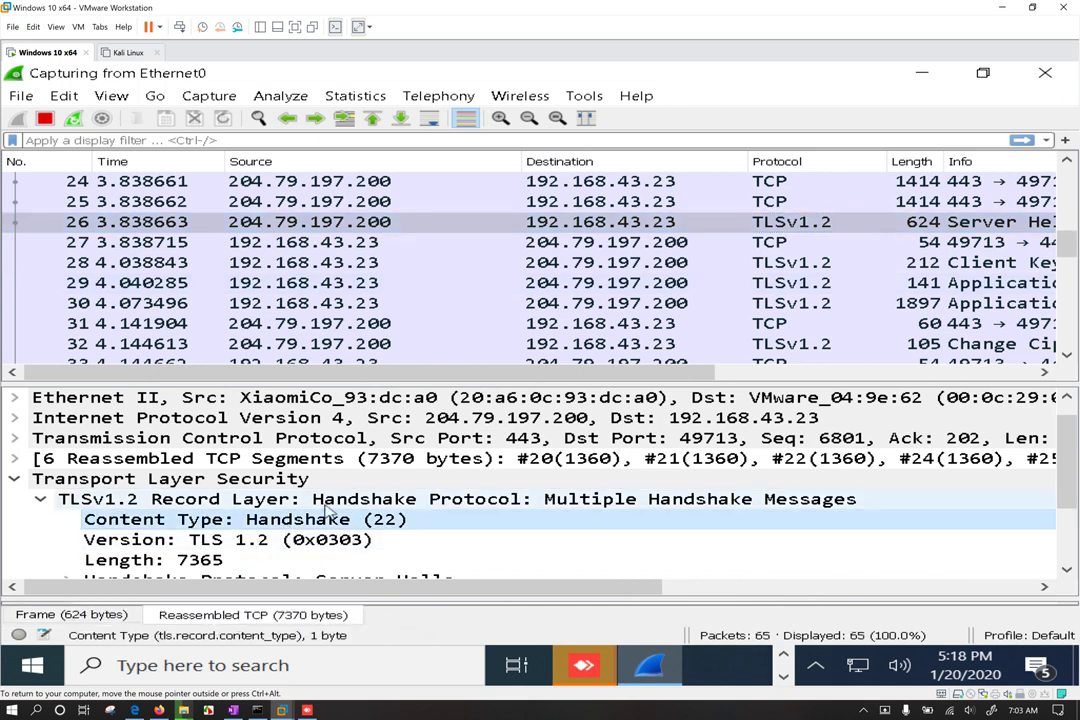
left_click(650, 458)
left_click(460, 440)
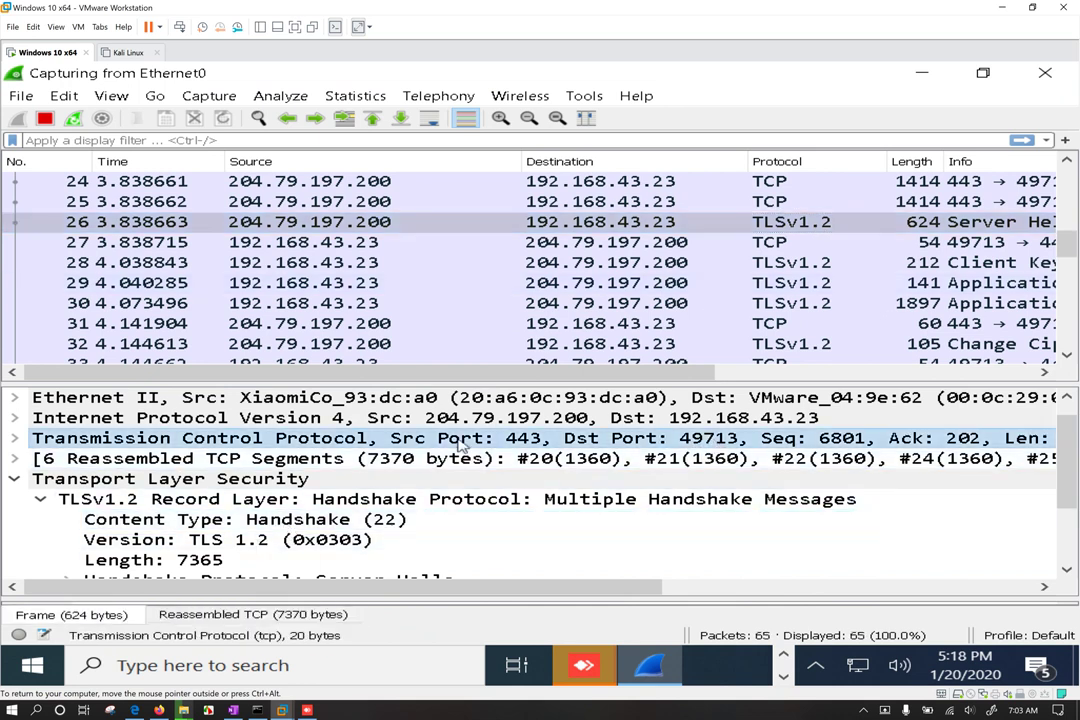
left_click(172, 479)
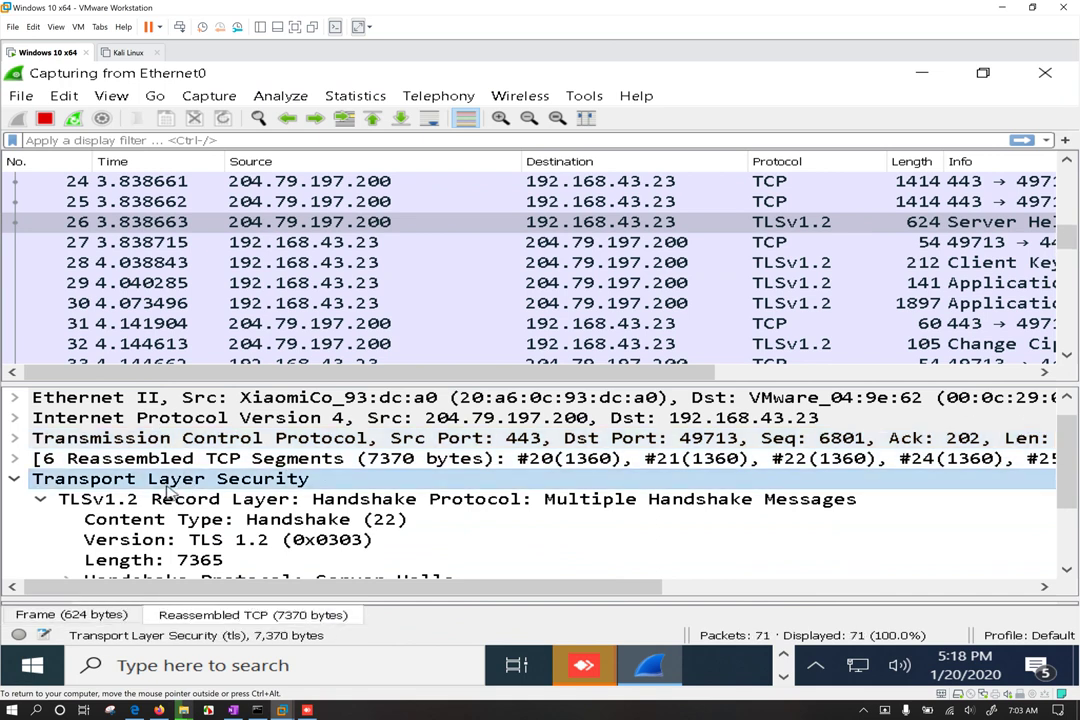
left_click(198, 502)
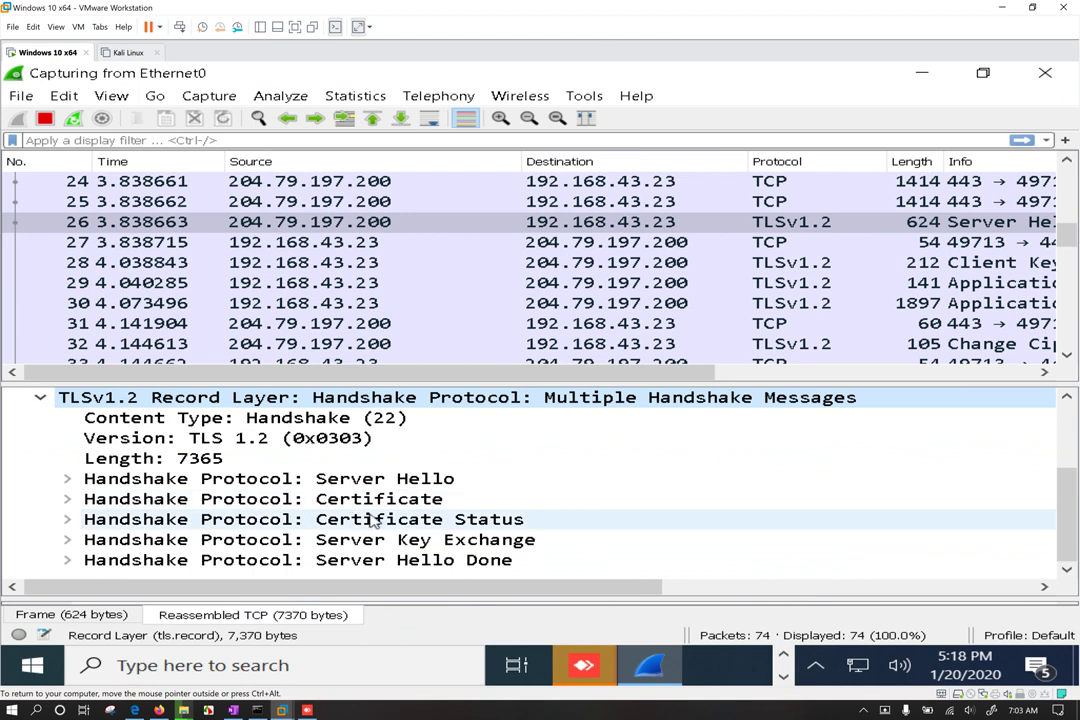
left_click(67, 520)
scroll(258, 518, "down", 2)
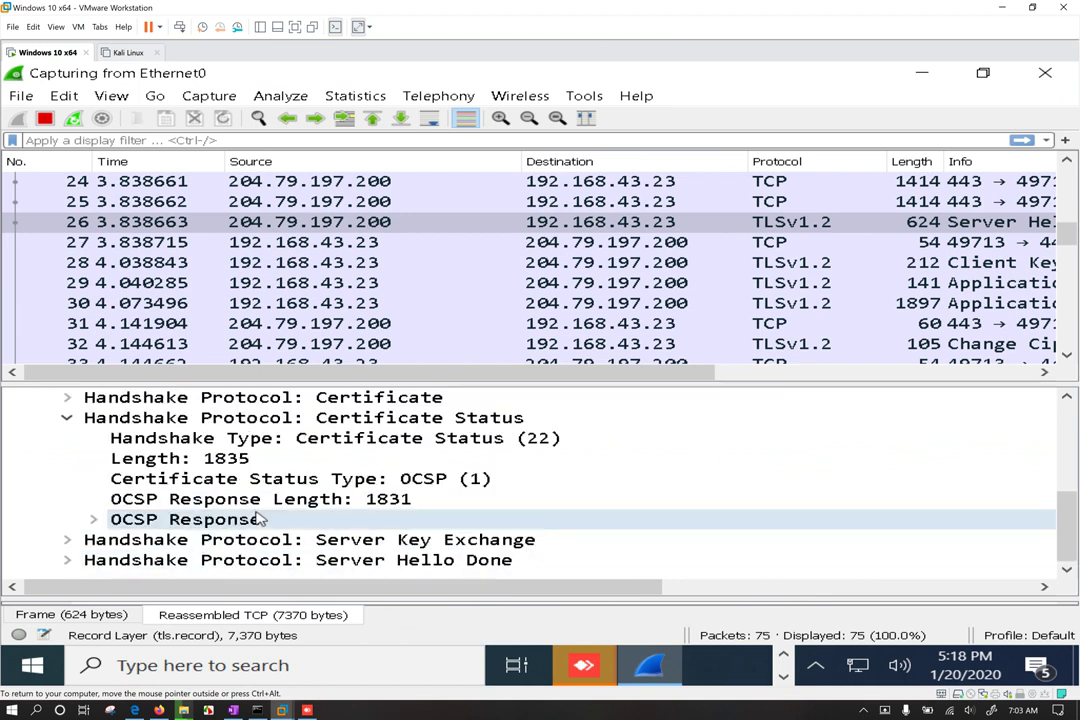
left_click(818, 285)
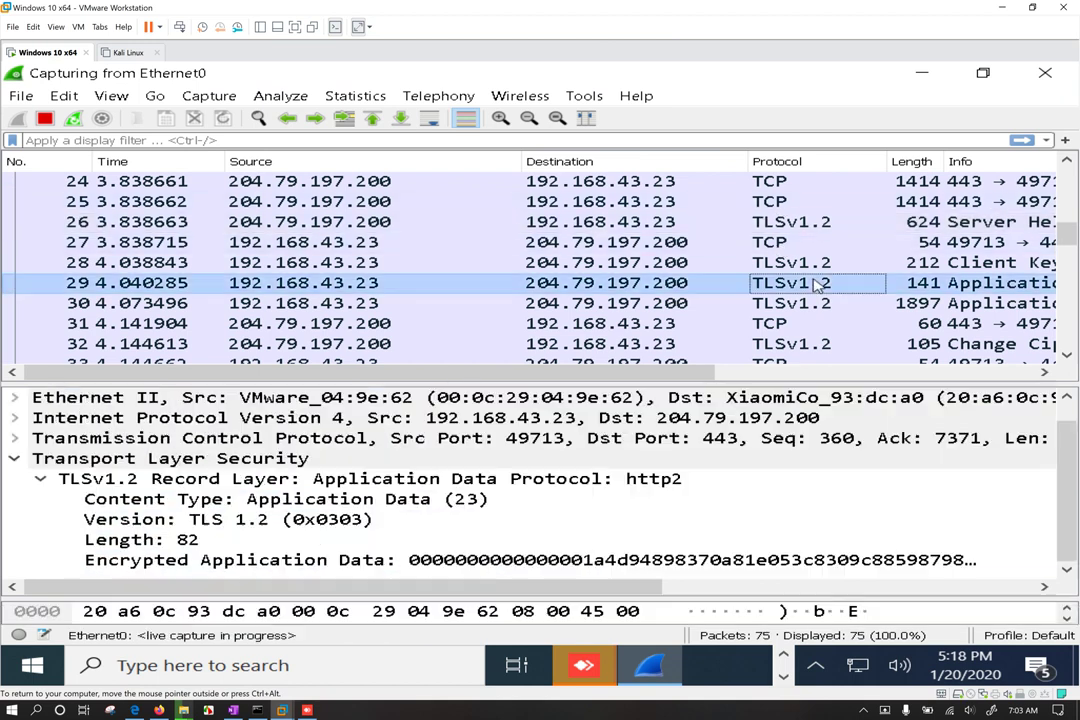
left_click(557, 561)
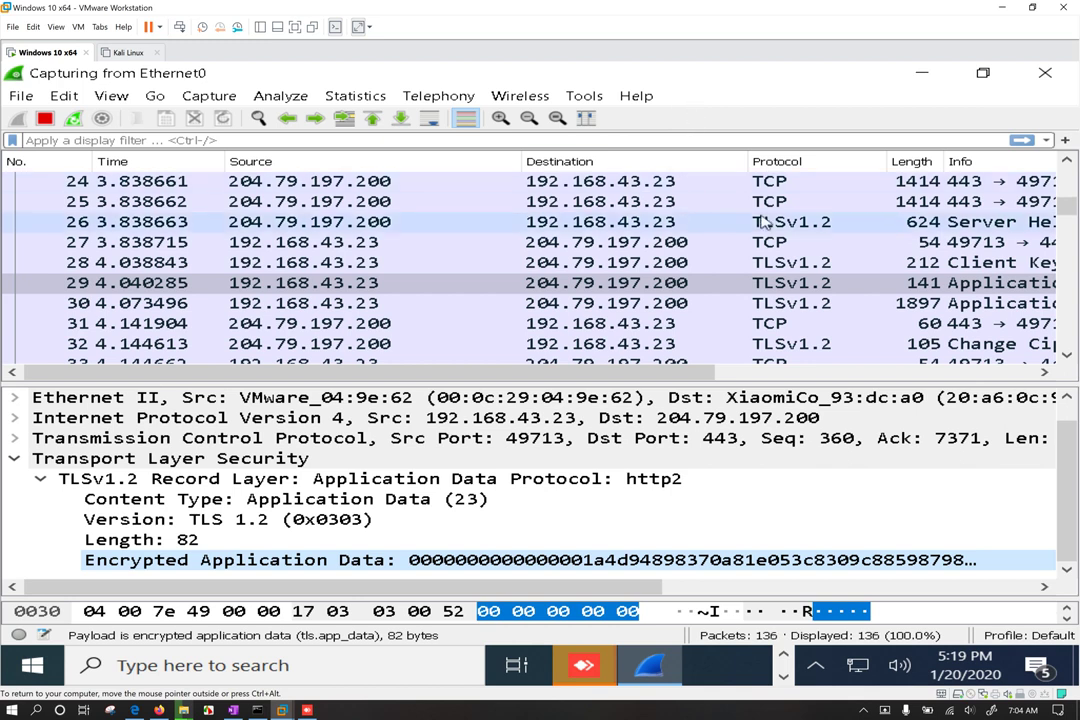
Step: Select packet 26, enlarge the details pane, and collapse its TLSv1.2 Record Layer node
left_click(795, 222)
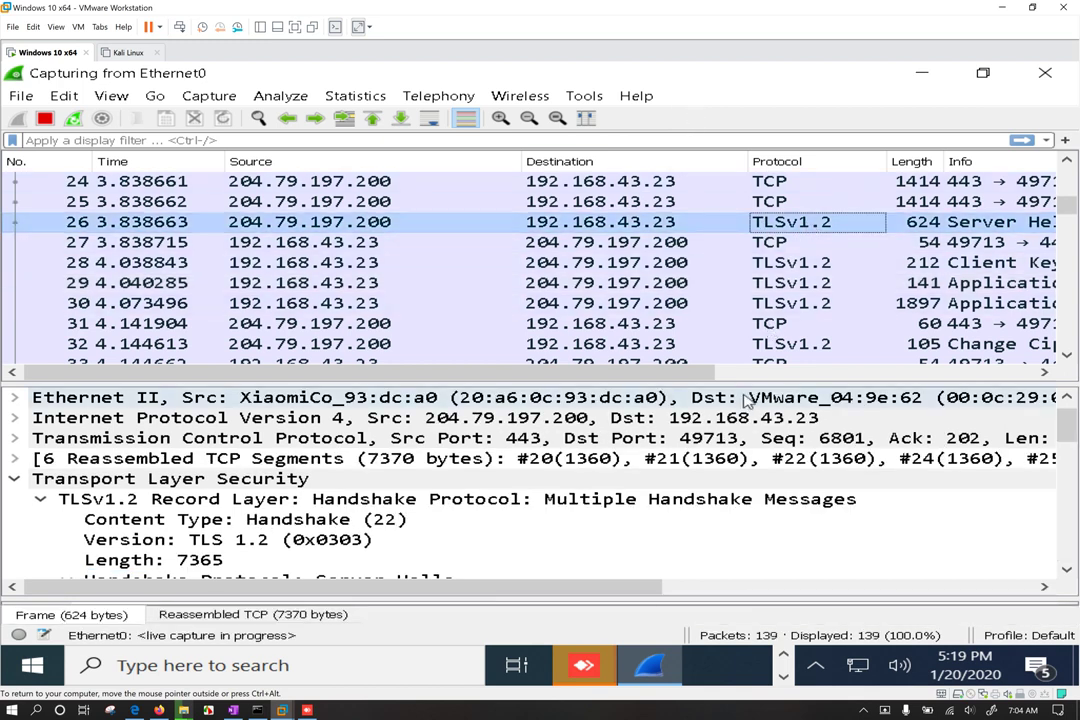
left_click_drag(752, 383, 743, 281)
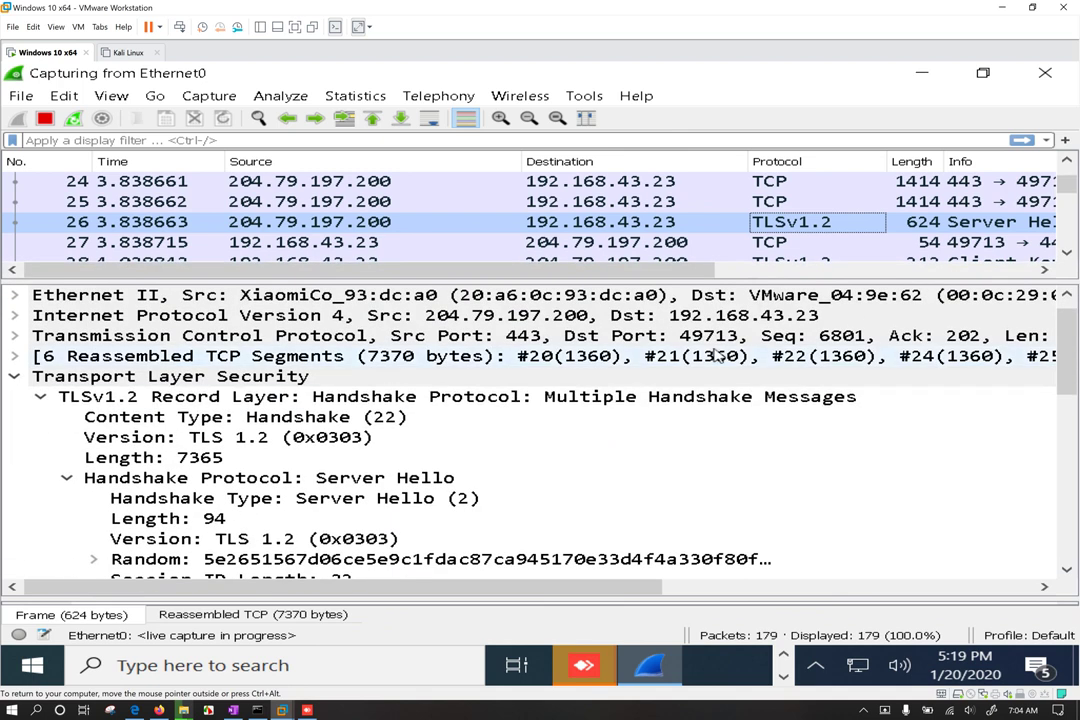
left_click(657, 398)
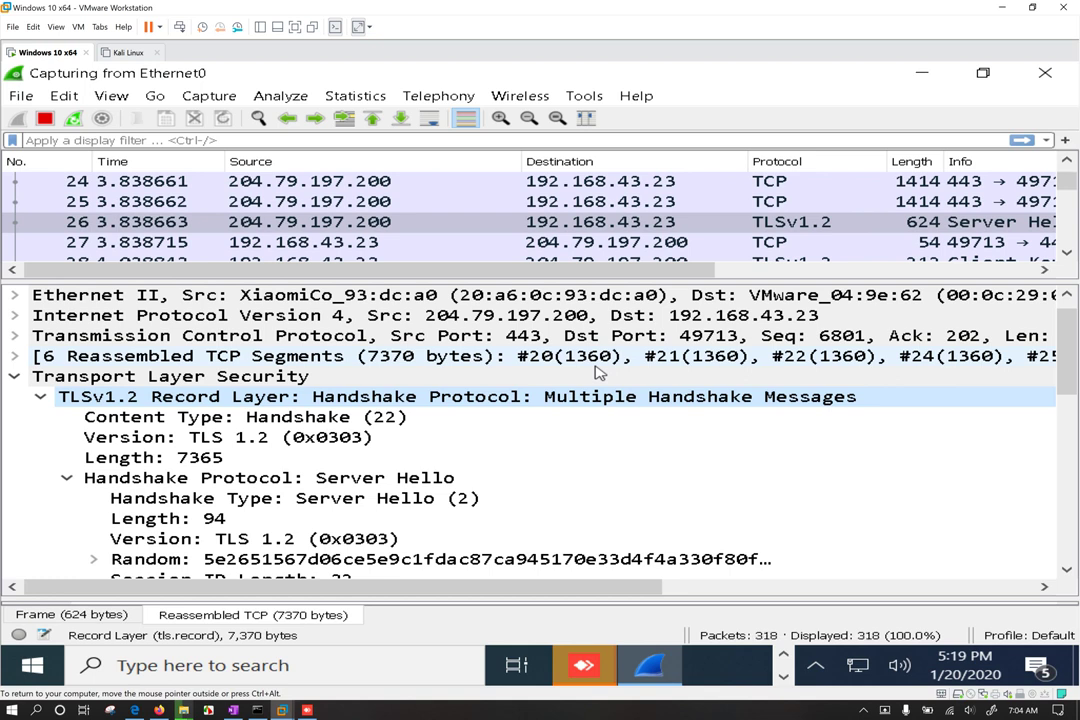
left_click(41, 397)
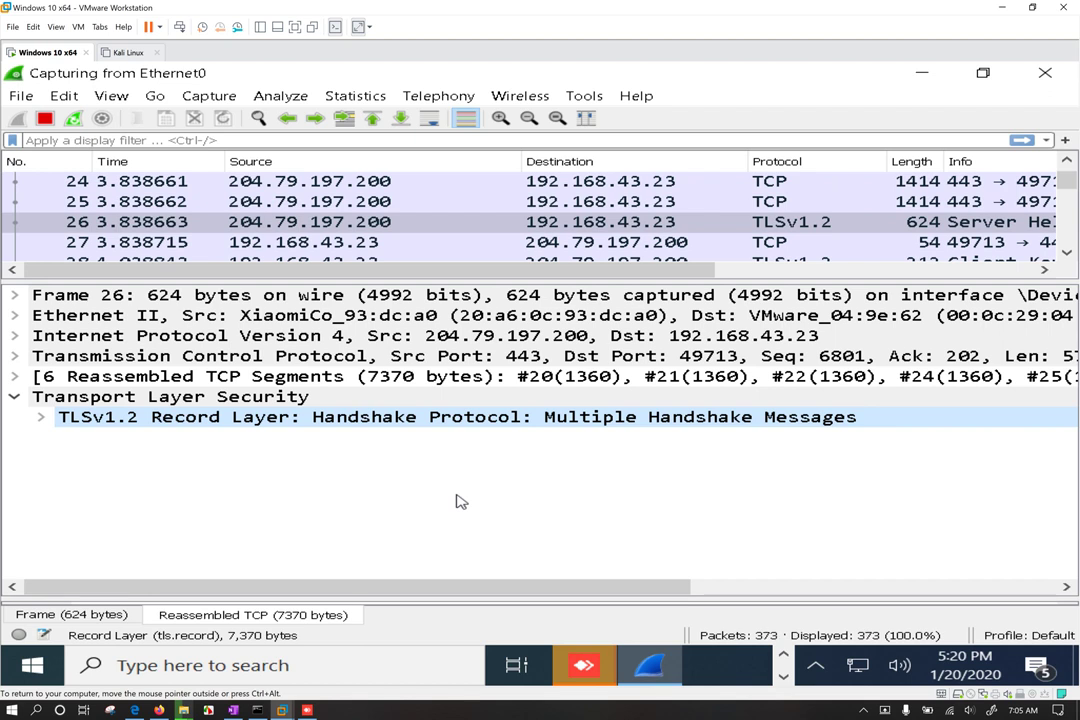
Step: Quit Wireshark without saving and bring the AnyDesk session window forward, repositioning it
left_click(1045, 73)
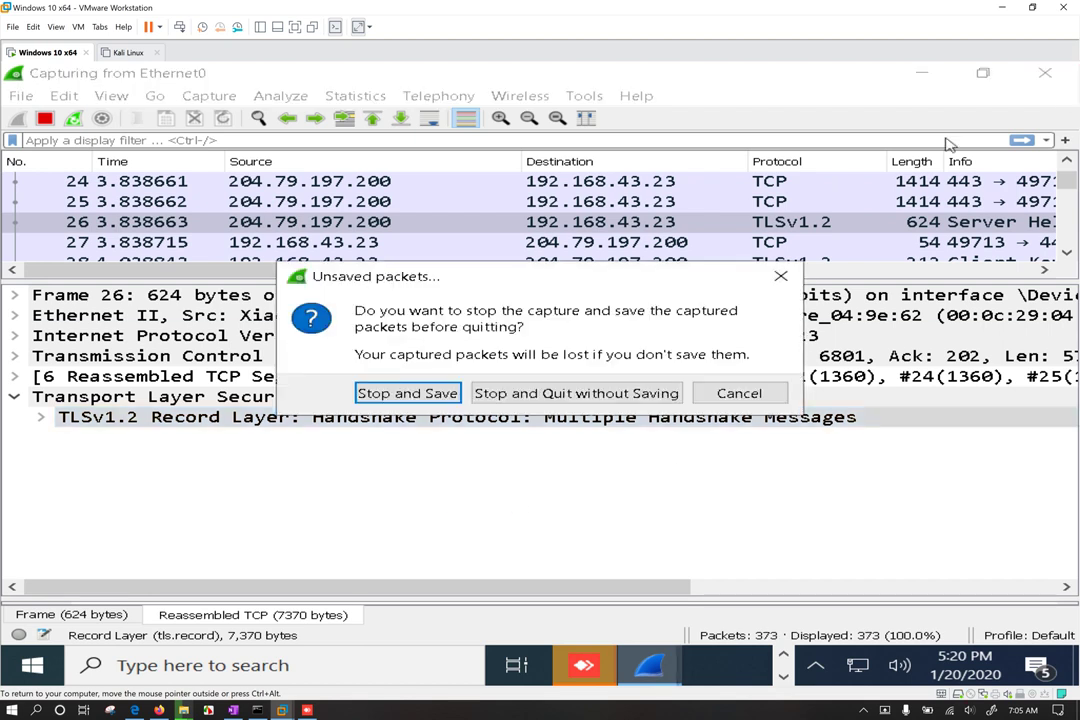
left_click(576, 393)
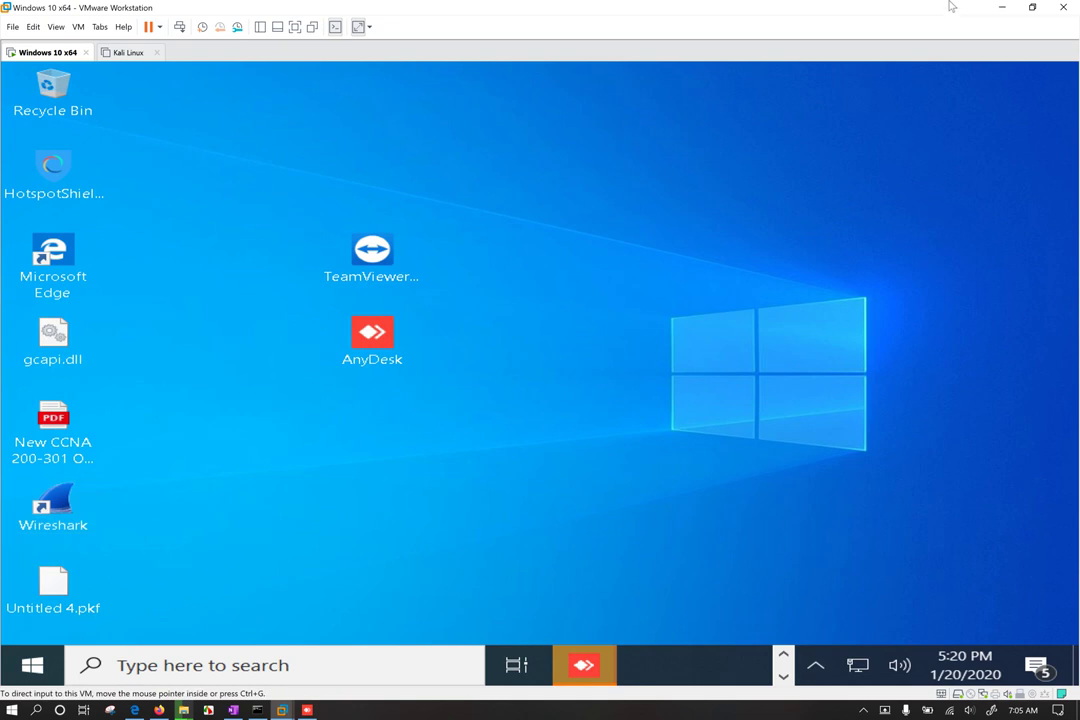
left_click(598, 667)
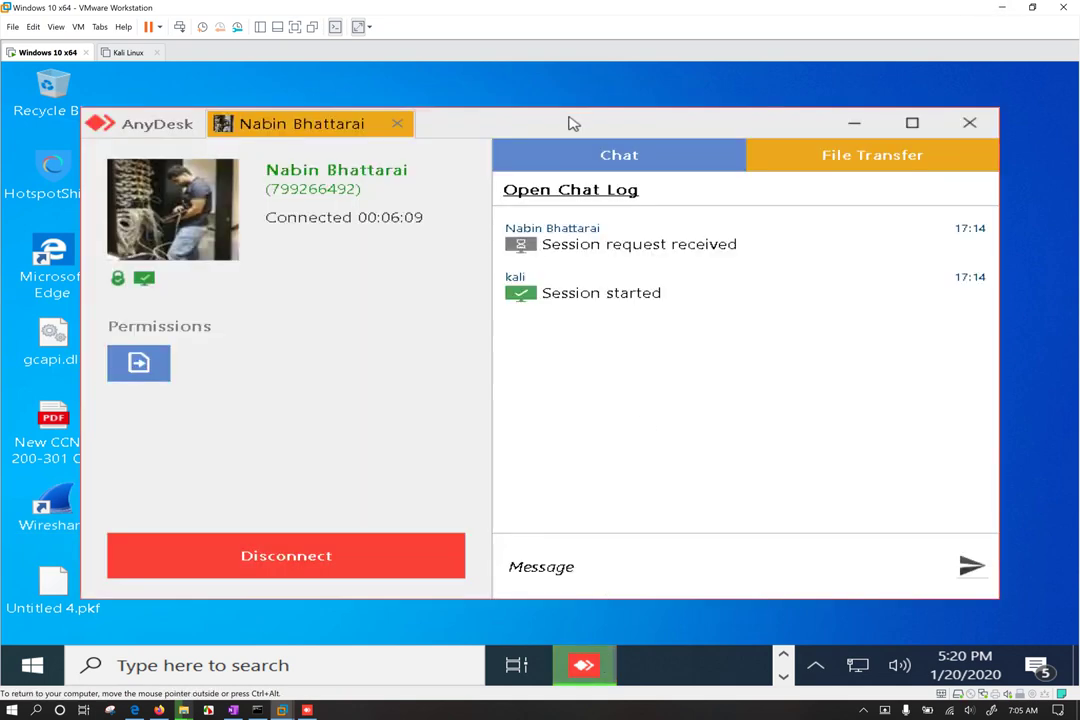
left_click_drag(568, 122, 550, 104)
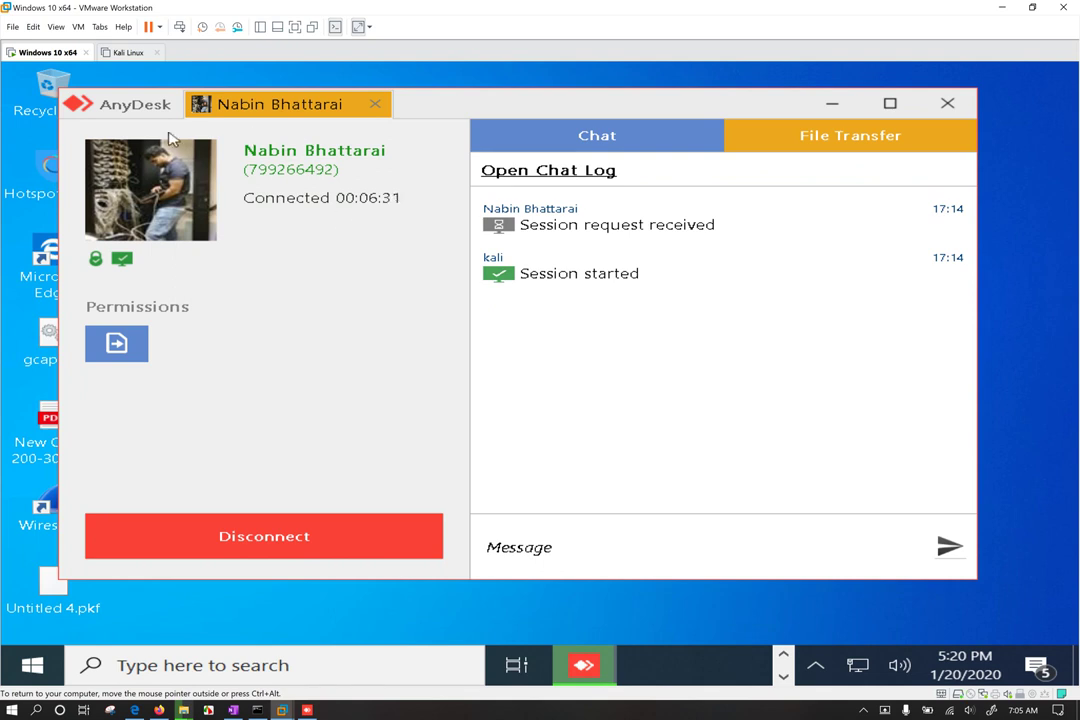
left_click_drag(518, 113, 502, 126)
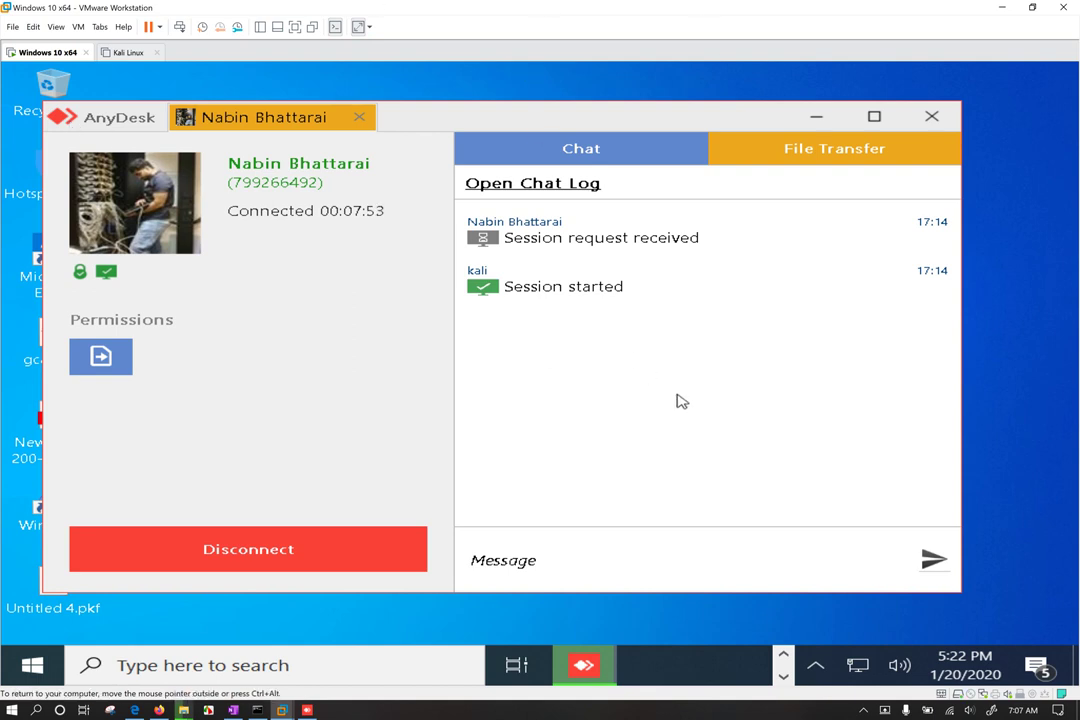
Step: Confirm TeamViewer_Setup.exe finished uploading in the transfer list, then close the AnyDesk window
left_click(865, 151)
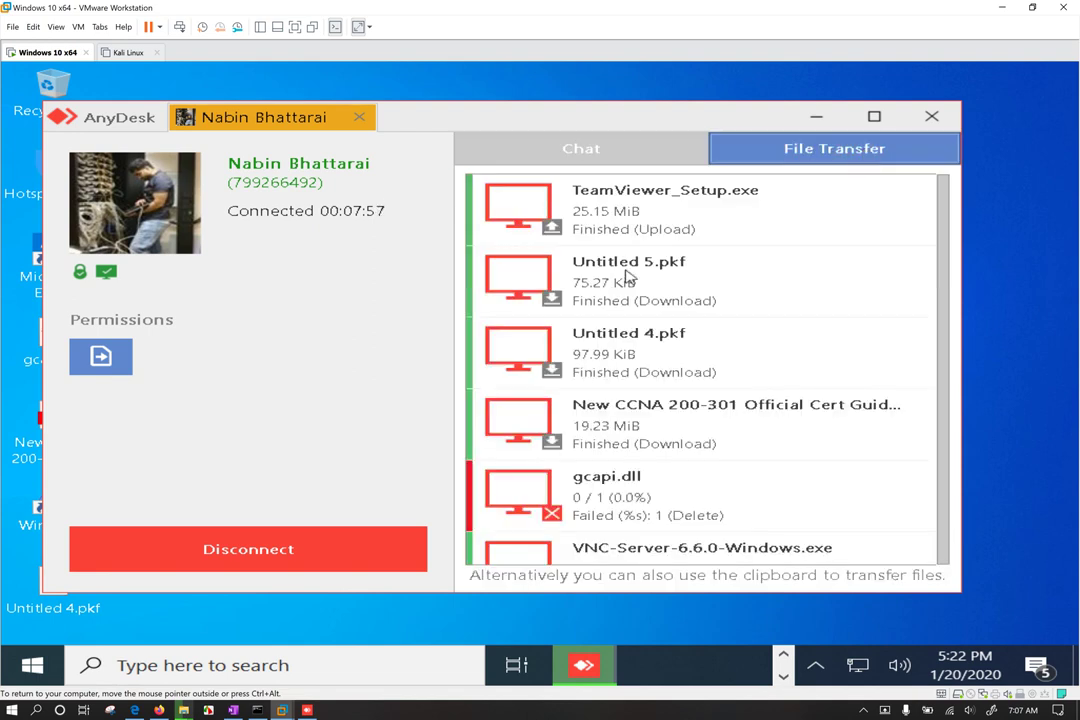
scroll(662, 295, "down", 1)
scroll(673, 309, "up", 1)
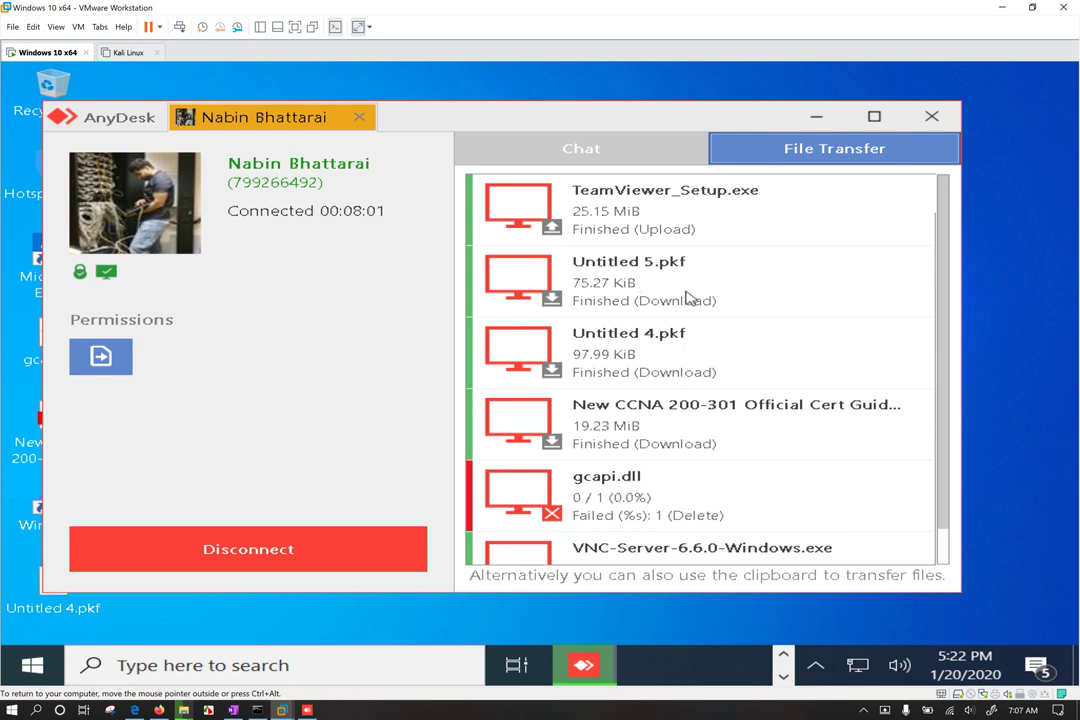
left_click(931, 116)
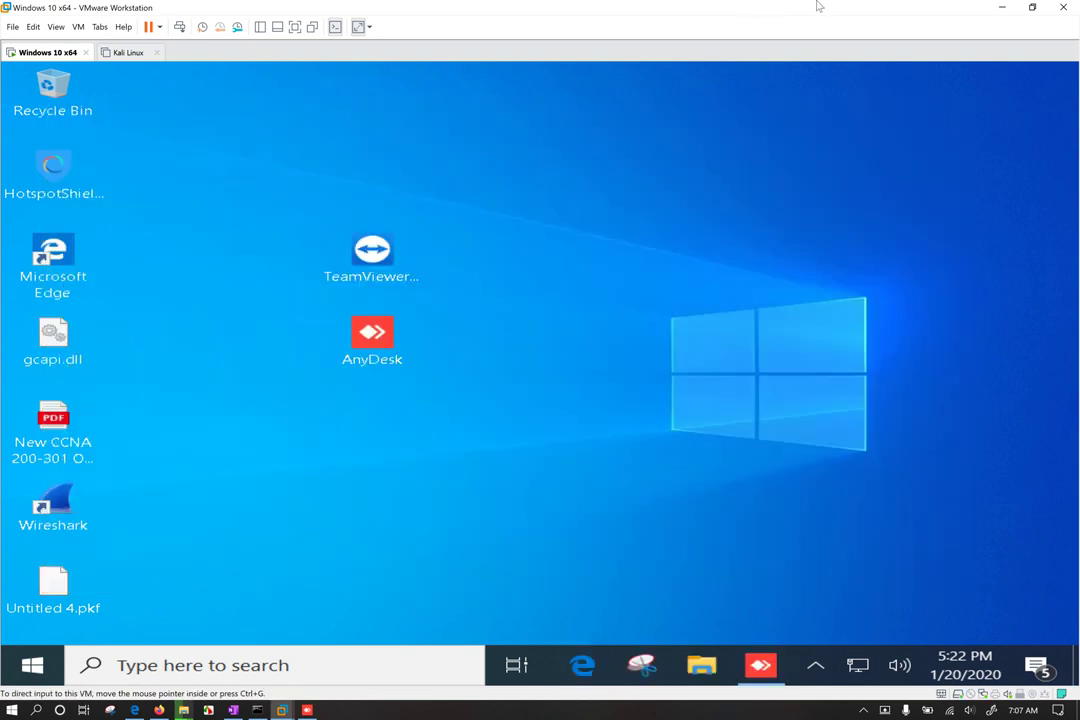
double_click(385, 280)
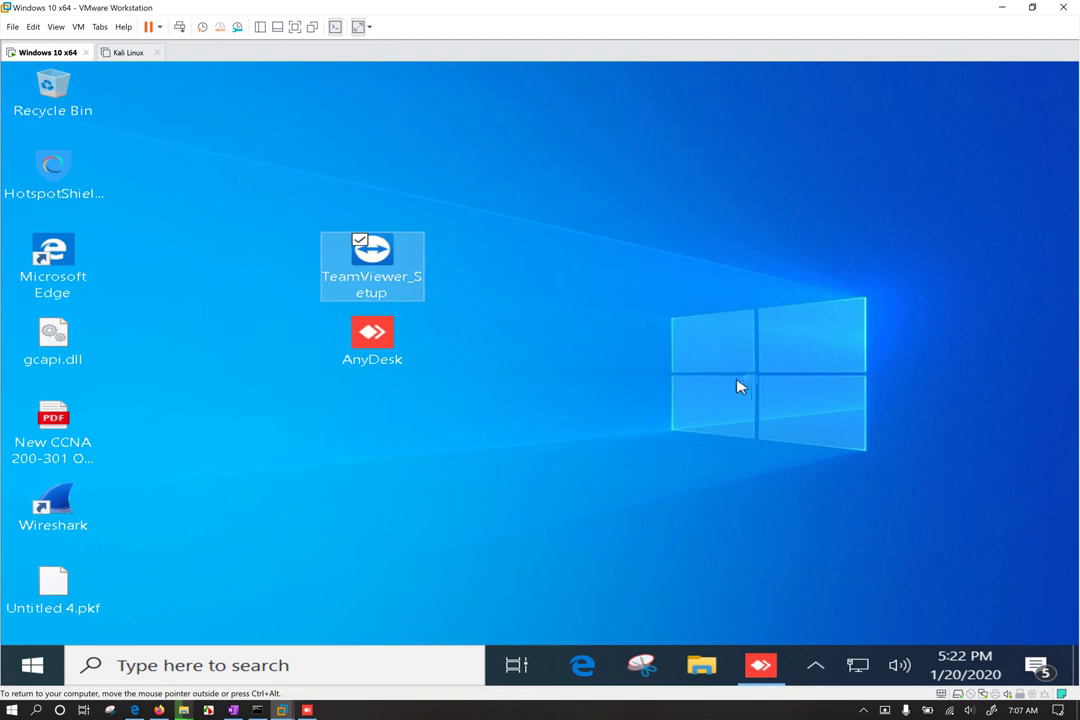
left_click(762, 665)
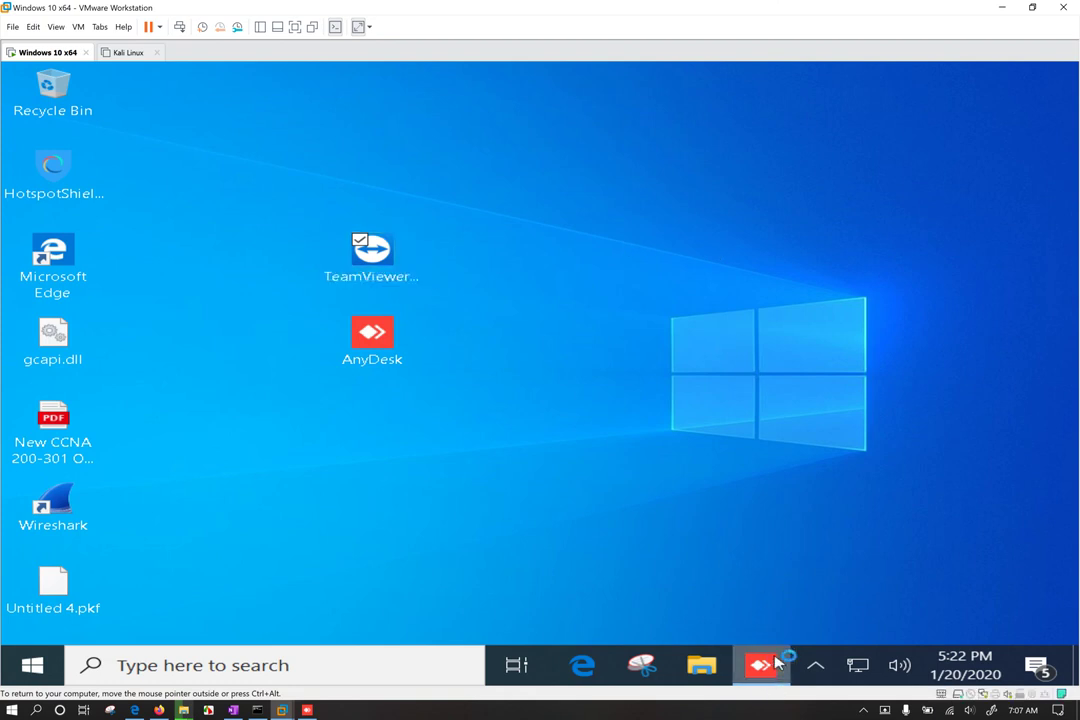
right_click(764, 662)
left_click(724, 637)
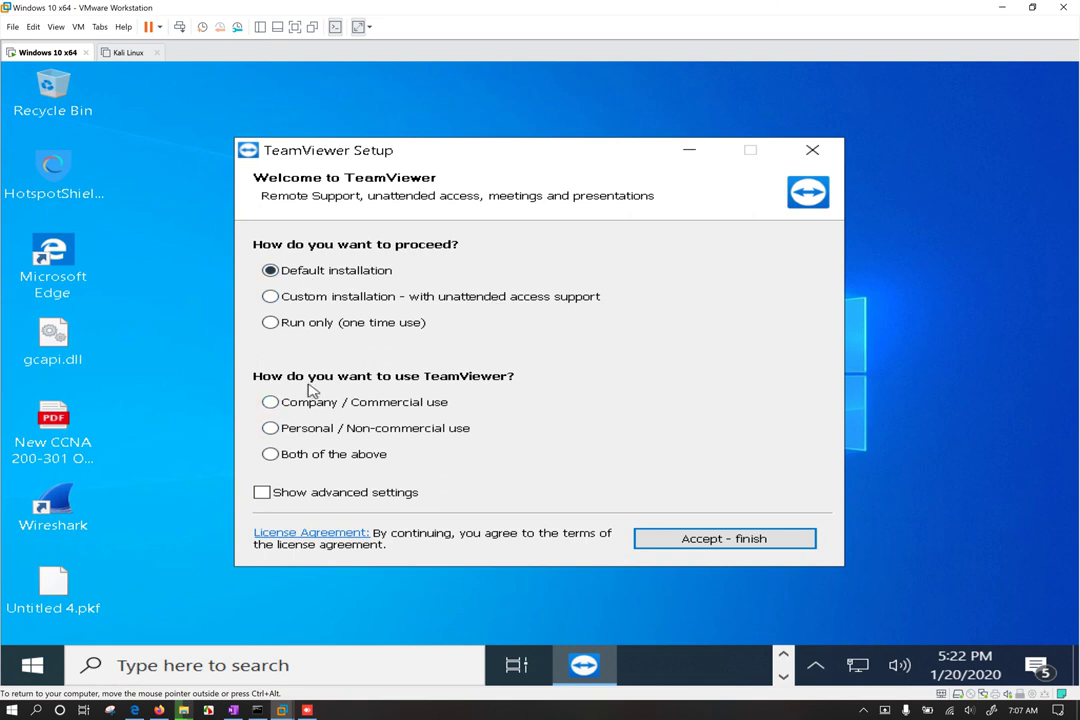
left_click(356, 500)
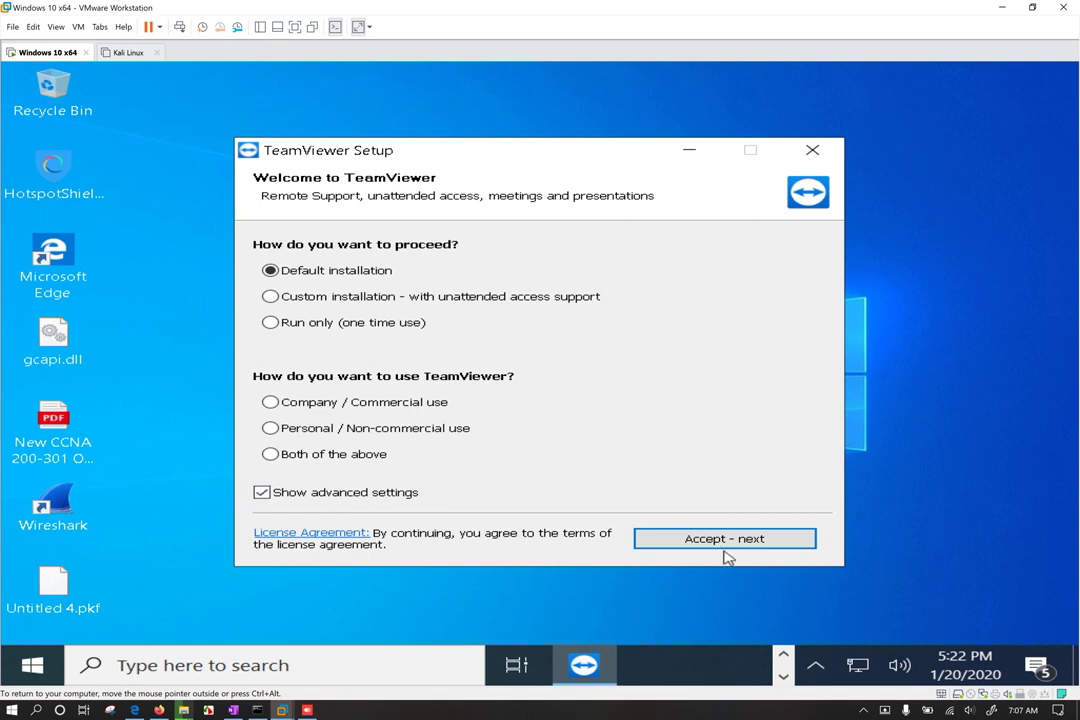
left_click(306, 496)
left_click(398, 494)
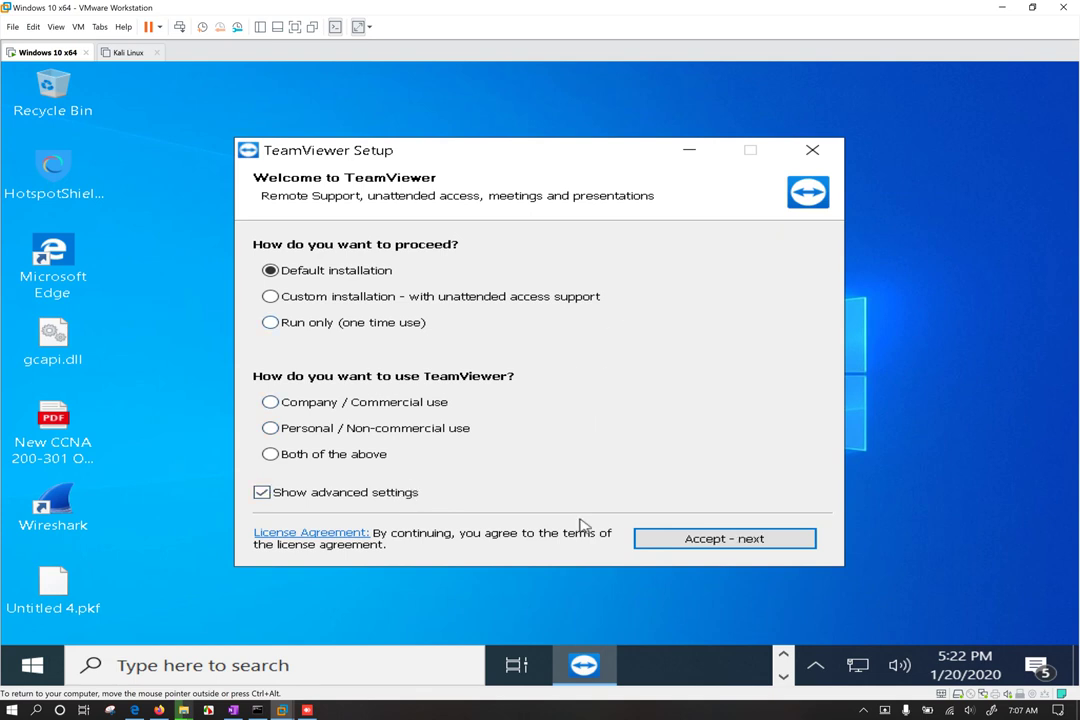
left_click(704, 547)
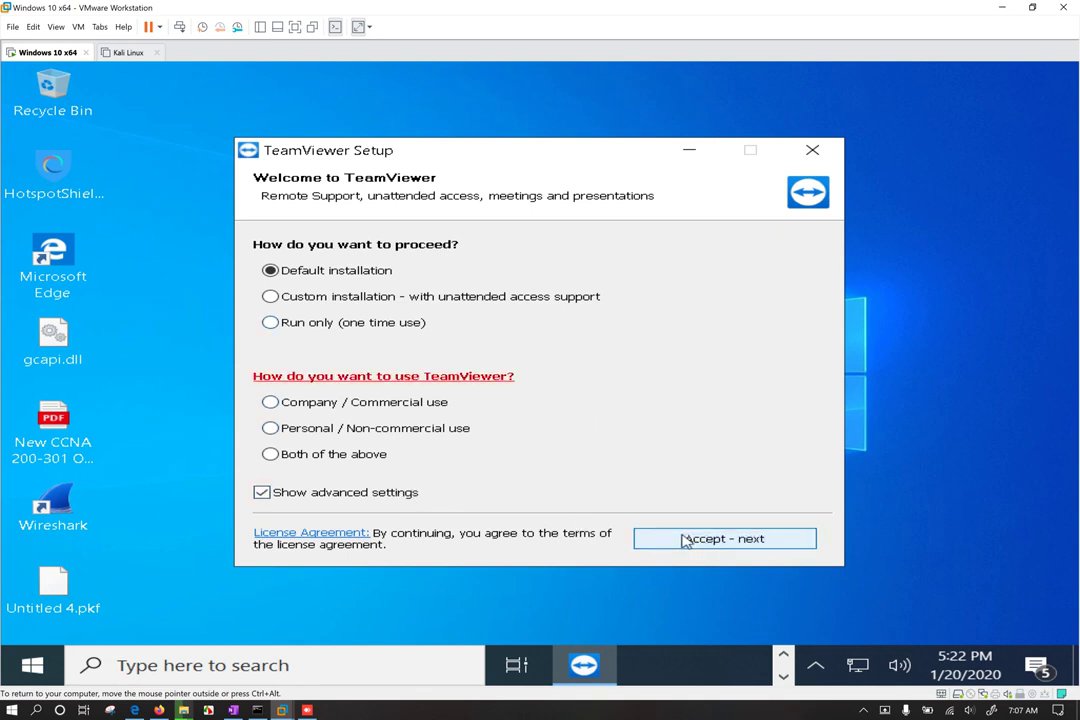
left_click(357, 409)
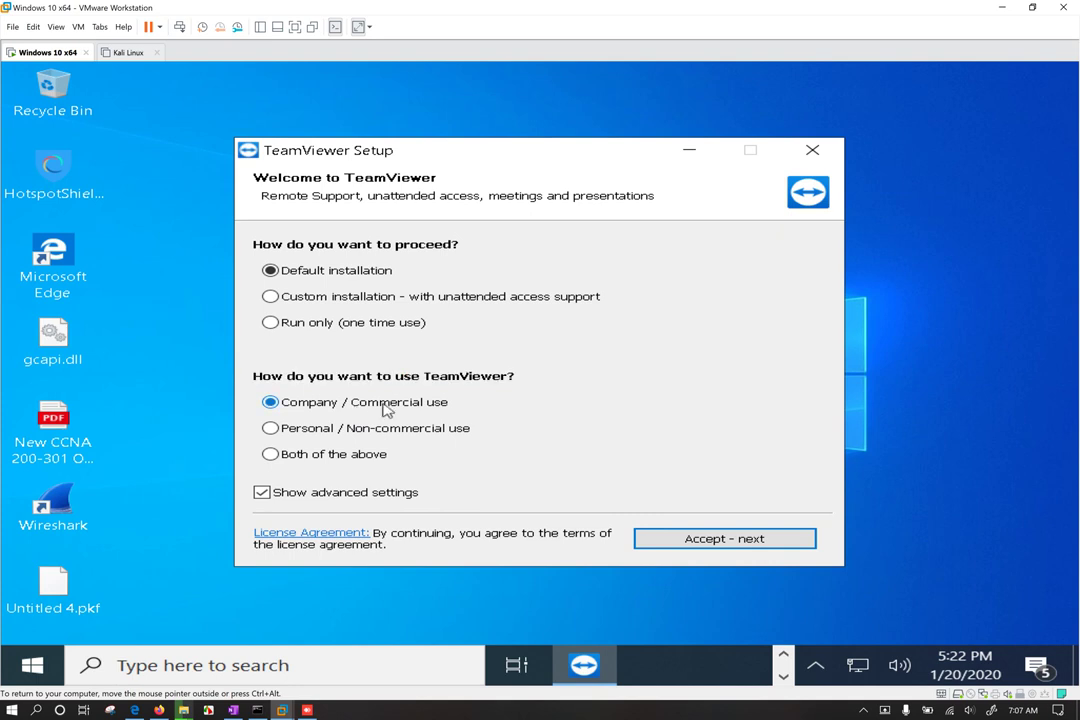
left_click(369, 432)
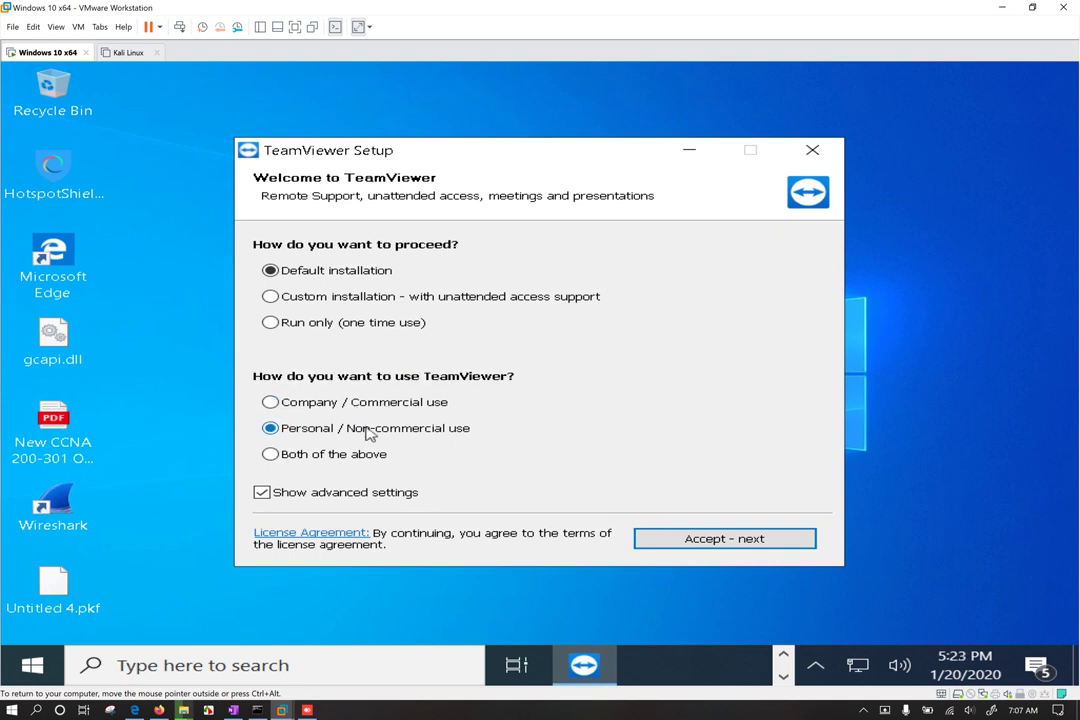
left_click(684, 538)
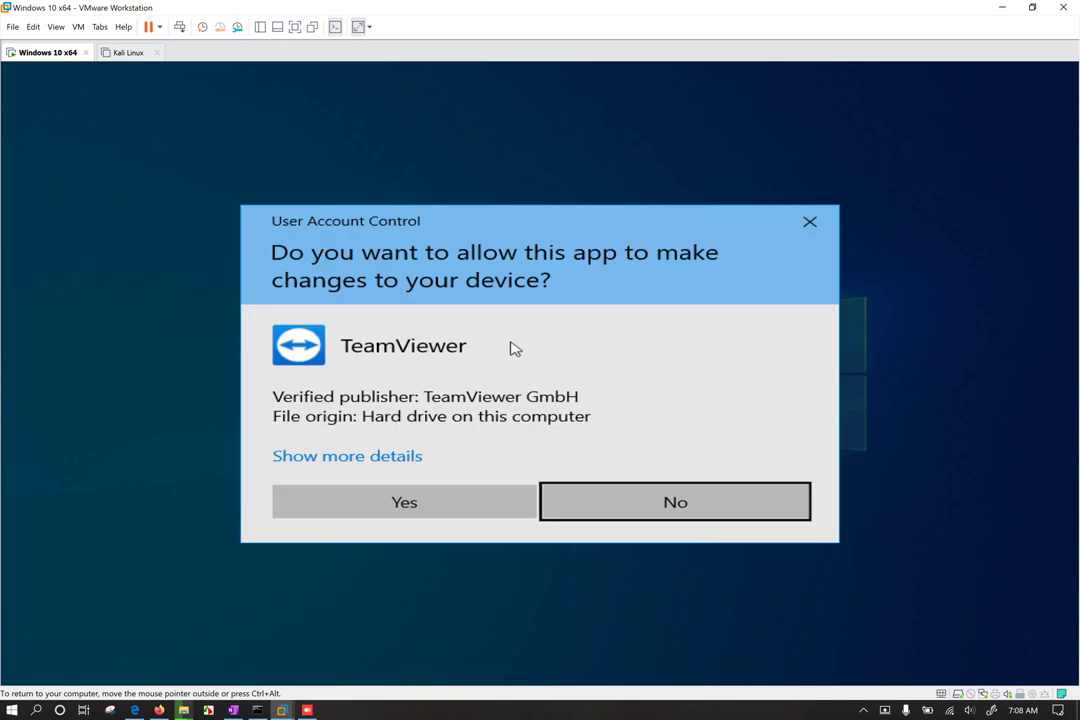
left_click(456, 511)
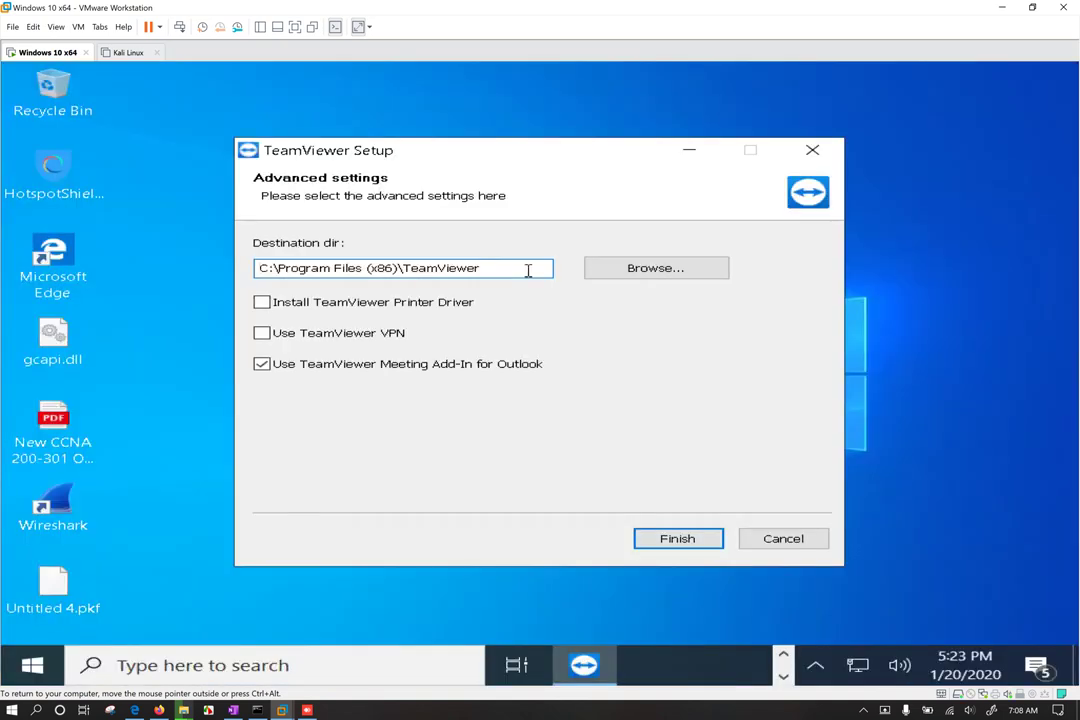
left_click(388, 308)
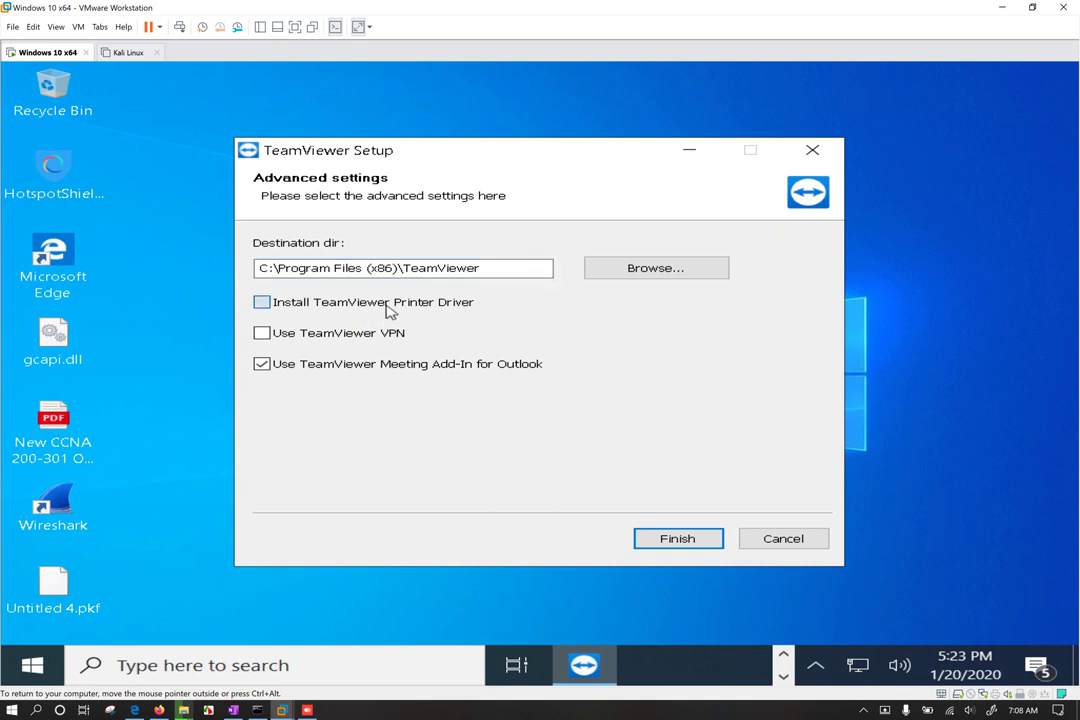
left_click(346, 340)
left_click(788, 540)
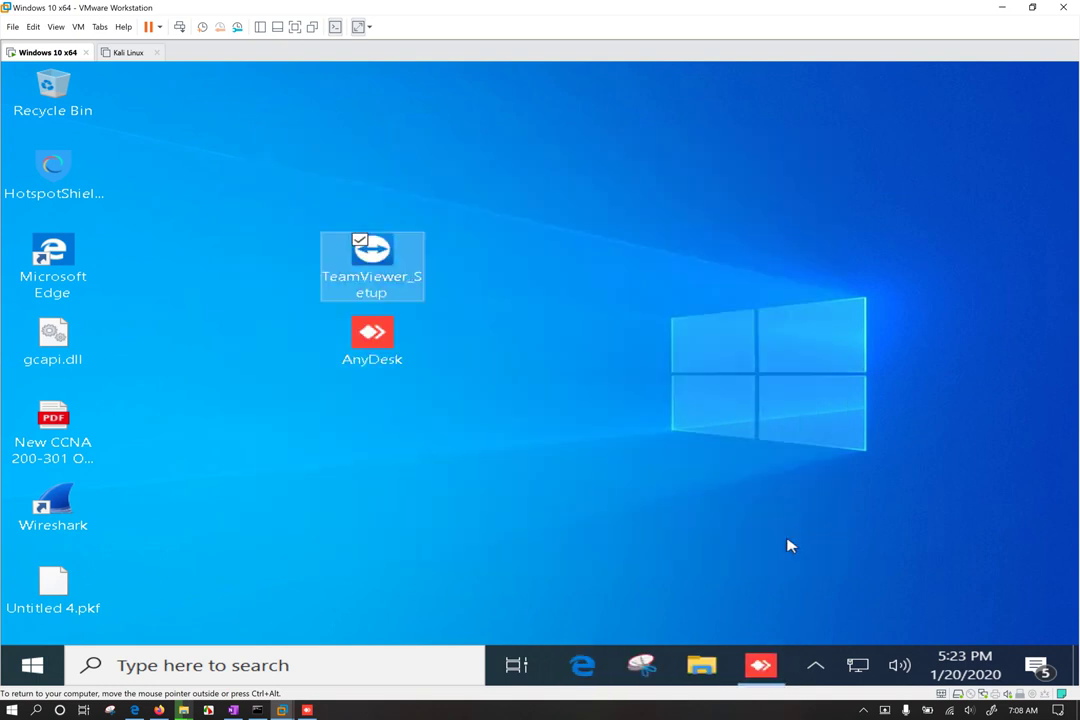
Step: Run TeamViewer_Setup with Default installation and Personal / Non-commercial use, accepting and approving the UAC prompt
double_click(389, 293)
left_click(400, 340, "ctrl")
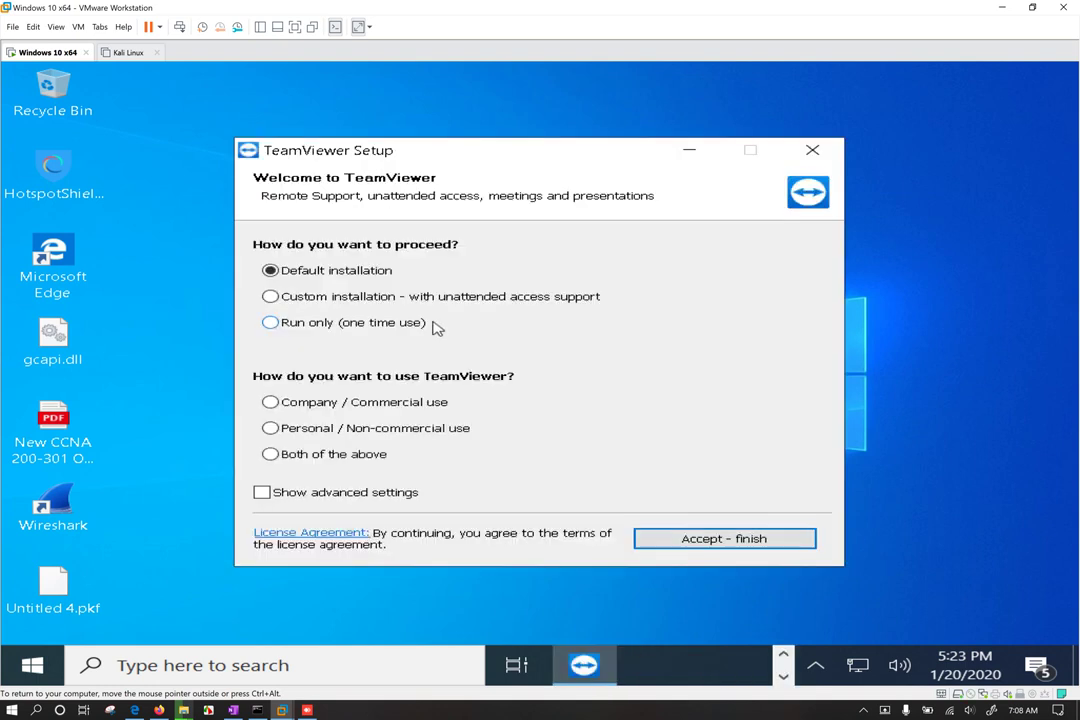
left_click(337, 405)
left_click(340, 436)
left_click(345, 326)
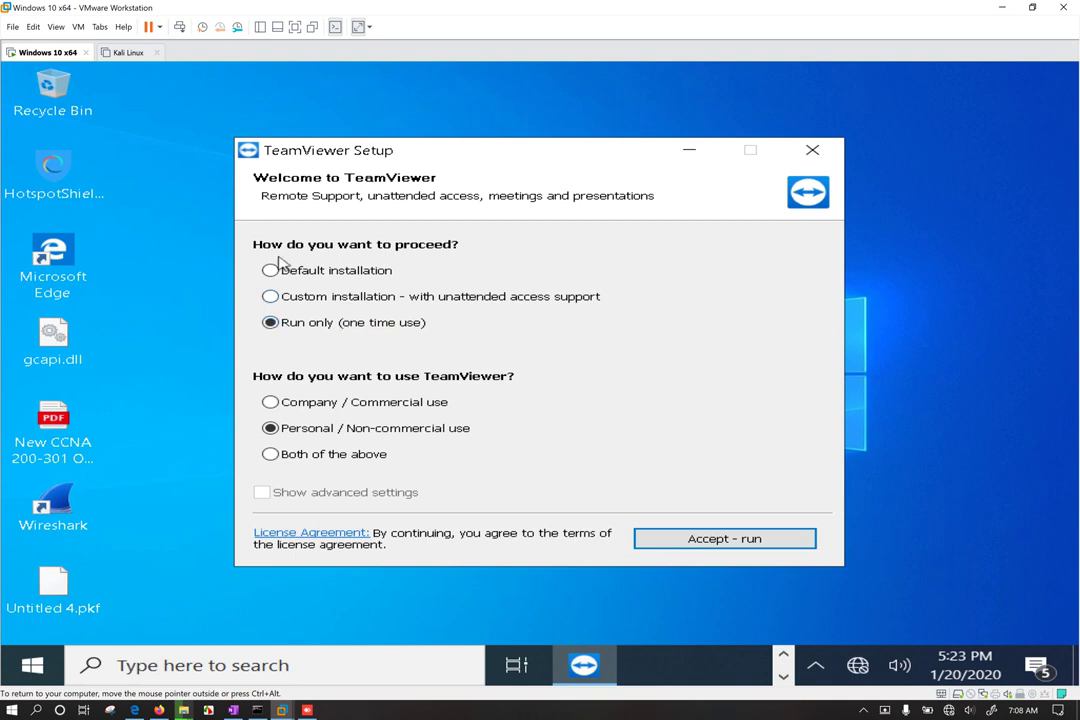
left_click(322, 272)
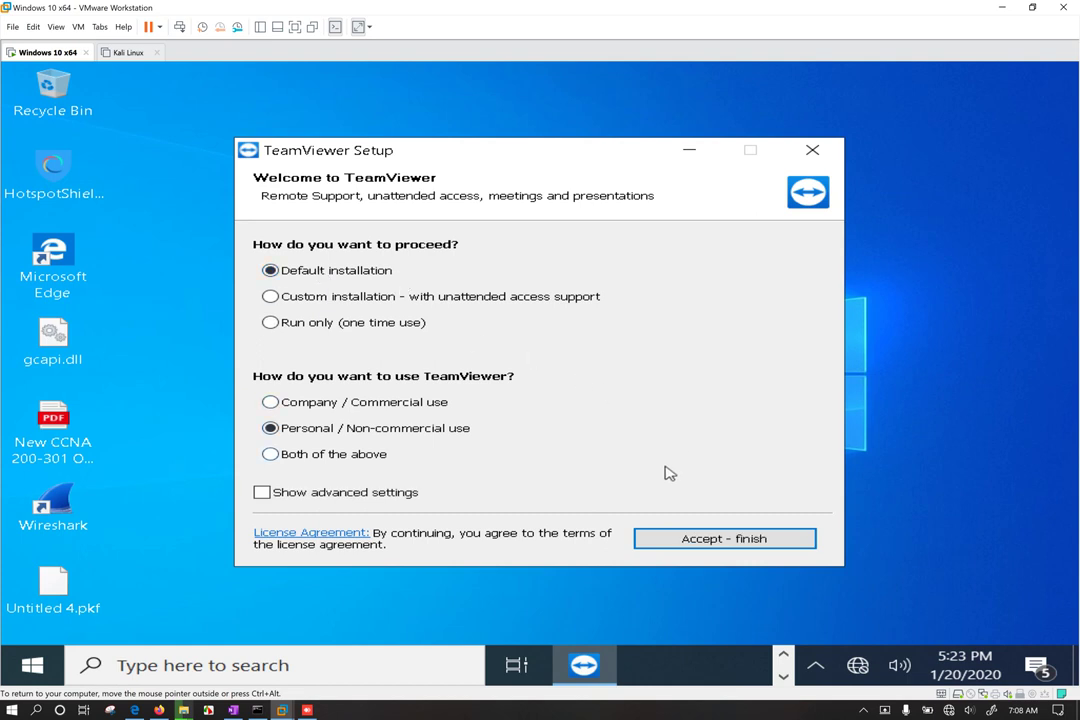
left_click(486, 301)
left_click(320, 273)
left_click(743, 540)
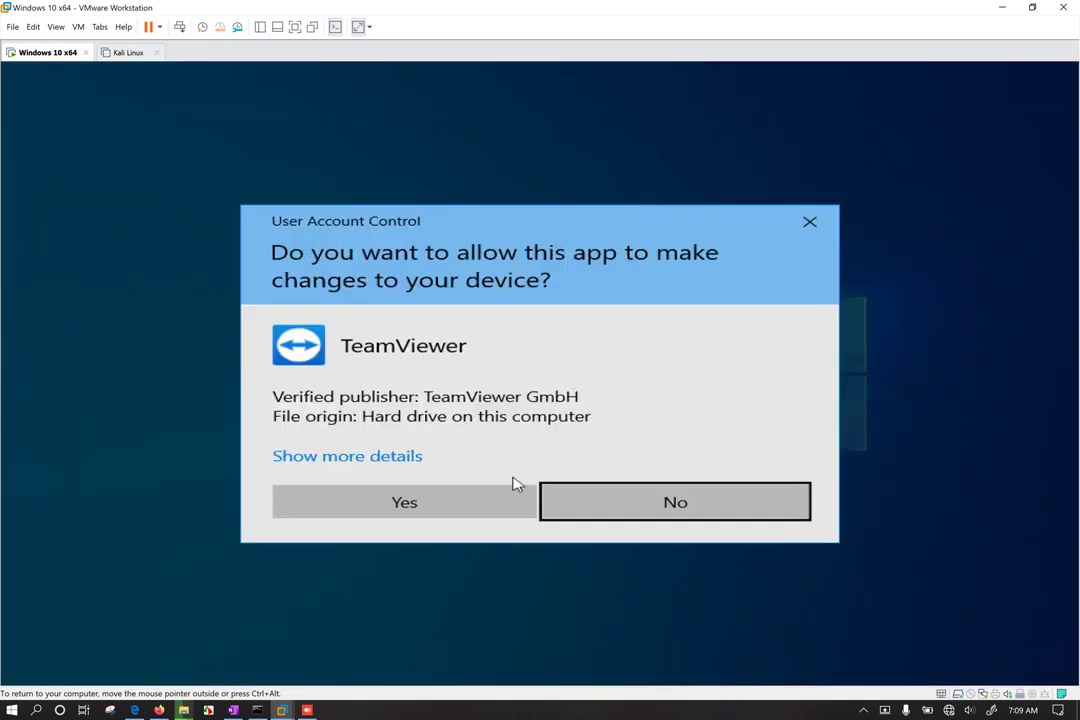
left_click(477, 490)
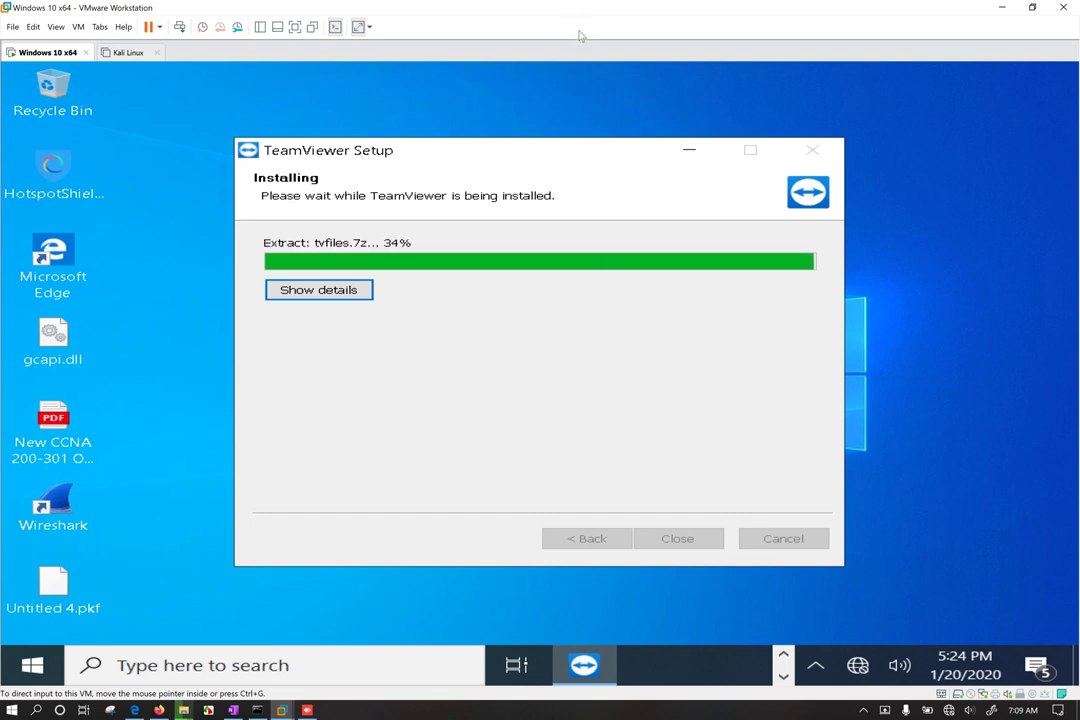
left_click_drag(545, 150, 531, 124)
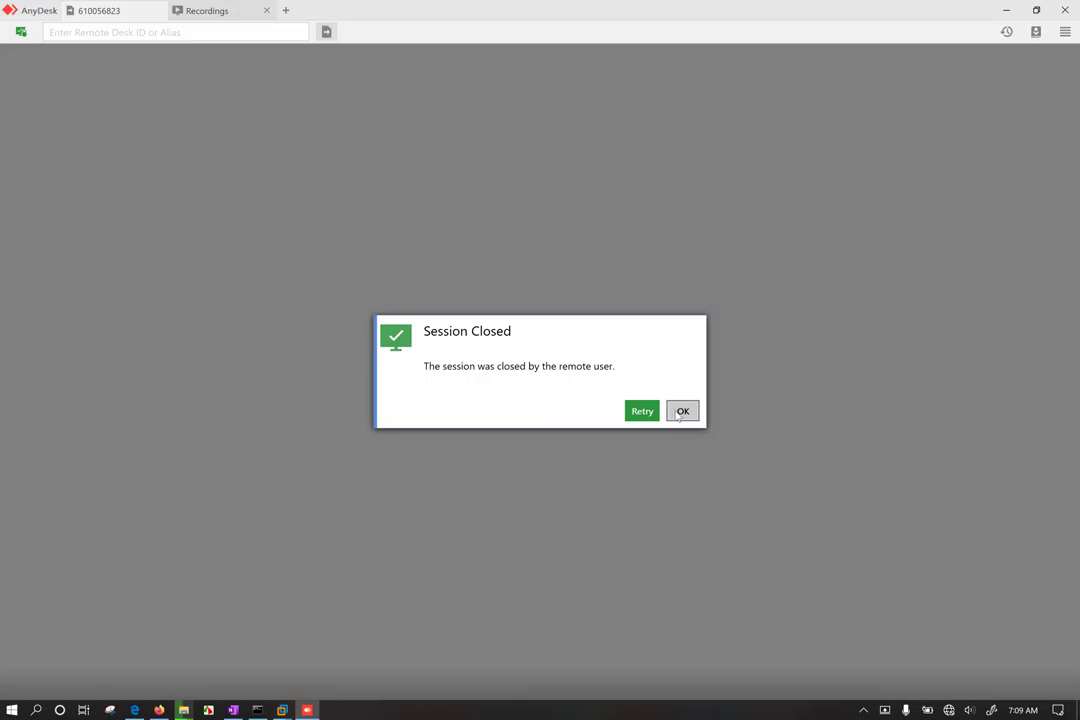
Step: Dismiss the Session Closed notice and close AnyDesk without installing it
left_click(681, 412)
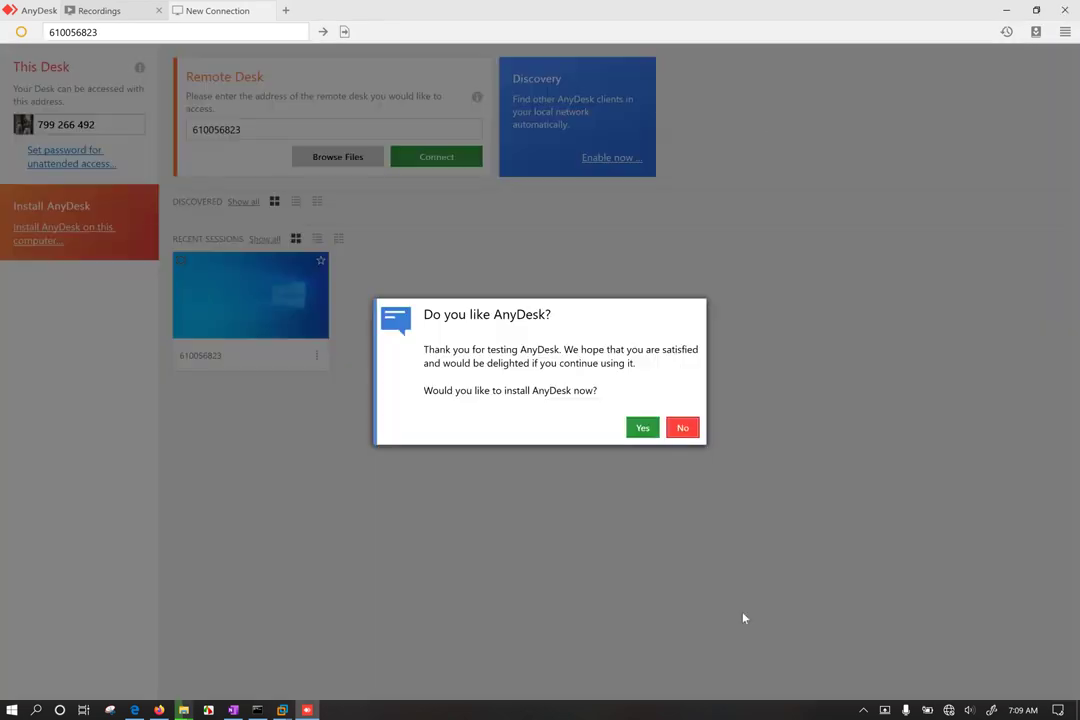
left_click(642, 428)
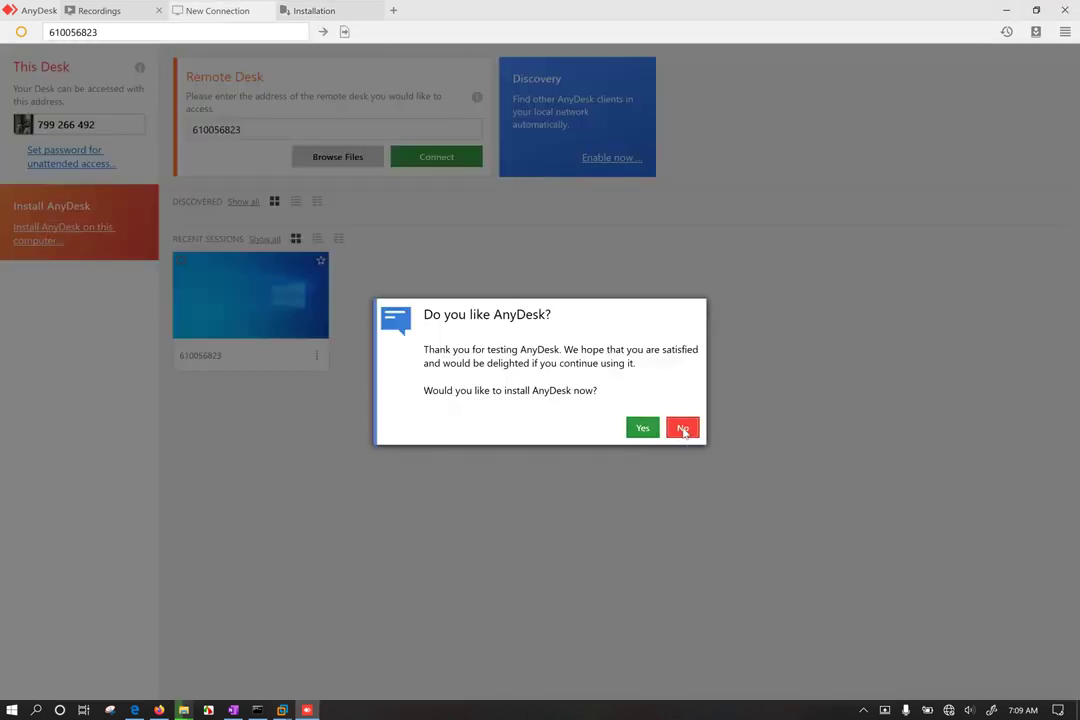
left_click(684, 430)
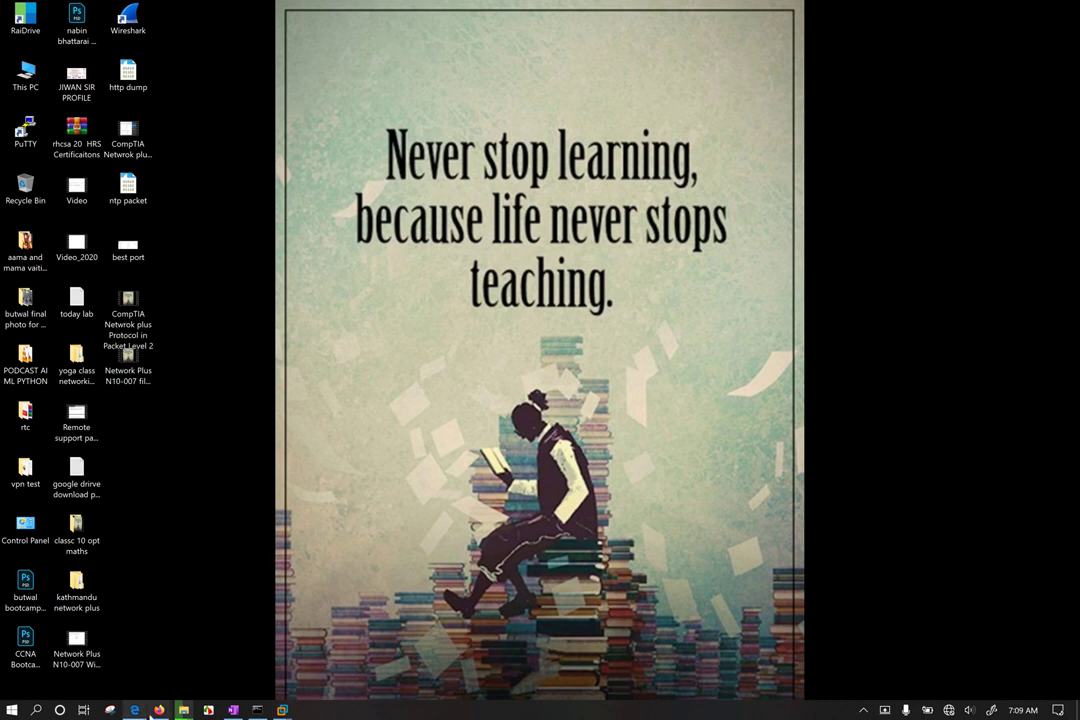
Step: Run TeamViewer_Setup from the Downloads\Programs folder and accept to install it on the host
mouse_move(183, 710)
left_click(255, 650)
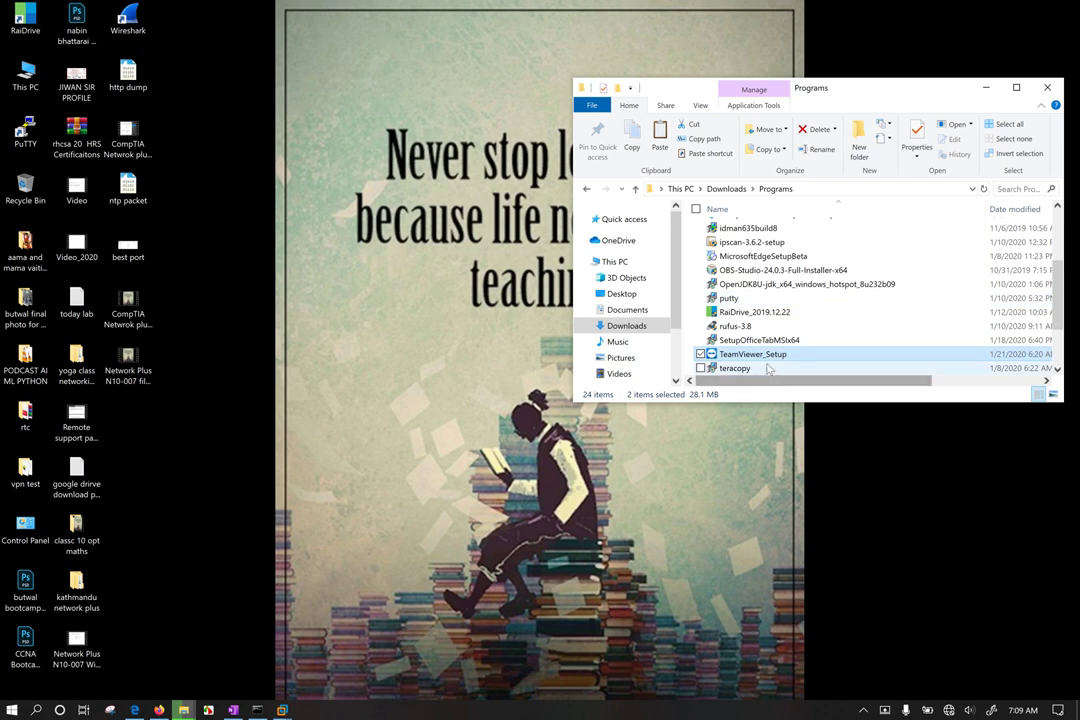
left_click(752, 354)
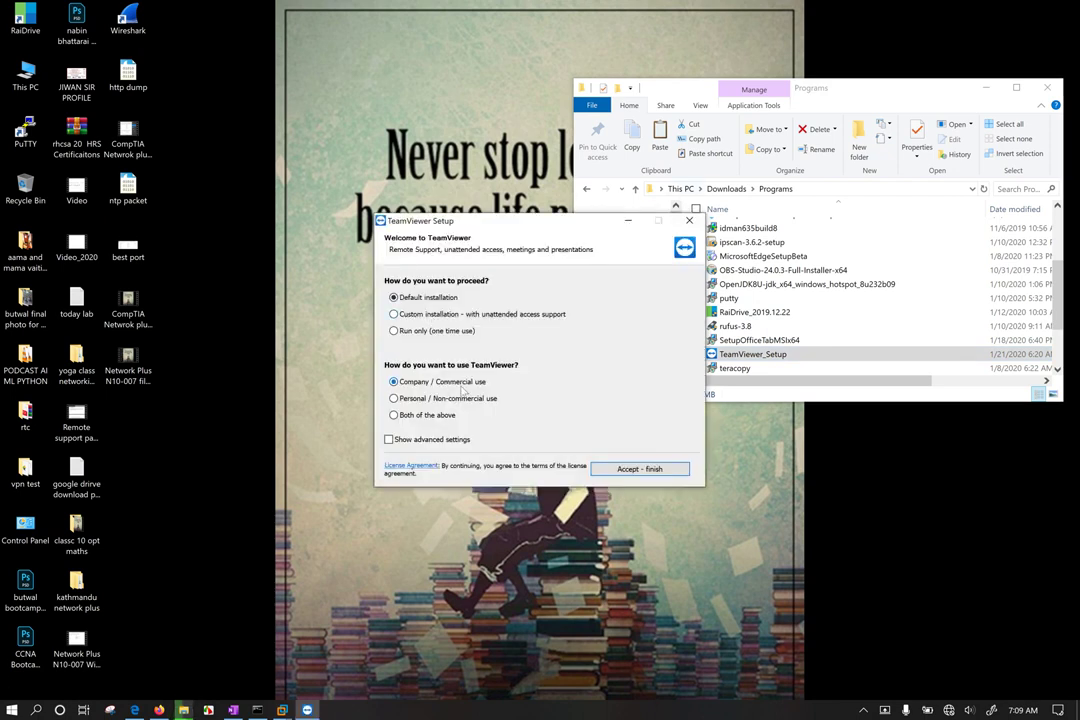
left_click(640, 469)
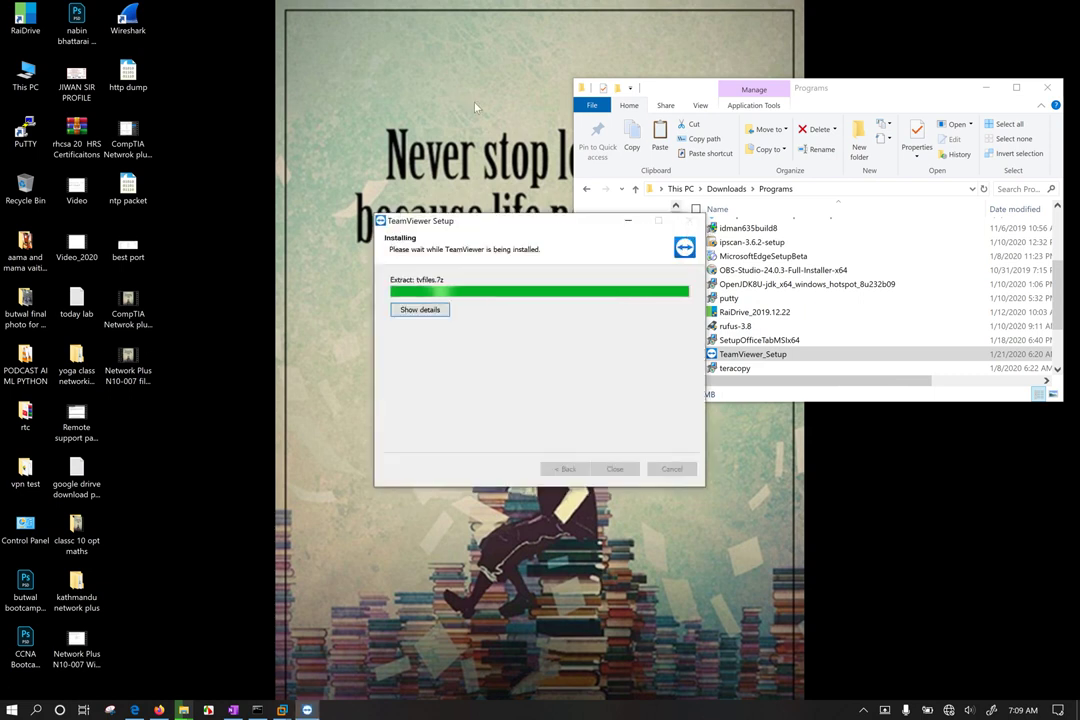
right_click(457, 92)
Step: In Display settings, keep the resolution, set scale to 250%, and minimize Settings
left_click(368, 240)
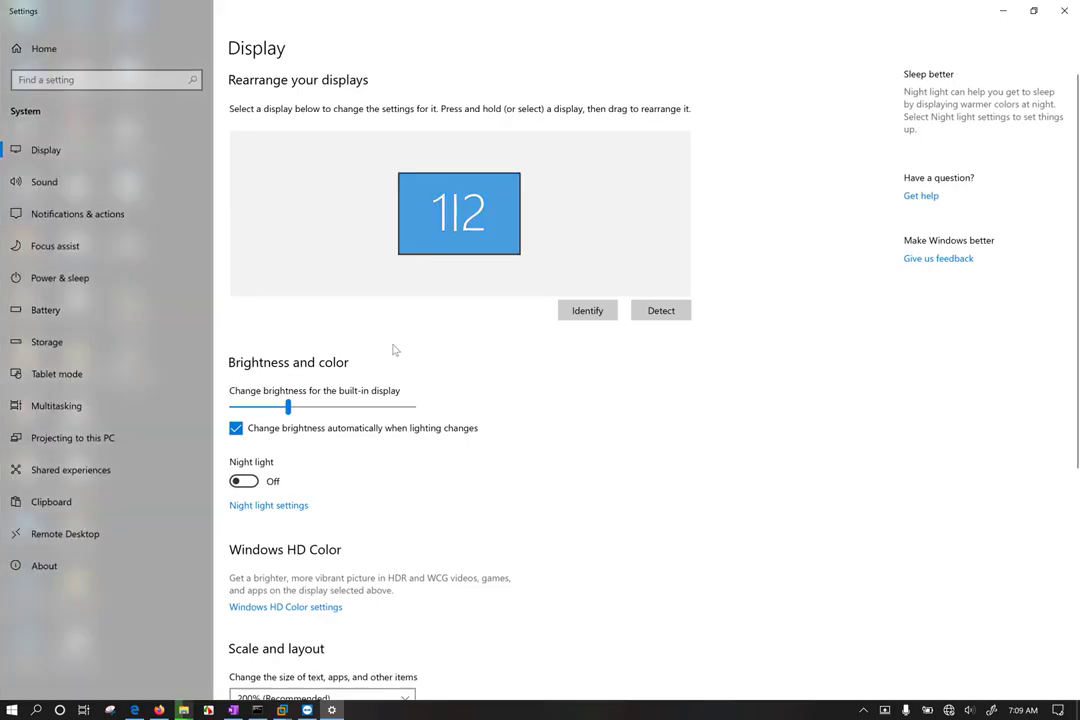
scroll(393, 349, "down", 4)
left_click(333, 380)
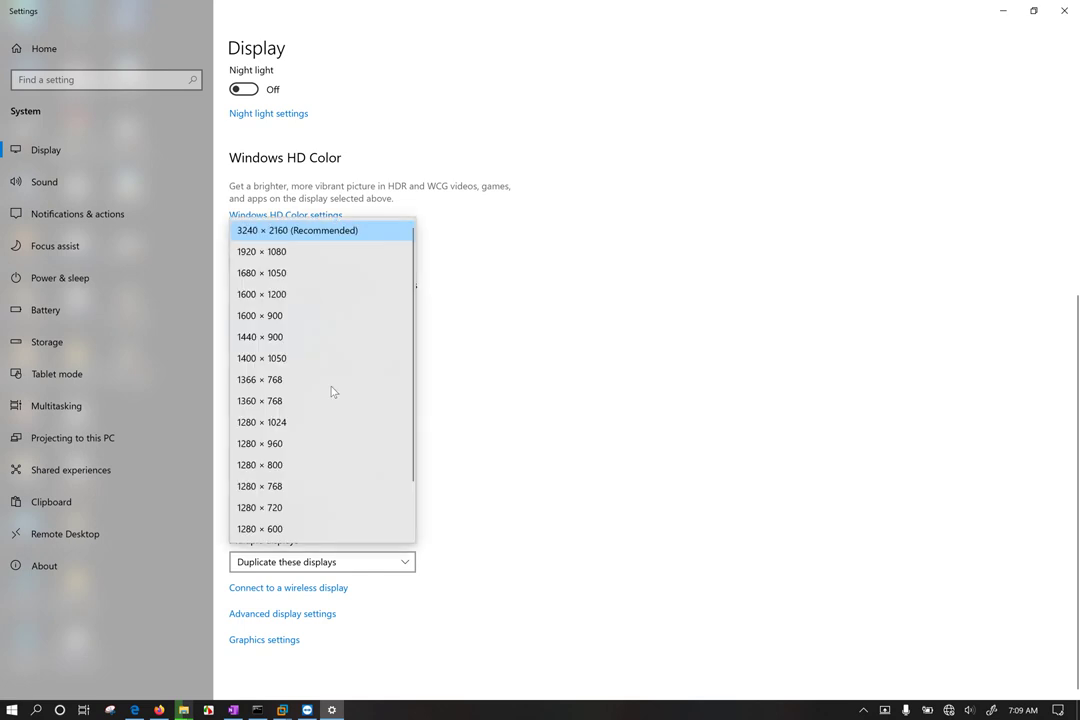
left_click(489, 330)
left_click(330, 310)
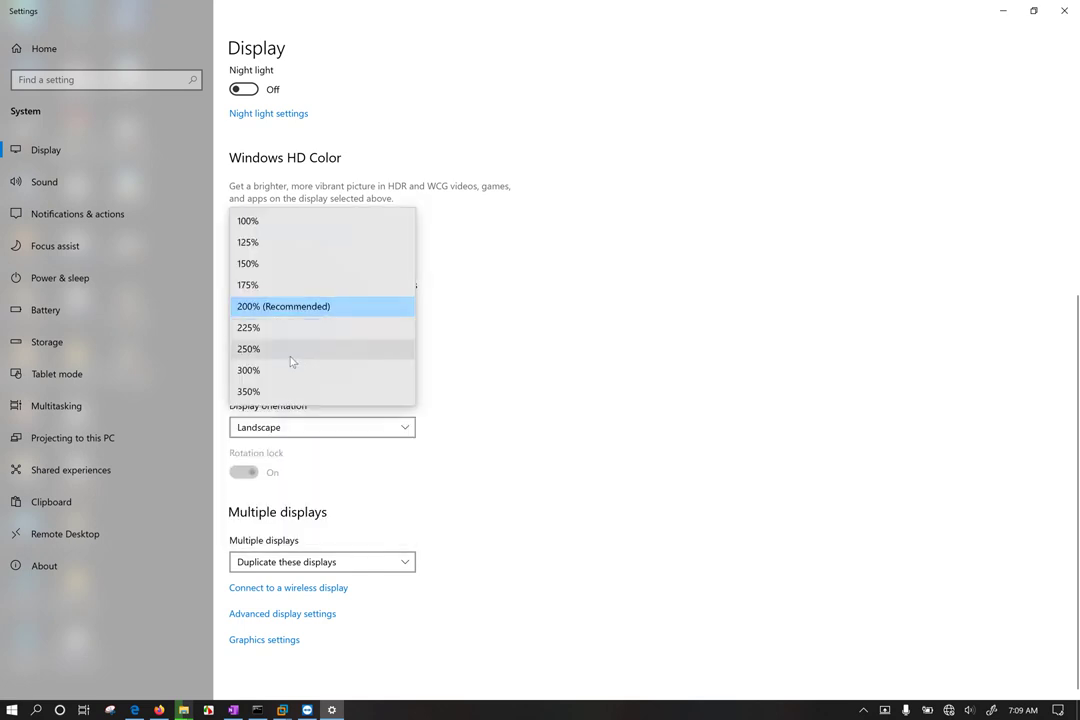
left_click(283, 359)
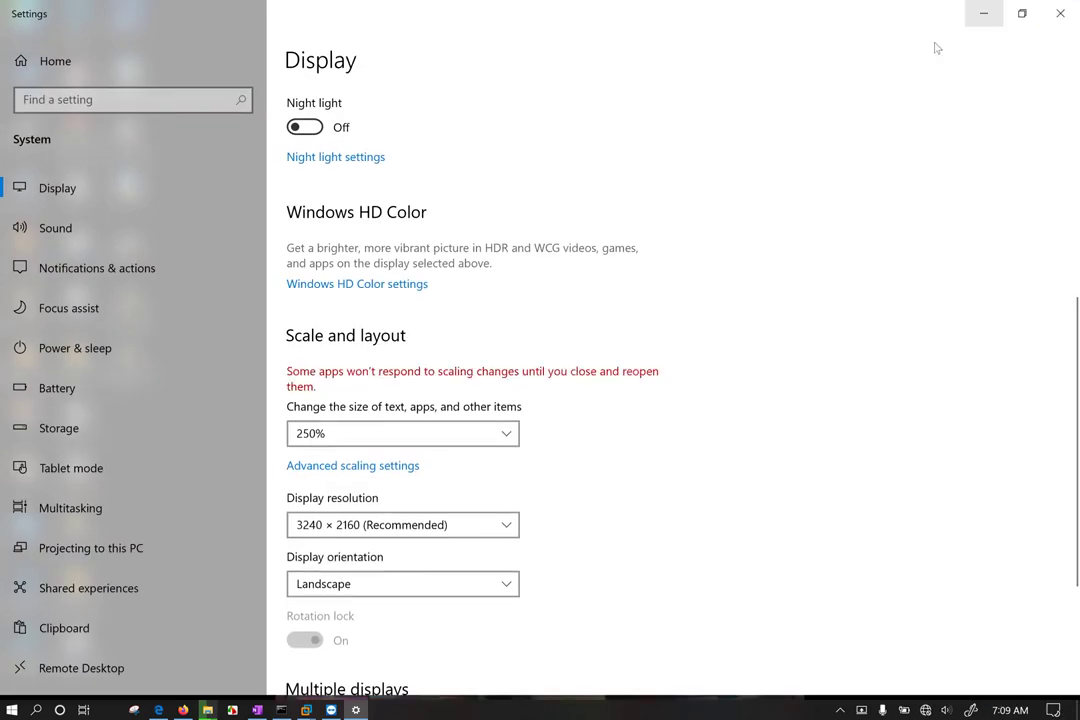
left_click(983, 13)
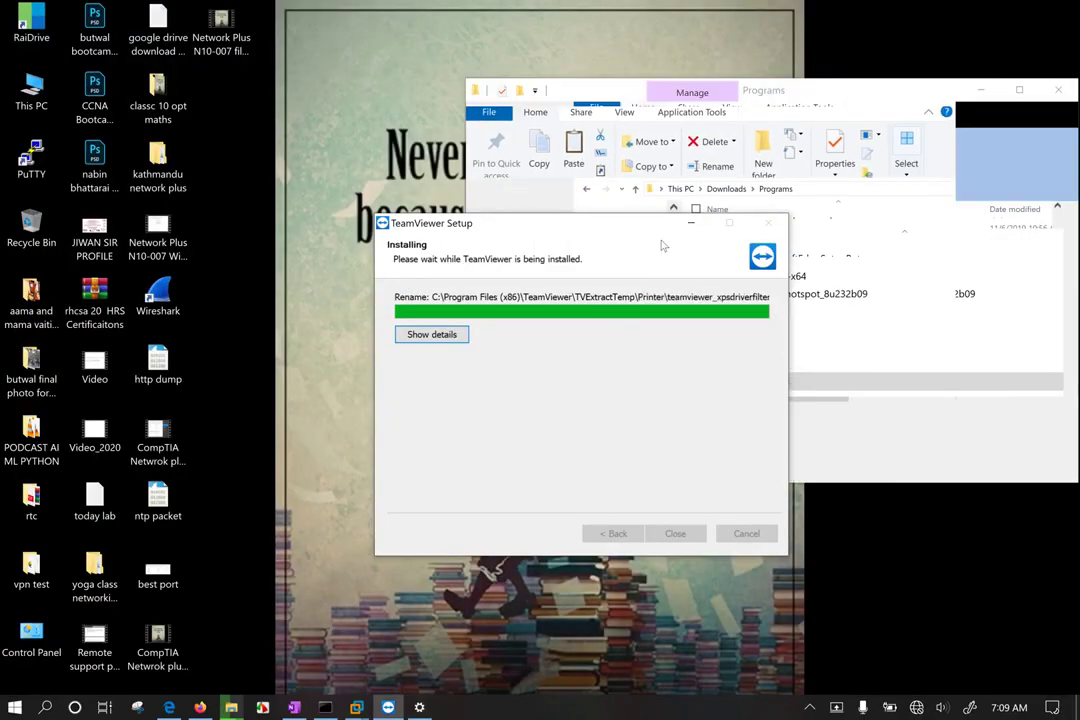
Step: Move the TeamViewer Setup window aside and close the Downloads folder window
left_click_drag(627, 232, 325, 165)
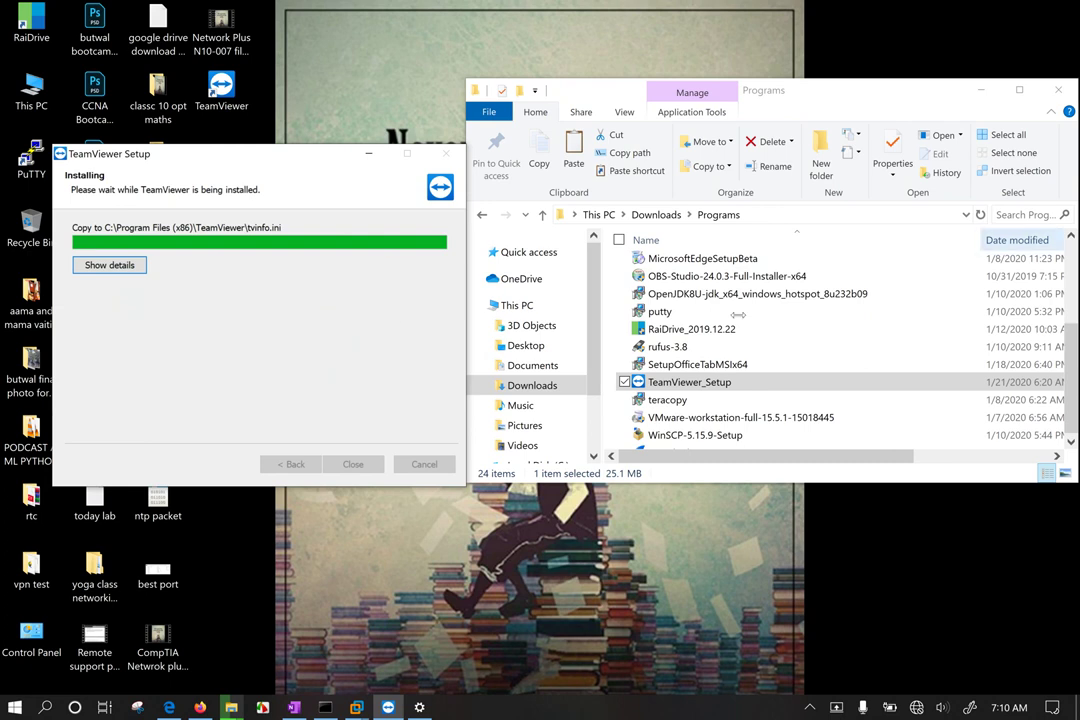
left_click(1058, 90)
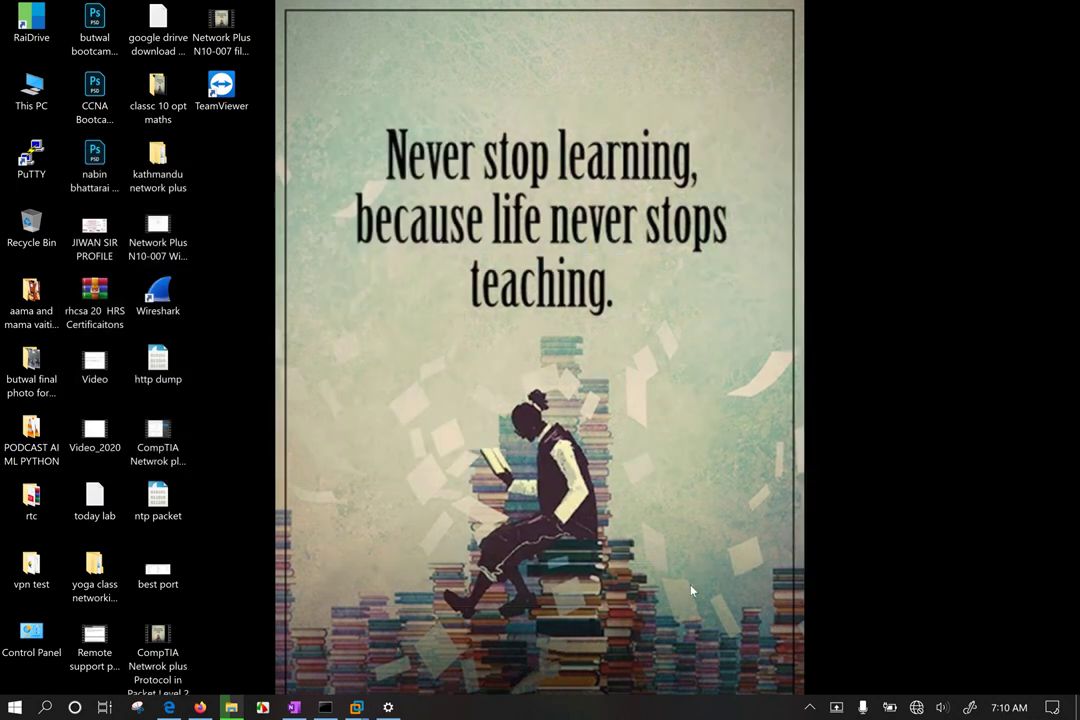
Step: Launch TeamViewer from its new desktop shortcut
double_click(224, 90)
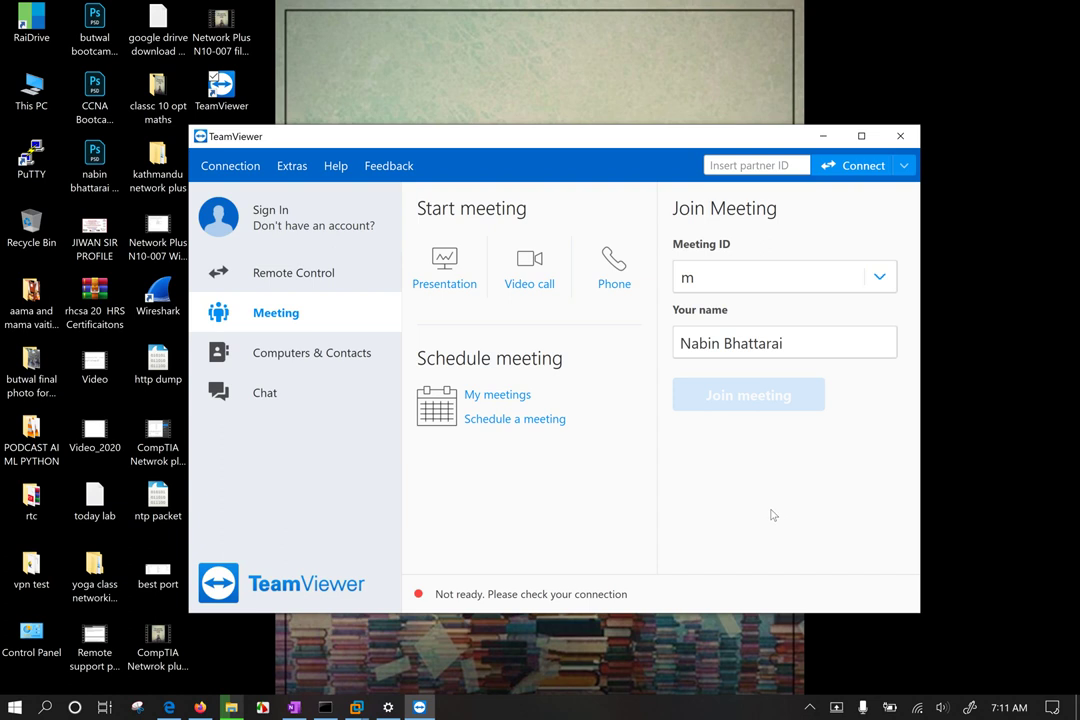
Step: Open the Schedule a meeting page, close the browser, and visit Augmented Reality and Remote Management
left_click(484, 421)
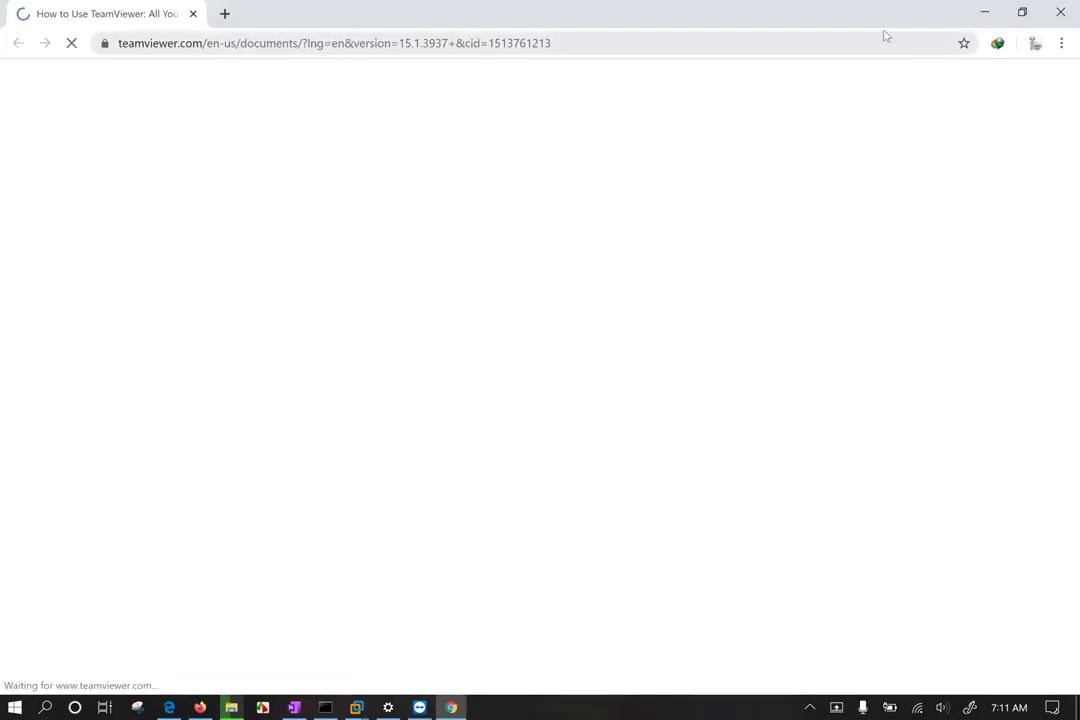
left_click(1062, 10)
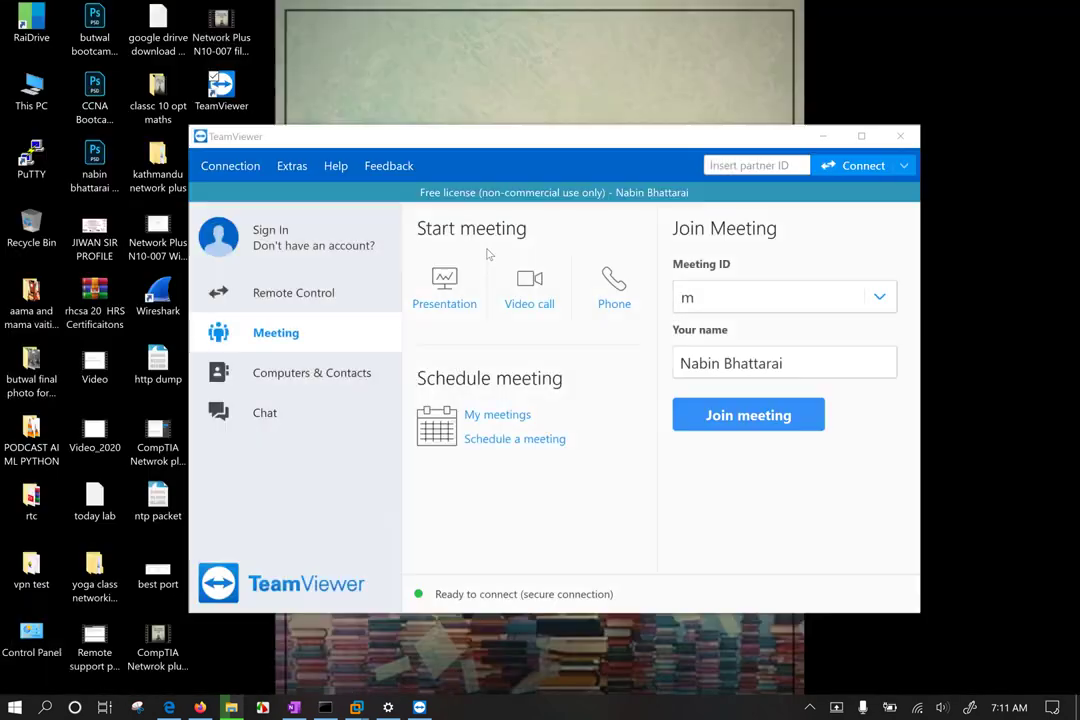
left_click(280, 488)
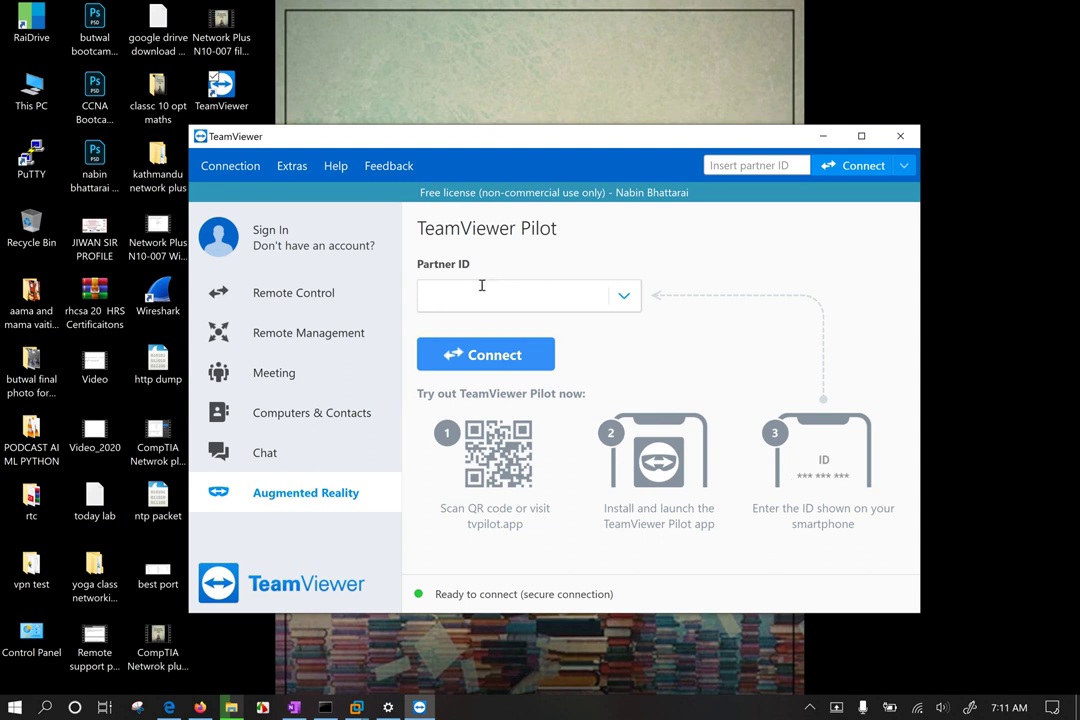
left_click(293, 337)
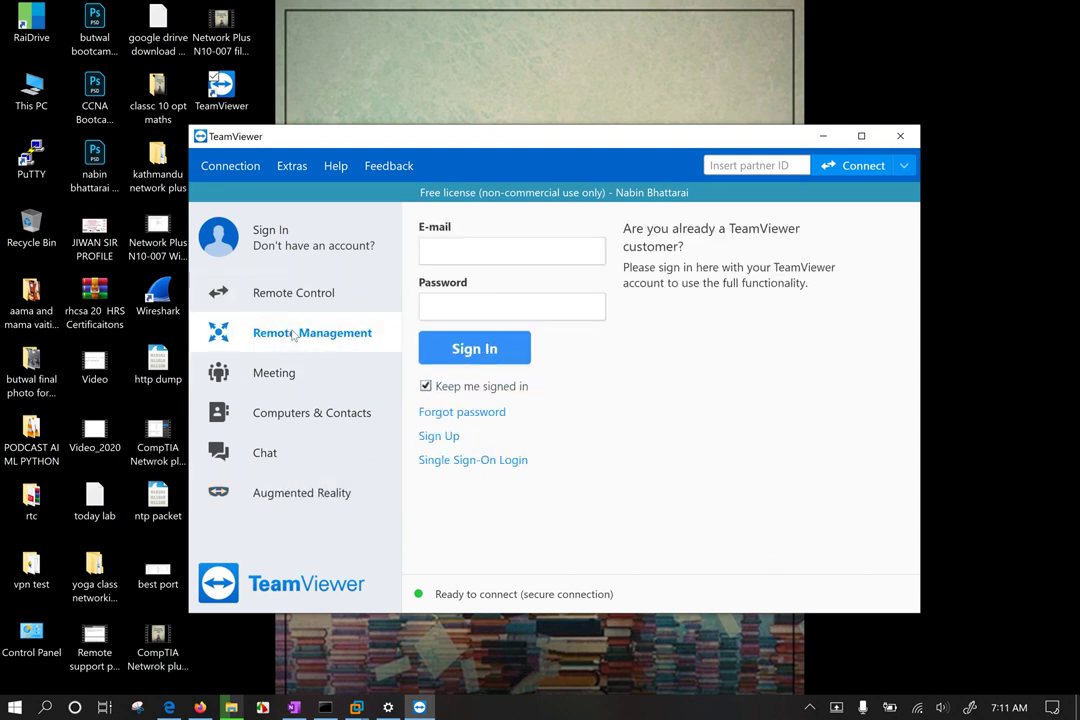
Step: Browse the Remote Control, Meeting, Computers & Contacts, Chat and Augmented Reality sections
left_click(282, 296)
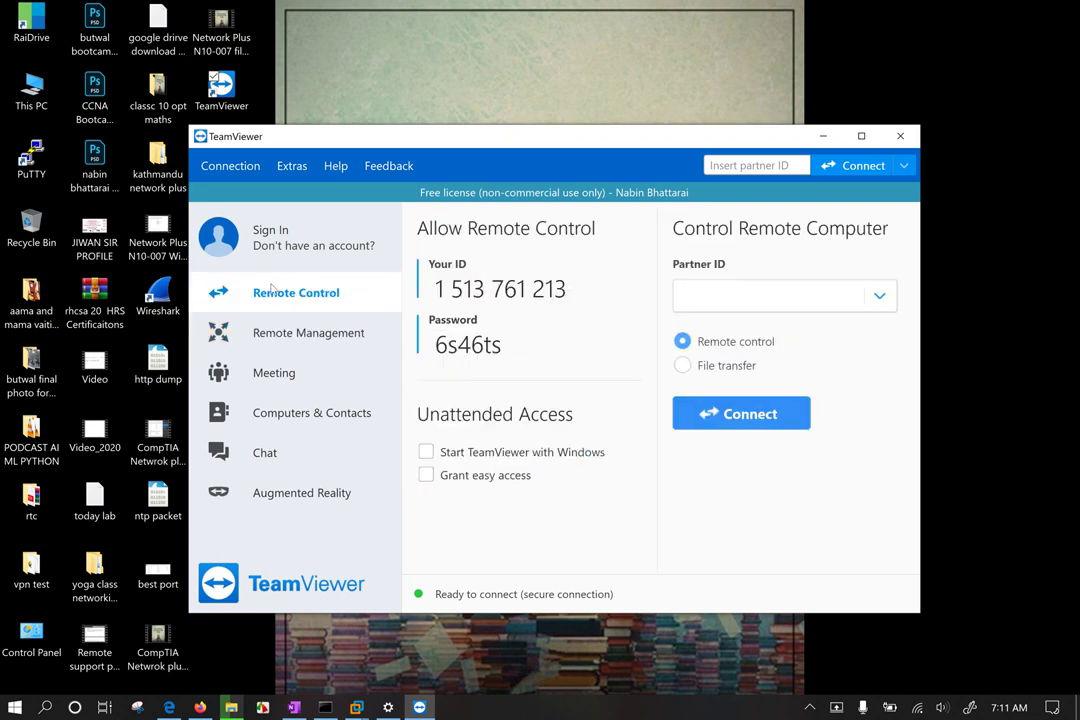
left_click(278, 378)
left_click(290, 418)
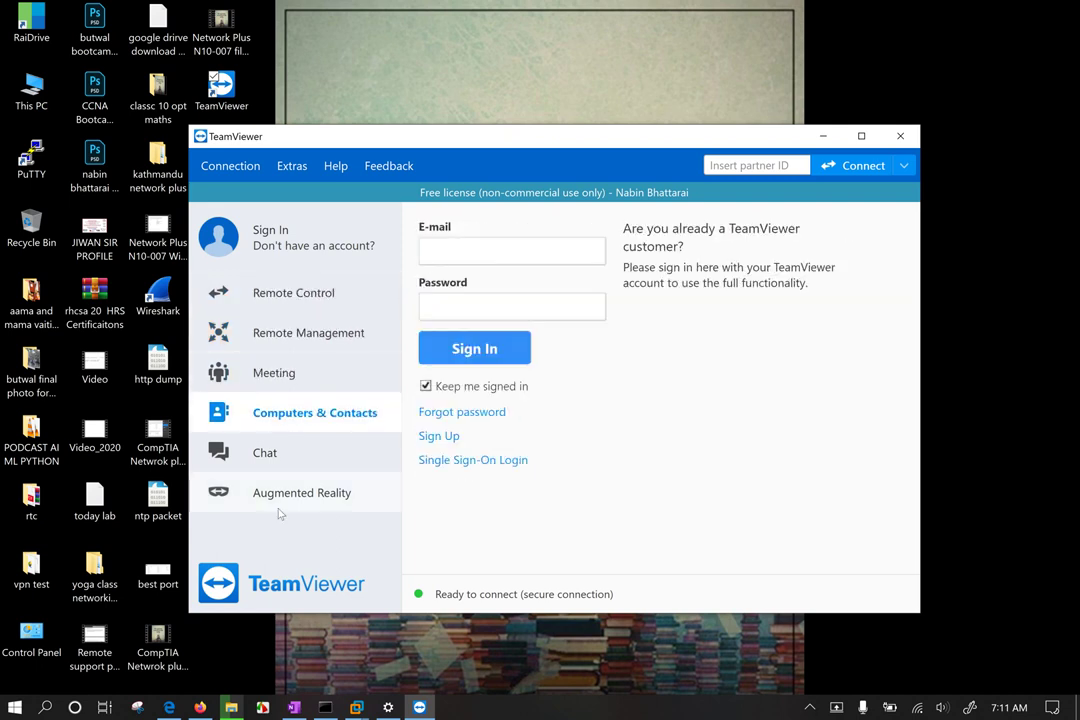
left_click(256, 456)
left_click(266, 495)
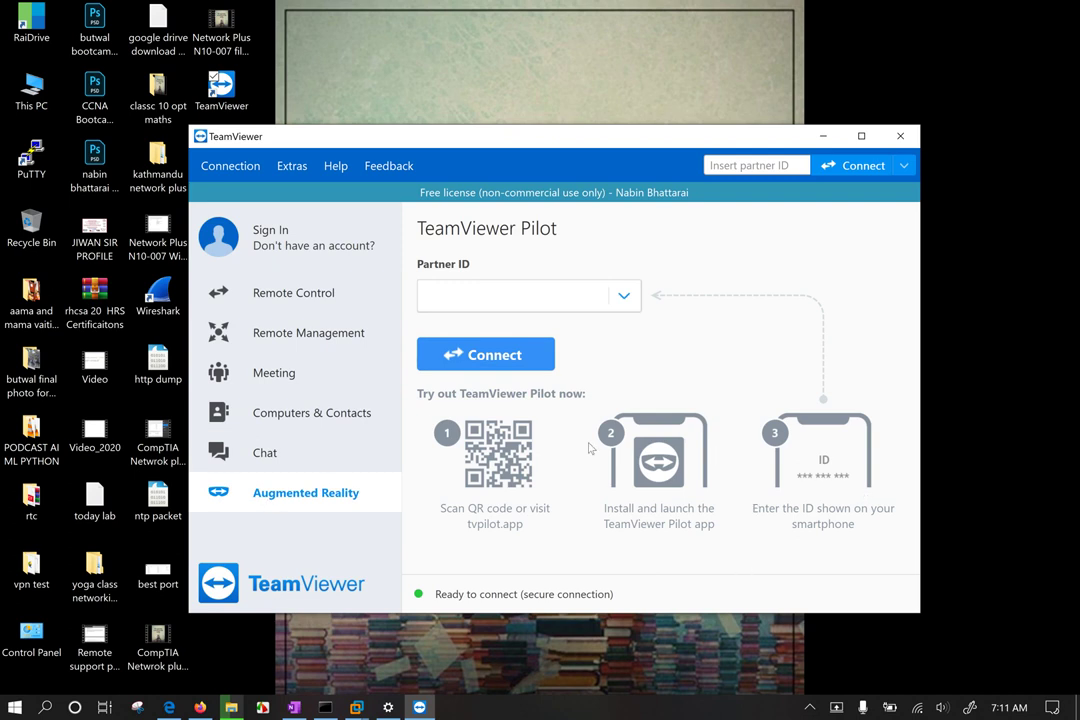
Step: Check the Partner ID device list, return to Remote Control, and move the window up
left_click(622, 294)
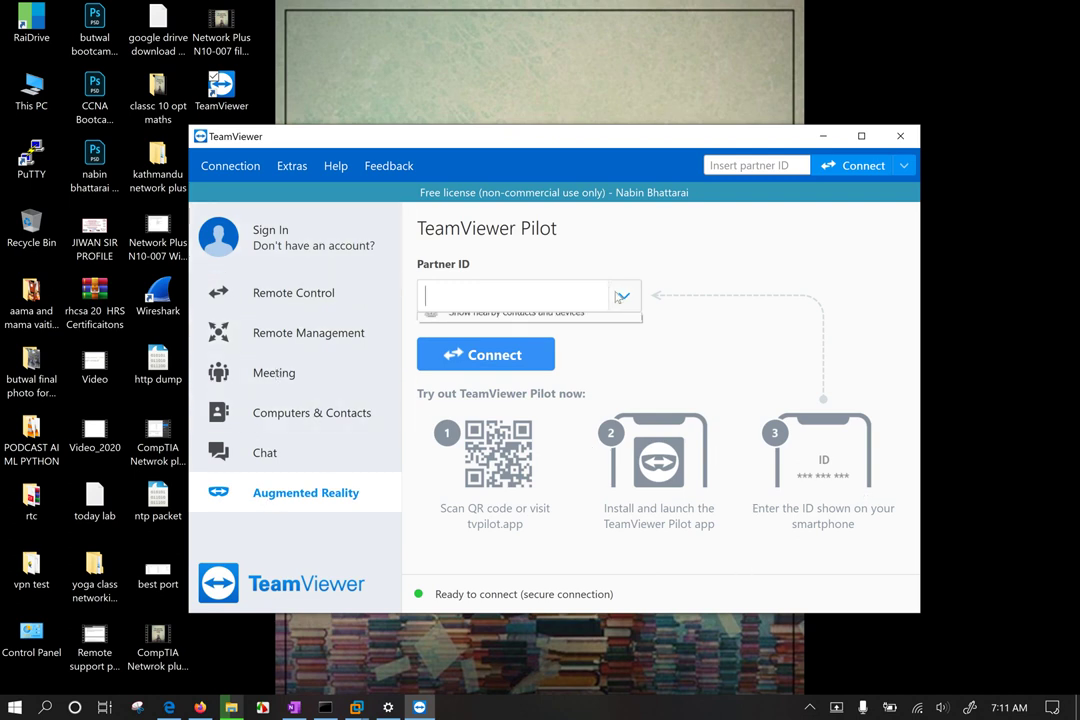
left_click(284, 292)
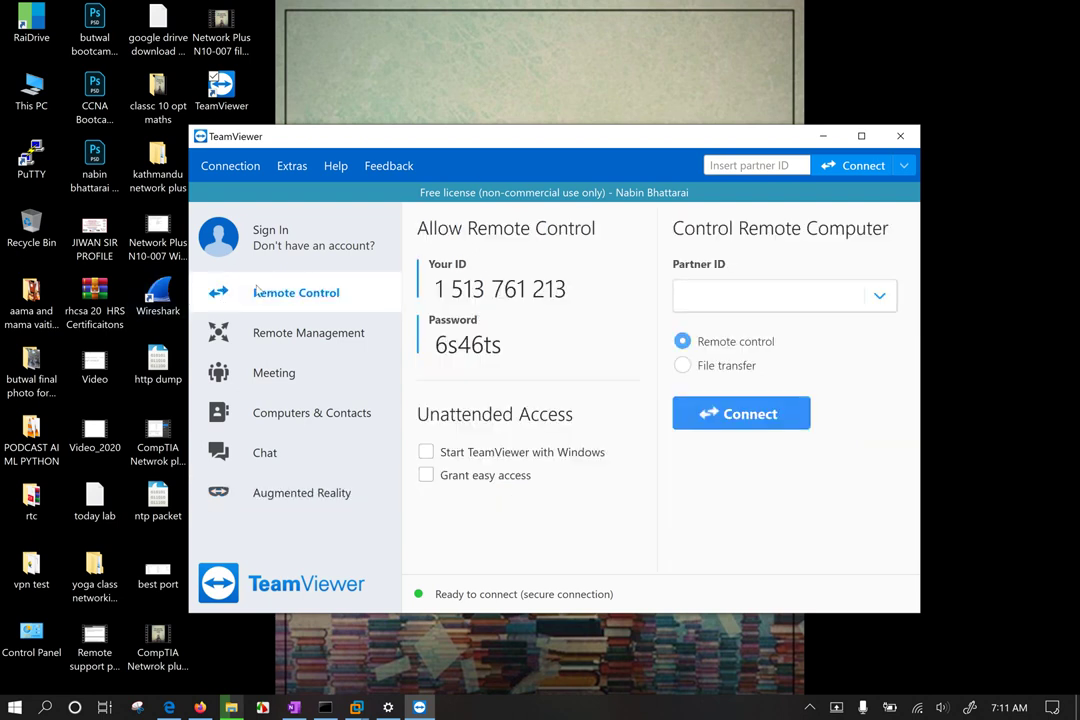
left_click_drag(489, 146, 457, 95)
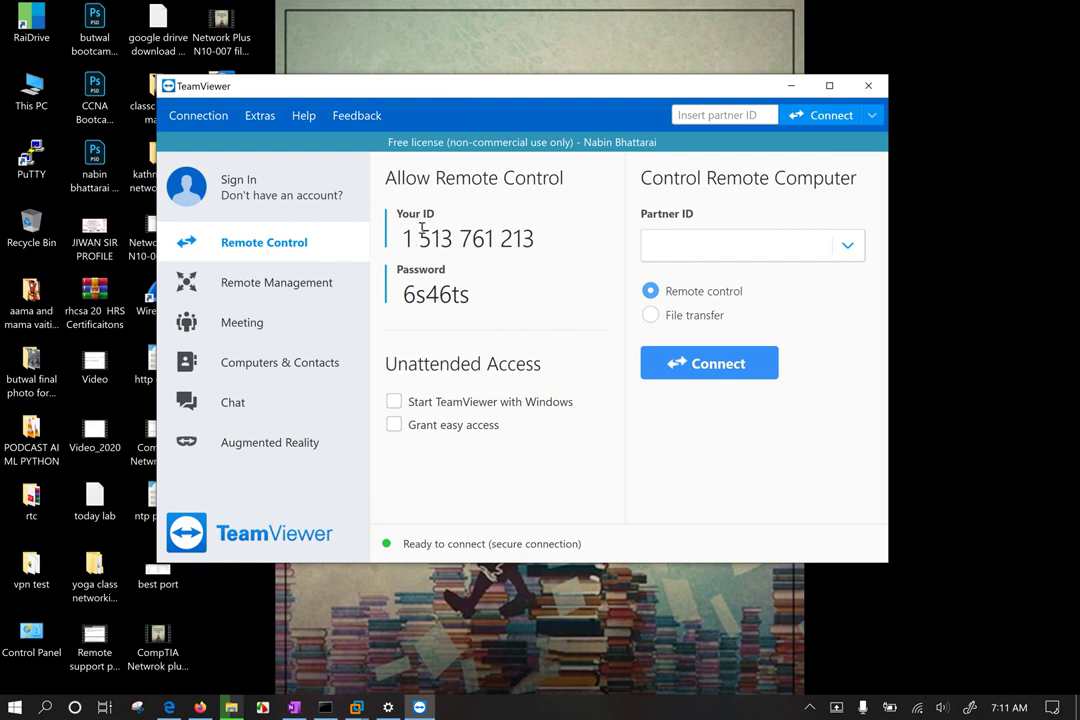
mouse_move(446, 301)
left_click(455, 428)
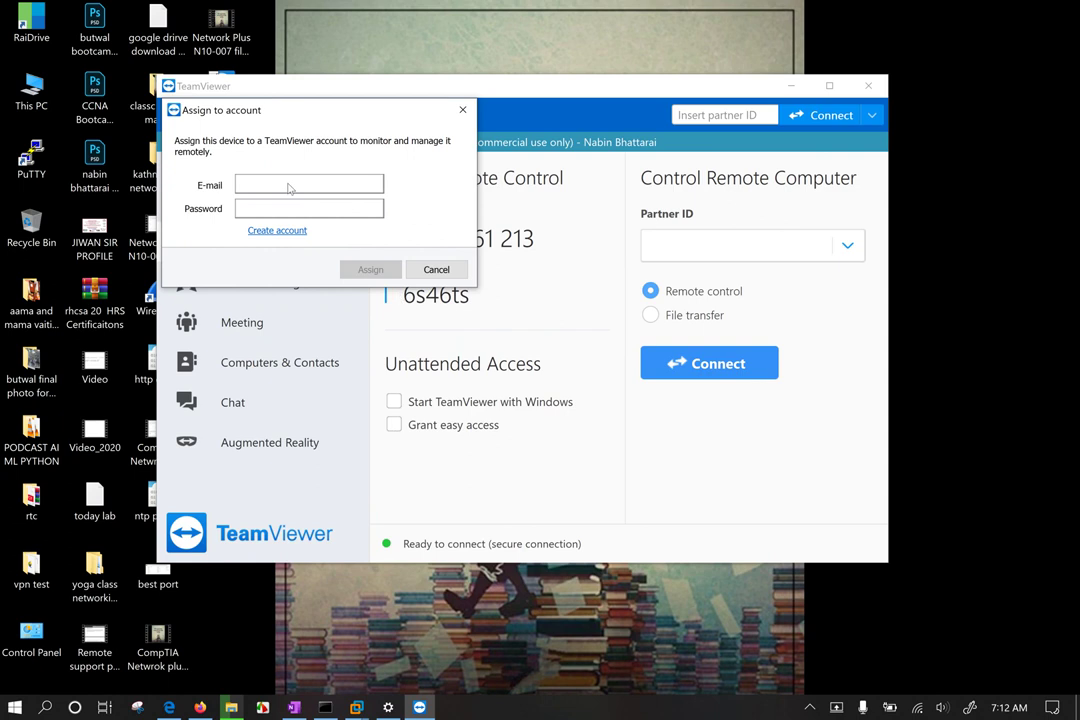
left_click(437, 268)
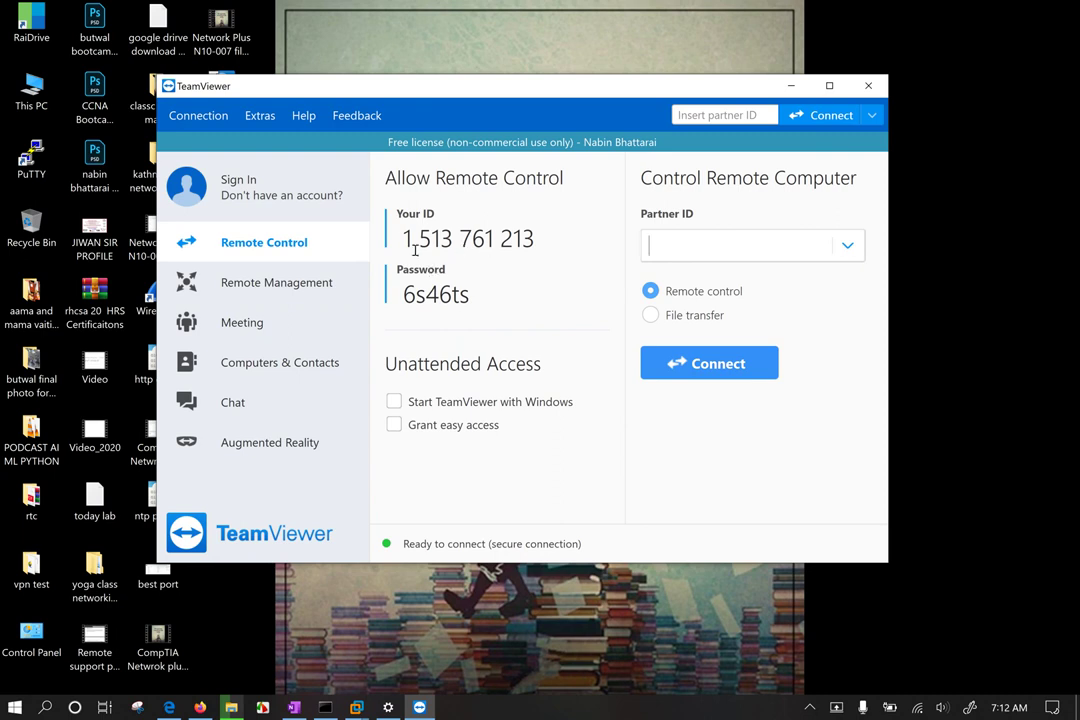
left_click_drag(540, 85, 452, 97)
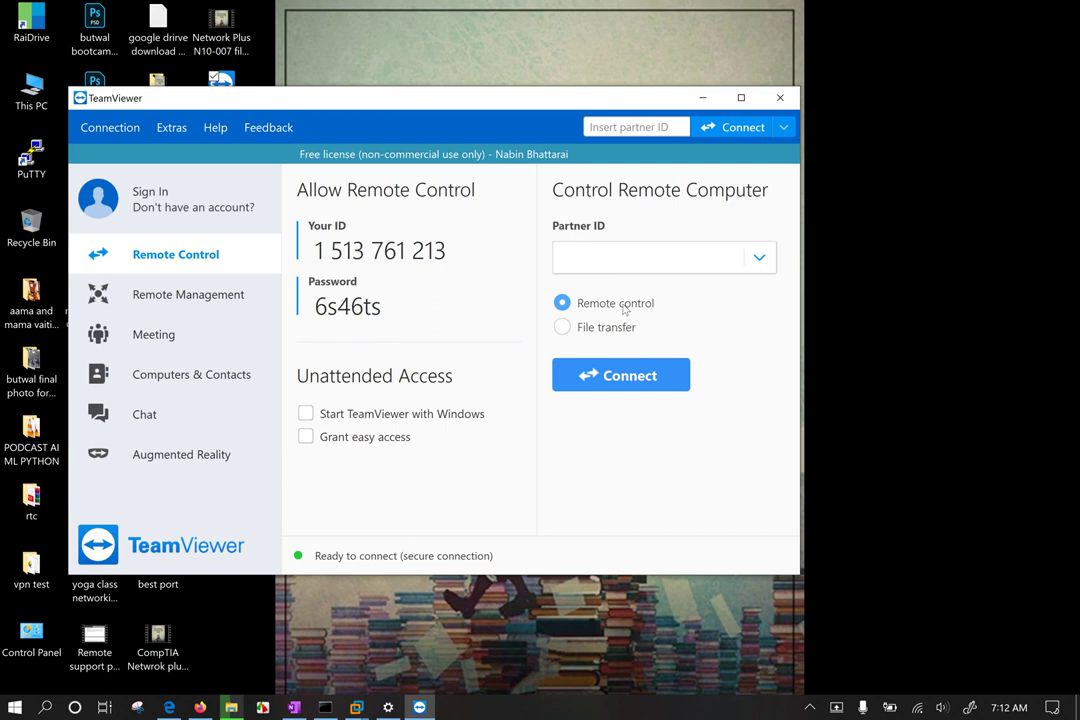
left_click(600, 332)
left_click(597, 308)
left_click_drag(573, 107, 489, 108)
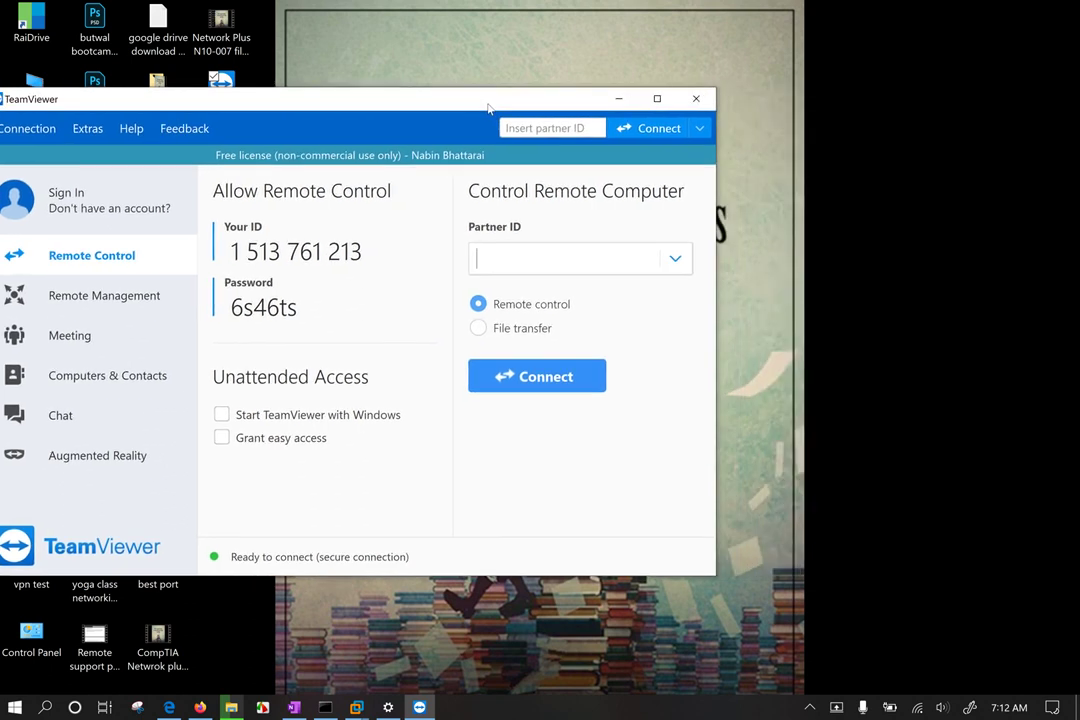
Step: Bring up the Windows 10 x64 VM from the taskbar and close Edge inside it
left_click(357, 707)
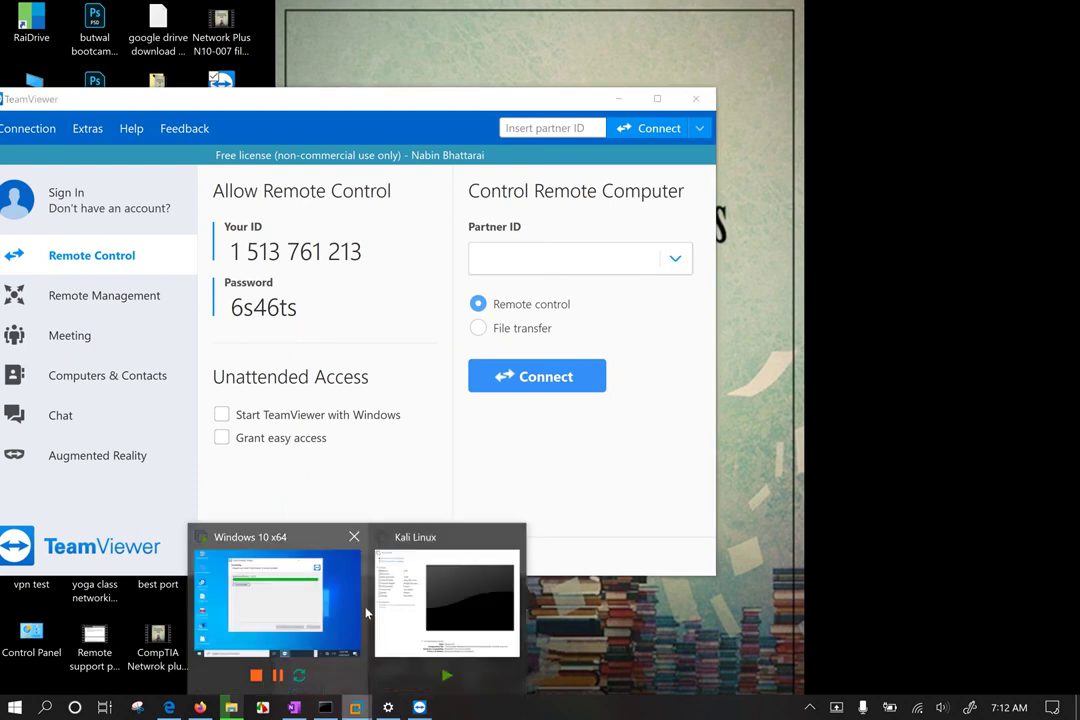
left_click(280, 610)
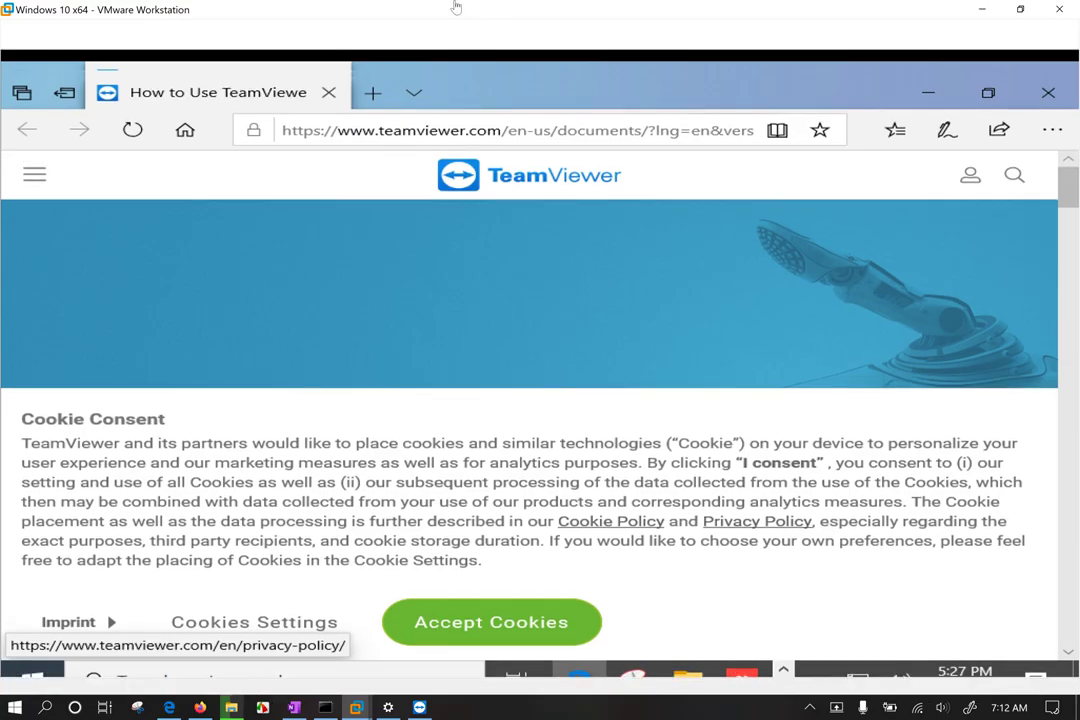
left_click(1048, 94)
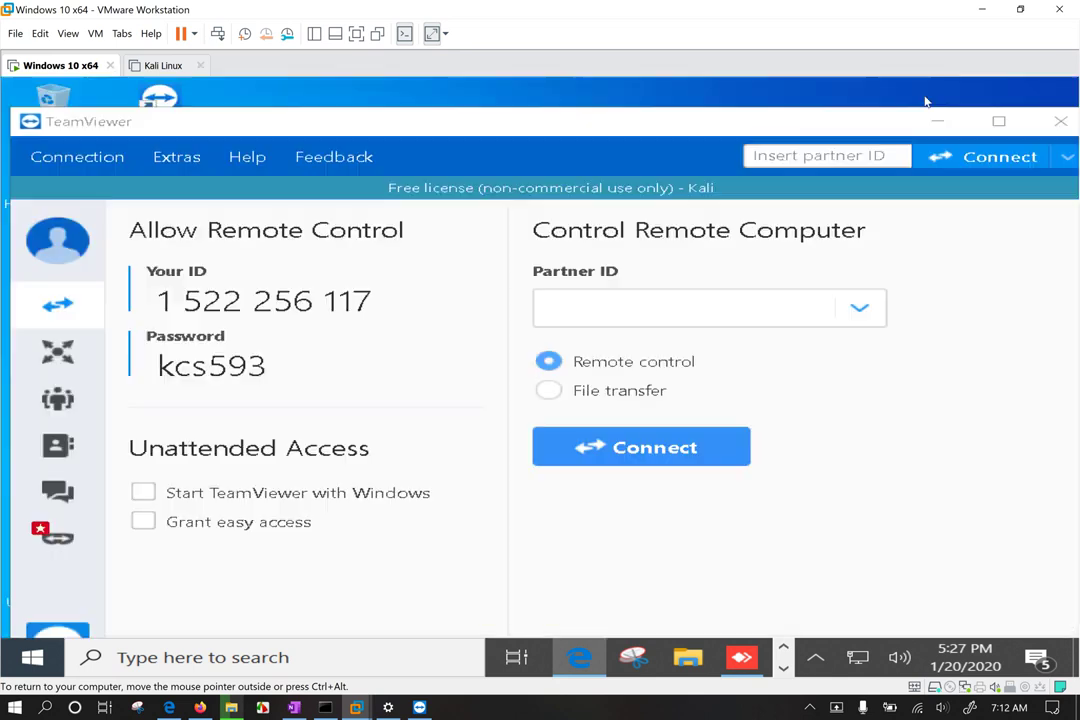
Step: Arrange the VMware window on the right beside host TeamViewer on the left
left_click_drag(622, 12, 1068, 84)
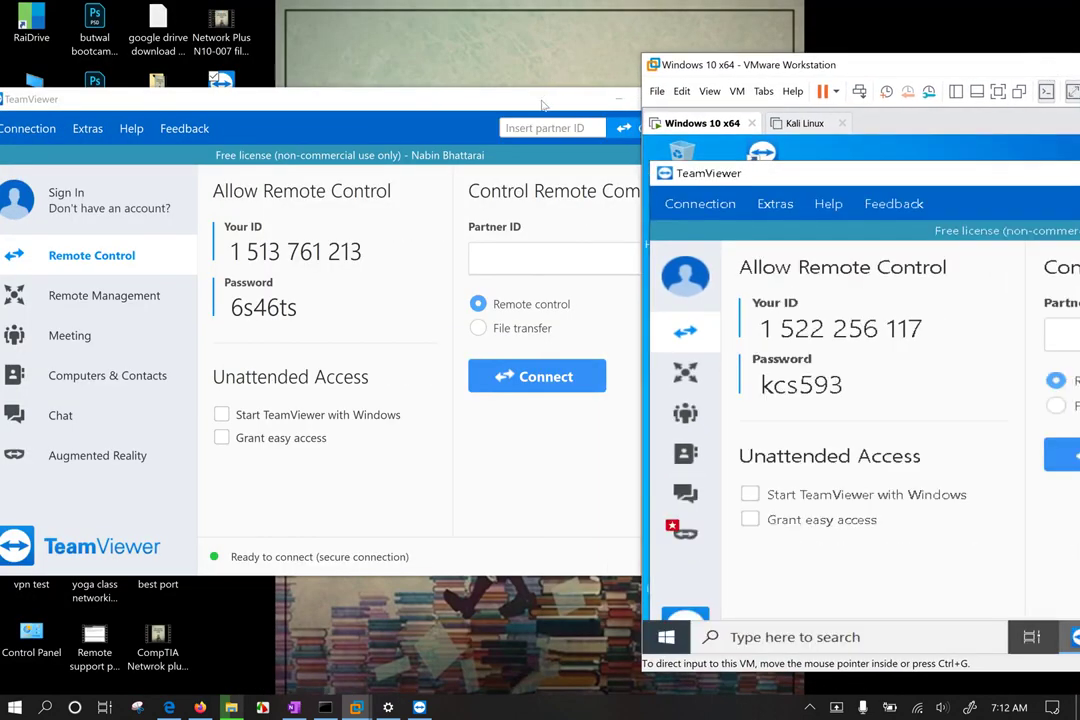
left_click_drag(542, 105, 329, 126)
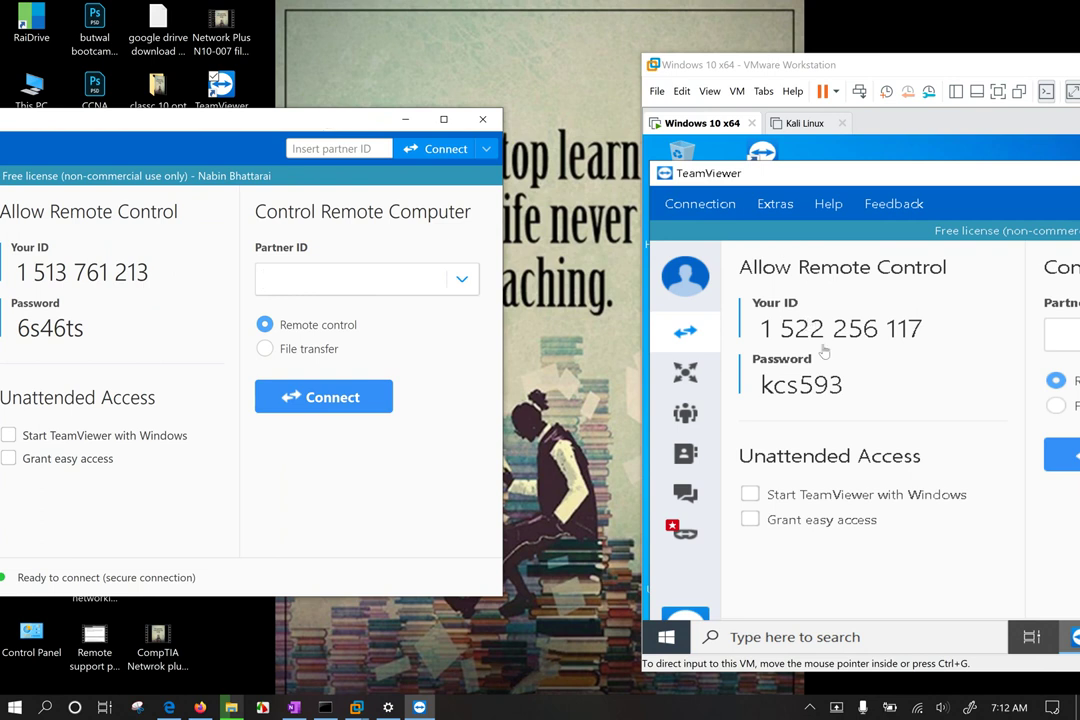
left_click_drag(897, 73, 802, 71)
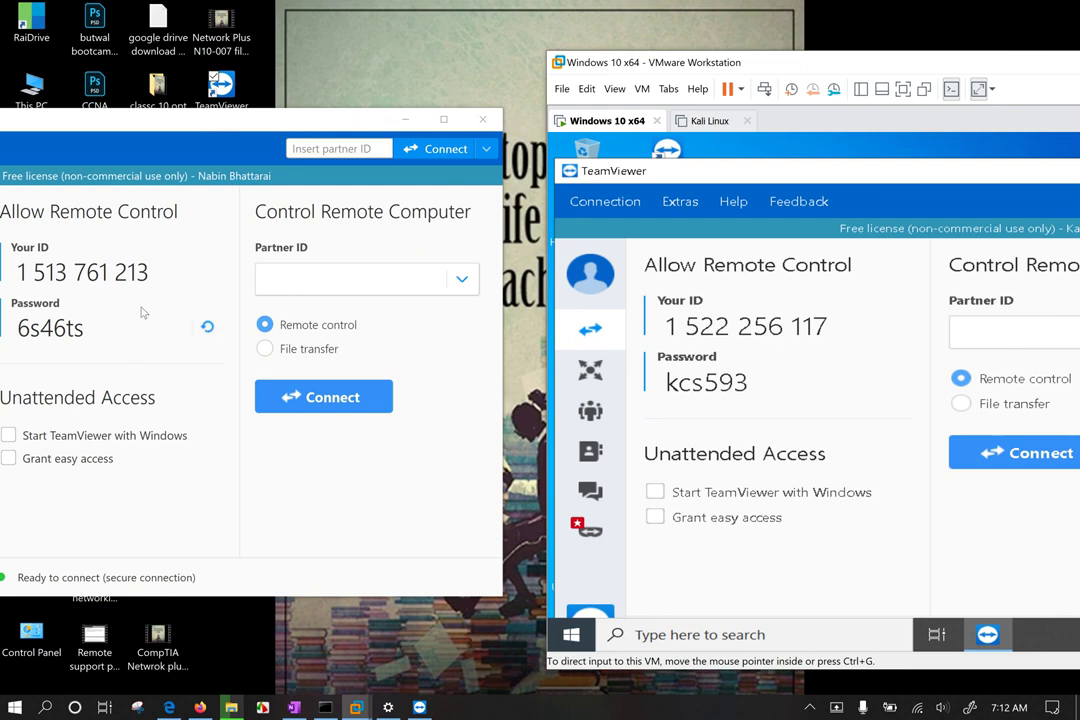
Step: Enter the VM's TeamViewer partner ID in host TeamViewer and connect to it
left_click(305, 278)
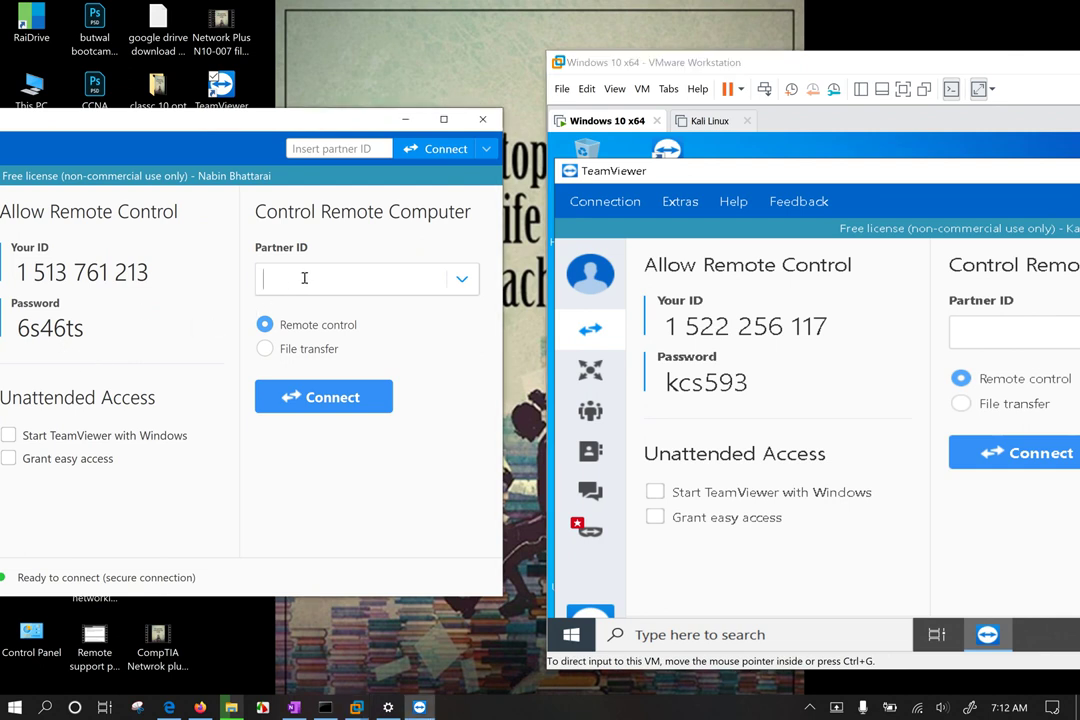
type("1522256117")
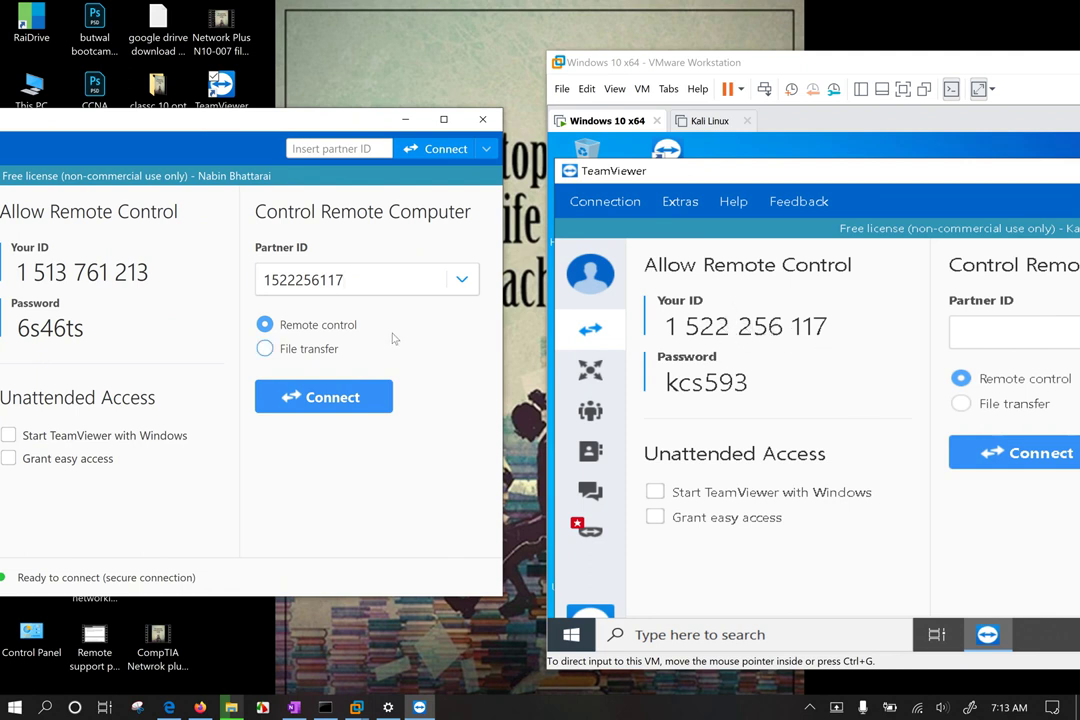
left_click(318, 397)
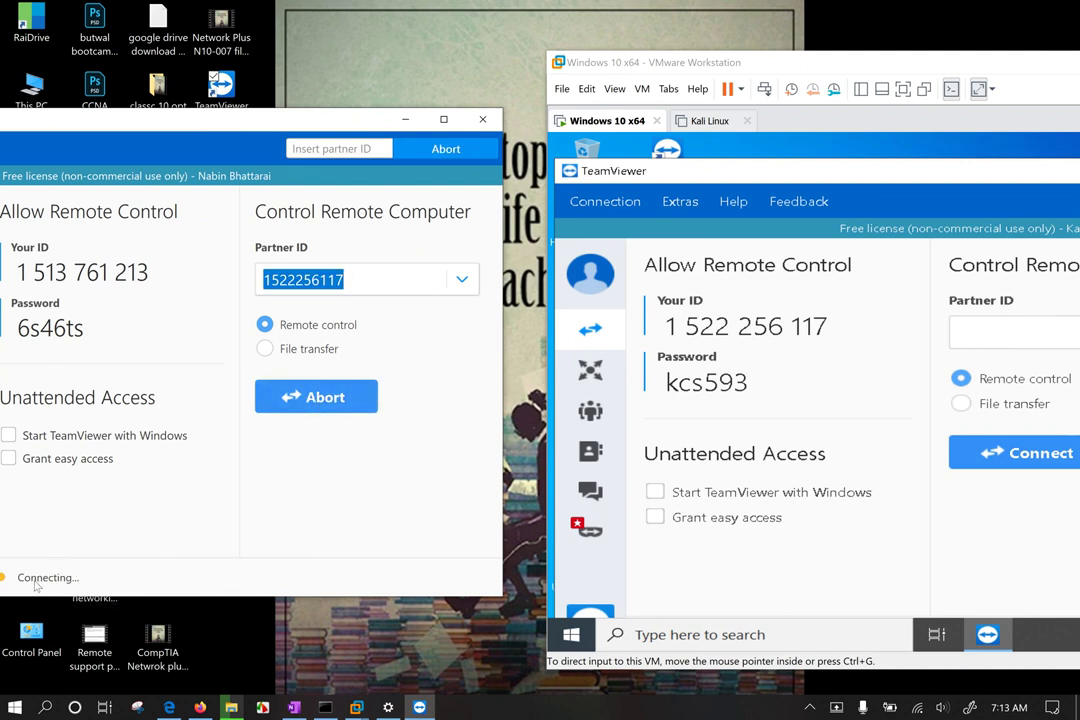
left_click_drag(158, 110, 203, 117)
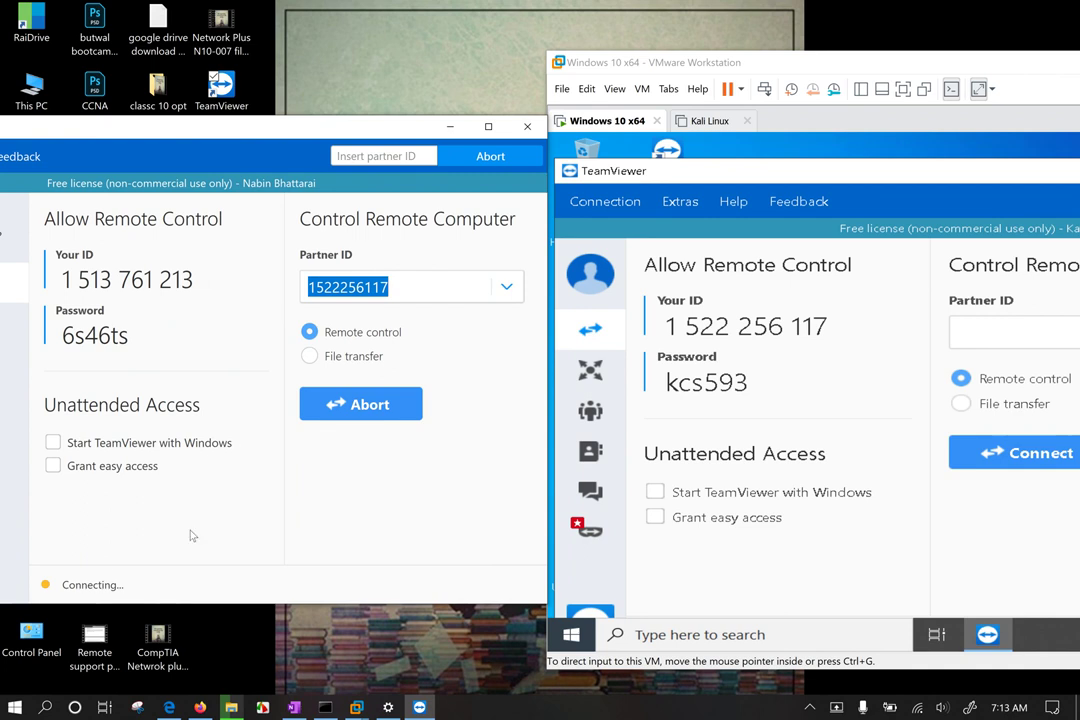
left_click(695, 150)
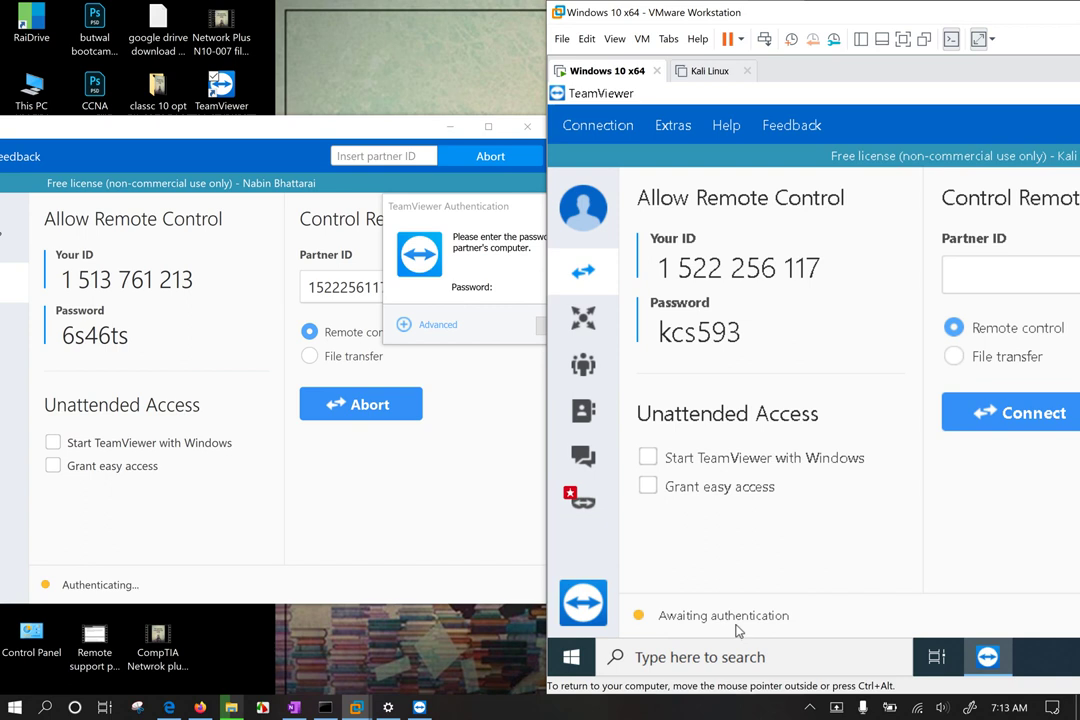
Step: Move the authentication prompt aside and enter the partner's password shown in the VM
left_click(571, 285)
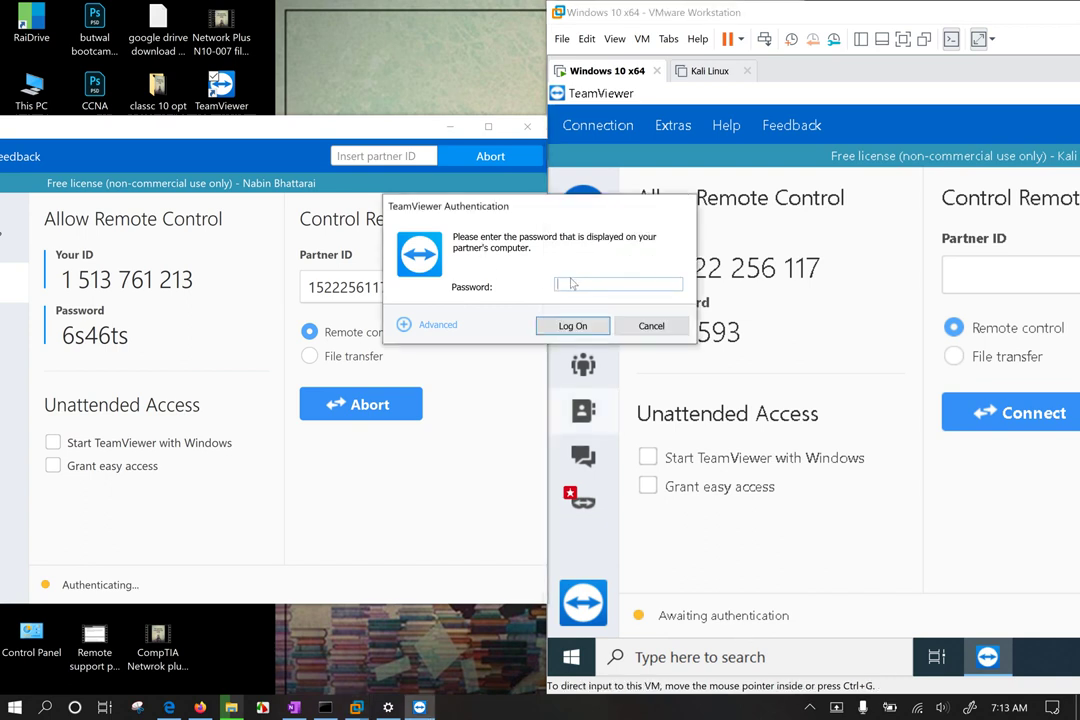
left_click_drag(496, 210, 272, 423)
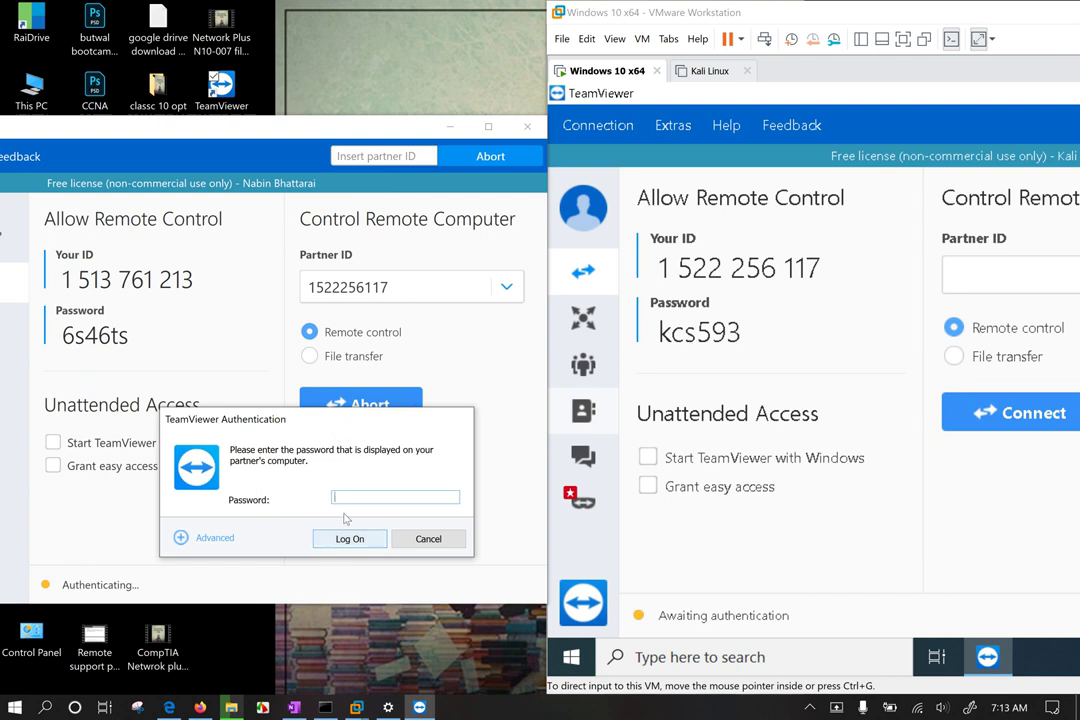
type("kc")
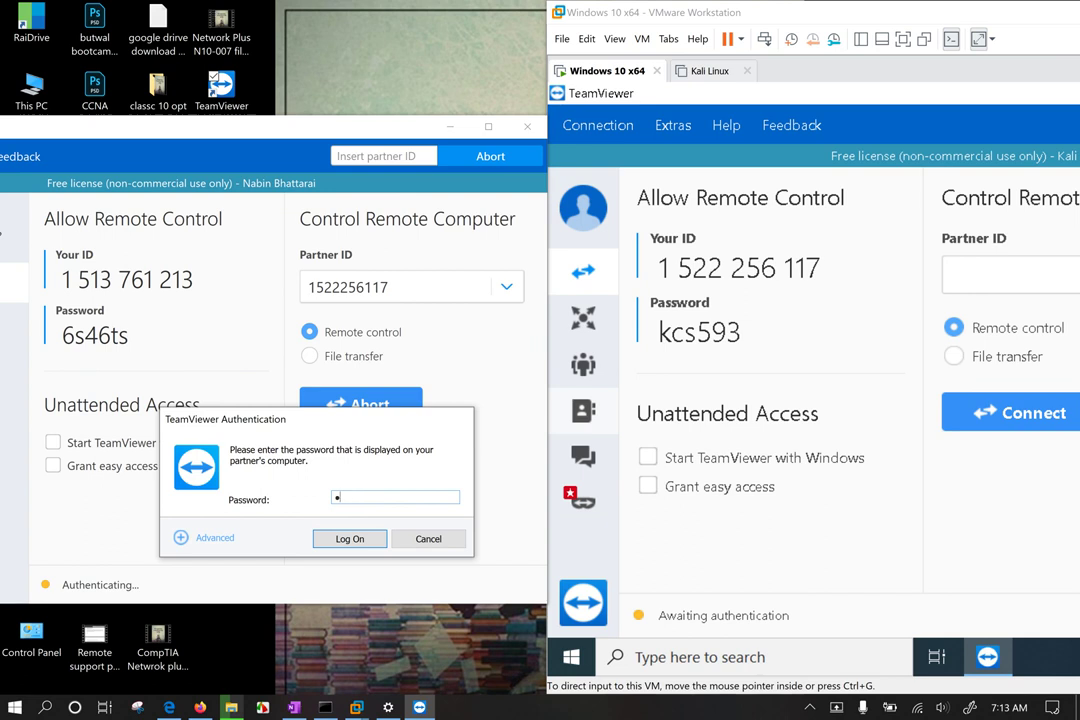
type("s593")
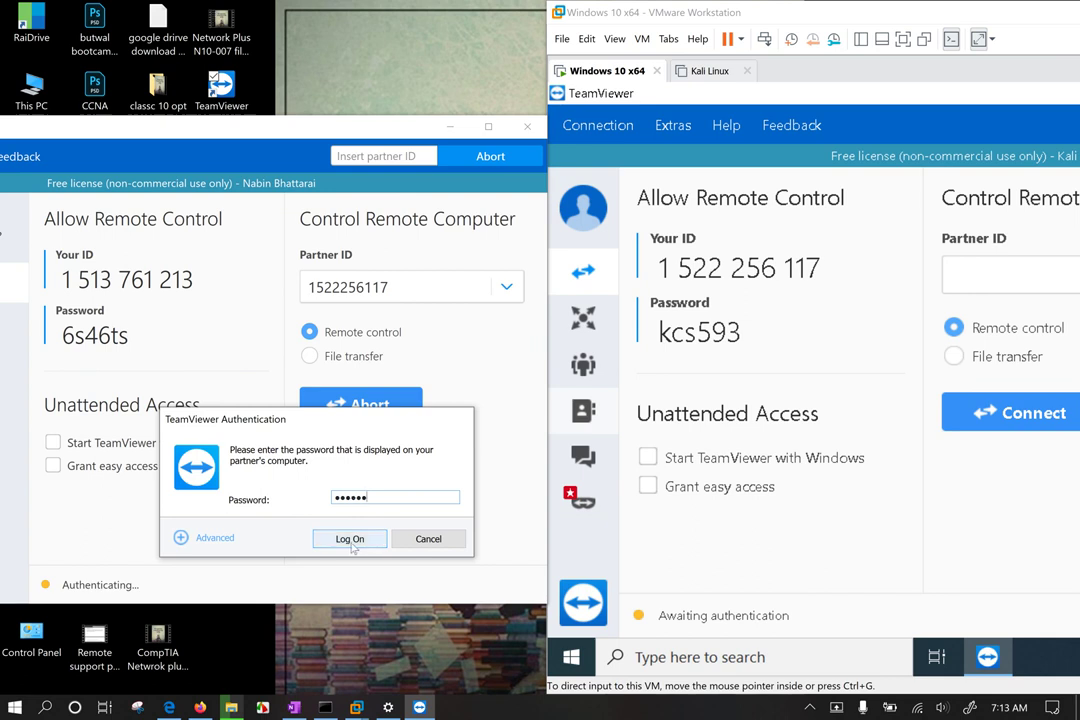
Step: Under Advanced, keep Access control at Full Access after viewing its details
left_click(215, 538)
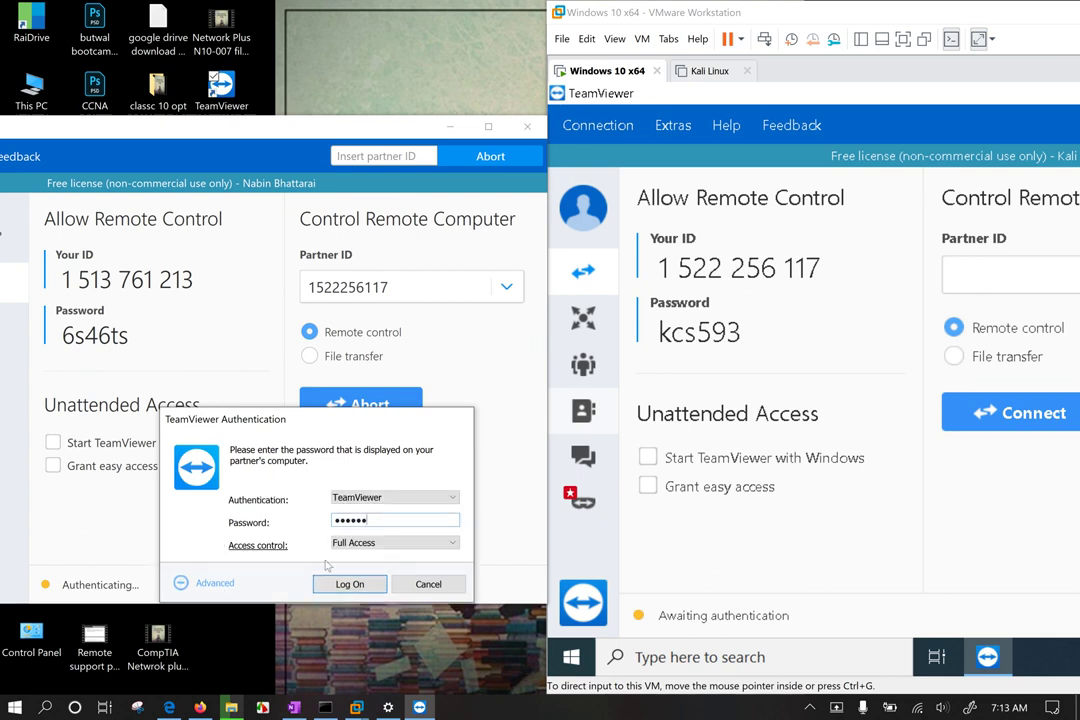
left_click(358, 544)
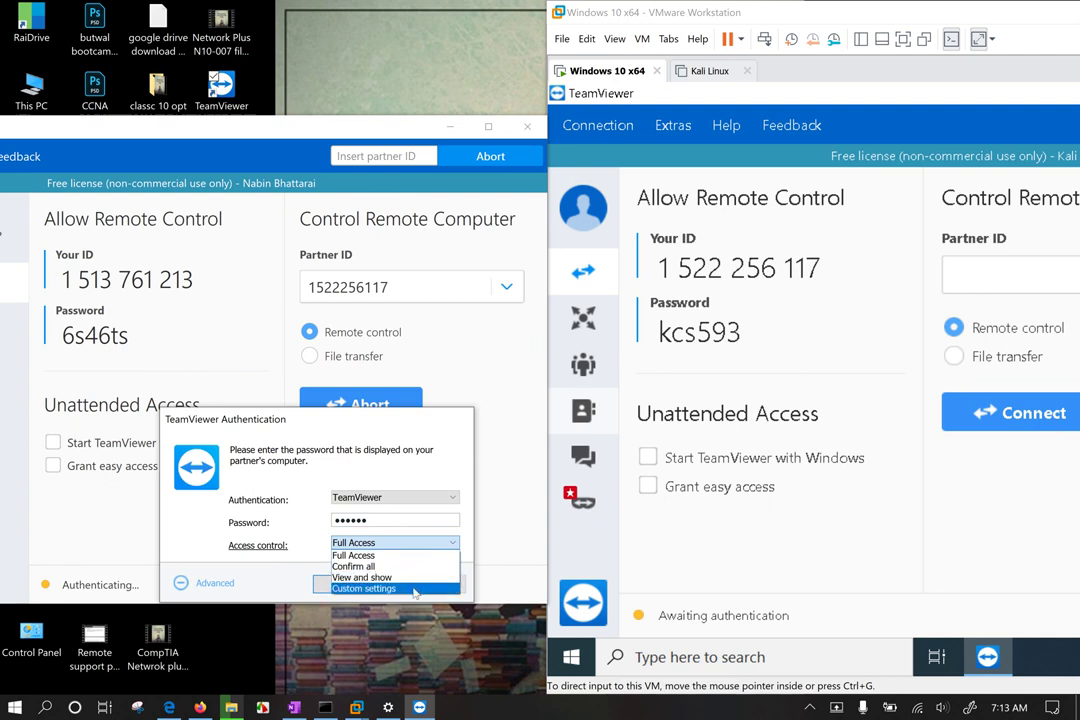
left_click(275, 553)
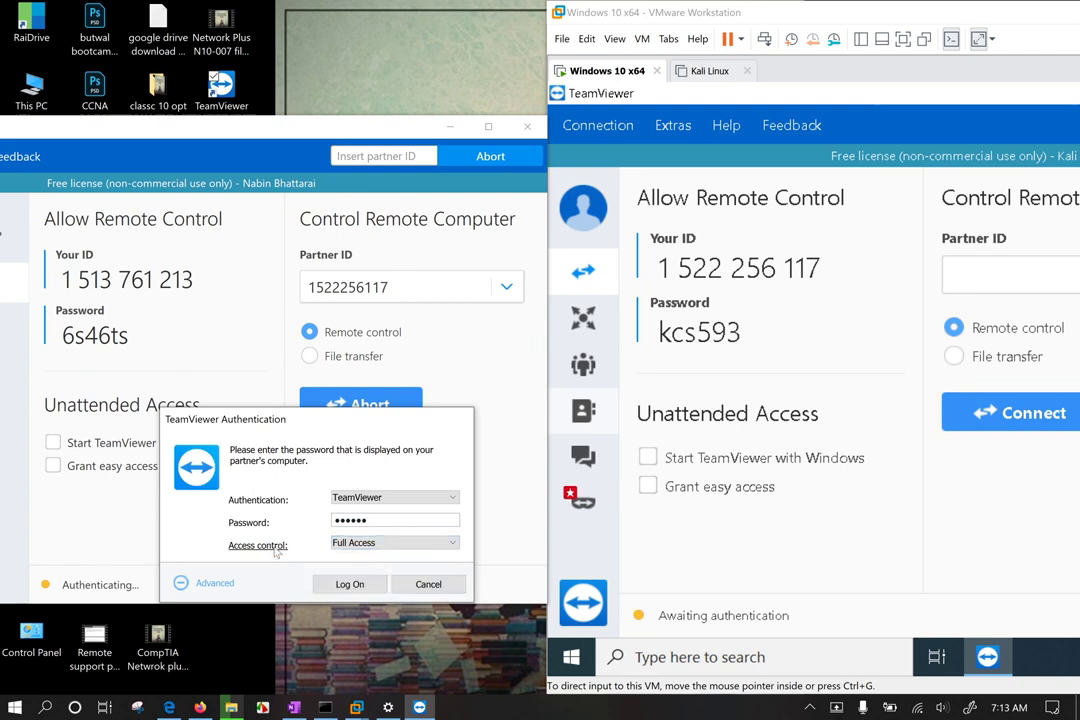
left_click(274, 548)
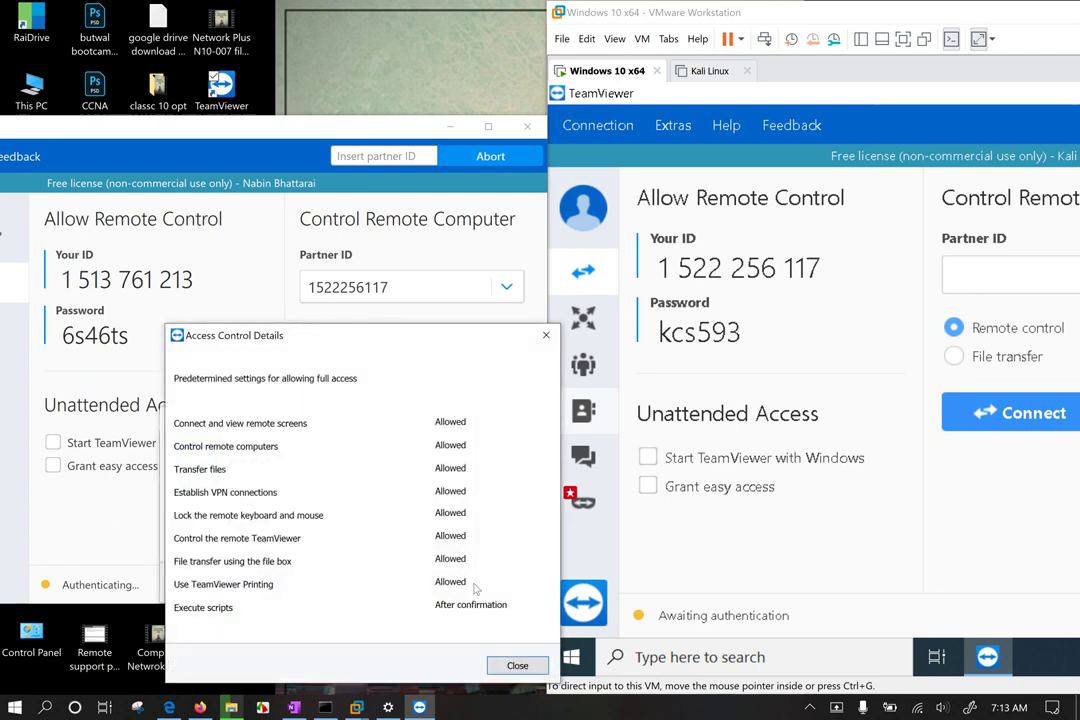
left_click(515, 665)
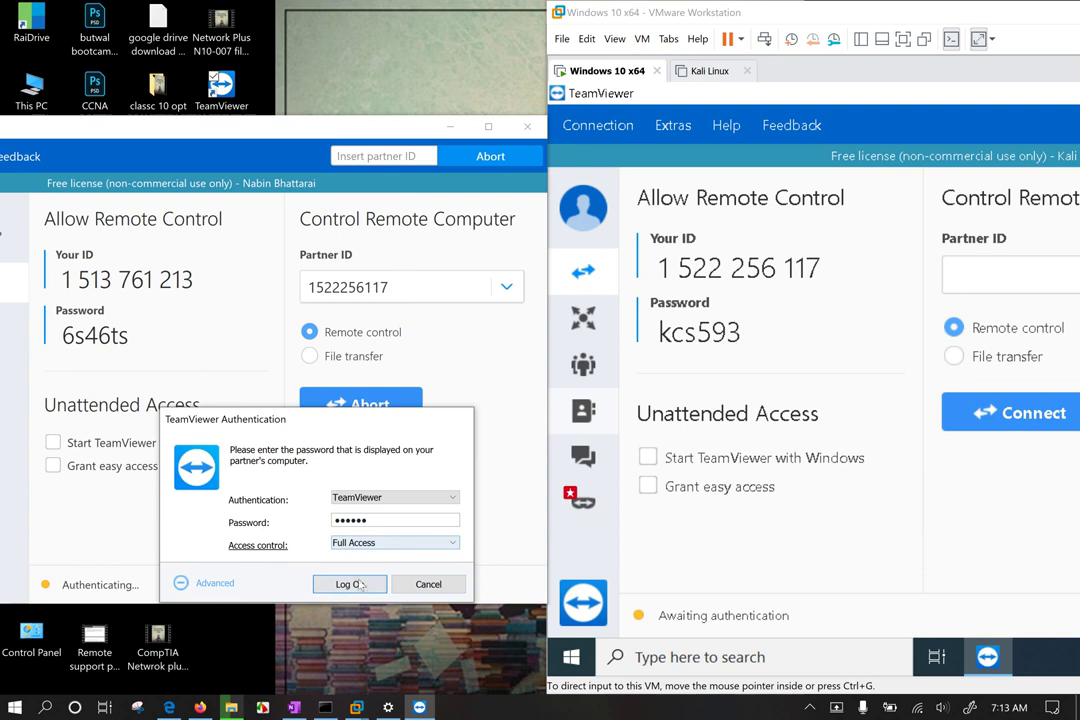
Step: Review the authentication method choices and keep TeamViewer authentication
left_click(185, 584)
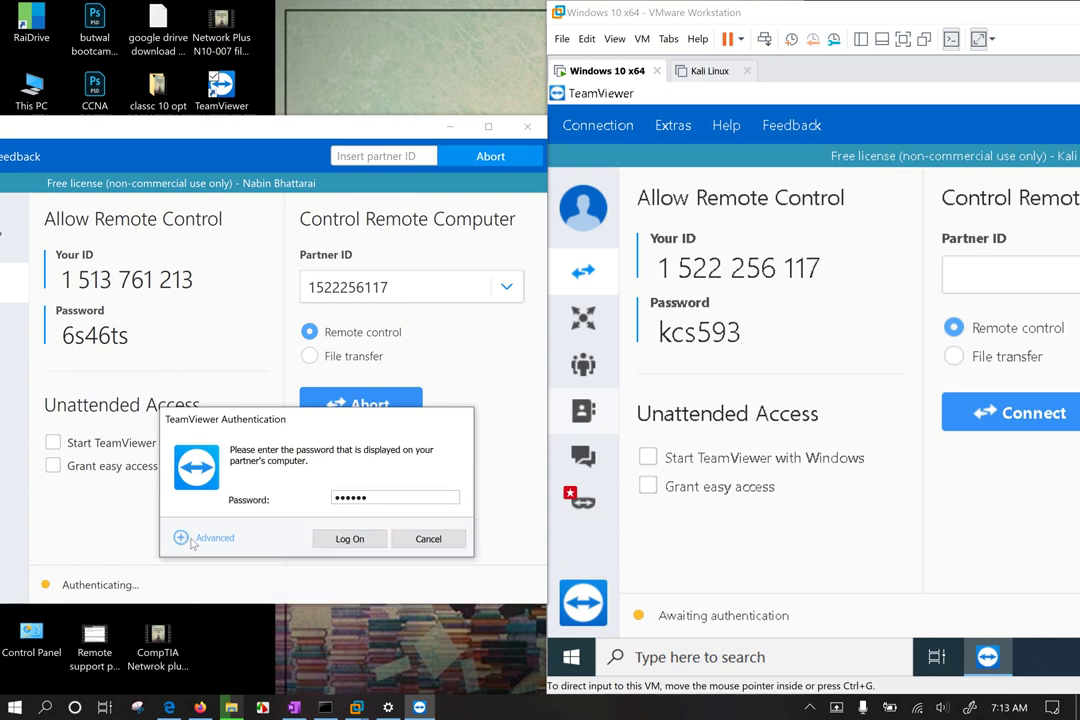
left_click(177, 537)
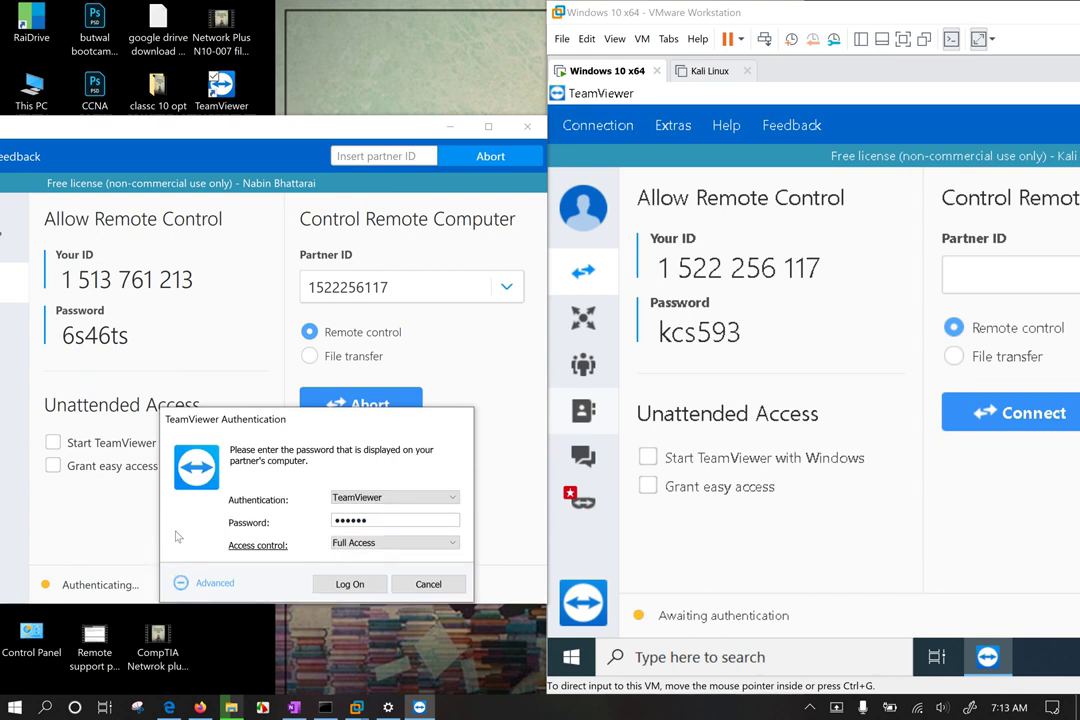
left_click(410, 499)
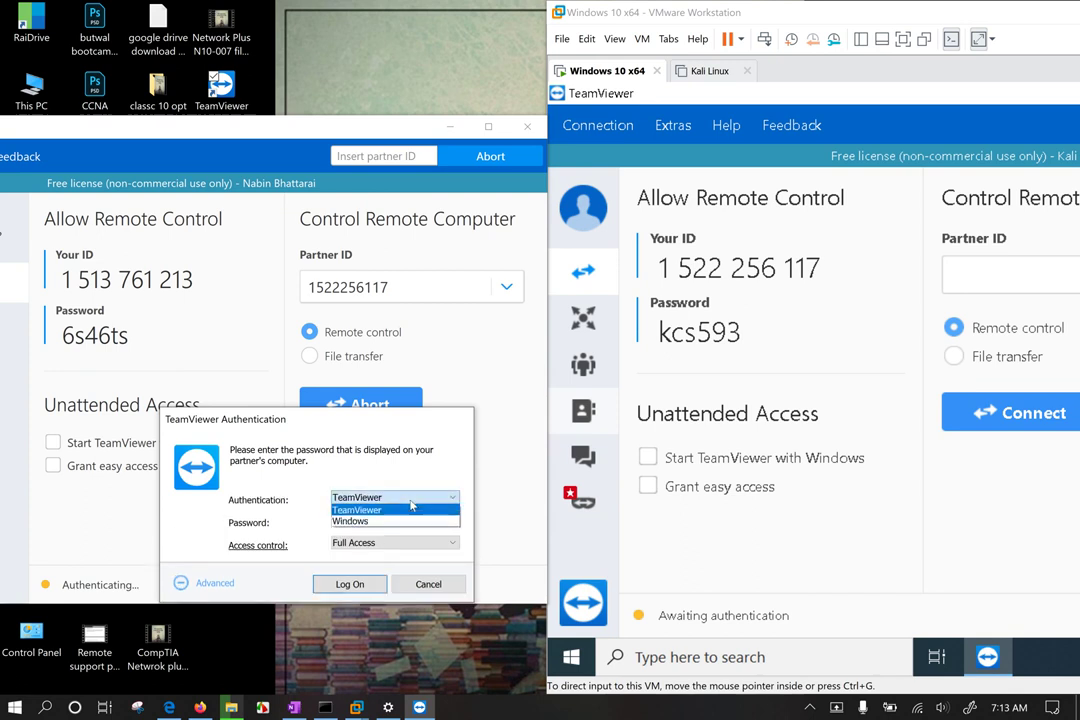
left_click(410, 509)
left_click(410, 498)
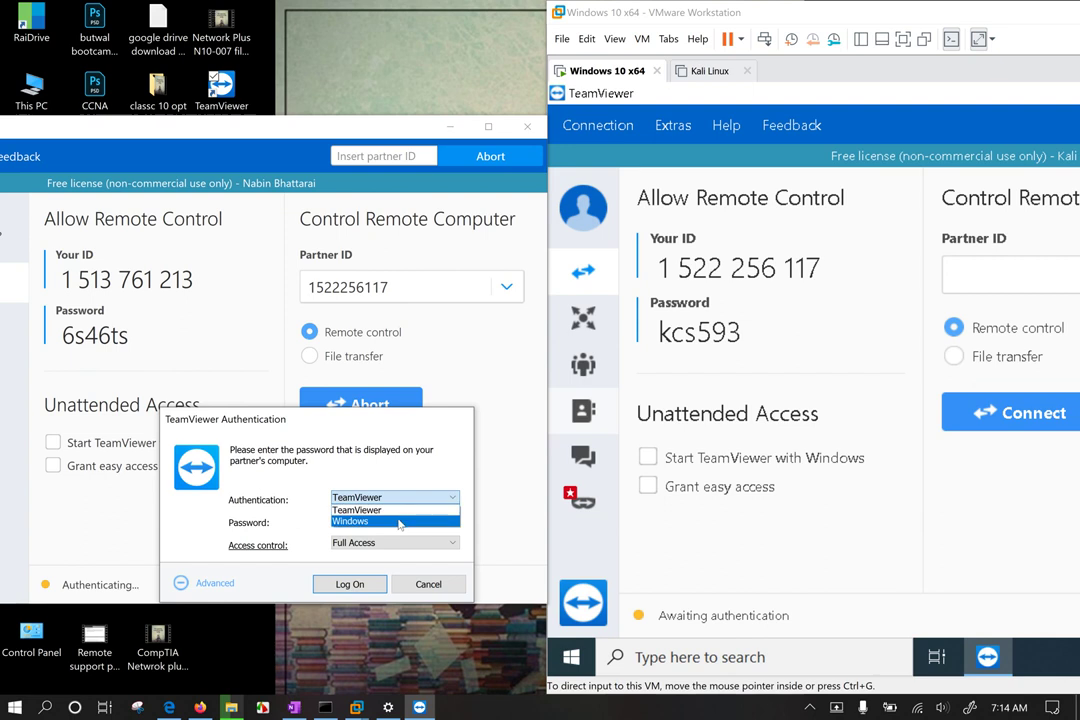
left_click(398, 510)
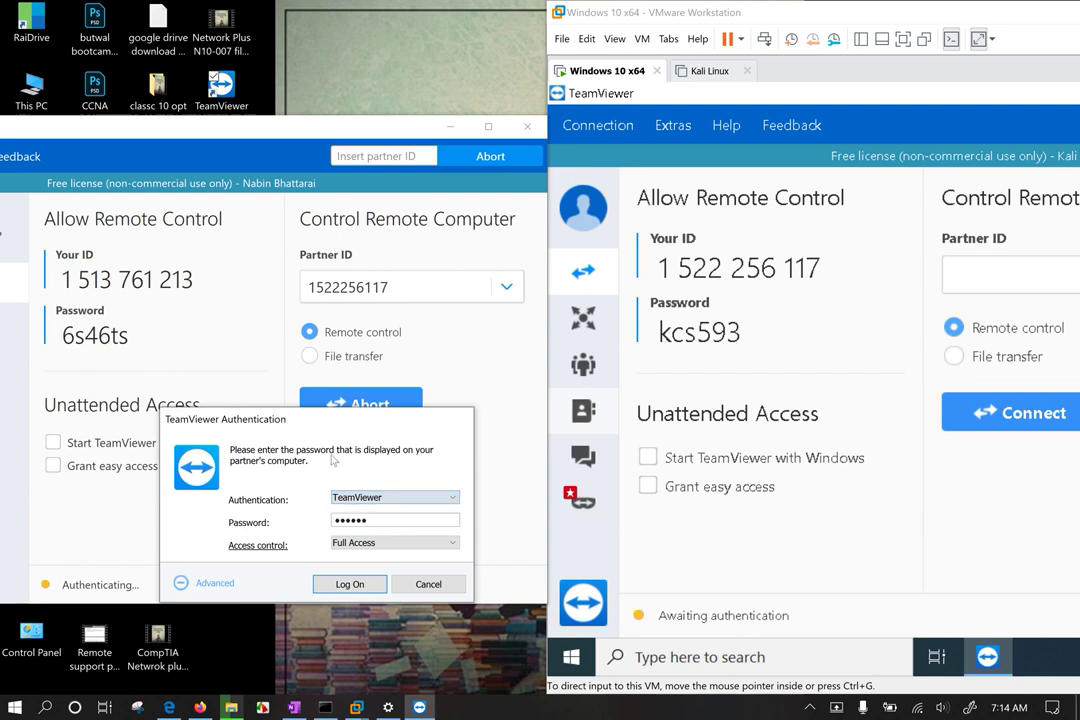
Step: Log on to the VM, then move the session window left and the VMware window down-left
left_click(350, 585)
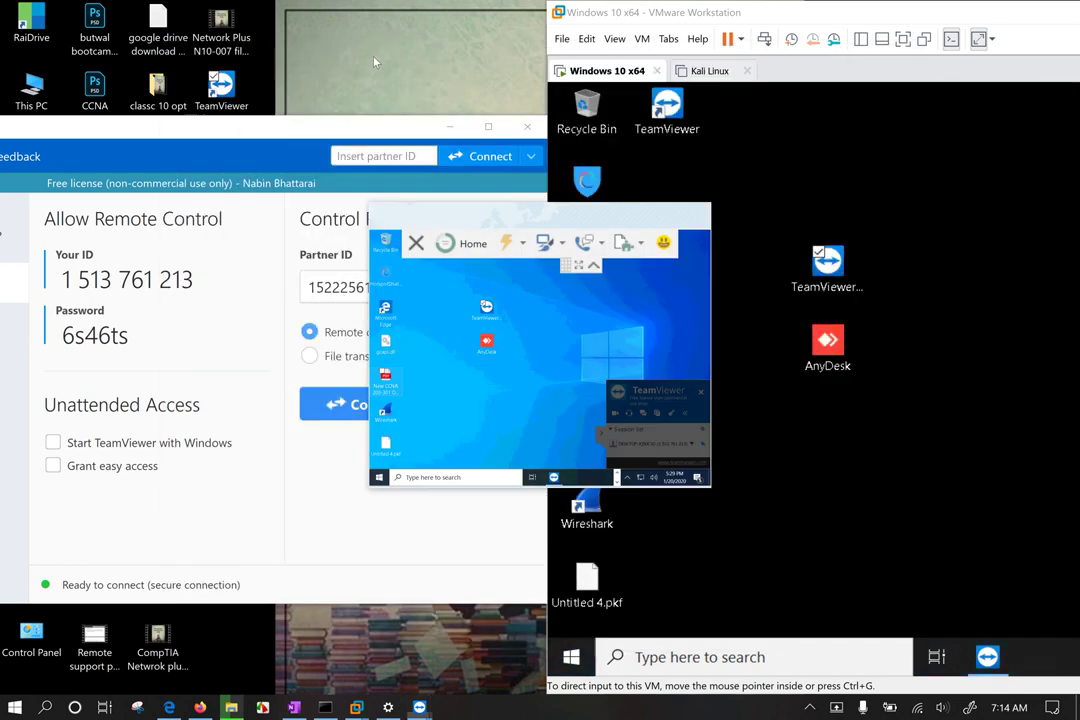
left_click_drag(523, 223, 172, 250)
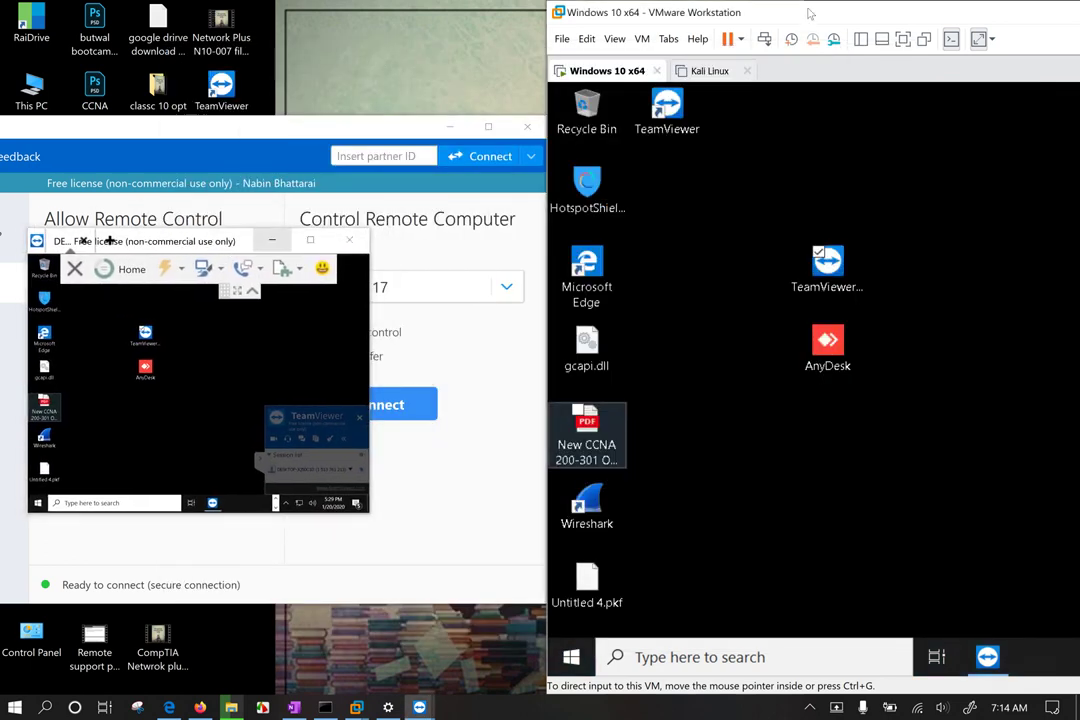
left_click_drag(681, 10, 462, 88)
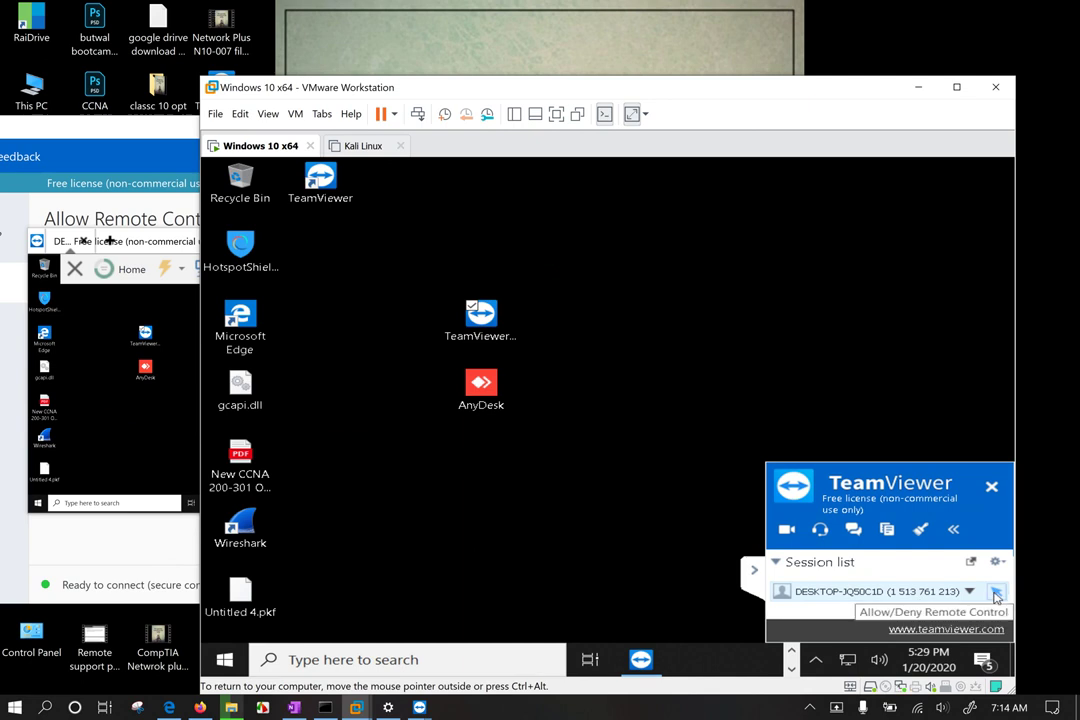
left_click(996, 593)
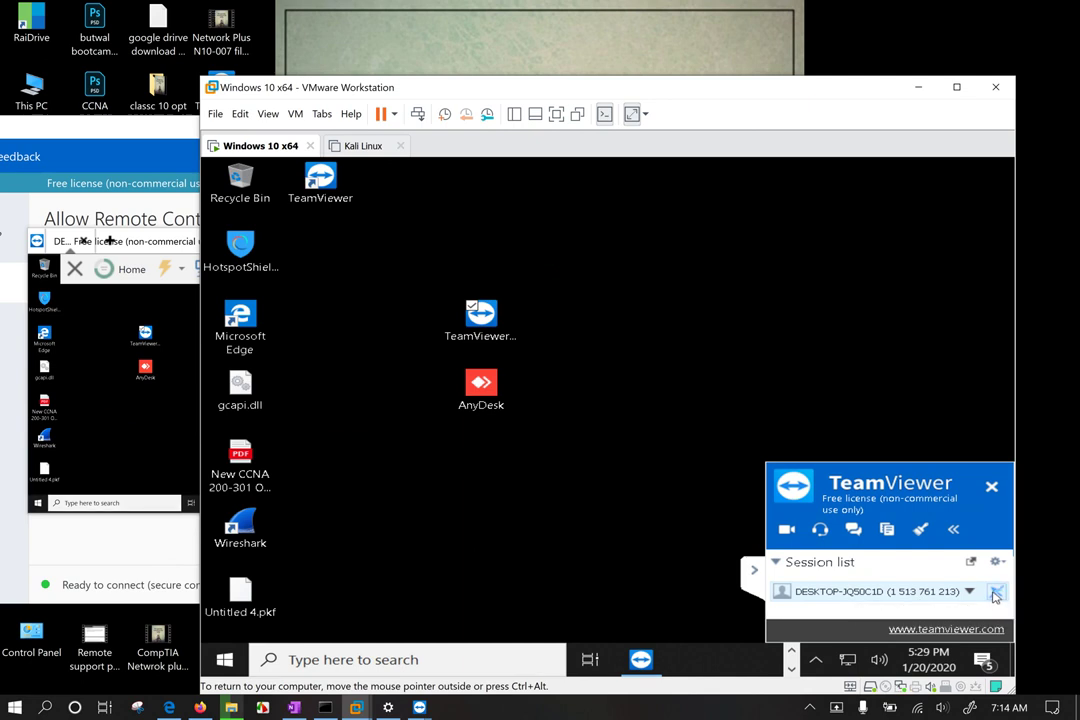
left_click(130, 415)
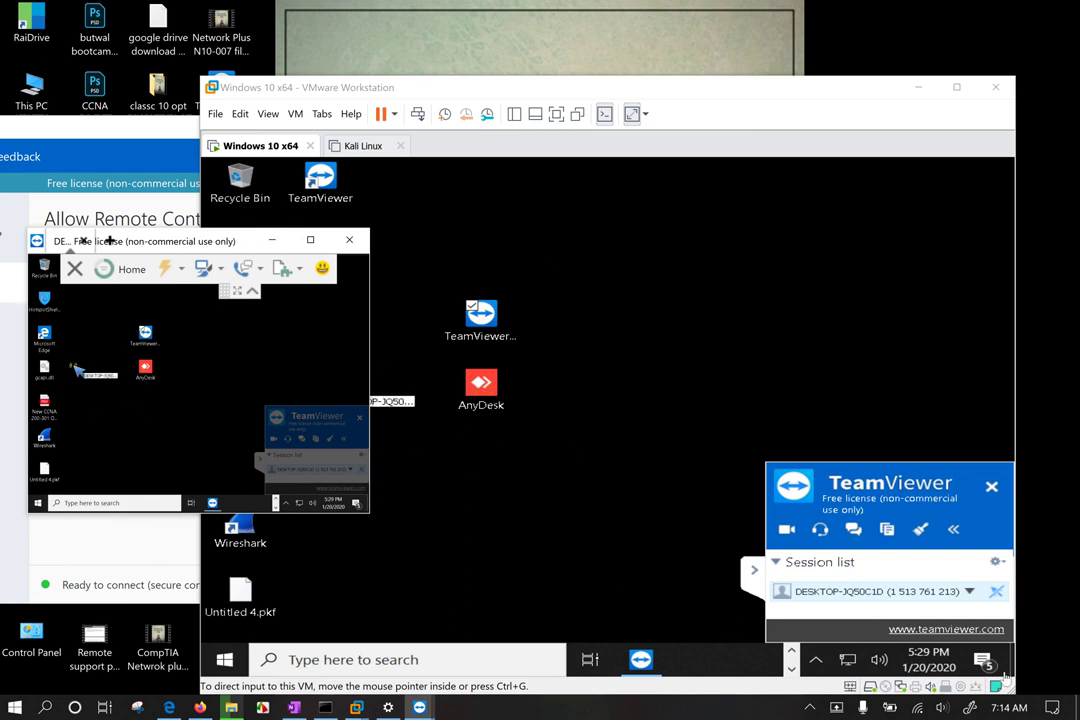
left_click(996, 592)
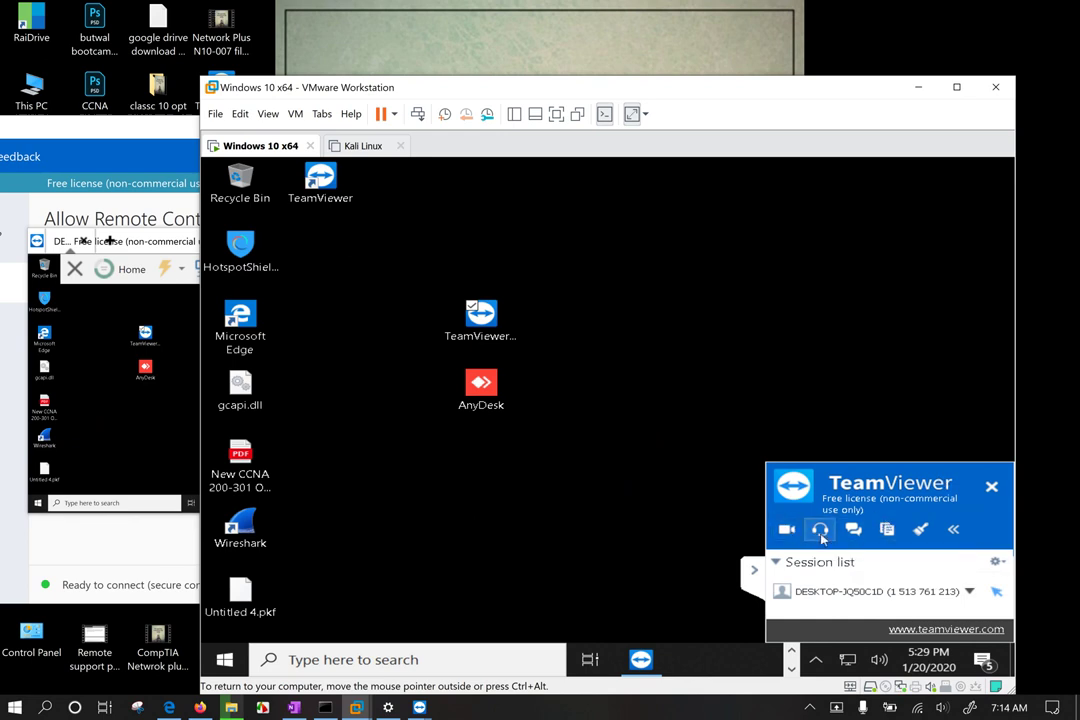
Step: Send 'hello' in the session chat, start an audio call, and raise speaker volume slightly
left_click(855, 533)
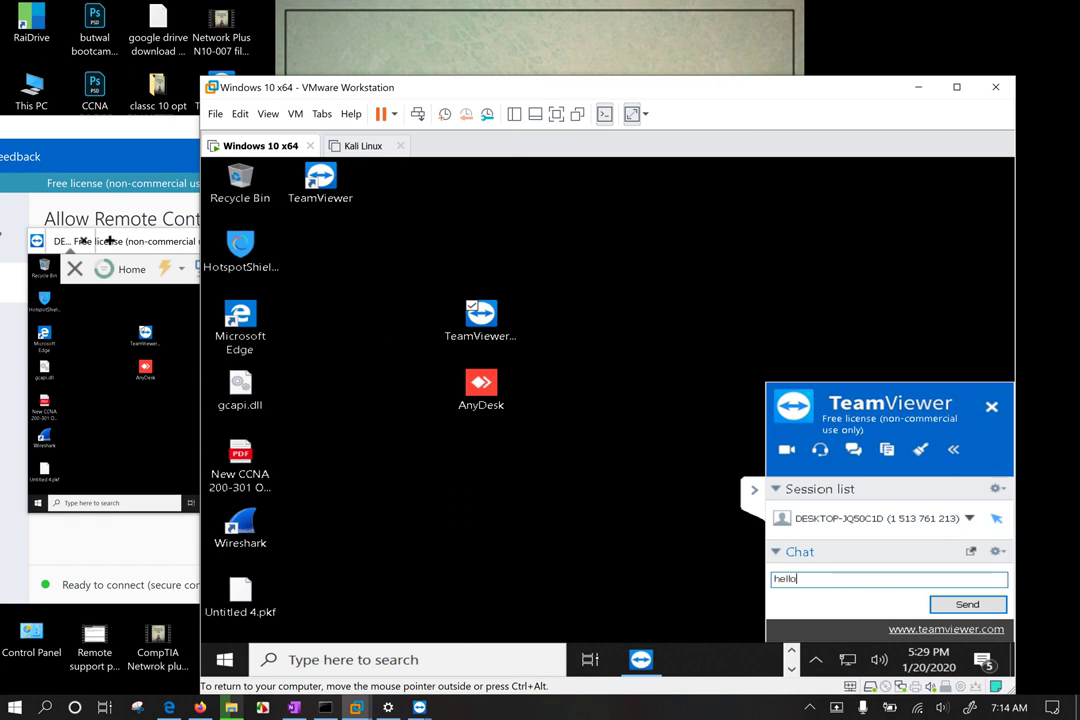
key("Return")
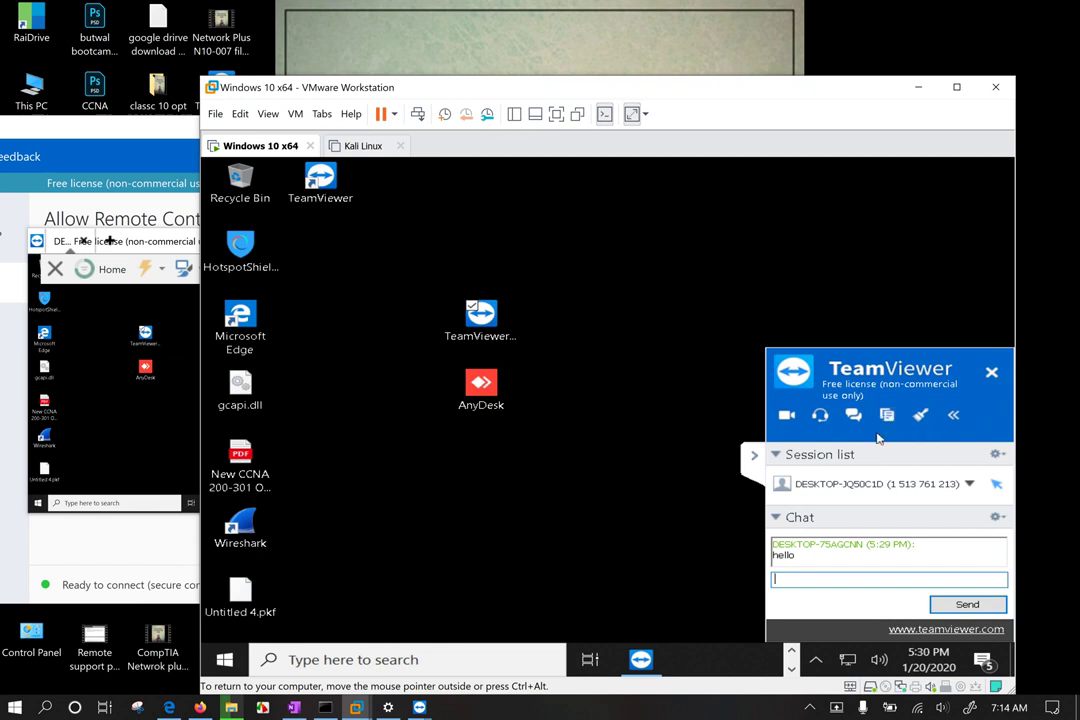
left_click(822, 416)
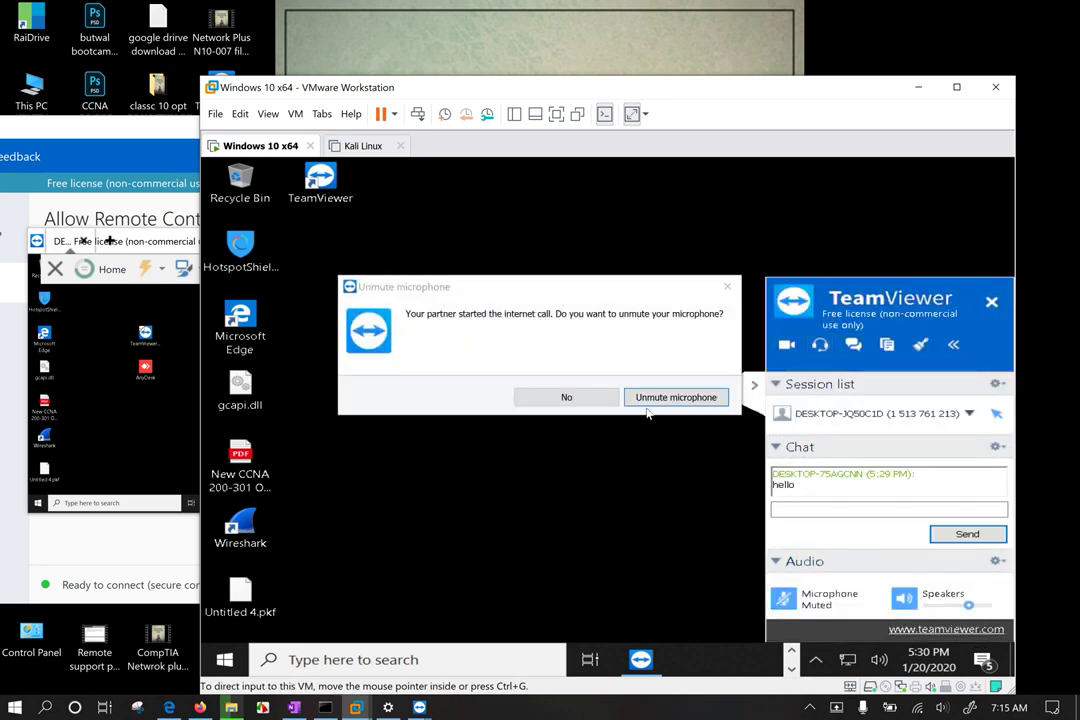
left_click(668, 400)
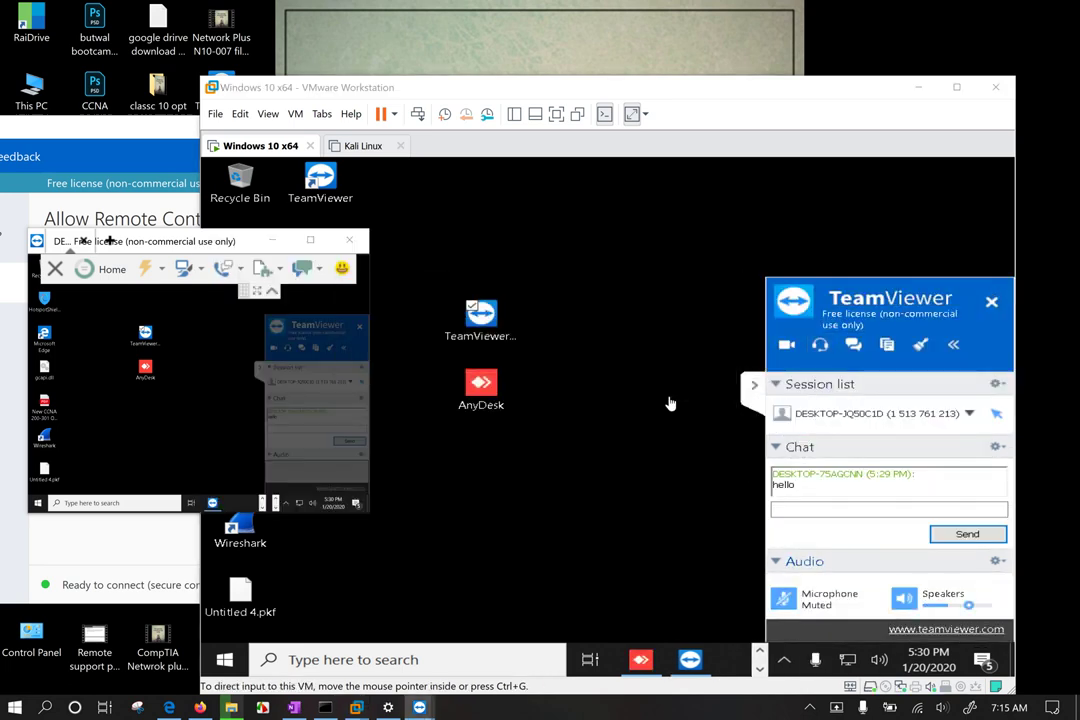
left_click_drag(538, 97, 590, 92)
left_click_drag(1012, 608, 1020, 607)
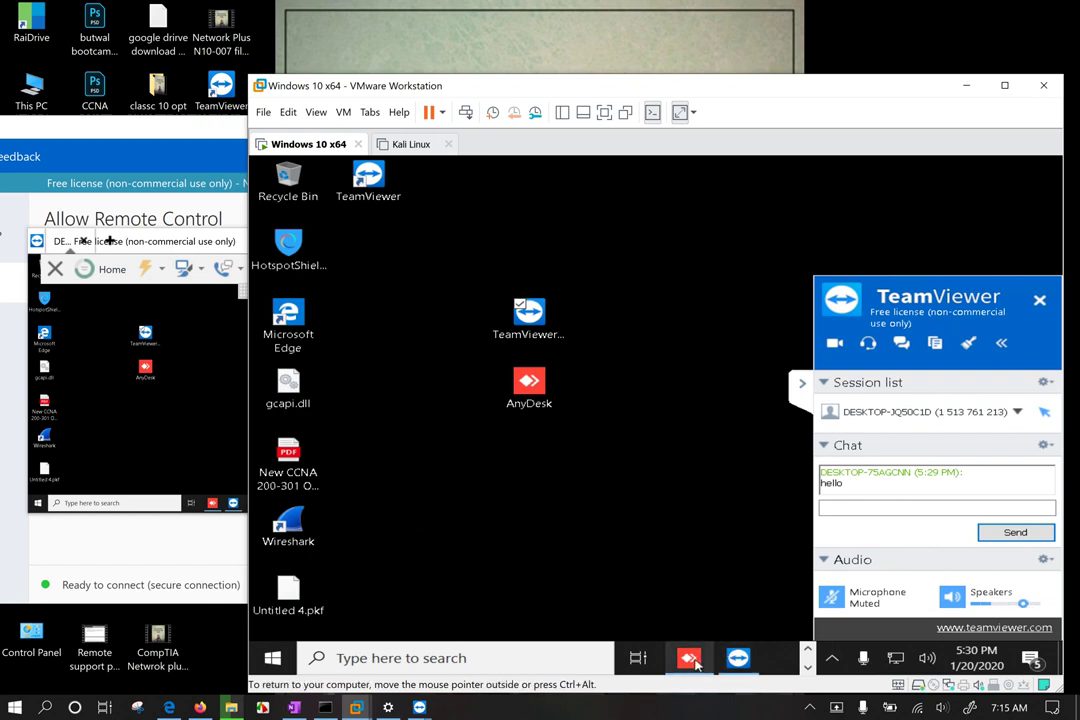
Step: Close AnyDesk in the VM via its taskbar menu, minimize VMware, and maximize TeamViewer
mouse_move(697, 660)
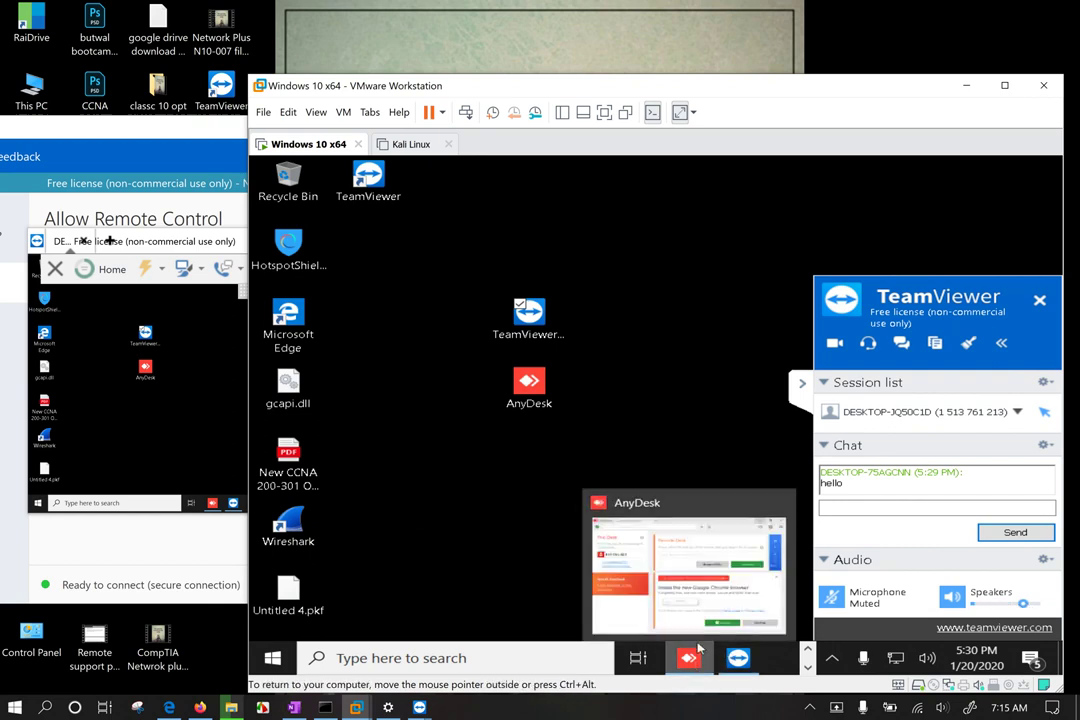
right_click(688, 660)
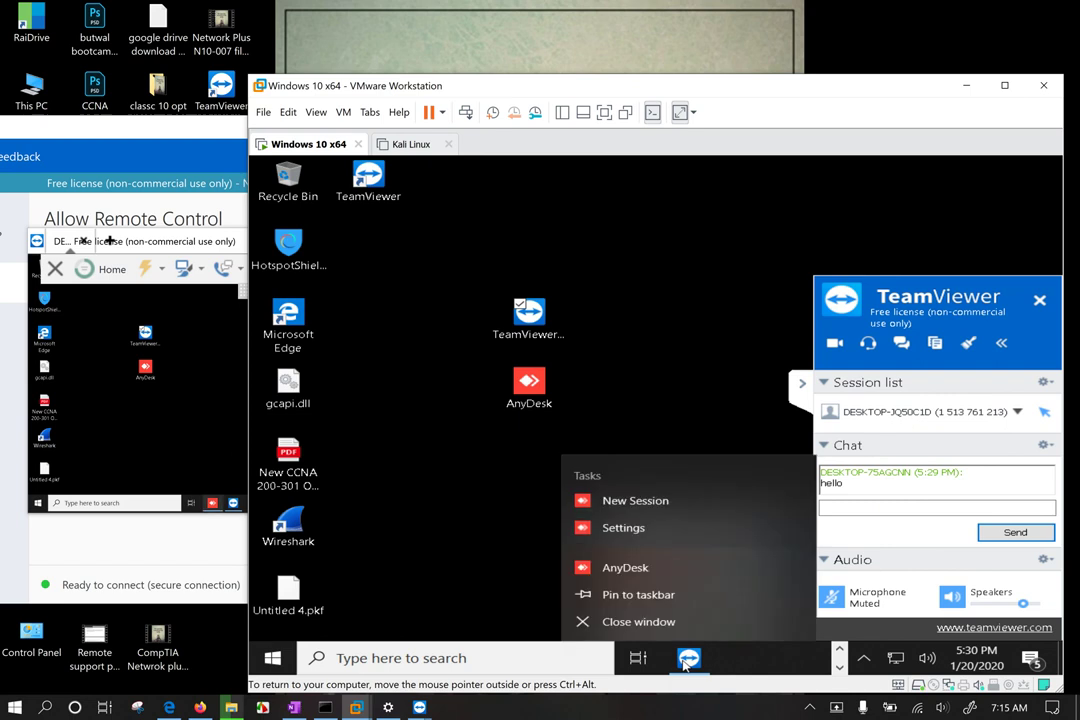
left_click(634, 622)
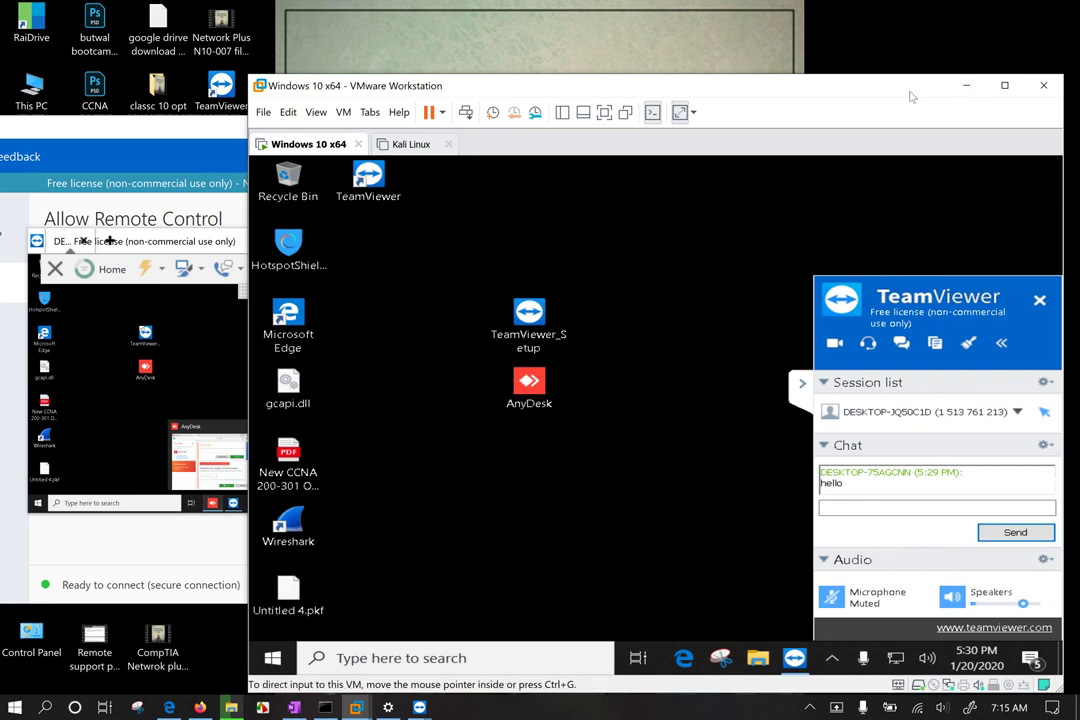
left_click(966, 85)
double_click(378, 124)
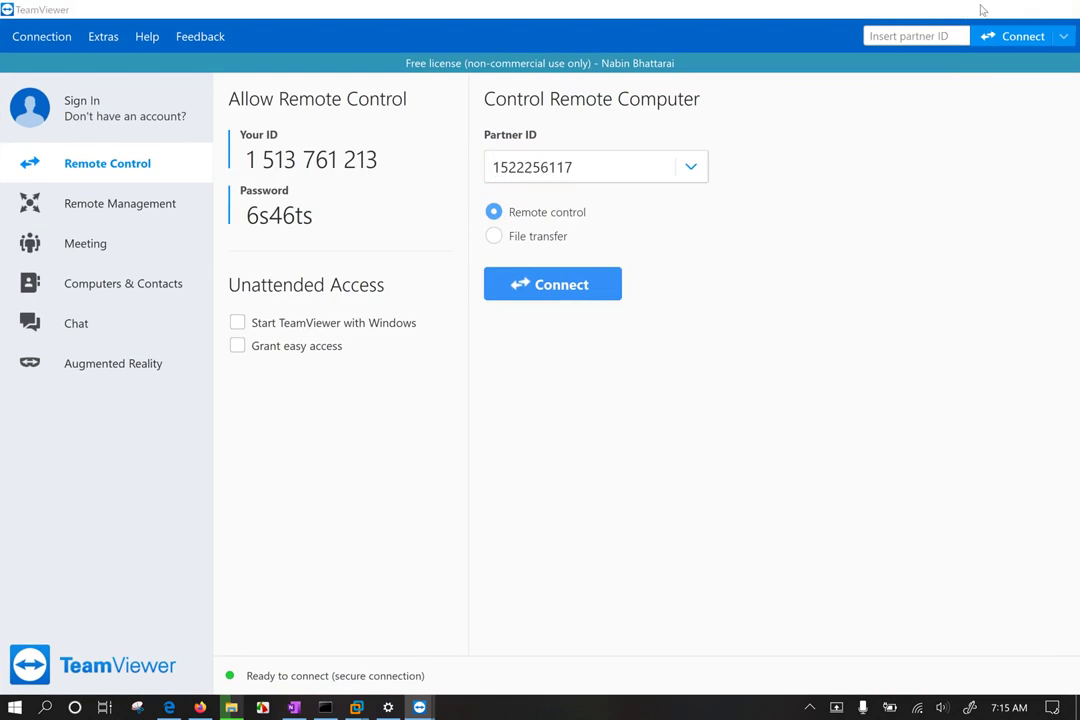
Step: Minimize the main window, maximize the session window, and switch View scaling from Original to Scaled
left_click(980, 8)
left_click(310, 240)
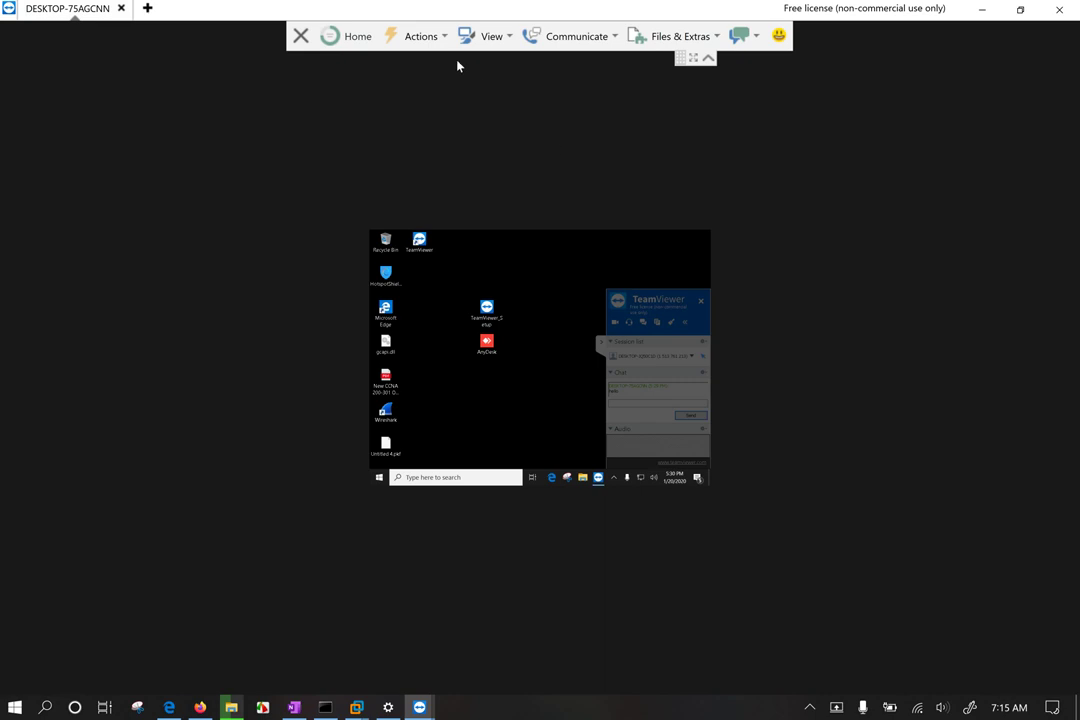
left_click(510, 36)
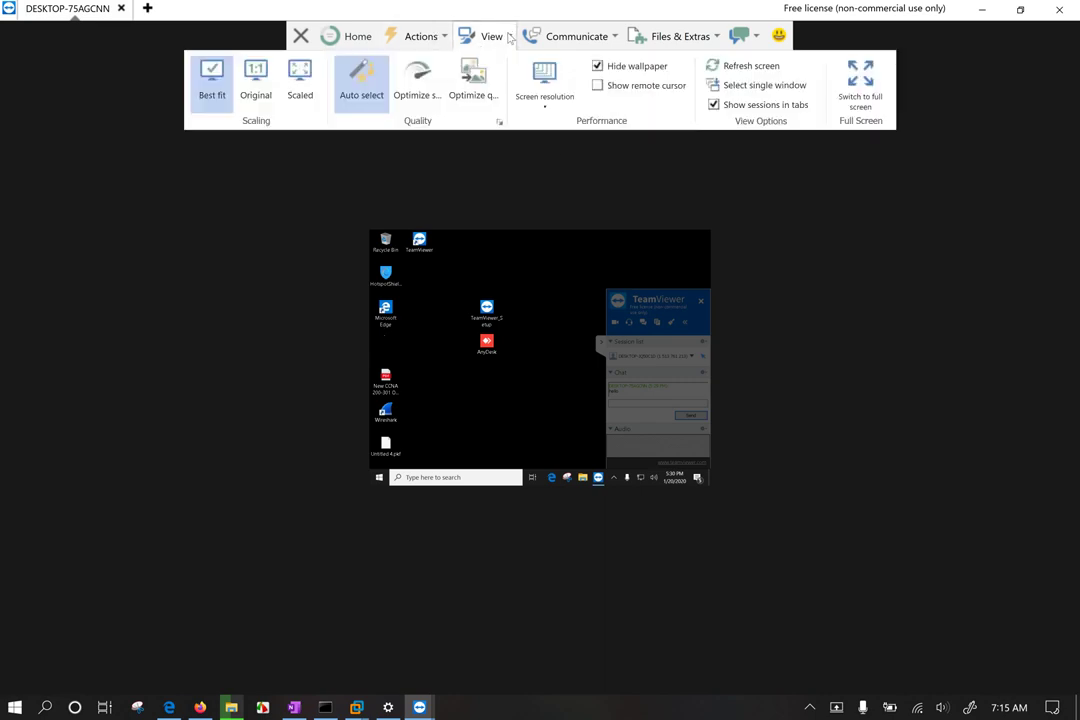
left_click(256, 90)
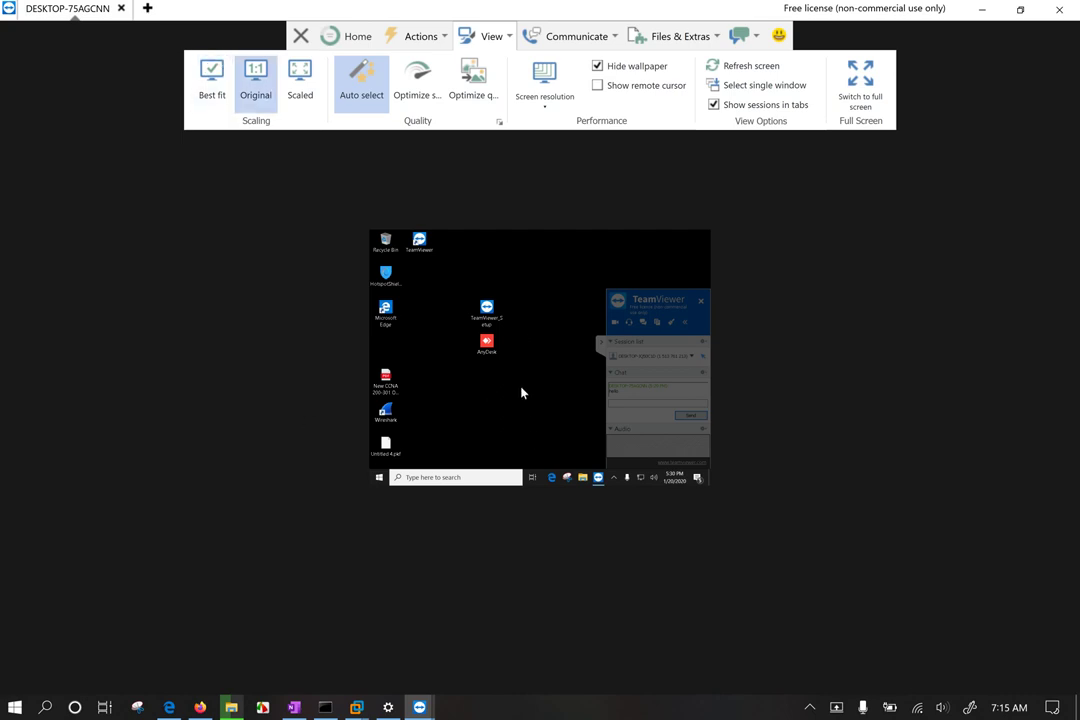
left_click(310, 86)
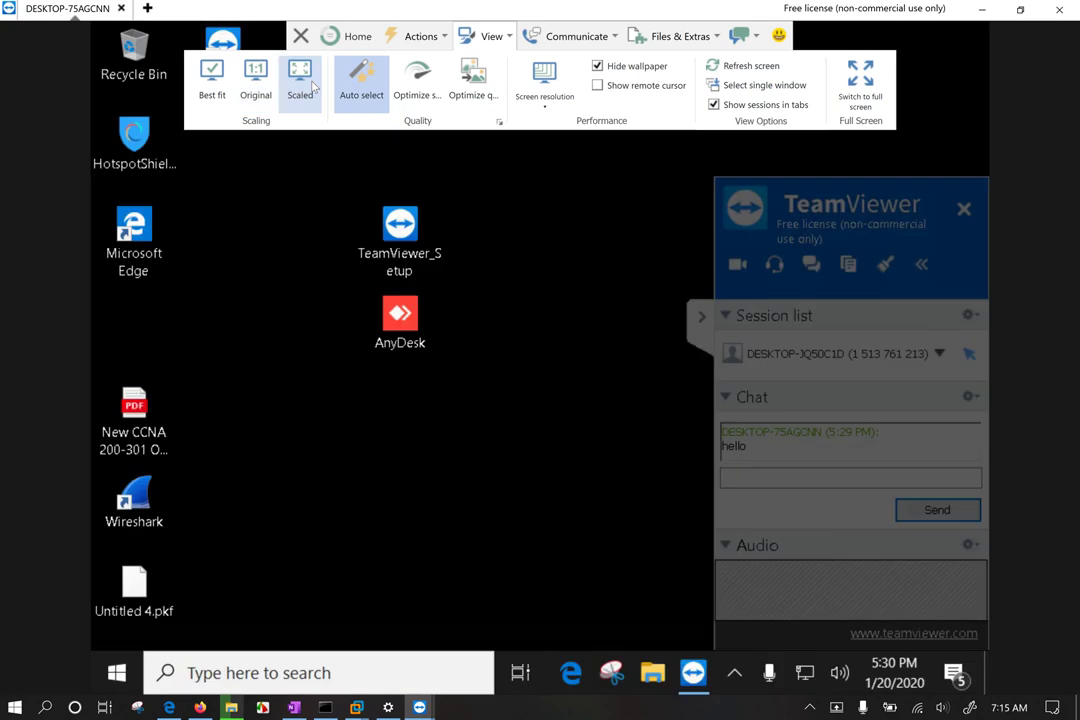
left_click(526, 415)
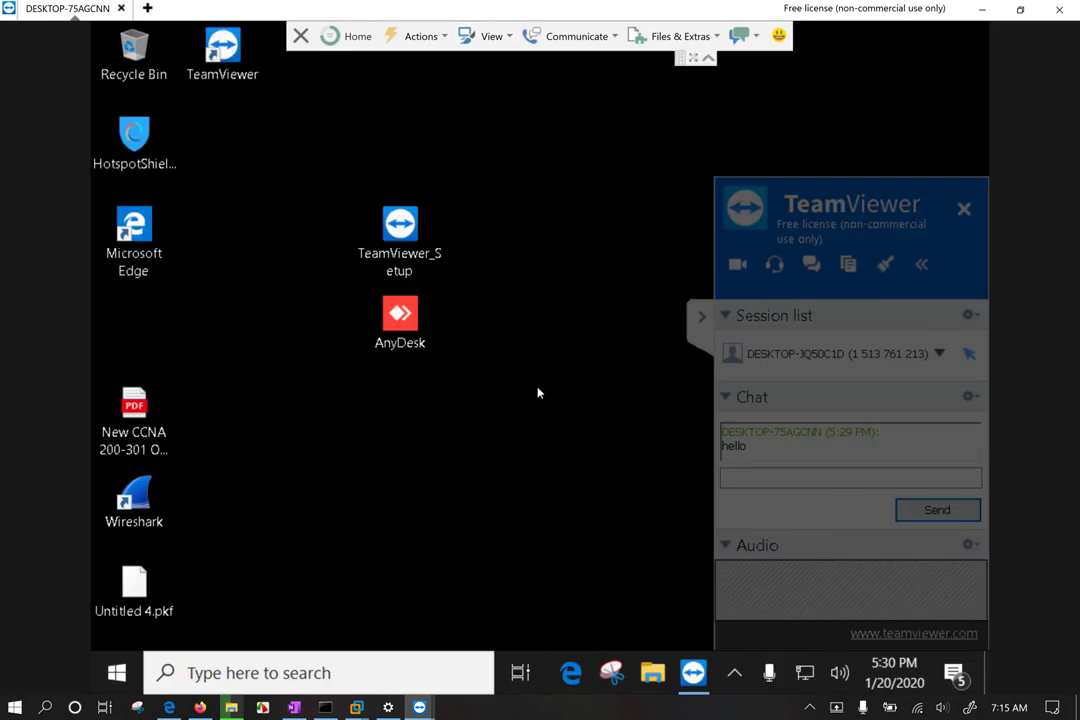
left_click(430, 36)
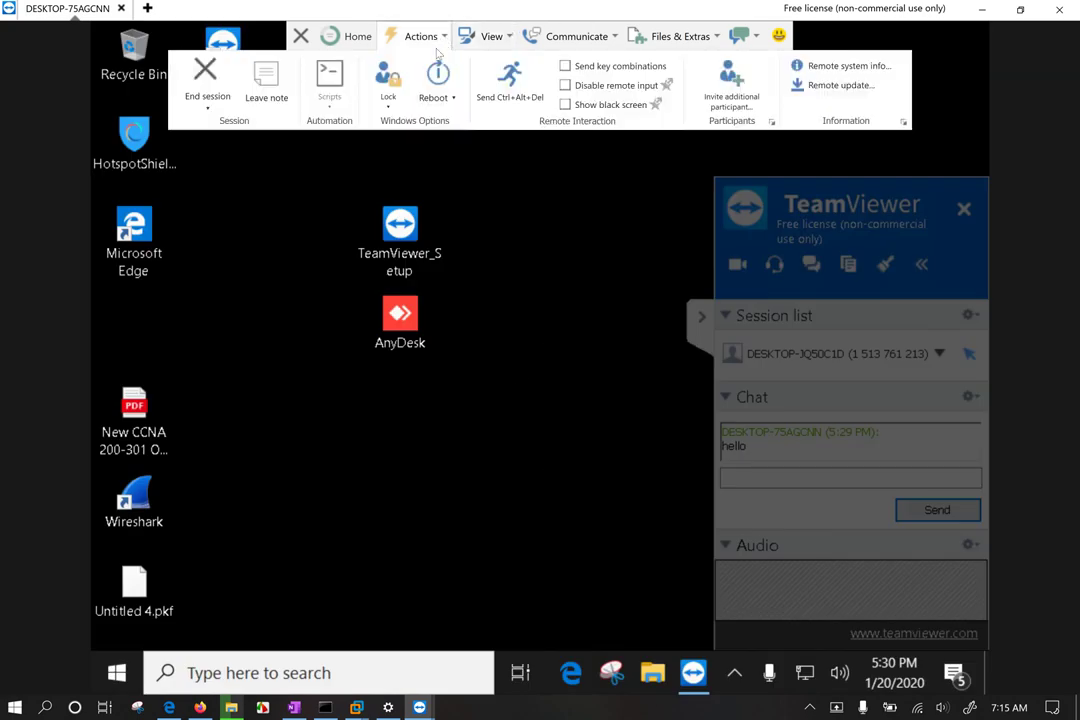
left_click(388, 92)
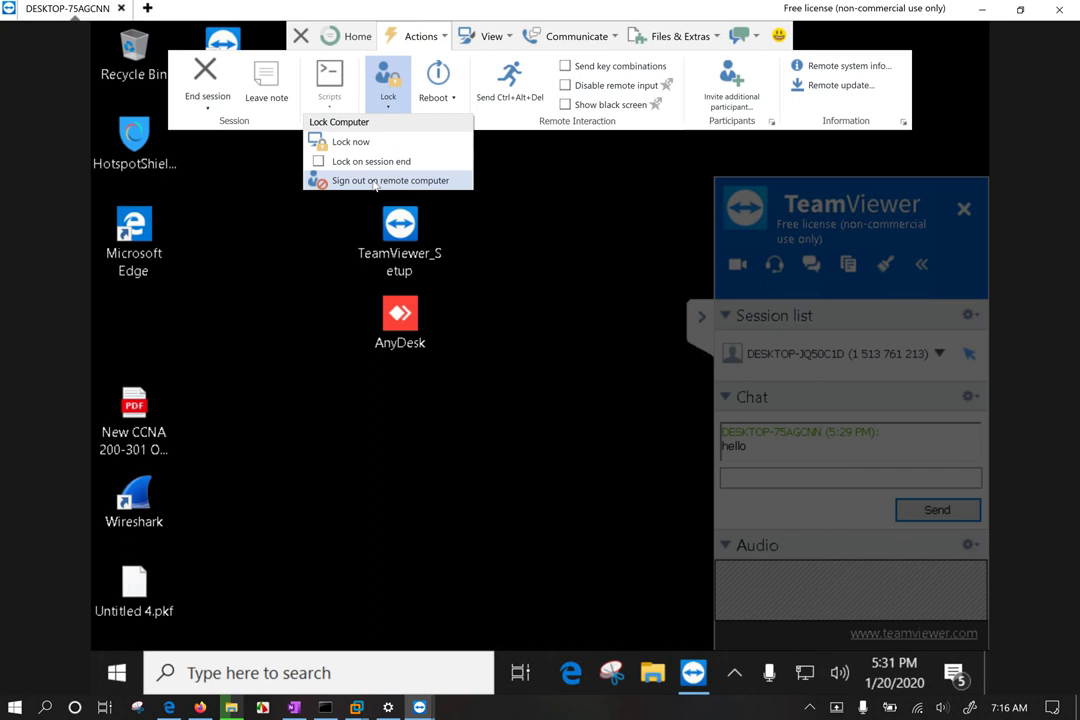
left_click(442, 100)
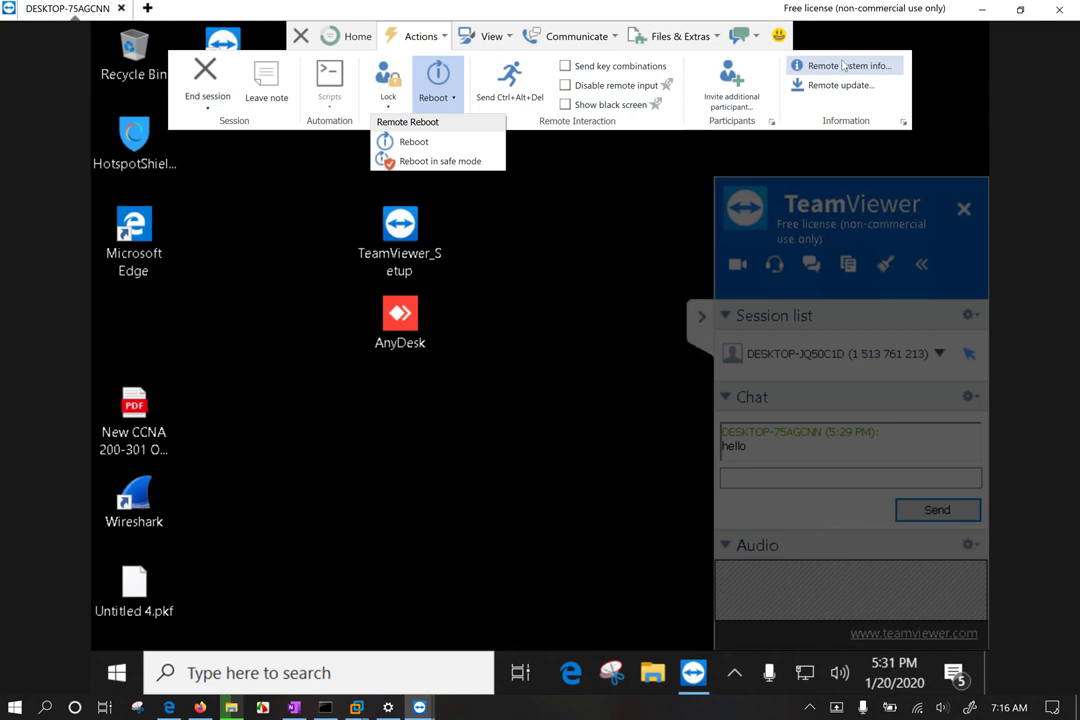
left_click(840, 68)
left_click_drag(472, 153, 373, 145)
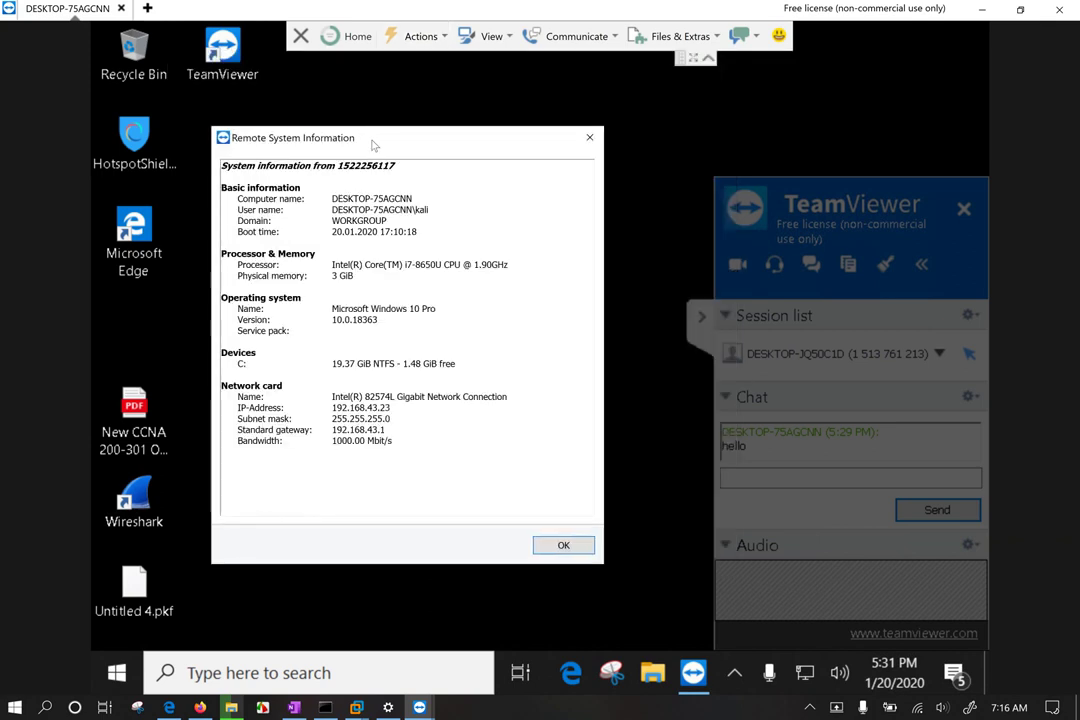
double_click(370, 198)
left_click(337, 243)
double_click(323, 210)
left_click_drag(331, 275, 511, 265)
left_click(453, 319)
left_click_drag(222, 352, 468, 372)
left_click(405, 308)
left_click_drag(405, 308, 345, 410)
left_click(409, 454)
left_click(380, 381)
left_click(563, 545)
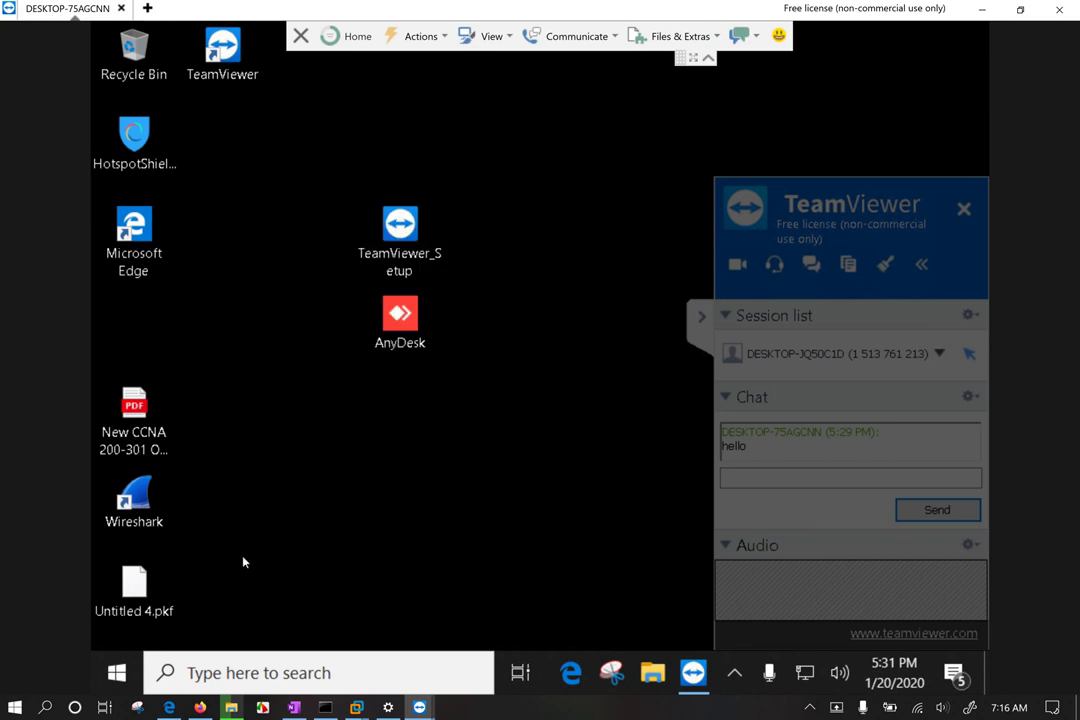
Step: Forward key combinations to the remote computer, hiding the notice, and turn off computer sound
key("super")
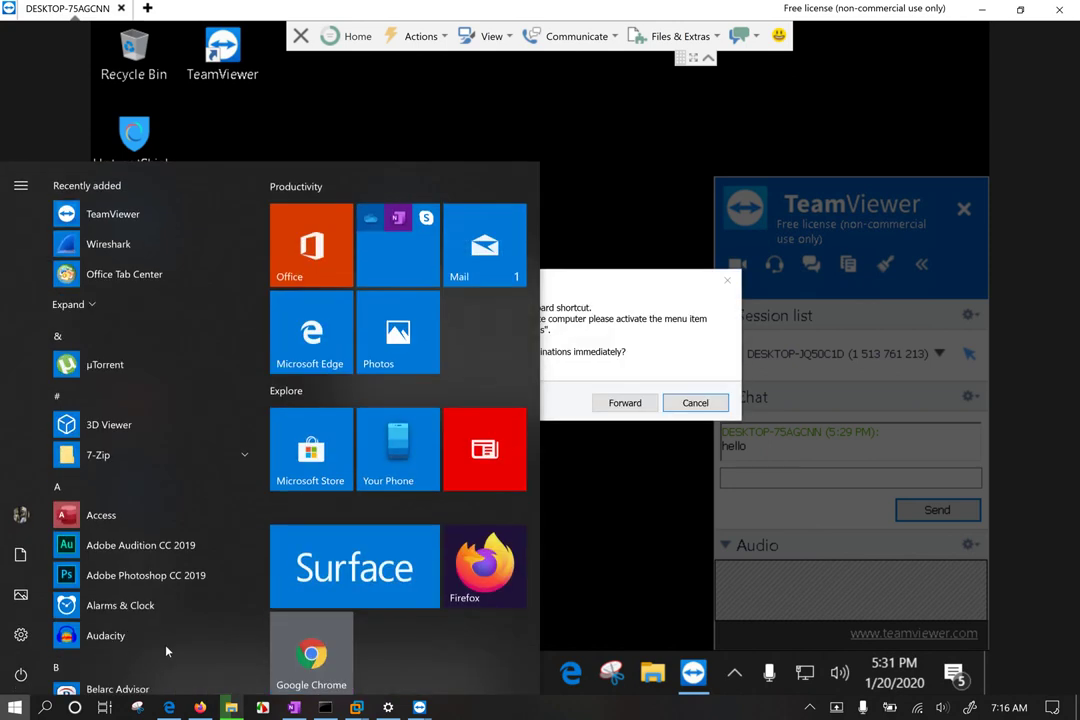
type("con")
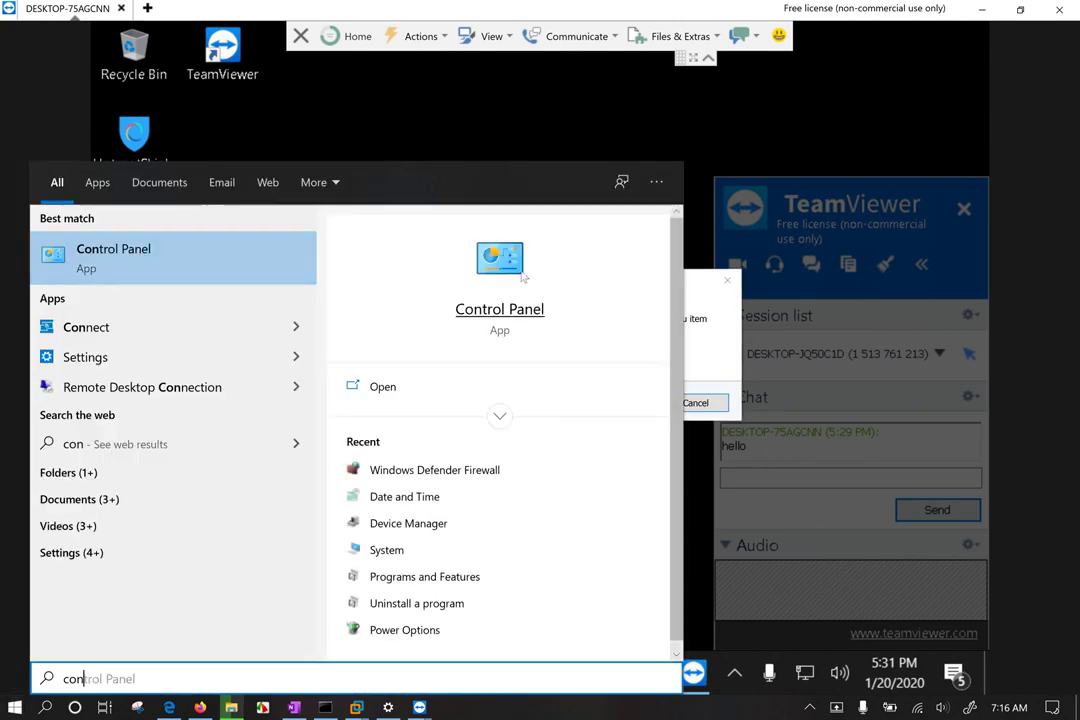
left_click(735, 347)
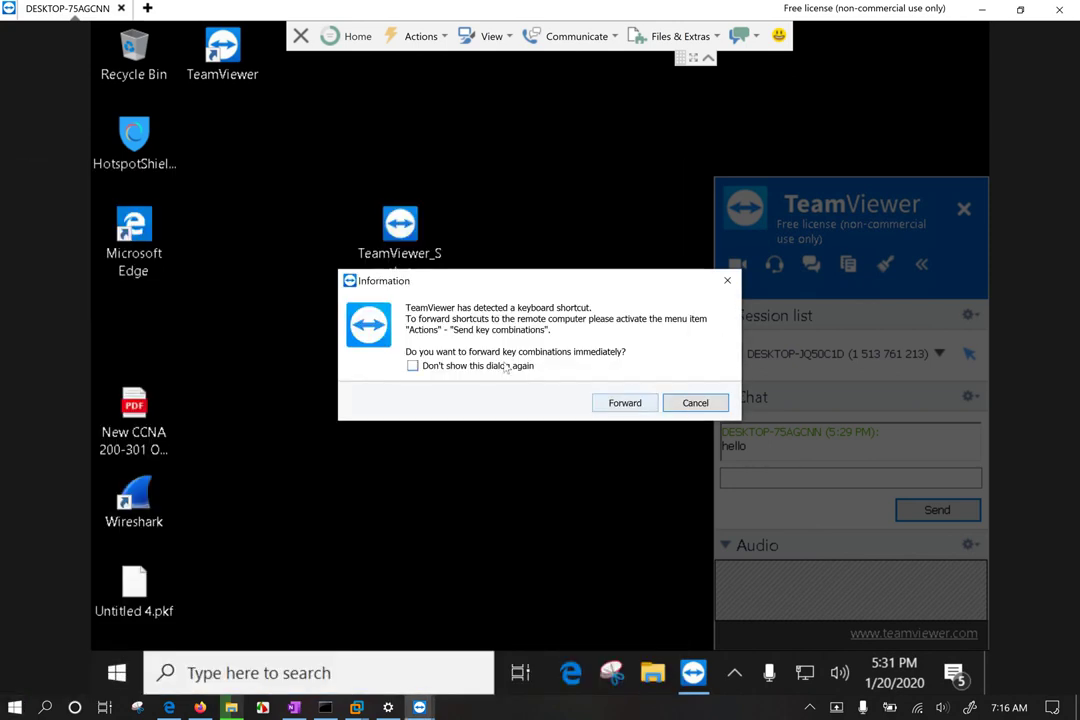
left_click(545, 366)
left_click(622, 404)
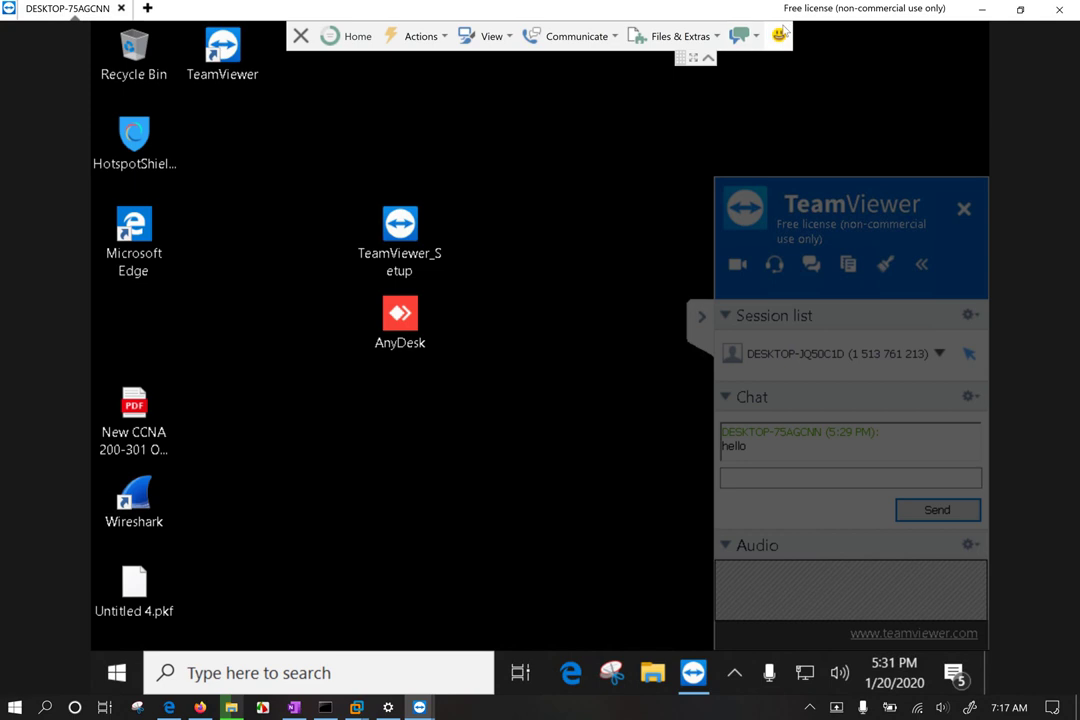
left_click(618, 37)
left_click(282, 66)
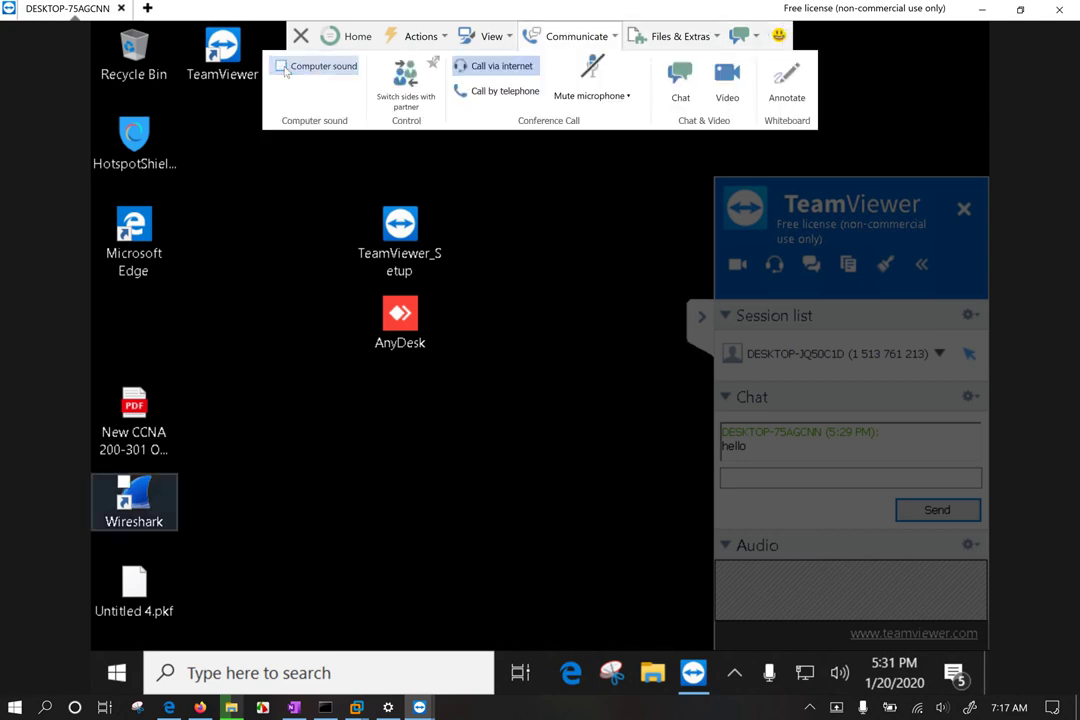
Step: Search 'control' on the remote computer and open Control Panel
key("super+s")
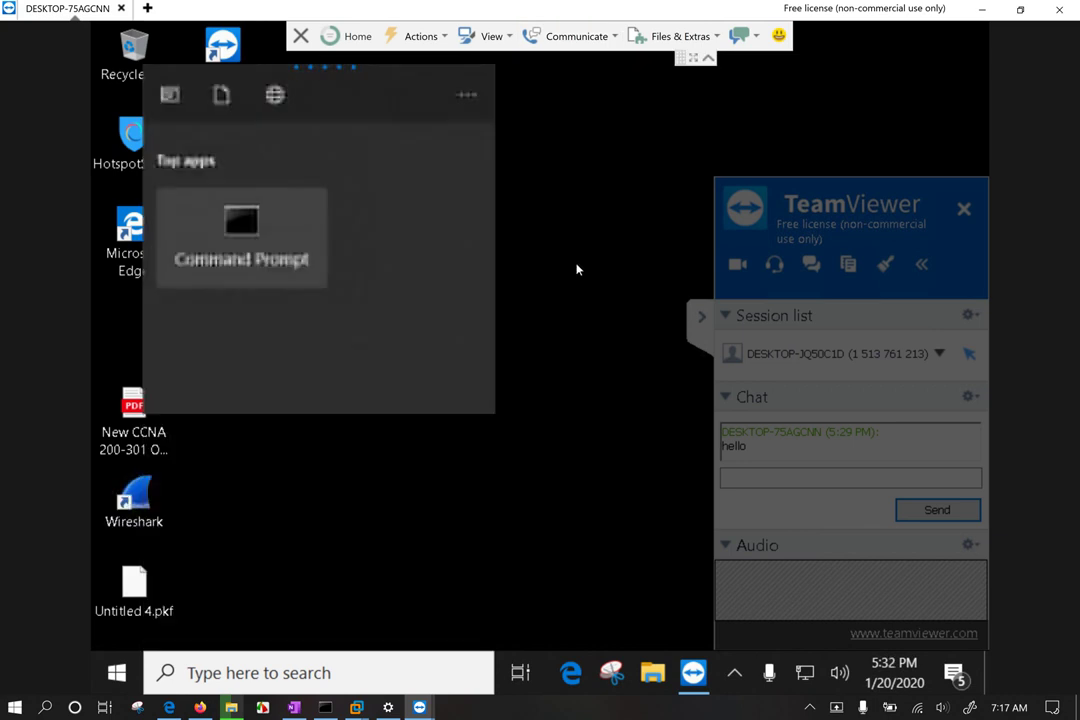
left_click(576, 267)
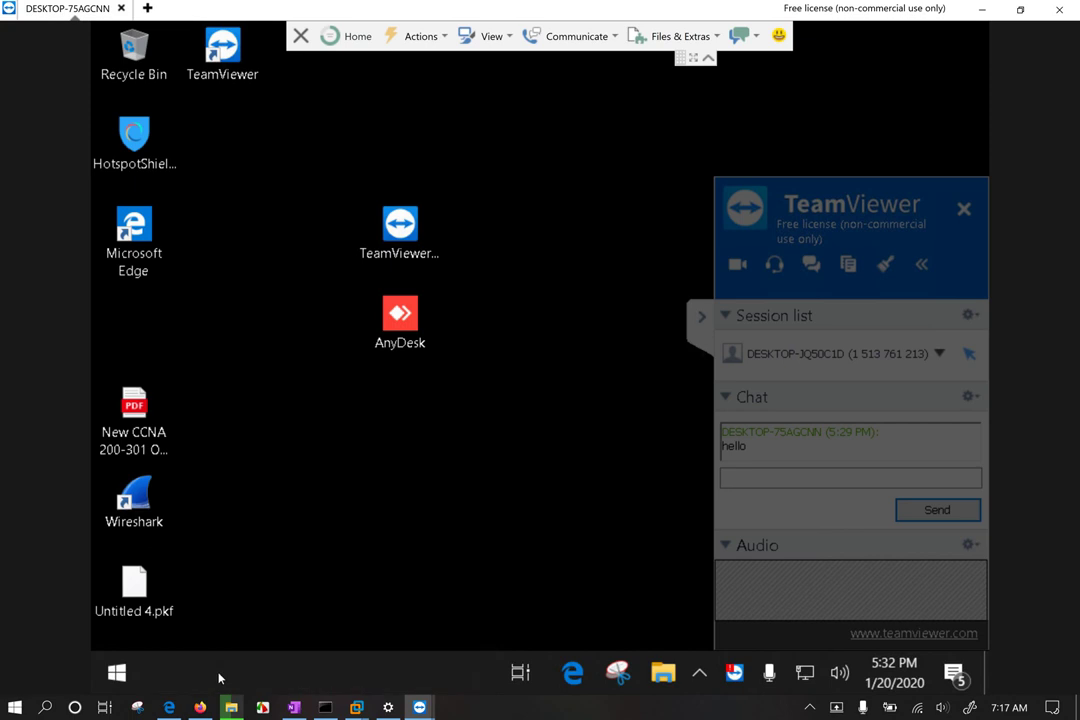
left_click(220, 676)
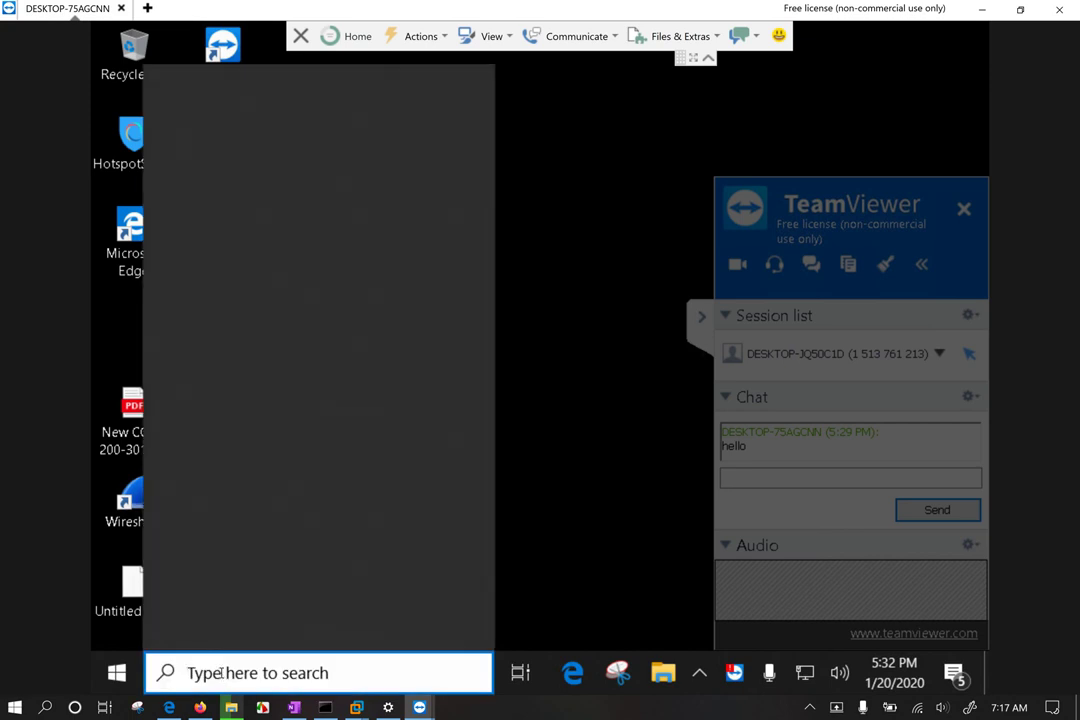
type("control")
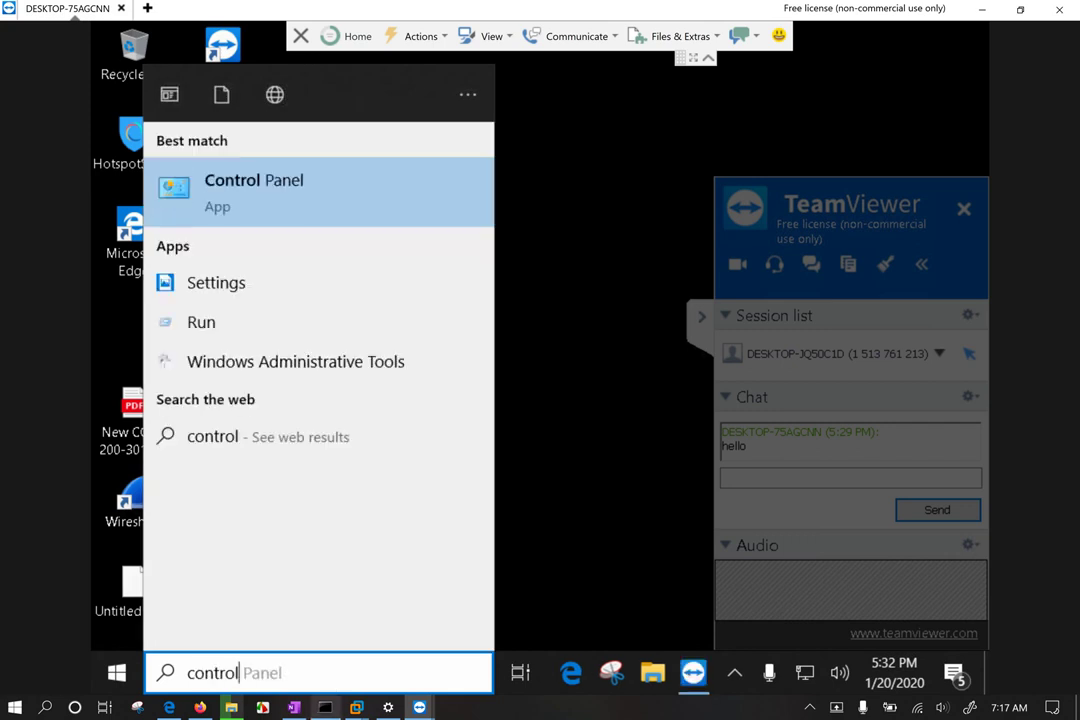
left_click(251, 195)
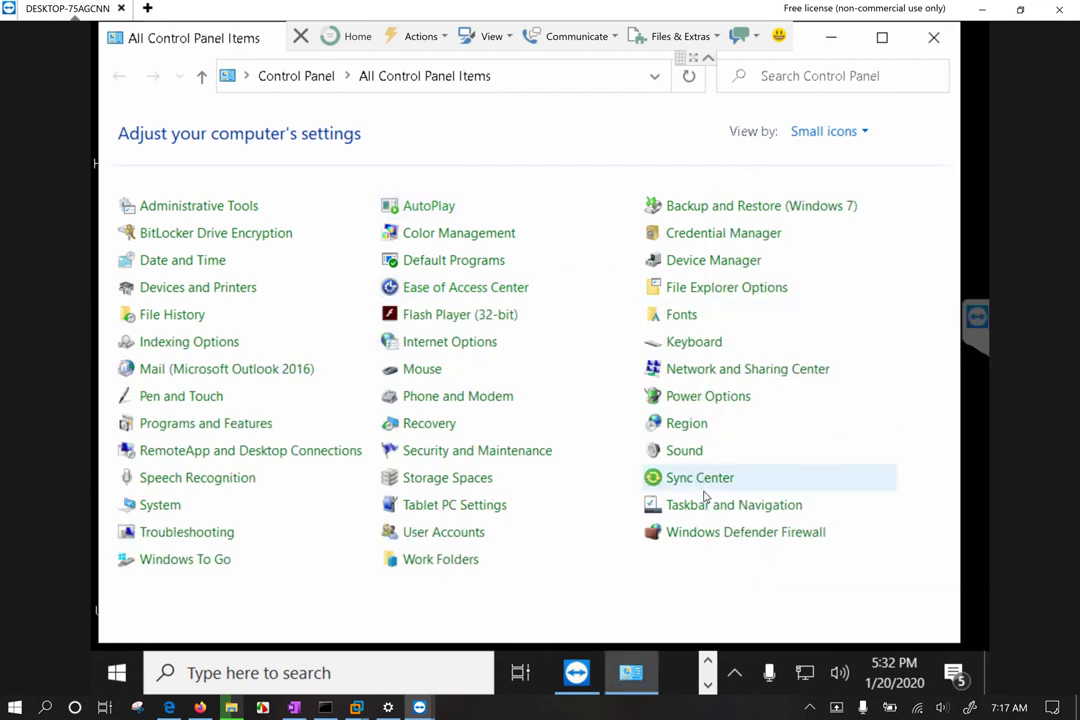
Step: Visit Network and Sharing Center, then open Programs and Features from All Control Panel Items
left_click(601, 40)
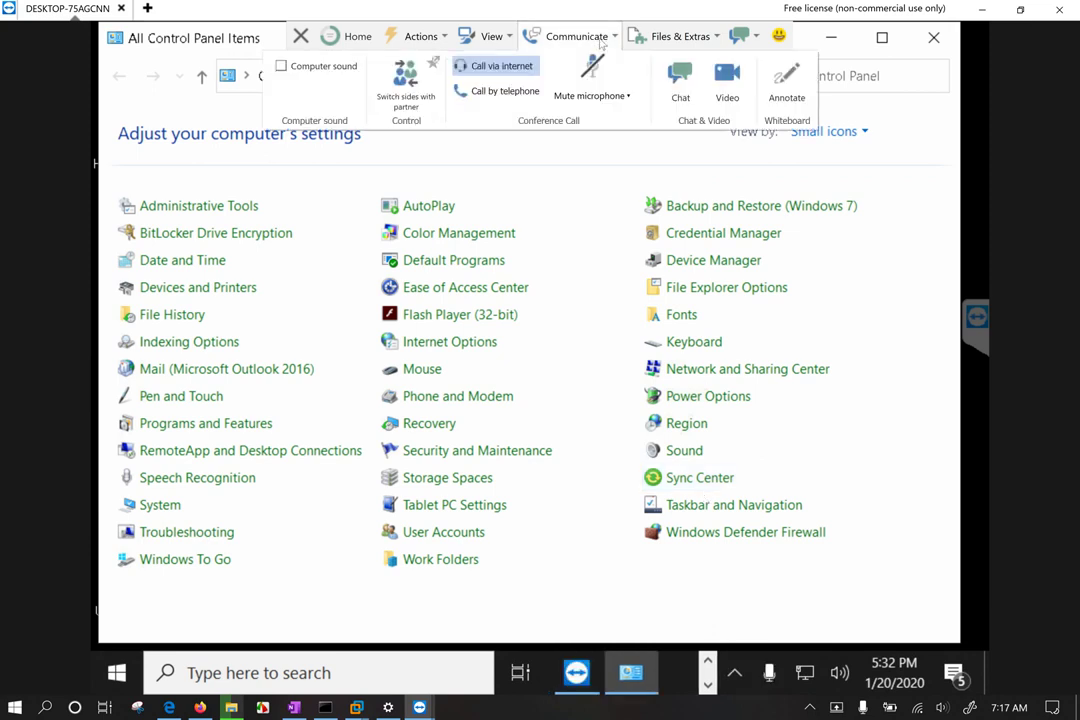
left_click(902, 263)
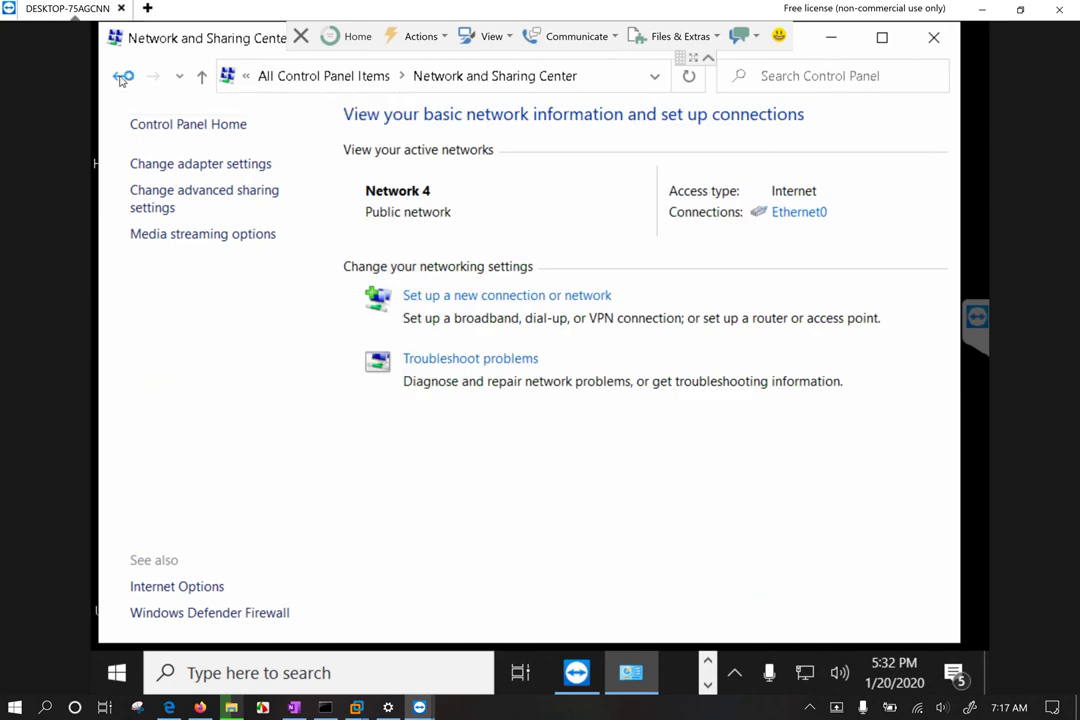
left_click(122, 78)
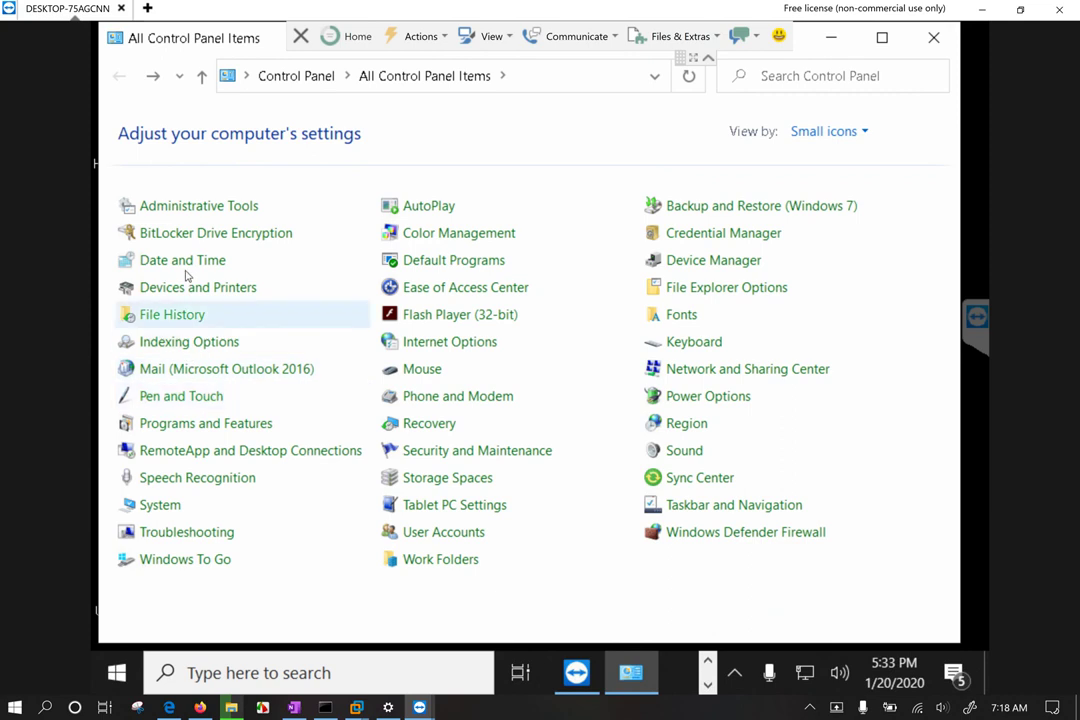
left_click(187, 425)
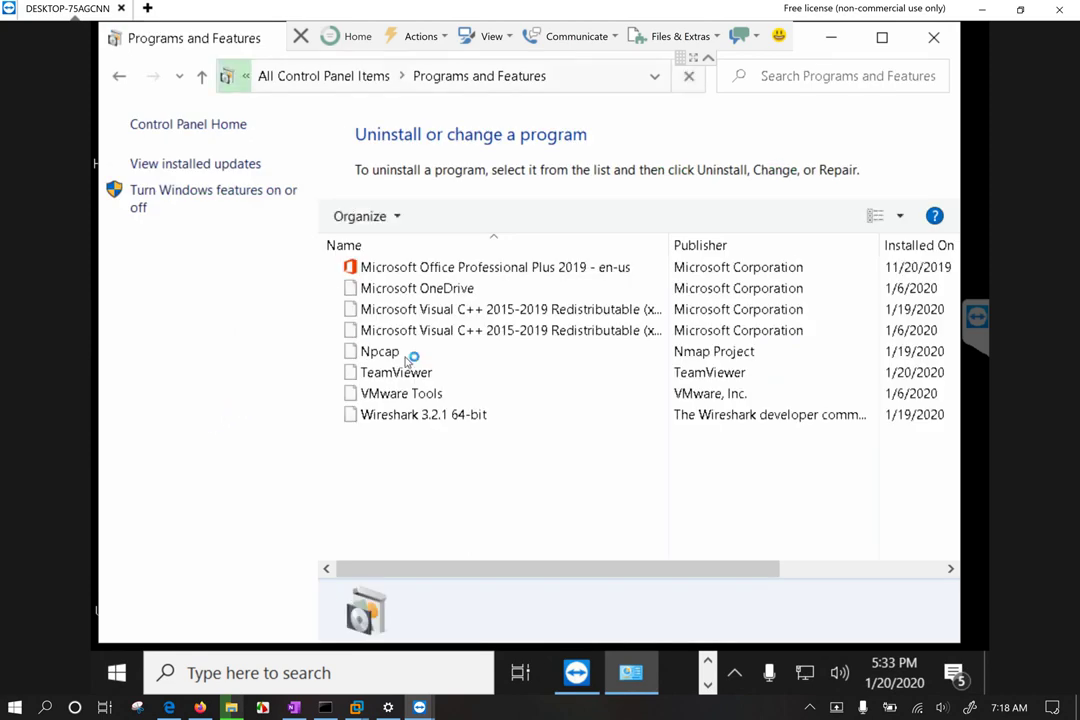
Step: Start uninstalling Microsoft OneDrive and approve the User Account Control prompt
left_click(437, 289)
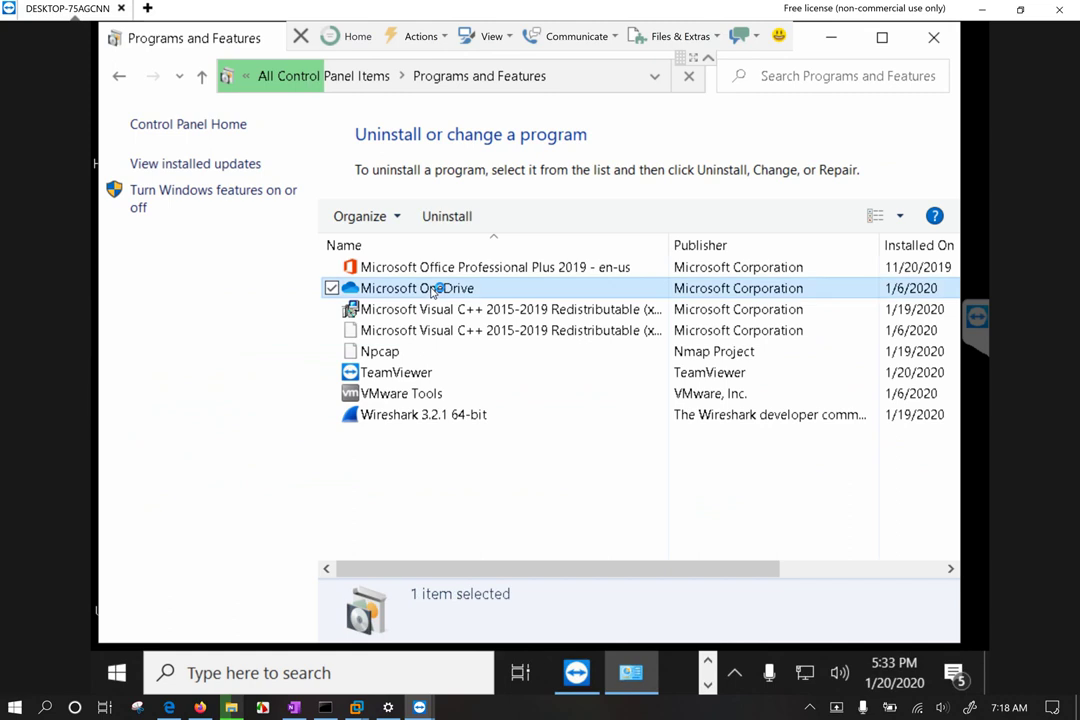
left_click(446, 218)
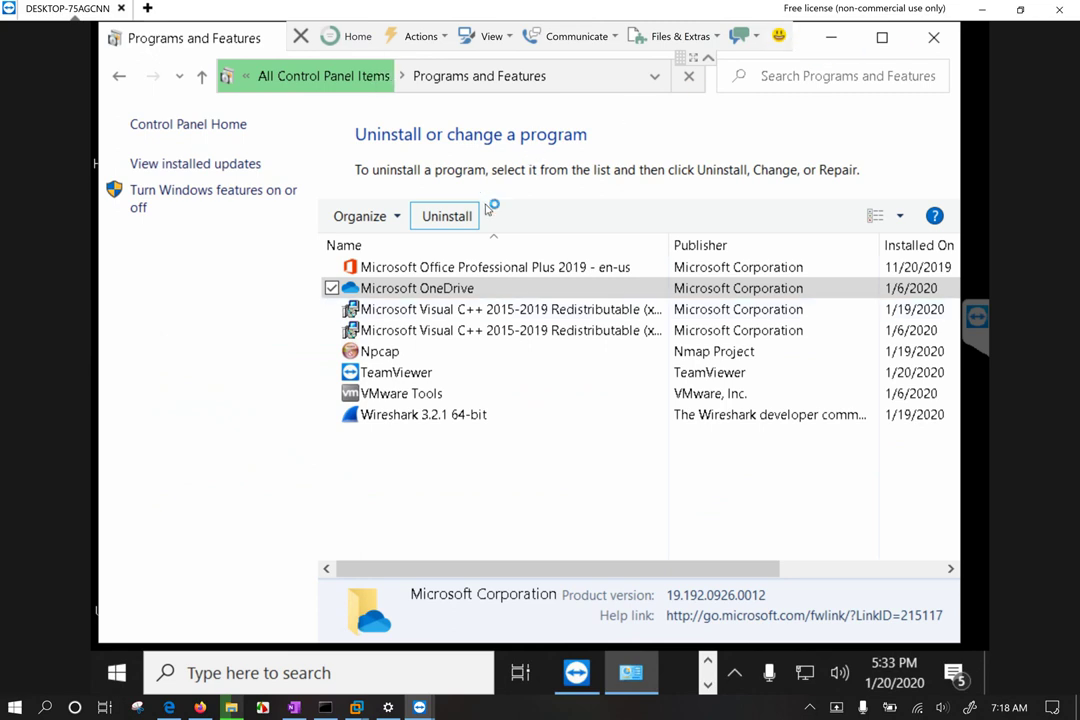
left_click(410, 287)
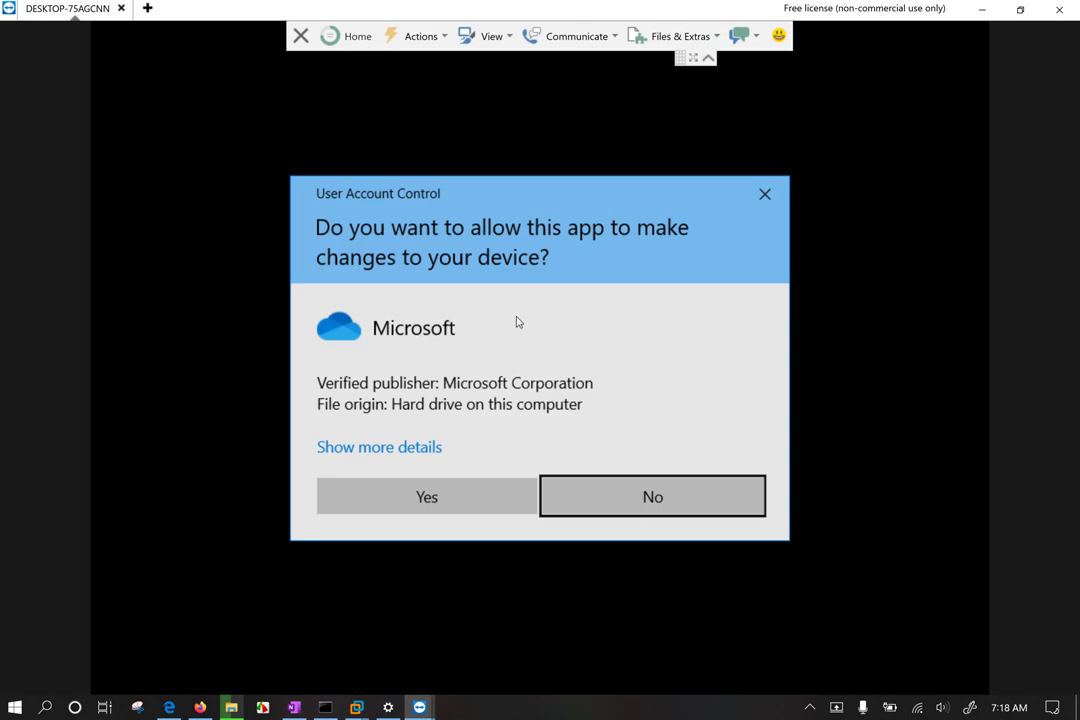
left_click(456, 499)
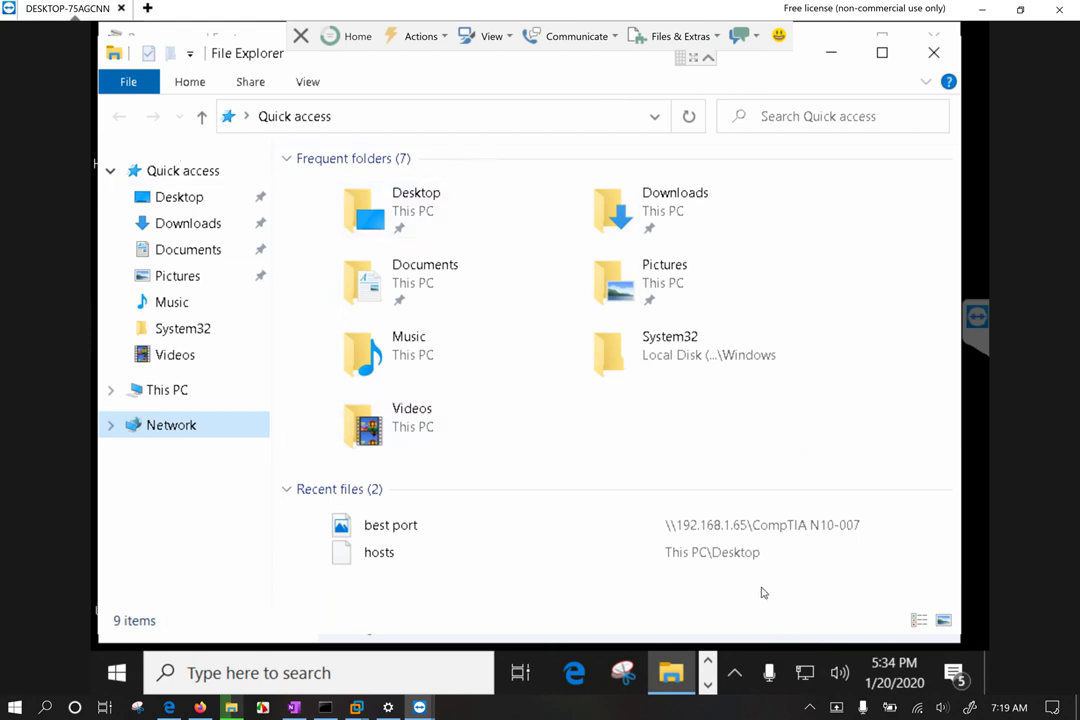
Step: Save a screenshot of the remote session to the Desktop as a JPEG named screenshot
left_click(710, 36)
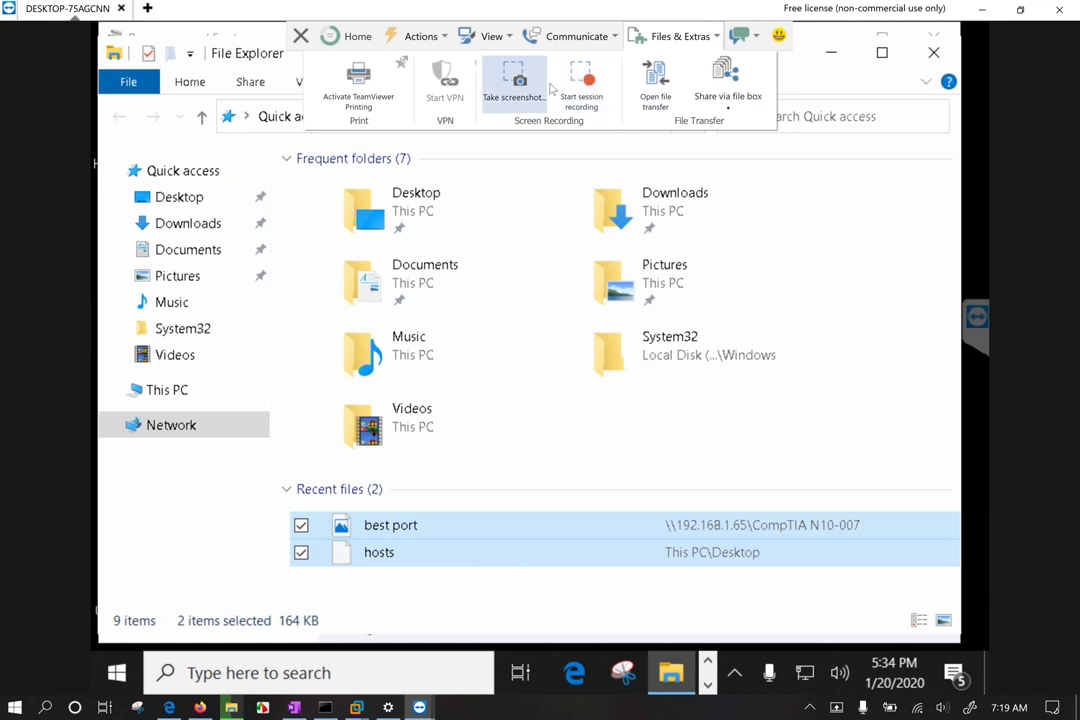
left_click(511, 80)
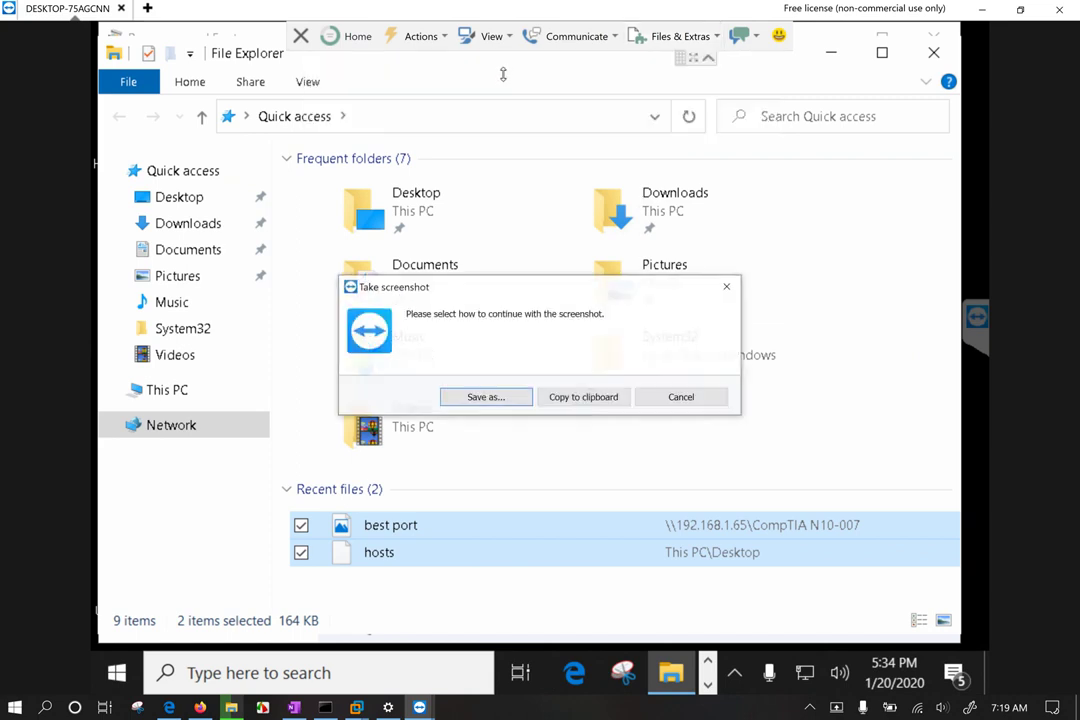
left_click(487, 397)
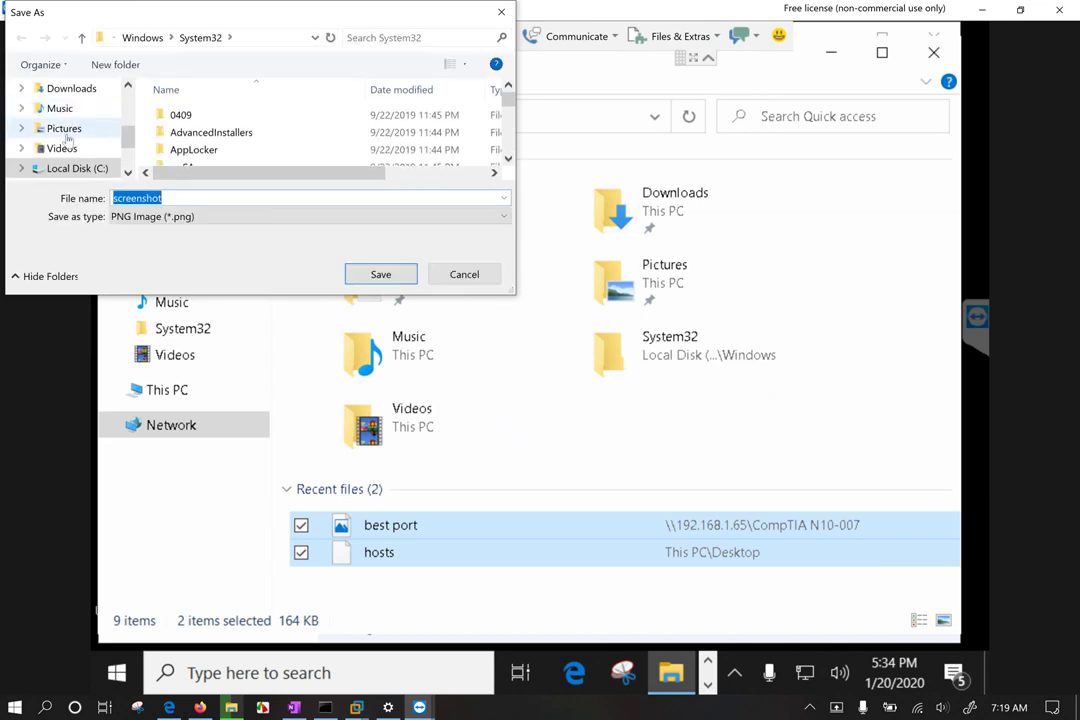
scroll(72, 113, "up", 2)
left_click(62, 161)
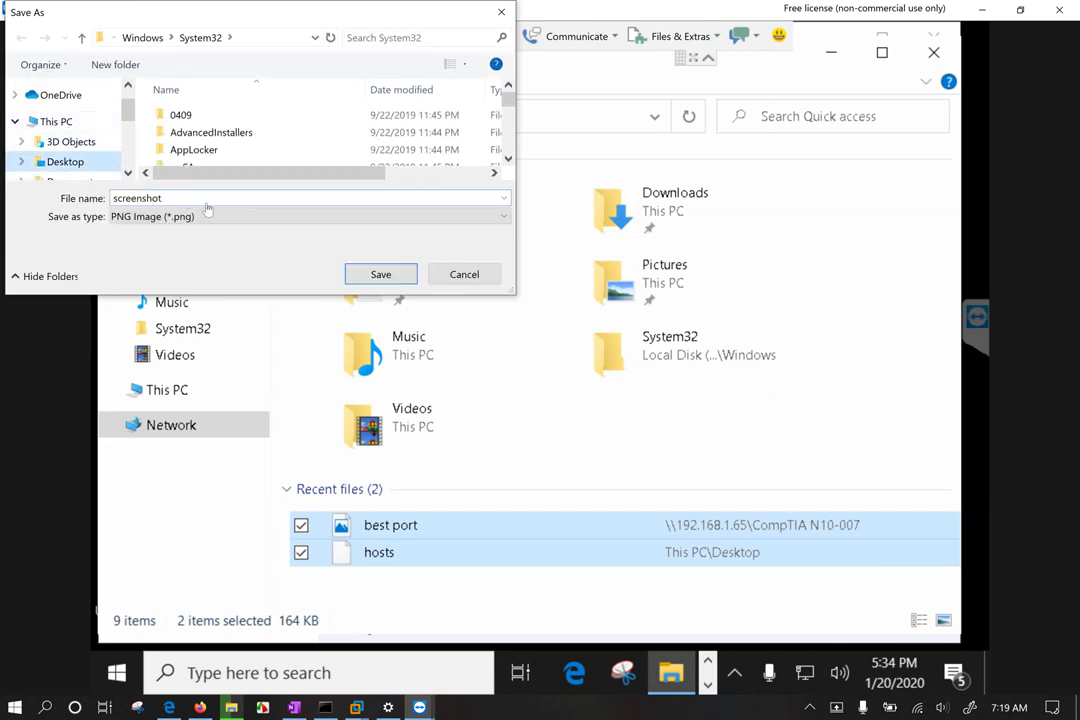
left_click(280, 217)
left_click(236, 256)
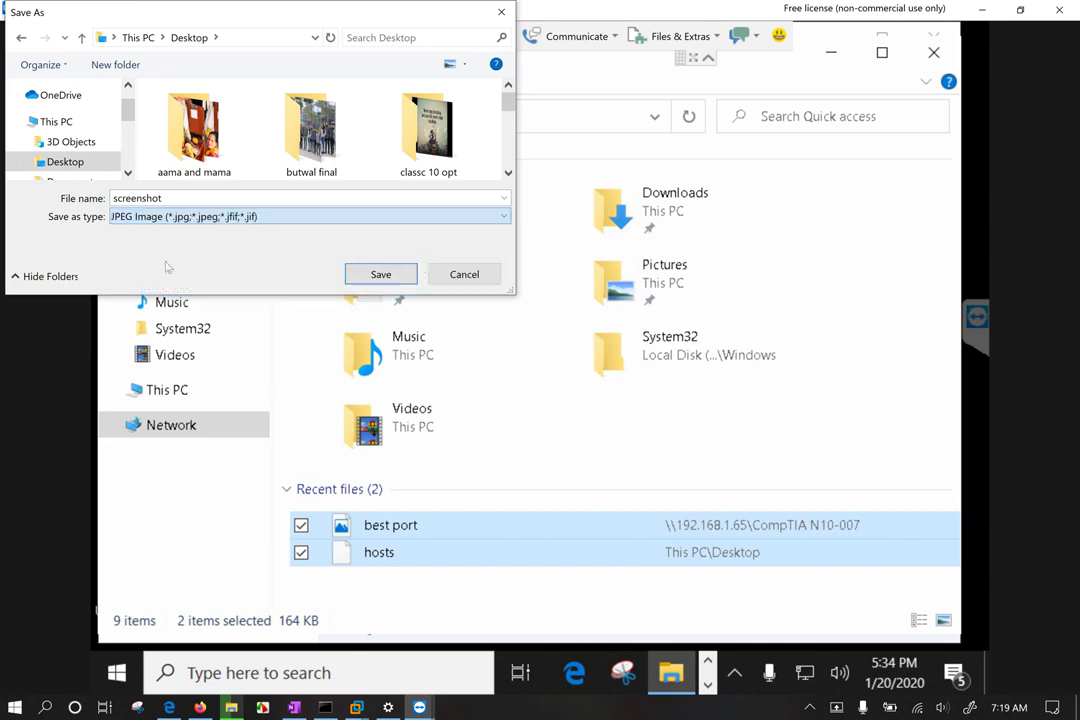
left_click(412, 272)
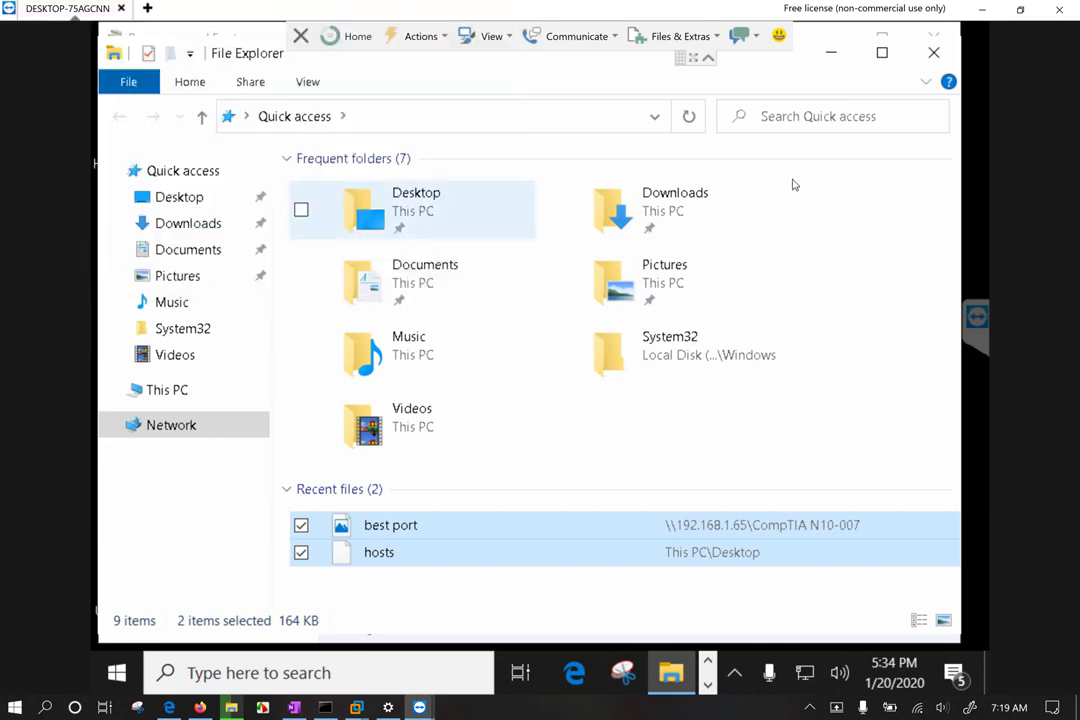
Step: Toggle the session chat open and closed
left_click(748, 40)
left_click(748, 40)
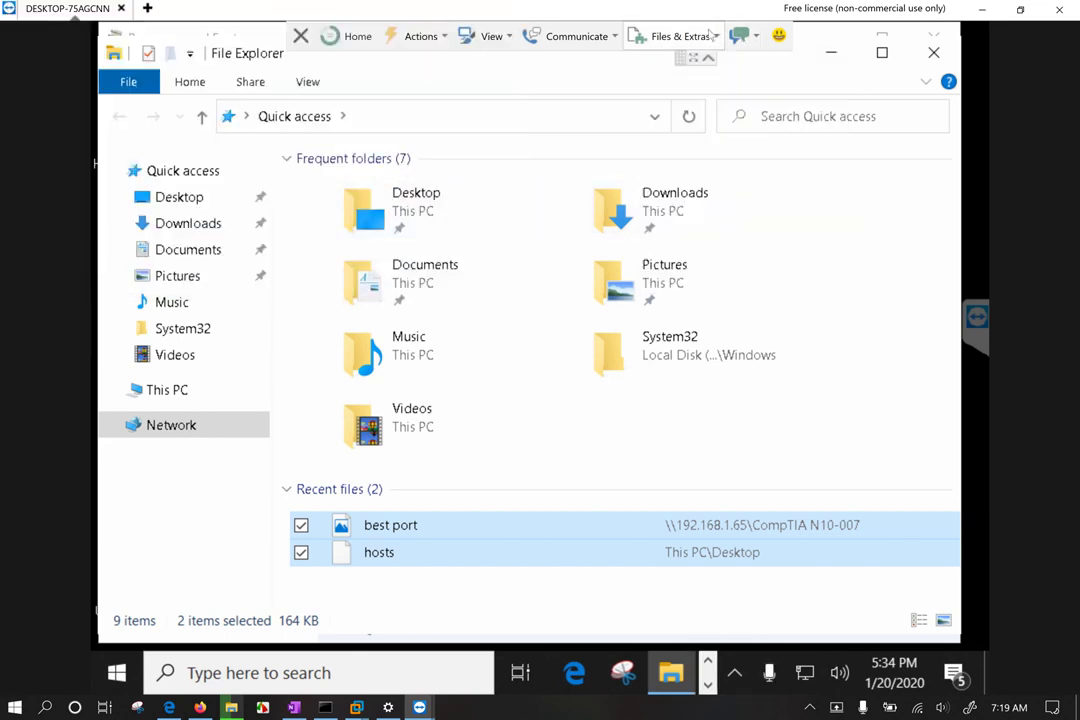
left_click(748, 40)
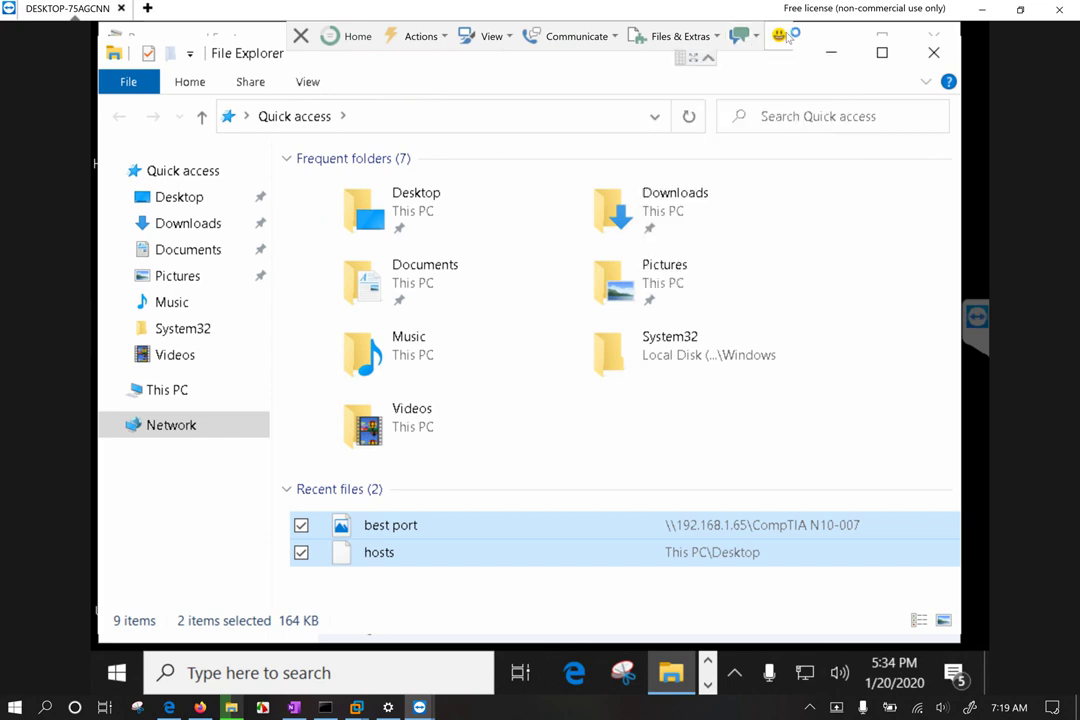
Step: Start recording the remote session
left_click(716, 38)
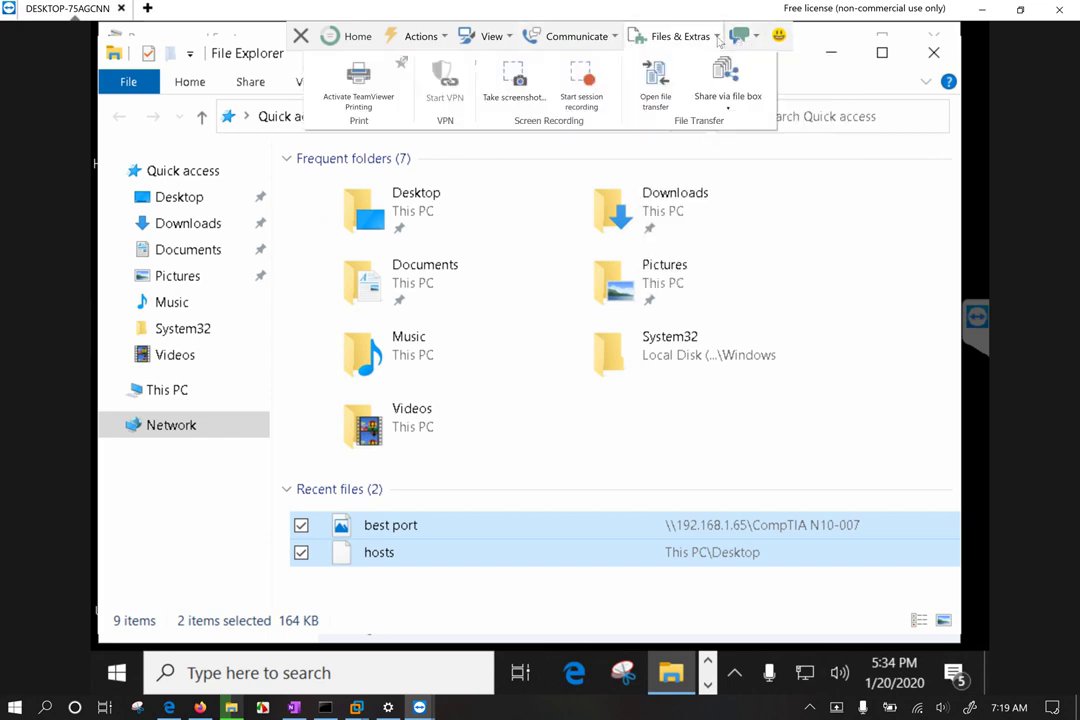
left_click(580, 86)
left_click(779, 35)
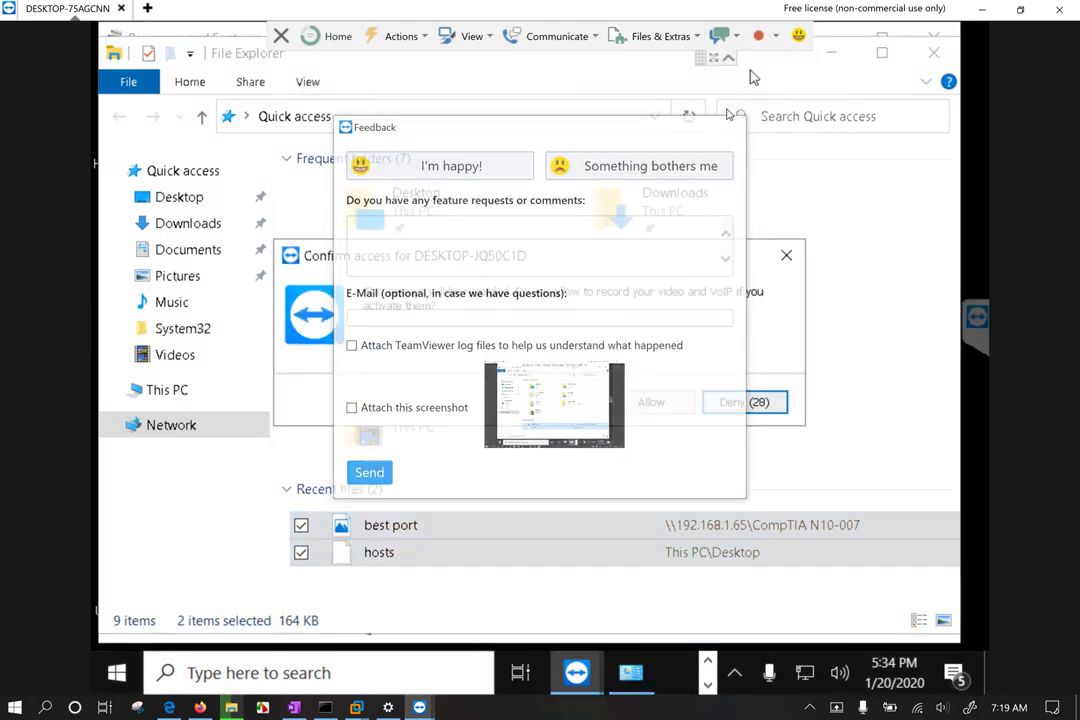
Step: Open the file transfer window with the remote computer
left_click(645, 36)
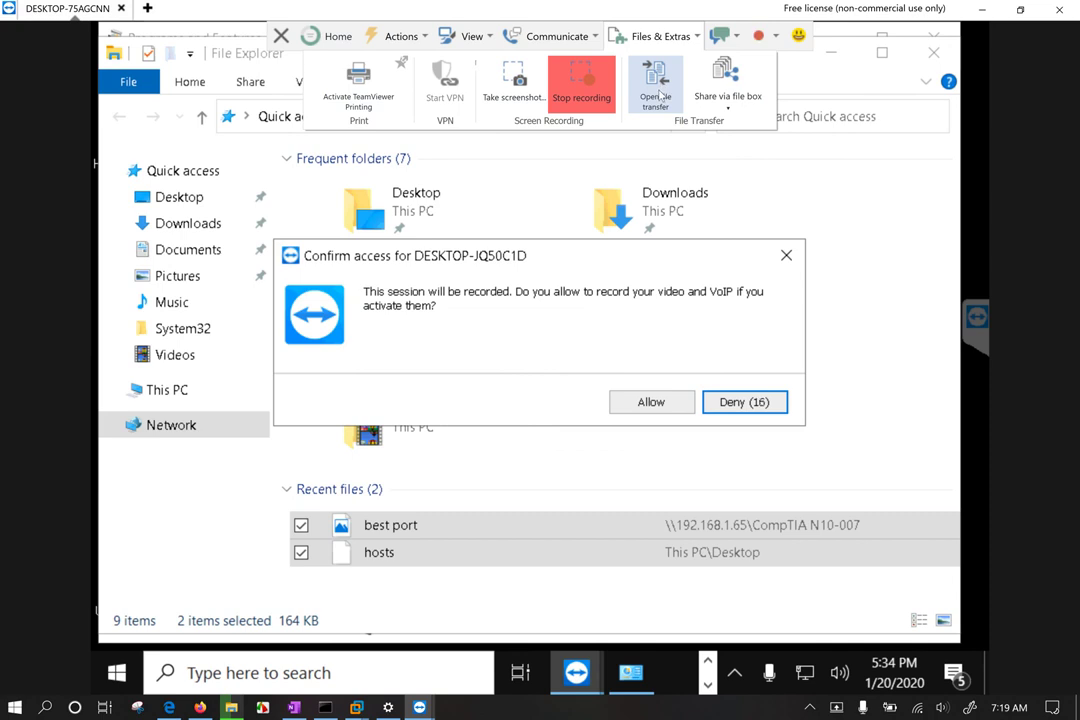
left_click(729, 108)
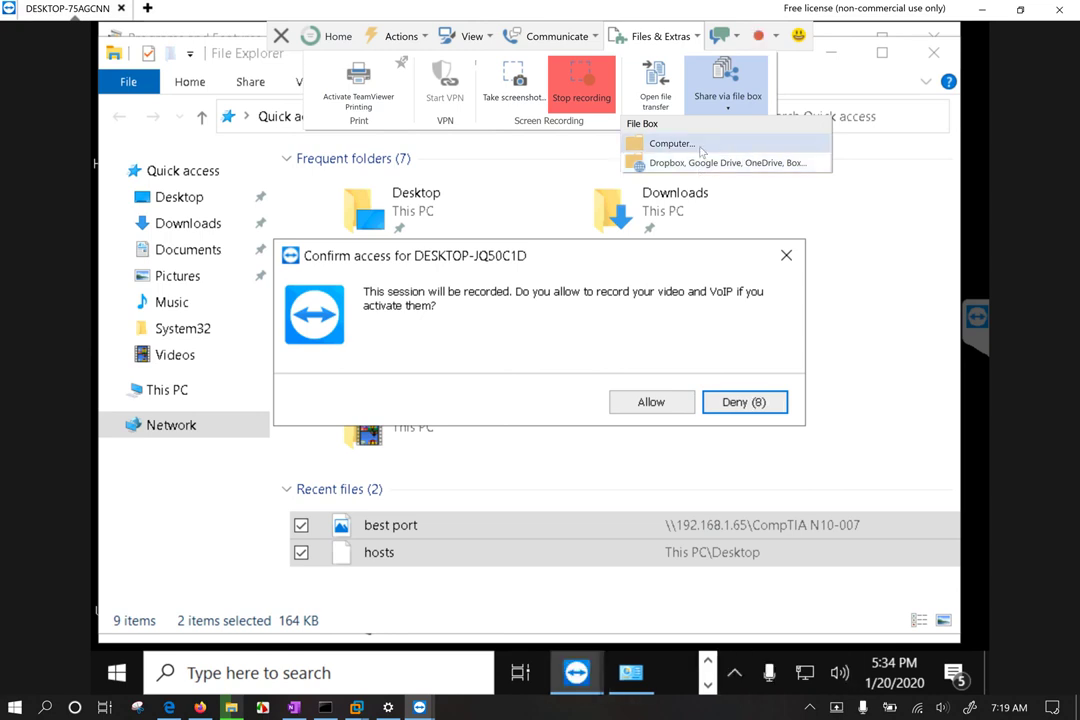
left_click(663, 95)
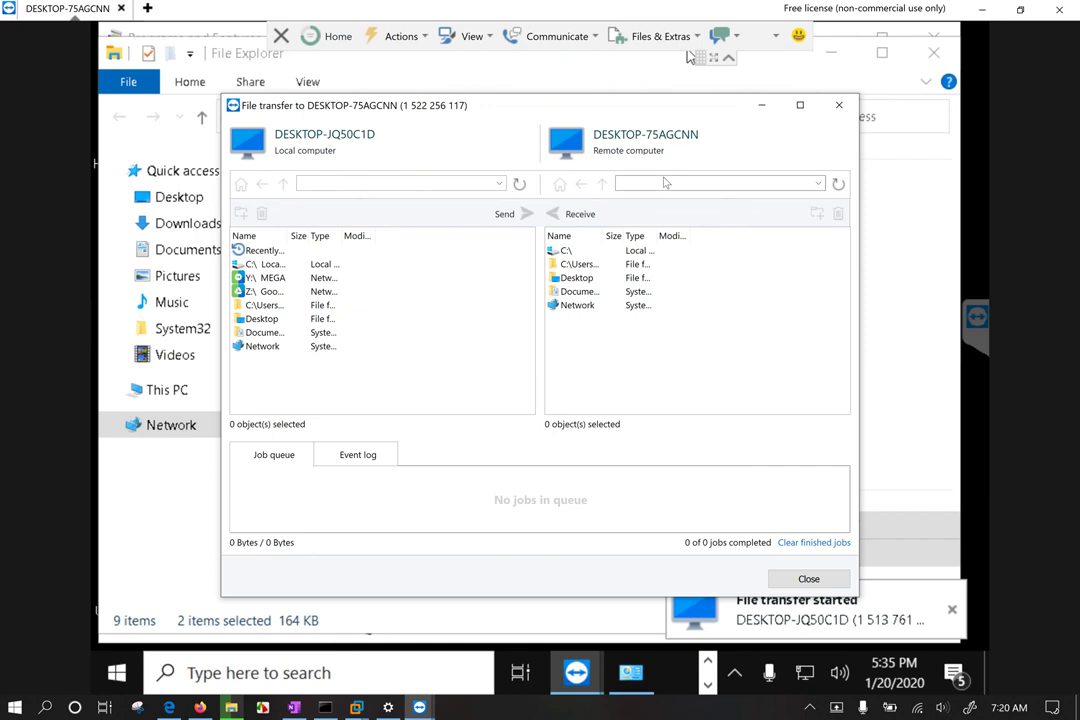
Step: Copy best port.JPG from the local Desktop to the remote Desktop
left_click(265, 293)
left_click_drag(266, 299, 395, 236)
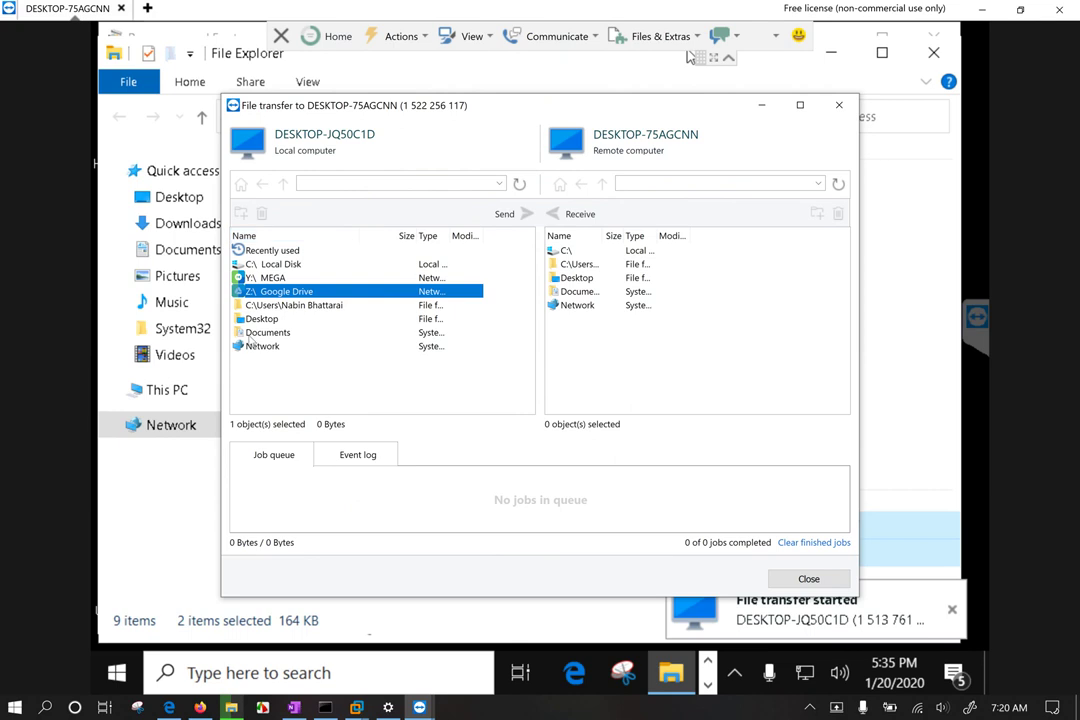
double_click(262, 318)
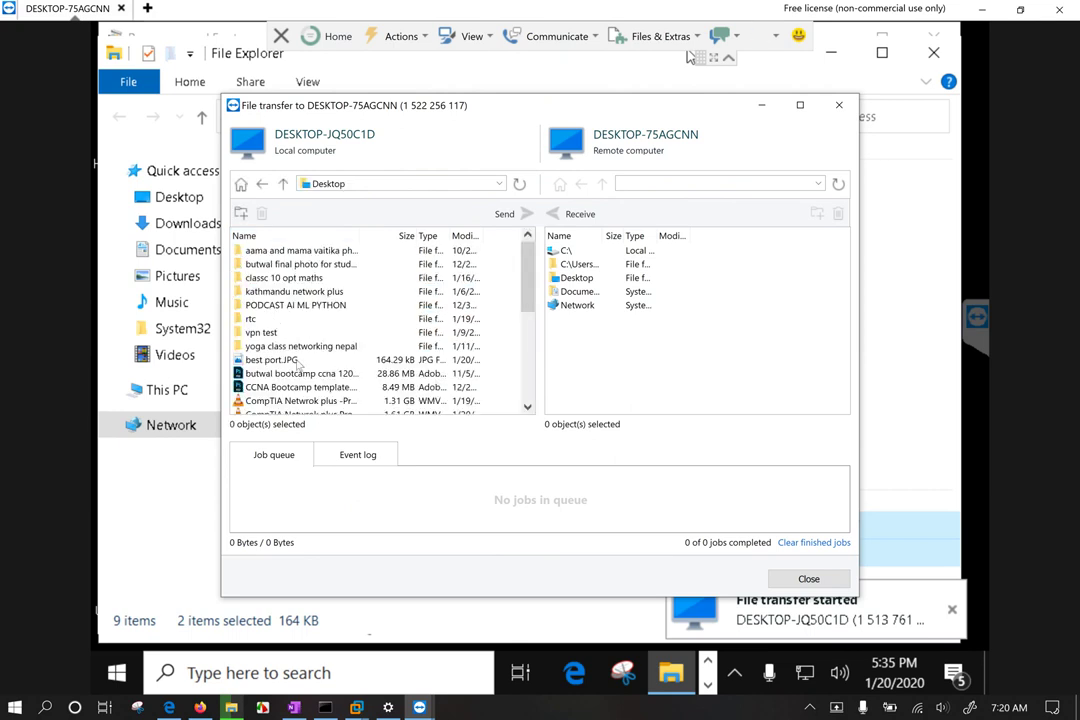
left_click(310, 361)
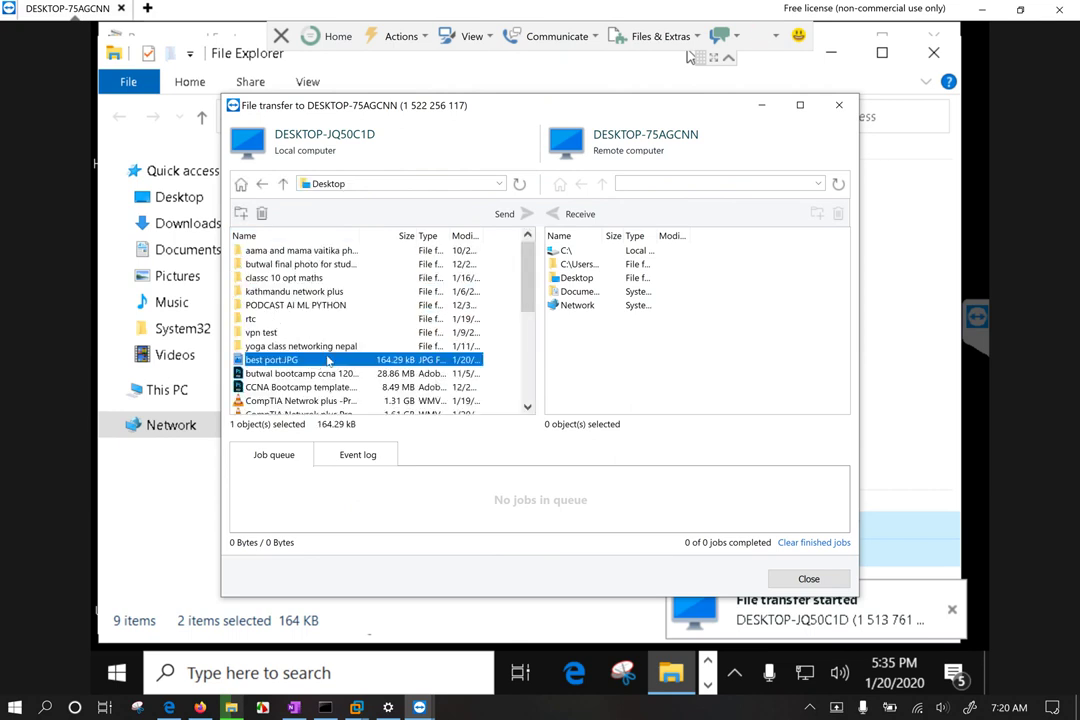
double_click(577, 278)
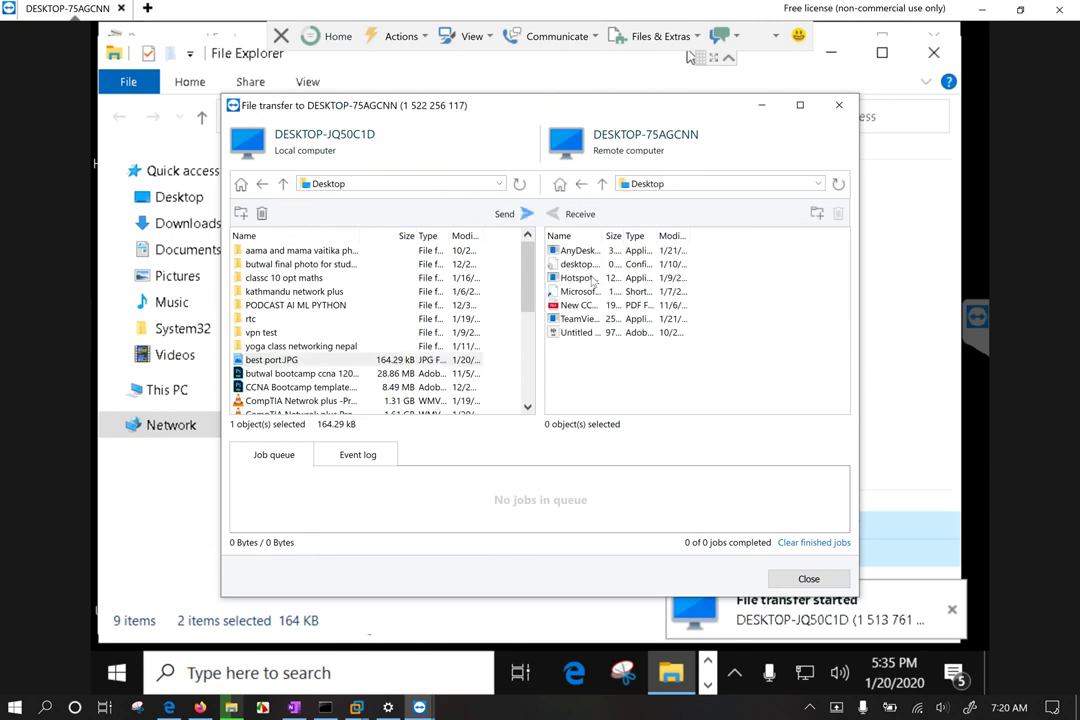
left_click_drag(311, 359, 658, 369)
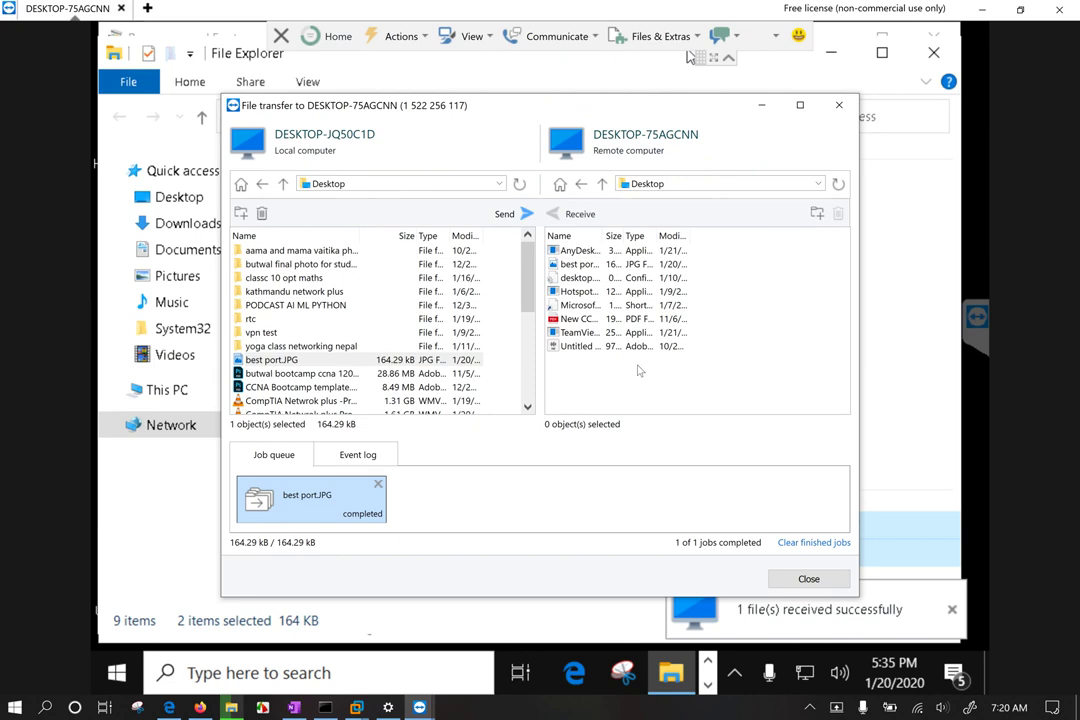
Step: Receive the Hotspot Shield installer from the remote Desktop onto the local computer
left_click(607, 267)
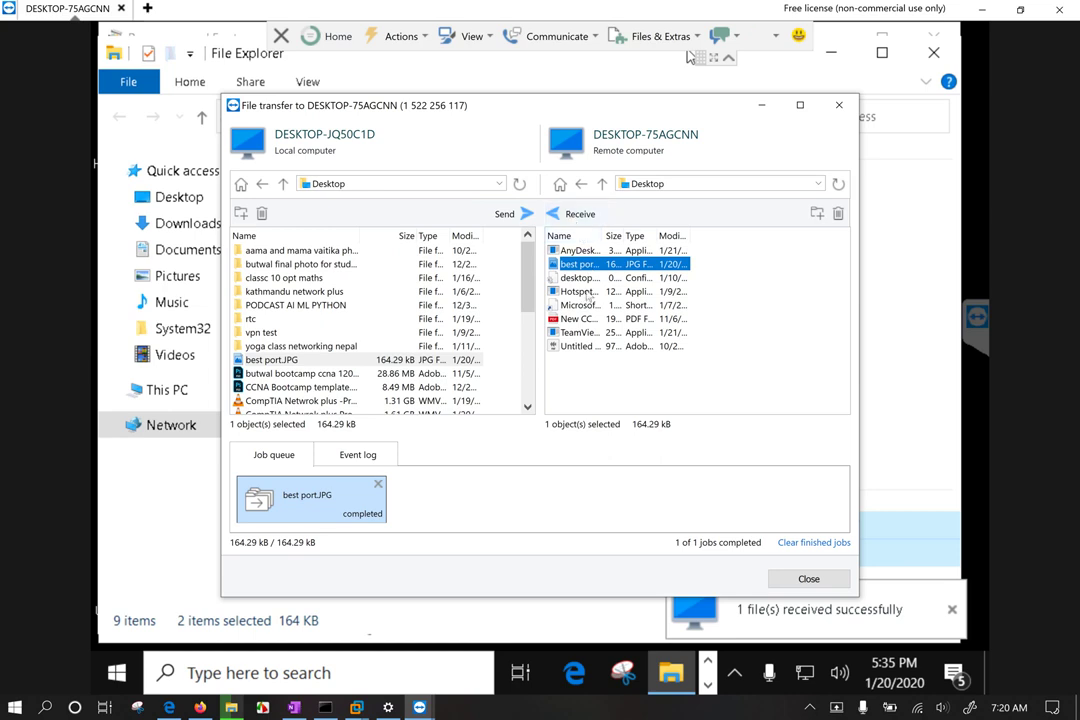
left_click(588, 292)
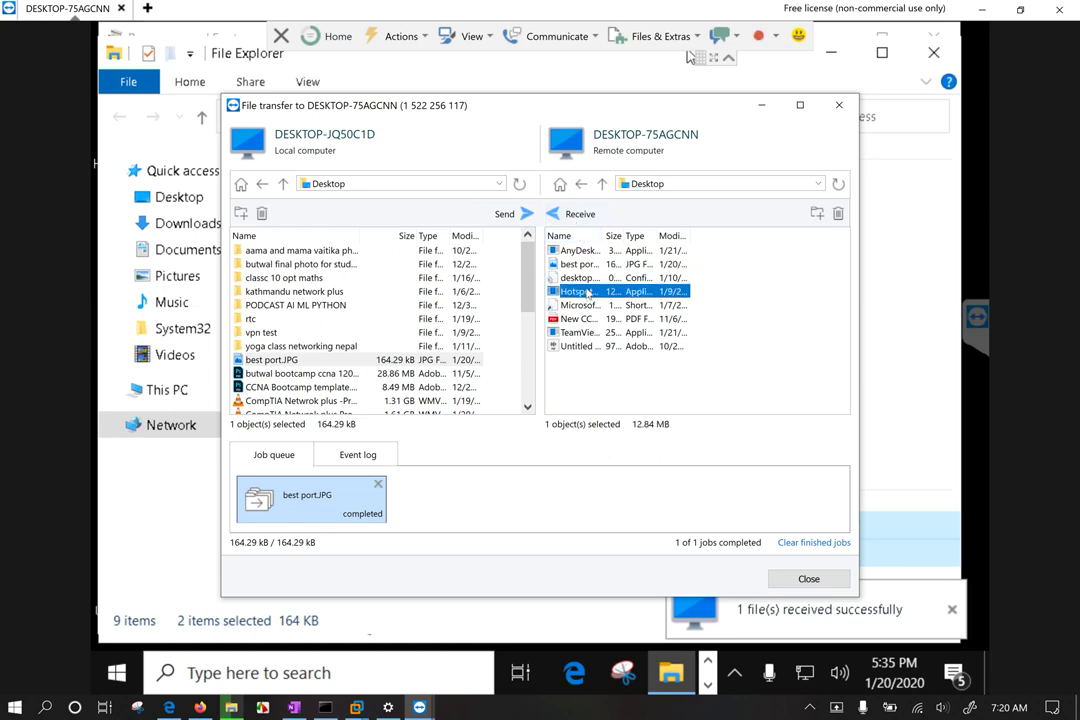
left_click(566, 213)
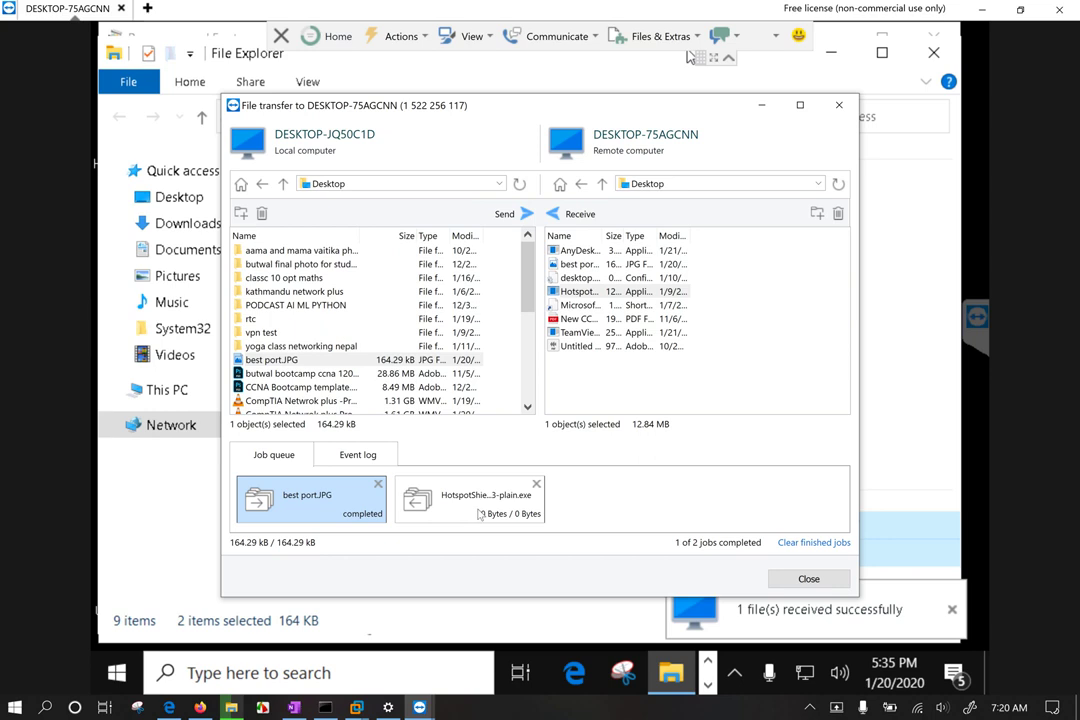
left_click(370, 304)
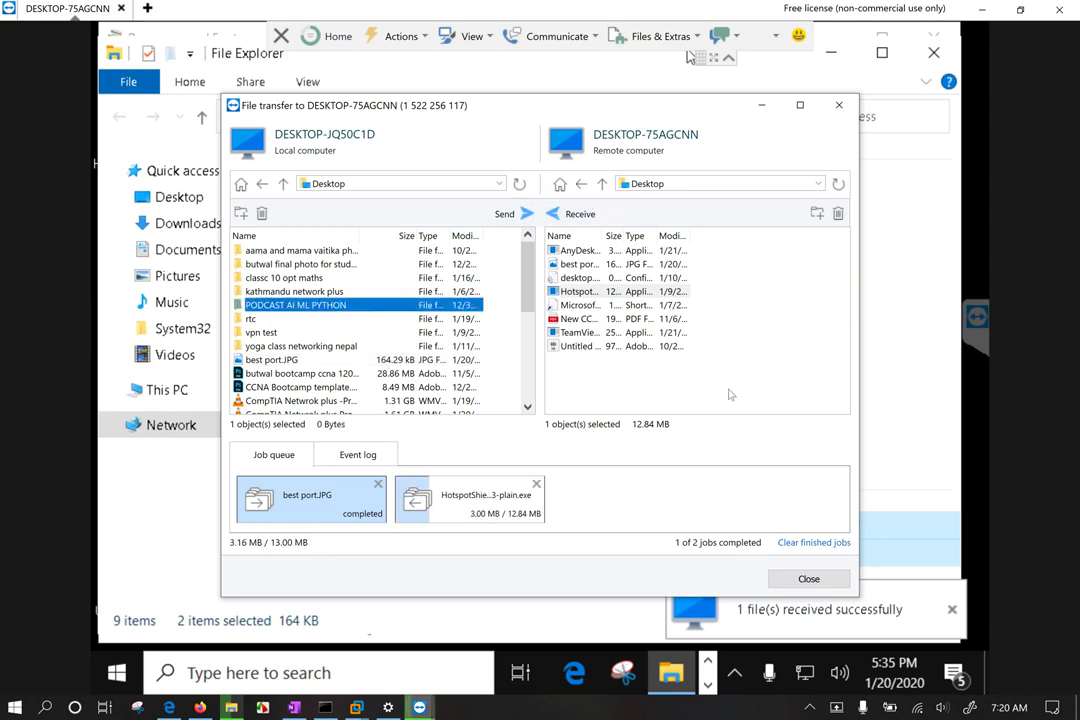
Step: Browse the remote C:\ drive and move the file transfer window aside
left_click(650, 183)
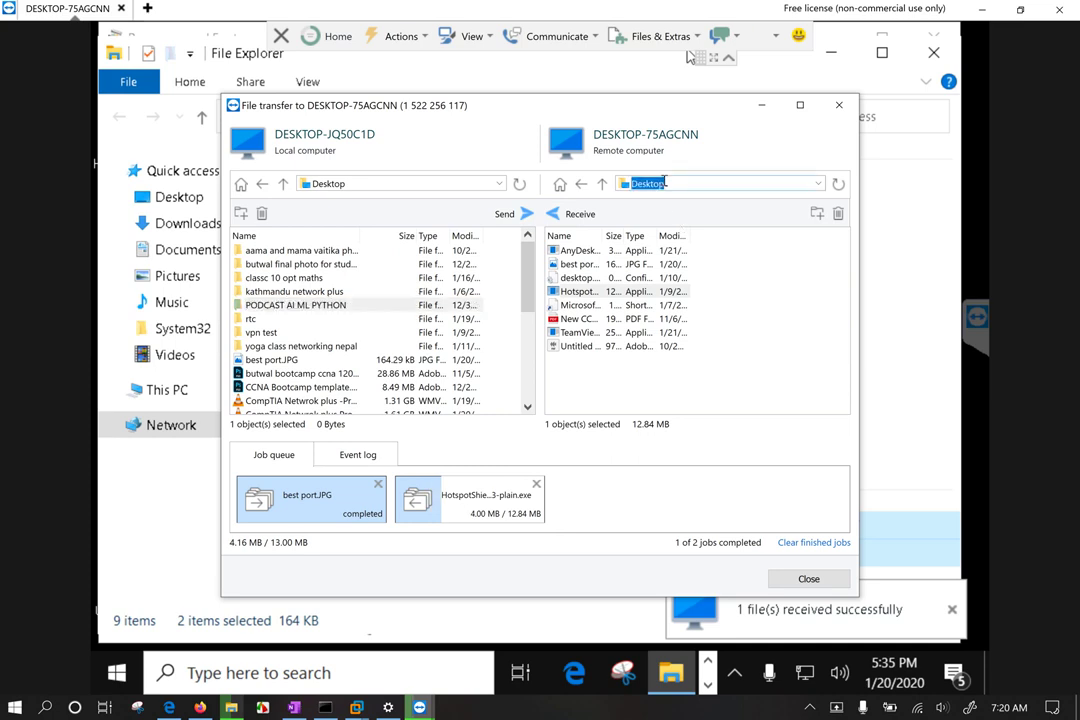
left_click(818, 184)
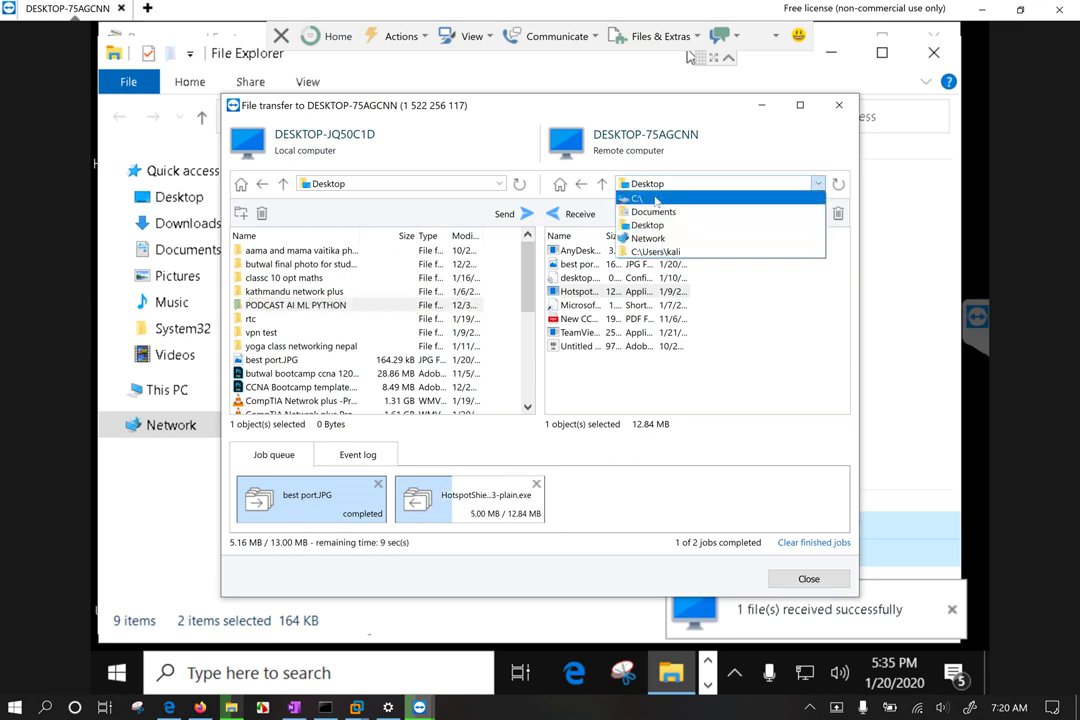
left_click(652, 198)
scroll(614, 354, "down", 1)
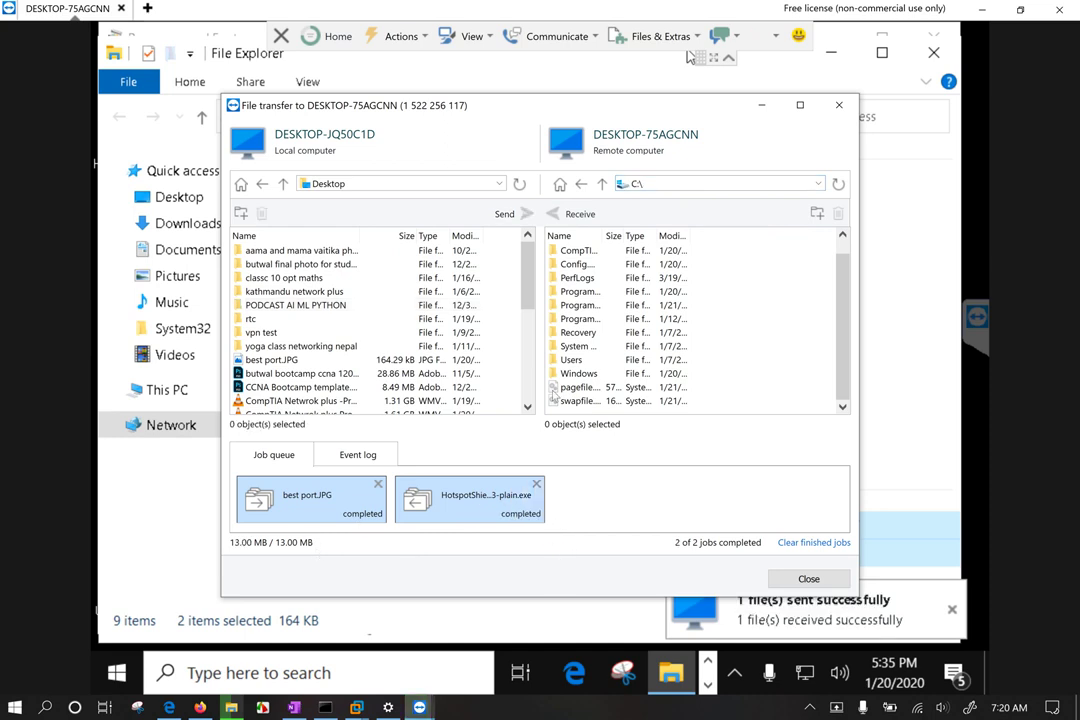
left_click_drag(440, 108, 405, 130)
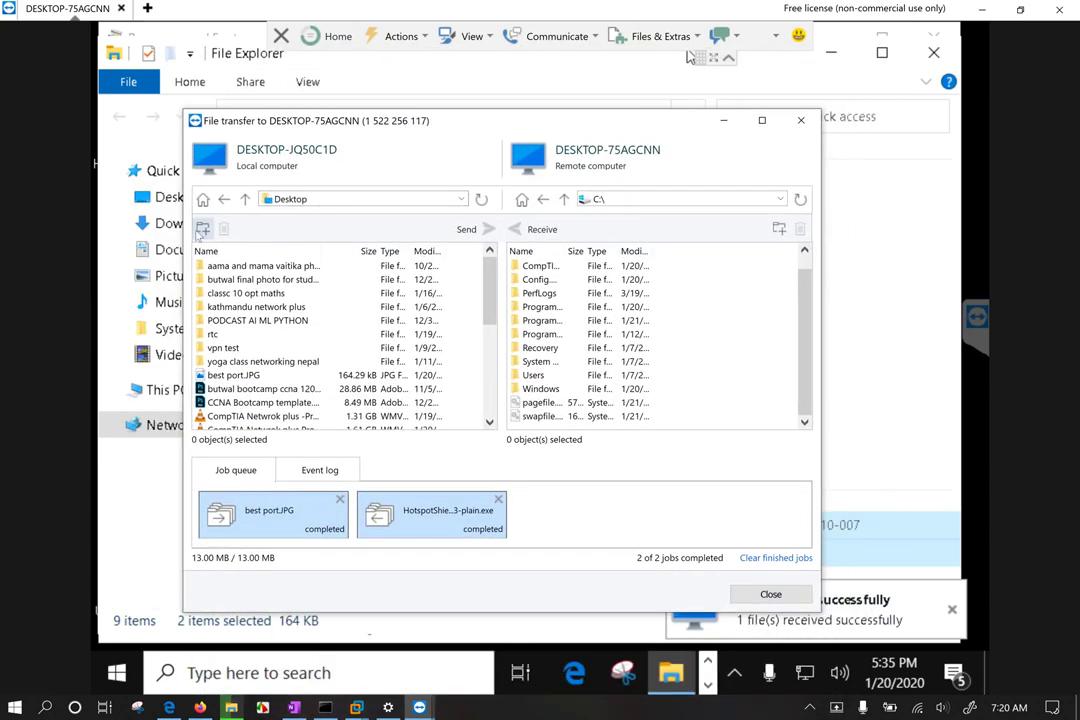
Step: Maximize the file transfer window and widen the local Size column
left_click(761, 120)
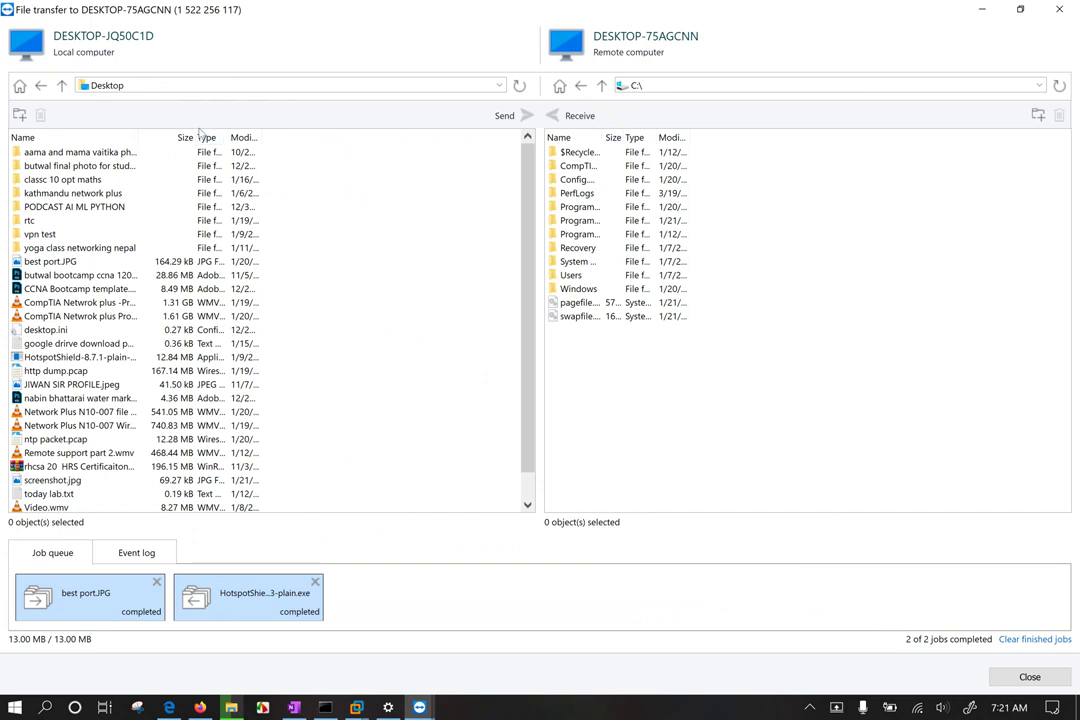
left_click_drag(193, 137, 357, 137)
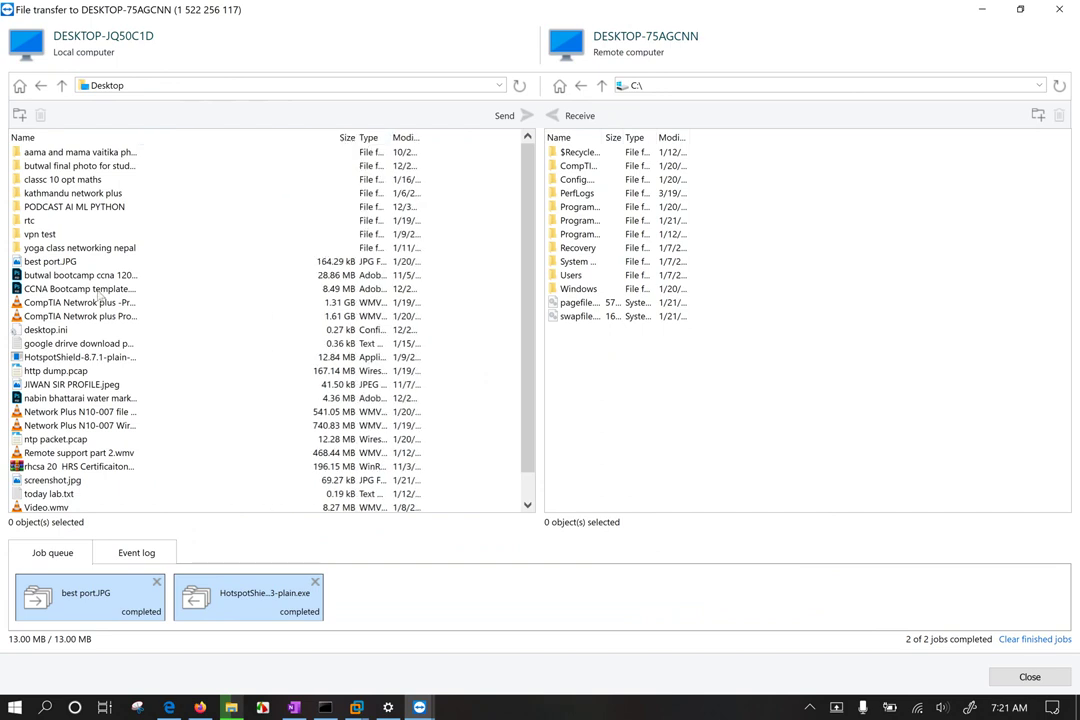
left_click(77, 372)
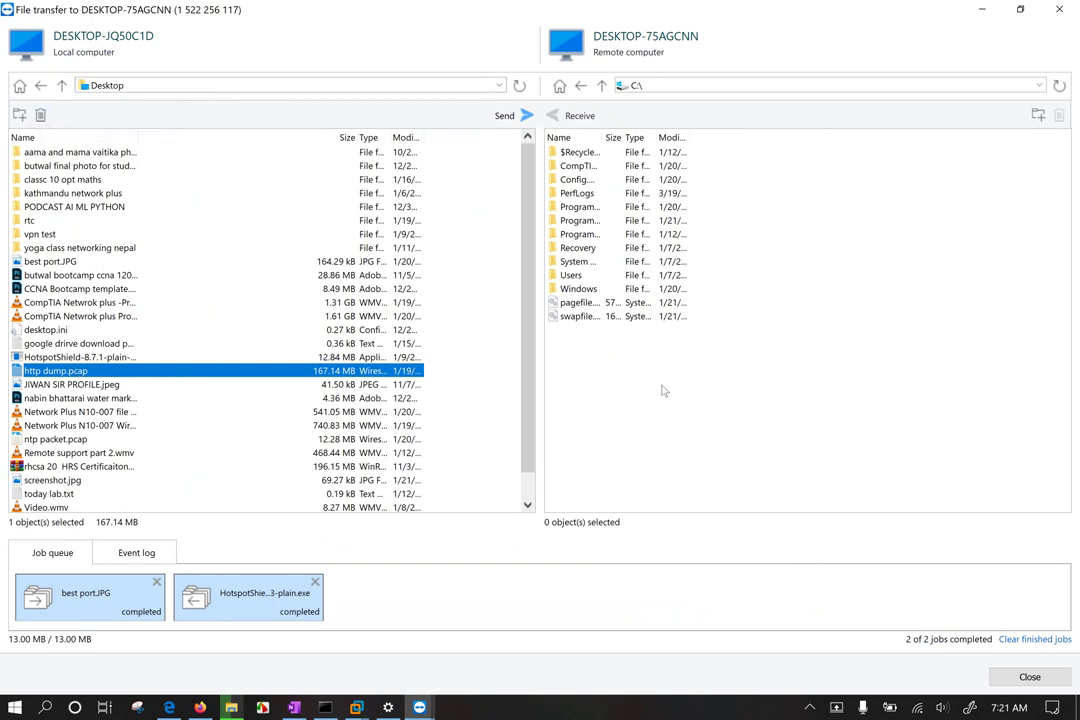
left_click(574, 276)
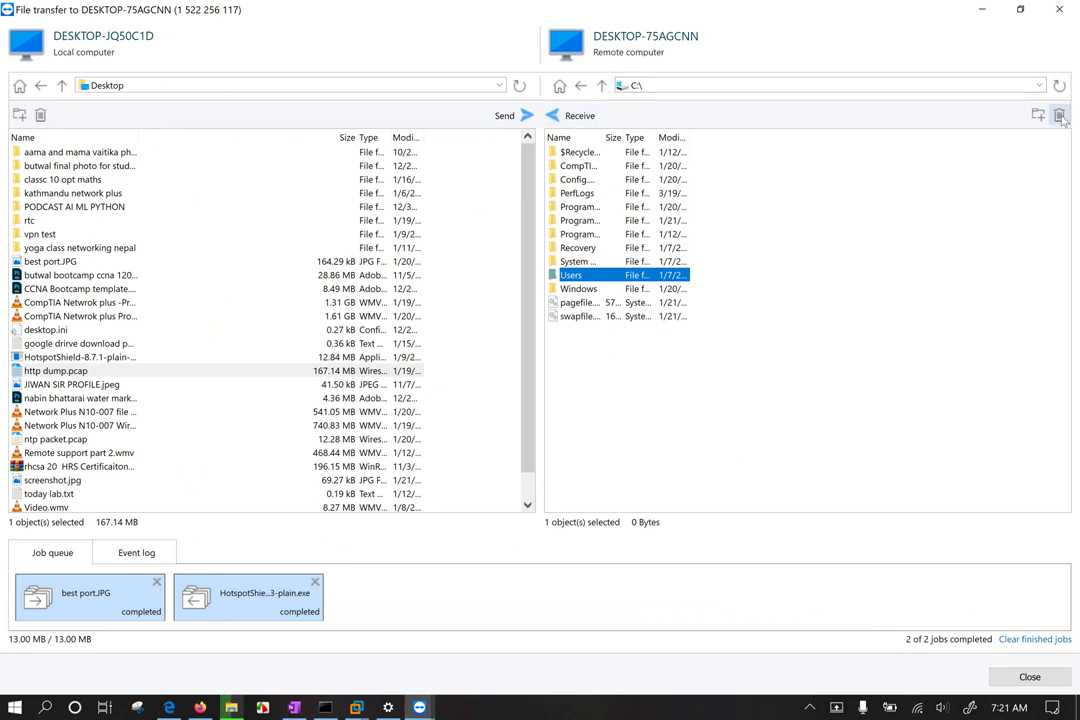
left_click(952, 272)
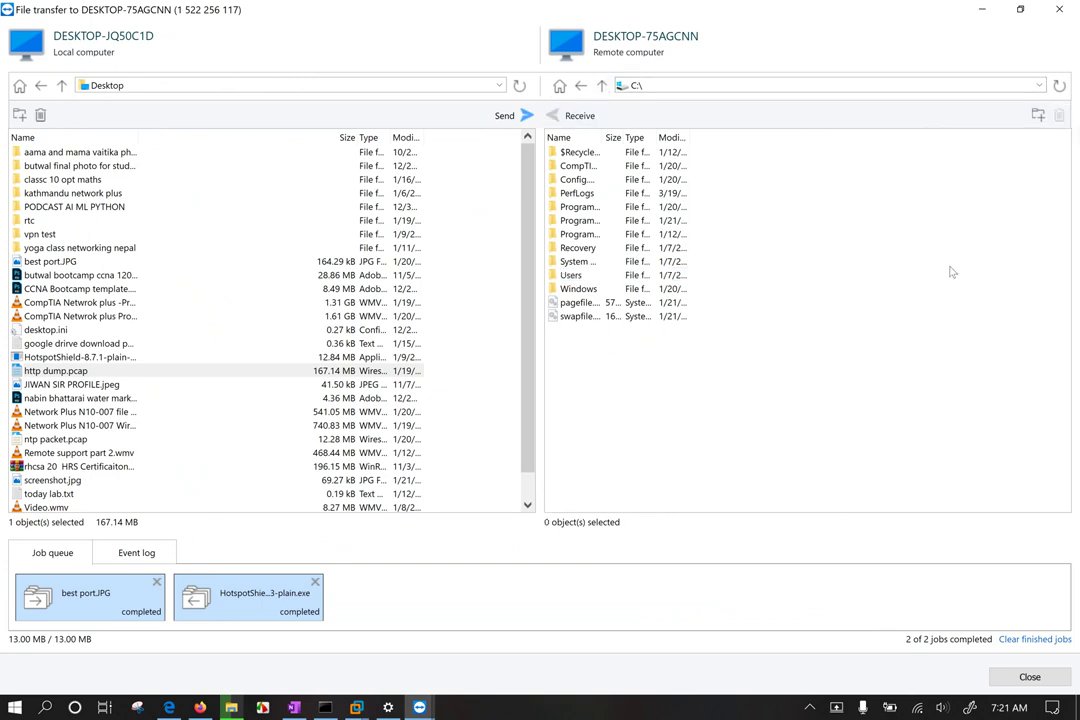
Step: Create a folder named test on remote C:\, widen the Name column, and close file transfer
left_click(1038, 115)
type("test")
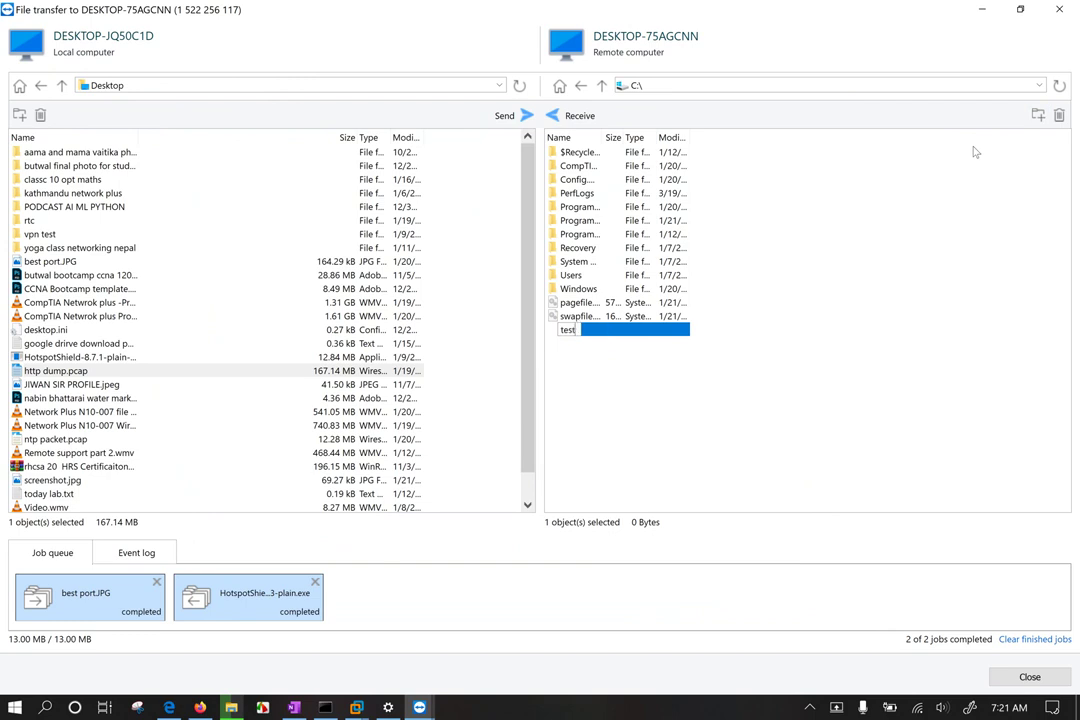
key("Return")
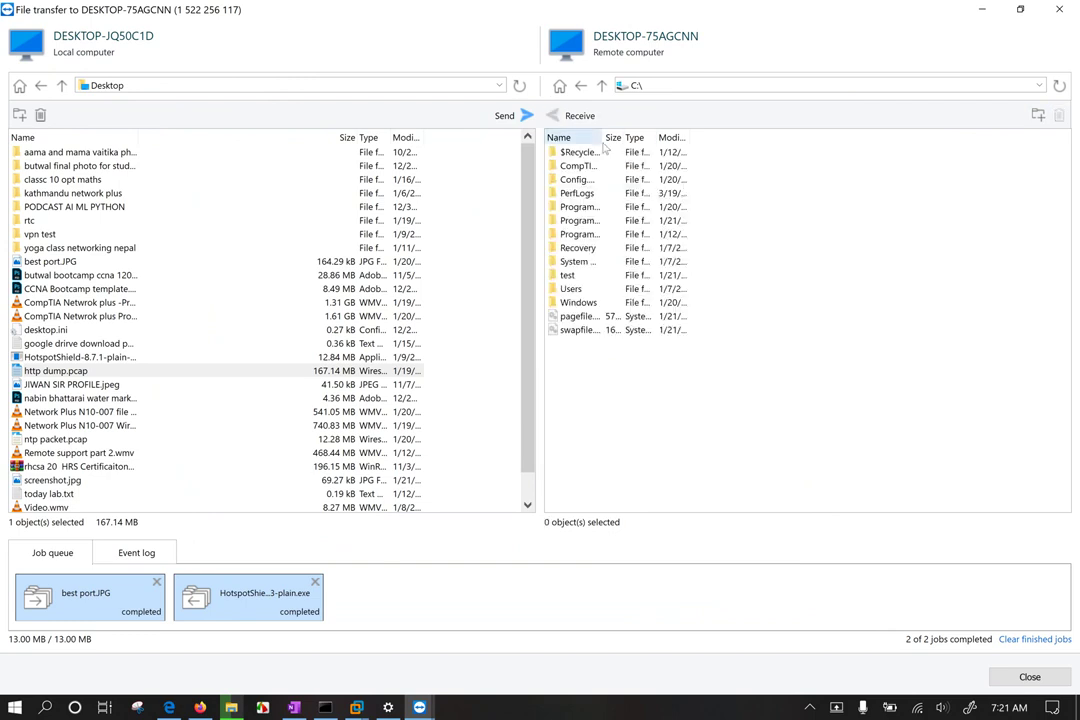
left_click_drag(600, 137, 738, 137)
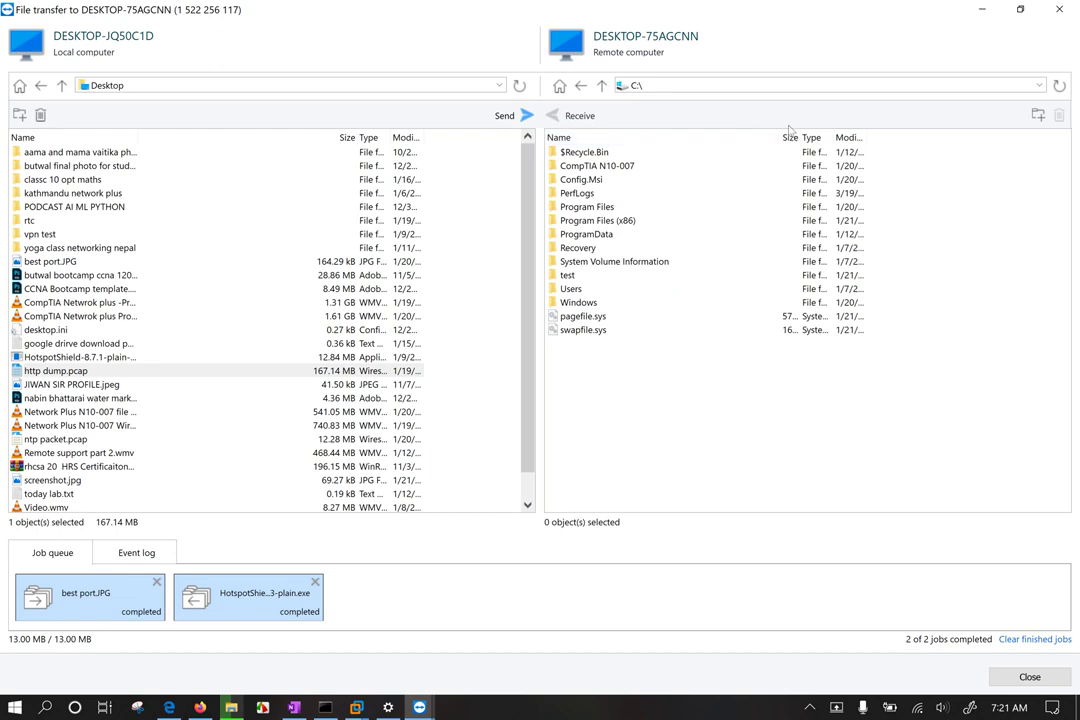
left_click(1058, 10)
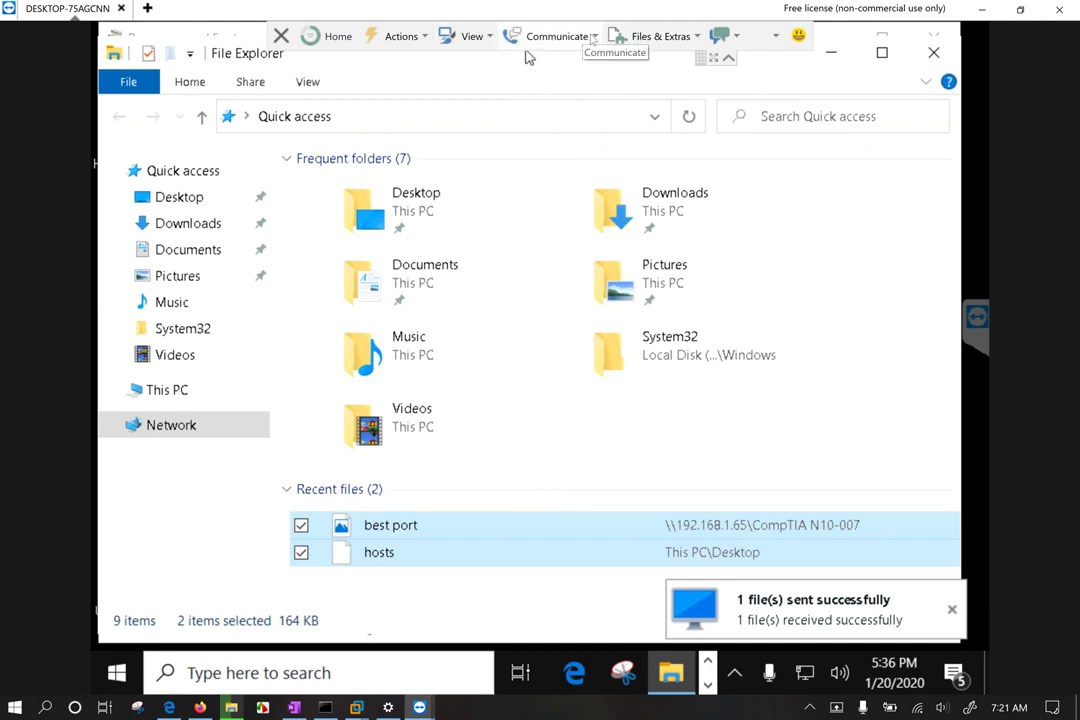
Step: Start an internet voice call and lower the Speakers volume slightly
left_click(591, 38)
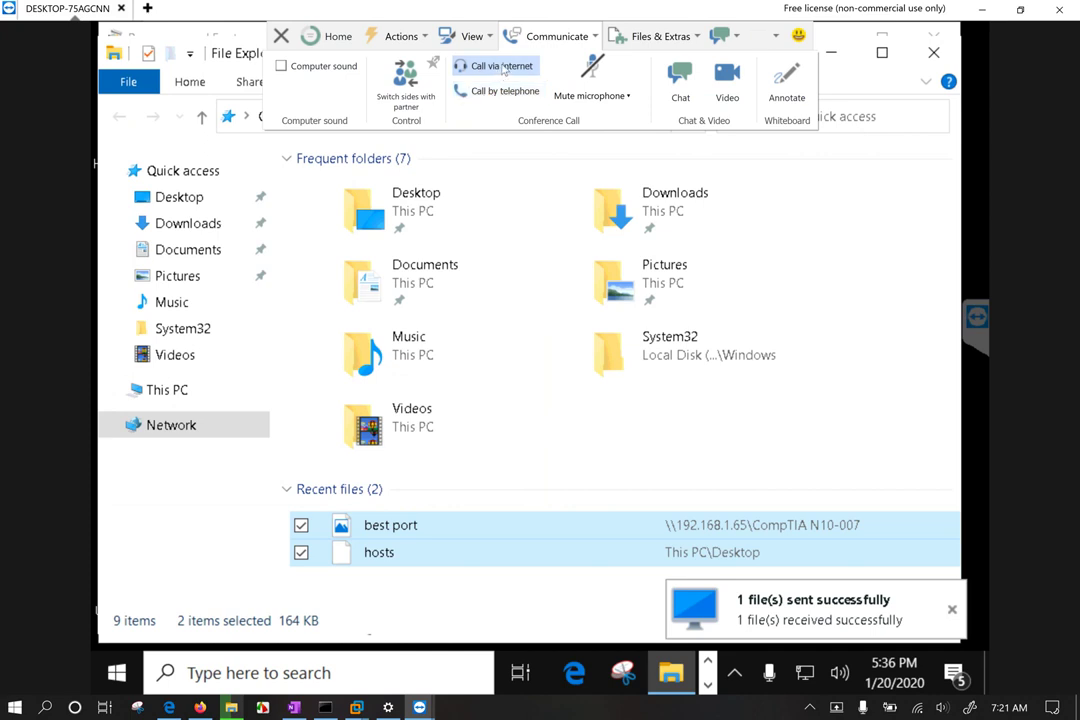
left_click(503, 67)
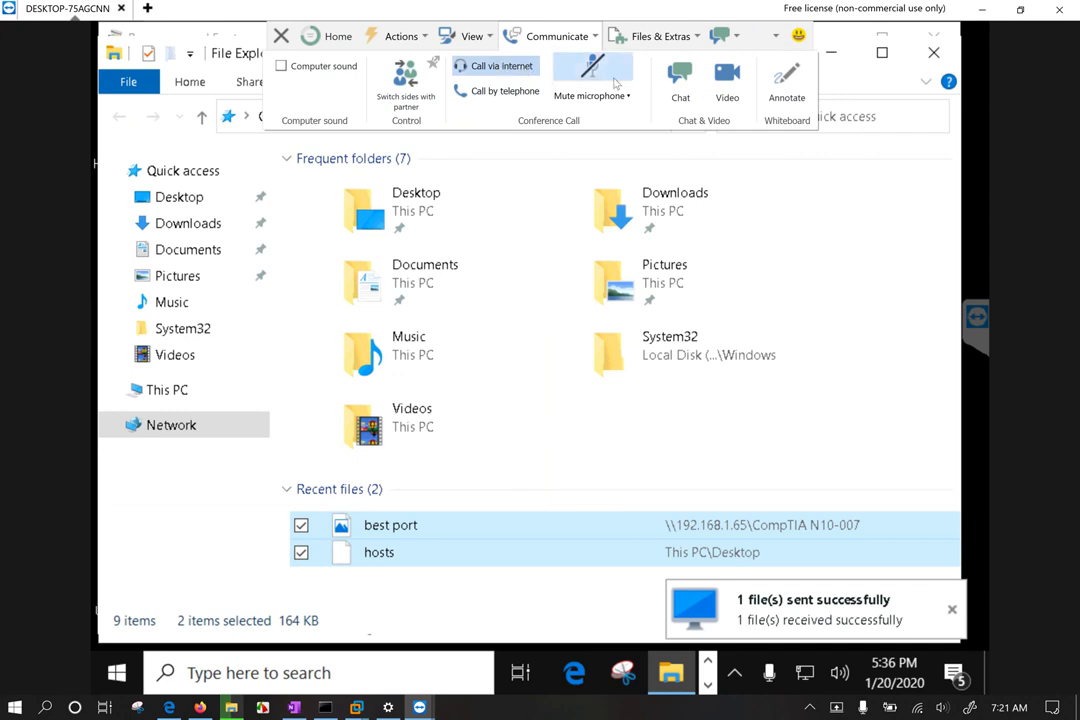
left_click(627, 96)
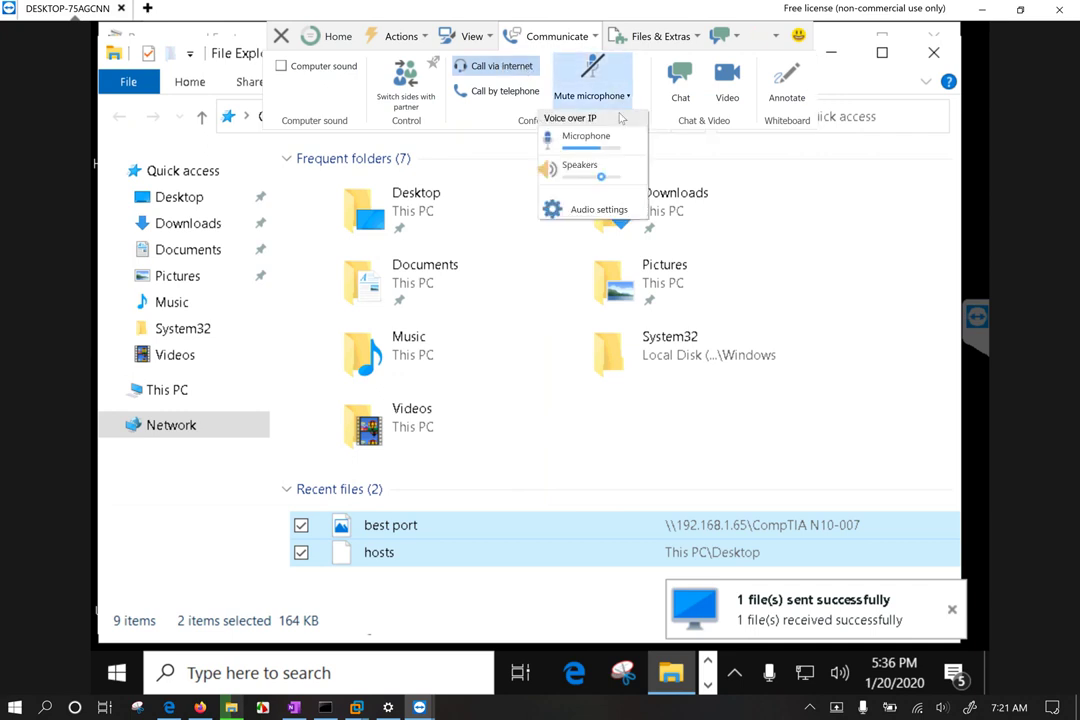
left_click(596, 176)
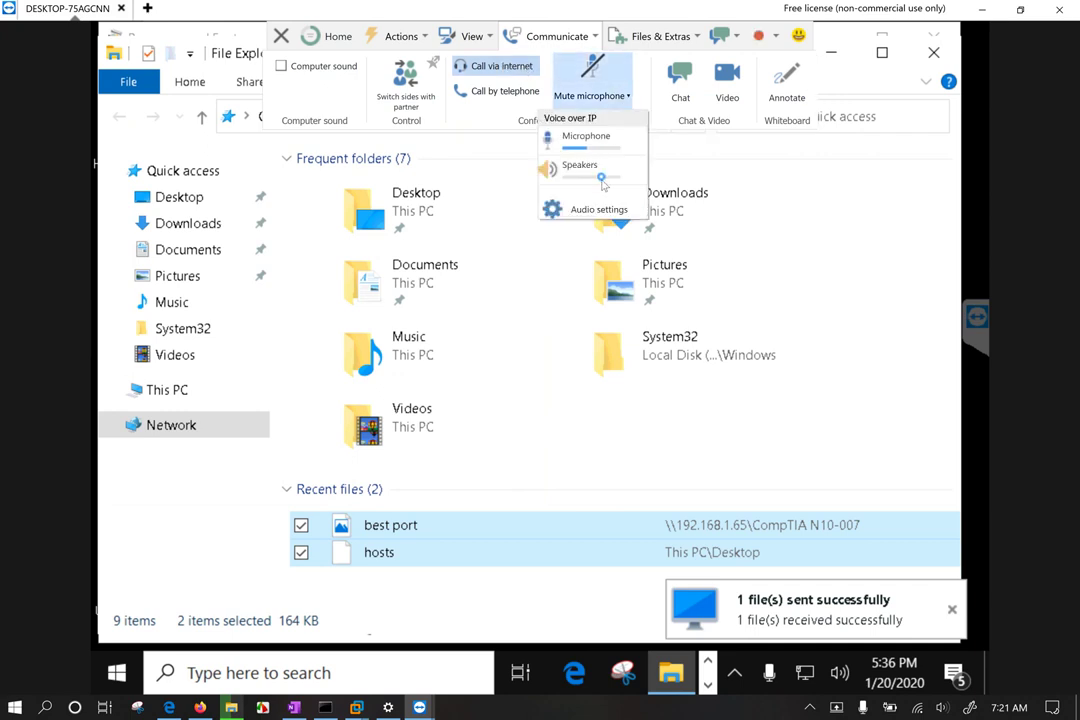
left_click(765, 208)
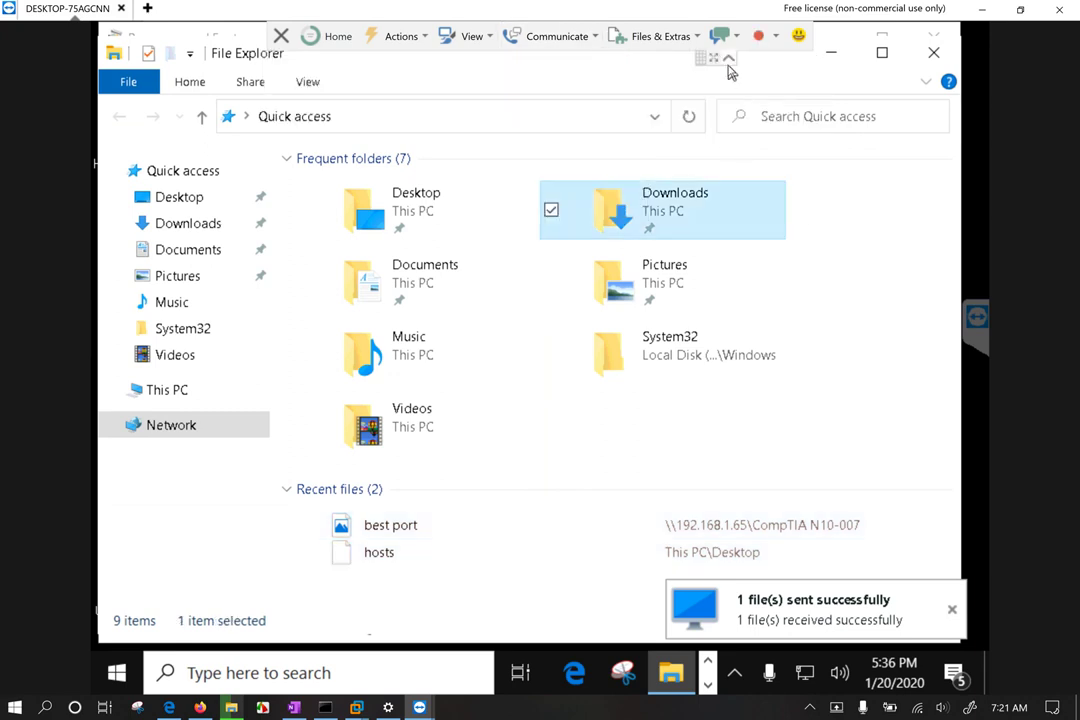
Step: Start video for the remote session from the Communicate menu
left_click(557, 36)
left_click(624, 38)
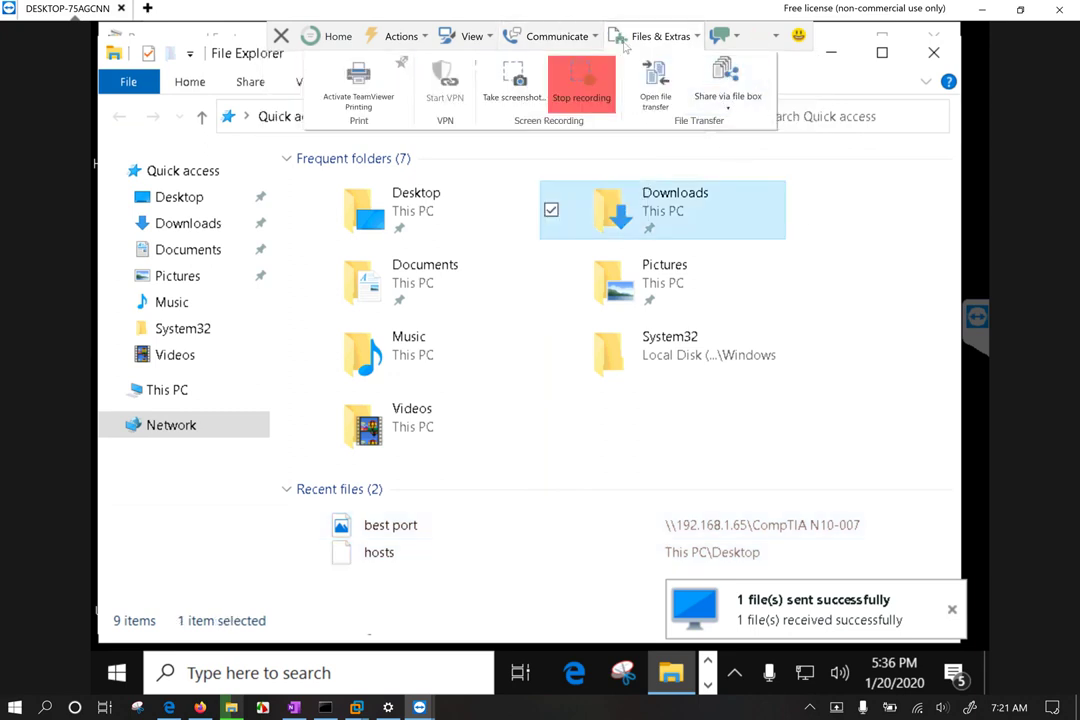
left_click(557, 36)
left_click(722, 88)
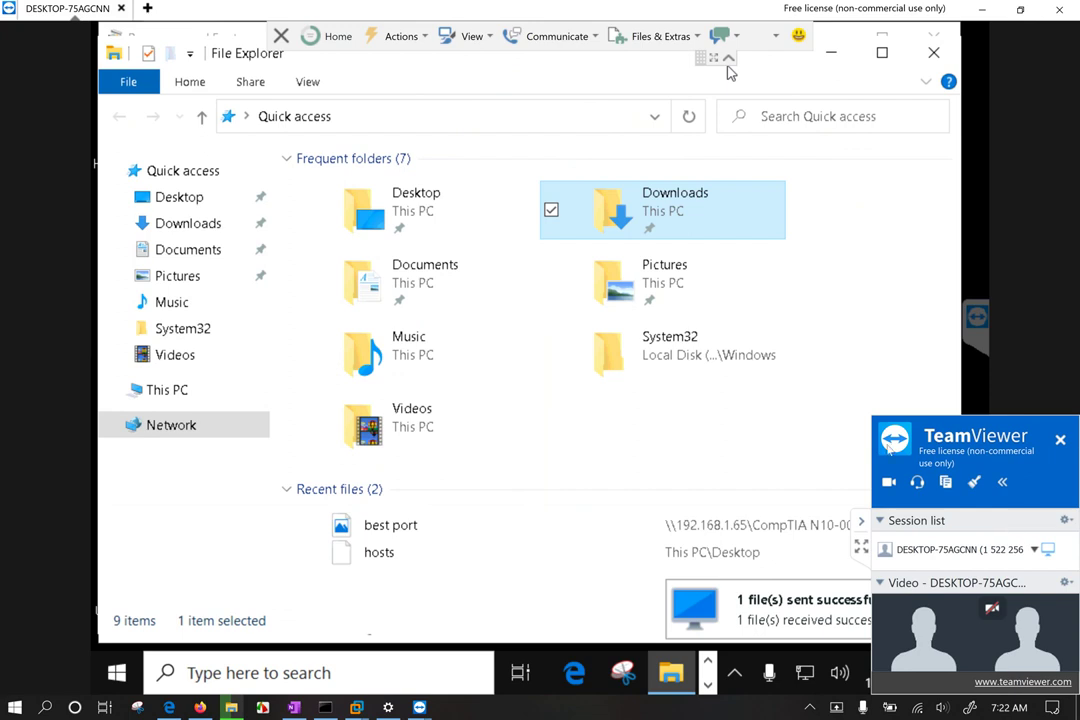
Step: Keep the session panel open, add the Whiteboard tools, and close the remote File Explorer
left_click(1060, 438)
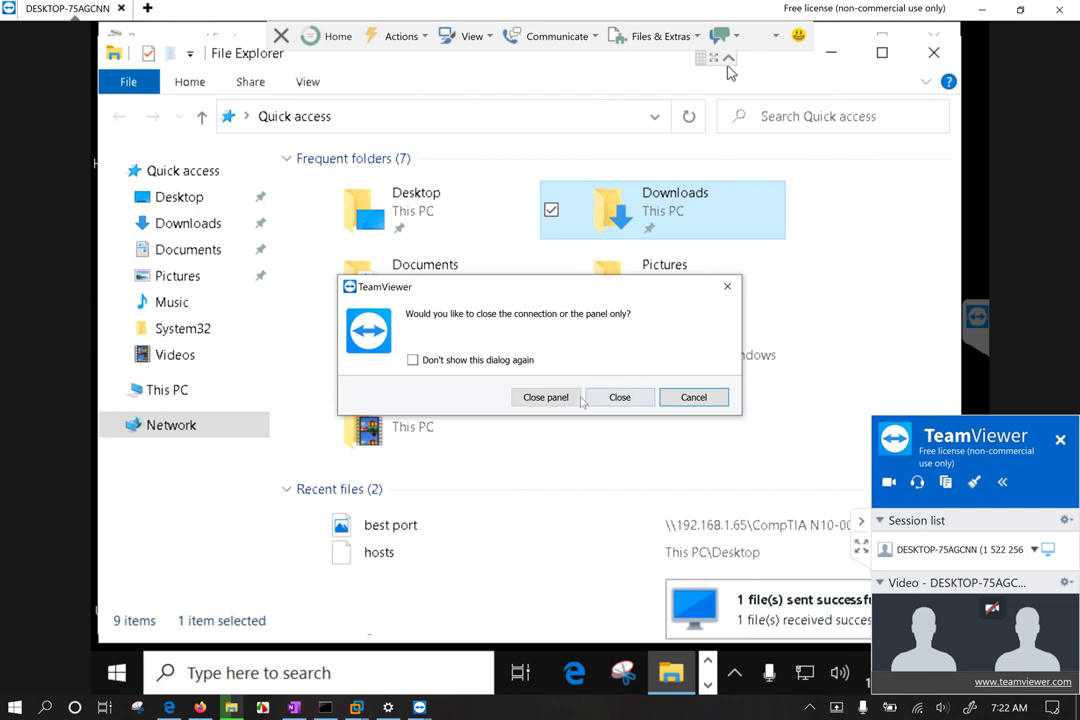
left_click(693, 397)
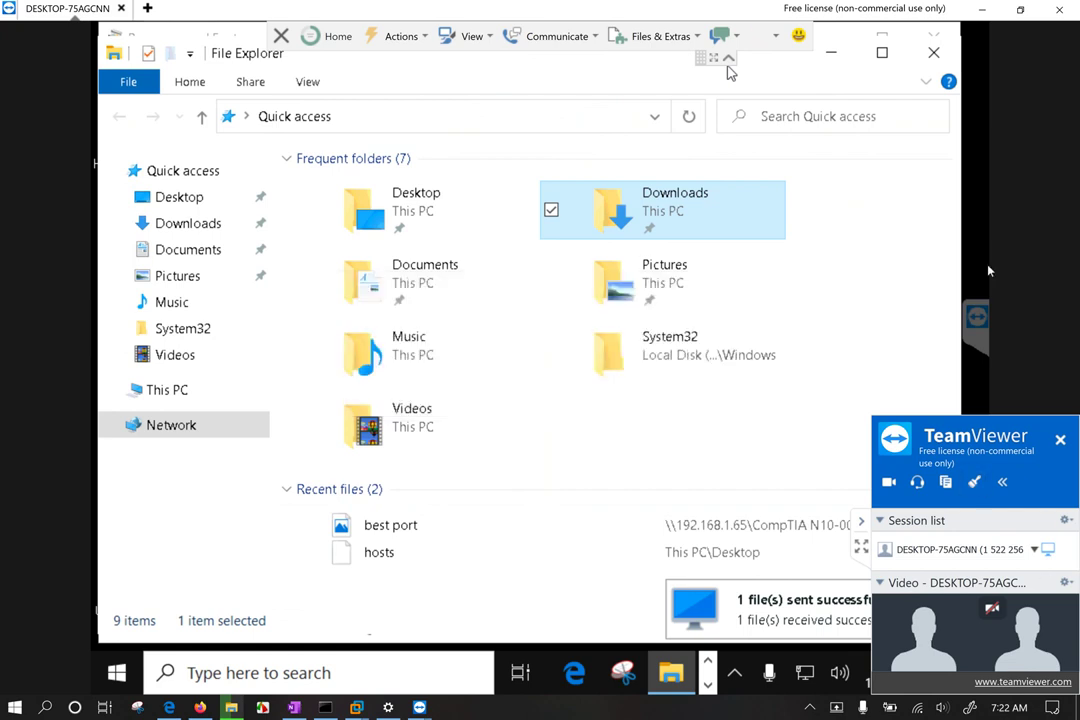
left_click(557, 36)
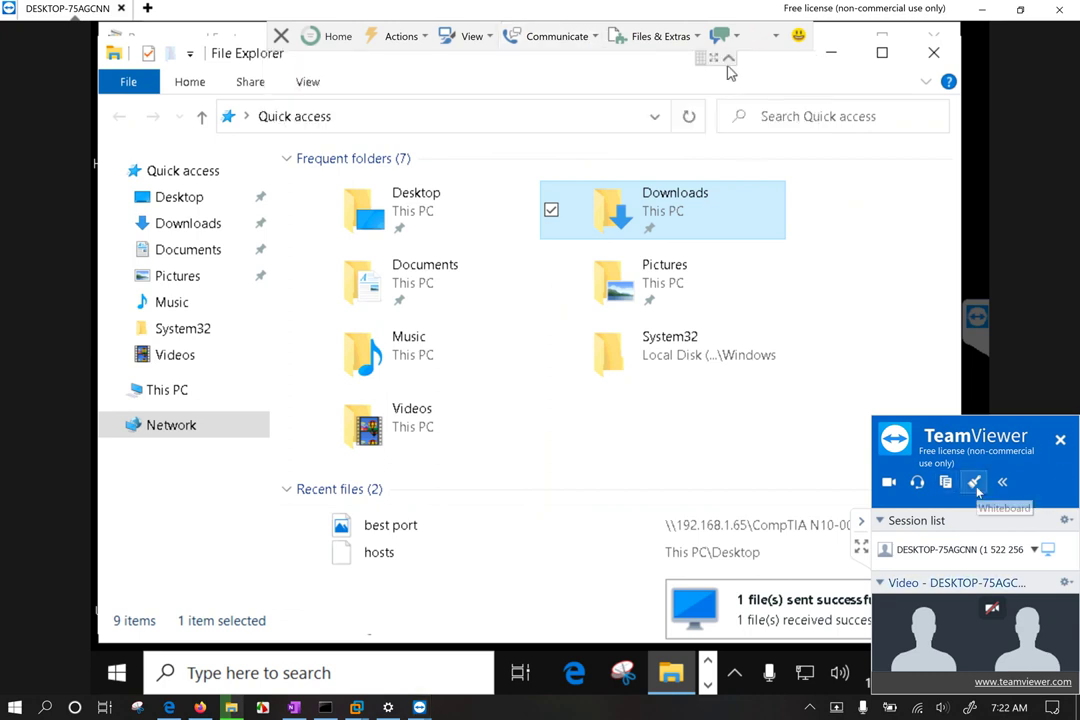
left_click(975, 484)
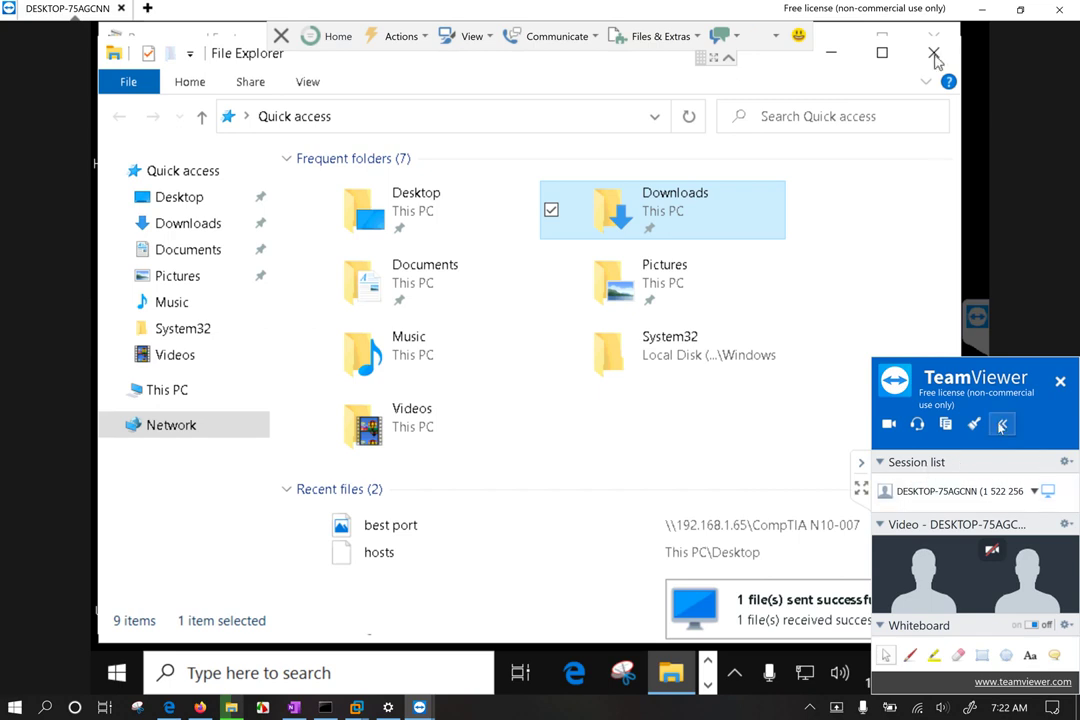
left_click(933, 53)
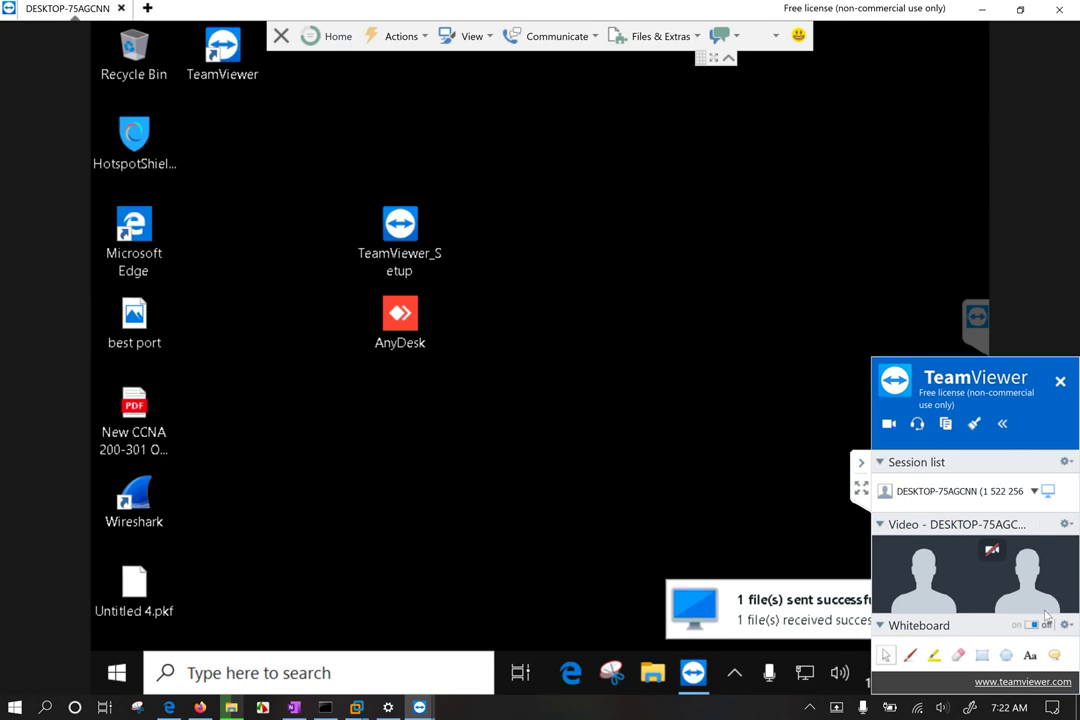
Step: Turn on the whiteboard and draw a short green highlighter stroke in the middle of the remote desktop
left_click(909, 655)
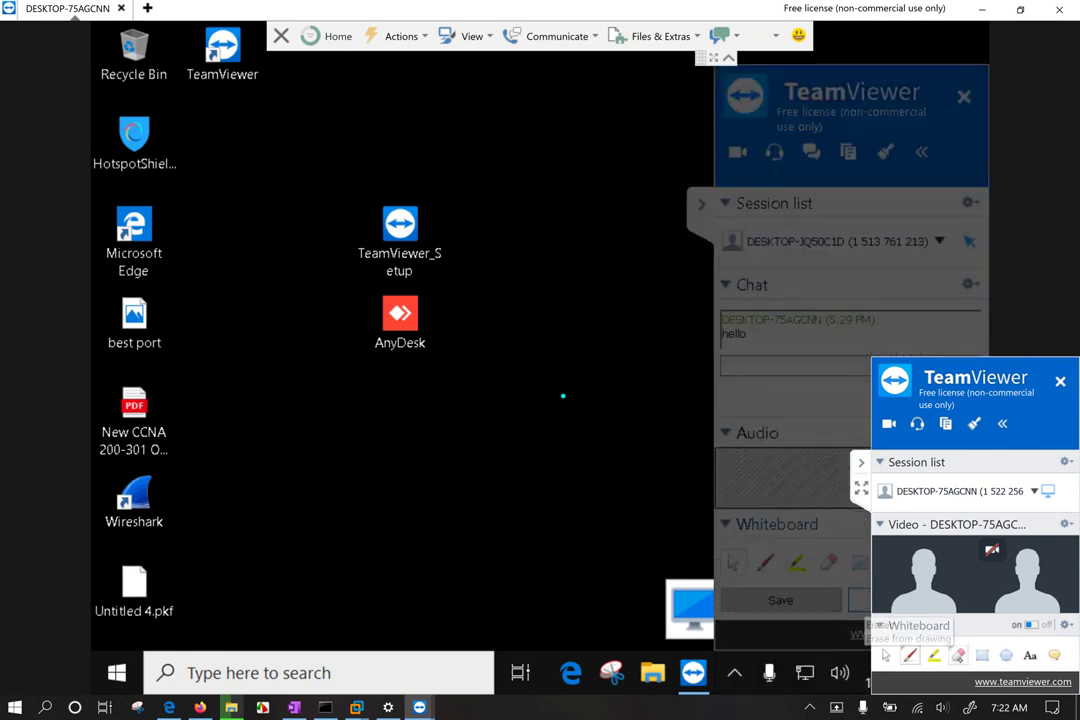
left_click(933, 655)
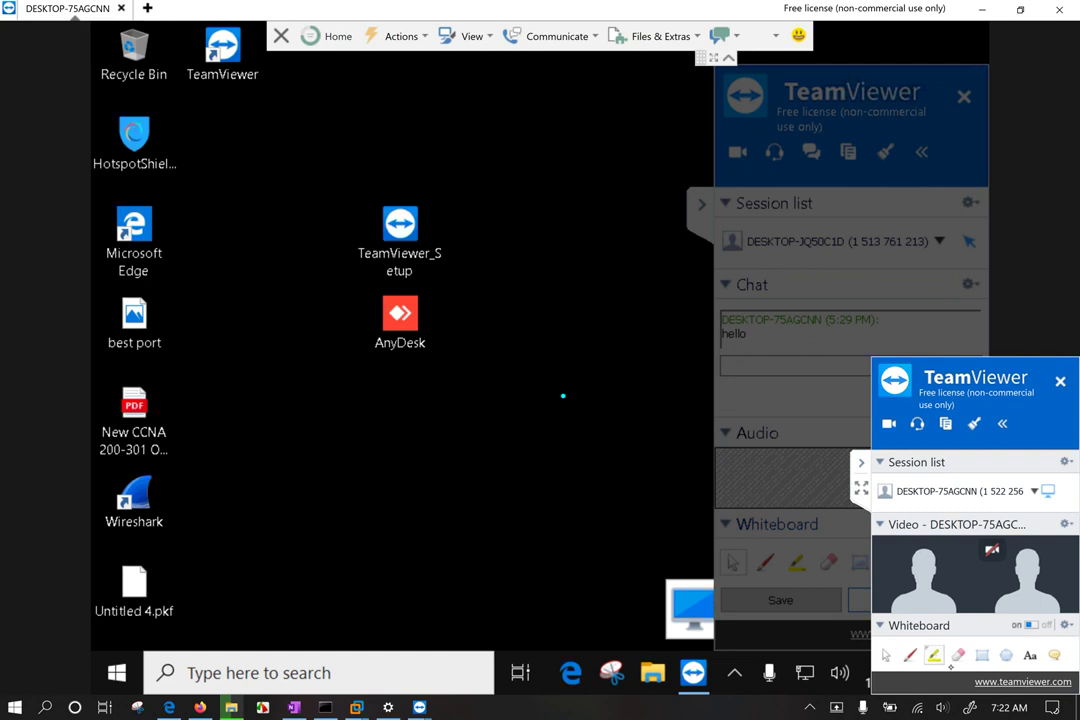
mouse_move(528, 372)
left_mouse_down()
mouse_move(552, 345)
mouse_move(518, 378)
left_mouse_up()
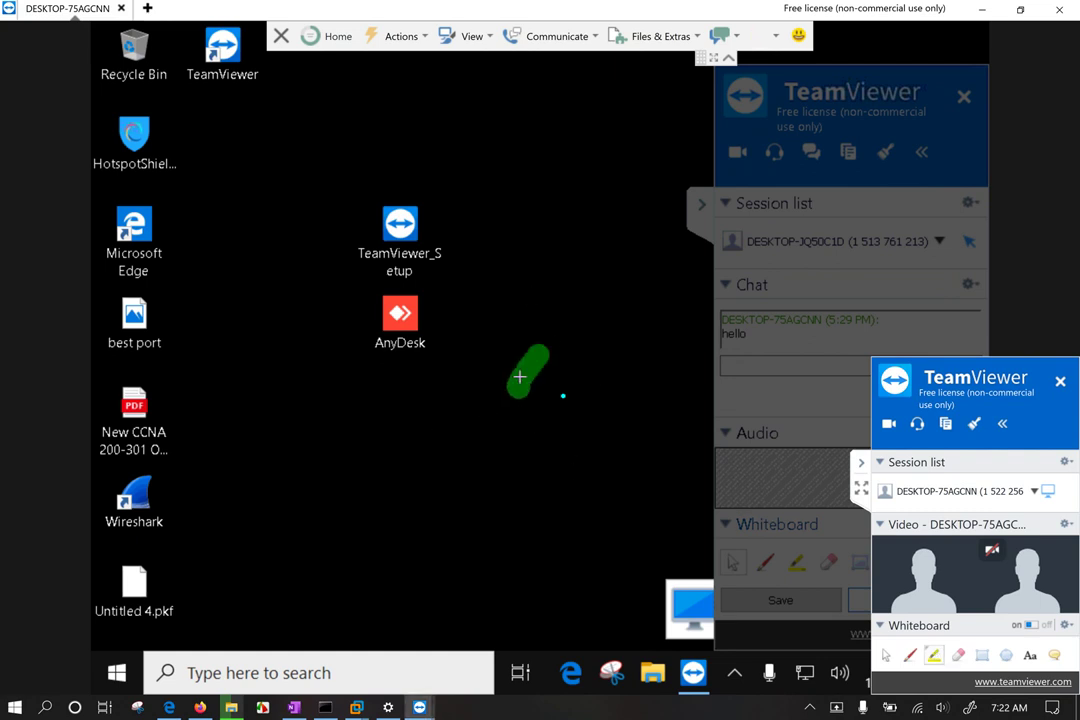
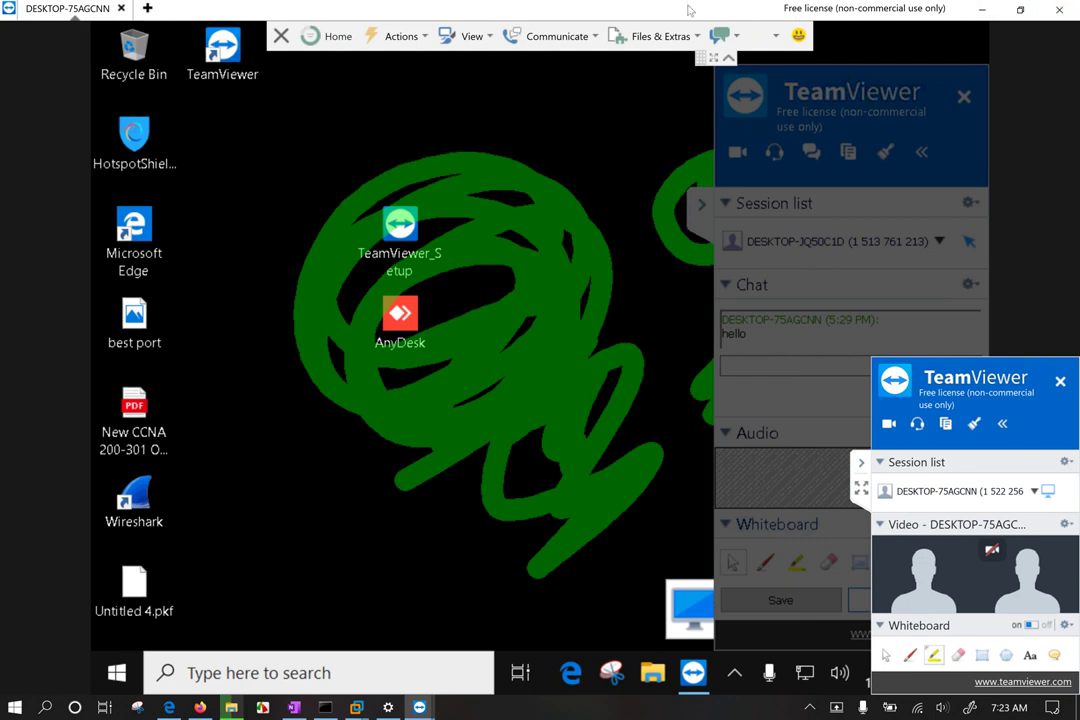
Step: Bring the Windows 10 x64 virtual machine window in front of the remote session
left_click(400, 36)
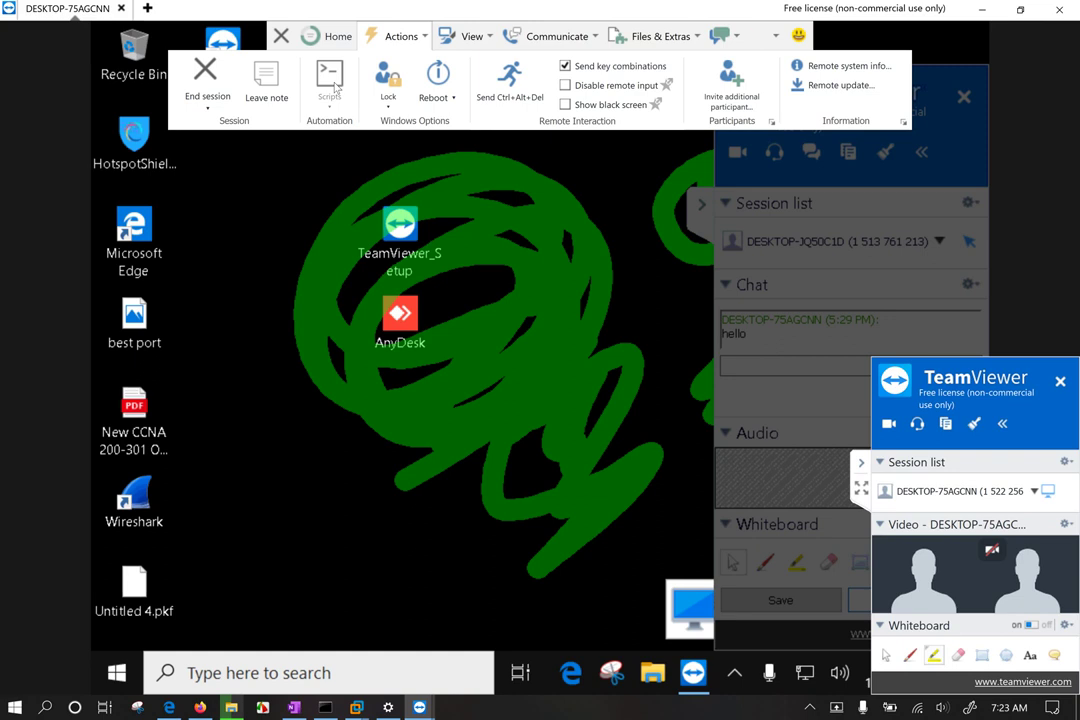
left_click(198, 104)
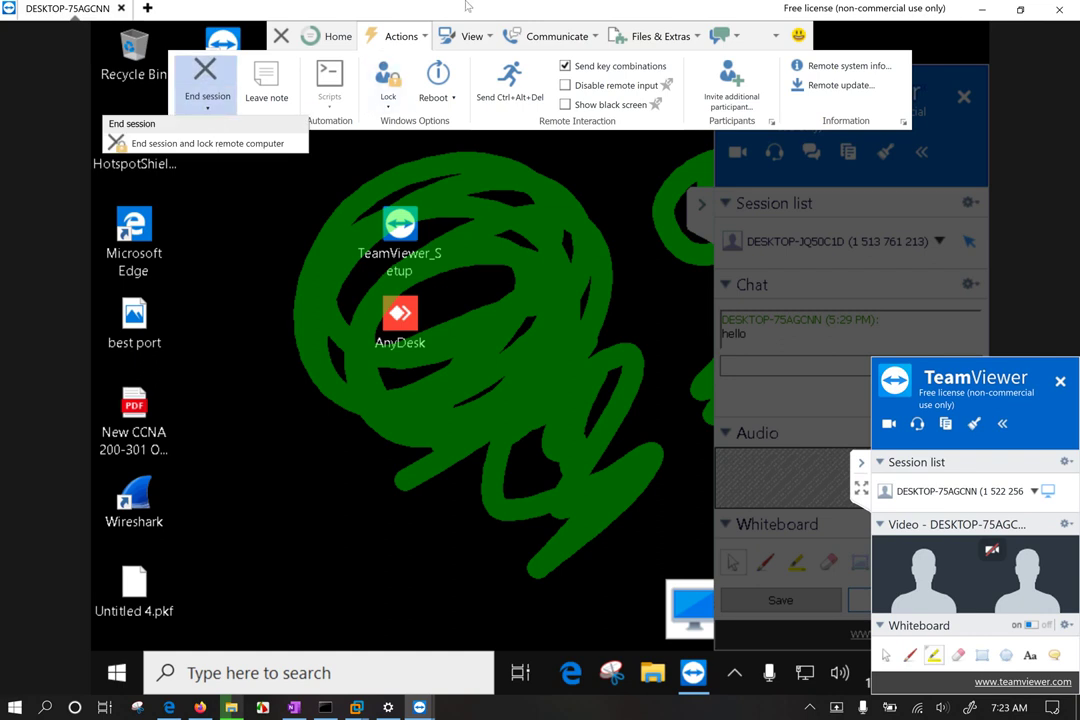
mouse_move(403, 663)
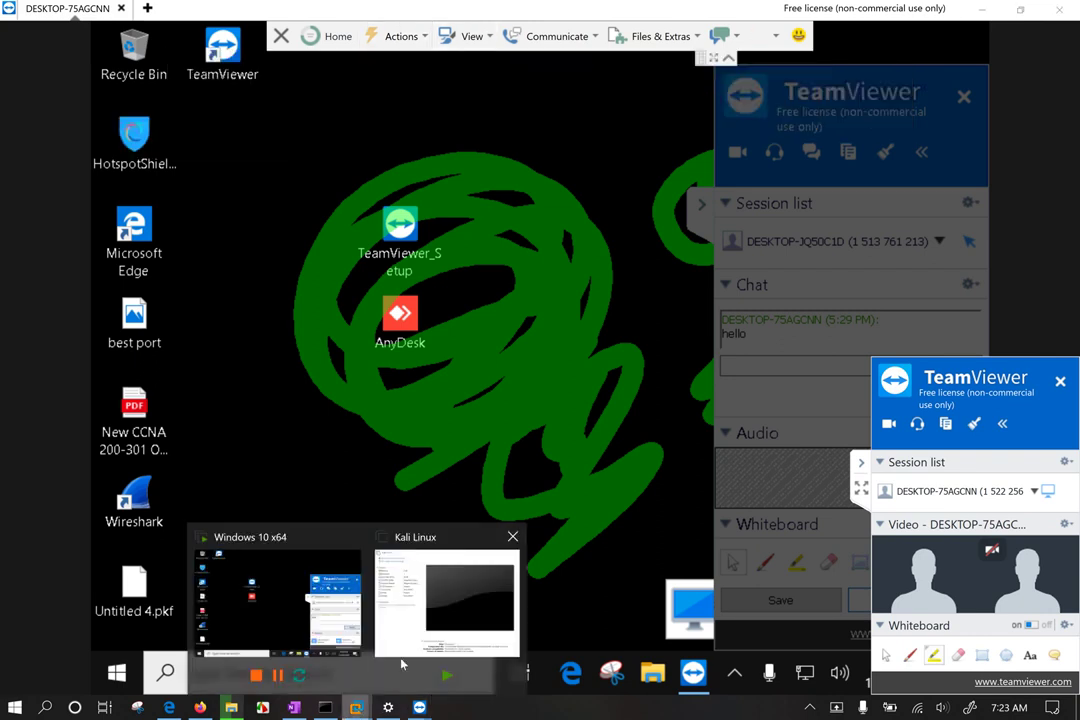
left_click(323, 604)
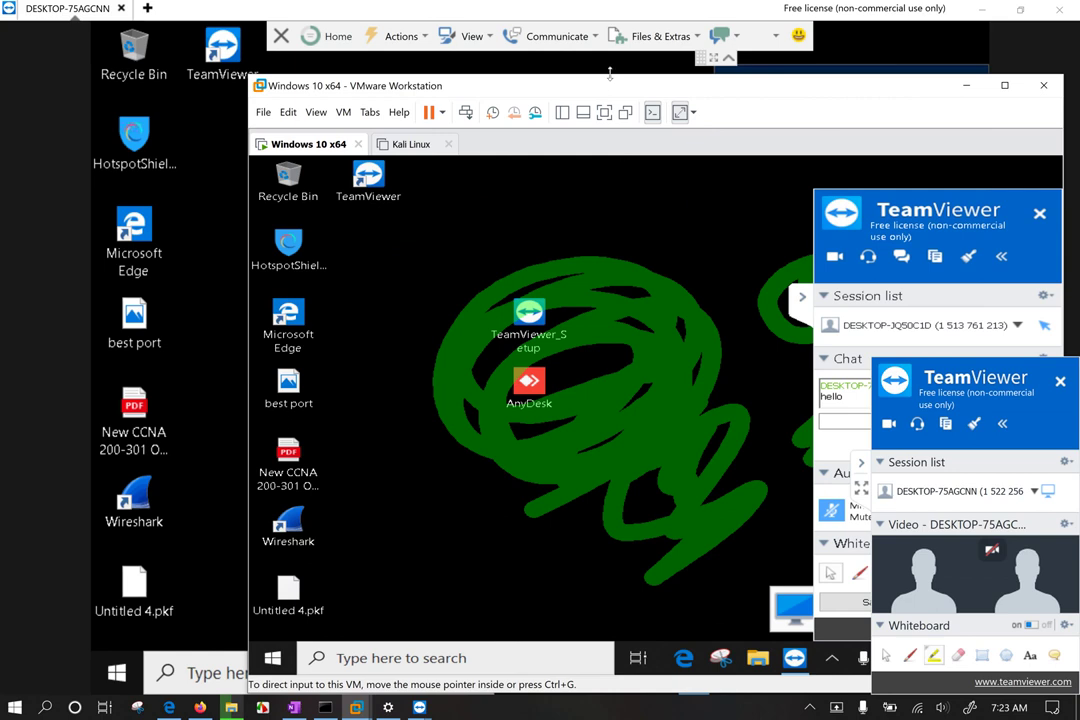
left_click(983, 9)
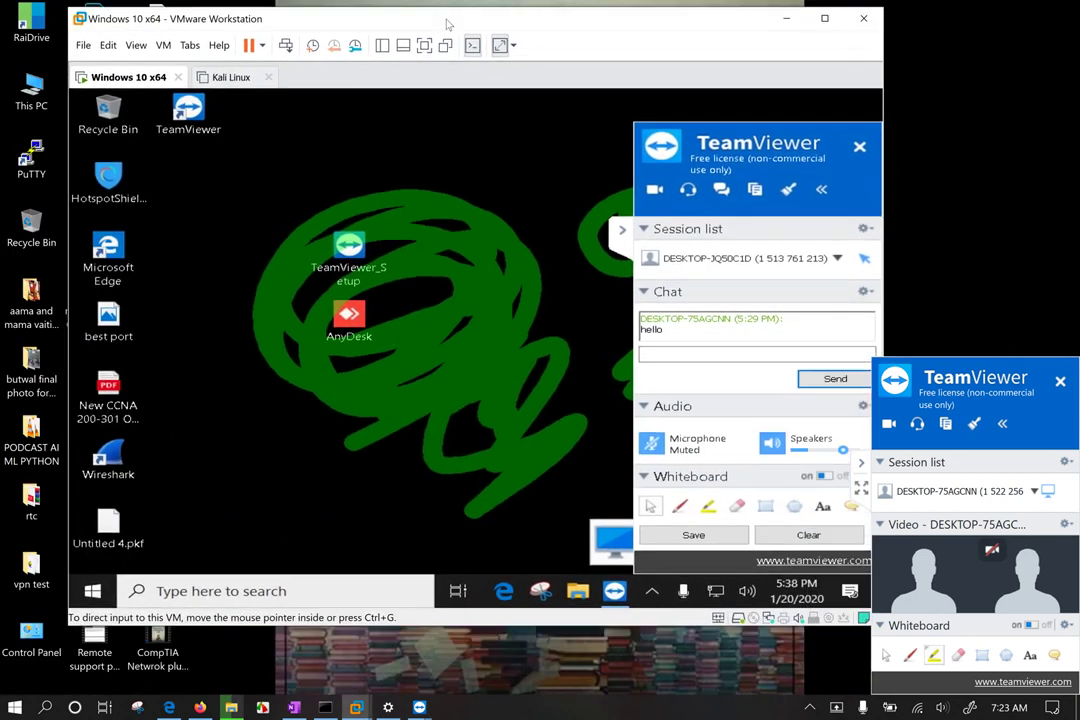
left_click_drag(448, 24, 443, 23)
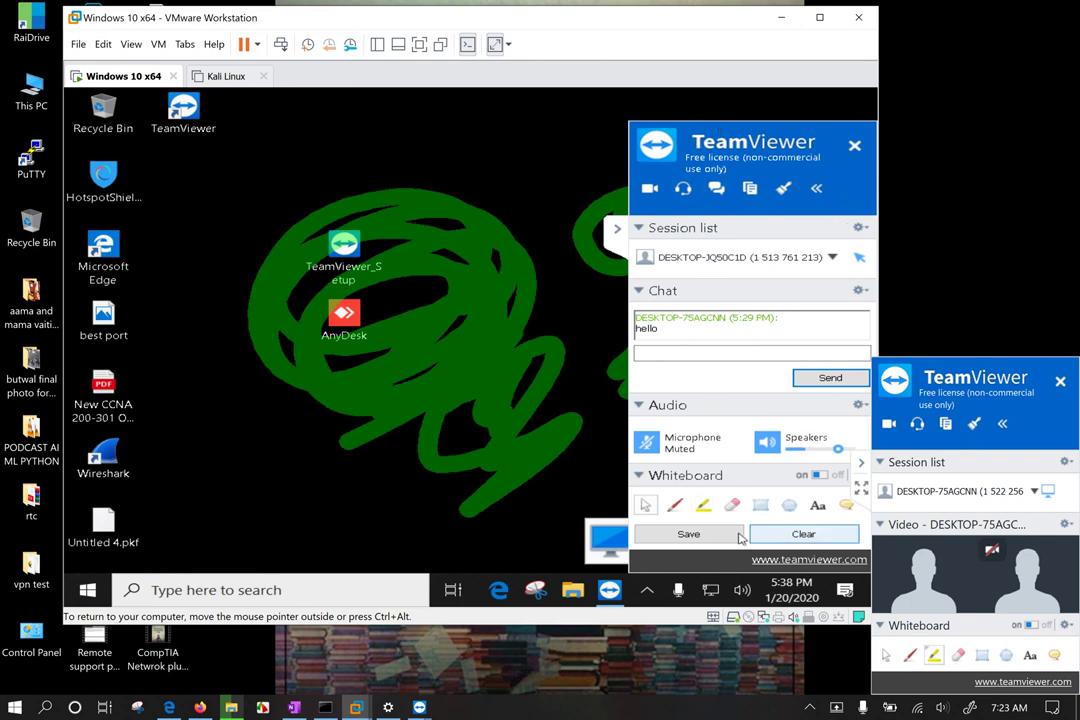
Step: Clear the whiteboard scribbles, lower the speaker volume, and return to the TeamViewer session
left_click(800, 537)
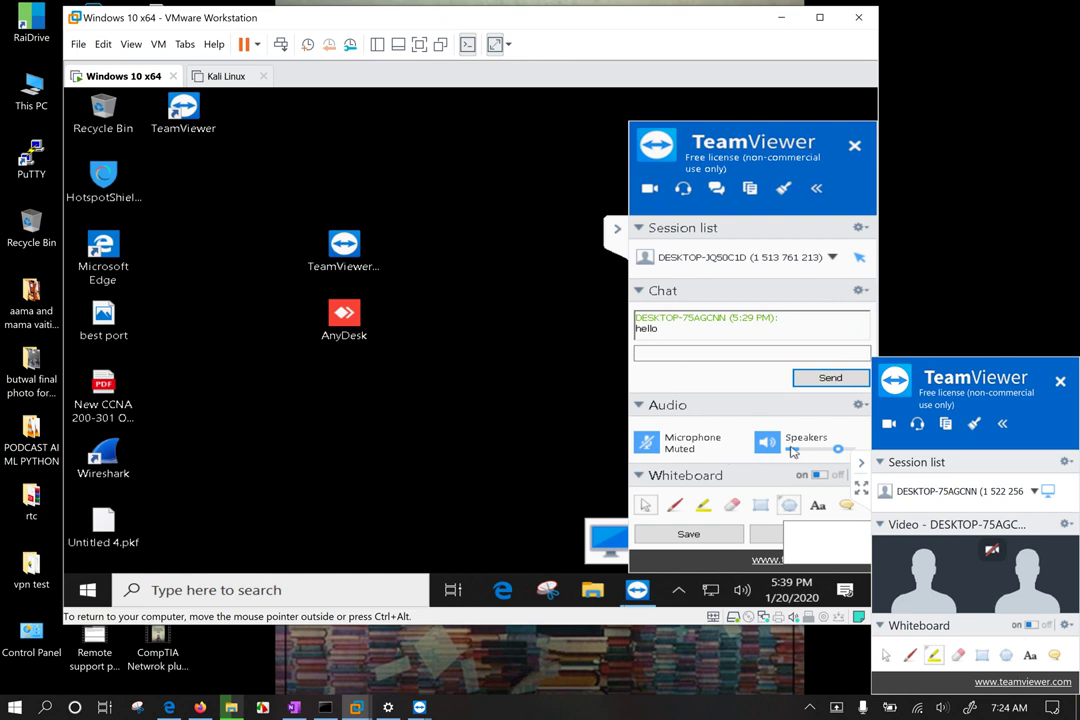
left_click_drag(838, 449, 802, 459)
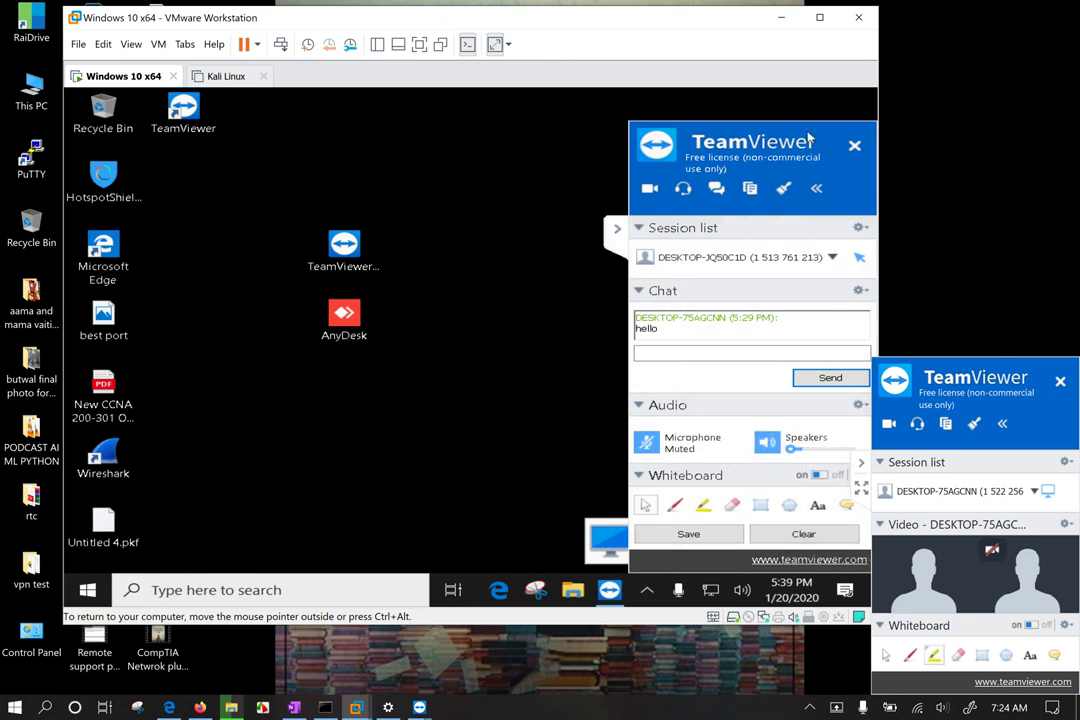
left_click(783, 14)
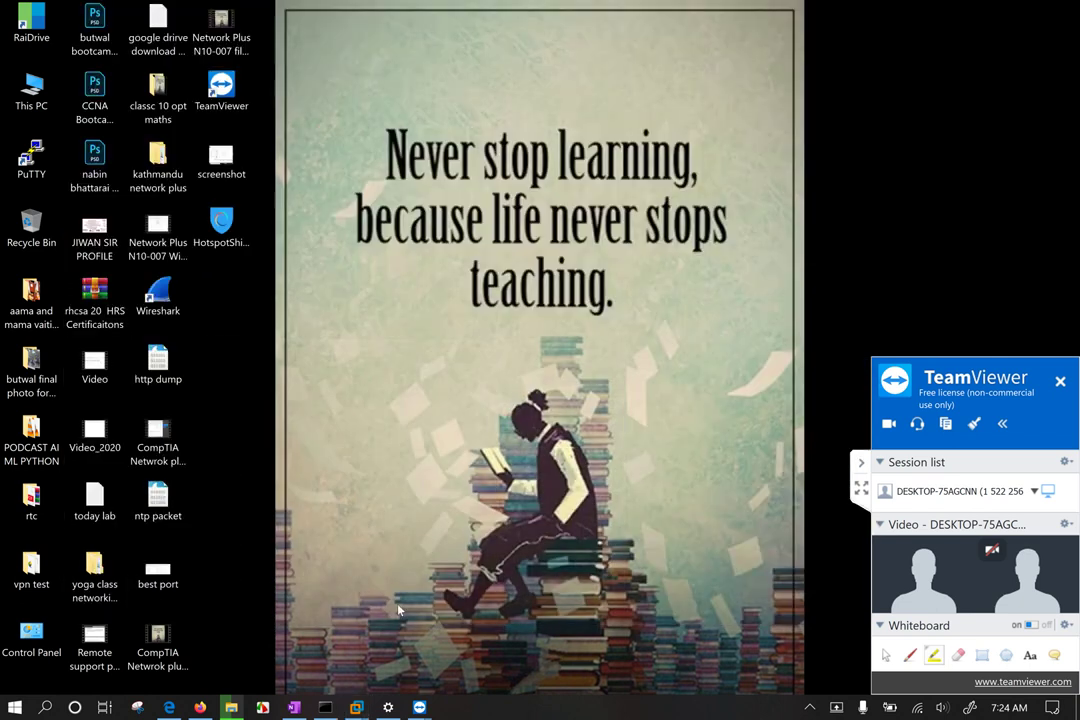
left_click(483, 622)
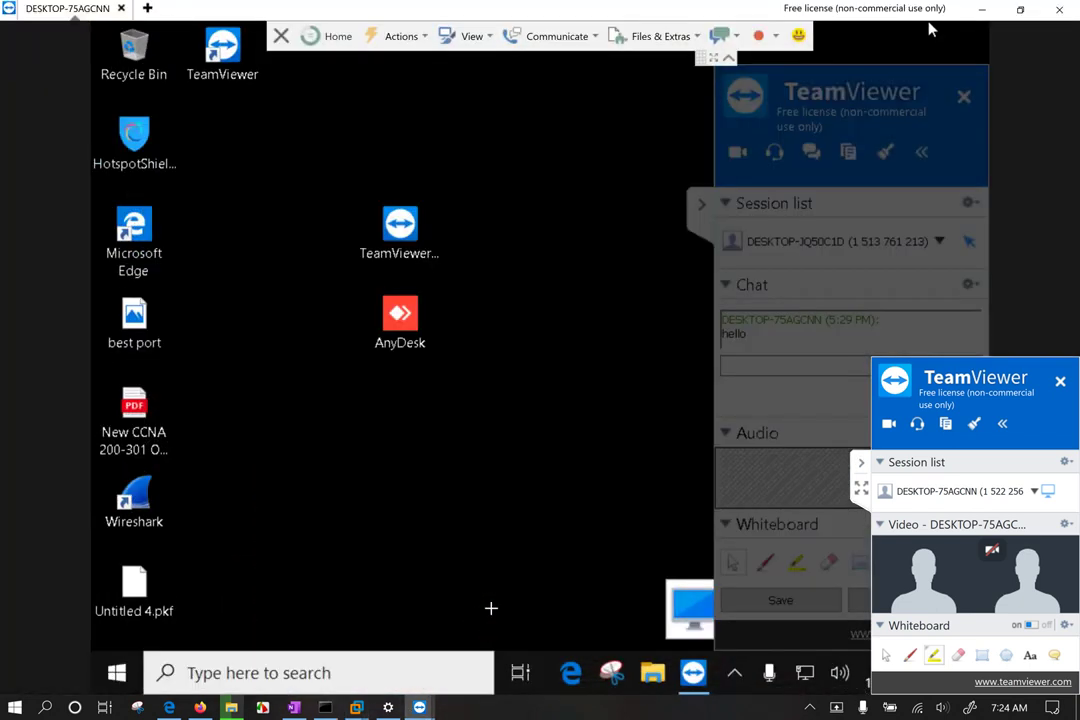
Step: Set the remote view to Best fit, Scaled and Optimize quality, then show it full screen
left_click(485, 38)
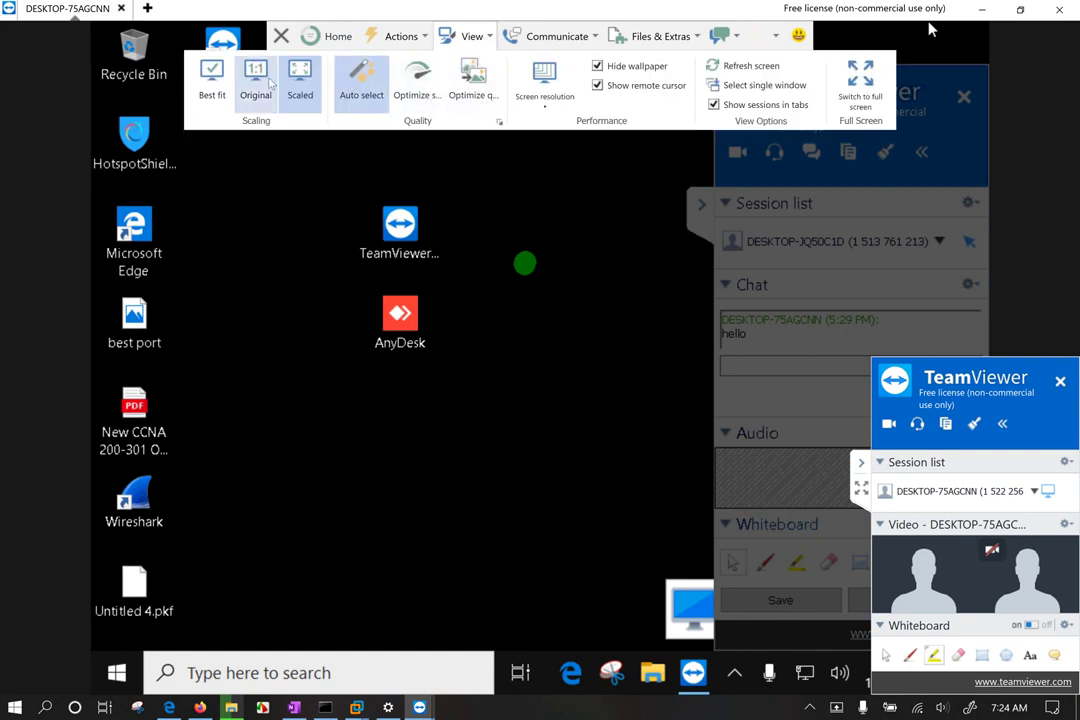
left_click(212, 80)
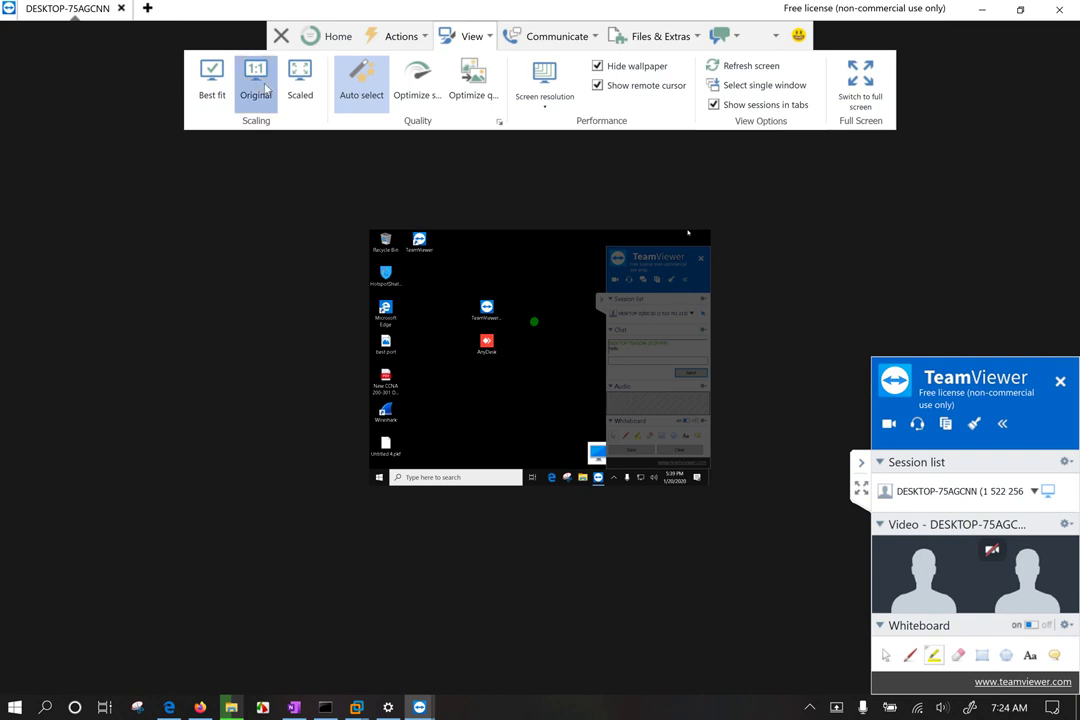
left_click(318, 86)
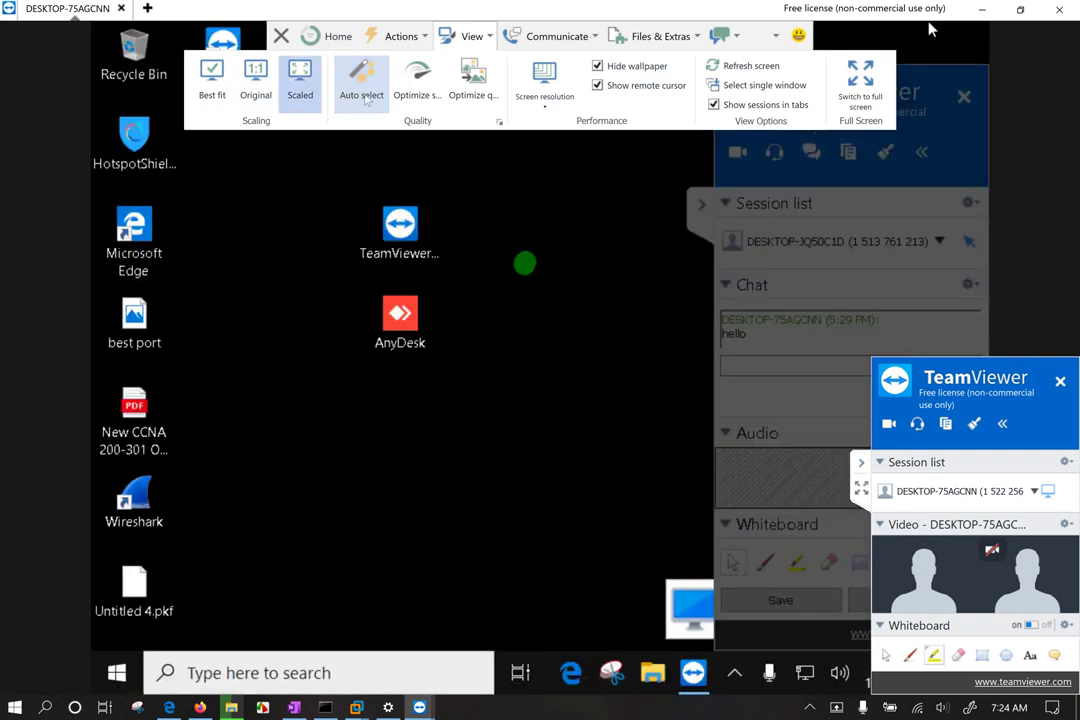
left_click(489, 90)
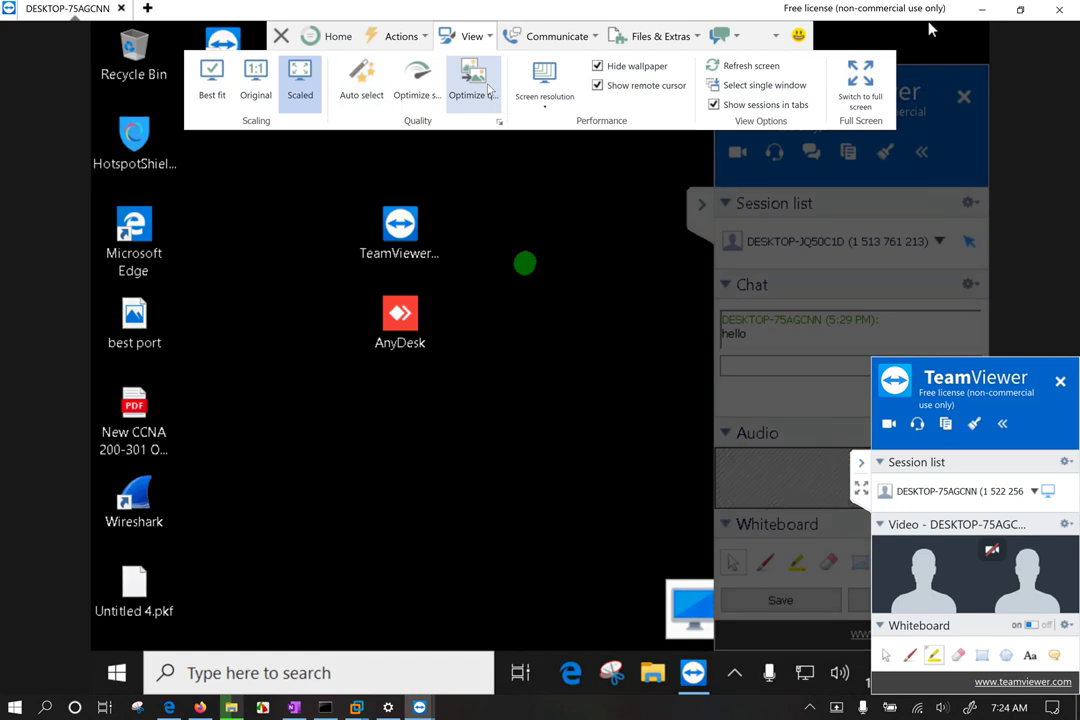
left_click(550, 107)
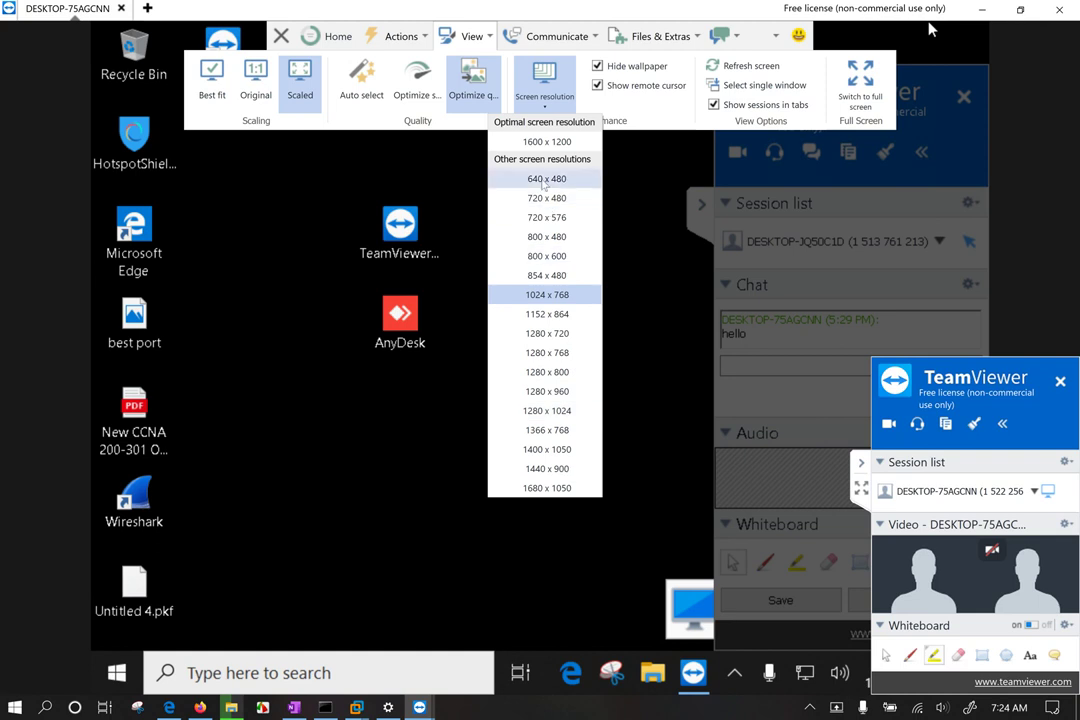
left_click(561, 100)
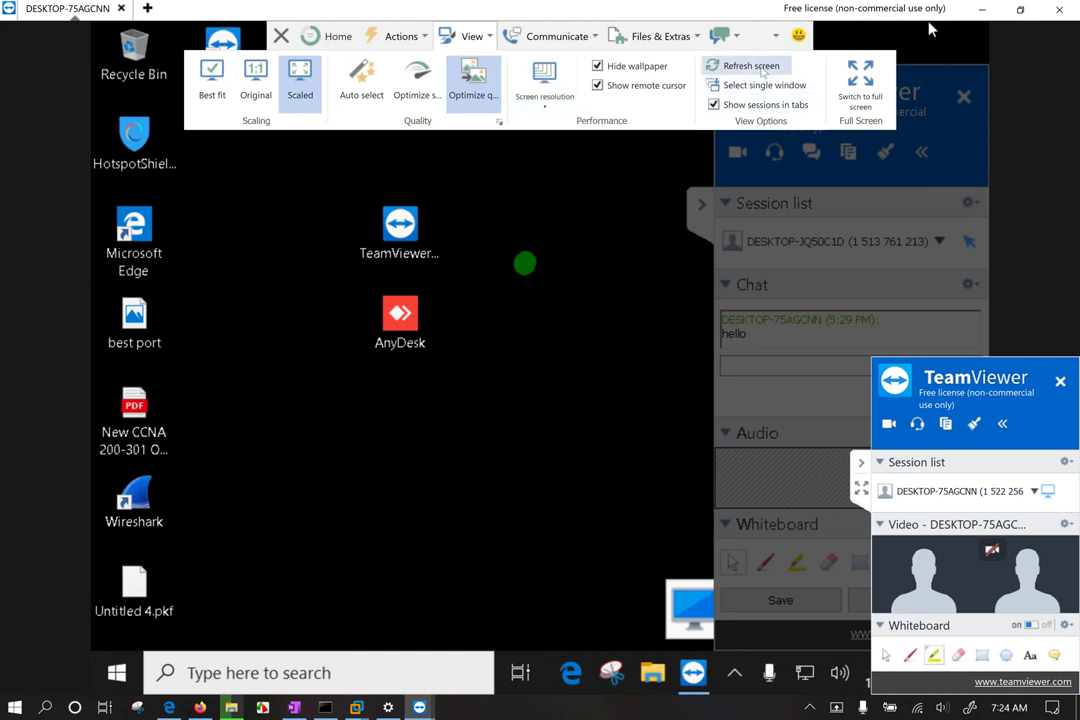
left_click(862, 85)
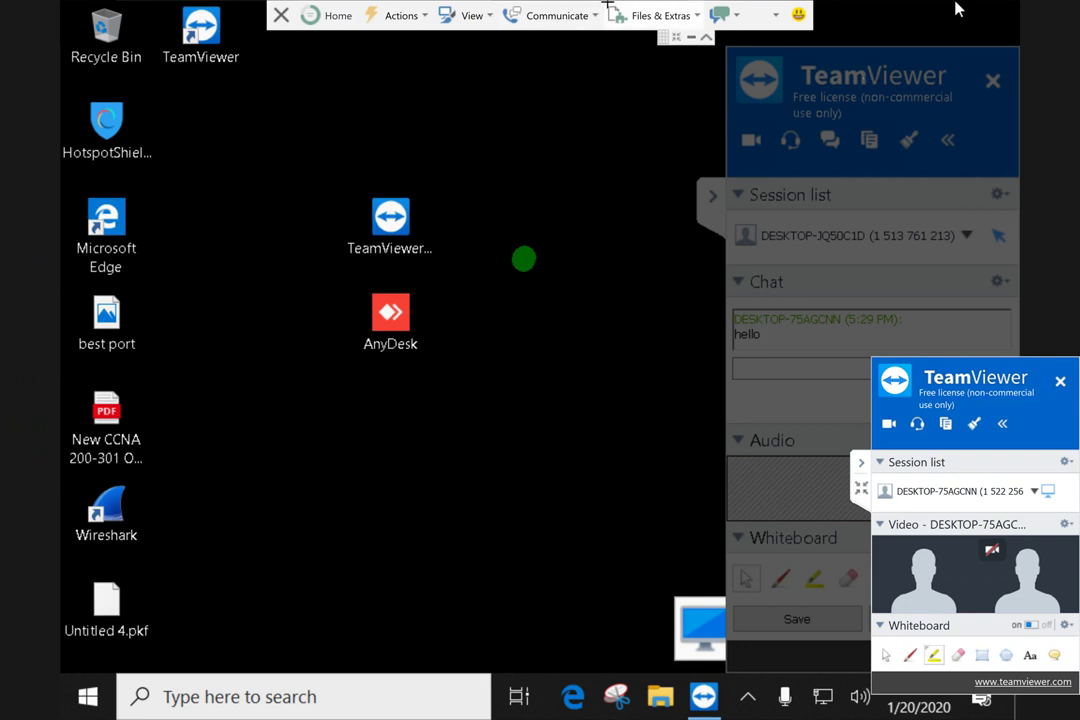
Step: Exit full screen, minimize the VM window, and draw a green dot and long stroke remotely
left_click(677, 38)
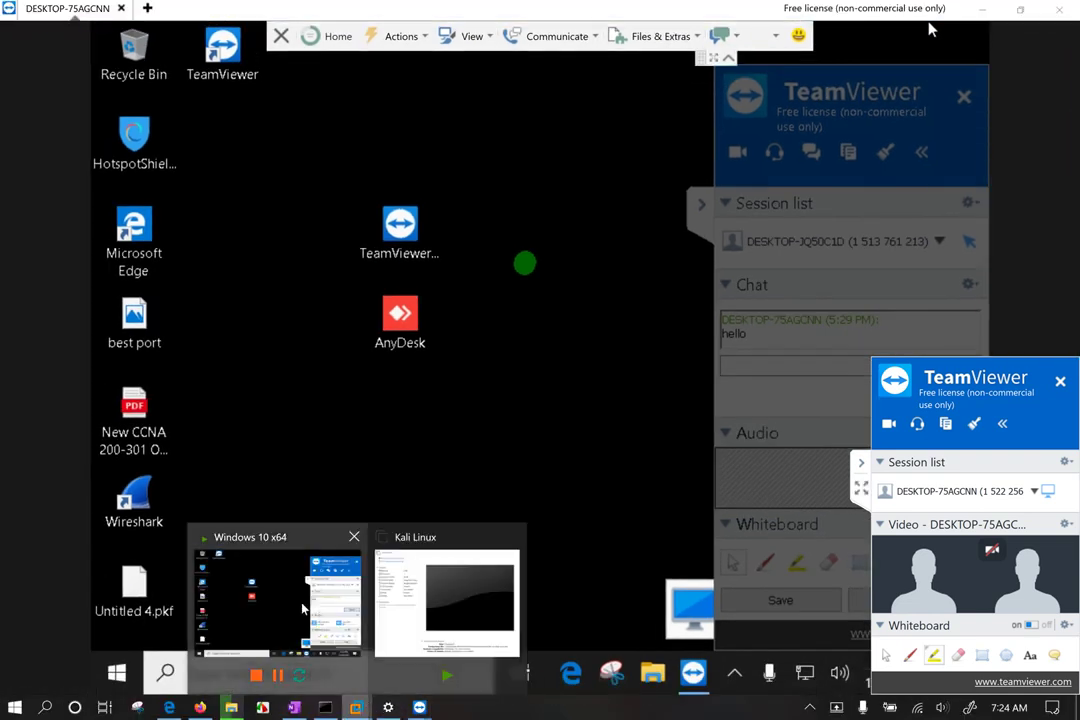
key("alt+Tab")
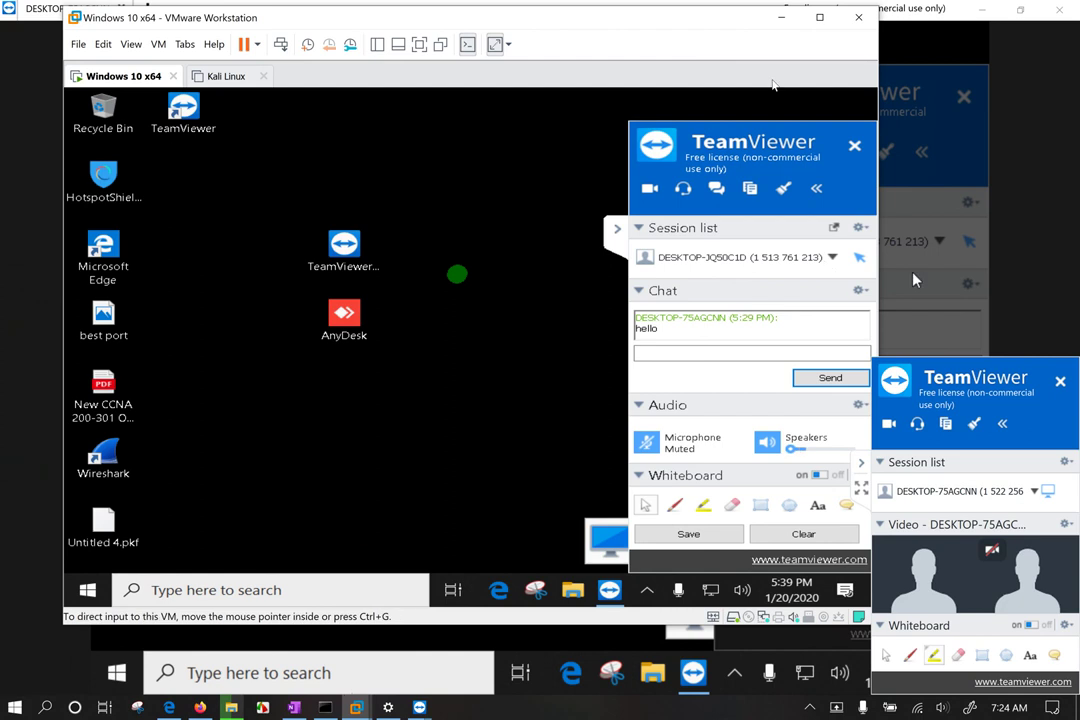
left_click(781, 17)
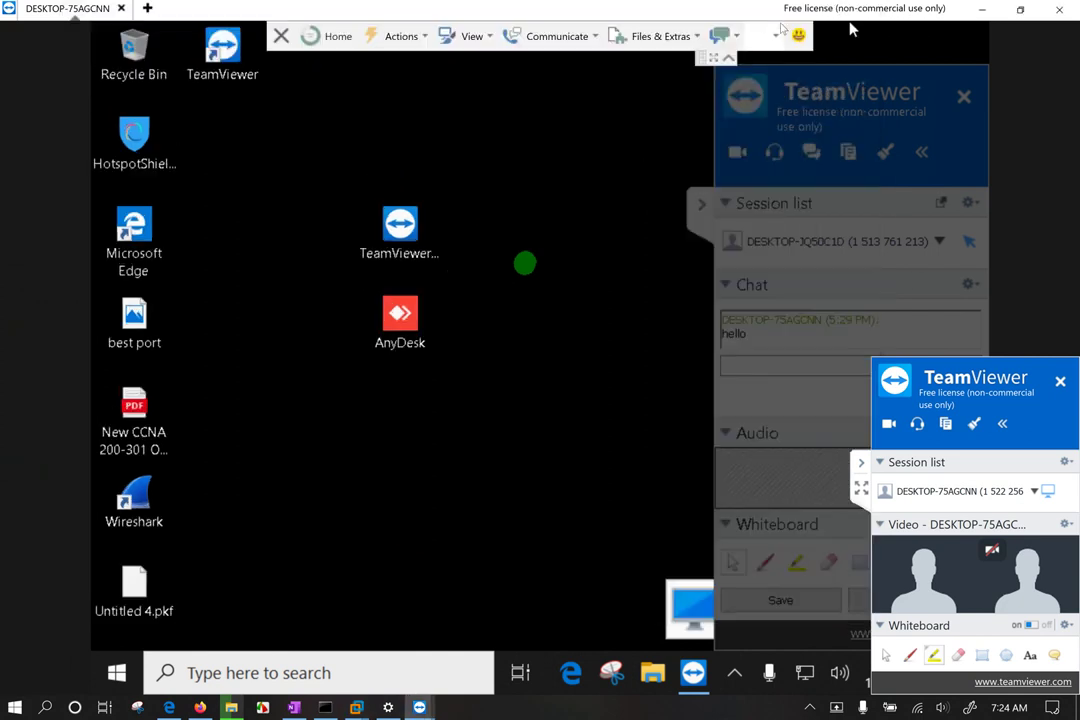
left_click(496, 428)
left_click_drag(518, 186, 655, 429)
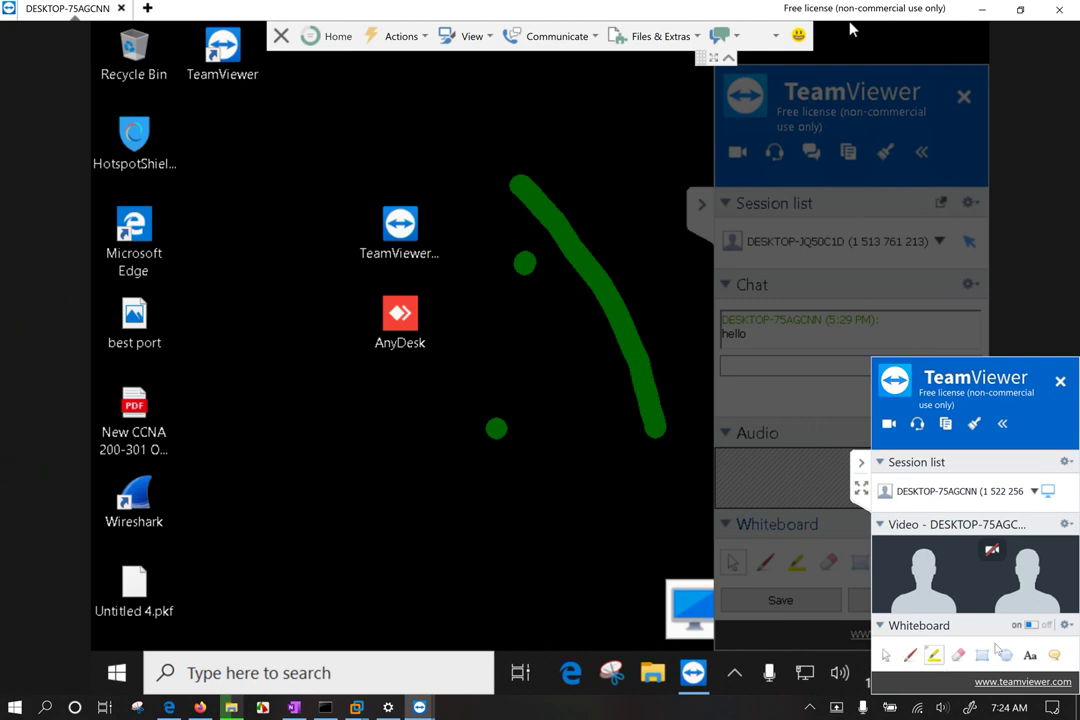
Step: Close the remote video feed and the whiteboard, wiping its drawings
left_click(1067, 524)
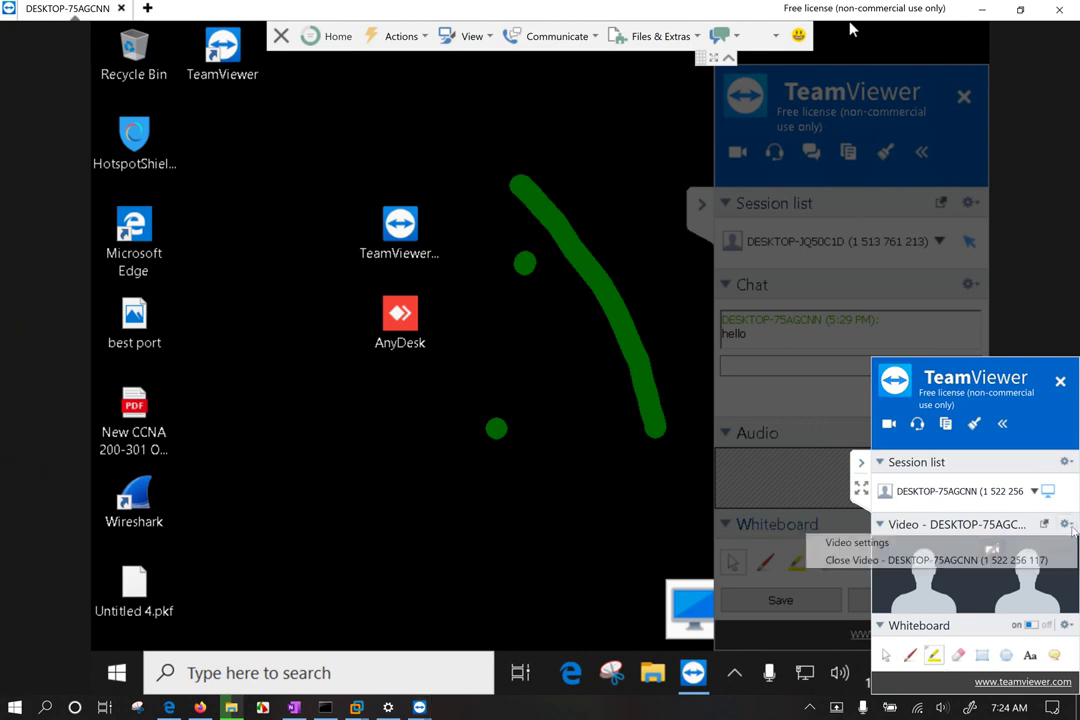
left_click(882, 560)
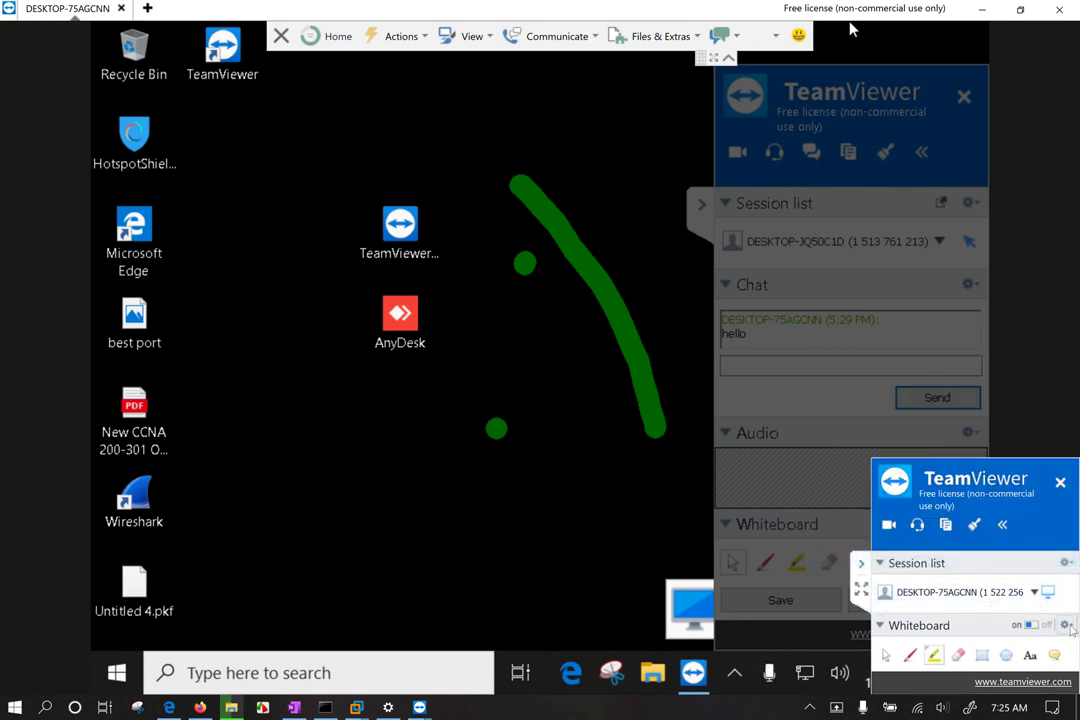
left_click(995, 652)
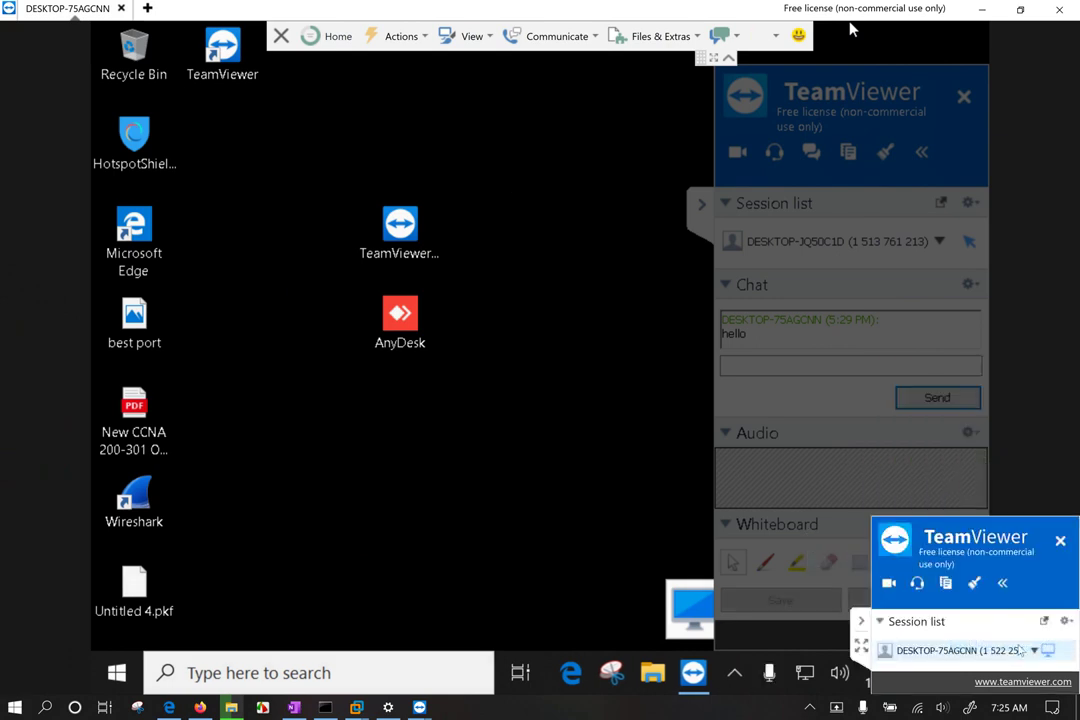
Step: Expand the compact panel's Session list and drag the panel off the remote taskbar clock
left_click(1034, 650)
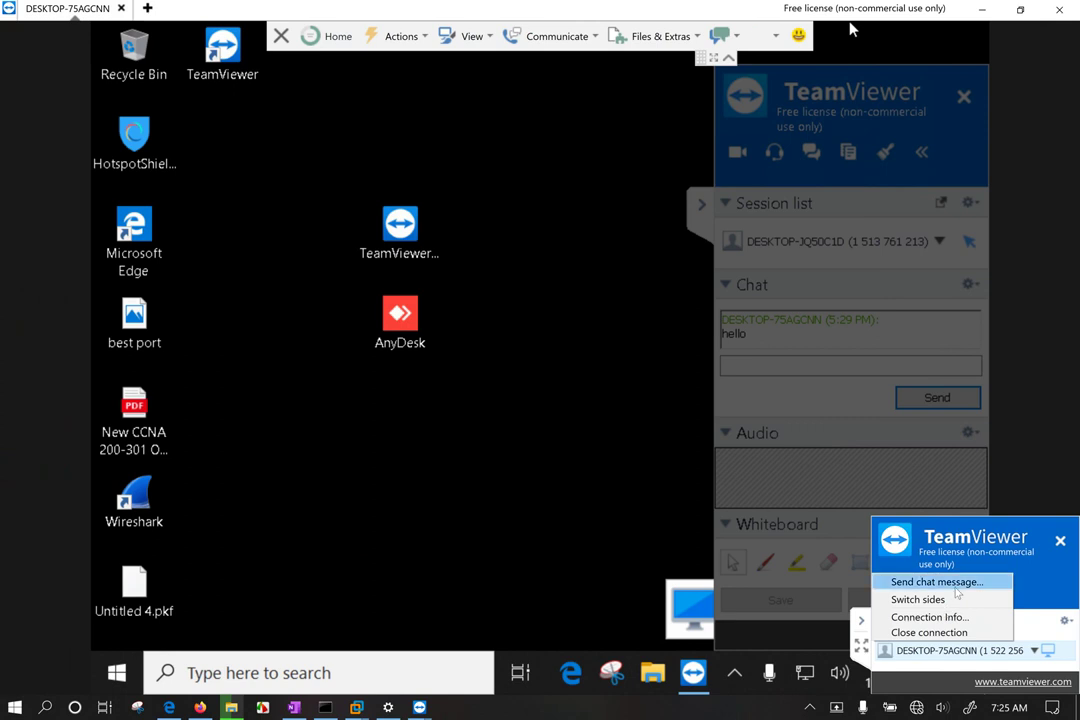
left_click(1045, 590)
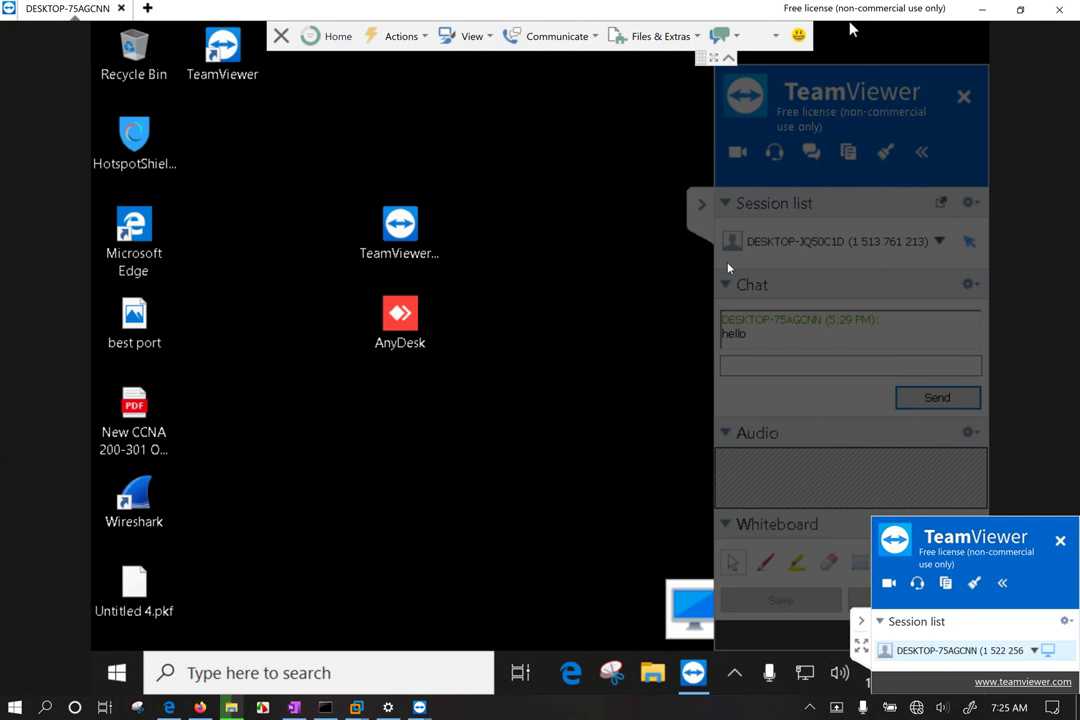
left_click(1004, 584)
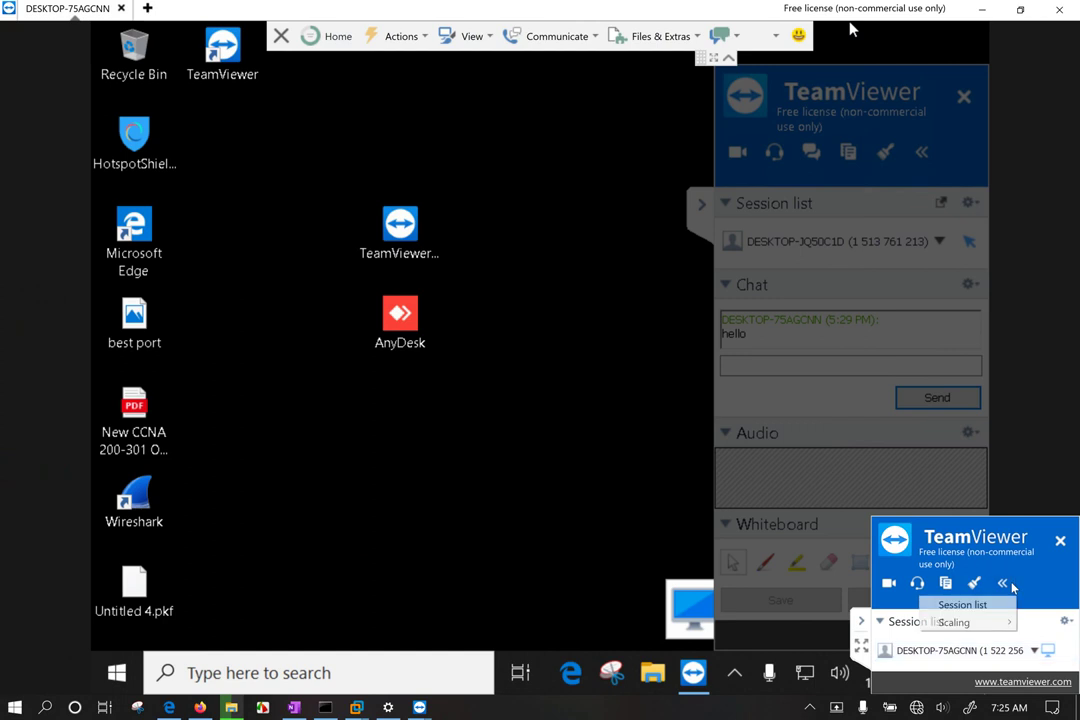
mouse_move(988, 628)
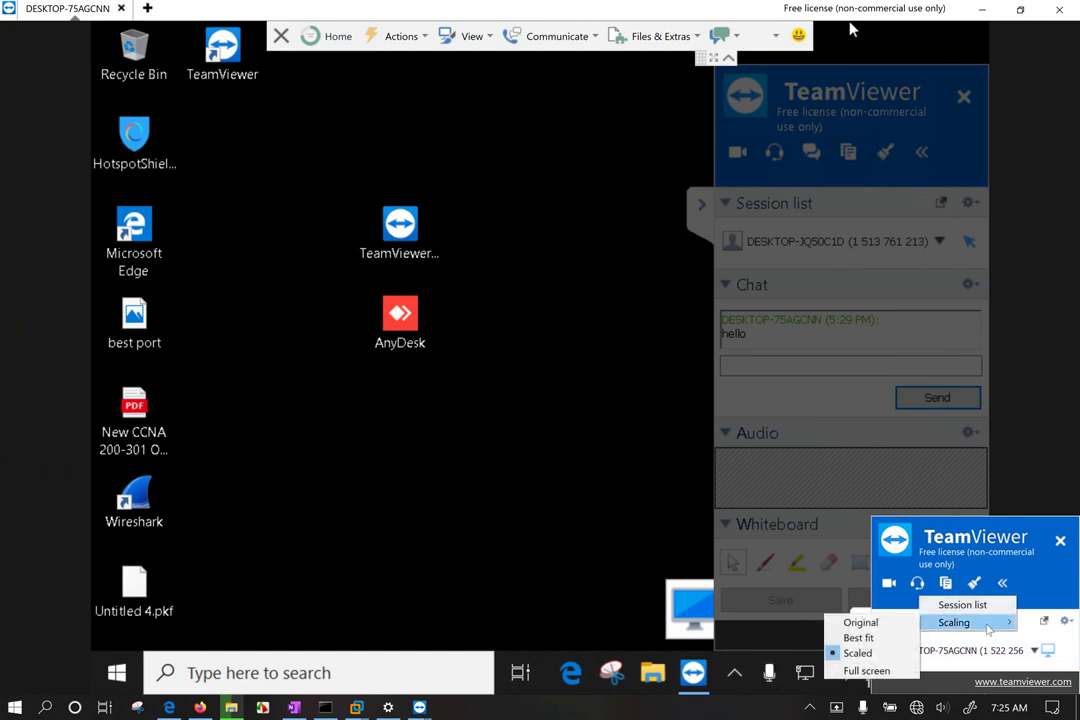
left_click(995, 605)
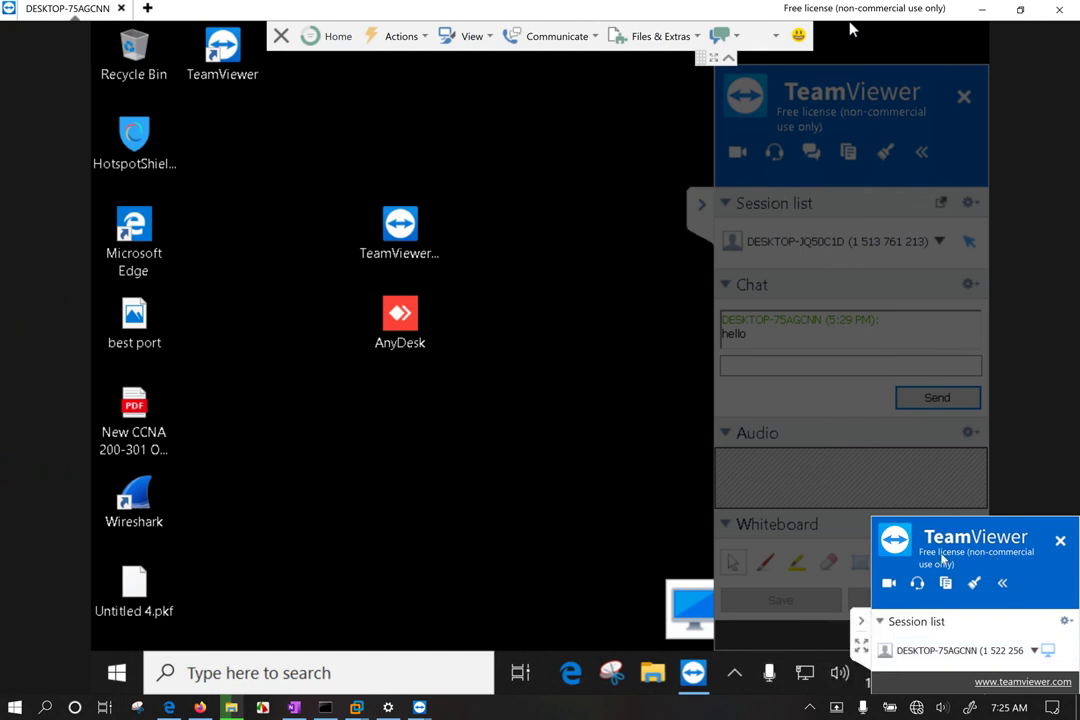
left_click_drag(964, 557, 871, 445)
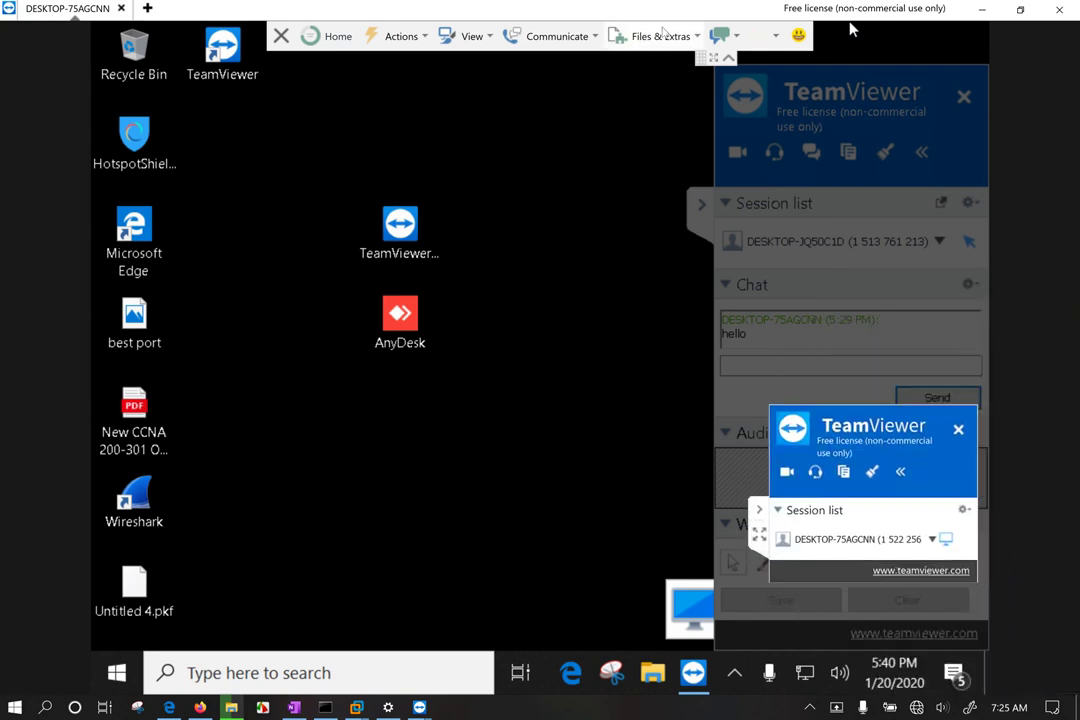
Step: Check the microphone and speaker options under Communicate without changing them
left_click(594, 38)
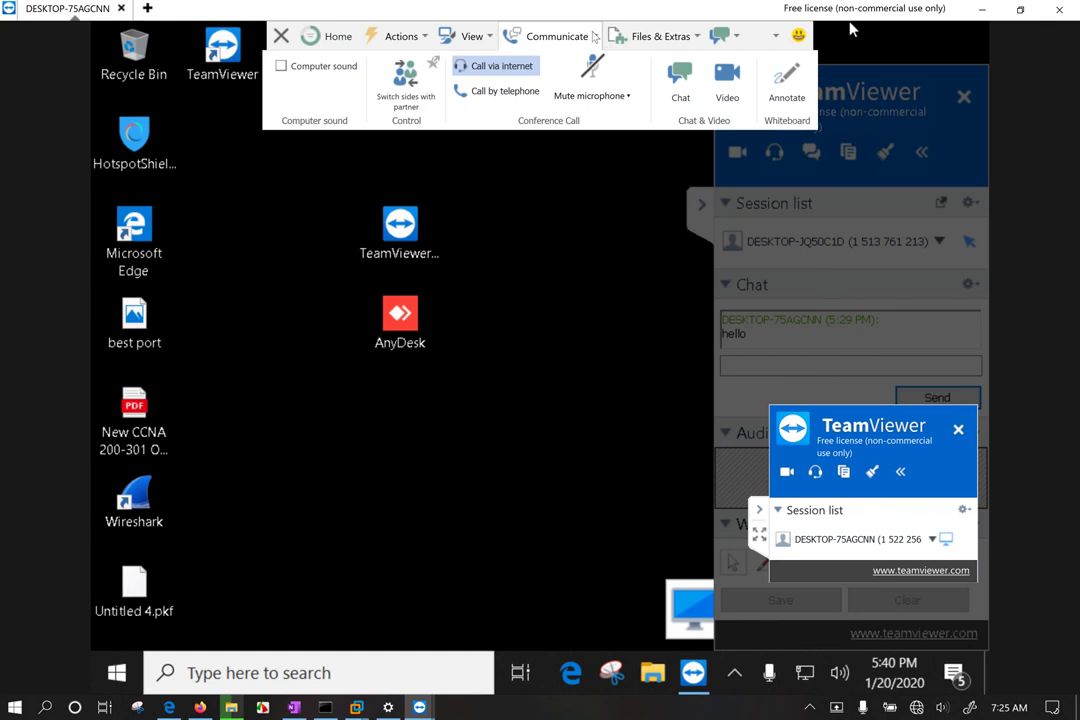
left_click(624, 96)
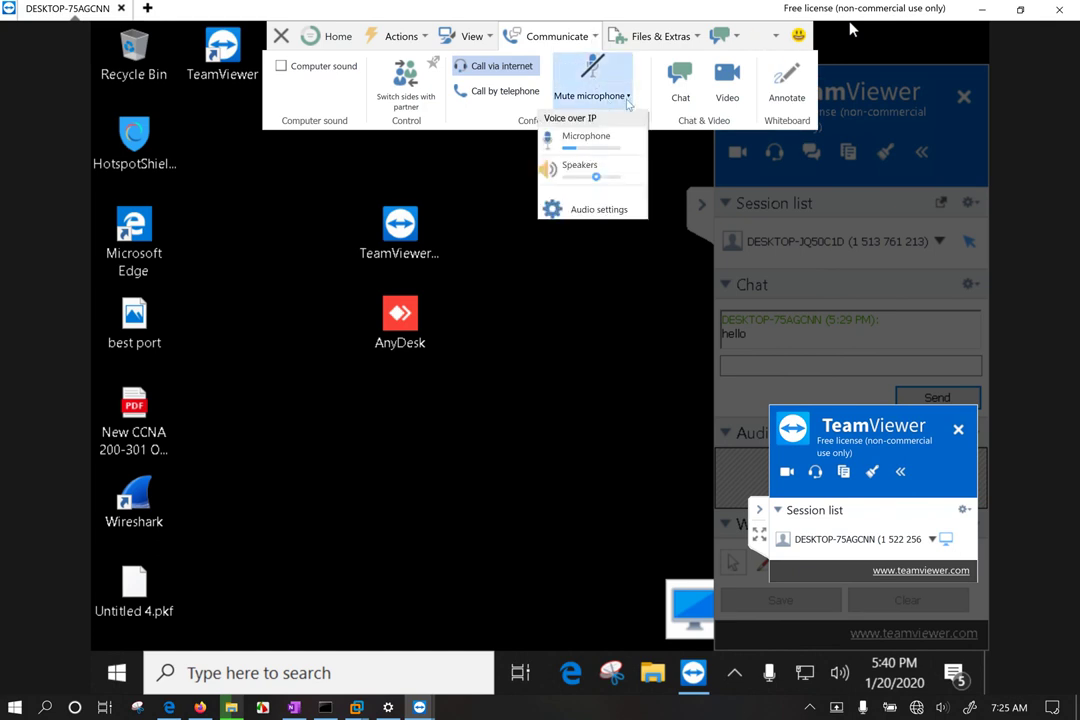
left_click(597, 66)
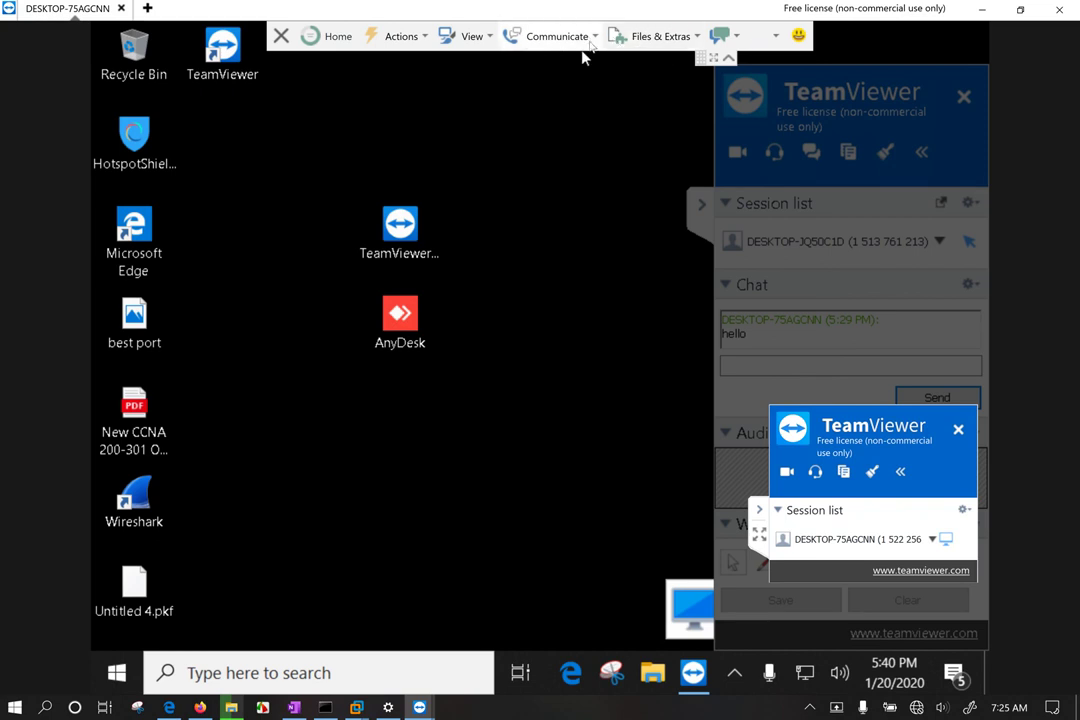
left_click(590, 38)
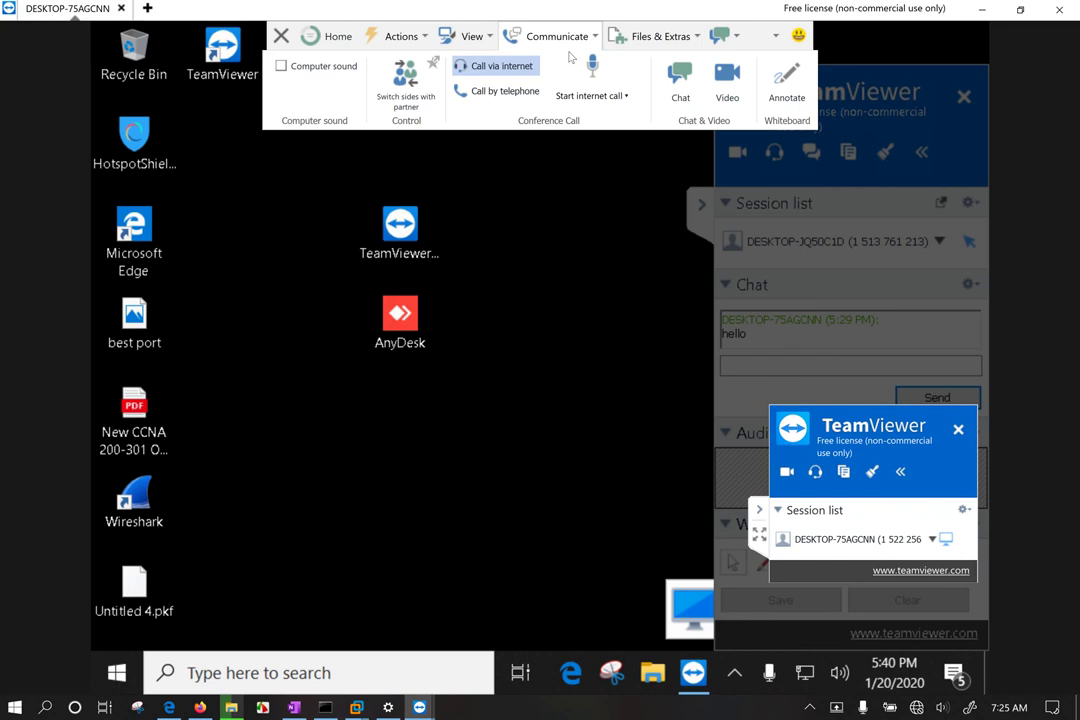
Step: Start a session recording from Files & Extras, then stop it to save
left_click(655, 36)
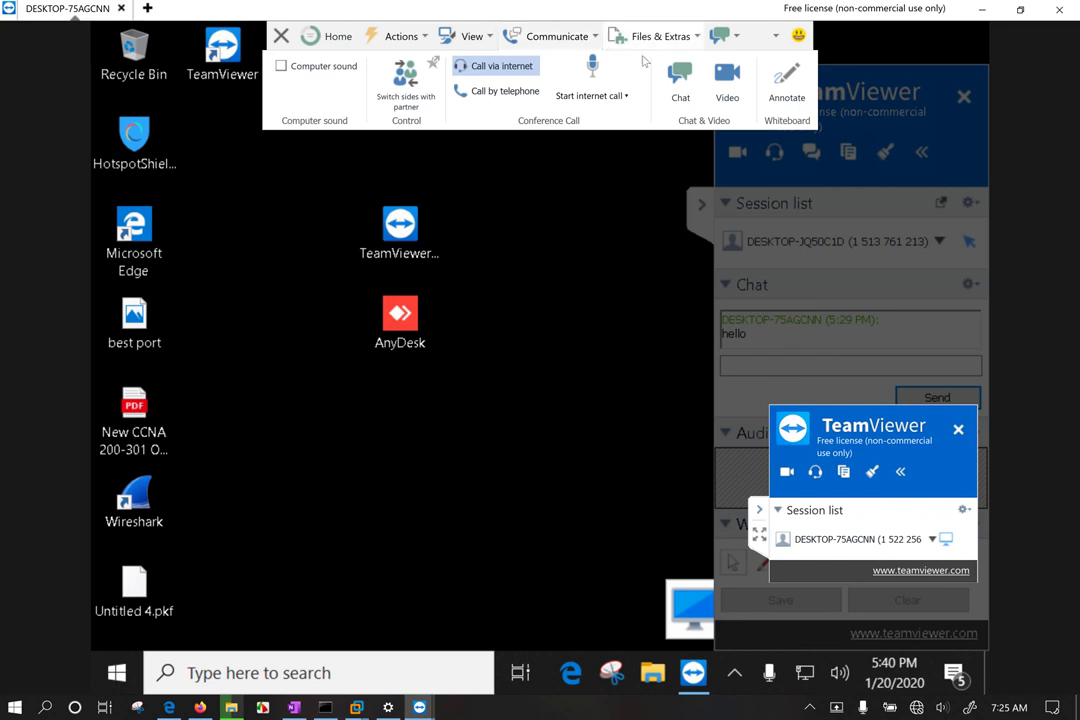
left_click(582, 85)
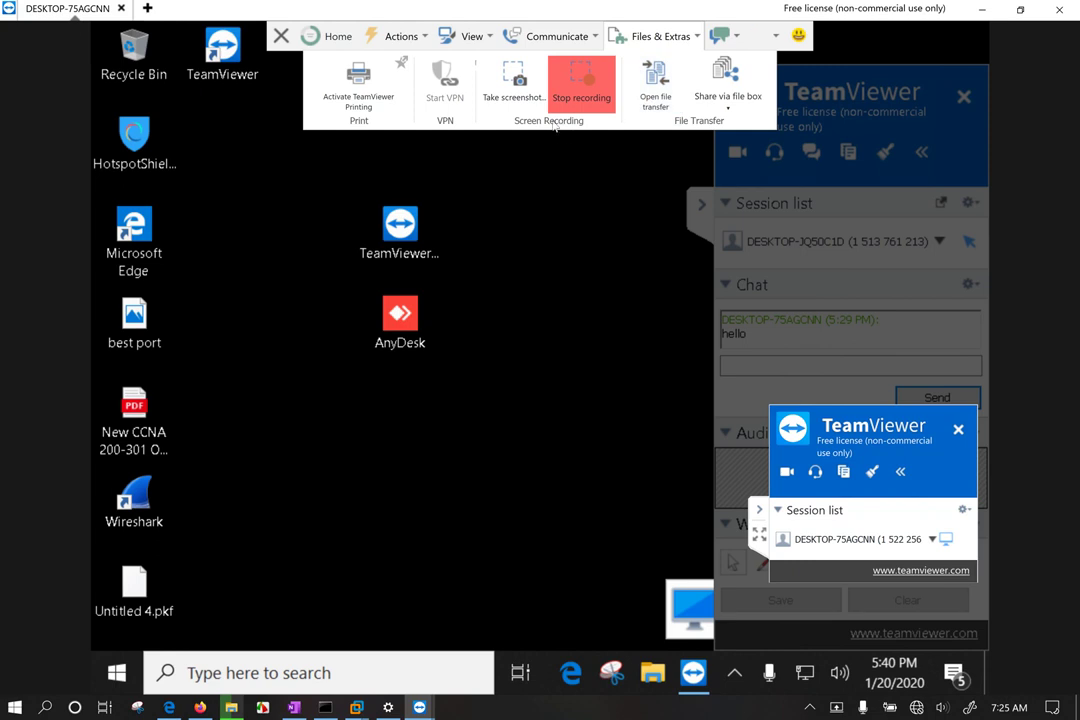
left_click(590, 82)
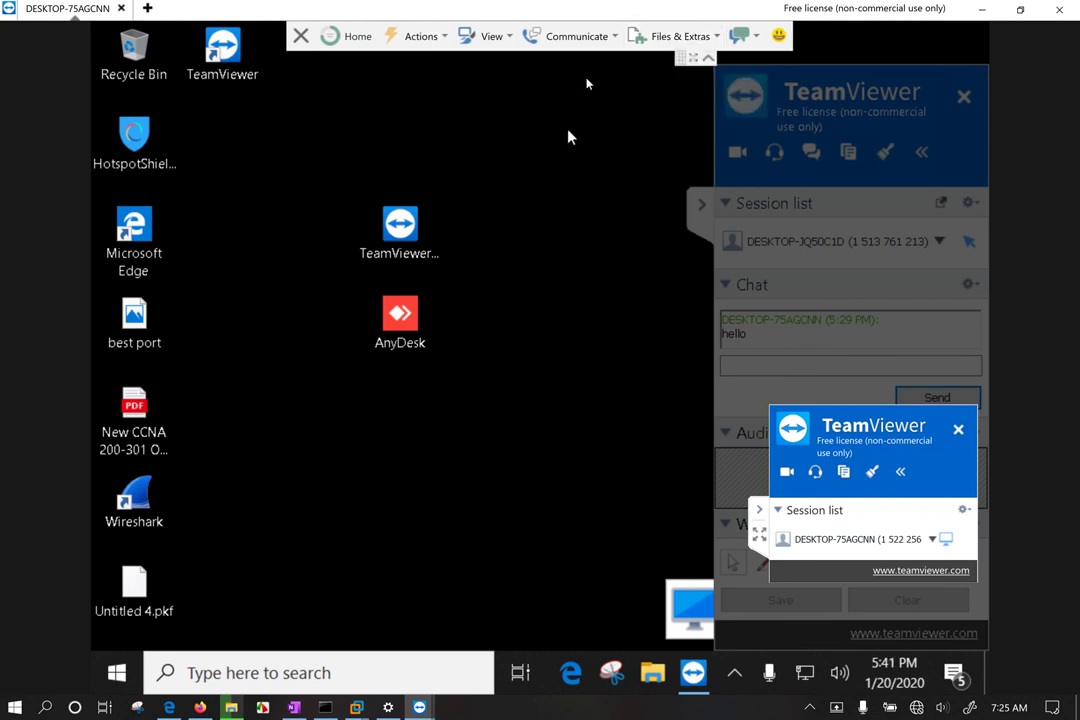
Step: Save the session recording to the Desktop as 'teamviewer support record'
left_click_drag(240, 18, 250, 25)
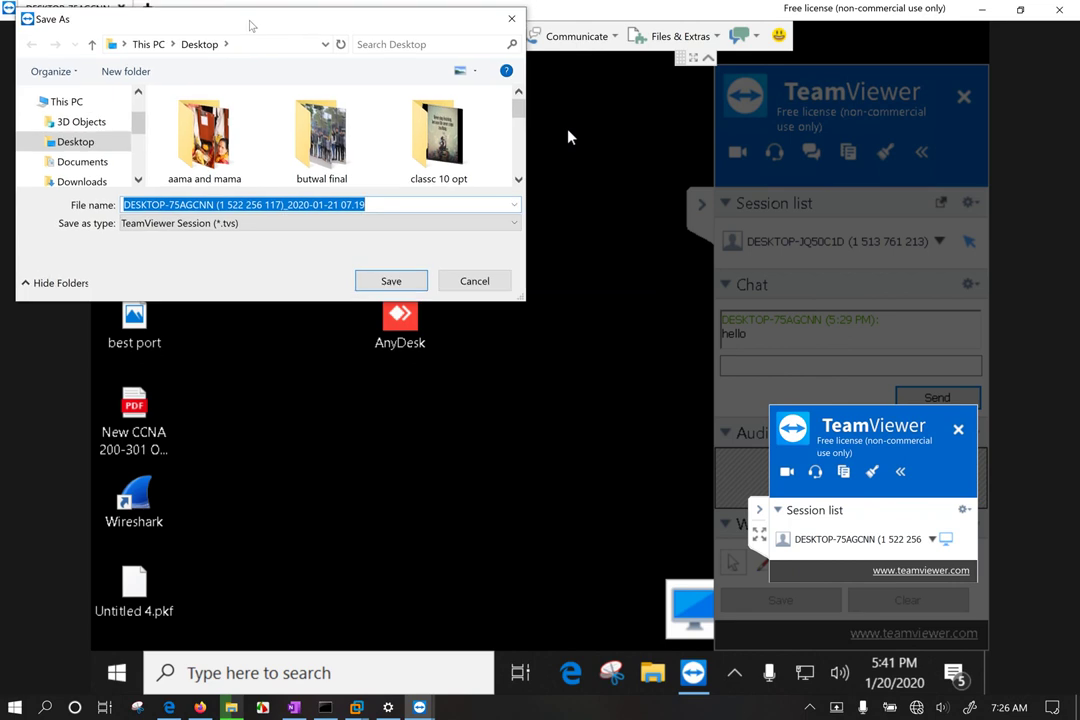
left_click(369, 204)
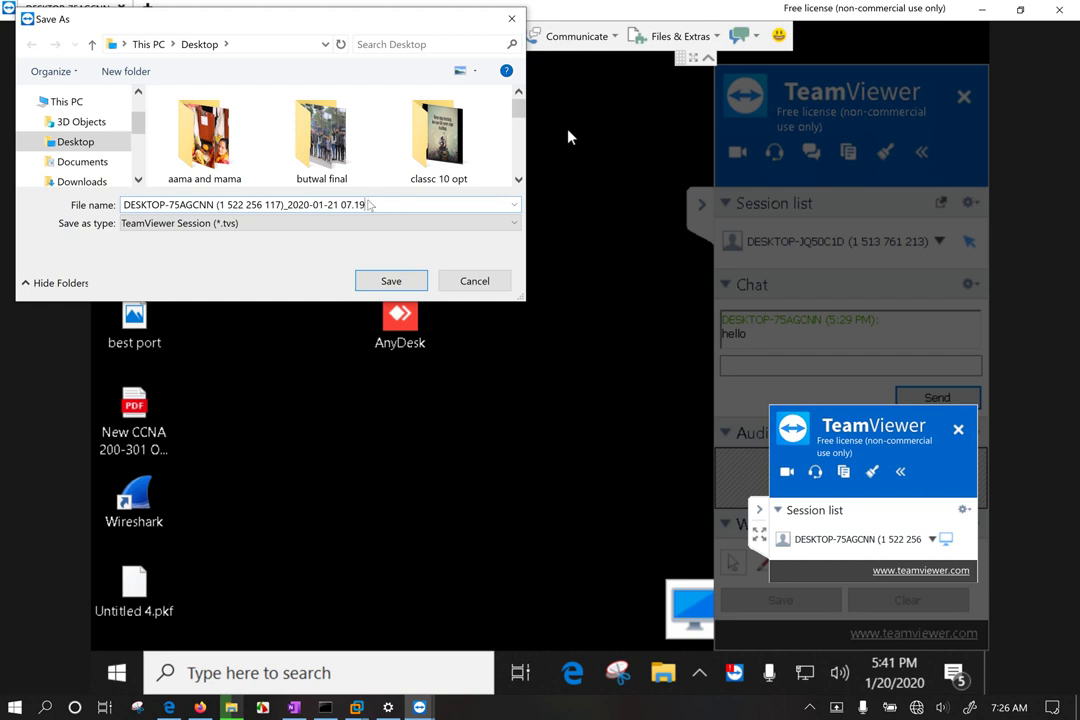
key("ctrl+a")
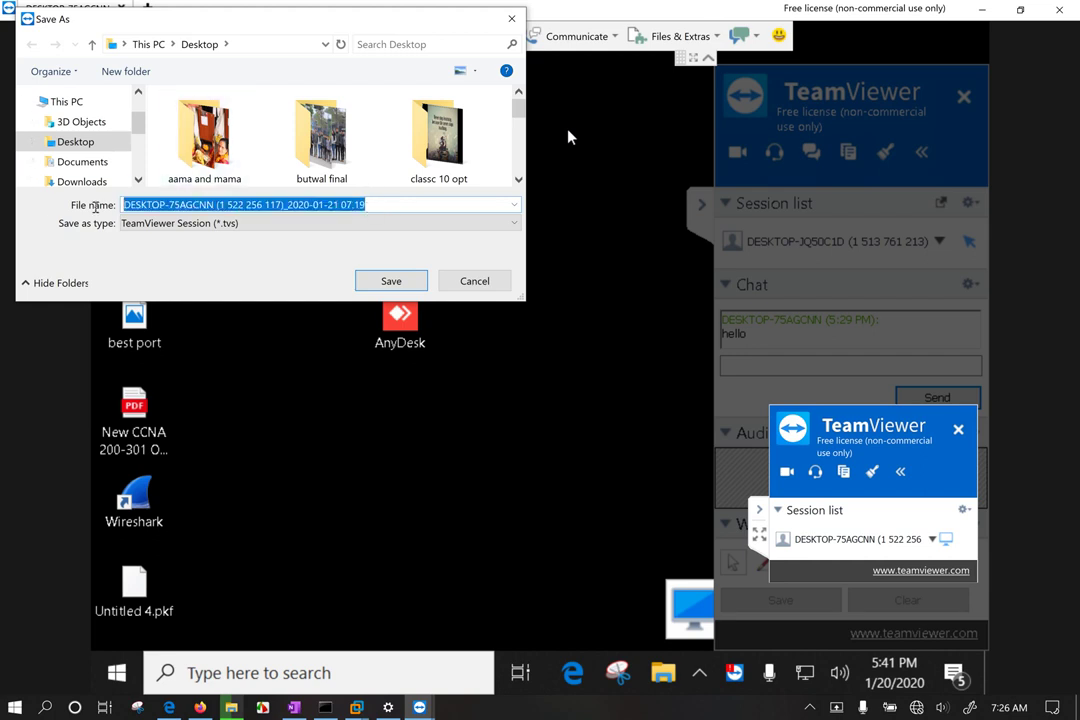
type("te")
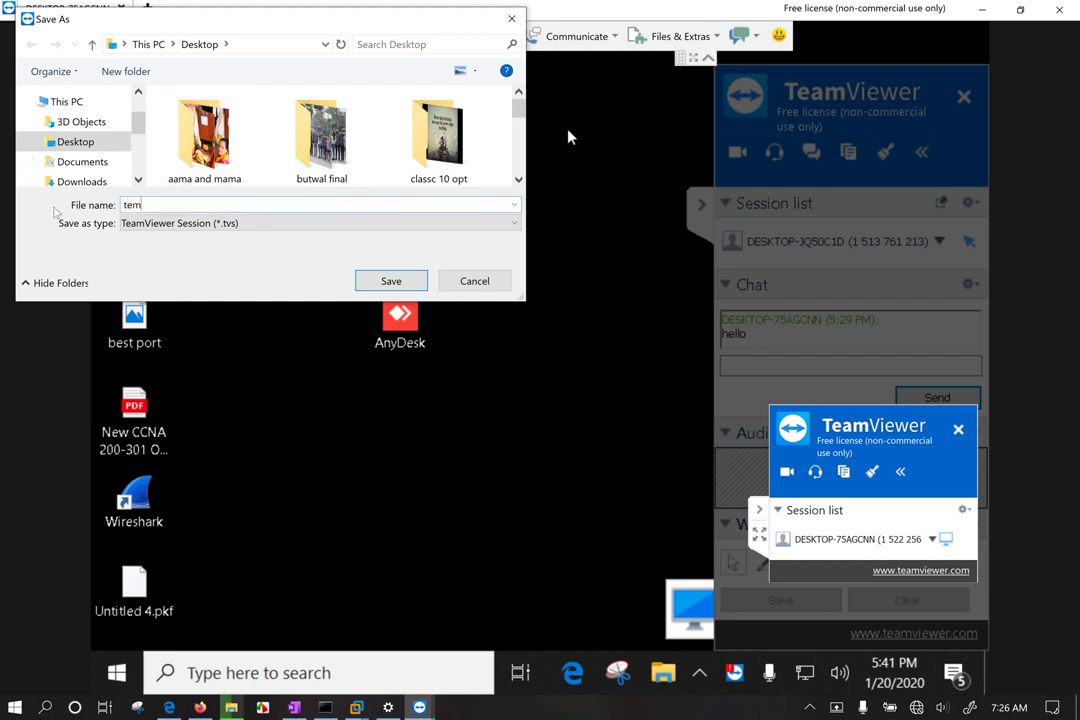
type("am")
type("viewer")
type(" se")
type("support recor")
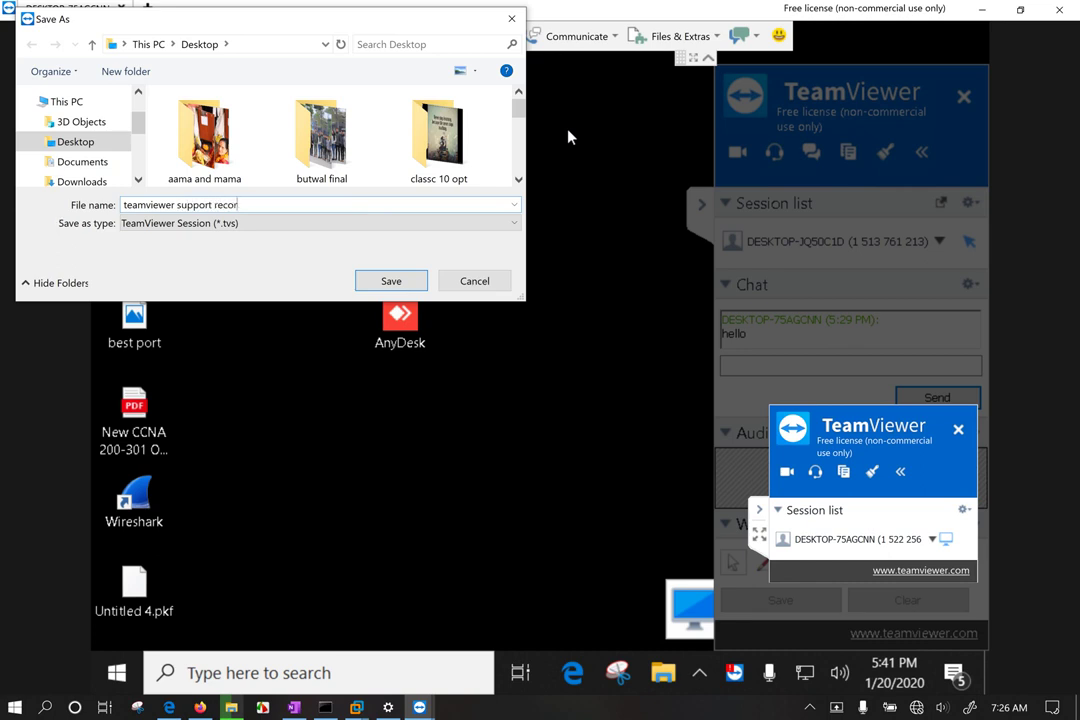
type("d")
left_click(391, 281)
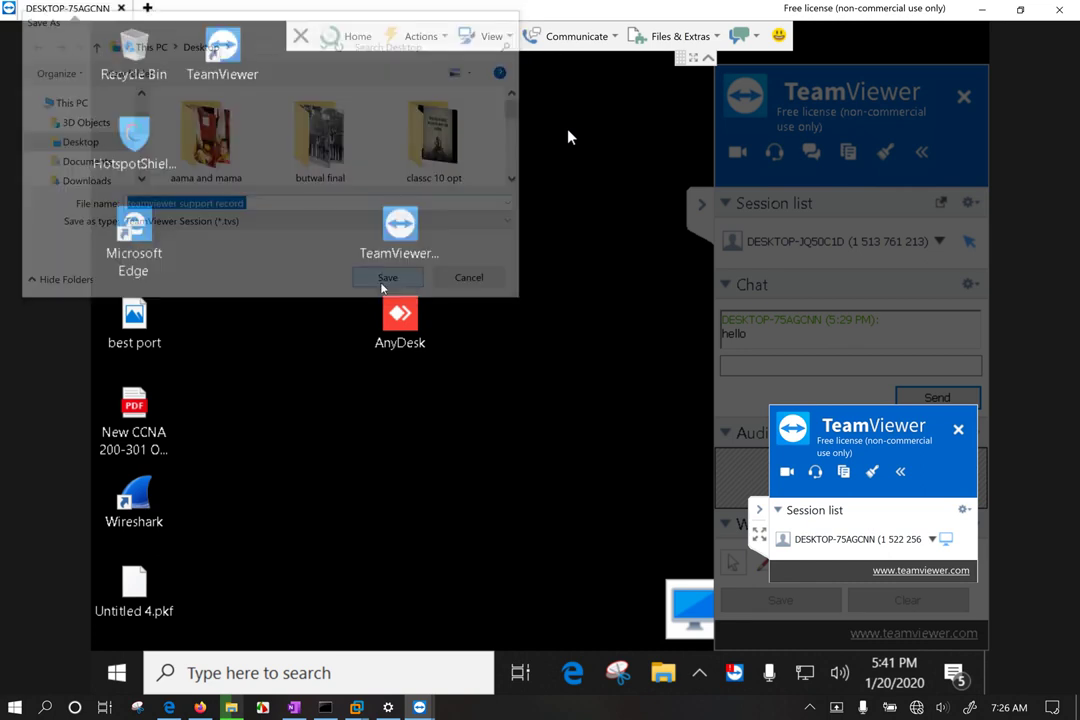
Step: End the remote session, close TeamViewer, and play the 'teamviewer support record' recording
left_click(1075, 12)
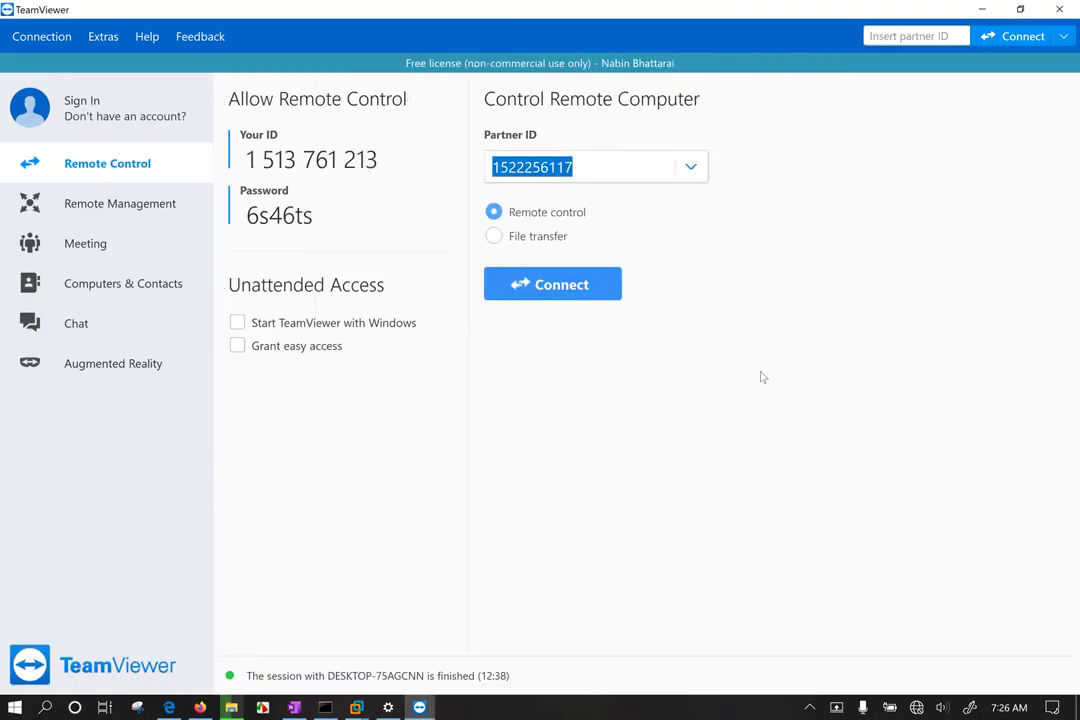
left_click(1059, 9)
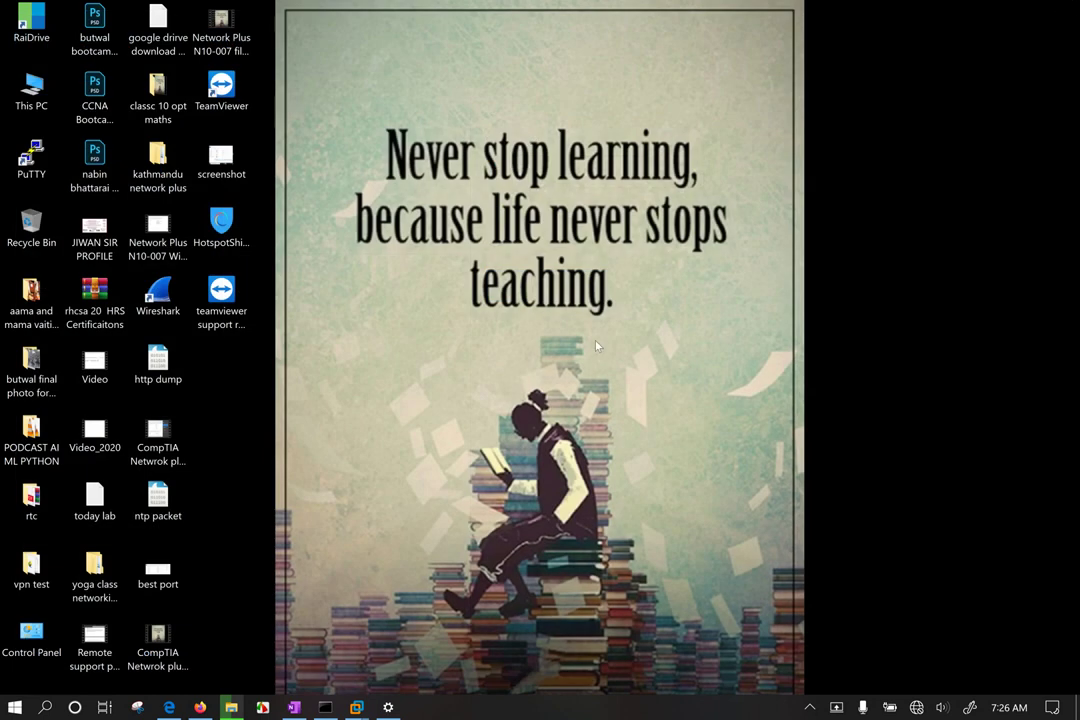
left_click_drag(221, 292, 222, 236)
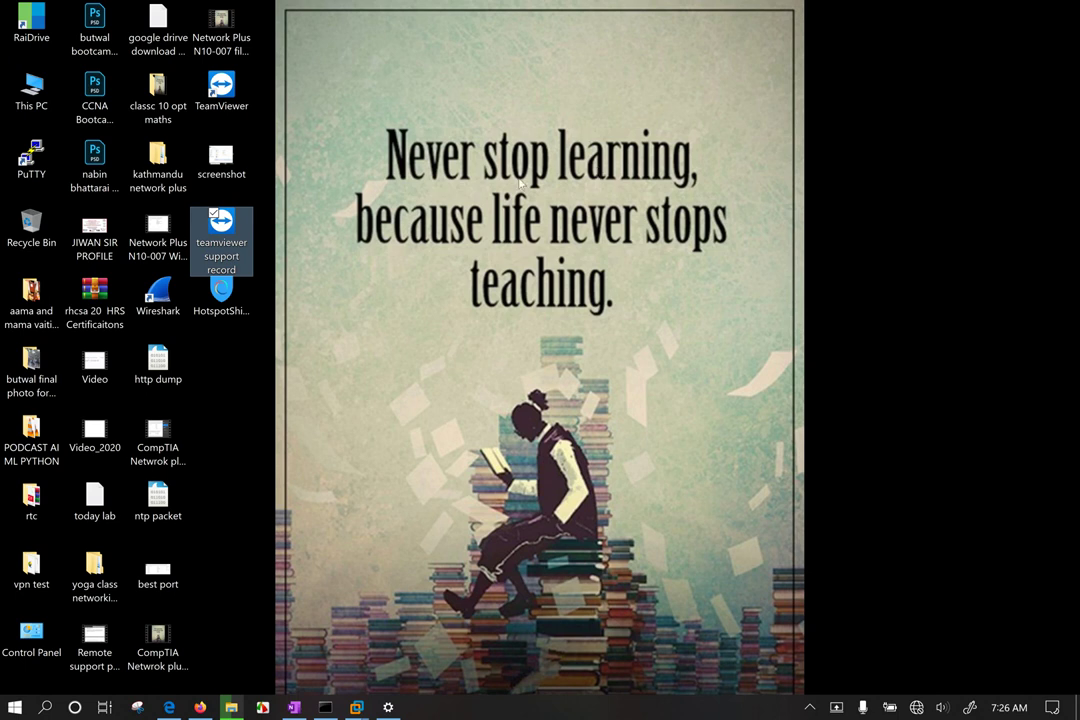
double_click(205, 220)
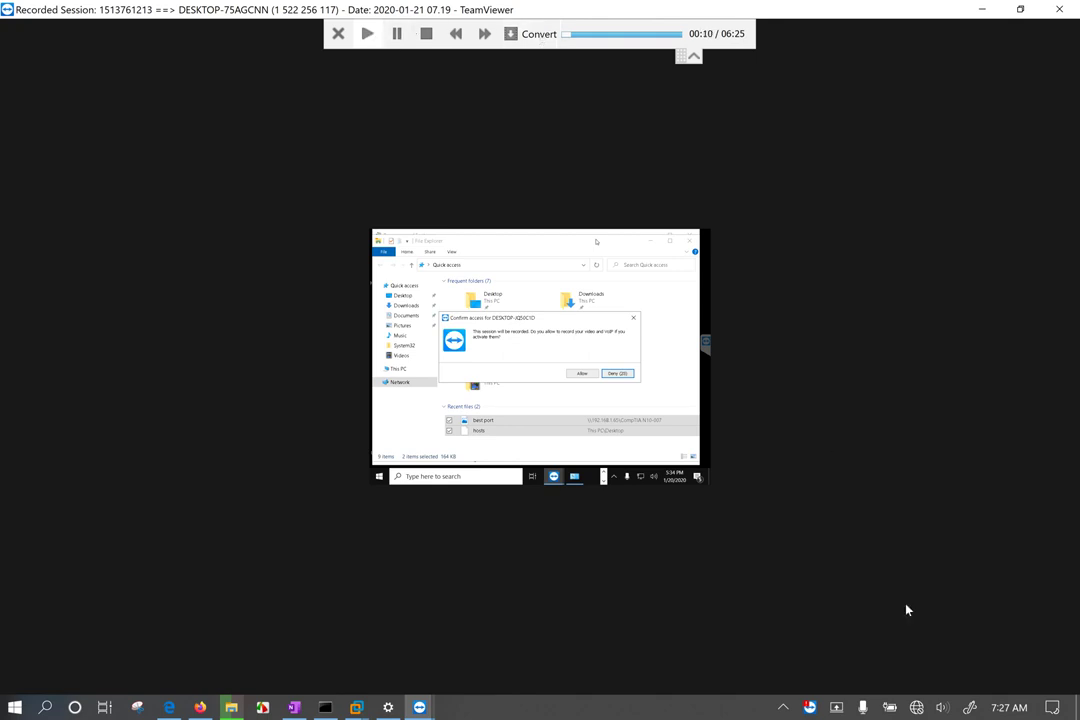
Step: Lower the player volume from 8 to 4 and open conversion, keeping 1024x768 resolution
left_click(940, 707)
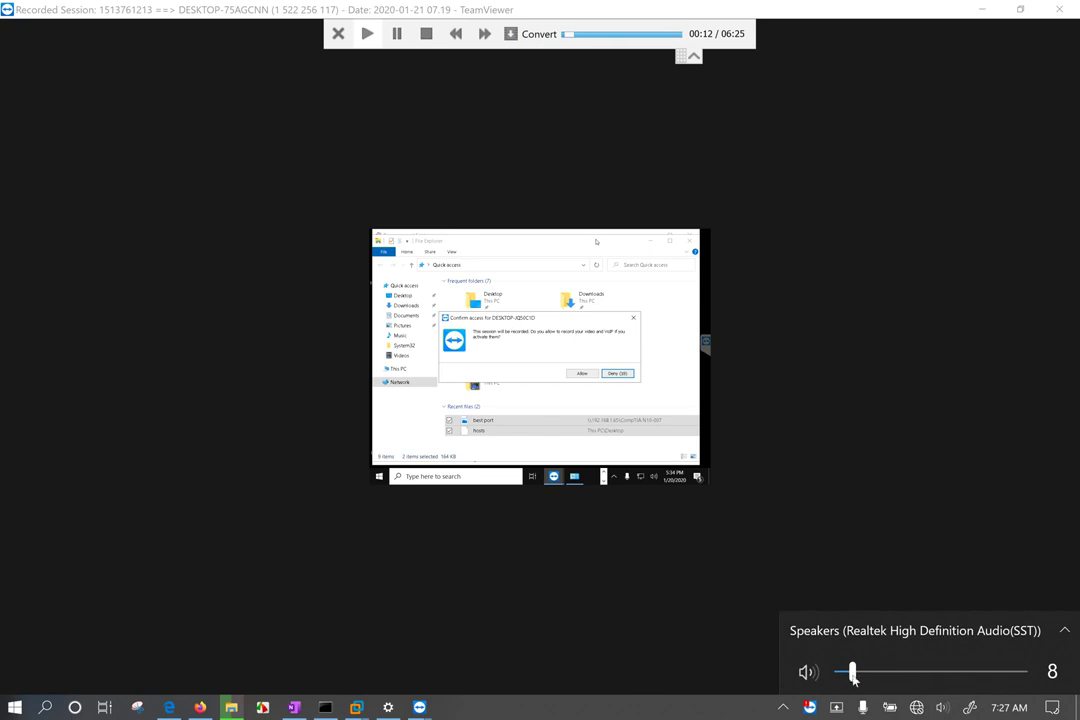
left_click_drag(853, 672, 837, 672)
left_click(535, 35)
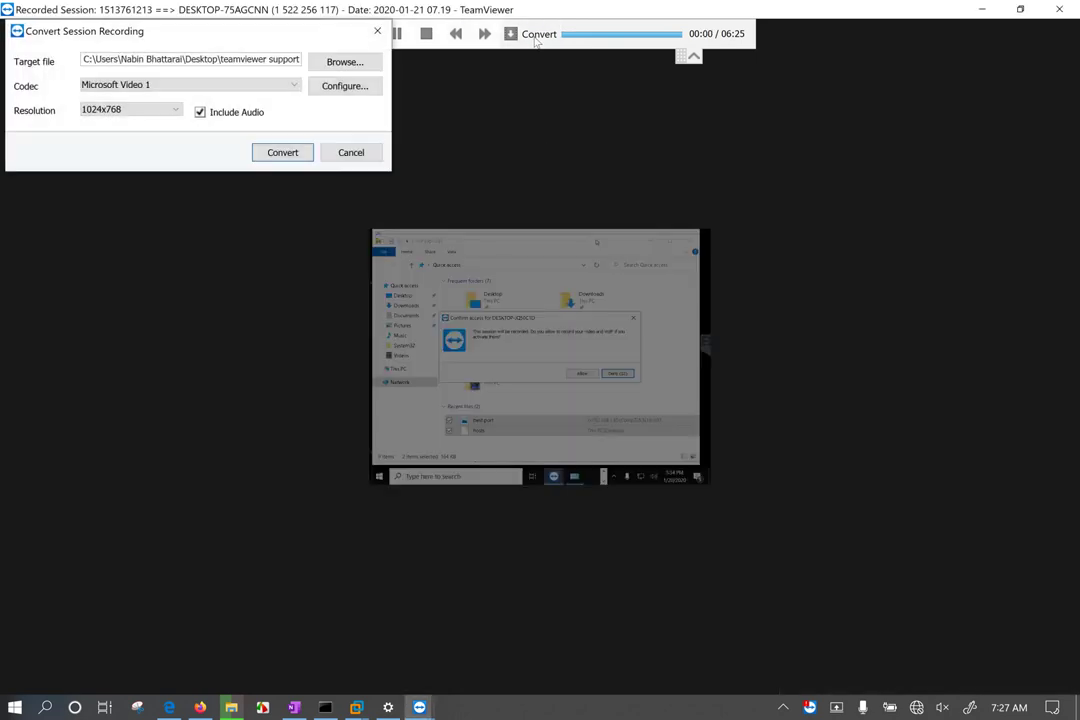
left_click(126, 114)
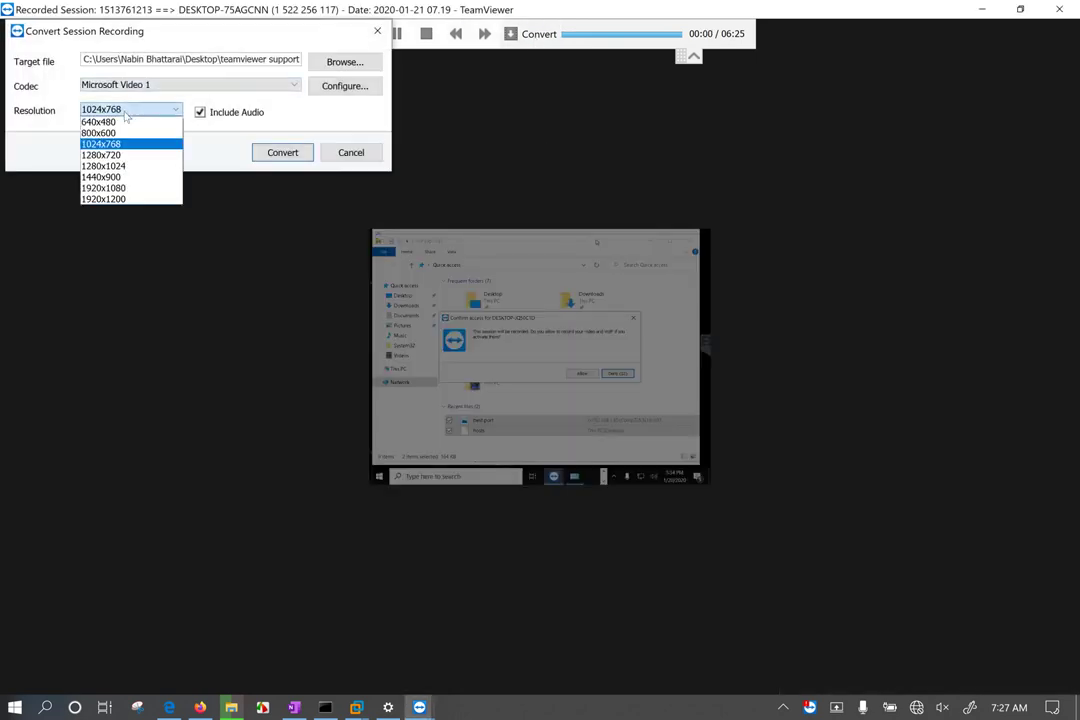
left_click(259, 58)
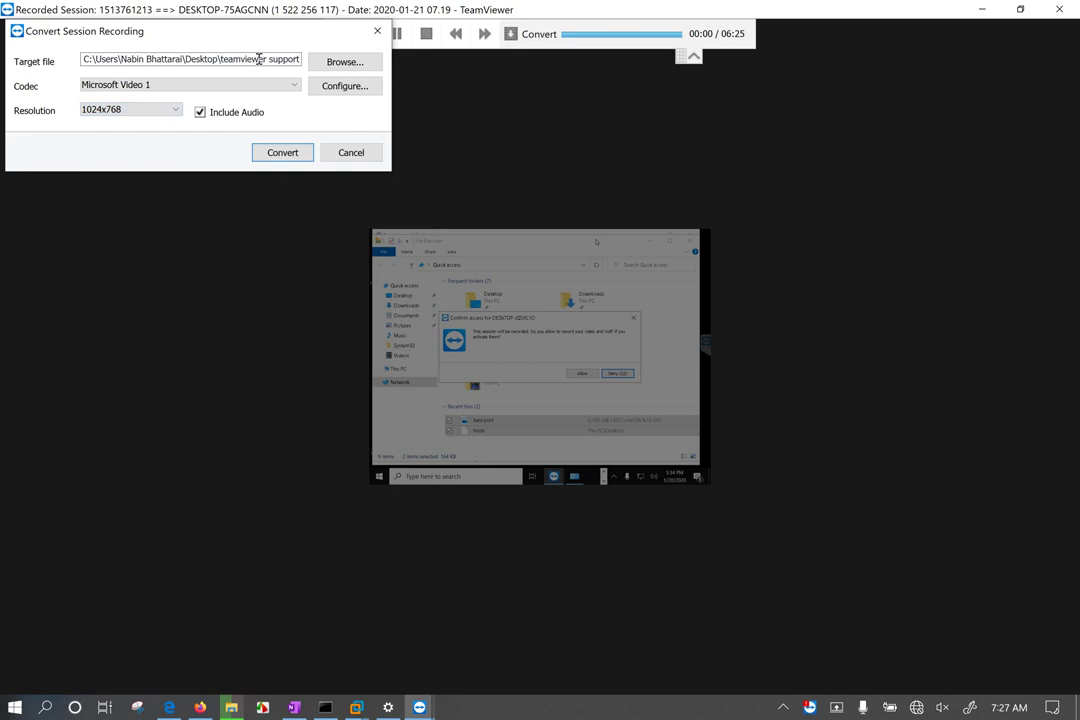
Step: Review the codec list, then dismiss the no-connection warning and close the conversion dialog
left_click(217, 79)
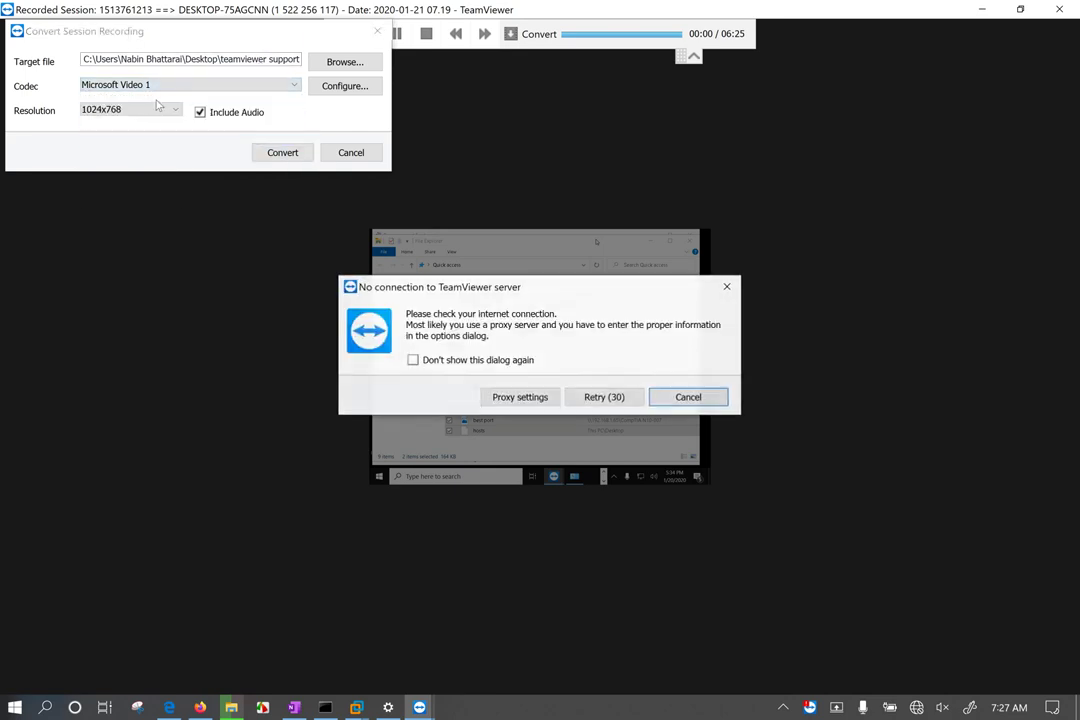
left_click(705, 398)
left_click(377, 31)
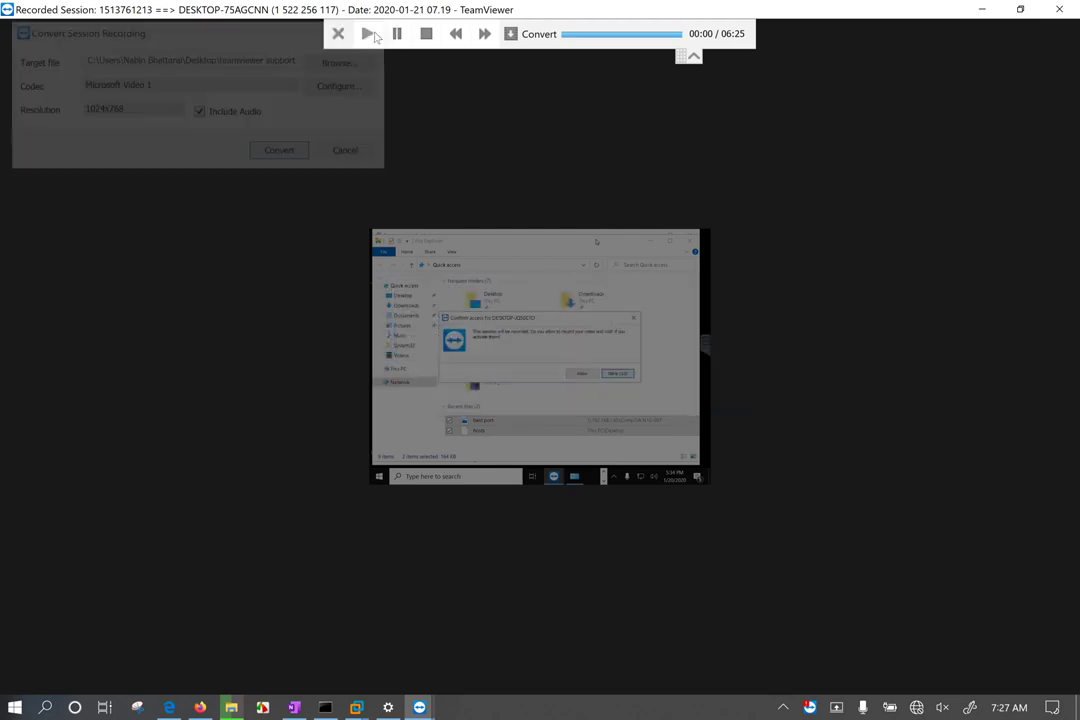
Step: Reopen the 'teamviewer support record' replay and skip it ahead to 06:21 of 06:25
left_click(338, 33)
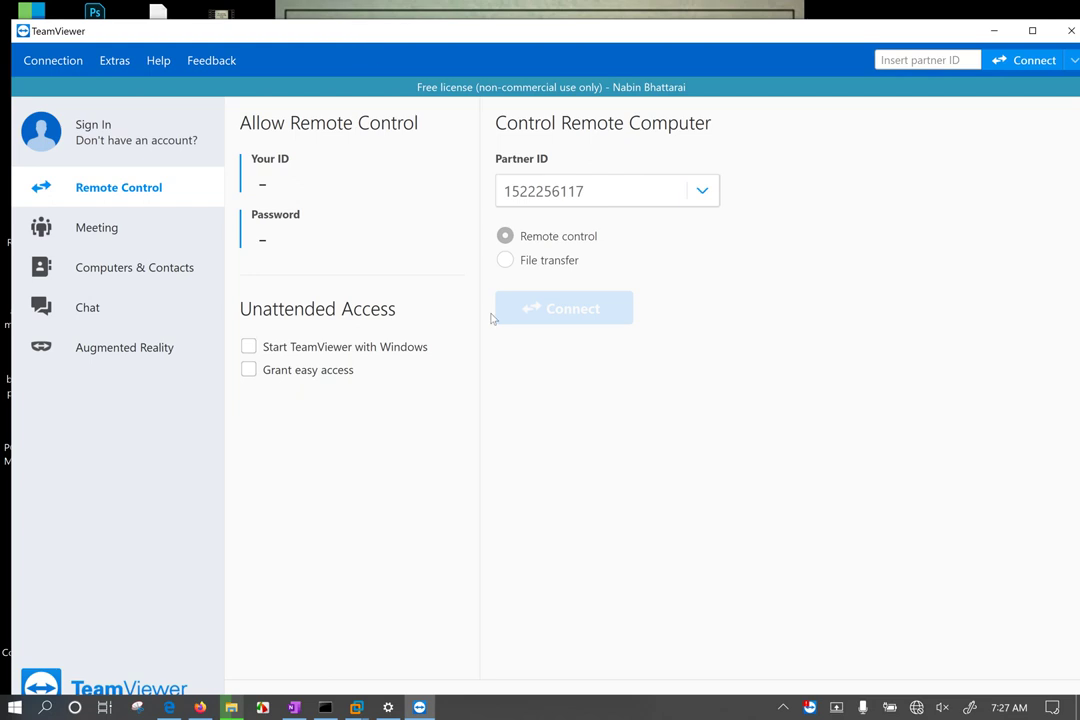
left_click(1071, 31)
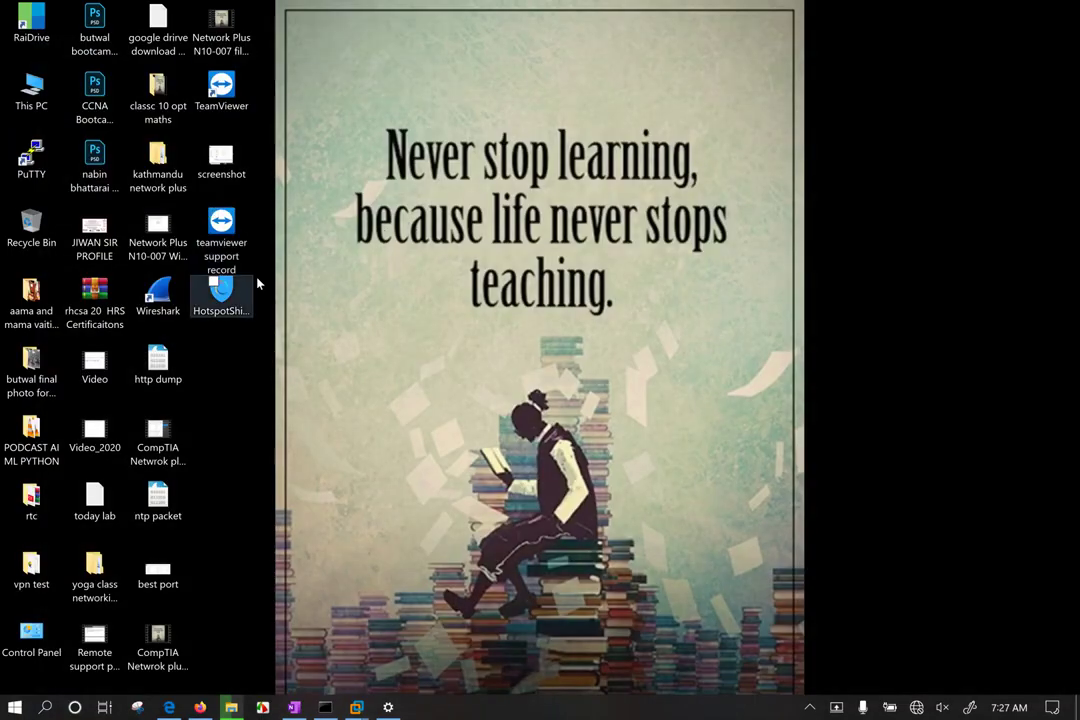
left_click(205, 243)
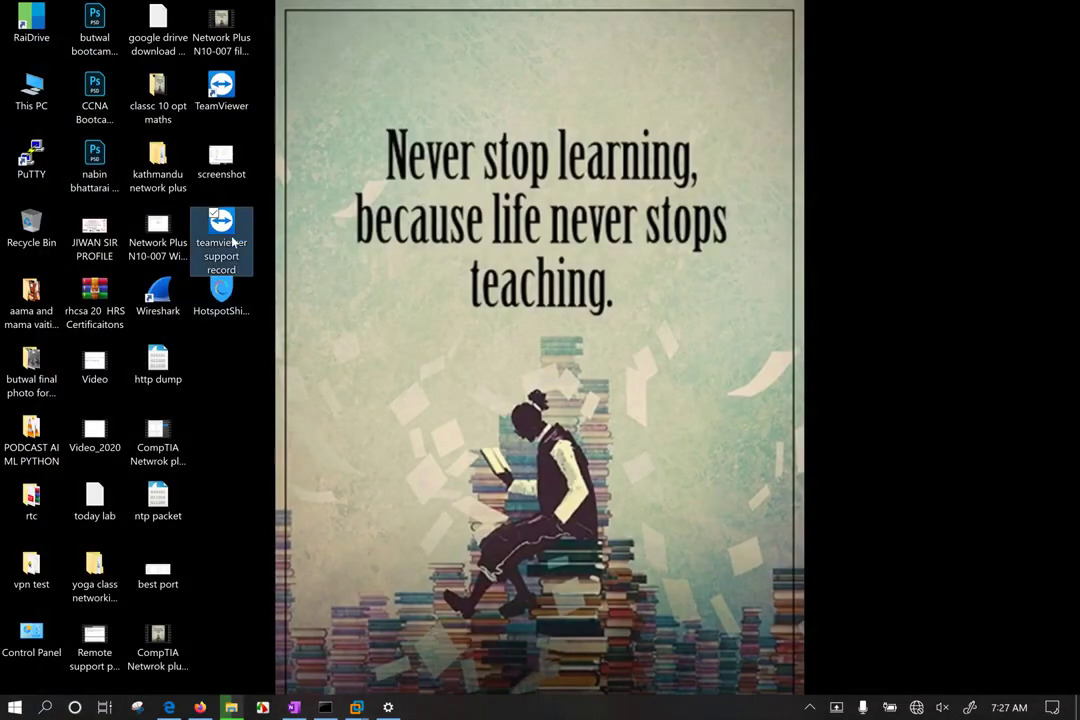
double_click(232, 242)
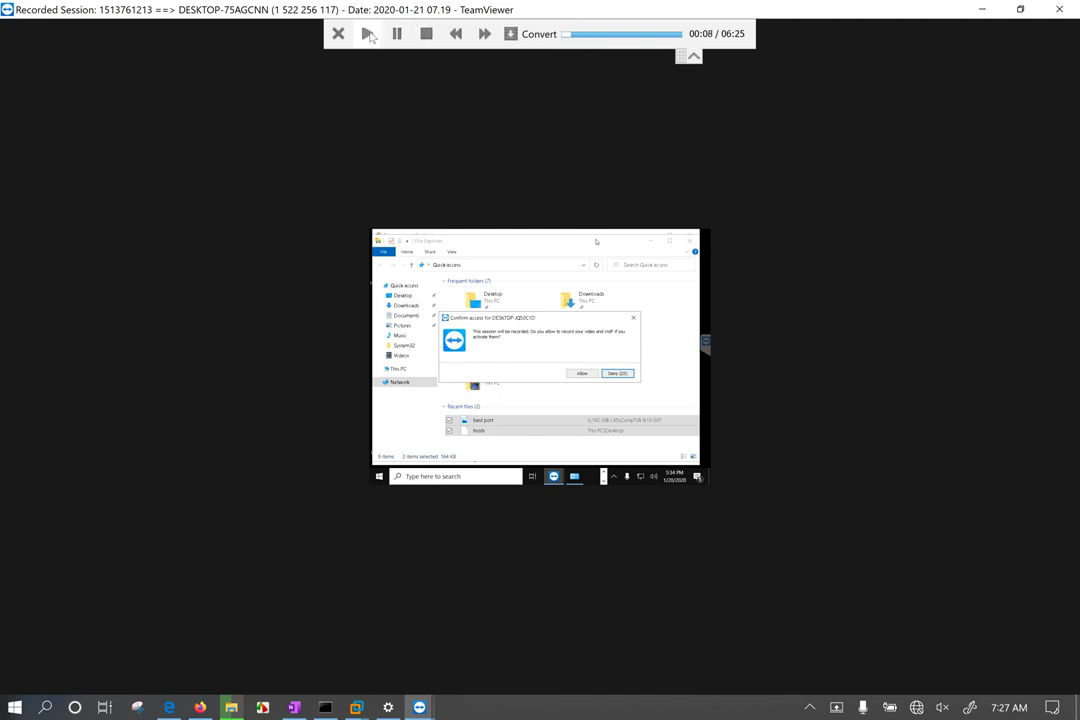
left_click(611, 34)
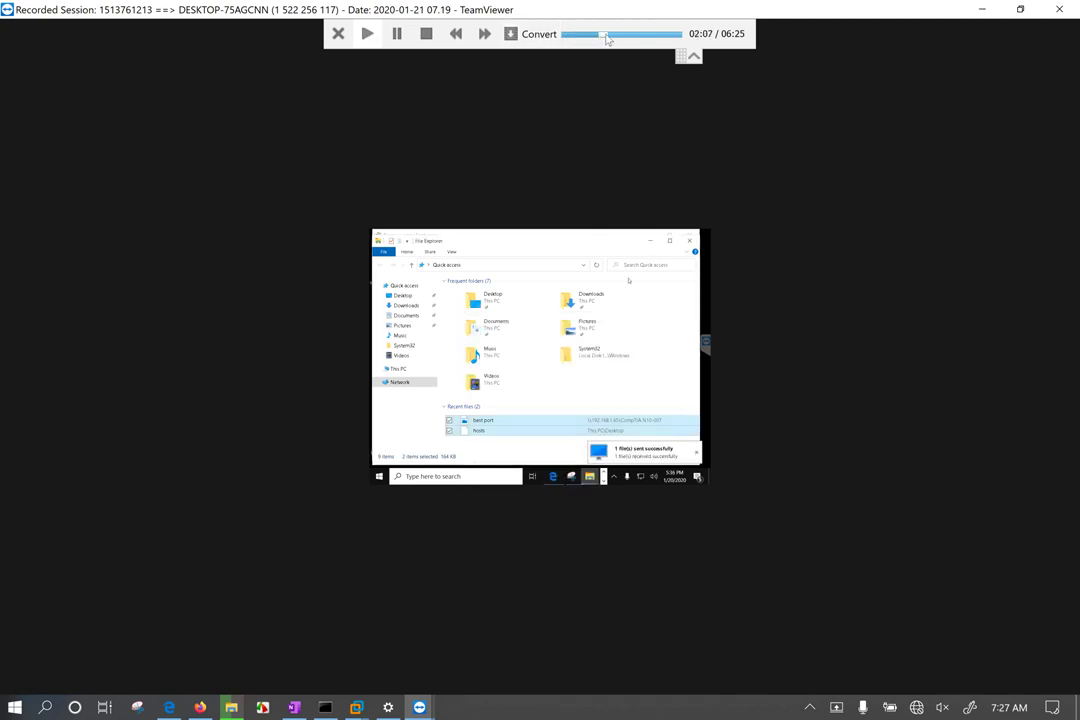
left_click_drag(613, 38, 681, 40)
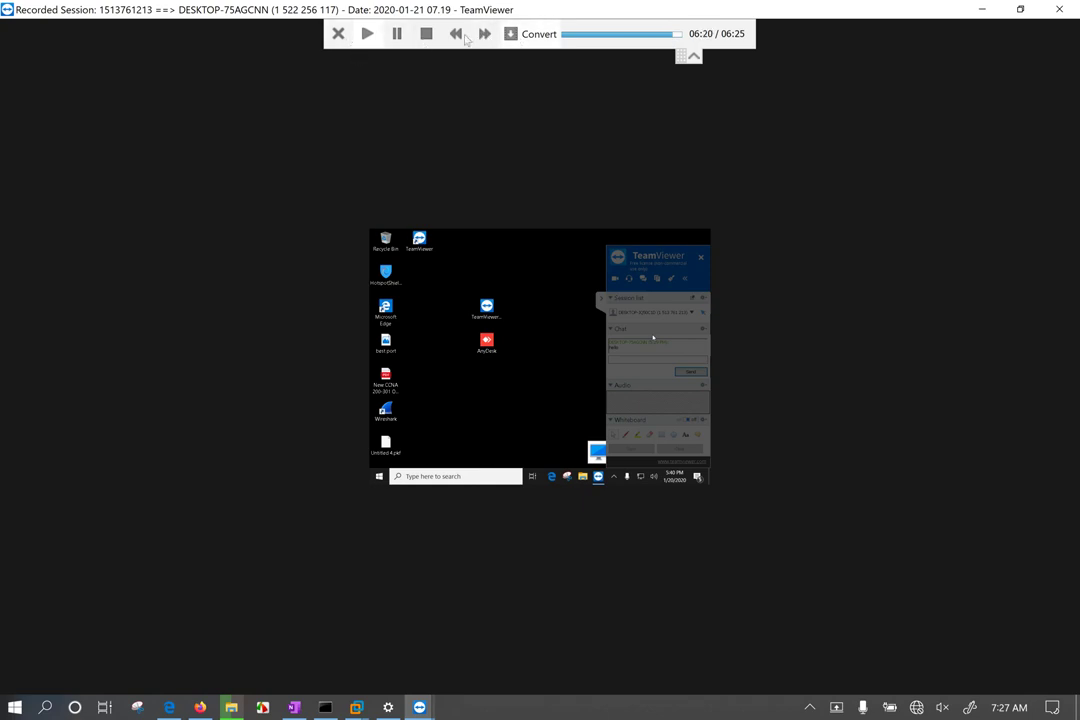
Step: Close the player and TeamViewer, then drag 'teamviewer support record' into the Recycle Bin
left_click(1072, 6)
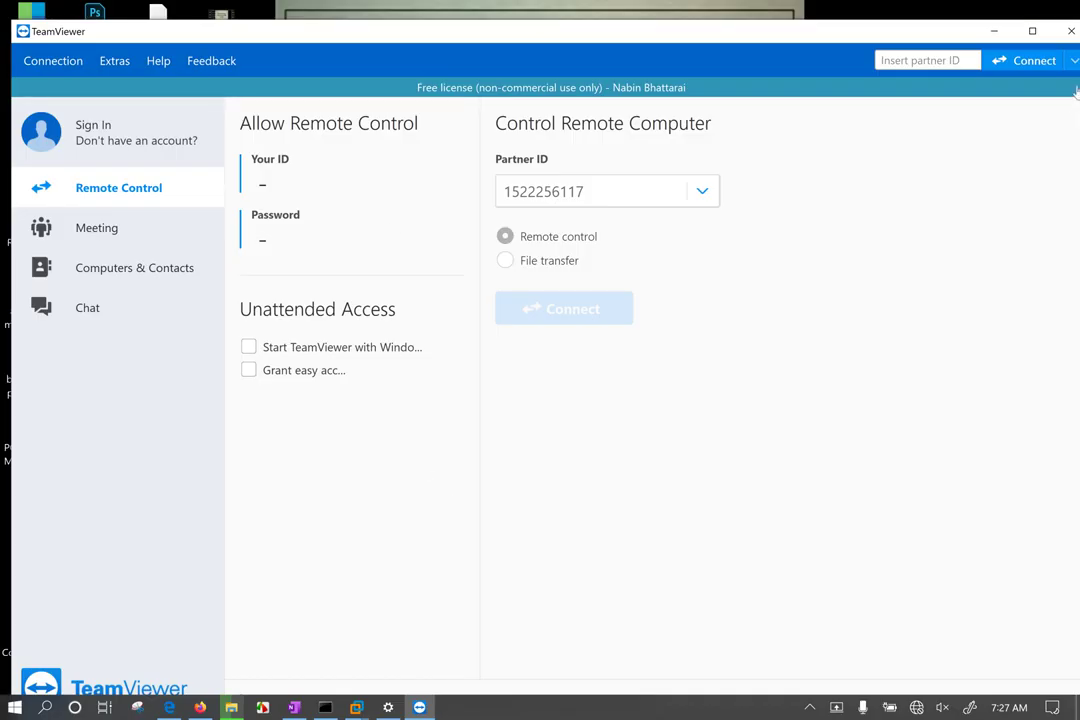
left_click(1072, 34)
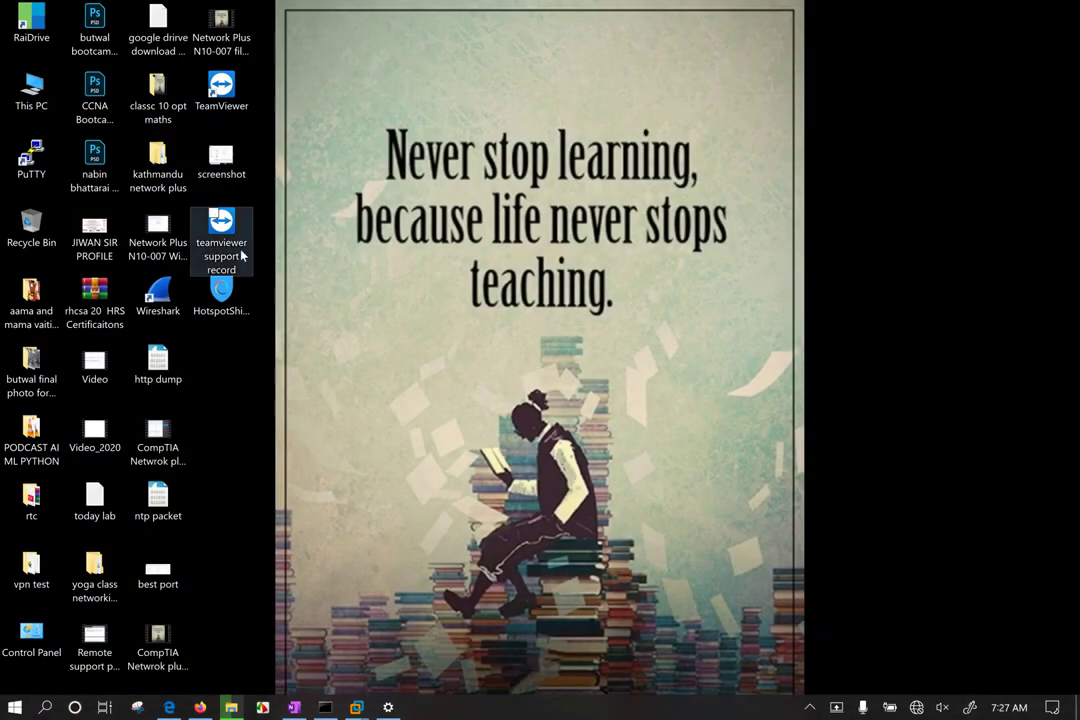
left_click_drag(229, 237, 36, 236)
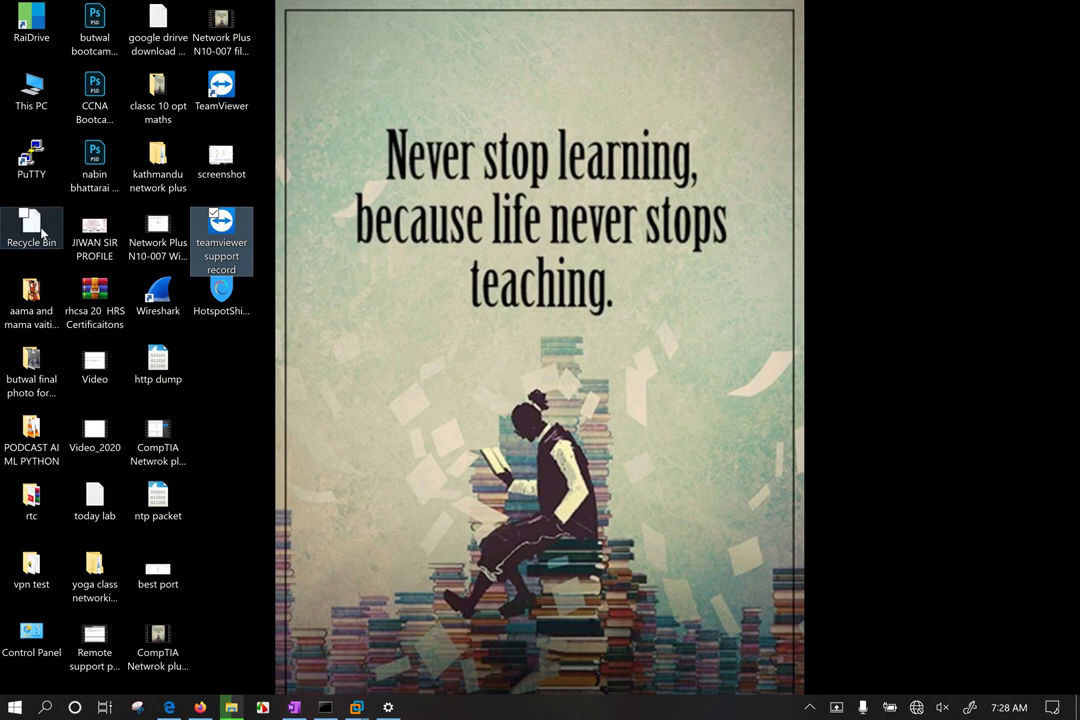
left_click_drag(405, 108, 489, 314)
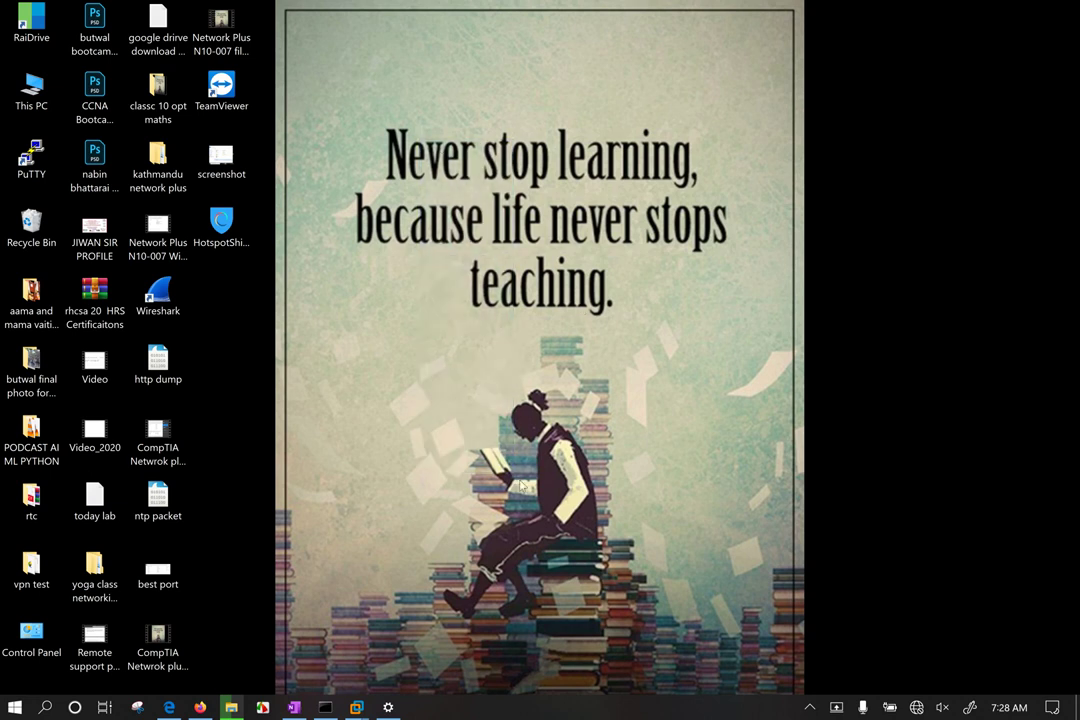
left_click(389, 707)
left_click(1058, 12)
mouse_move(356, 707)
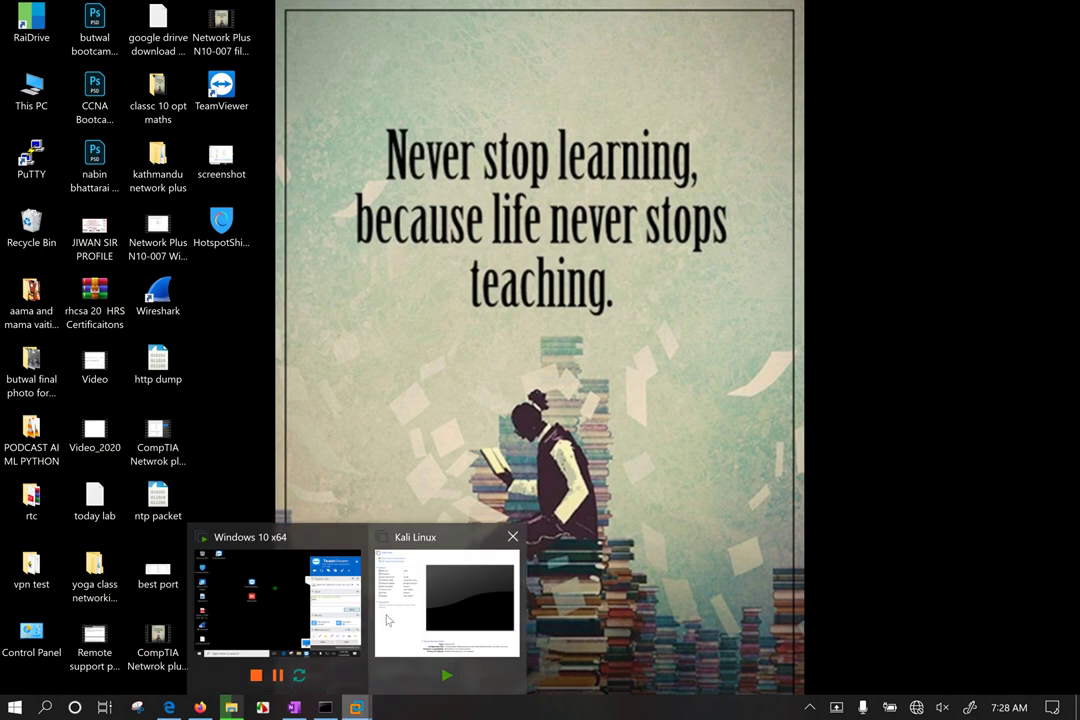
left_click(287, 586)
left_click(645, 384)
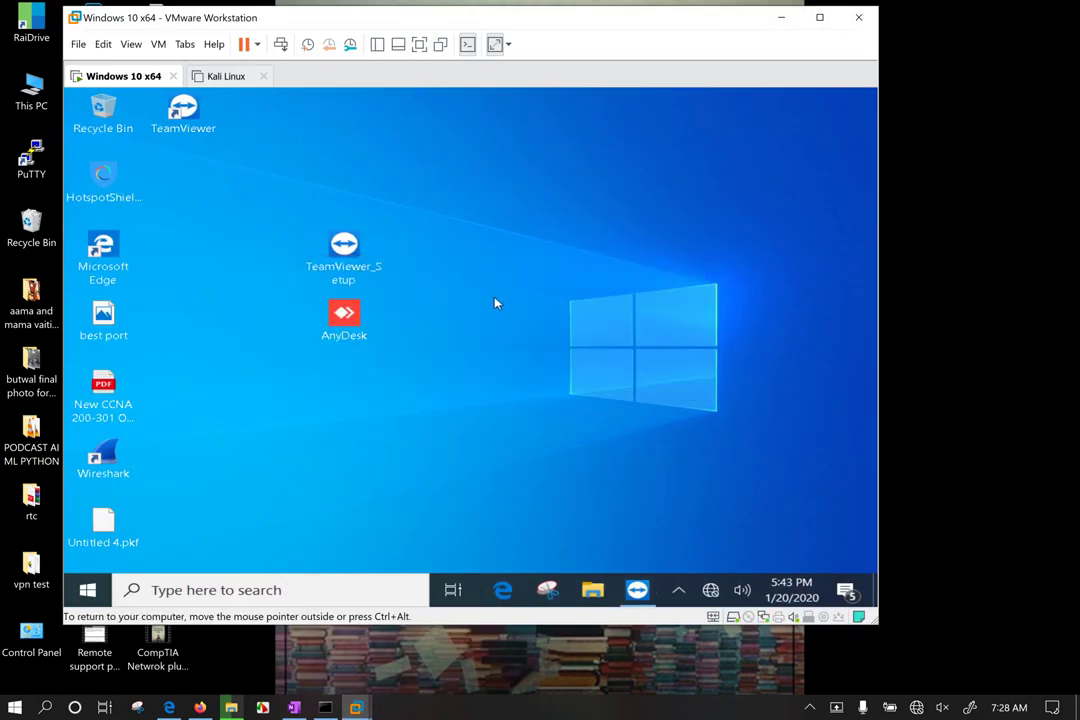
left_click_drag(545, 24, 652, 78)
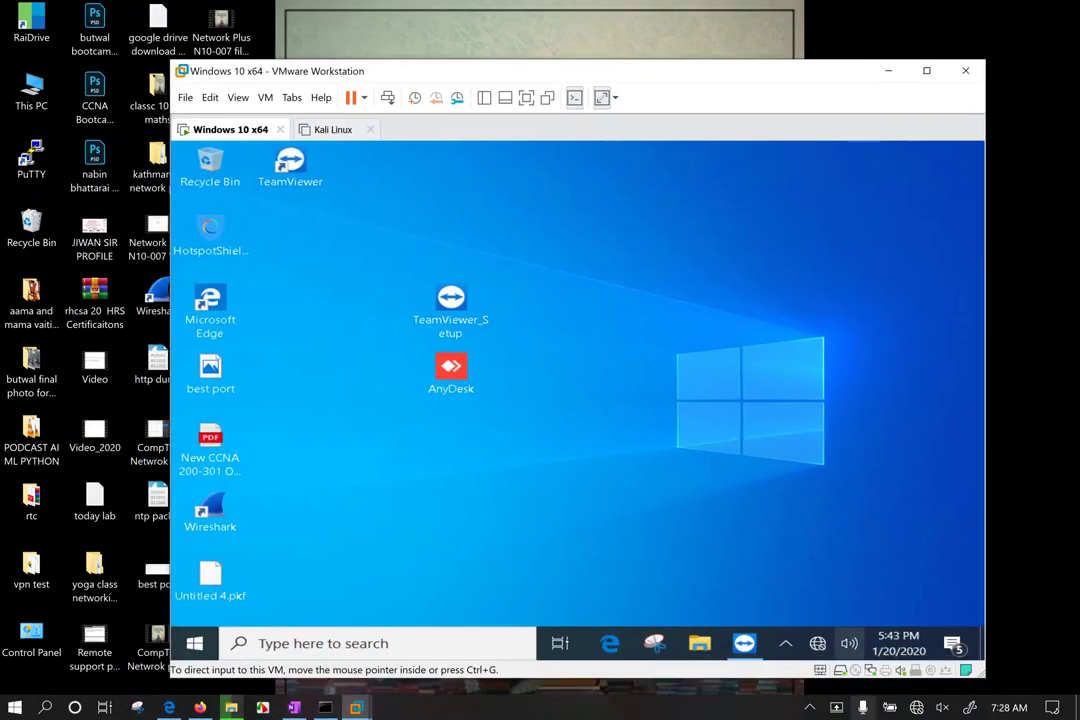
left_click(916, 707)
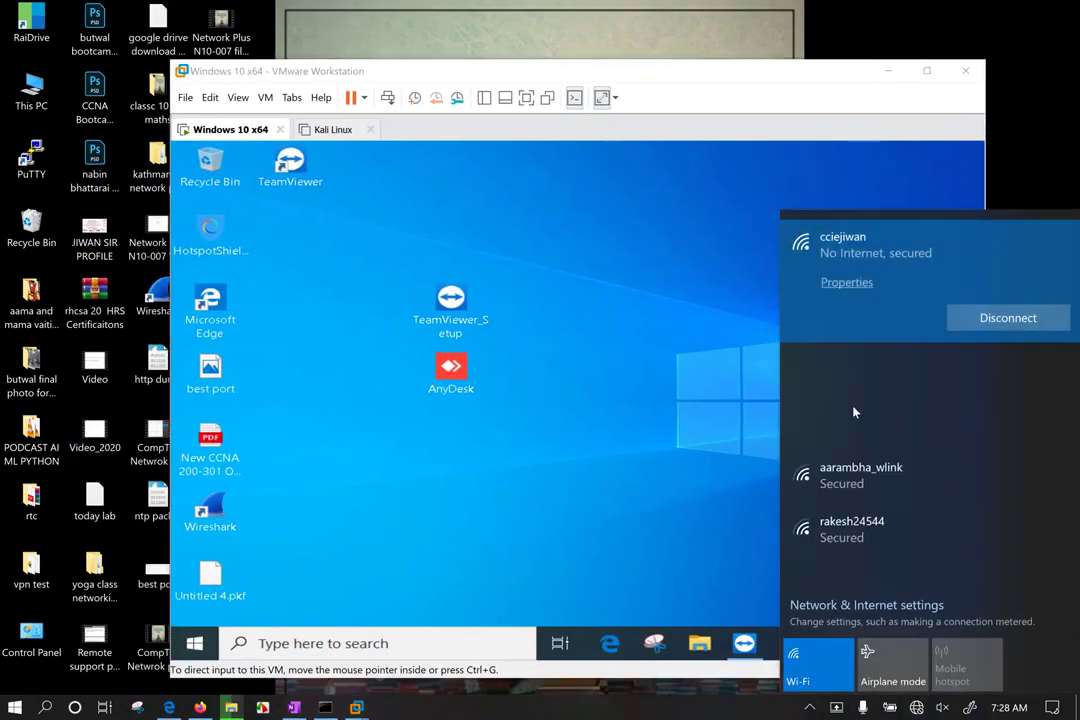
left_click(895, 377)
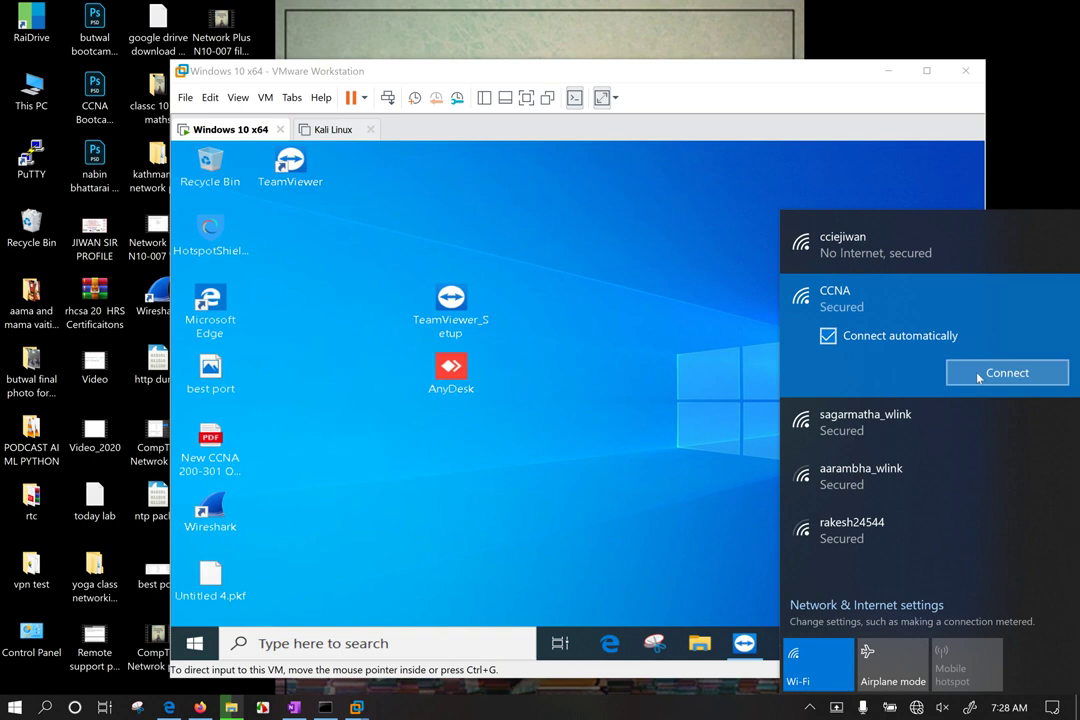
left_click(920, 374)
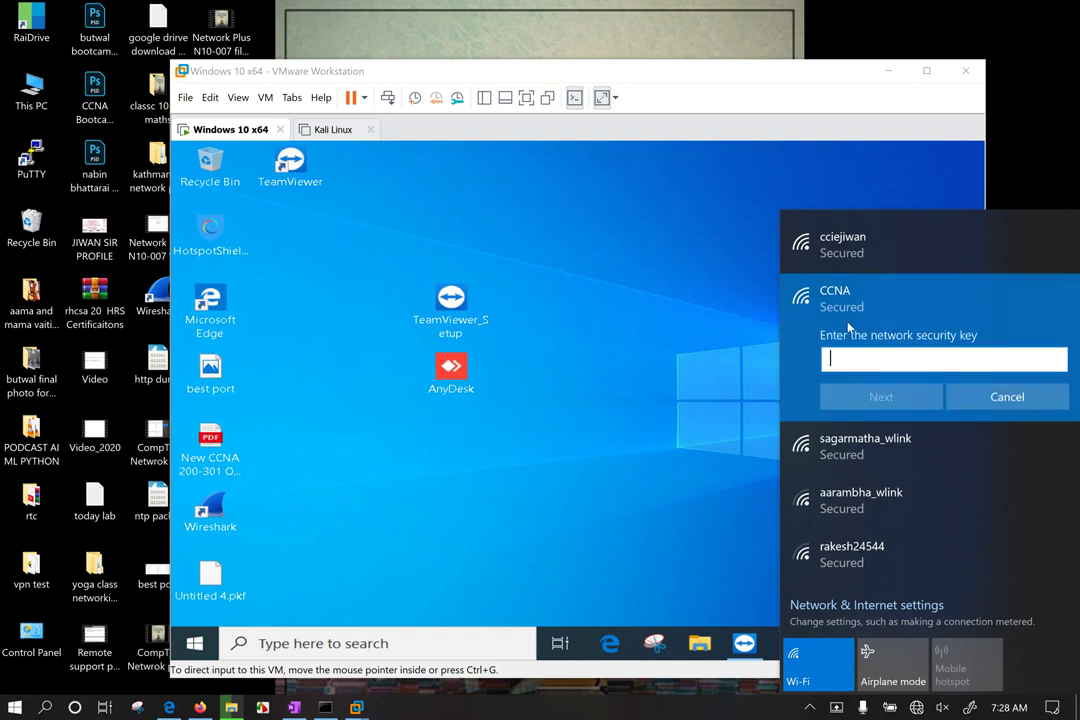
type("**********")
key("Return")
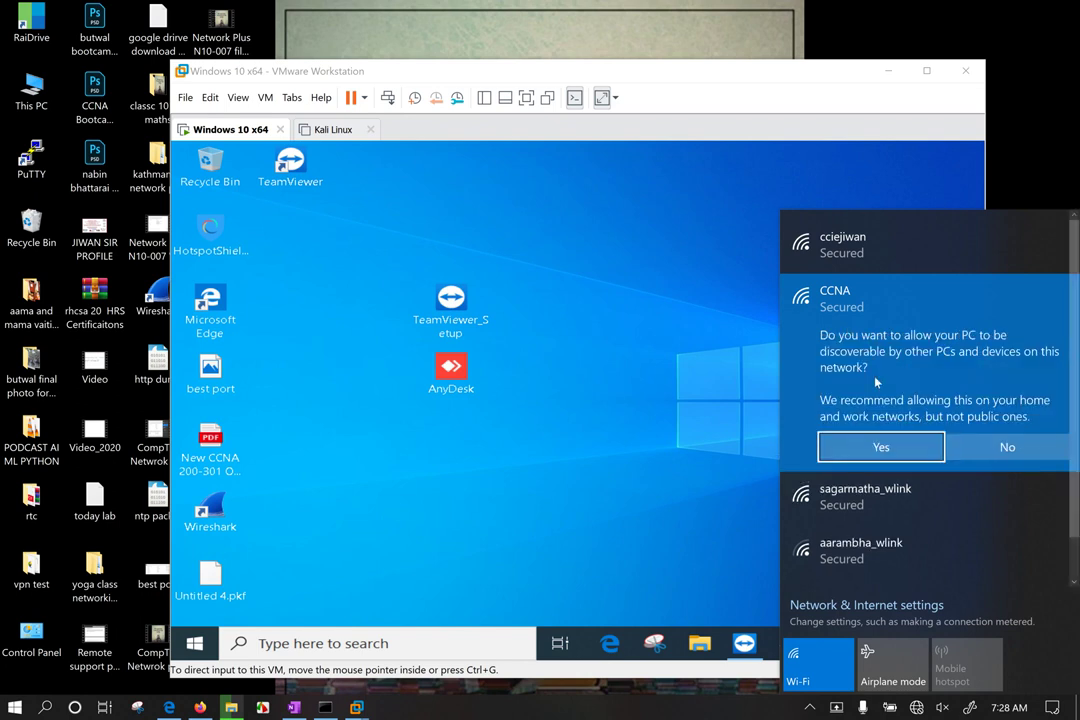
left_click(883, 447)
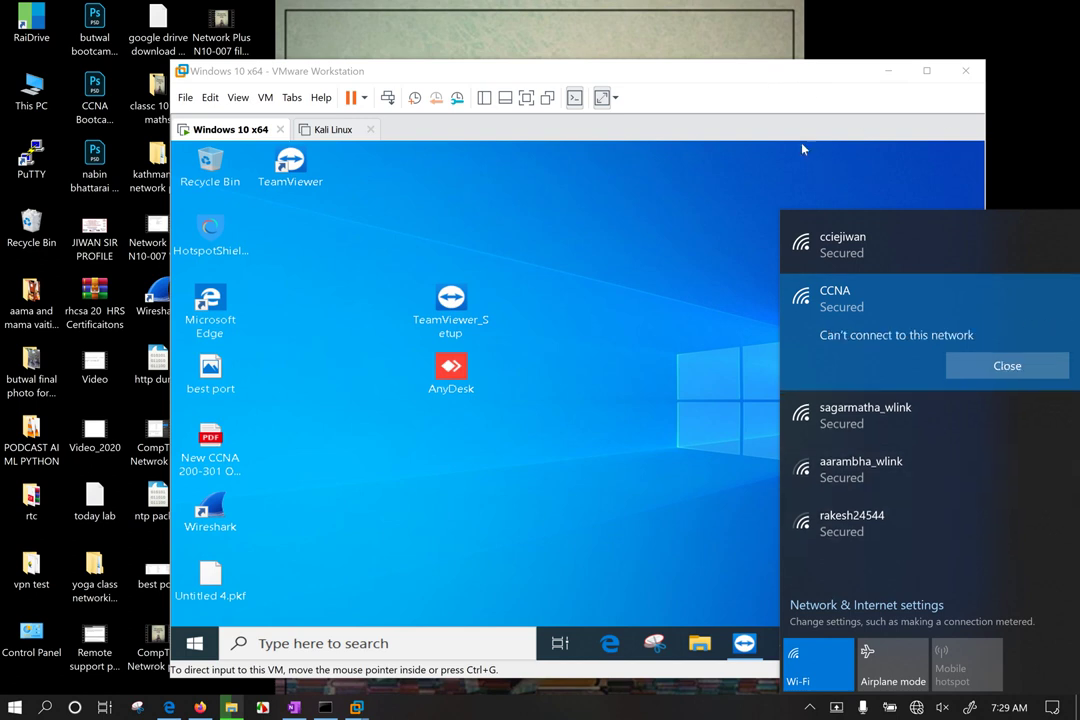
left_click(1005, 365)
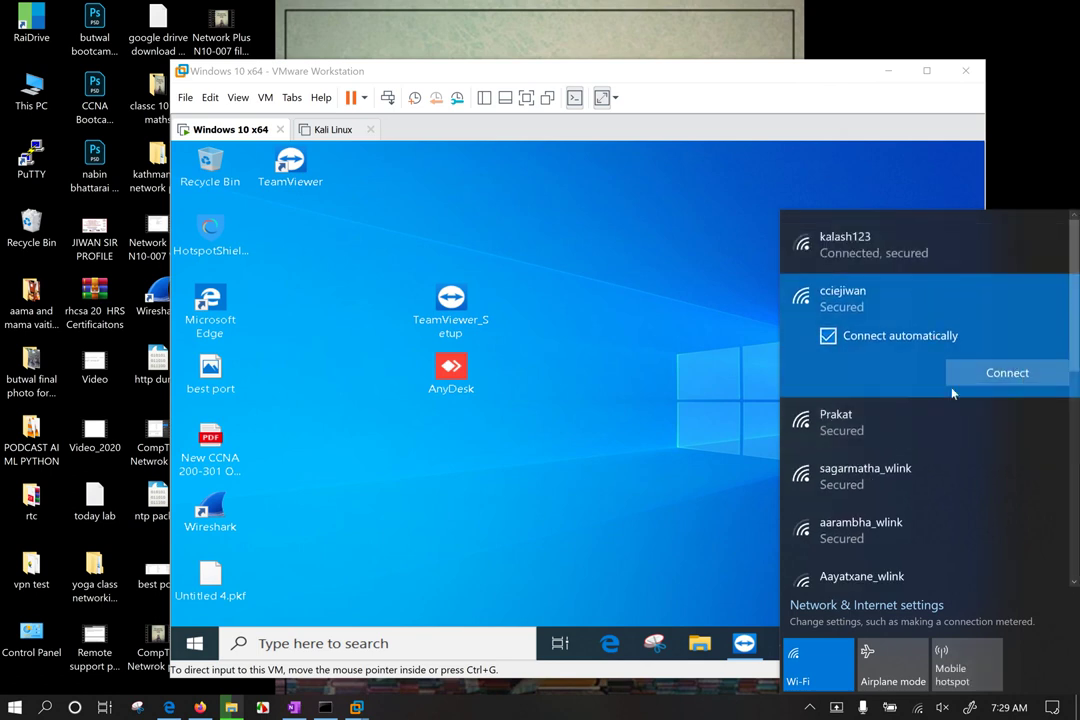
left_click(818, 89)
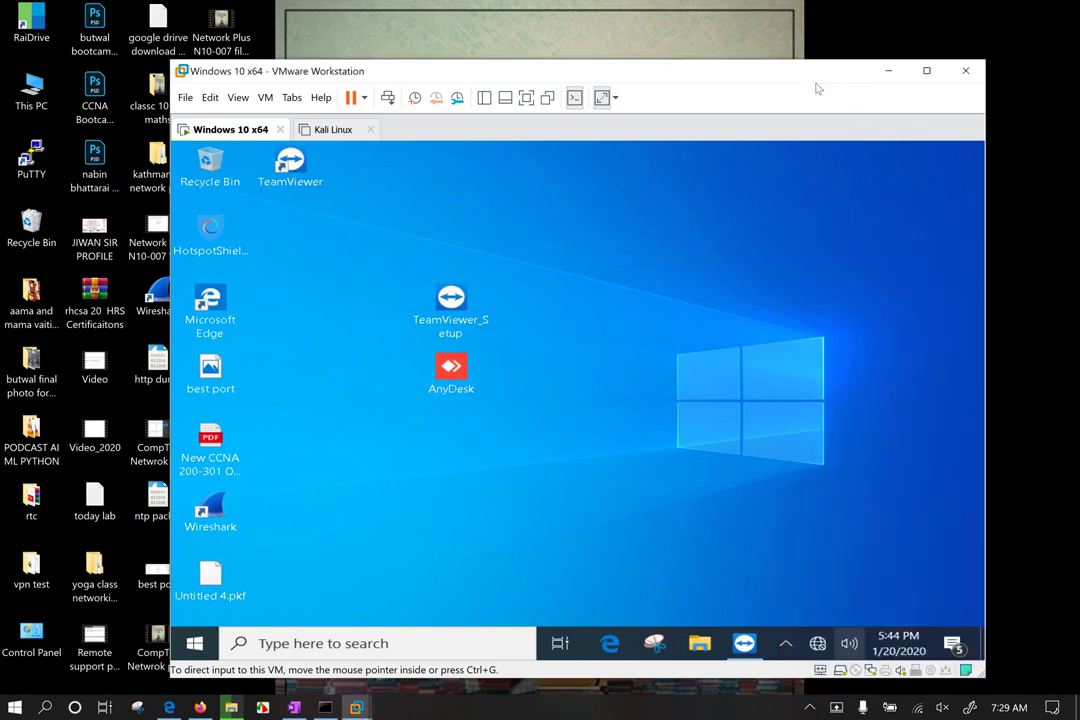
left_click_drag(795, 80, 690, 48)
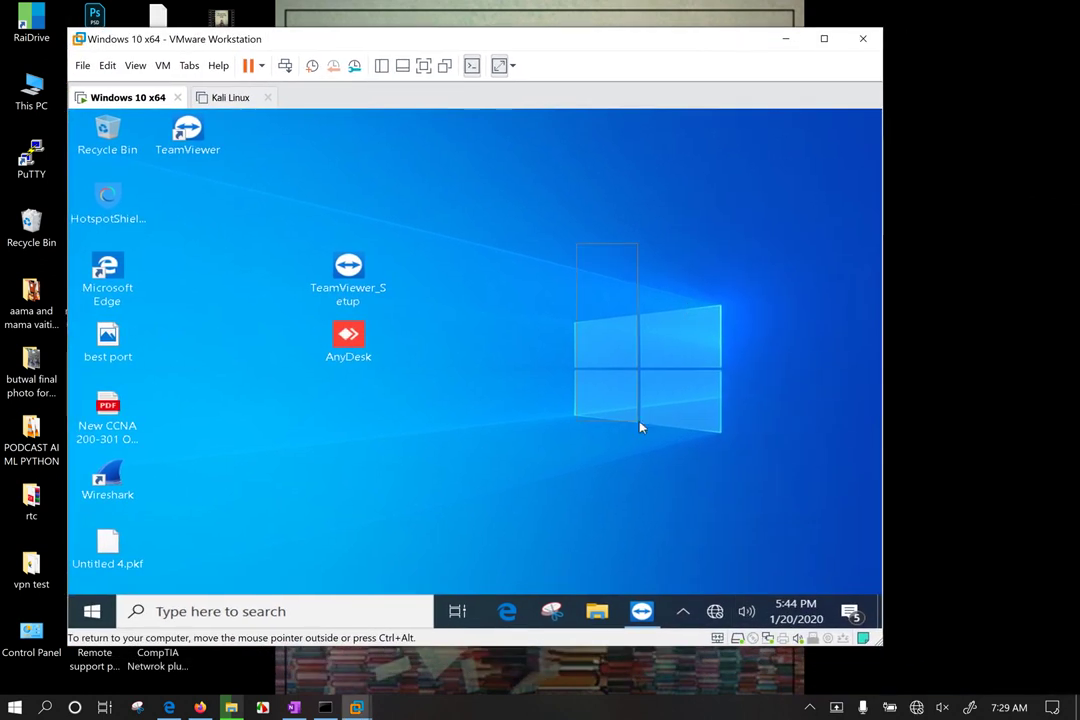
left_click_drag(415, 222, 366, 441)
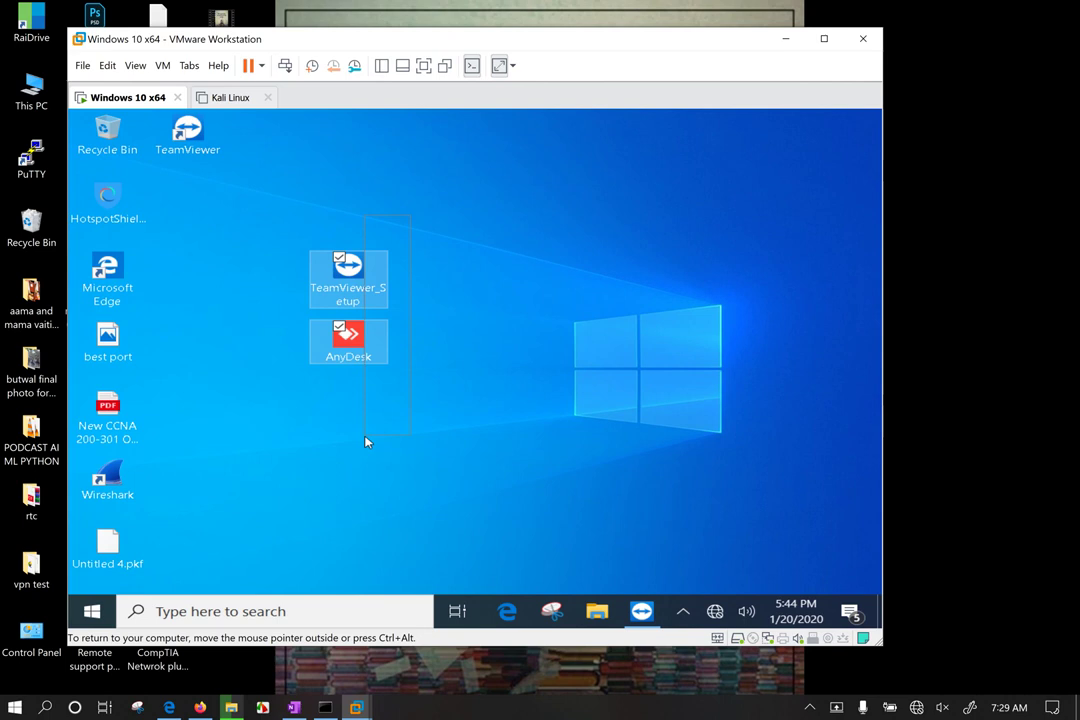
left_click(533, 278)
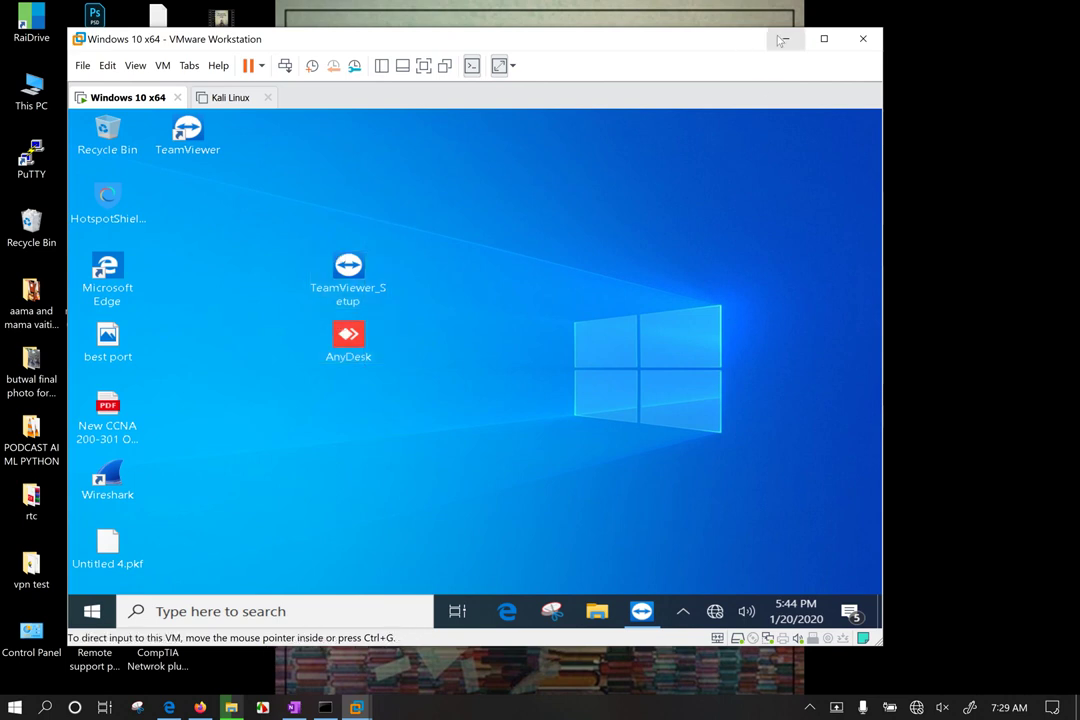
left_click(782, 40)
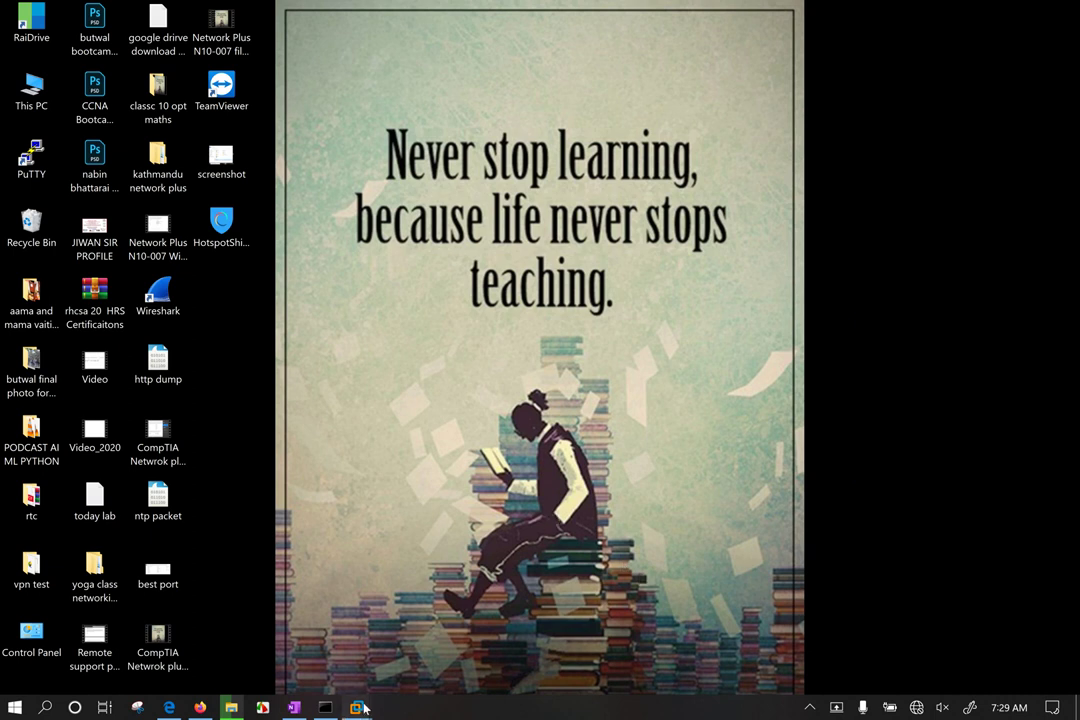
mouse_move(356, 707)
left_click(300, 605)
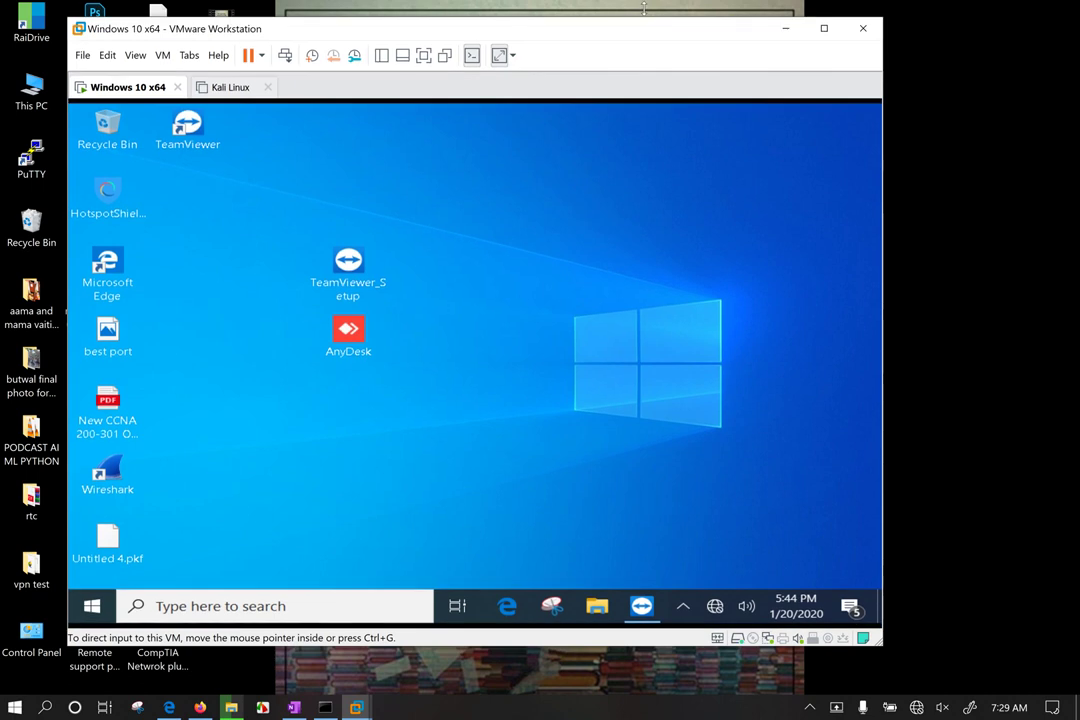
left_click_drag(641, 37, 757, 52)
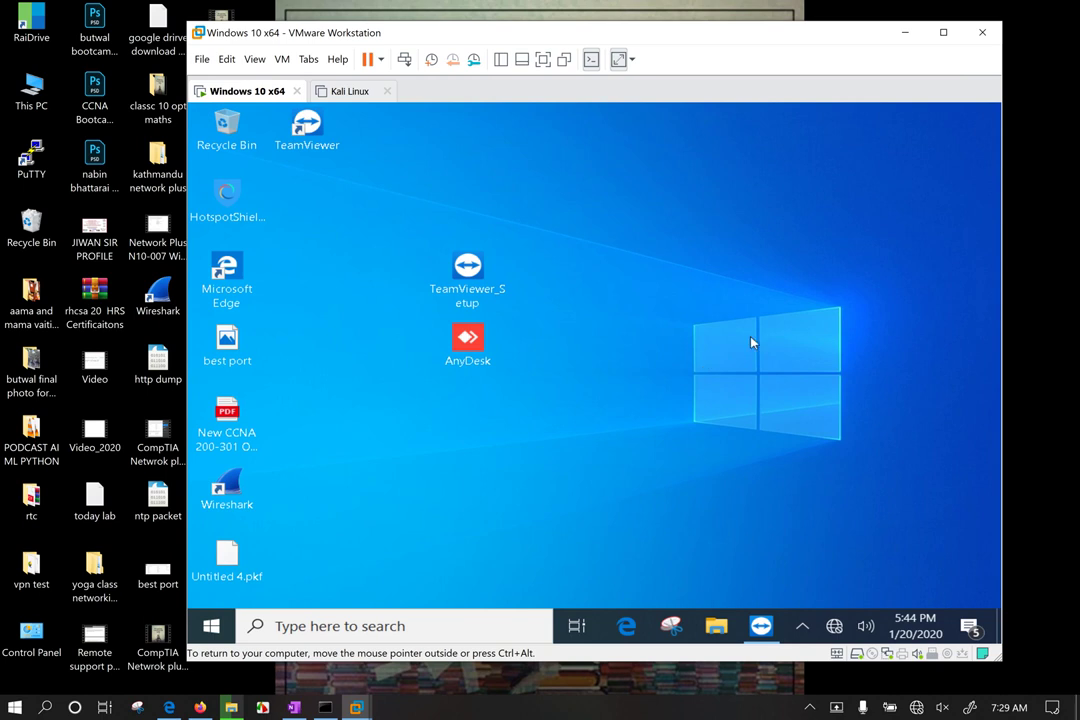
Step: Minimize the virtual machine window, then switch Wi-Fi off and back on from the network flyout
left_click(905, 32)
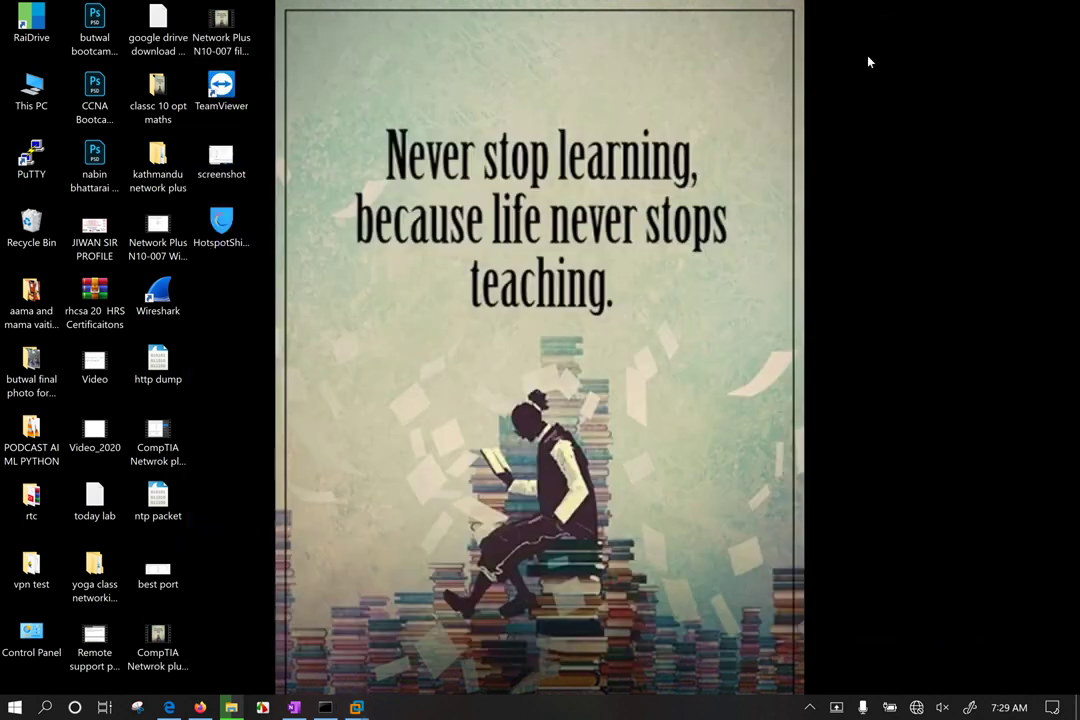
left_click_drag(323, 86, 986, 579)
left_click(916, 707)
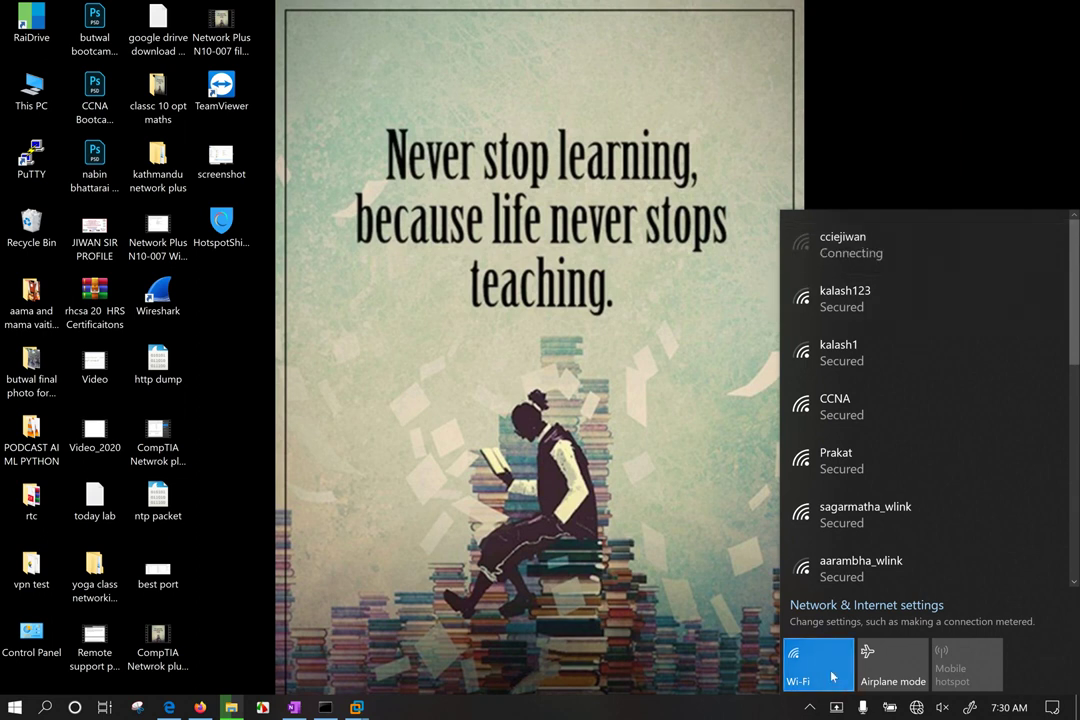
left_click(861, 147)
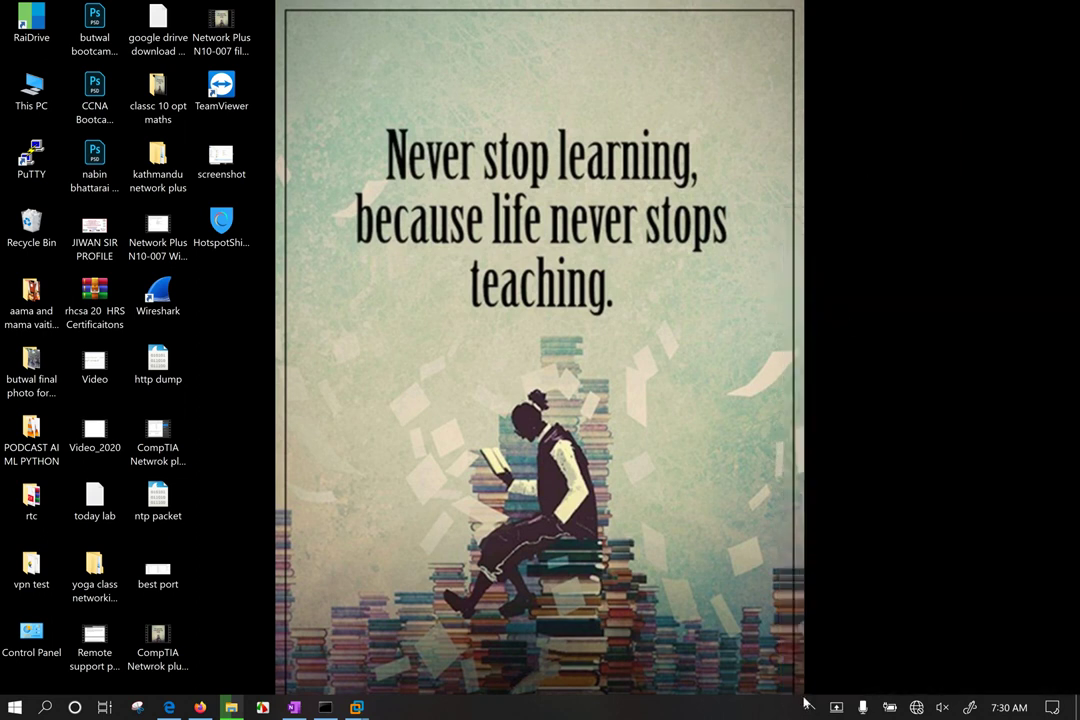
left_click(916, 707)
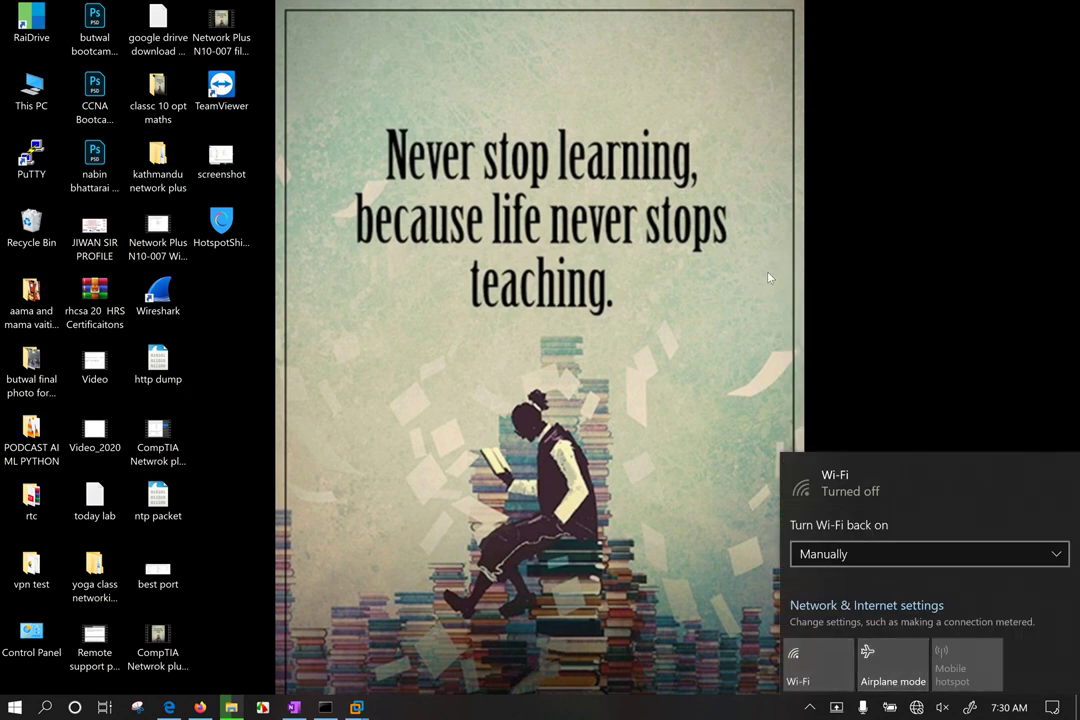
left_click(822, 663)
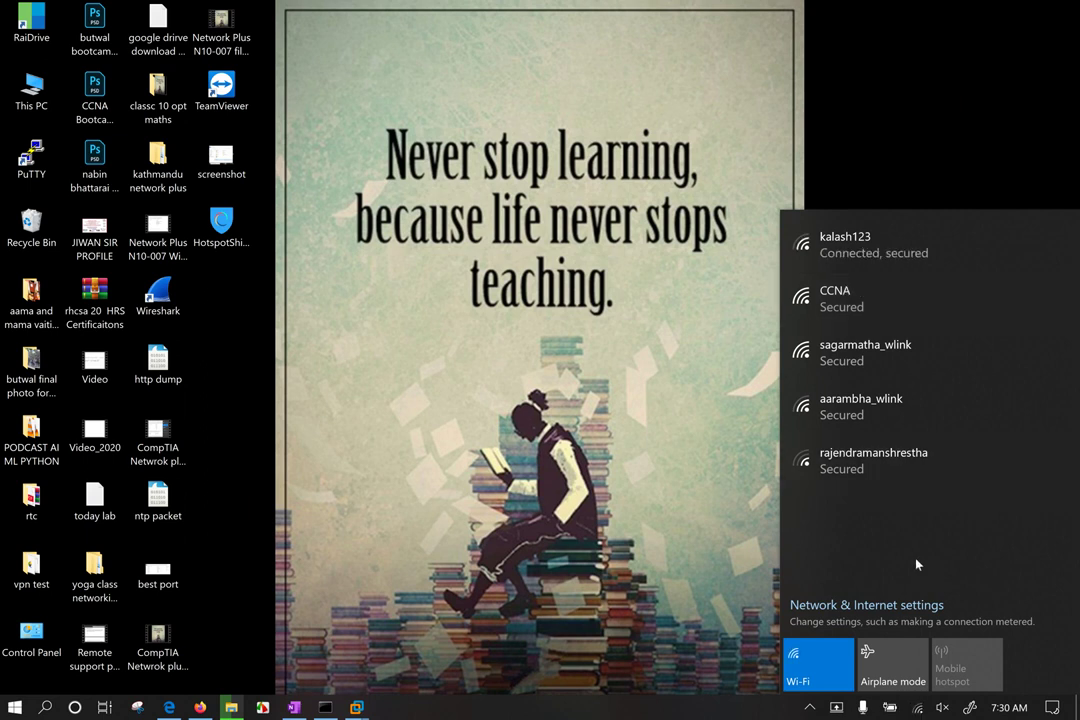
Step: Check the Wi-Fi network list to confirm the PC joined kalash123, then close it
left_click(916, 706)
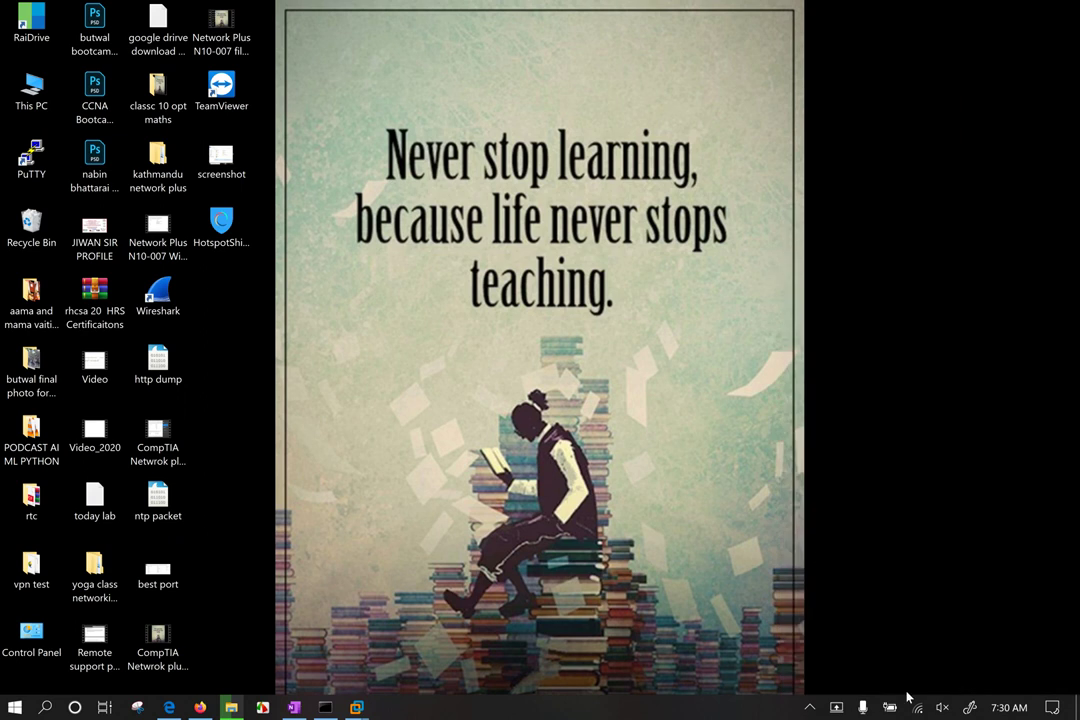
left_click(925, 710)
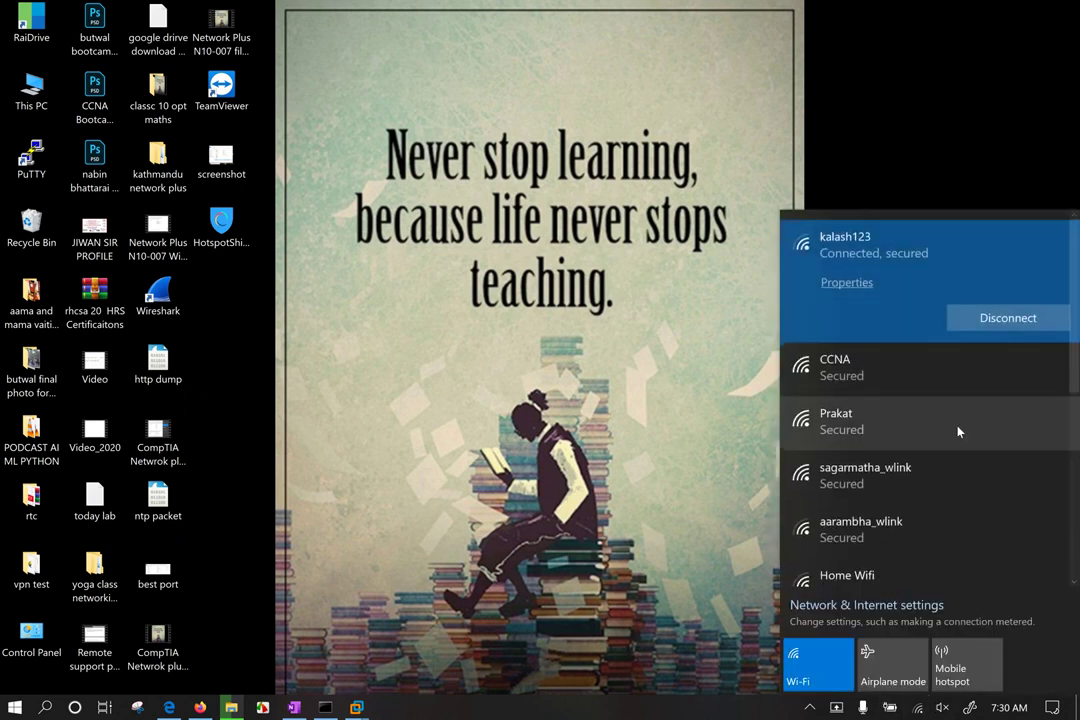
scroll(955, 467, "down", 5)
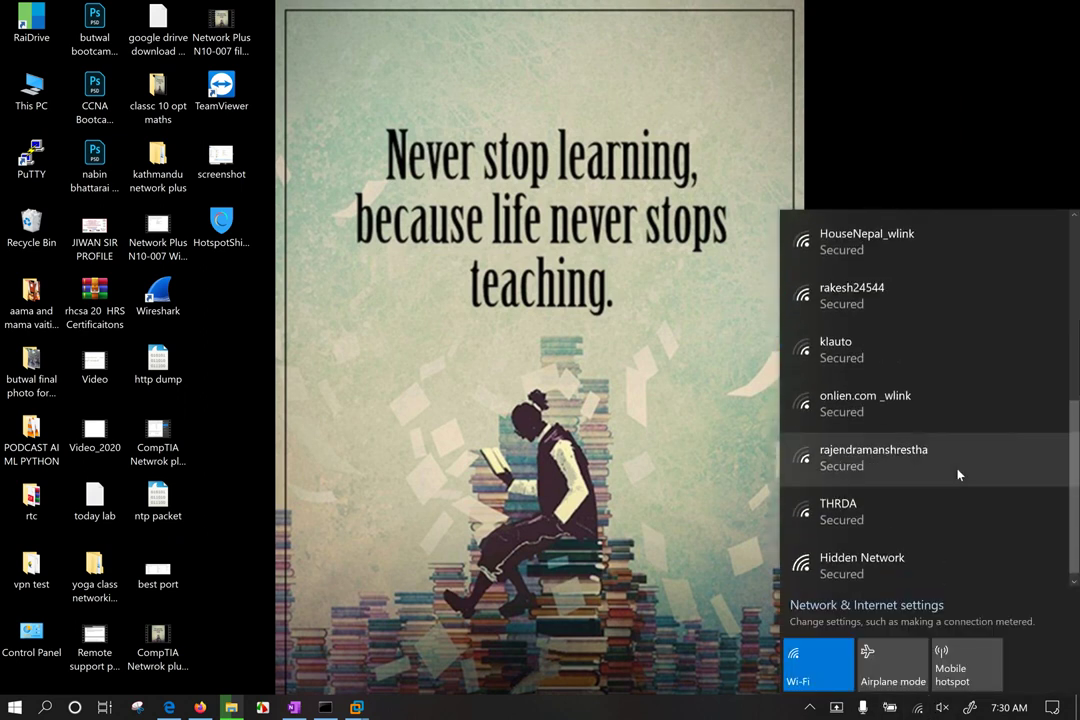
scroll(958, 474, "up", 5)
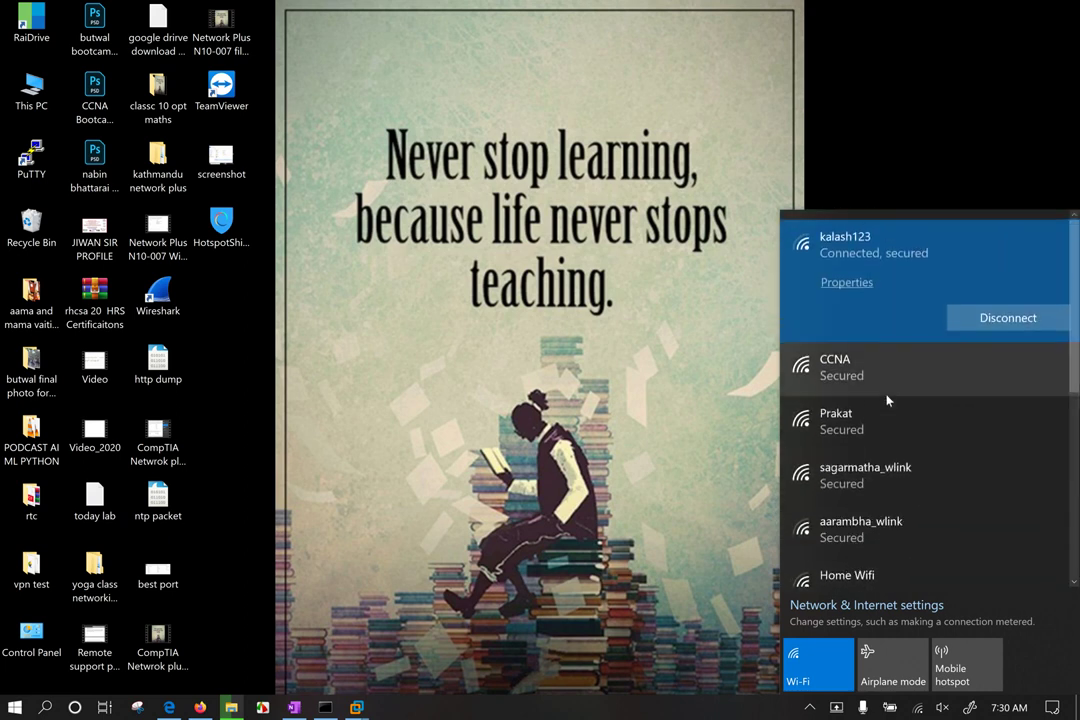
left_click(918, 708)
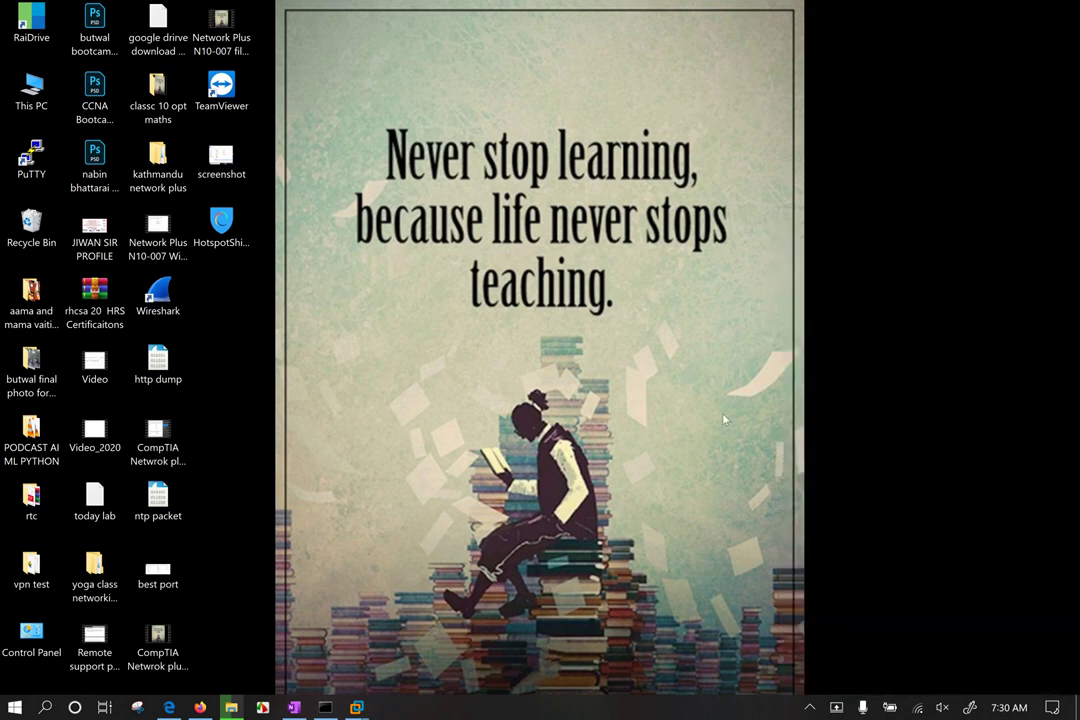
Step: Review the available Wi-Fi networks in the network flyout, scrolling through the list twice
left_click(919, 709)
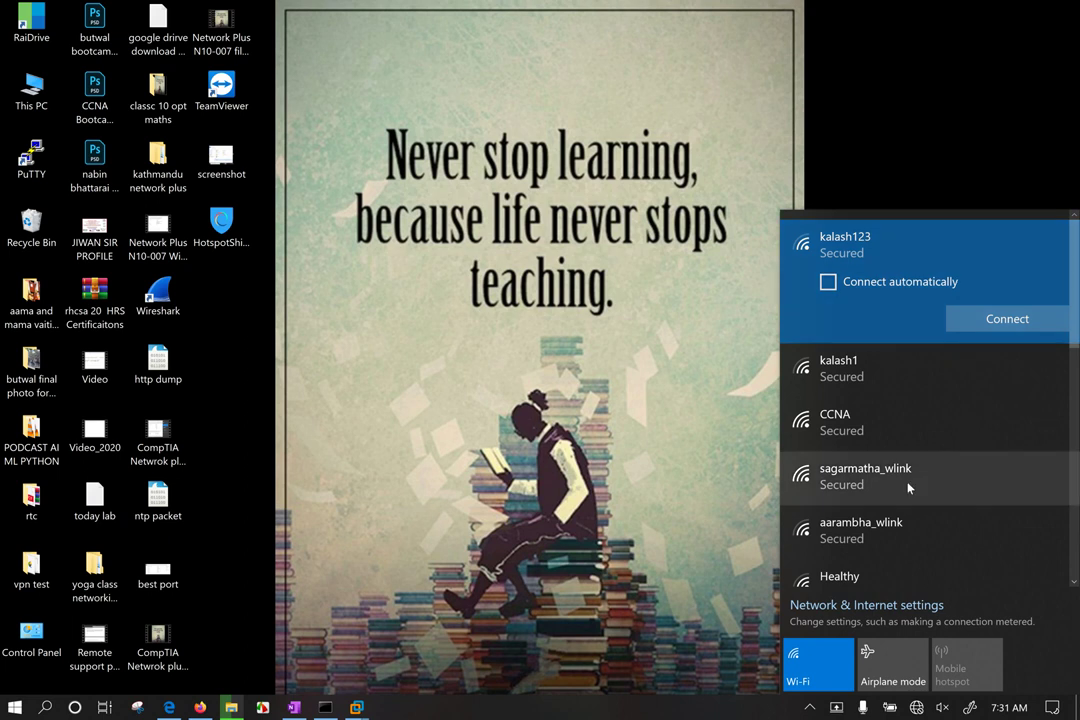
scroll(908, 485, "down", 3)
scroll(910, 485, "down", 5)
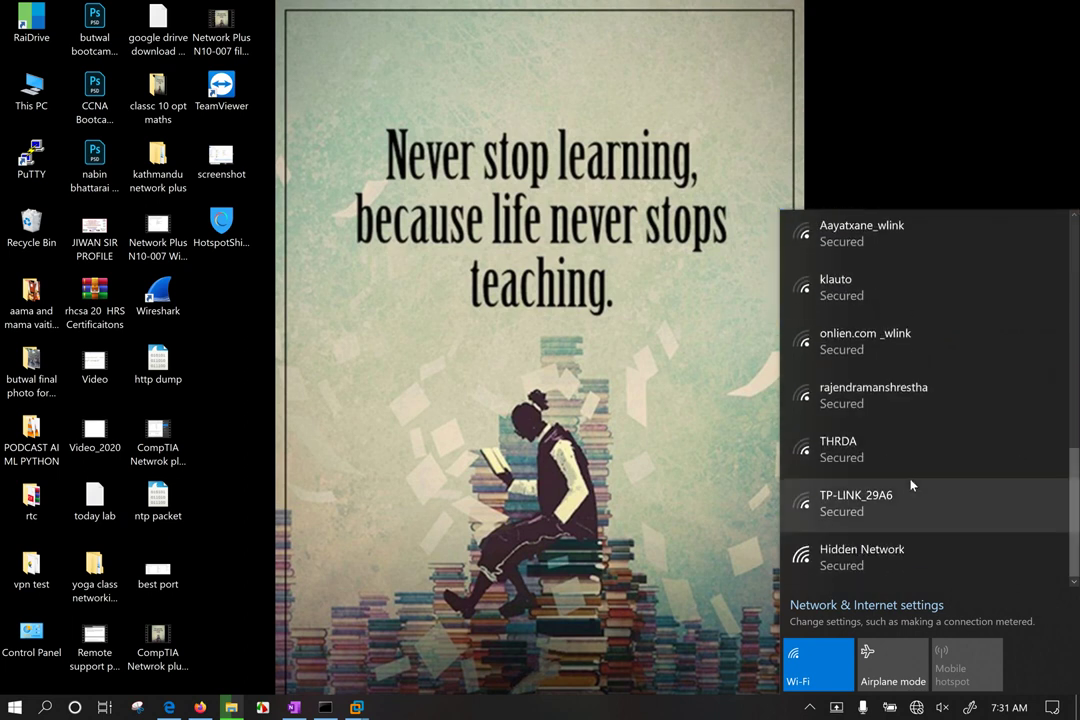
scroll(910, 485, "up", 8)
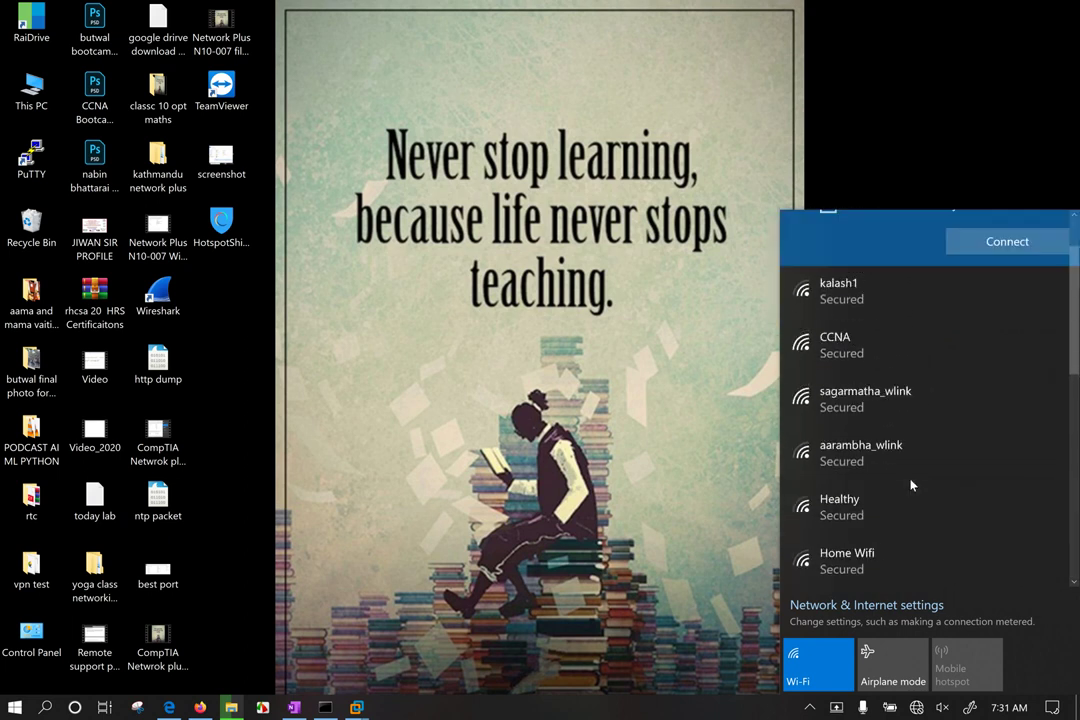
left_click(474, 270)
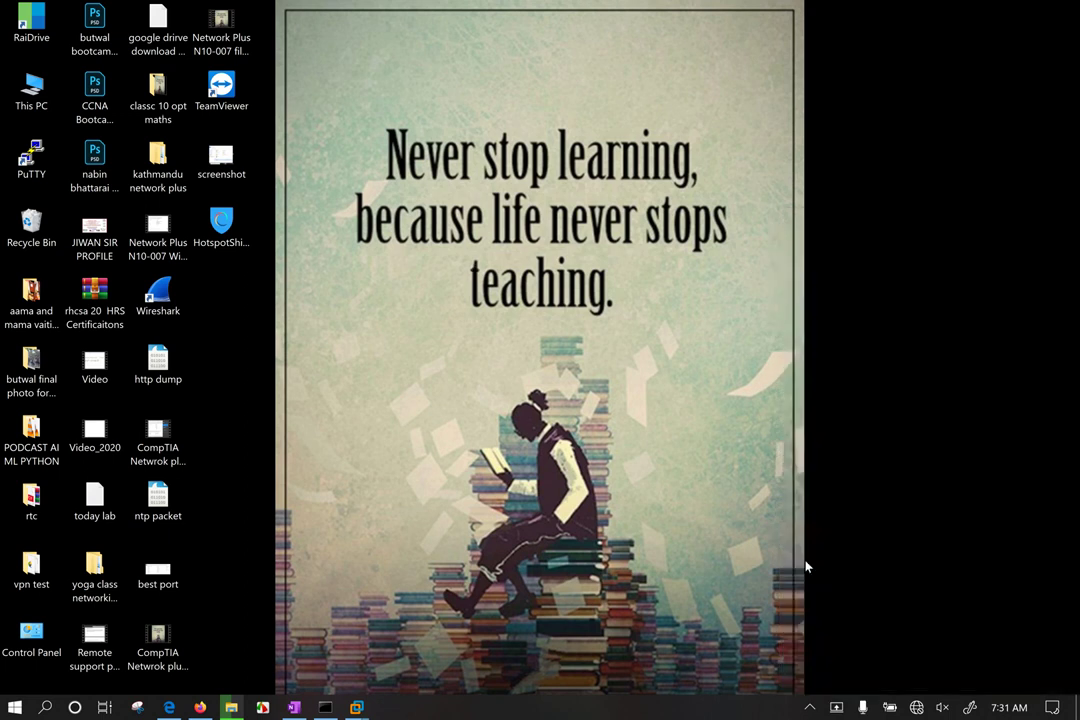
left_click(916, 707)
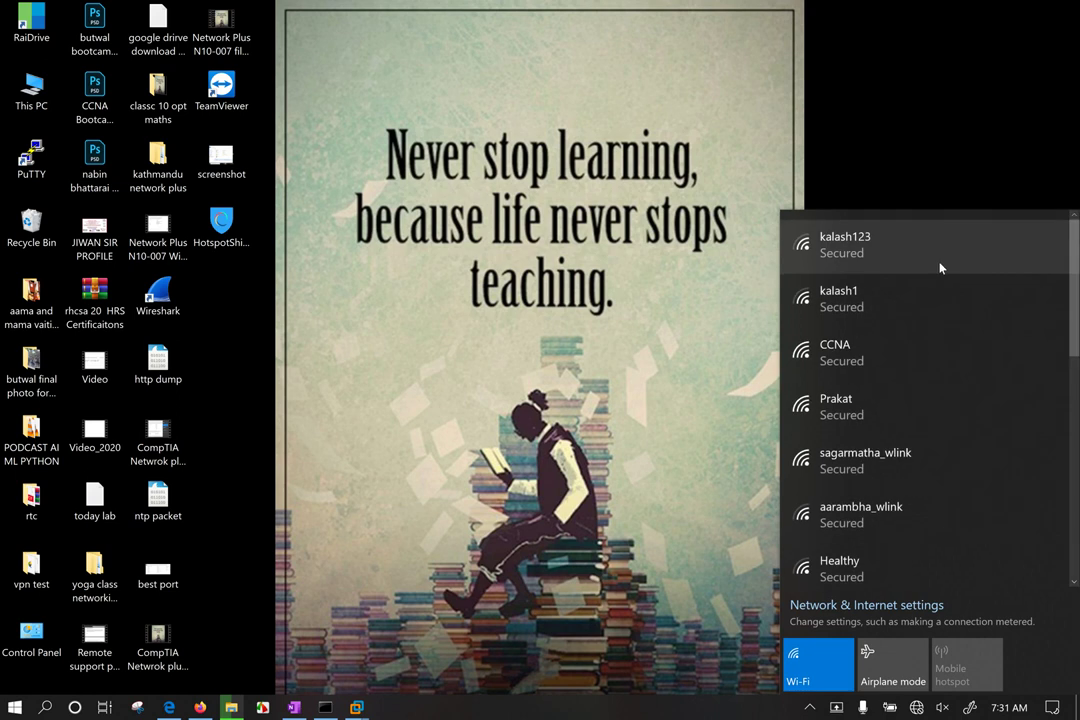
scroll(873, 420, "down", 3)
scroll(873, 441, "down", 2)
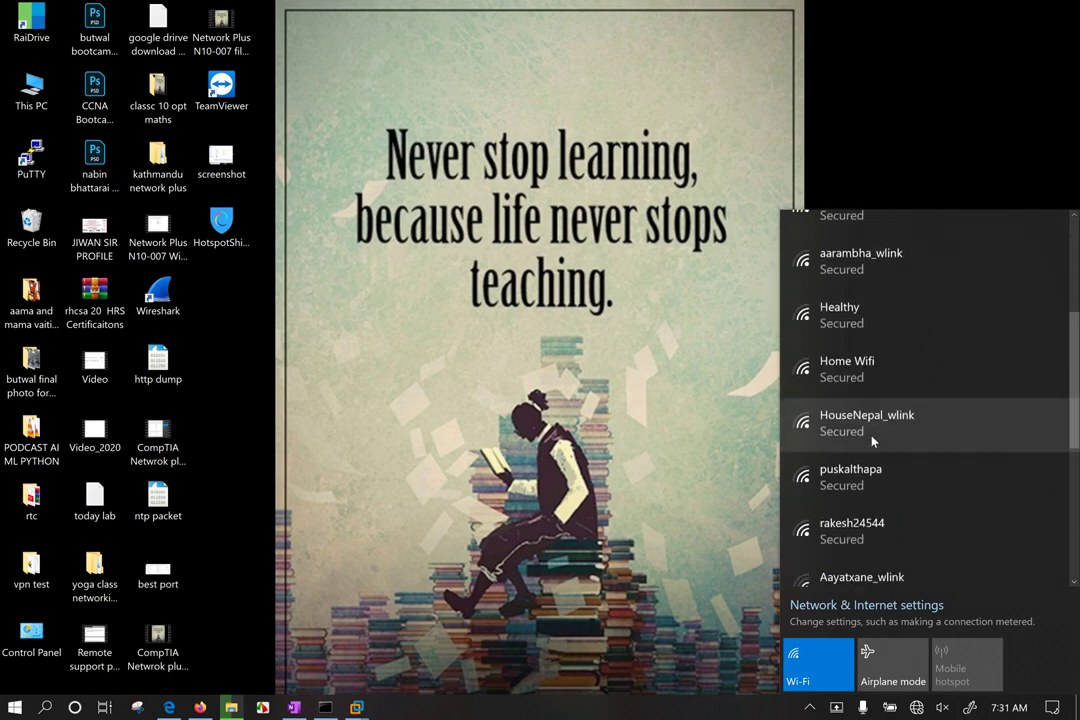
scroll(880, 375, "down", 4)
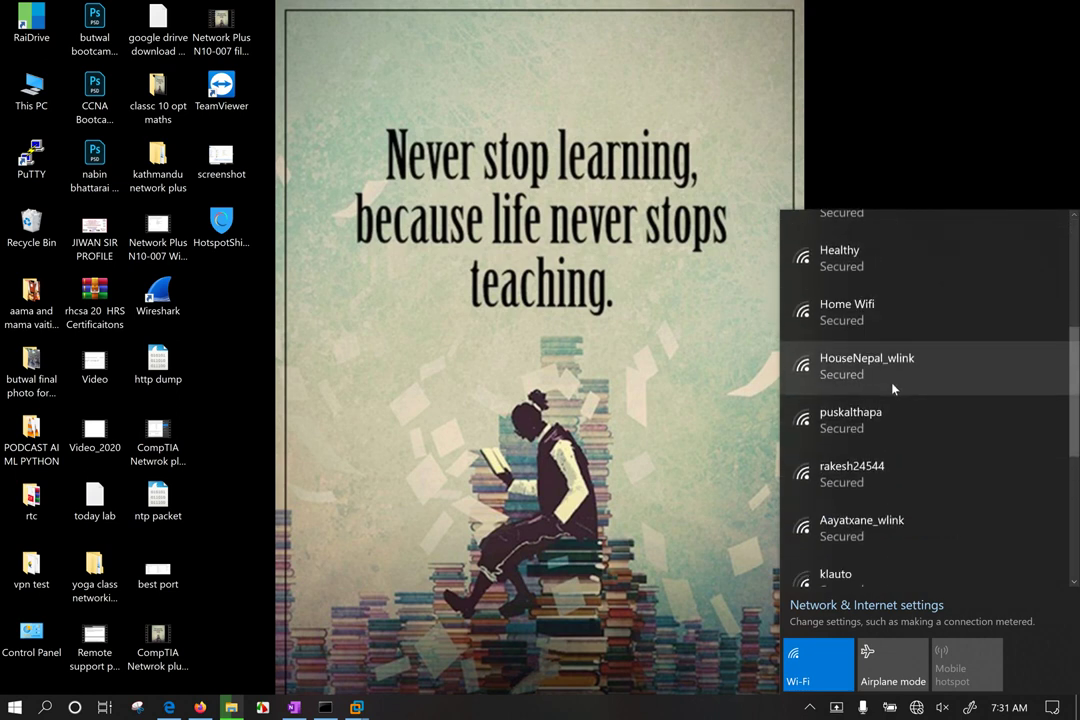
scroll(897, 565, "up", 10)
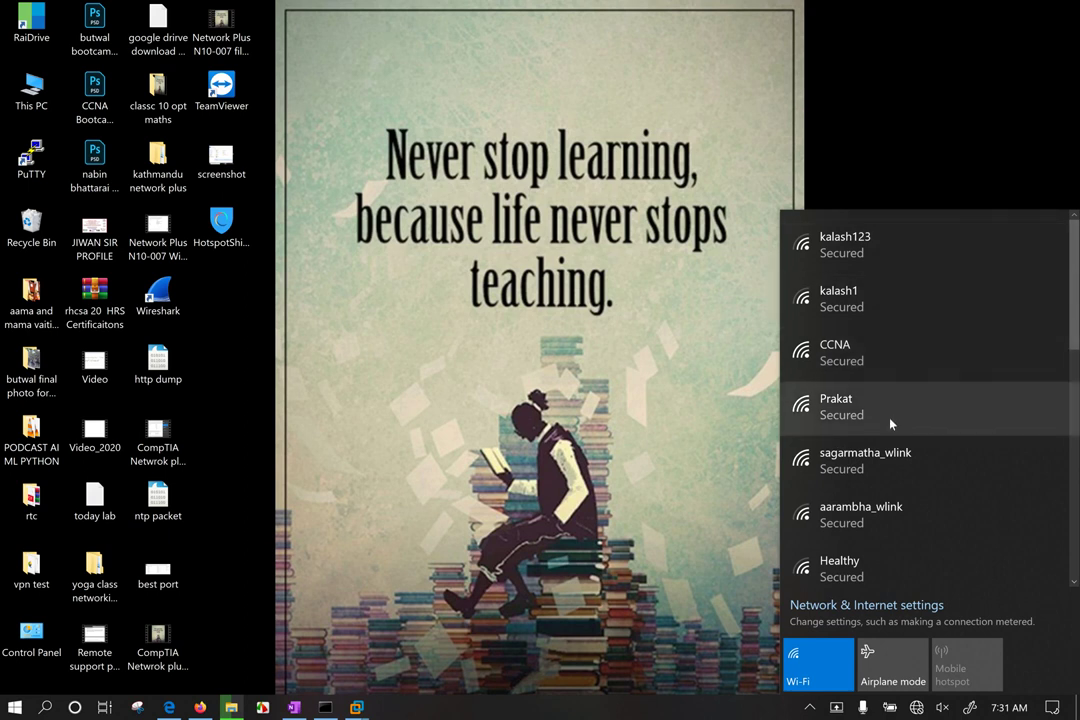
scroll(892, 420, "down", 3)
scroll(890, 425, "down", 5)
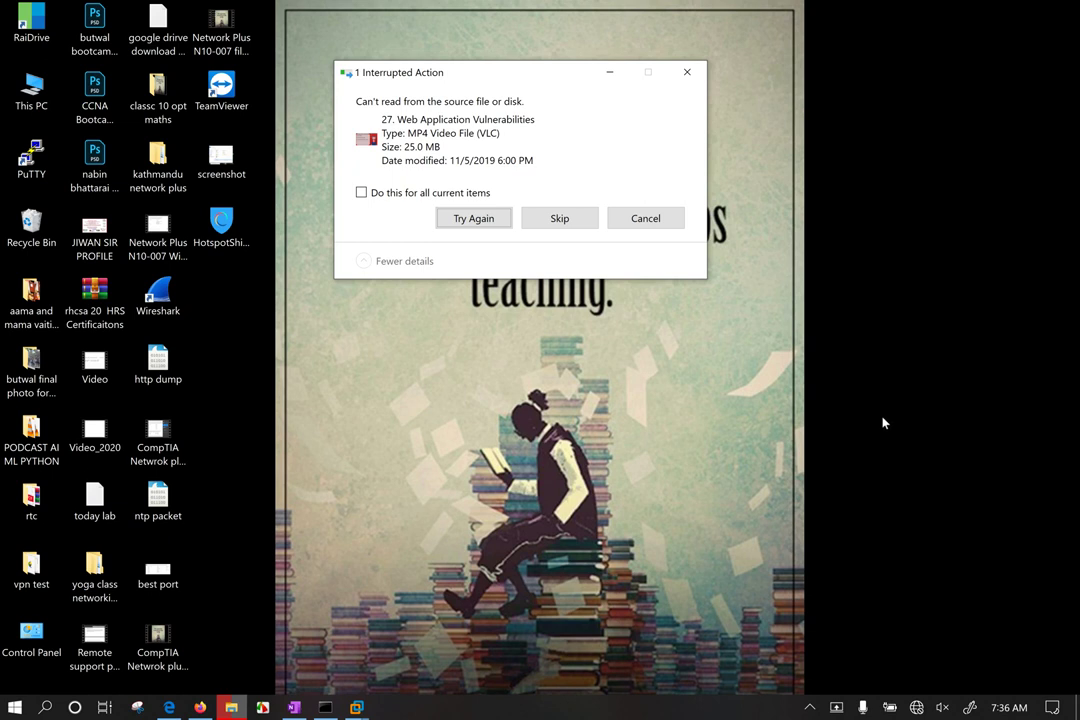
Step: Tick 'Do this for all current items' and retry copying the unreadable video file
left_click(395, 192)
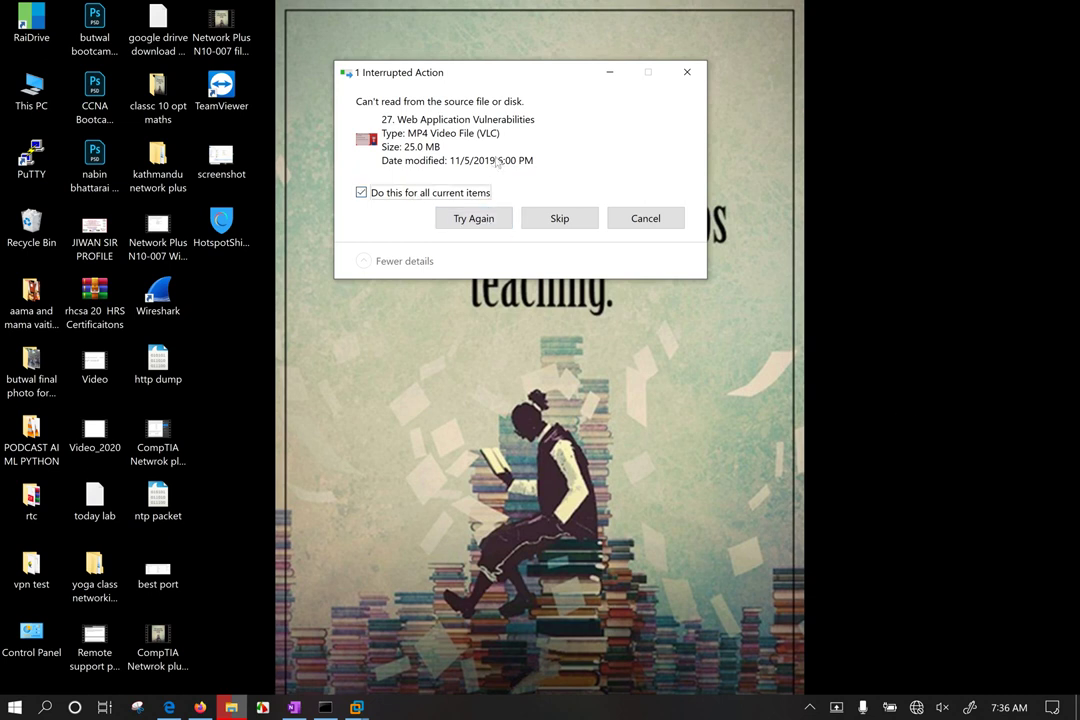
left_click(473, 220)
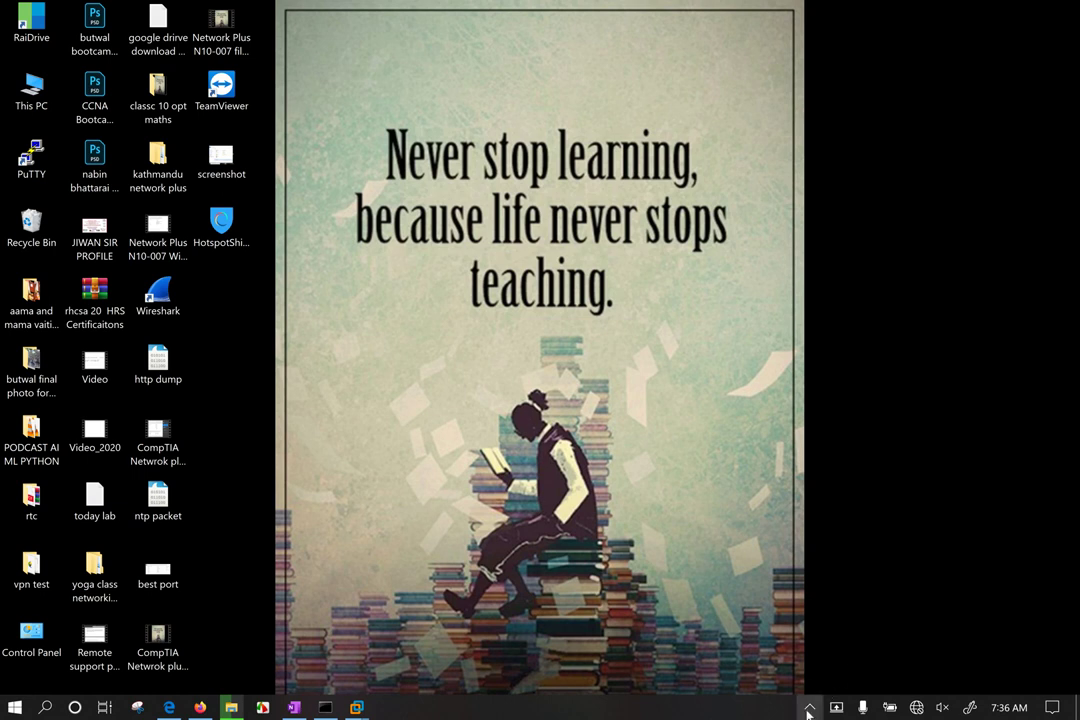
Step: Bring the Windows 10 x64 VM window forward and drag it right to uncover the third icon column
left_click(810, 708)
left_click(565, 342)
mouse_move(358, 707)
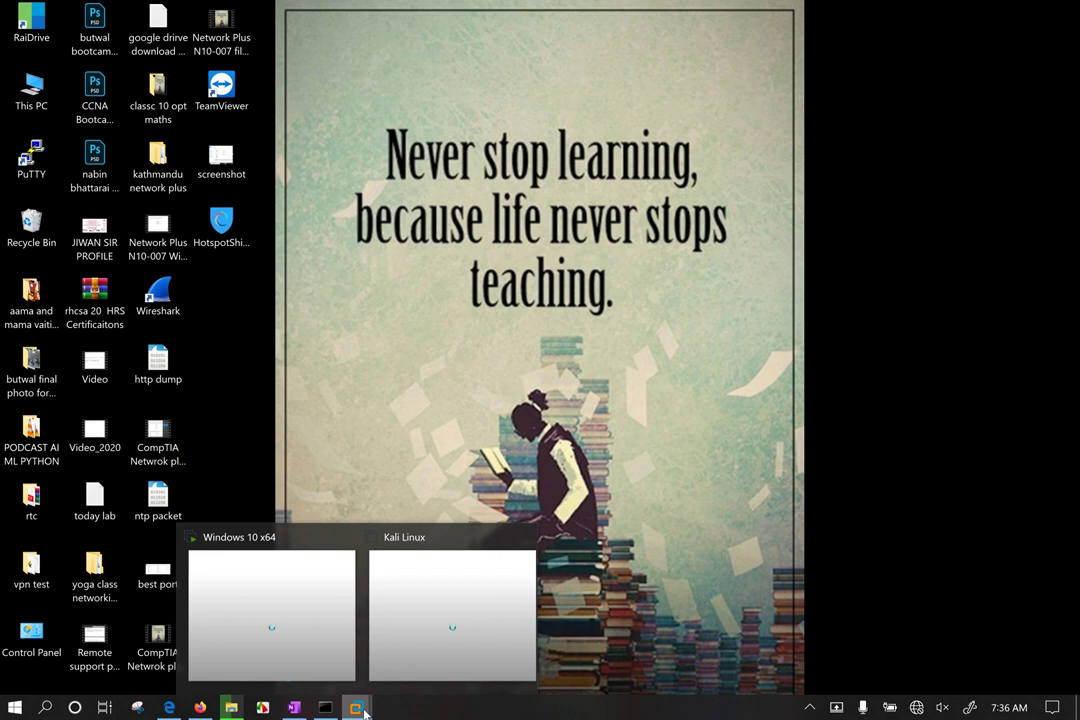
left_click(289, 612)
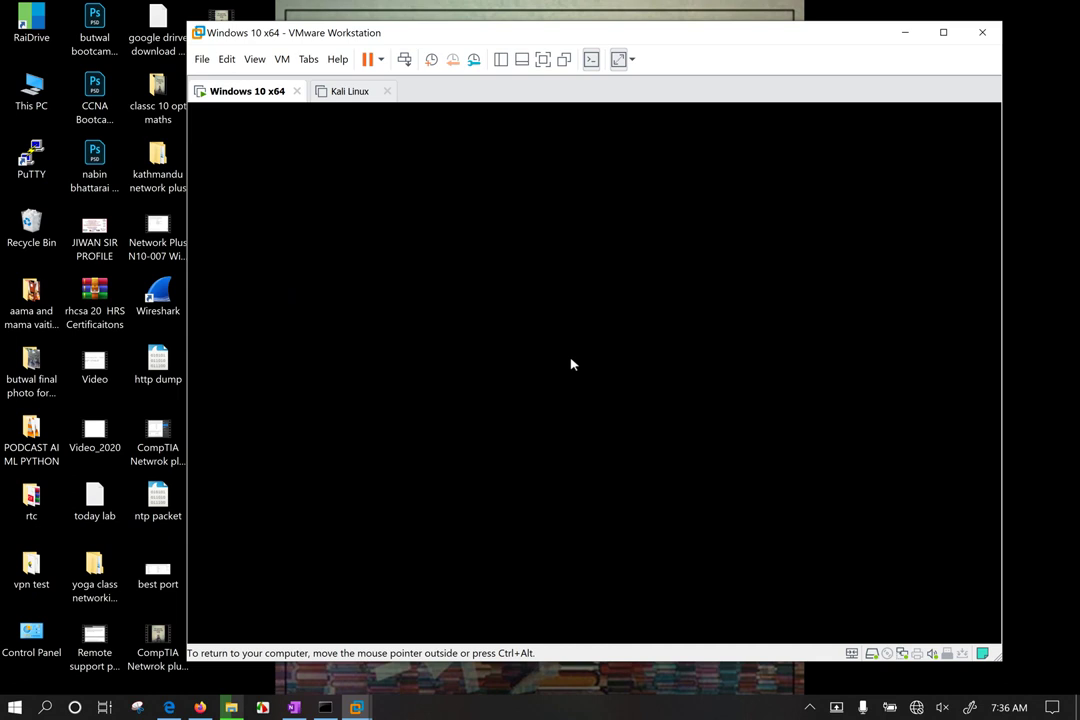
left_click_drag(745, 32, 674, 44)
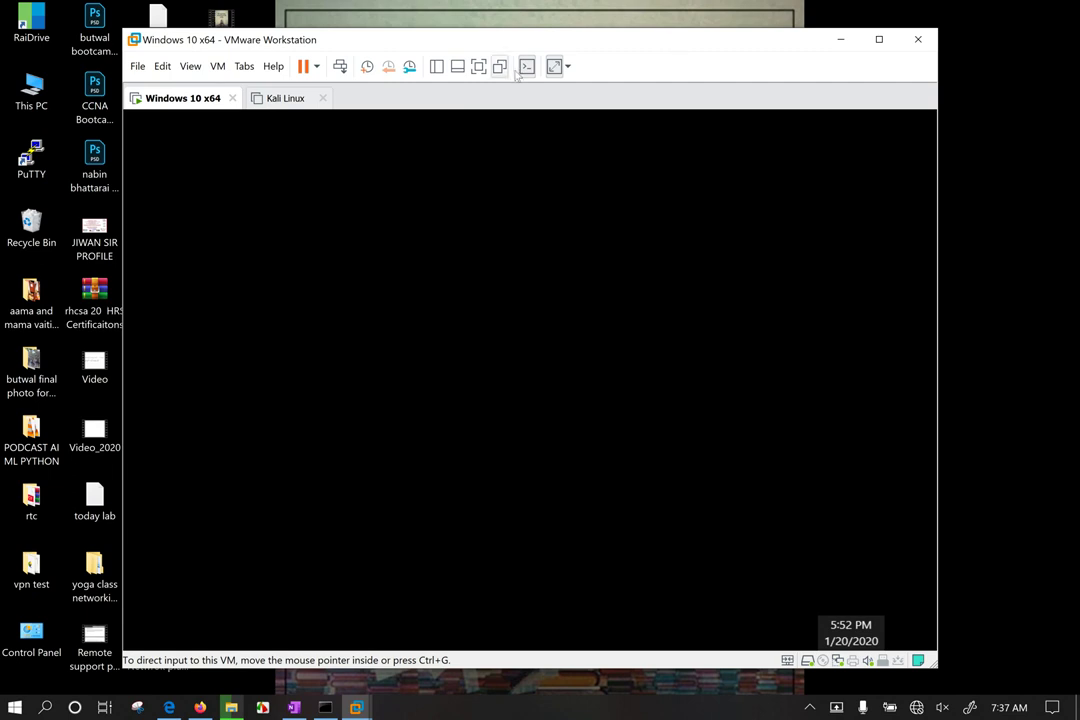
left_click_drag(673, 44, 740, 58)
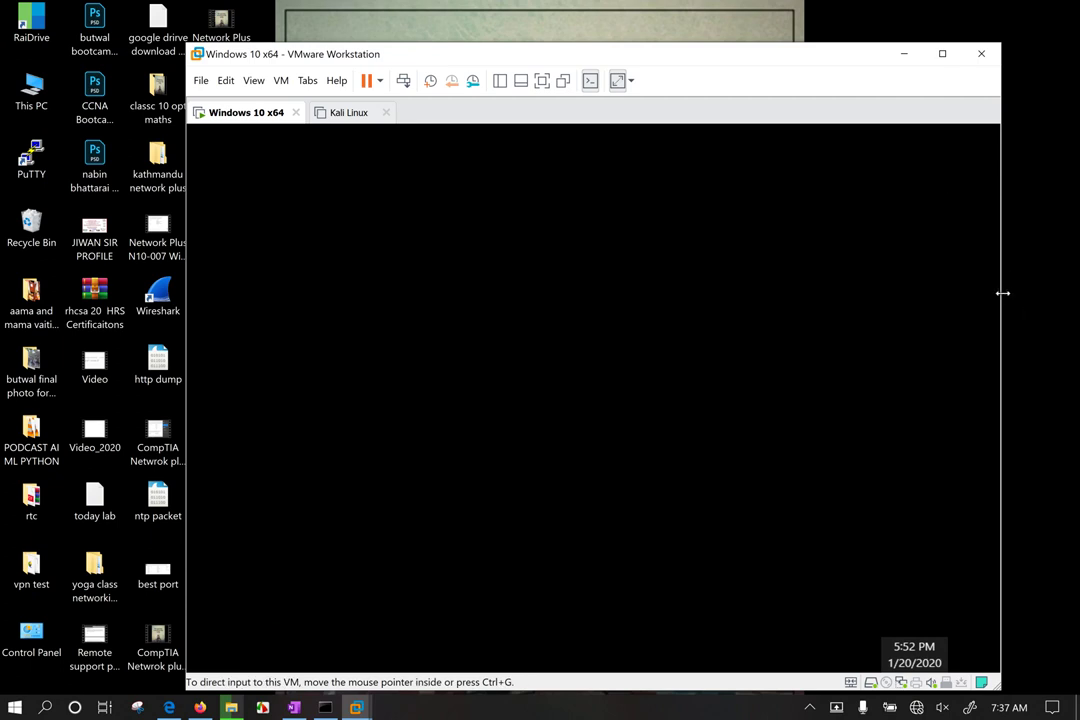
Step: Widen the VM window, then drag it back left over the third column of desktop icons
left_click_drag(1003, 293, 1048, 289)
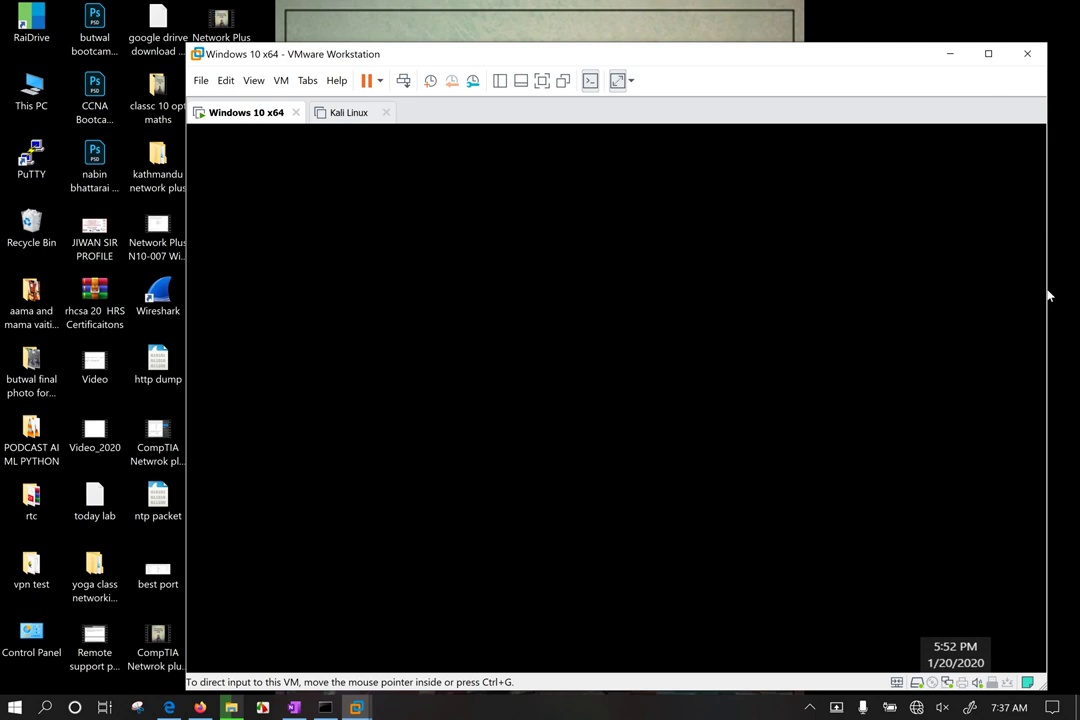
left_click_drag(755, 54, 721, 45)
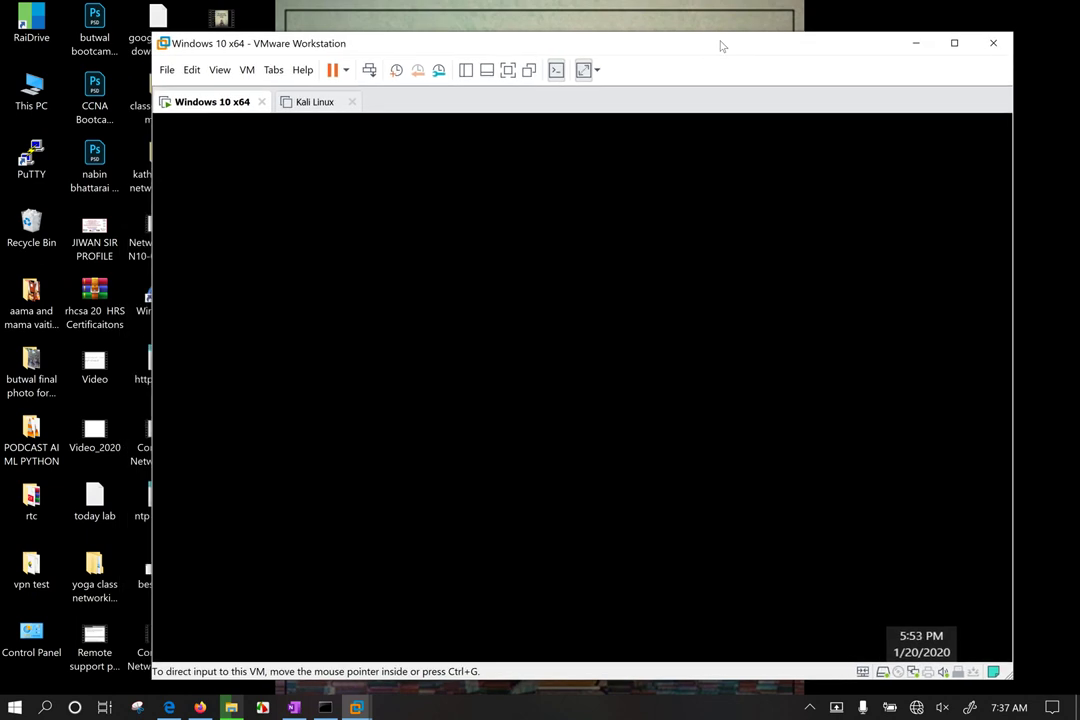
mouse_move(722, 45)
left_mouse_down()
mouse_move(706, 41)
mouse_move(735, 34)
left_mouse_up()
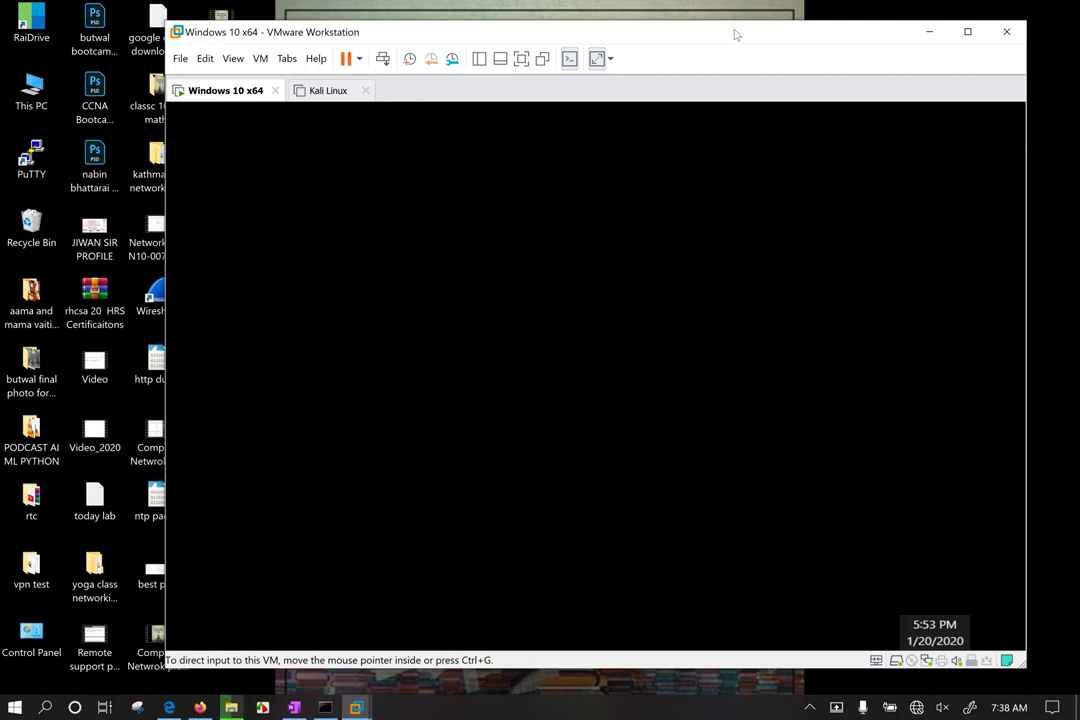
right_click(738, 34)
left_click(705, 40)
left_click_drag(702, 39, 725, 39)
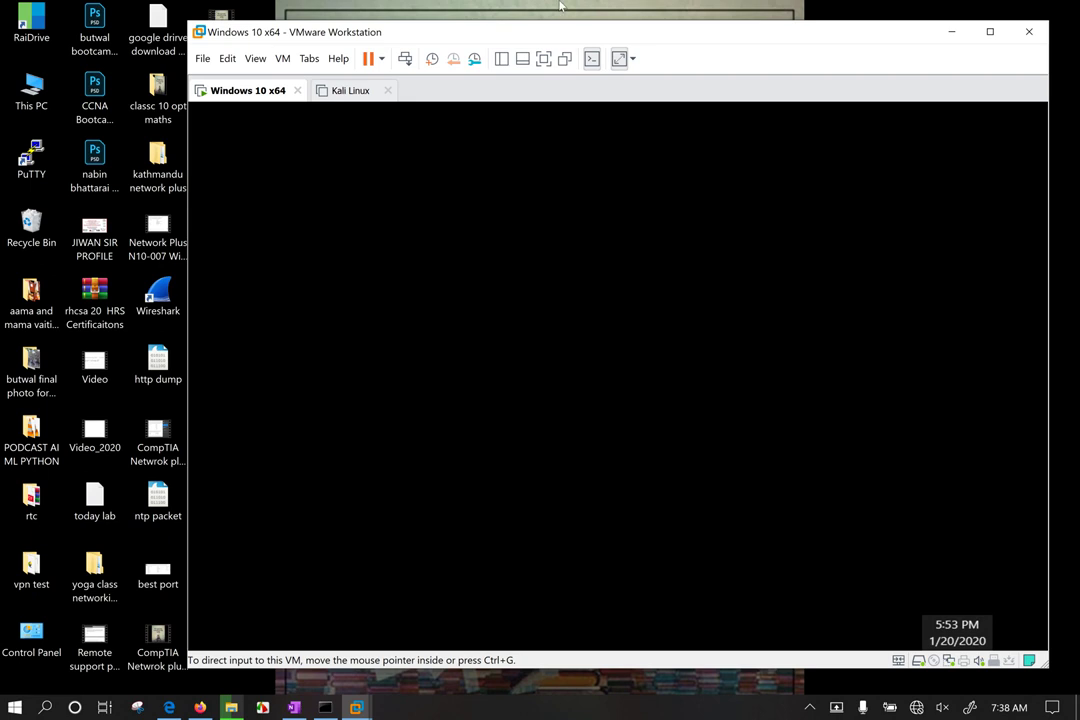
left_click_drag(680, 30, 734, 41)
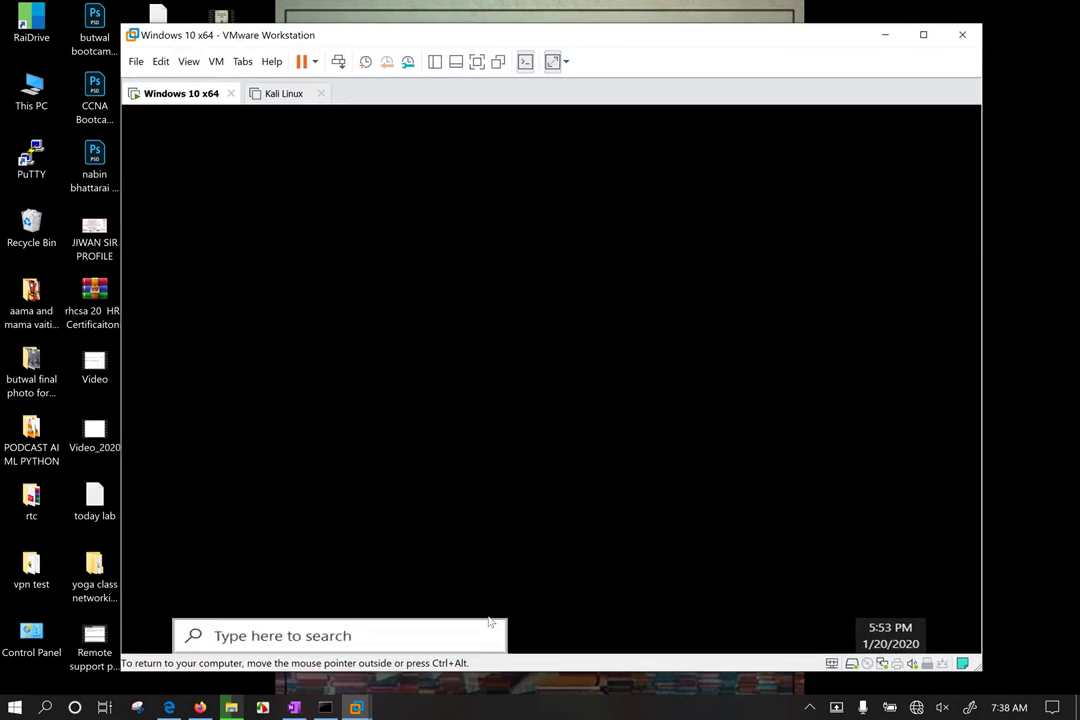
Step: In Firefox, close the AnyDesk and TeamViewer download tabs, leaving a new empty tab
left_click(201, 708)
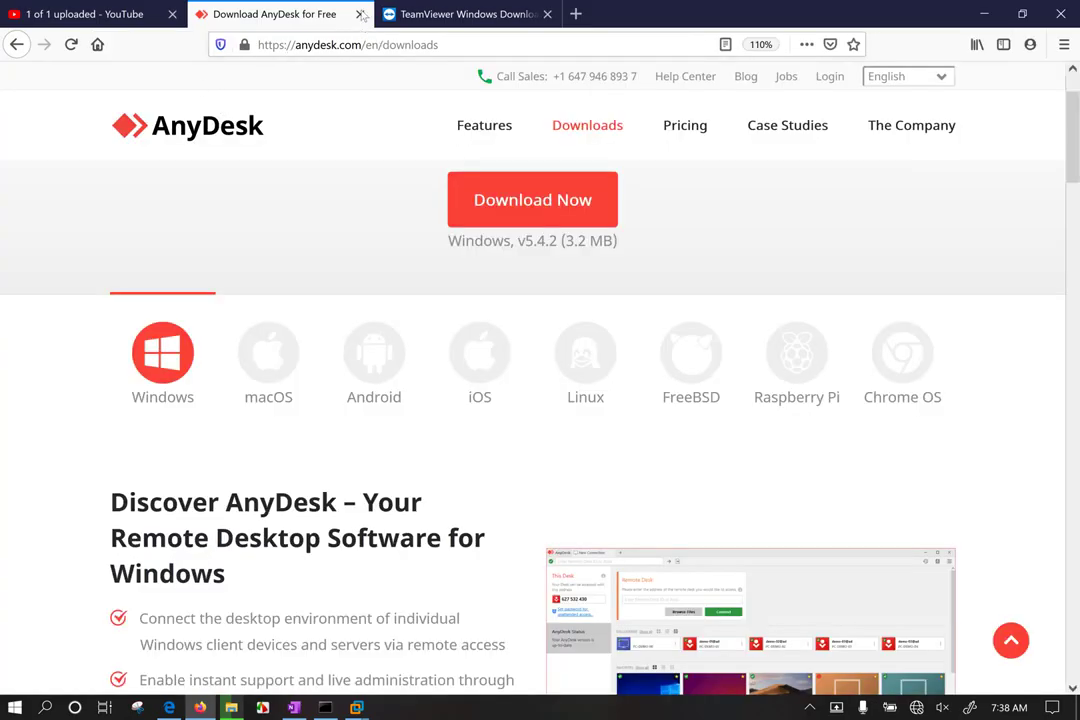
left_click(360, 14)
left_click(385, 15)
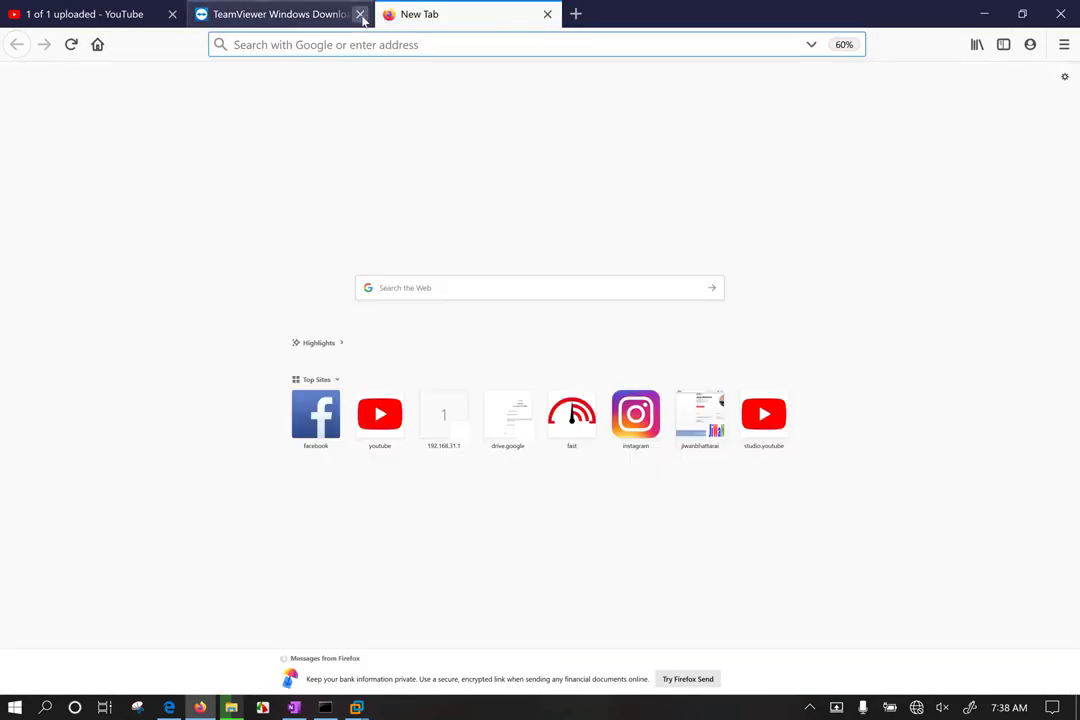
left_click(360, 14)
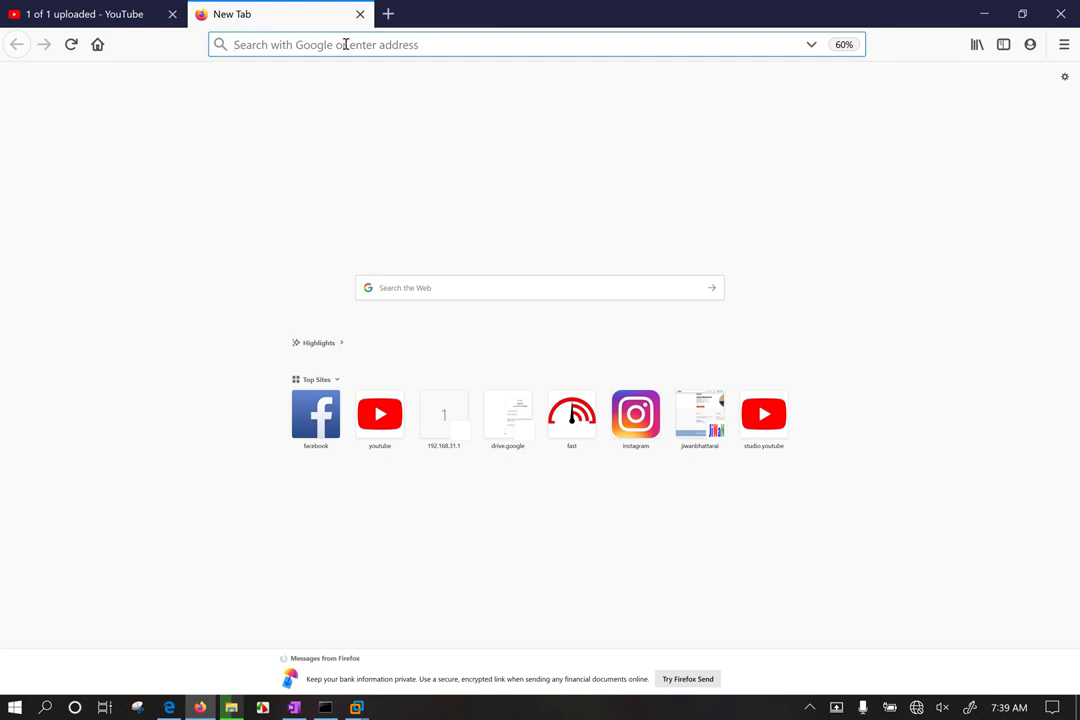
Step: Load 192.168.31.1 in the new tab, which fails to connect, and open the Wi-Fi list
type("1")
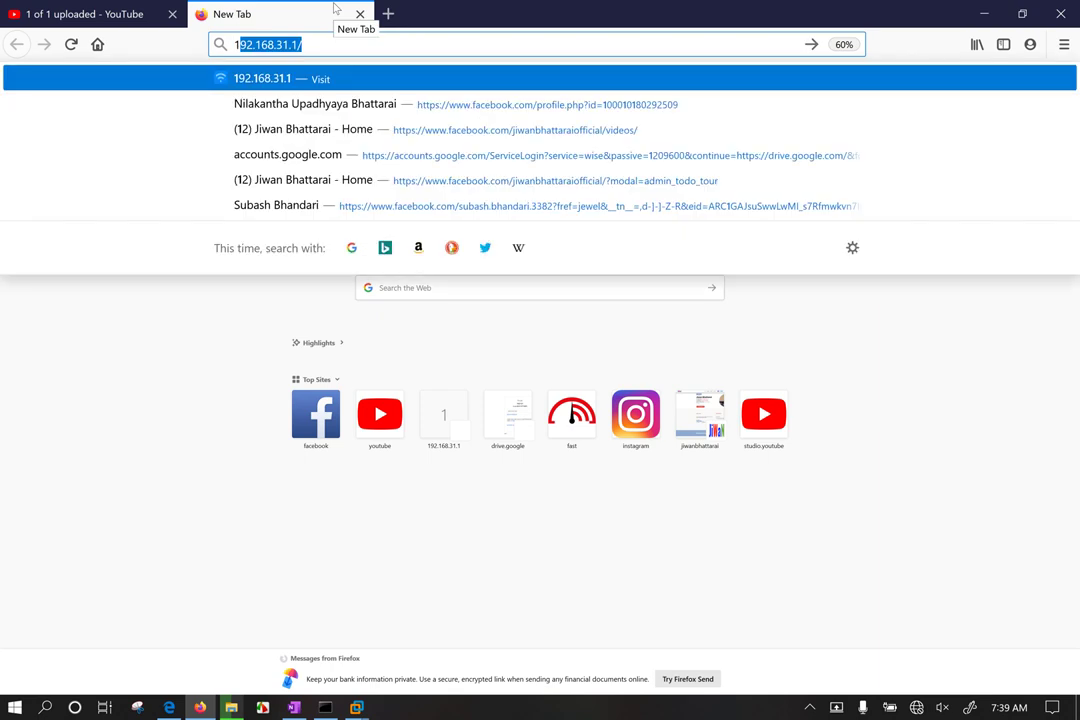
type("92.168.31.1")
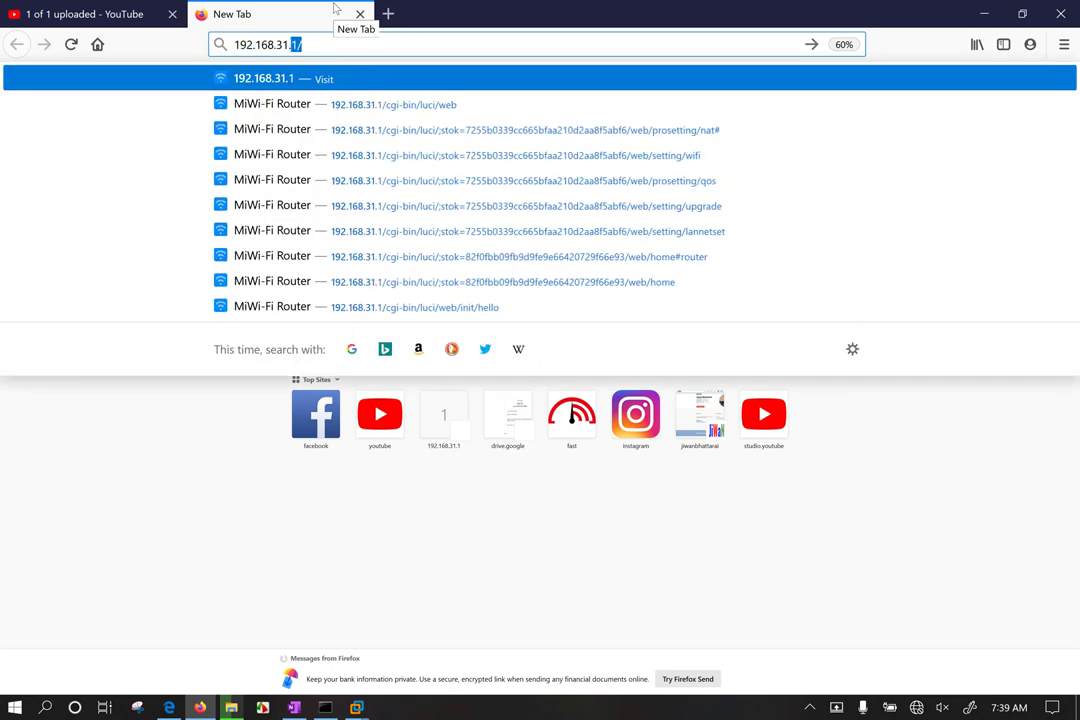
key("Return")
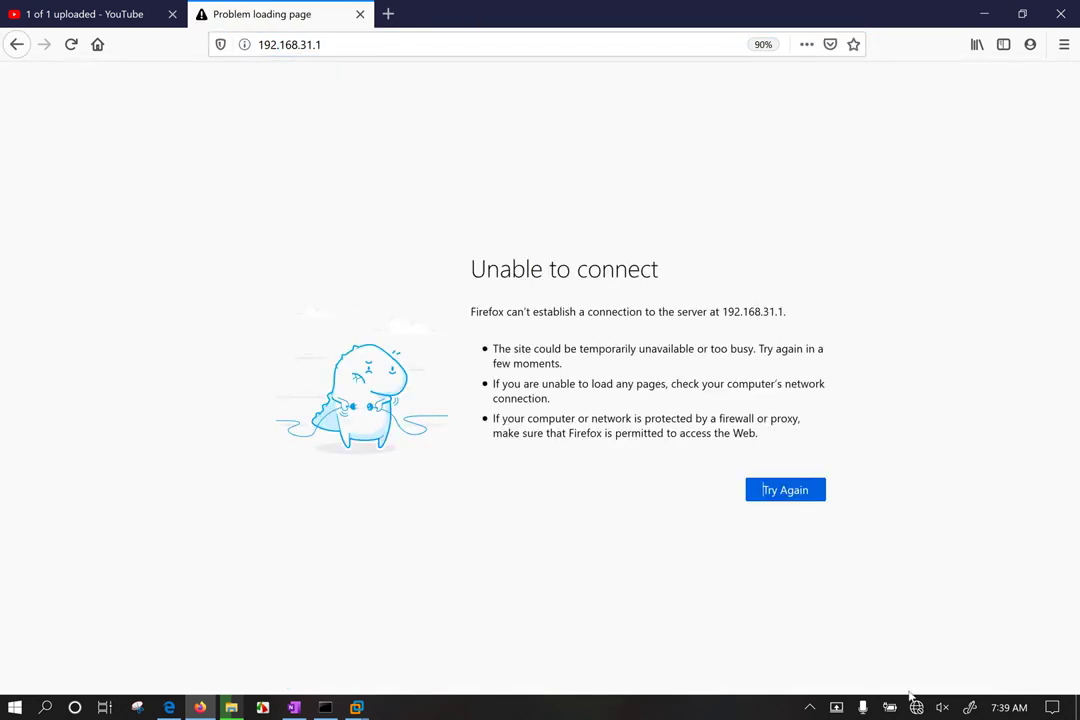
left_click(916, 707)
left_click(912, 262)
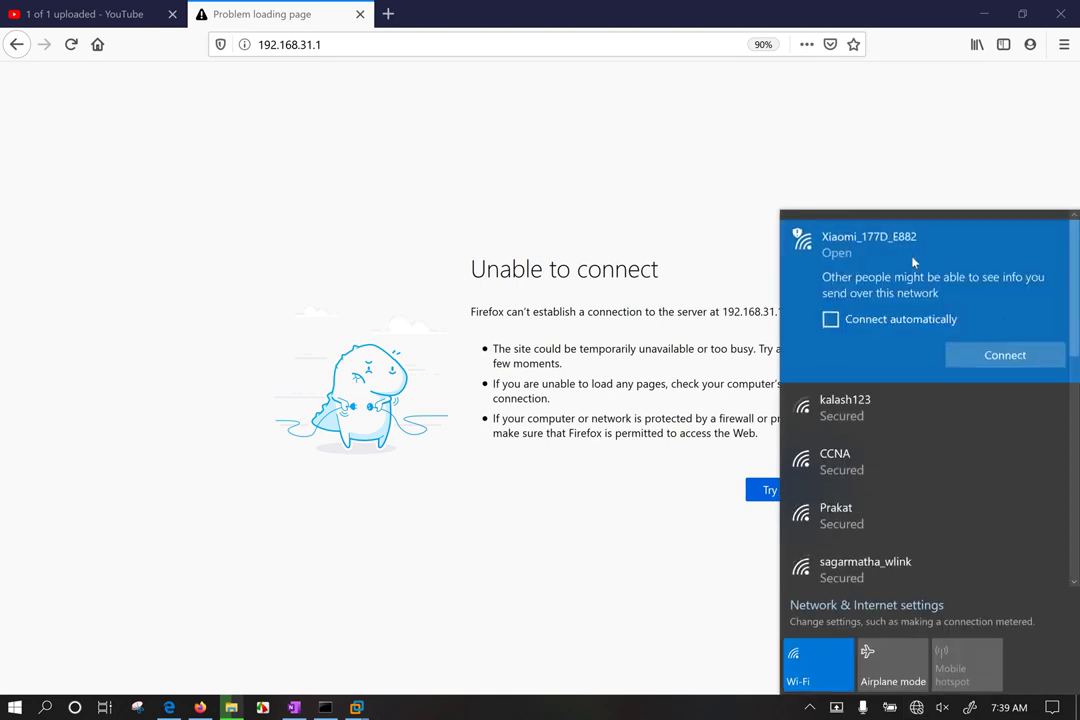
left_click(1017, 356)
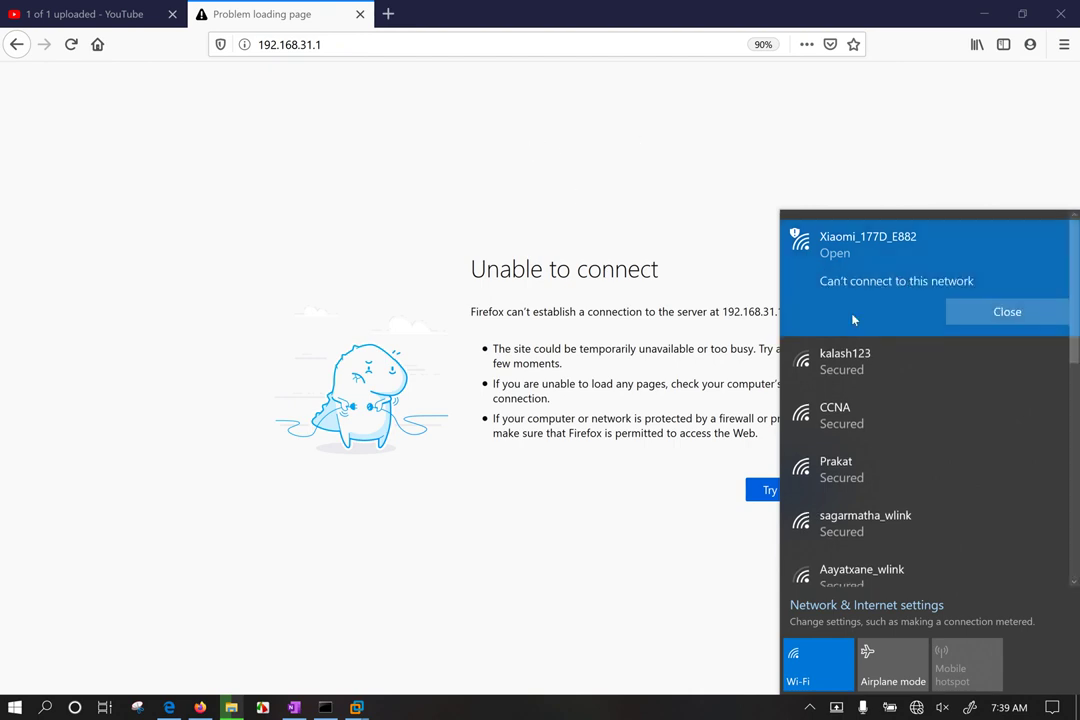
left_click(962, 306)
left_click(863, 245)
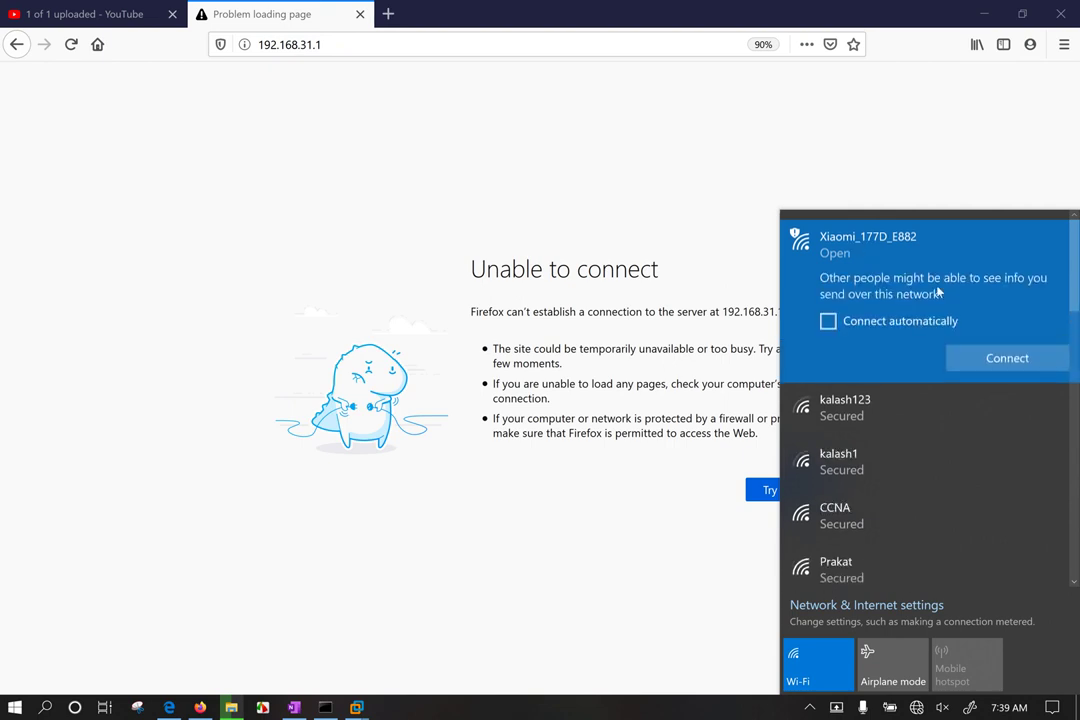
left_click(994, 362)
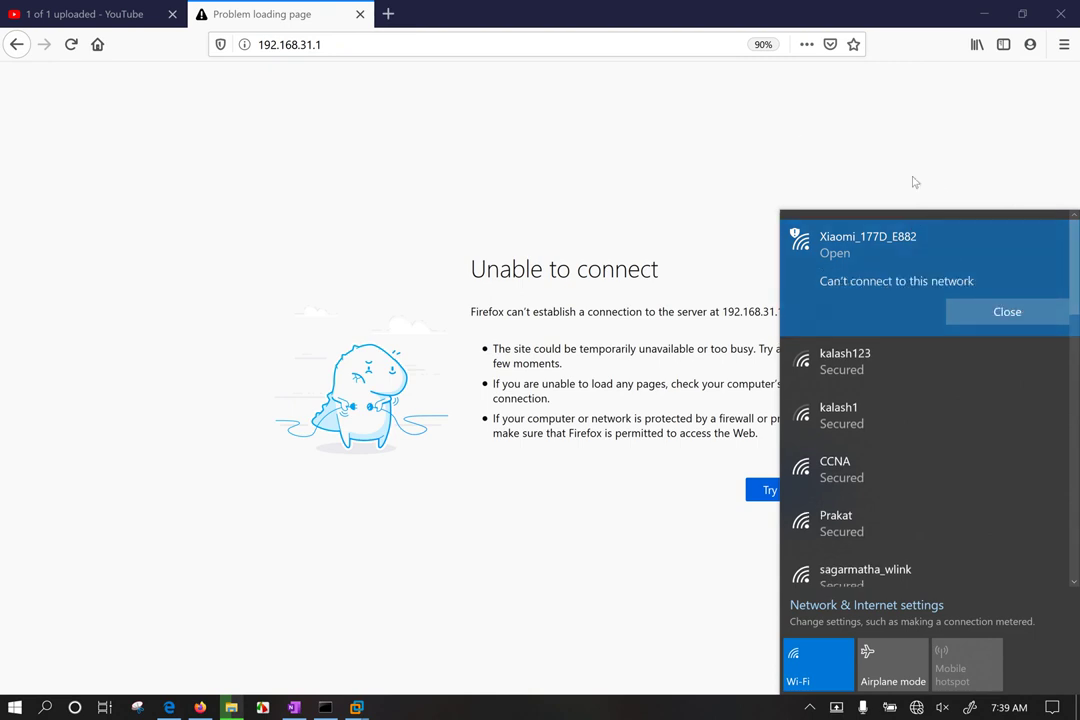
left_click(991, 313)
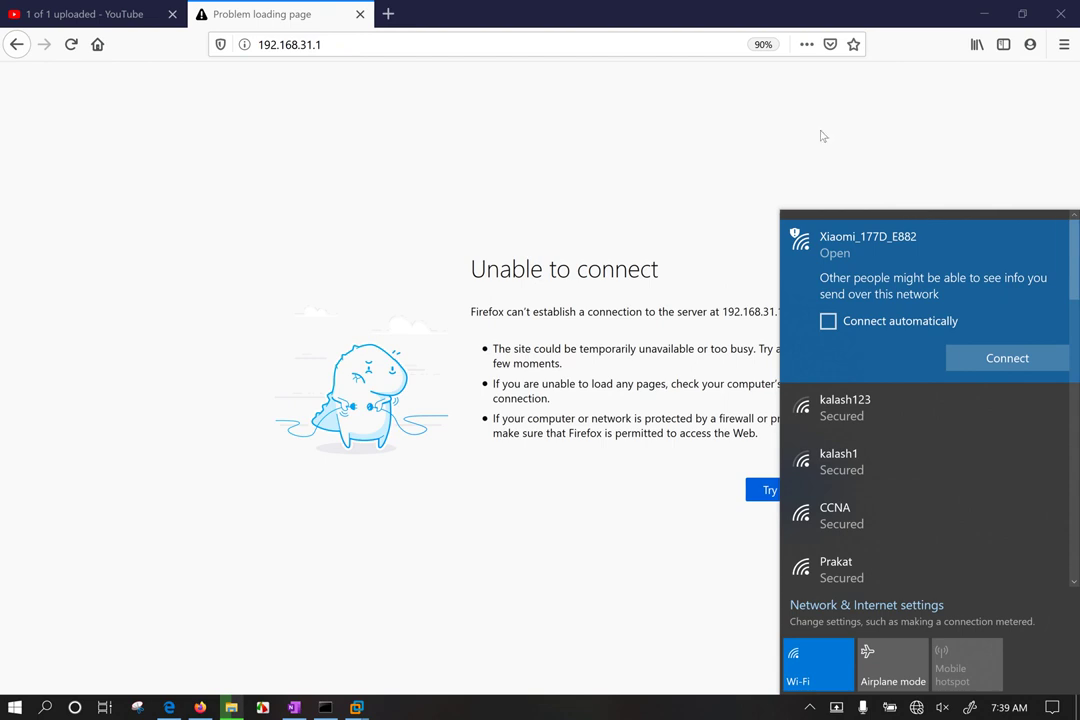
left_click(1000, 360)
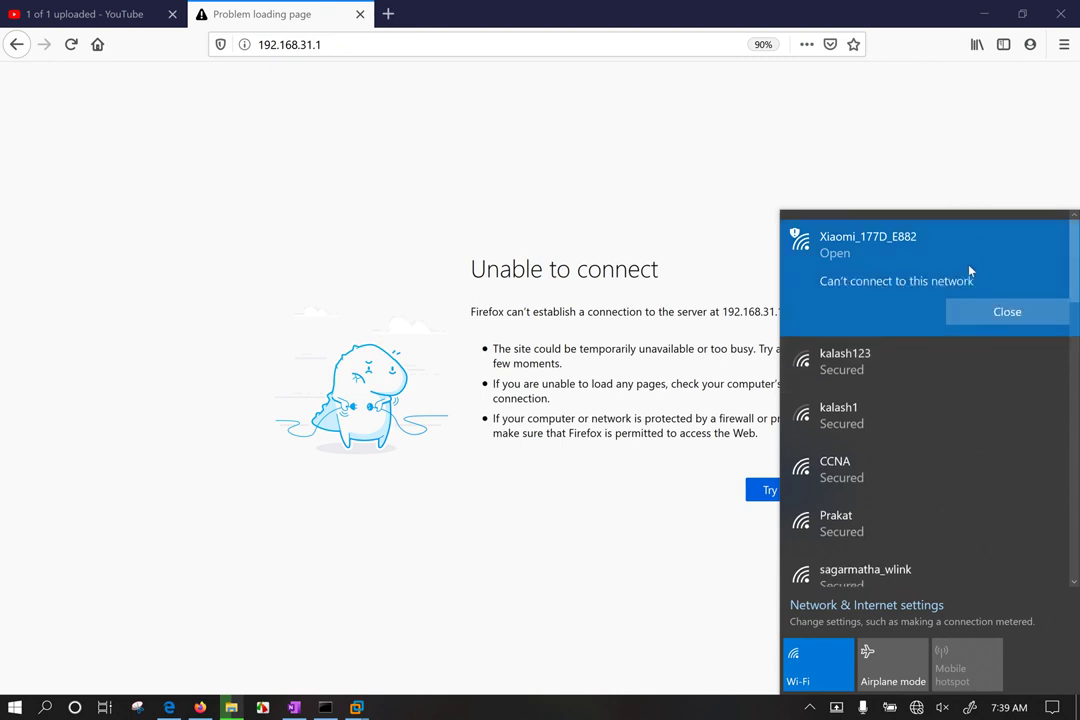
left_click(1005, 311)
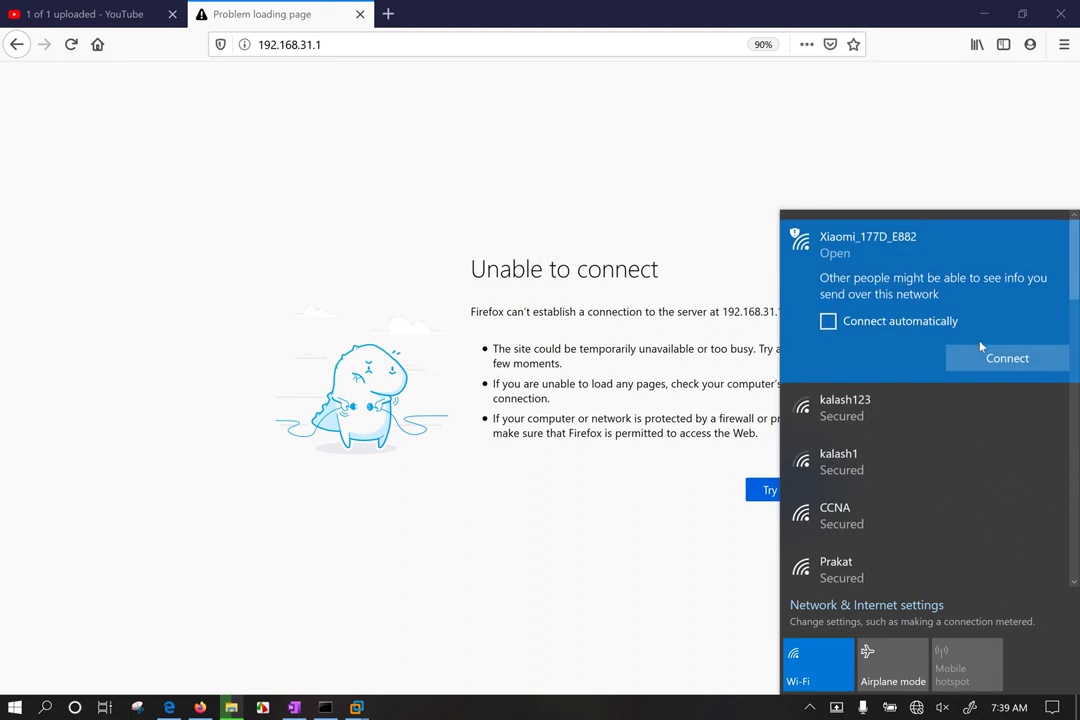
Step: Use the Xiaomi_177D_E882 network's context options to request a connection again
right_click(935, 279)
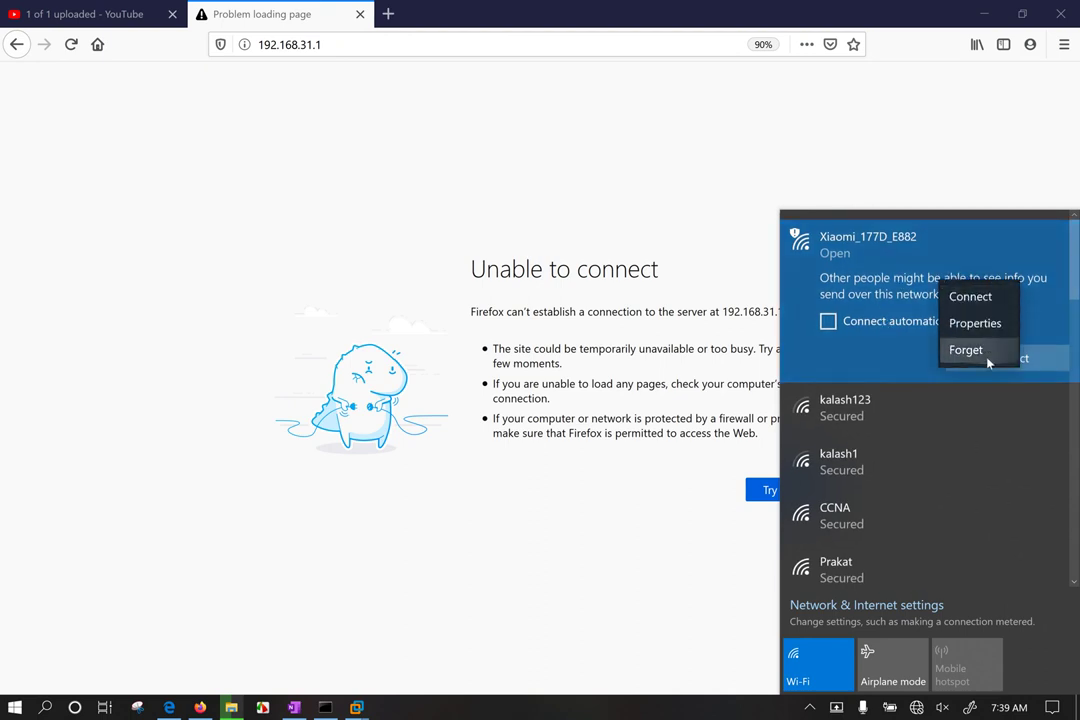
left_click(955, 351)
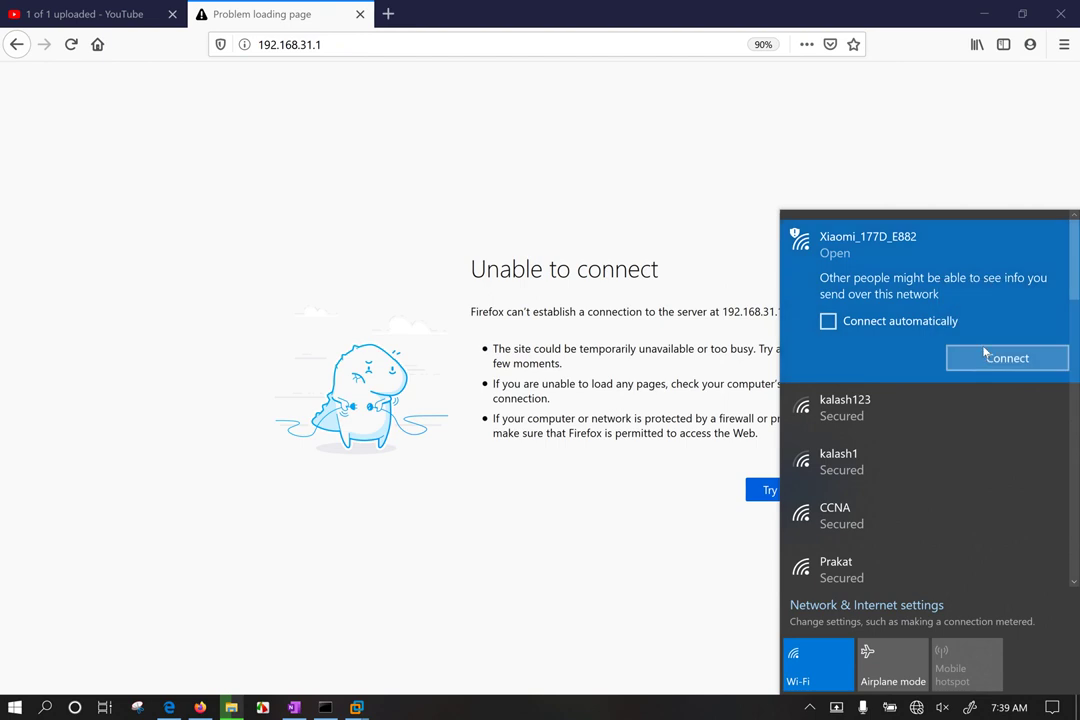
right_click(940, 263)
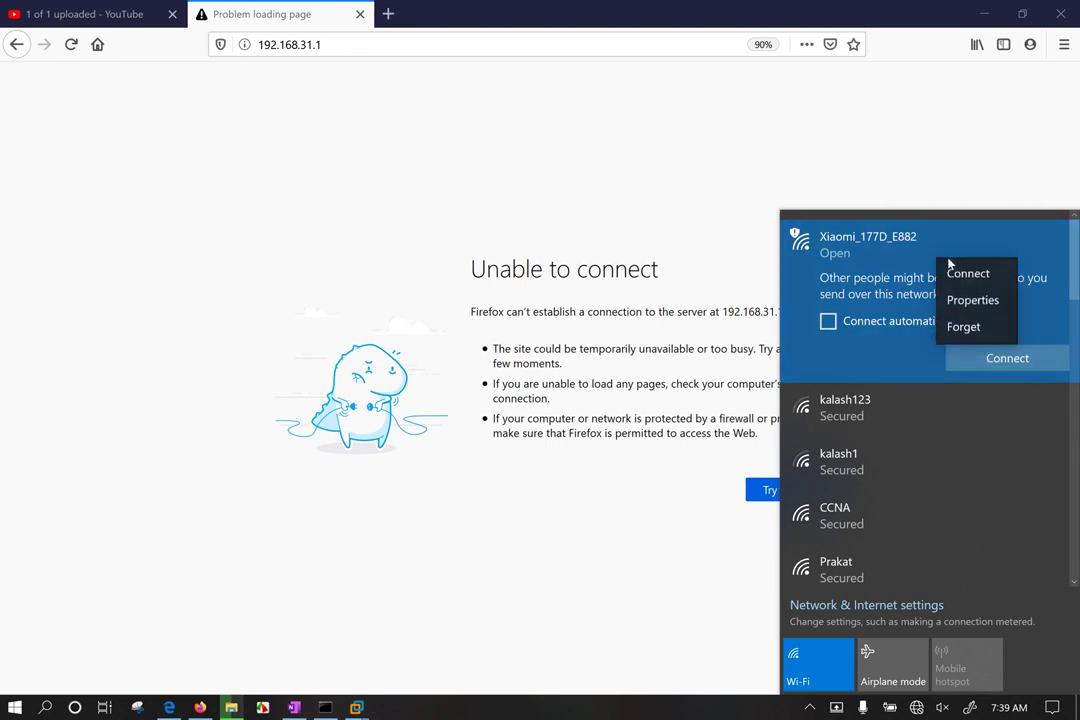
left_click(964, 274)
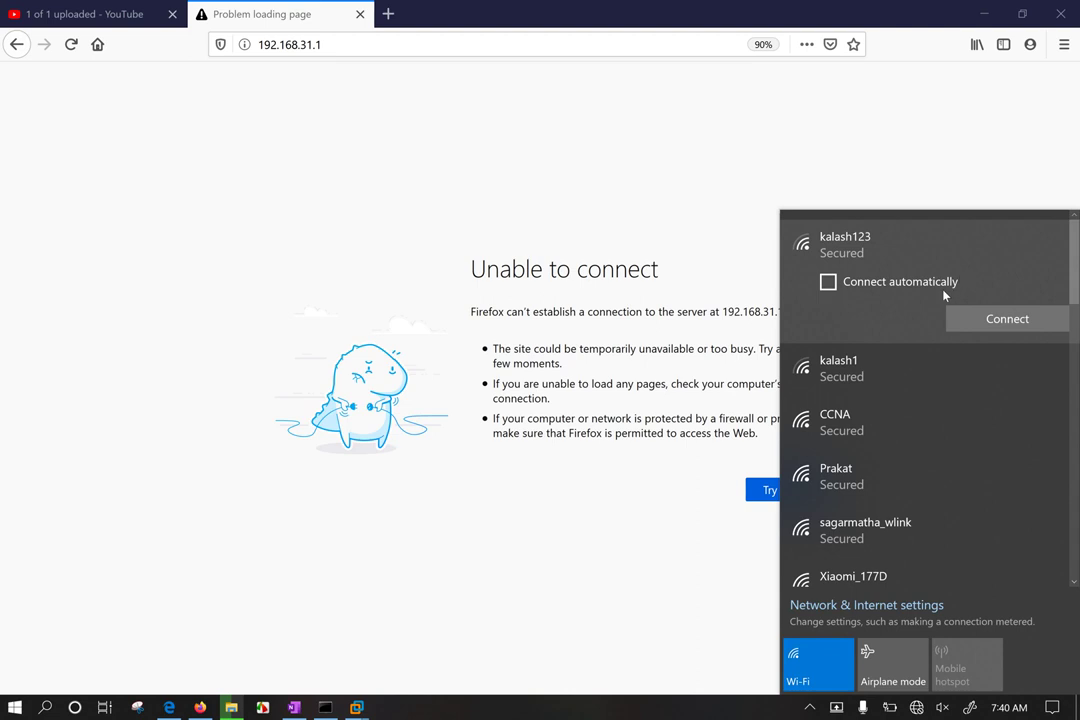
scroll(911, 371, "down", 10)
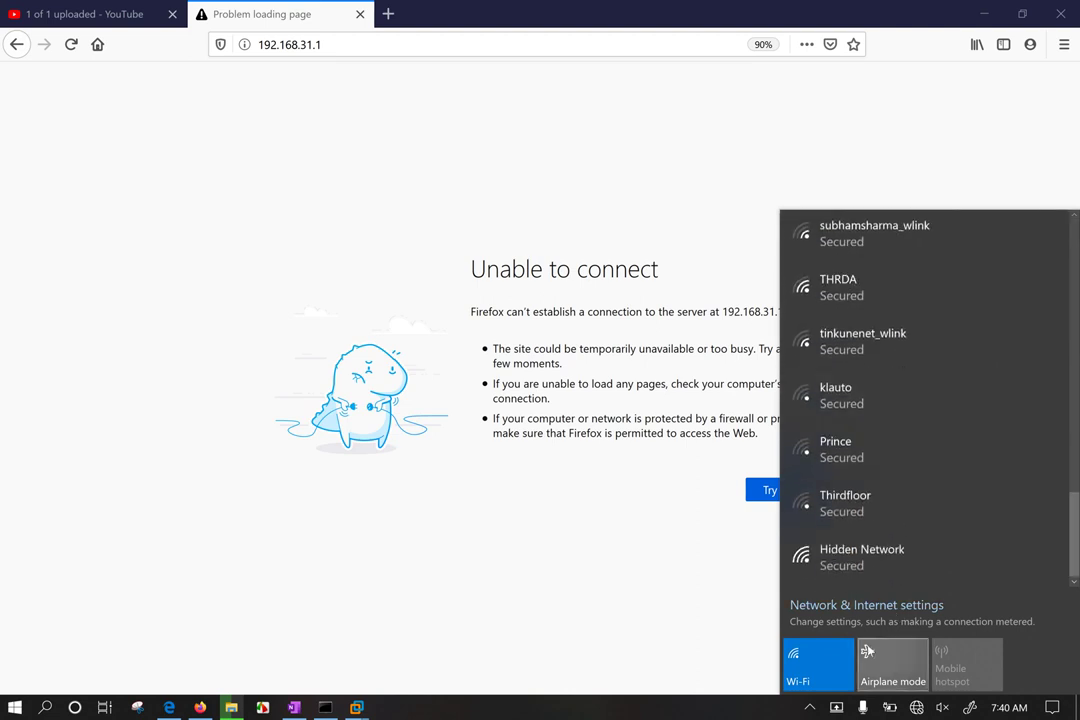
Step: Turn Wi-Fi off and back on, then scroll through the refreshed network list
left_click(818, 664)
left_click(820, 668)
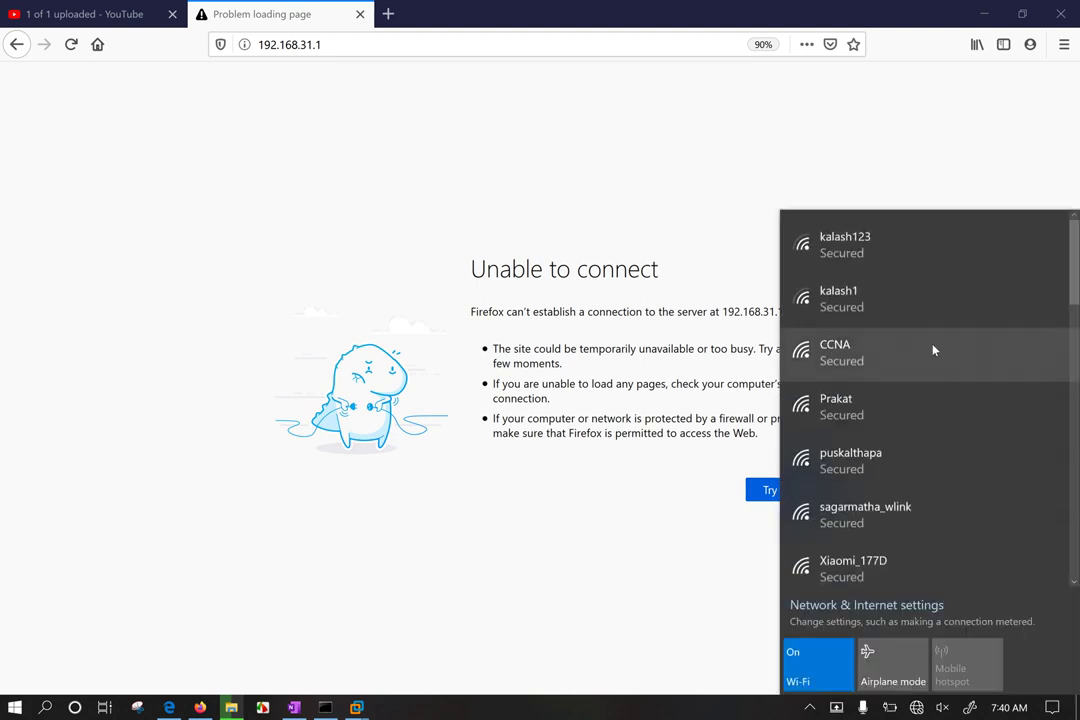
scroll(930, 348, "down", 6)
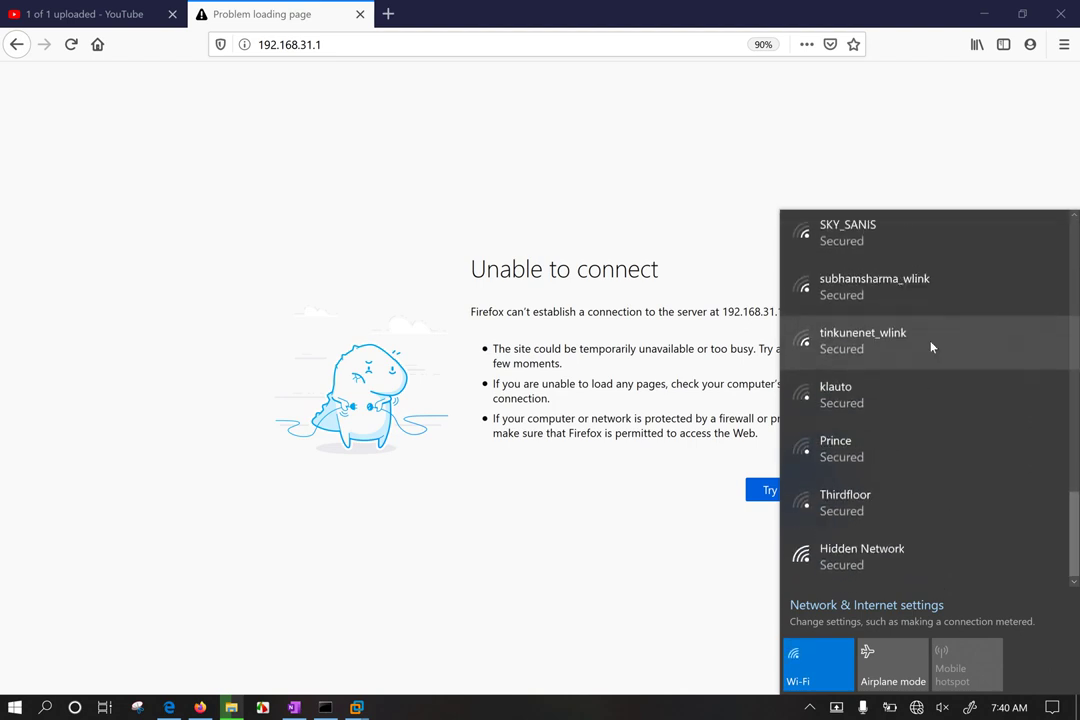
scroll(930, 345, "up", 6)
scroll(922, 341, "up", 3)
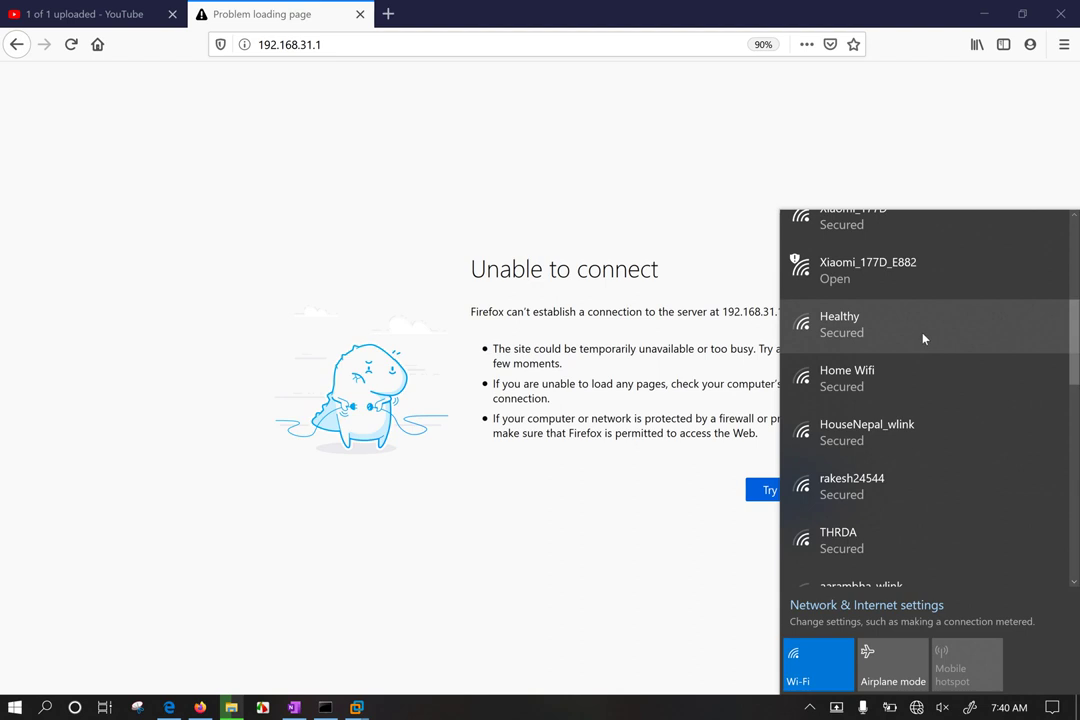
scroll(922, 340, "up", 3)
Step: Try joining the open Xiaomi_177D_E882 network and dismiss the 'Can't connect' message
left_click(905, 442)
left_click(1007, 553)
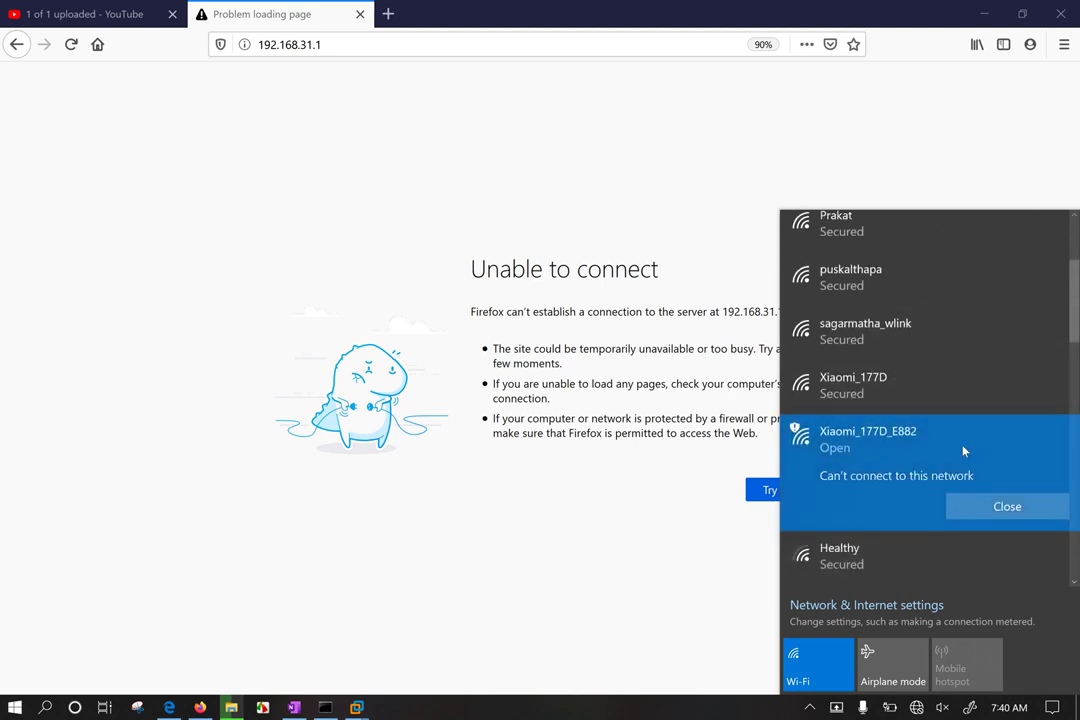
left_click(1003, 506)
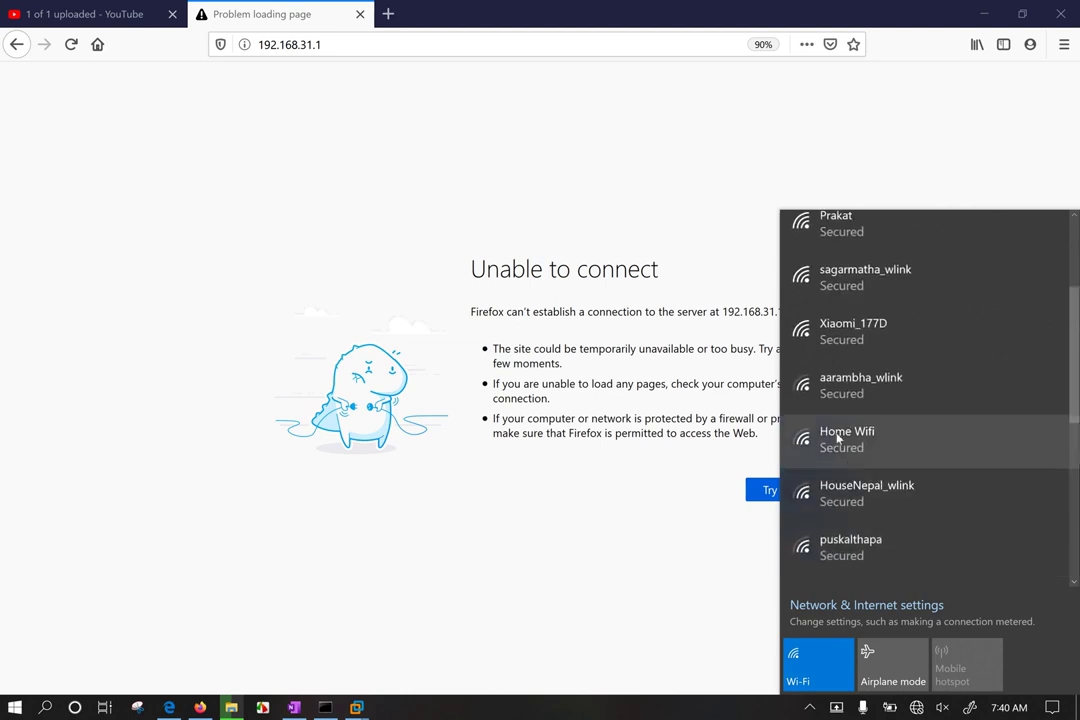
scroll(865, 420, "up", 3)
scroll(900, 400, "down", 3)
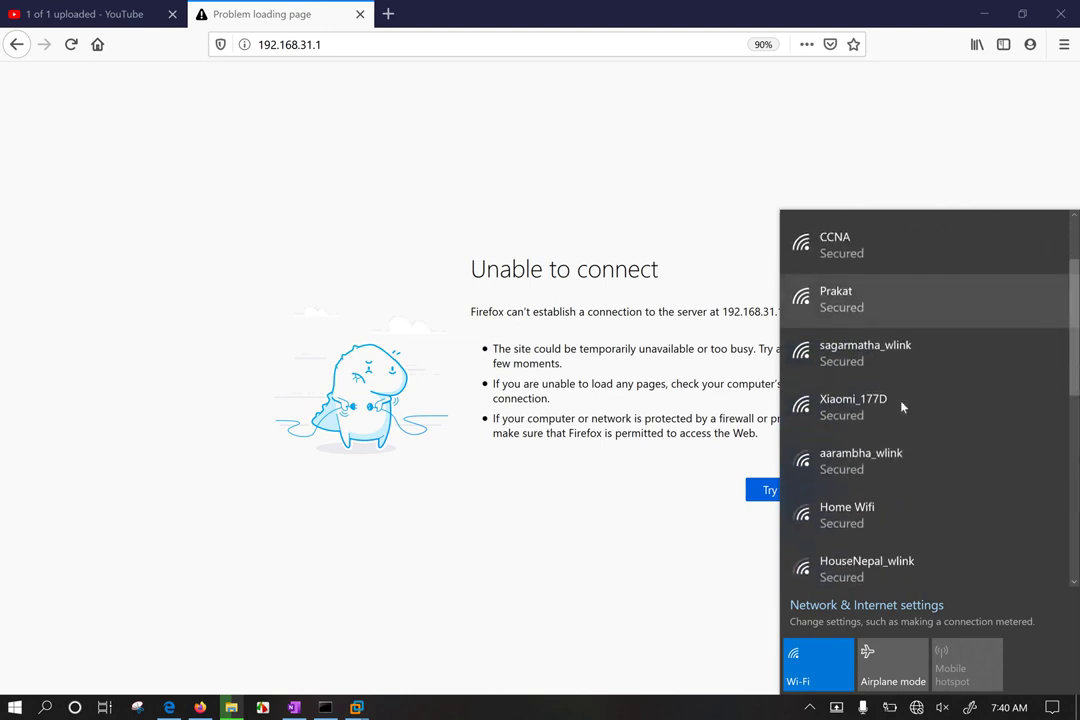
scroll(901, 405, "down", 2)
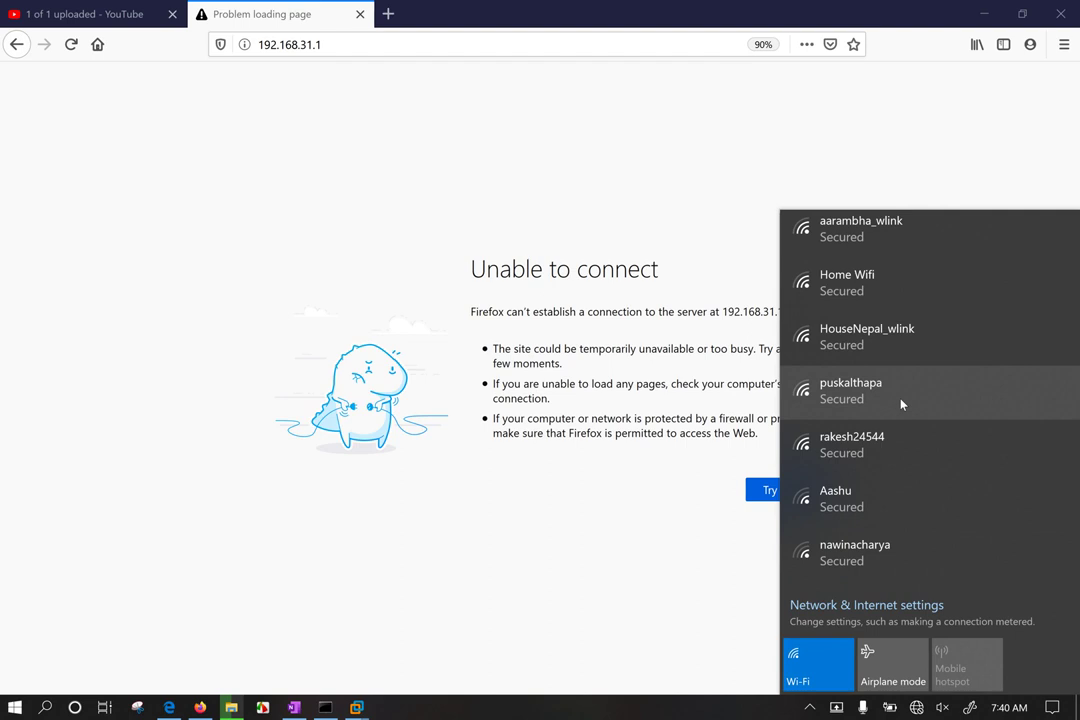
scroll(905, 330, "up", 5)
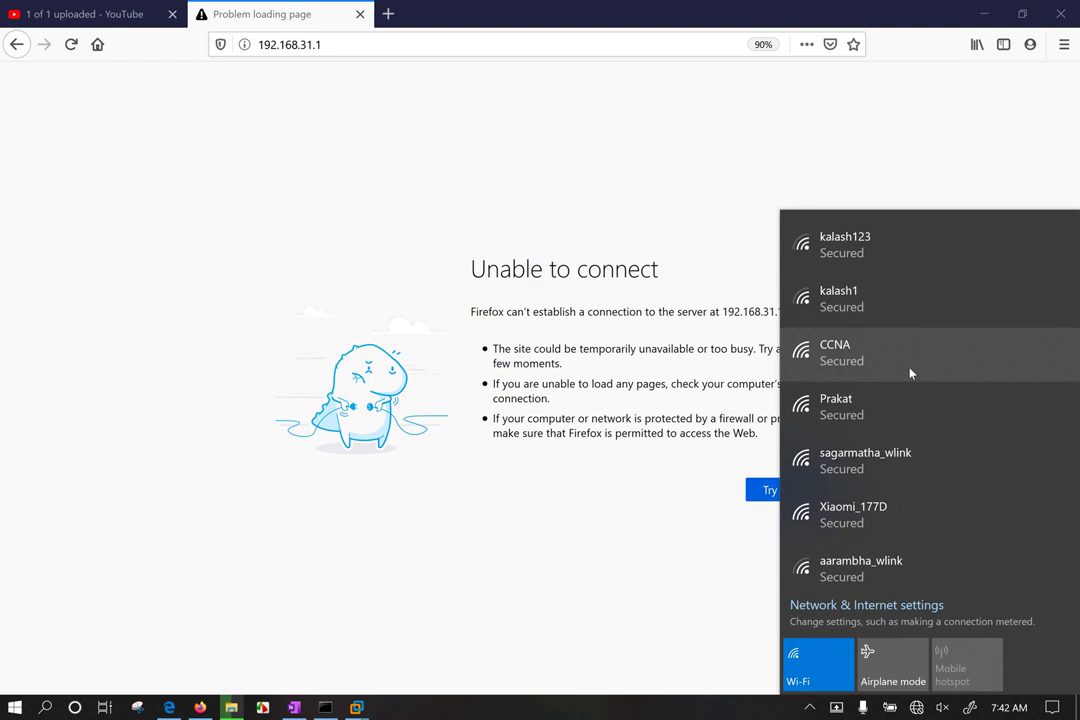
Step: Join the secured Xiaomi_177D network by entering its network security key
scroll(930, 440, "down", 1)
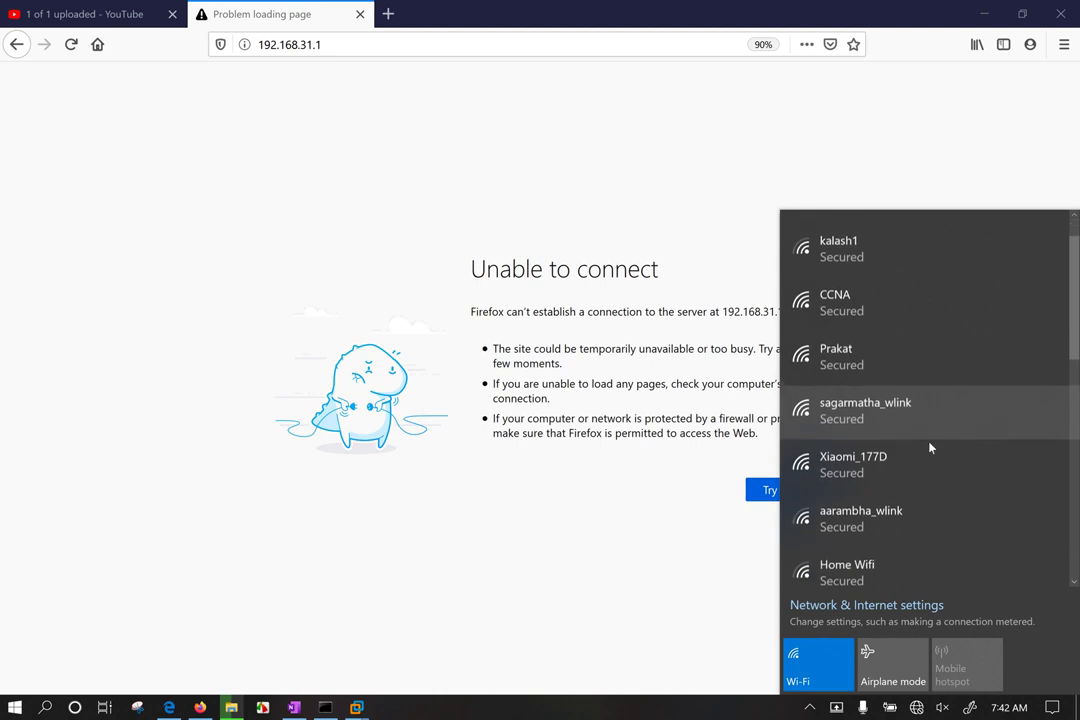
scroll(925, 446, "down", 1)
left_click(907, 469)
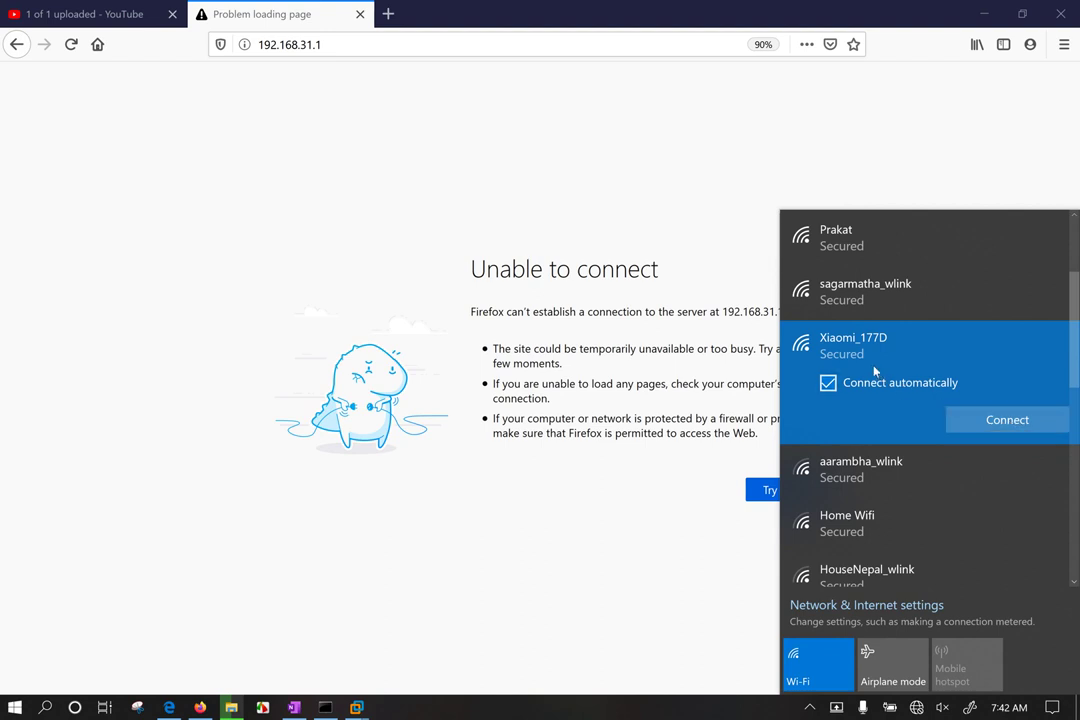
left_click(990, 420)
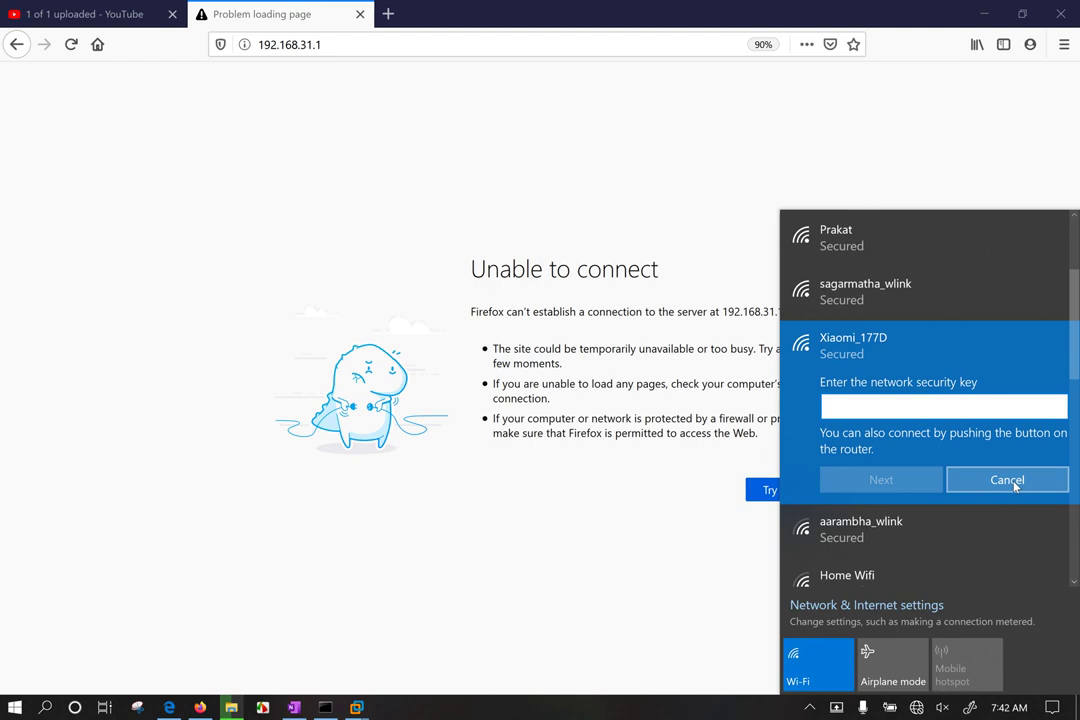
scroll(980, 410, "up", 3)
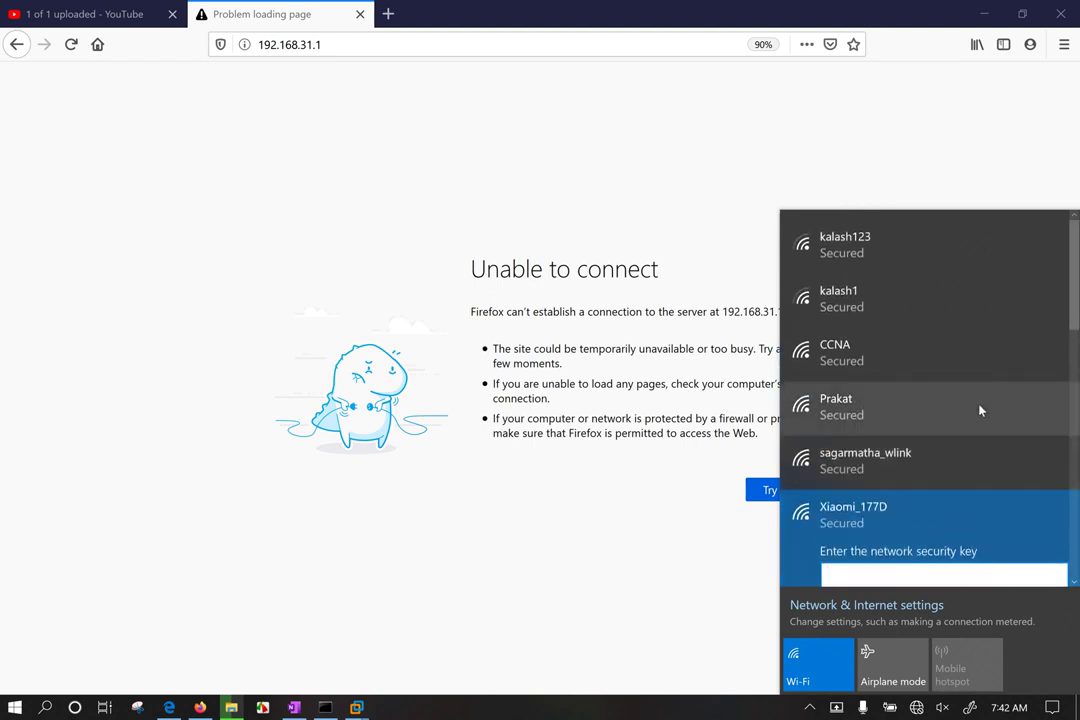
scroll(940, 408, "down", 5)
scroll(895, 370, "up", 2)
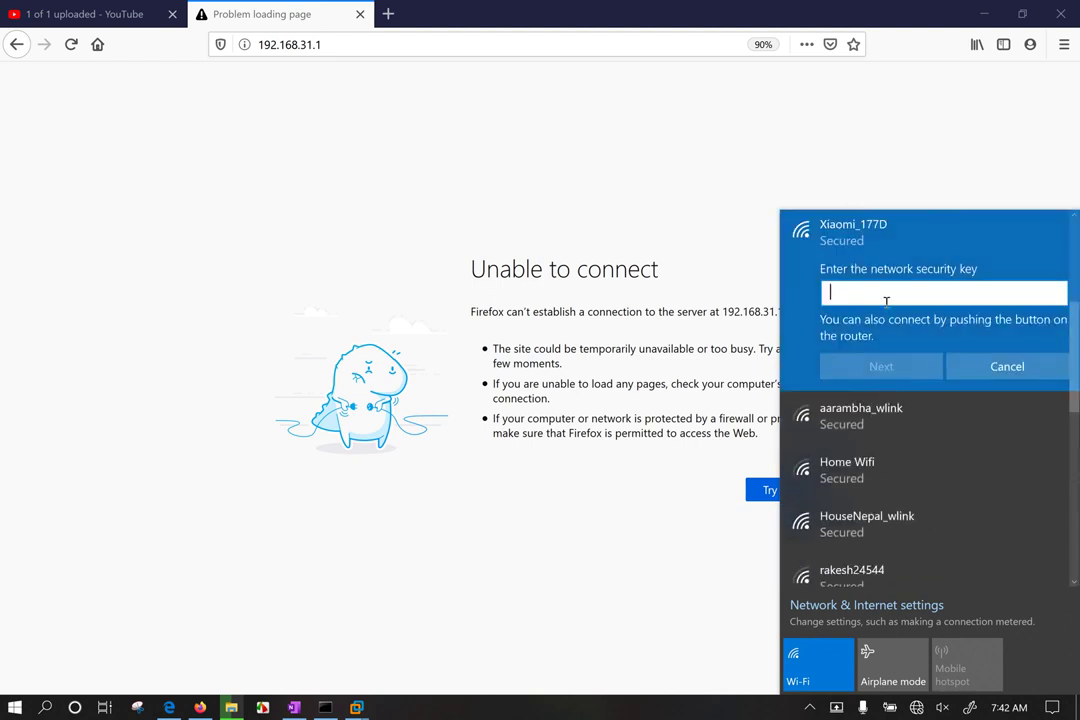
type("*****")
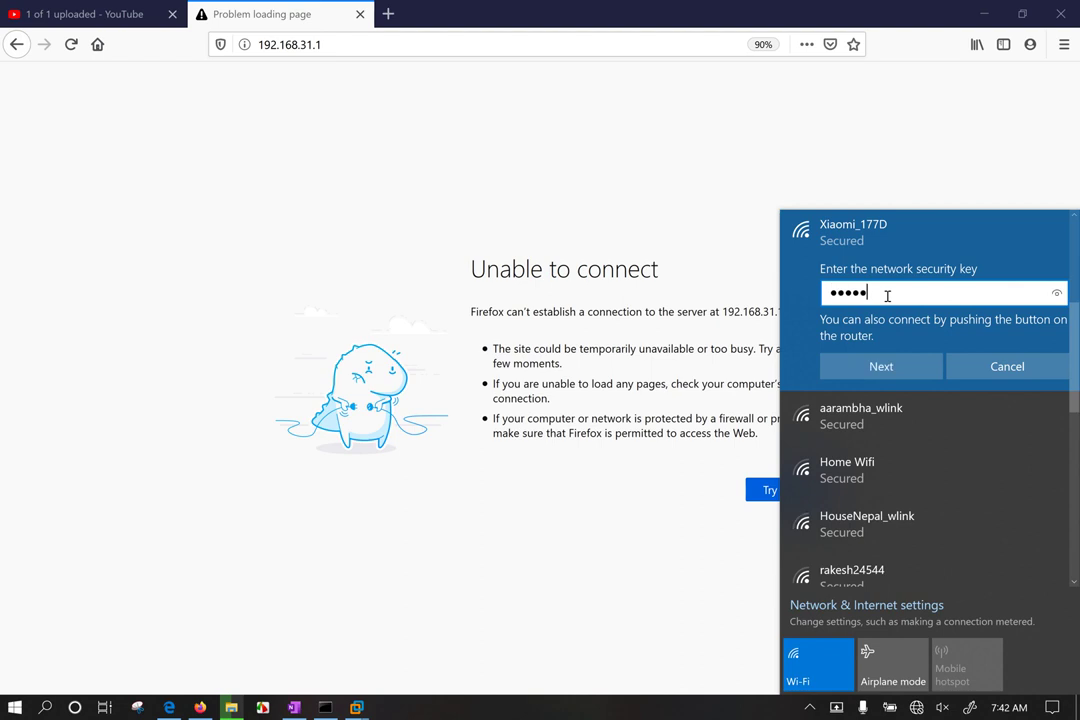
type("****")
left_click(830, 366)
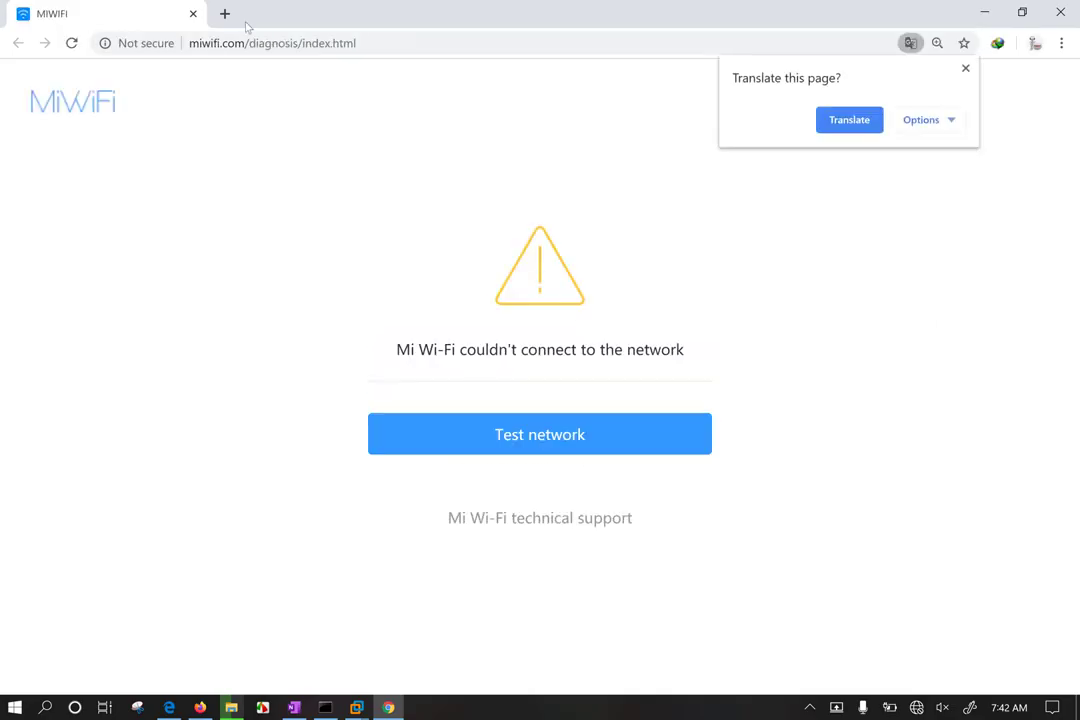
Step: Open a new Chrome tab and close the MiWiFi diagnosis tab
left_click(224, 14)
left_click(186, 14)
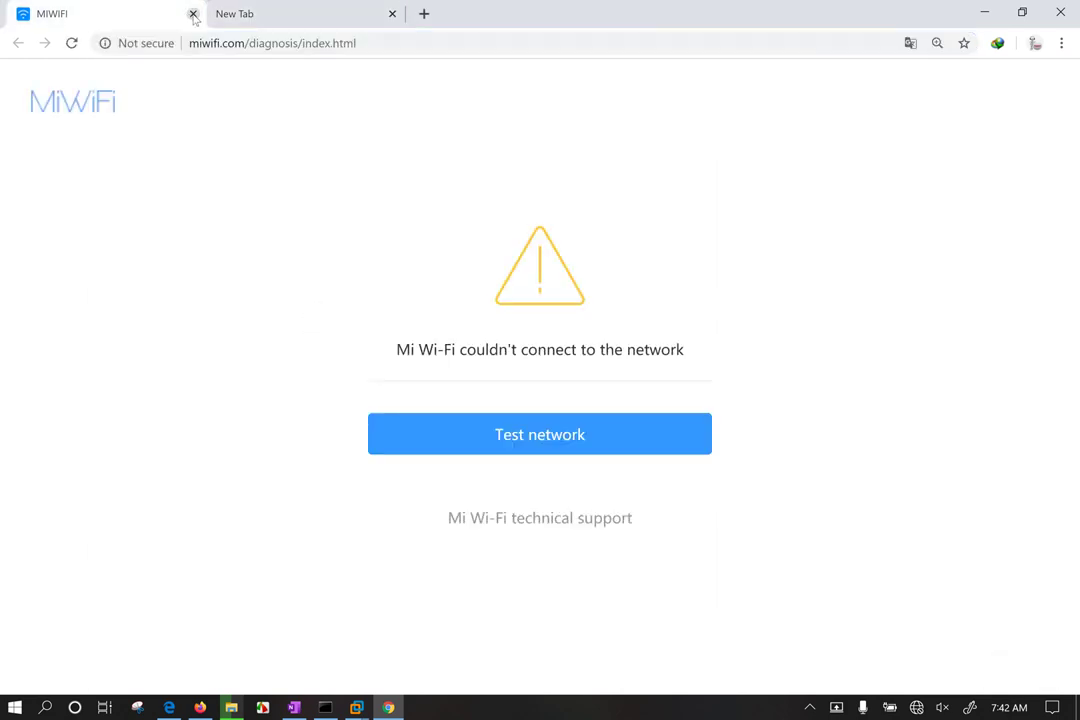
left_click(193, 14)
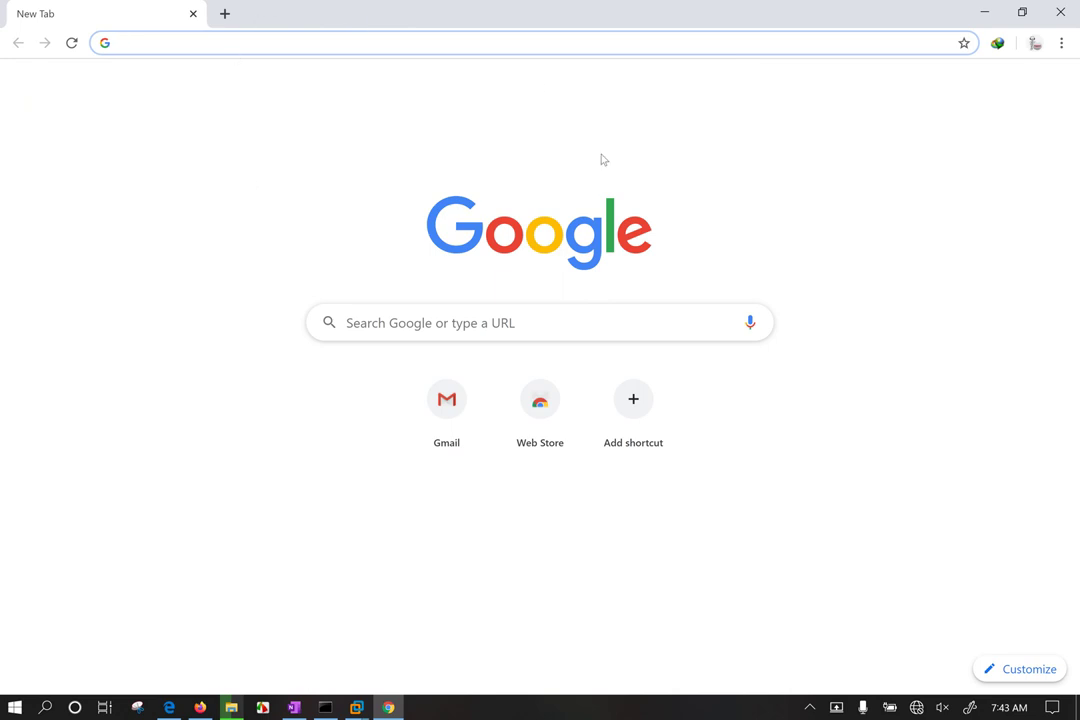
Step: Reload 192.168.31.1 in Firefox and start replacing the prefilled router login password
type("192.168.31.1")
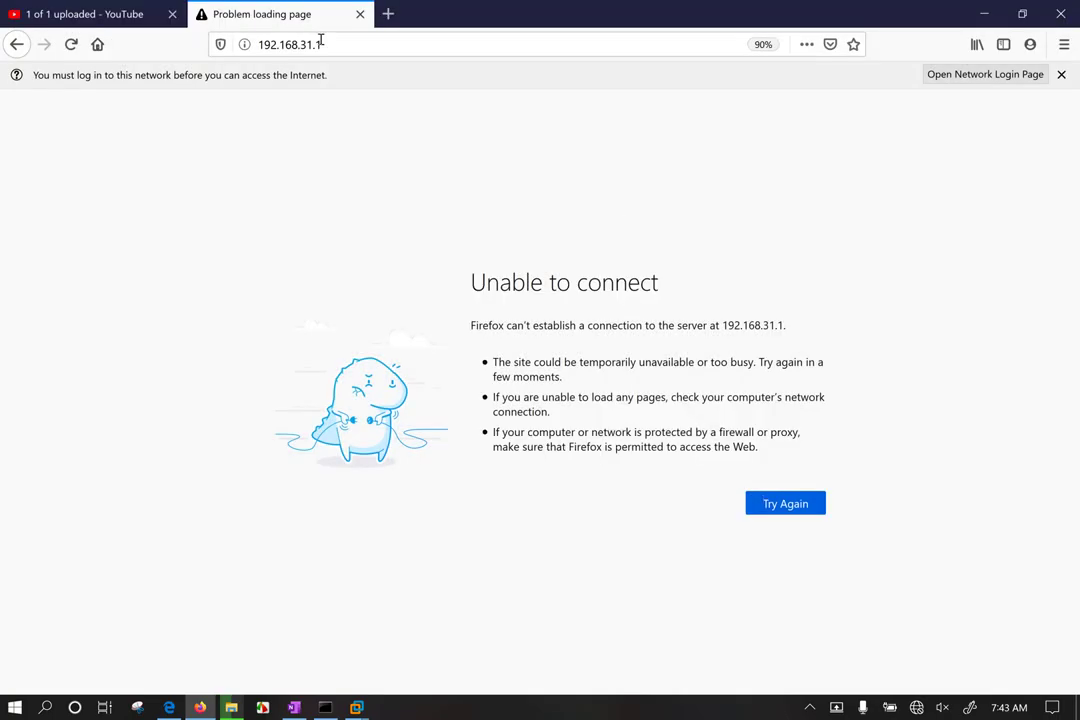
left_click(340, 48)
key("Return")
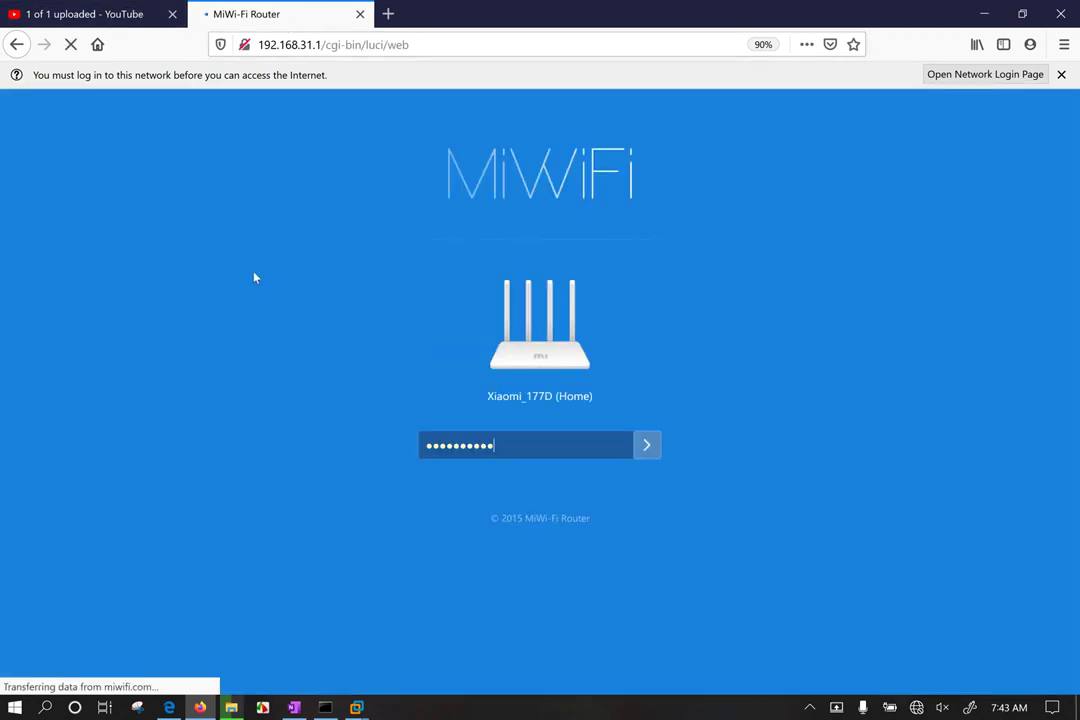
left_click_drag(500, 445, 385, 435)
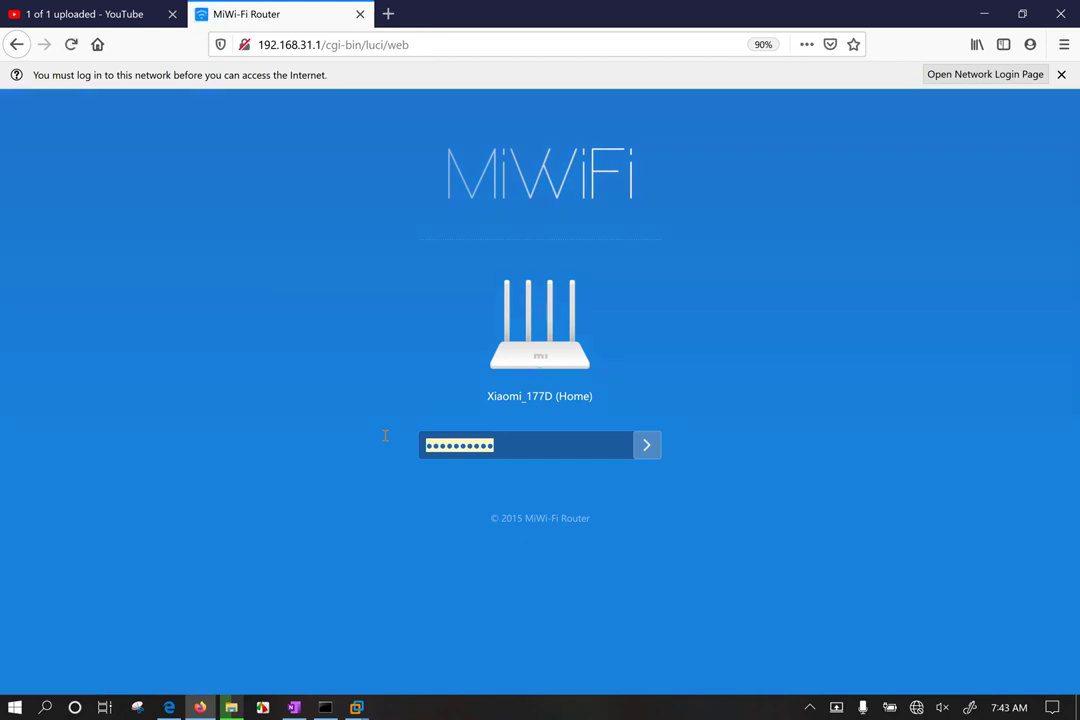
type("a")
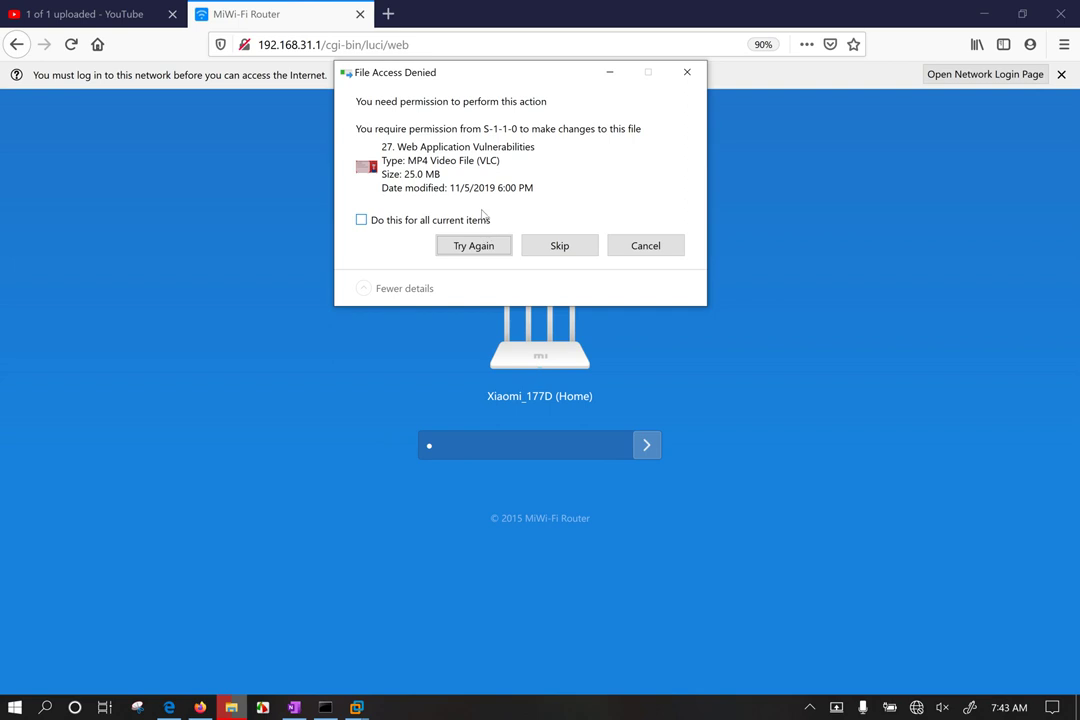
key("ctrl+a")
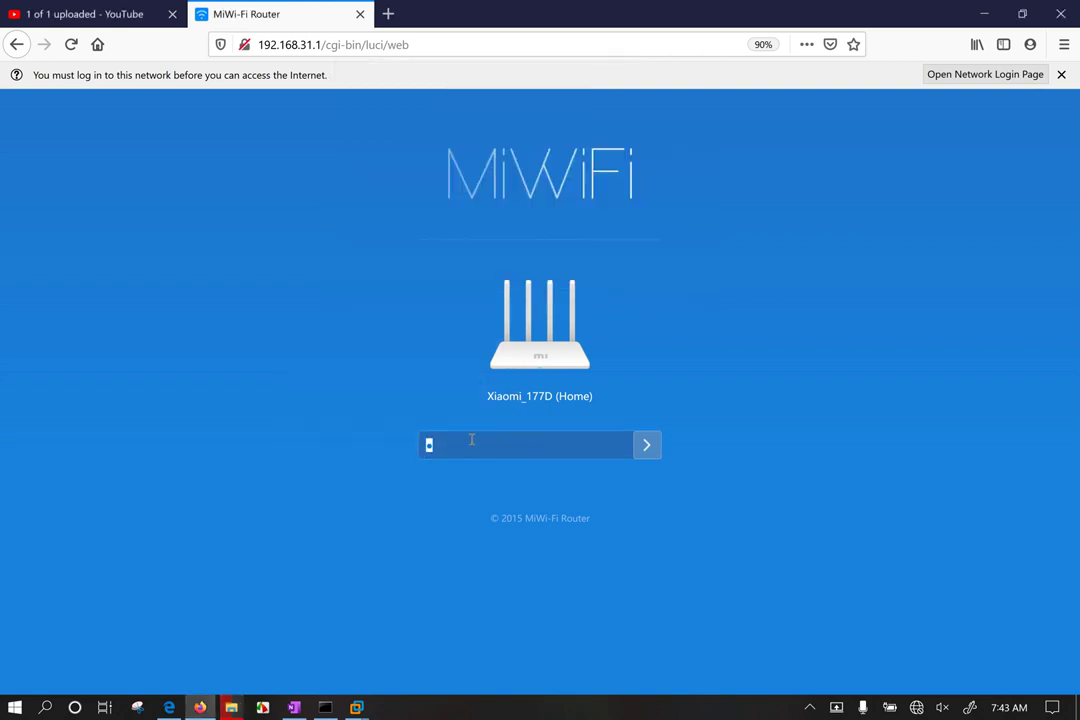
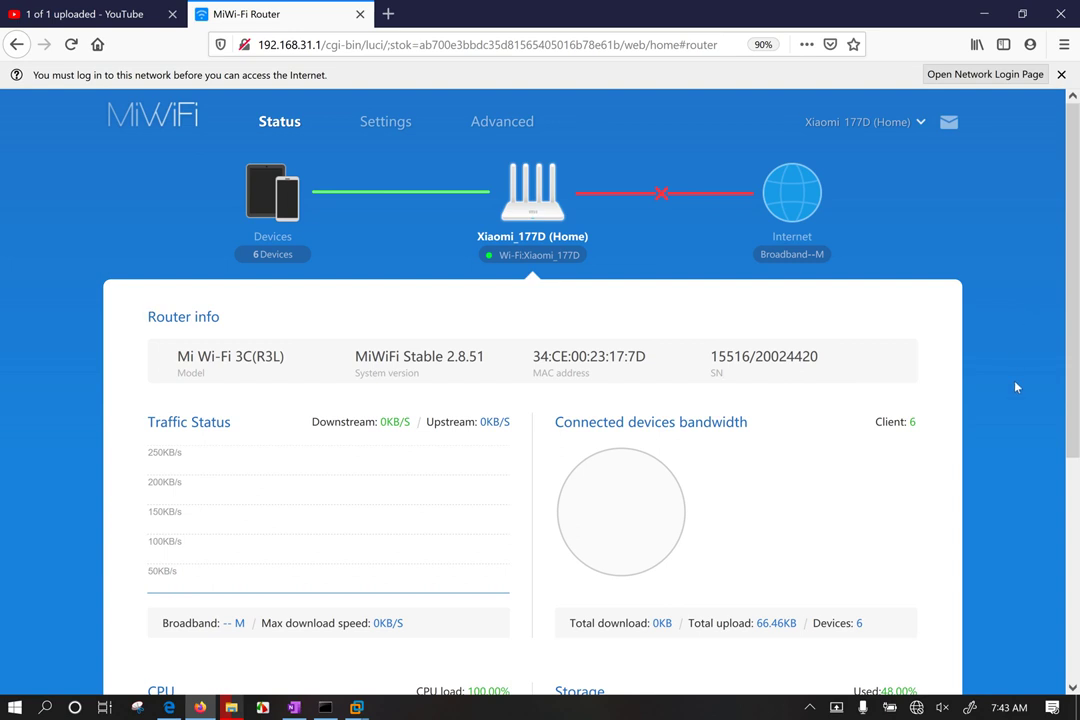
Step: Highlight the bandwidth and connected-client text on the router status page
mouse_move(903, 424)
left_mouse_down()
mouse_move(926, 428)
mouse_move(917, 425)
left_mouse_up()
left_click_drag(880, 421, 920, 436)
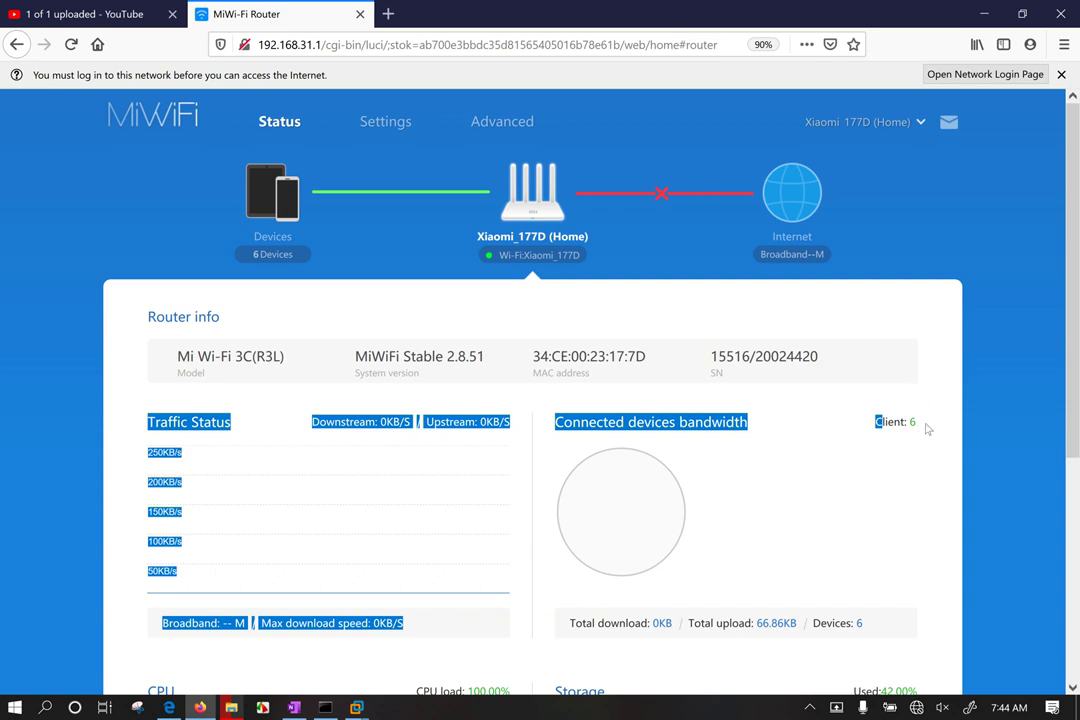
left_click(805, 452)
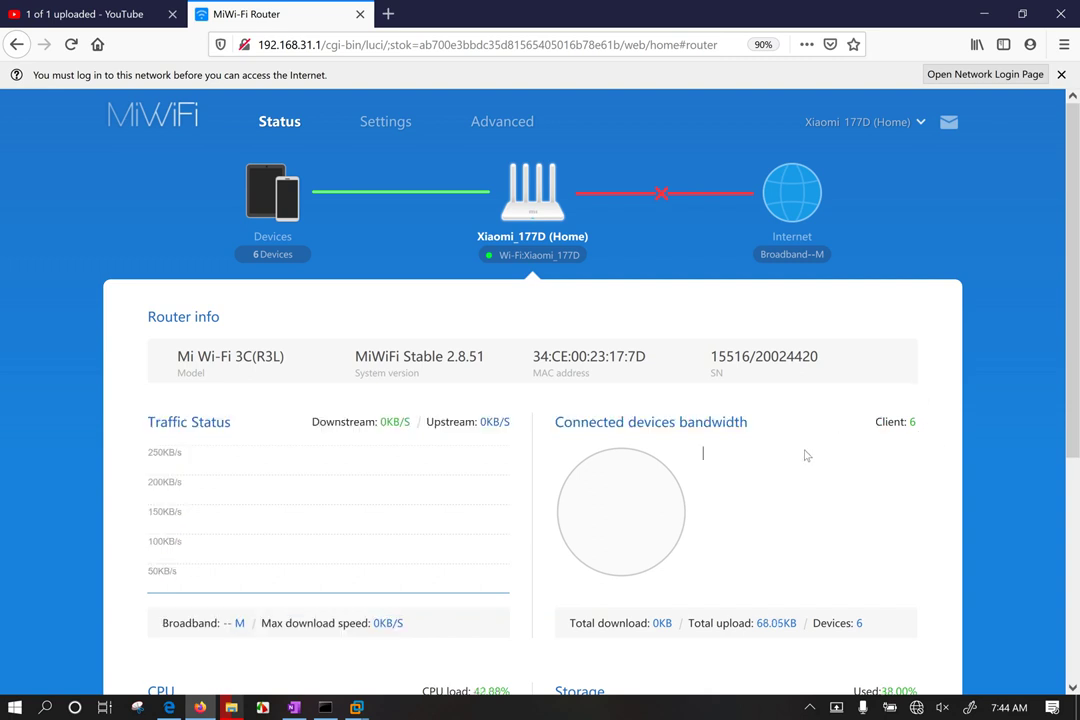
double_click(716, 418)
left_click(853, 516)
Step: Open the router's Settings page and look over the Wi-Fi section
left_click(390, 126)
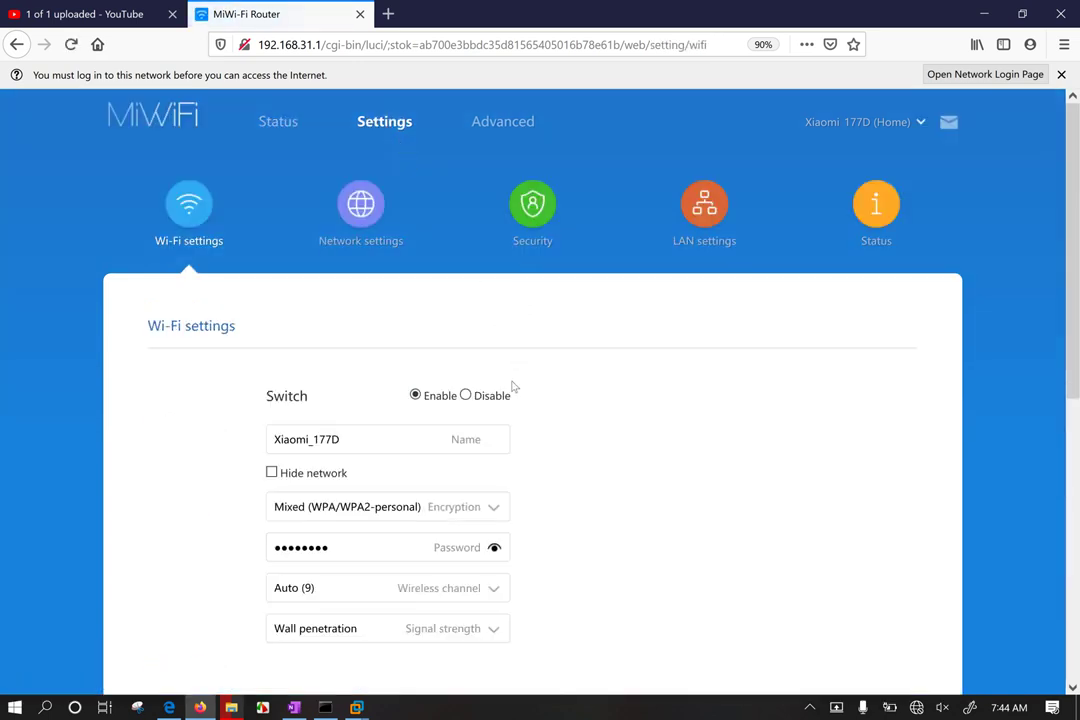
scroll(775, 468, "down", 3)
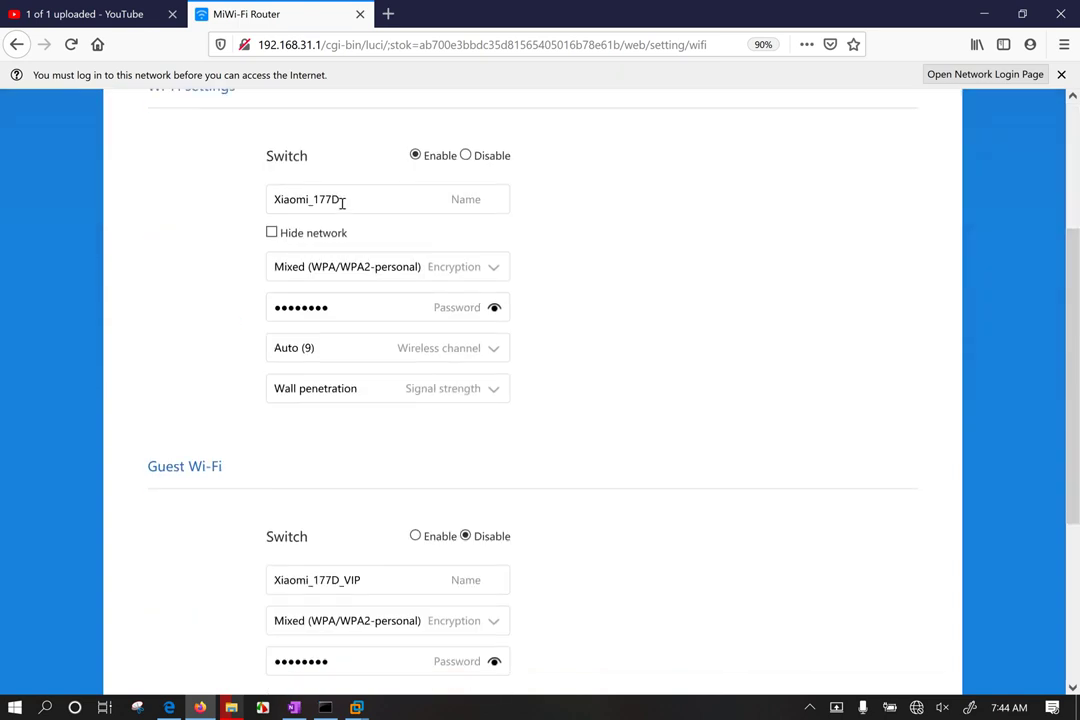
scroll(615, 402, "down", 3)
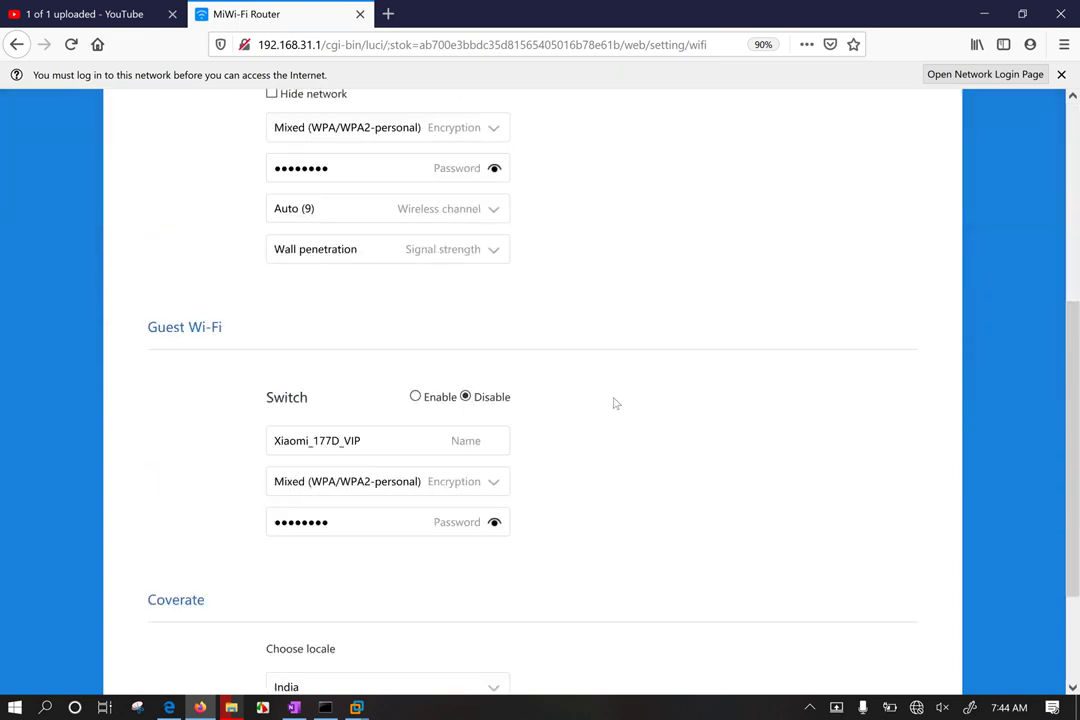
scroll(615, 402, "up", 2)
scroll(615, 402, "up", 4)
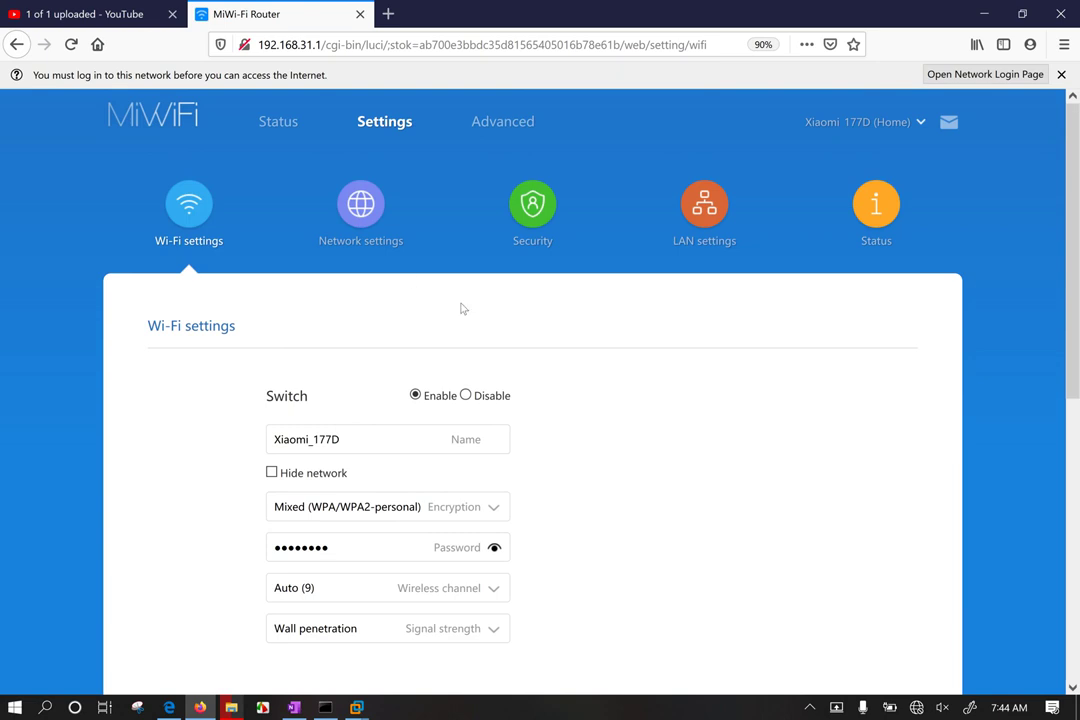
Step: Show the Xiaomi_177D password in plain text and add a new prefix at its start
left_click(494, 548)
left_click(340, 550)
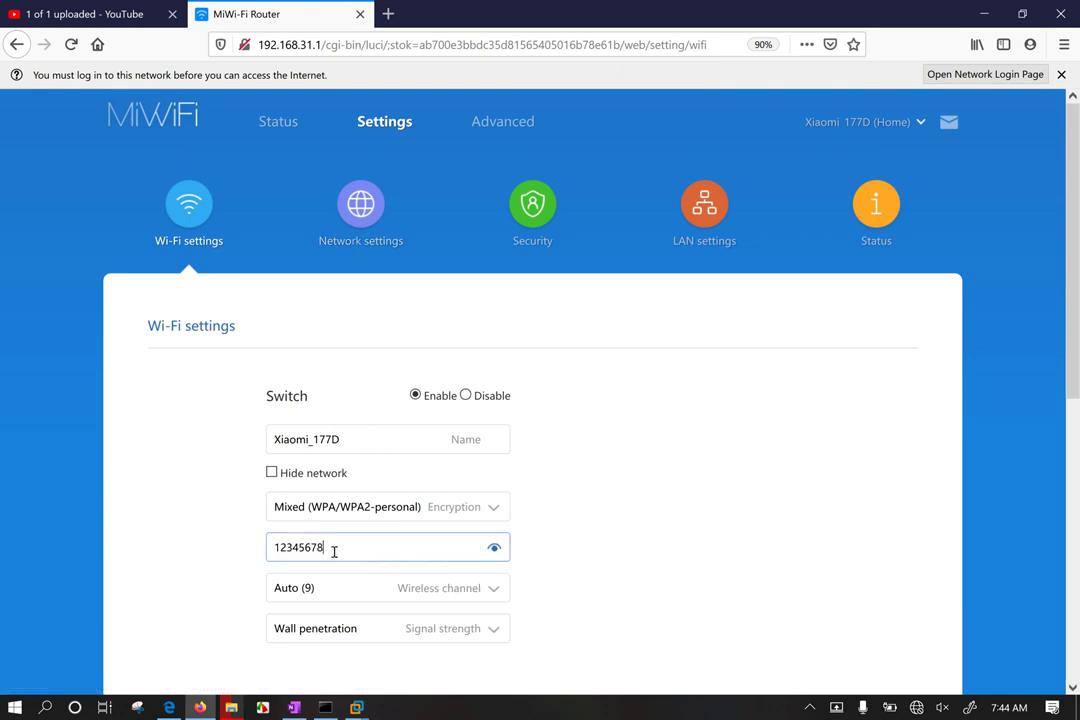
left_click_drag(333, 550, 277, 548)
left_click(278, 553)
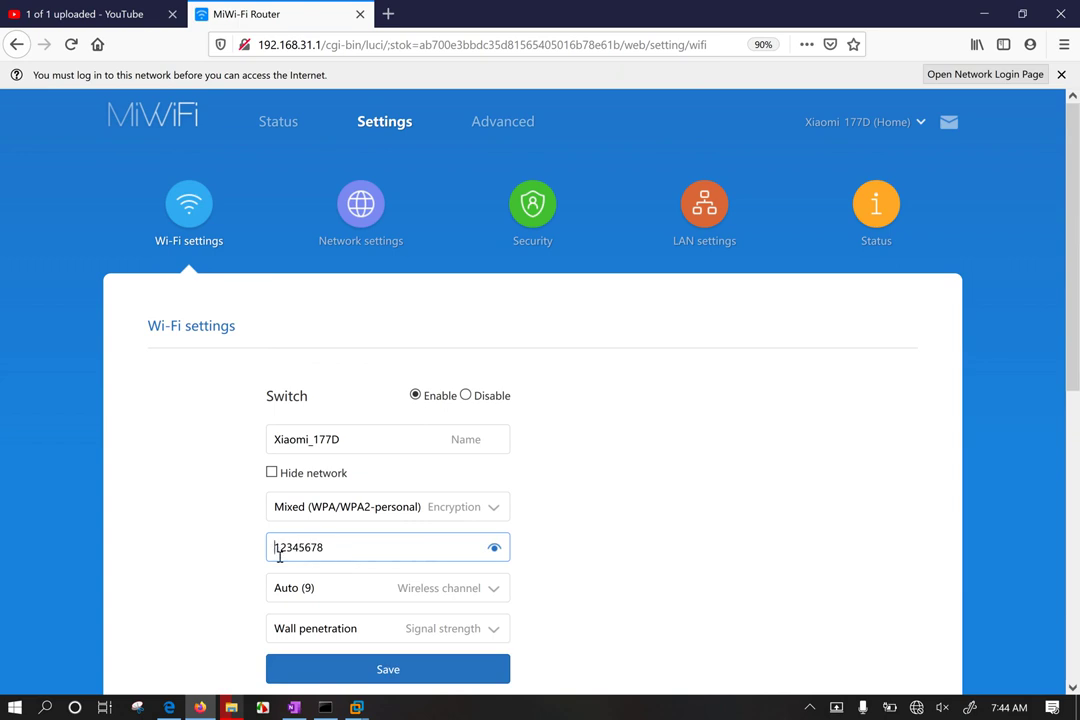
type("COMPTIA")
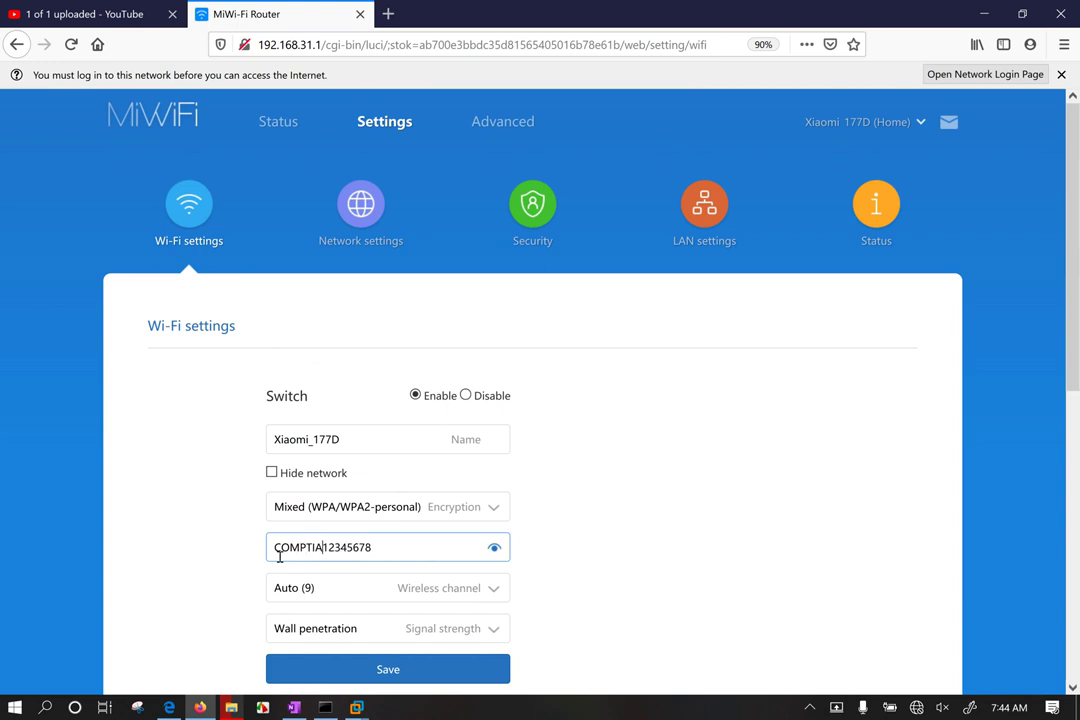
type("@")
left_click_drag(368, 438, 246, 427)
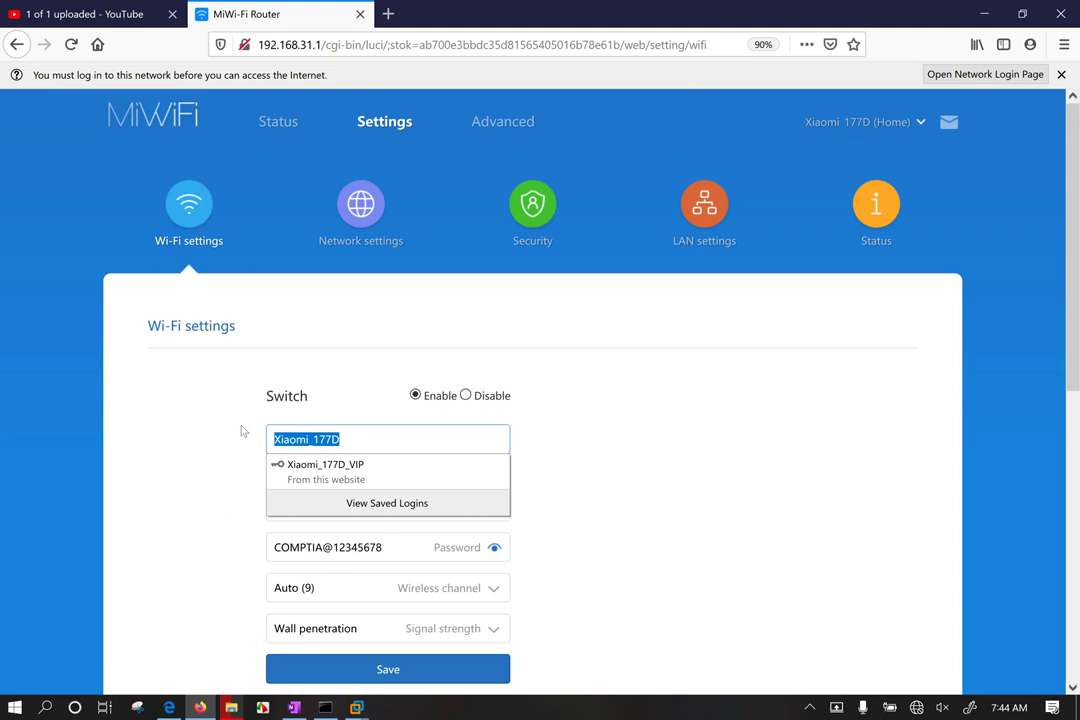
Step: Rename the main Wi-Fi network from Xiaomi_177D to N10-007
type("N1")
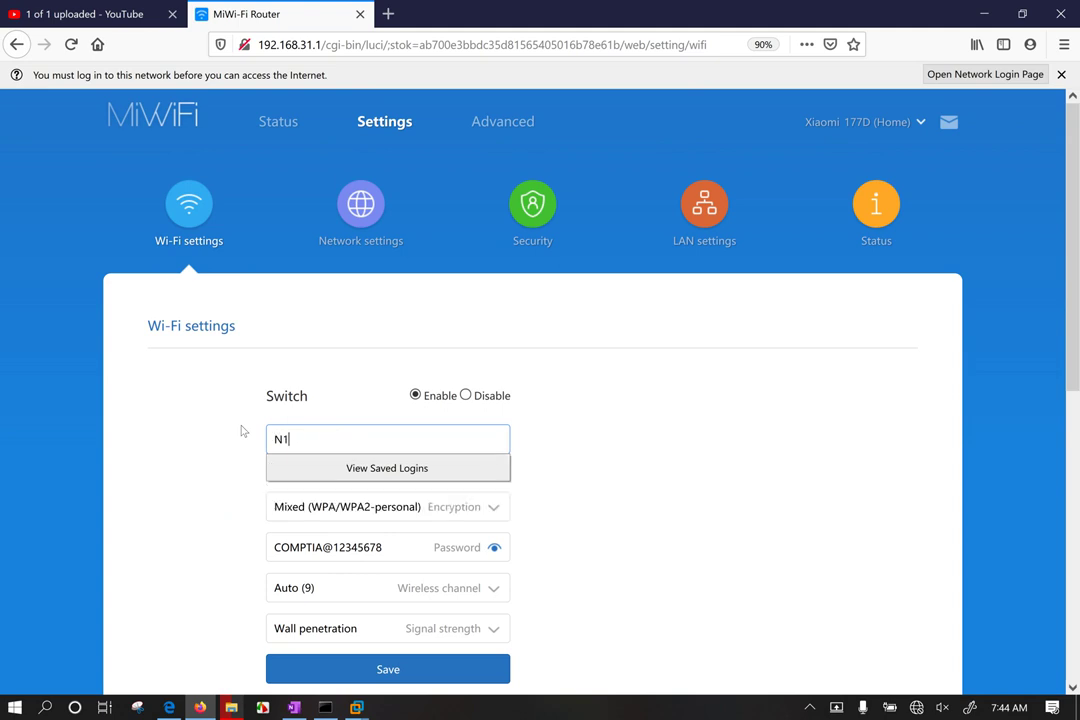
type("0-007")
left_click(620, 448)
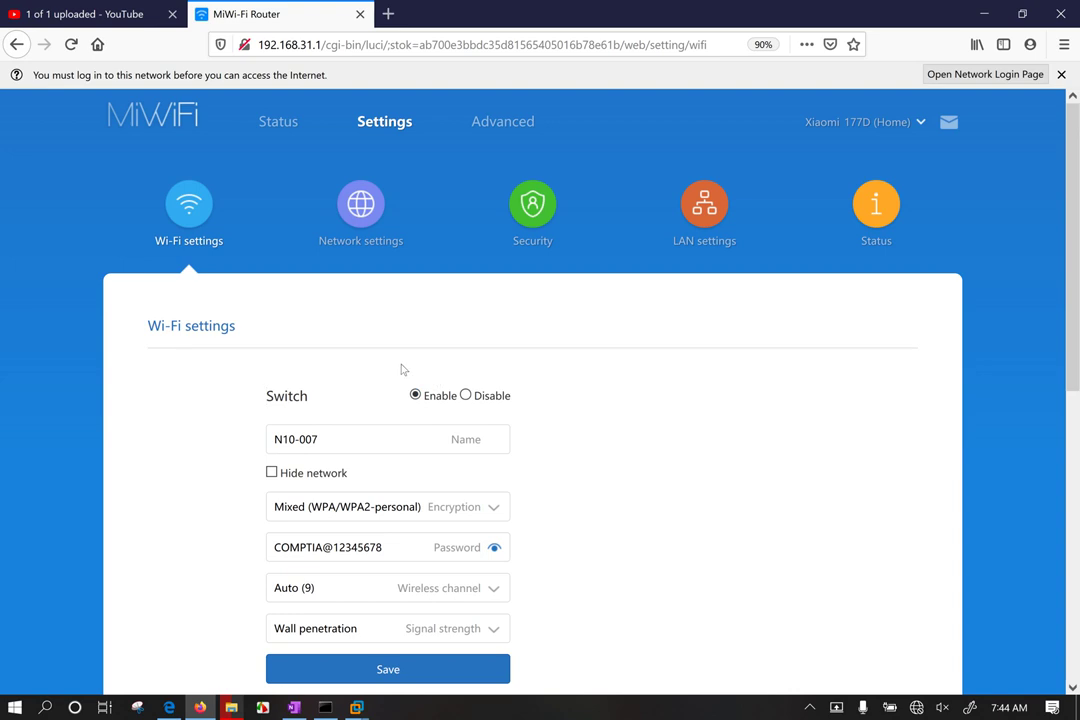
scroll(627, 490, "down", 1)
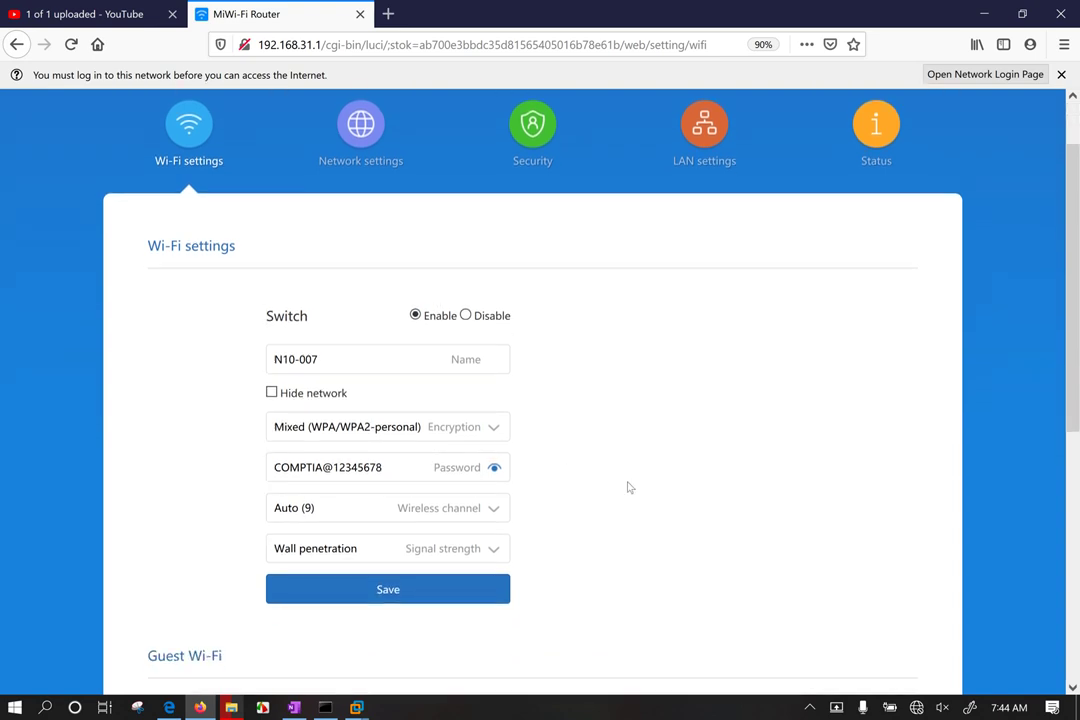
scroll(443, 436, "down", 1)
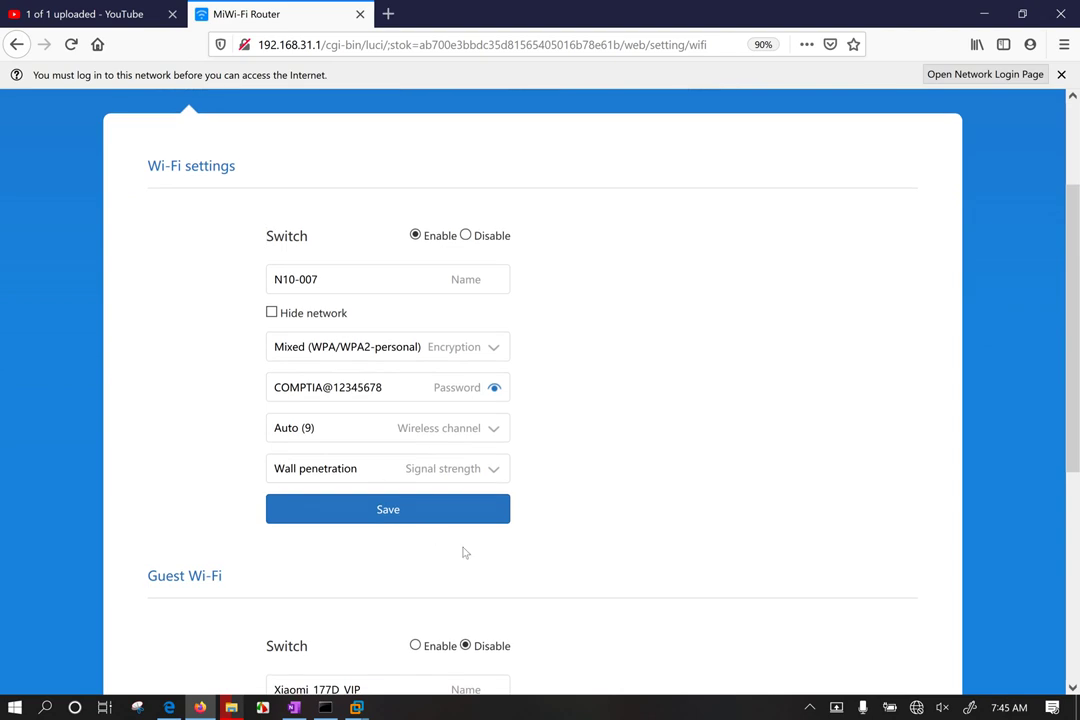
Step: Back out of the restart warning and copy the new Wi-Fi password
left_click(366, 516)
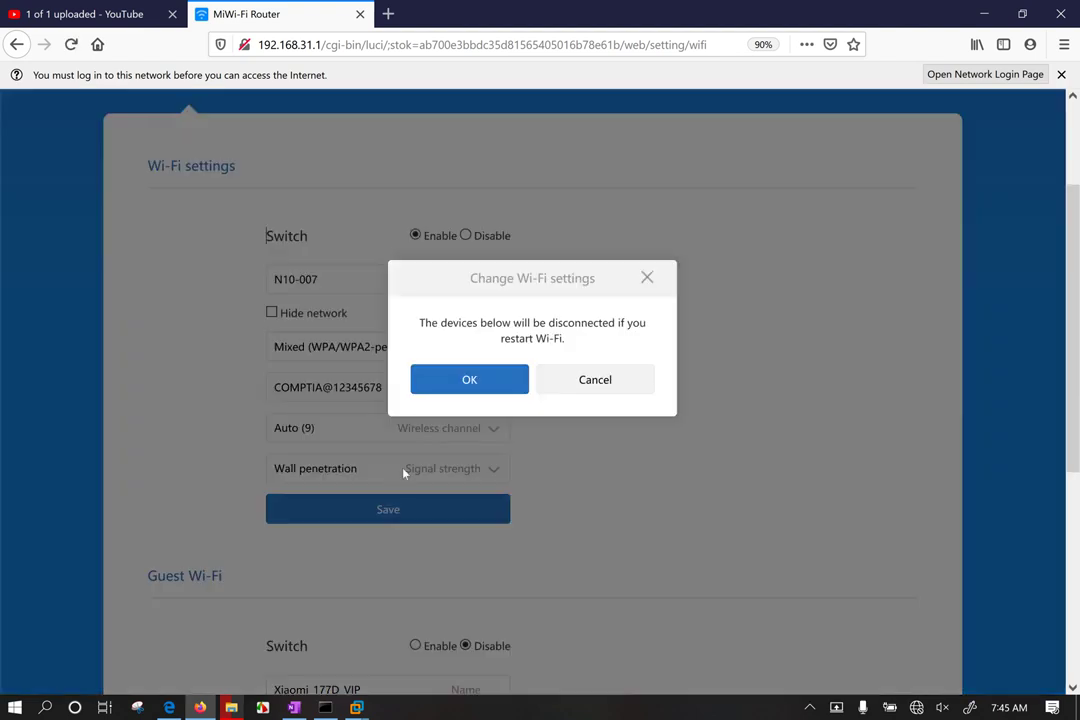
left_click(647, 277)
left_click(347, 387)
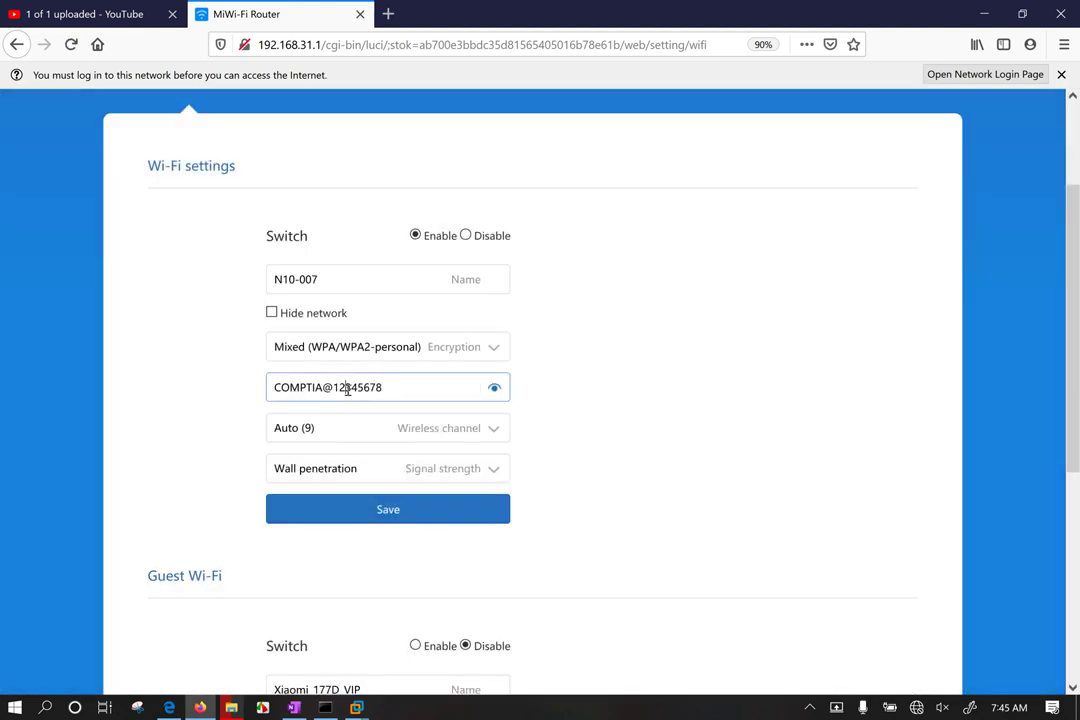
double_click(347, 387)
triple_click(347, 388)
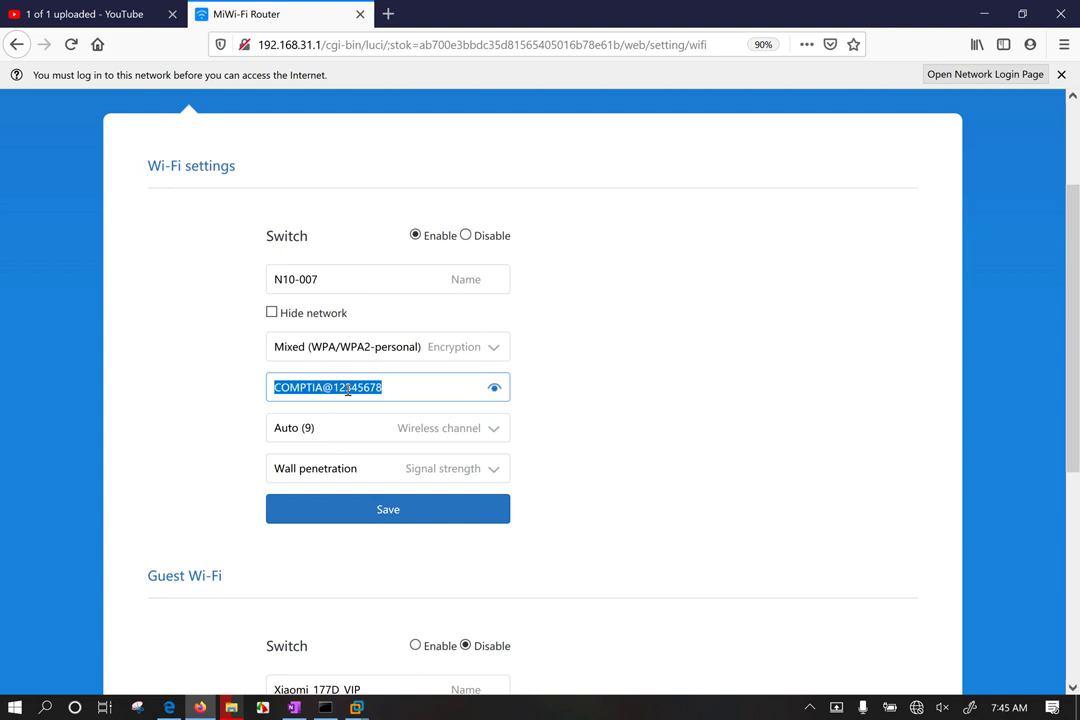
right_click(347, 390)
left_click(386, 436)
Step: Save the Wi-Fi settings, confirm the restart, and view the available networks
left_click(366, 512)
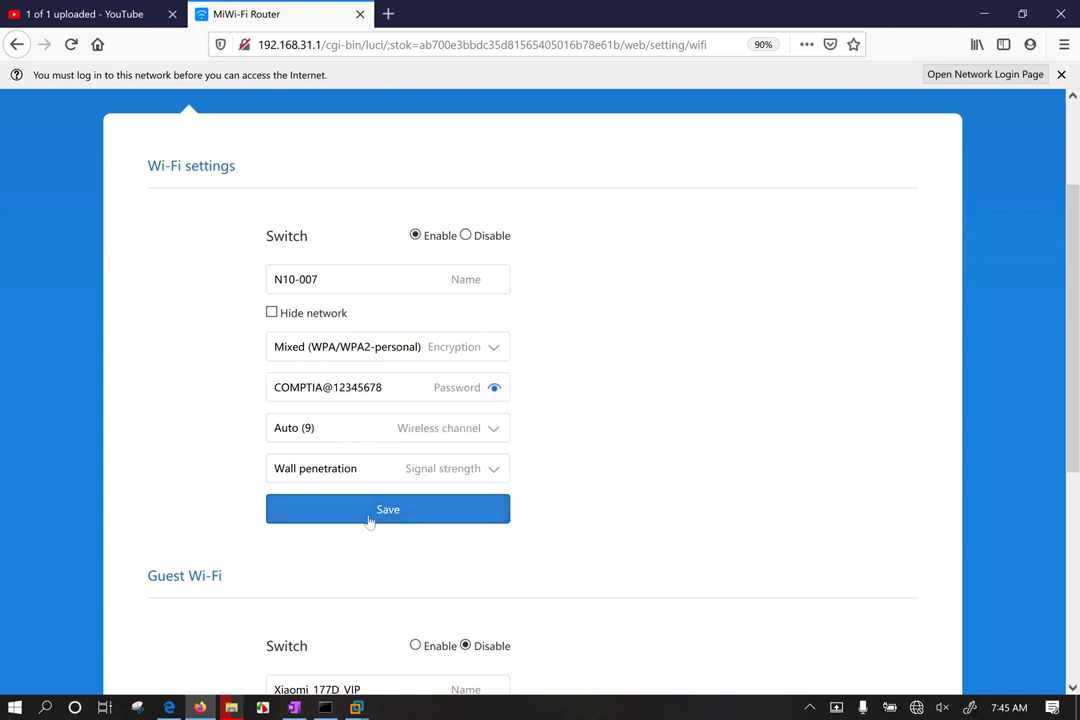
left_click(465, 379)
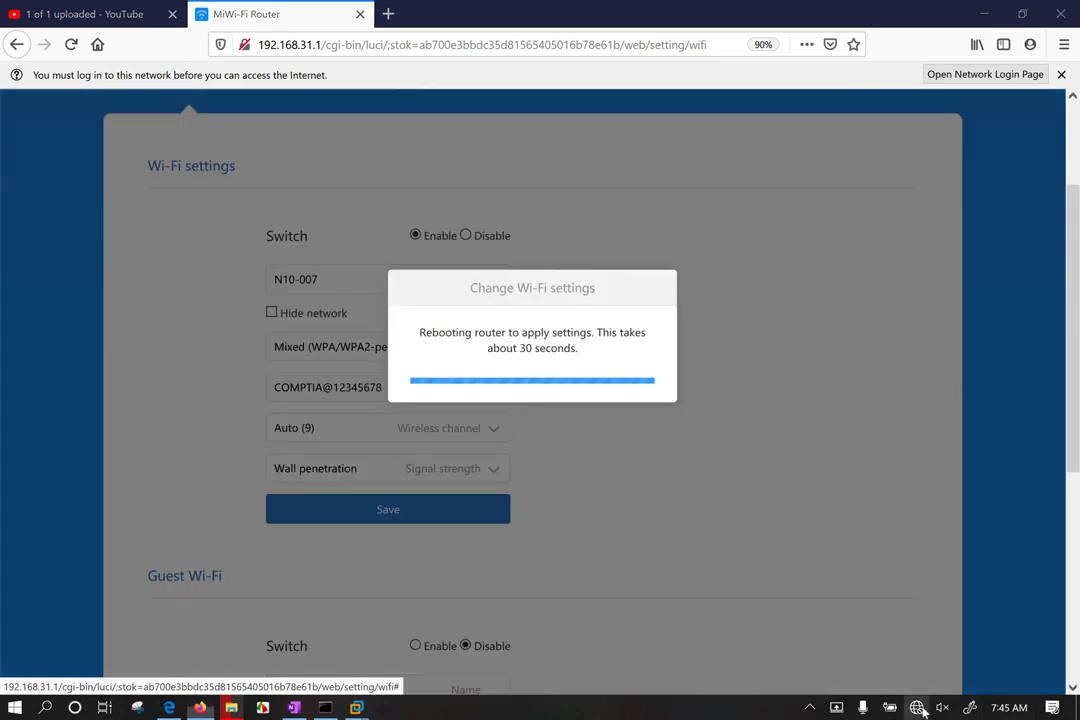
left_click(916, 707)
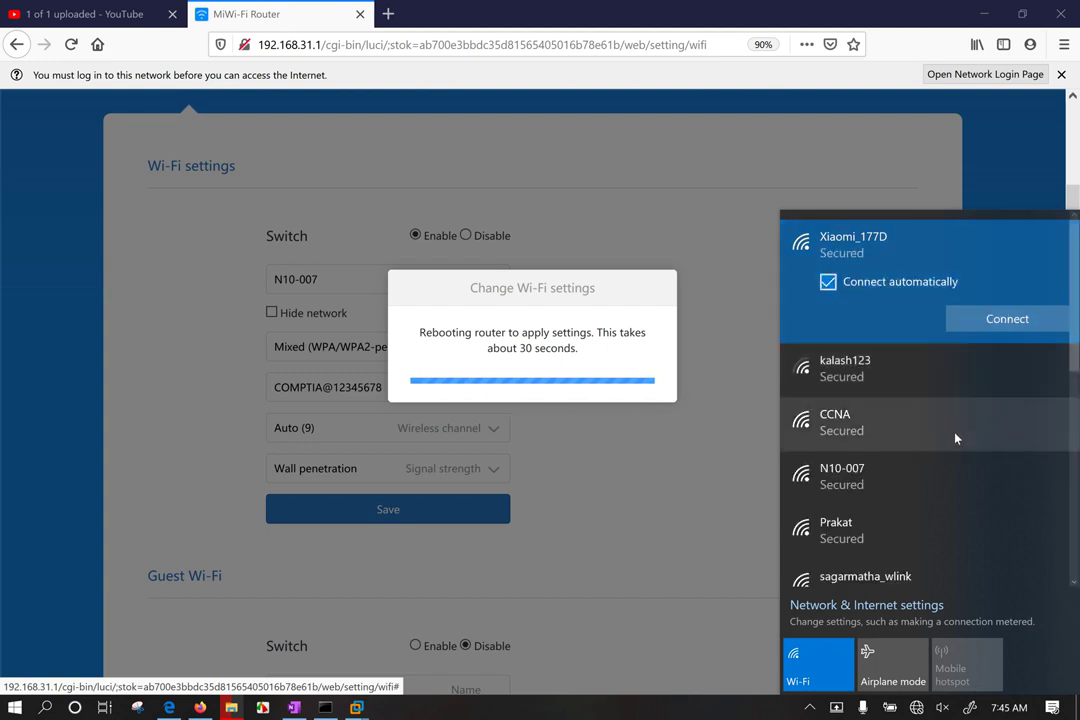
Step: Join the CCNA network using the copied password as the key and allow discoverability
scroll(870, 428, "down", 1)
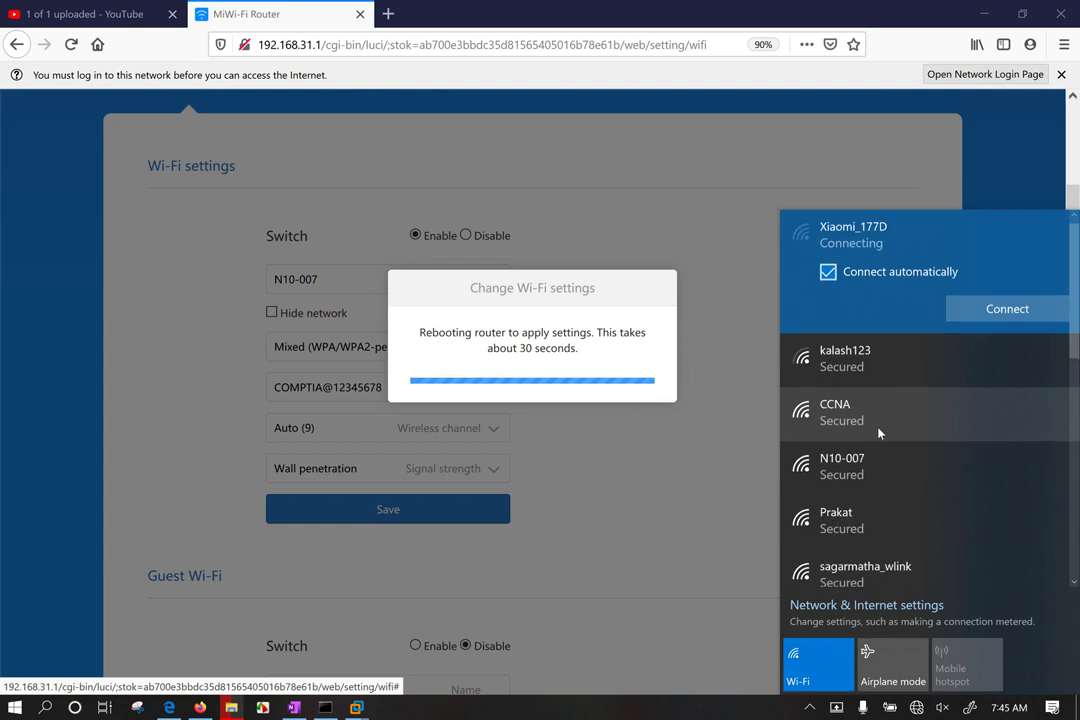
left_click(885, 431)
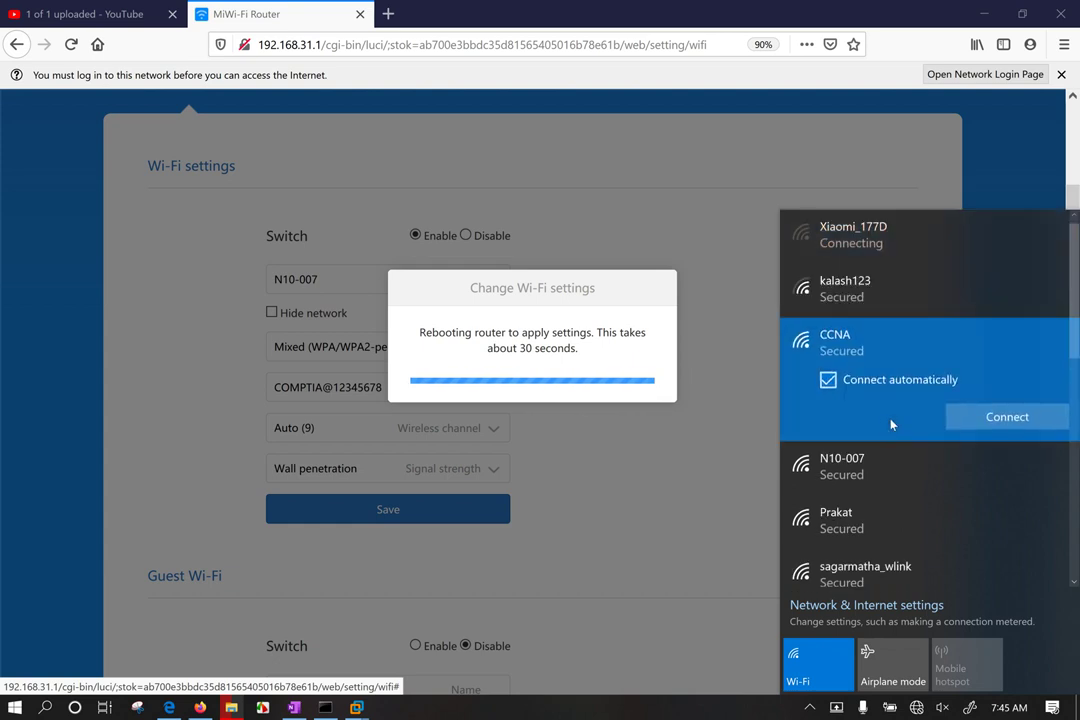
left_click(1010, 414)
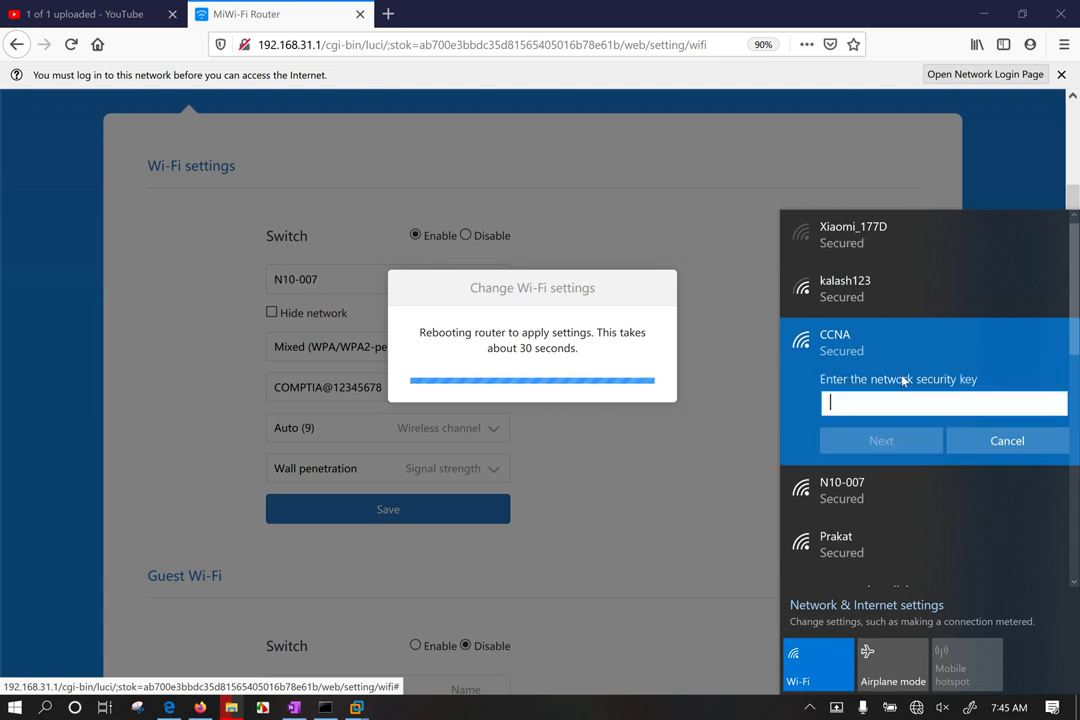
right_click(897, 404)
left_click(938, 421)
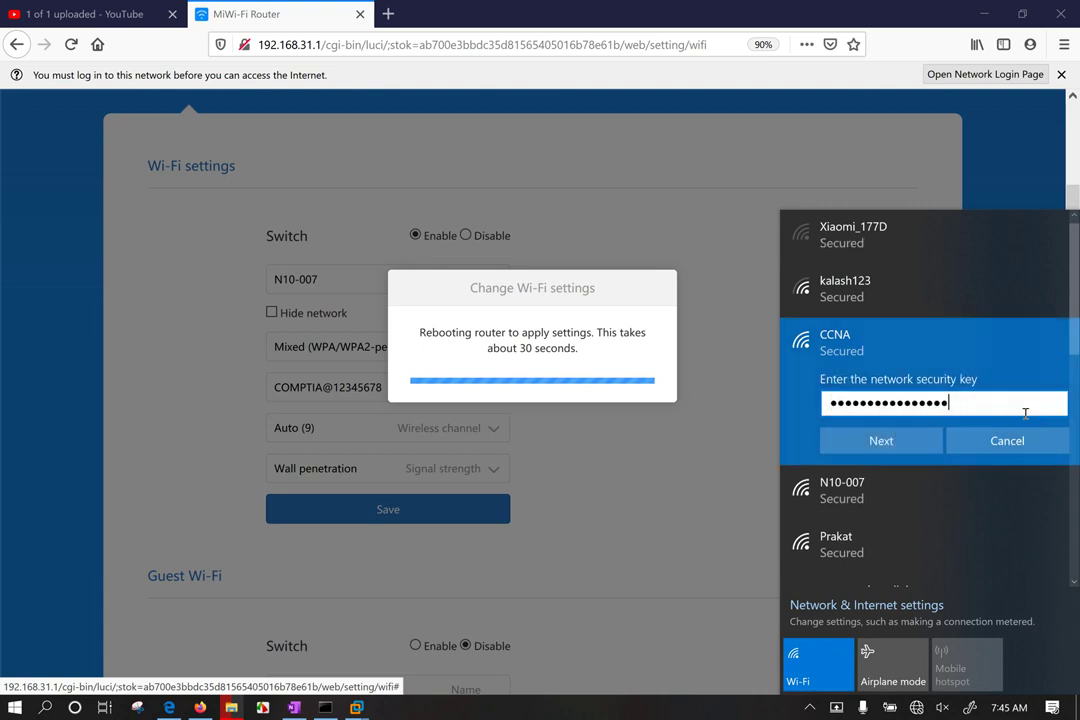
left_click(858, 442)
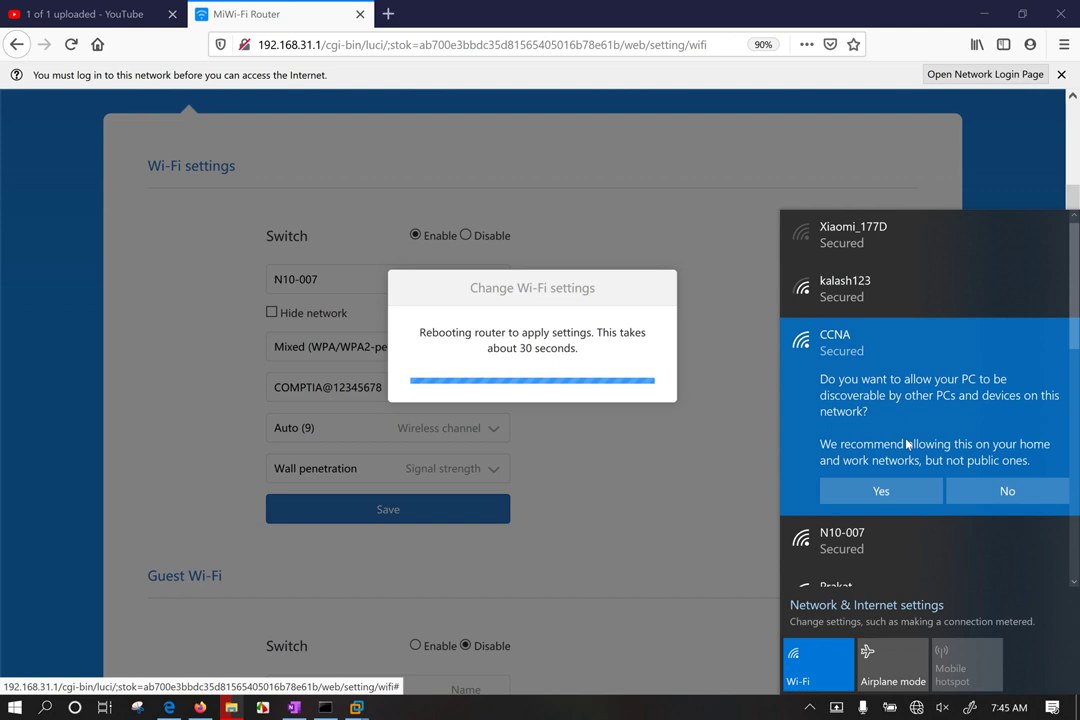
left_click(884, 490)
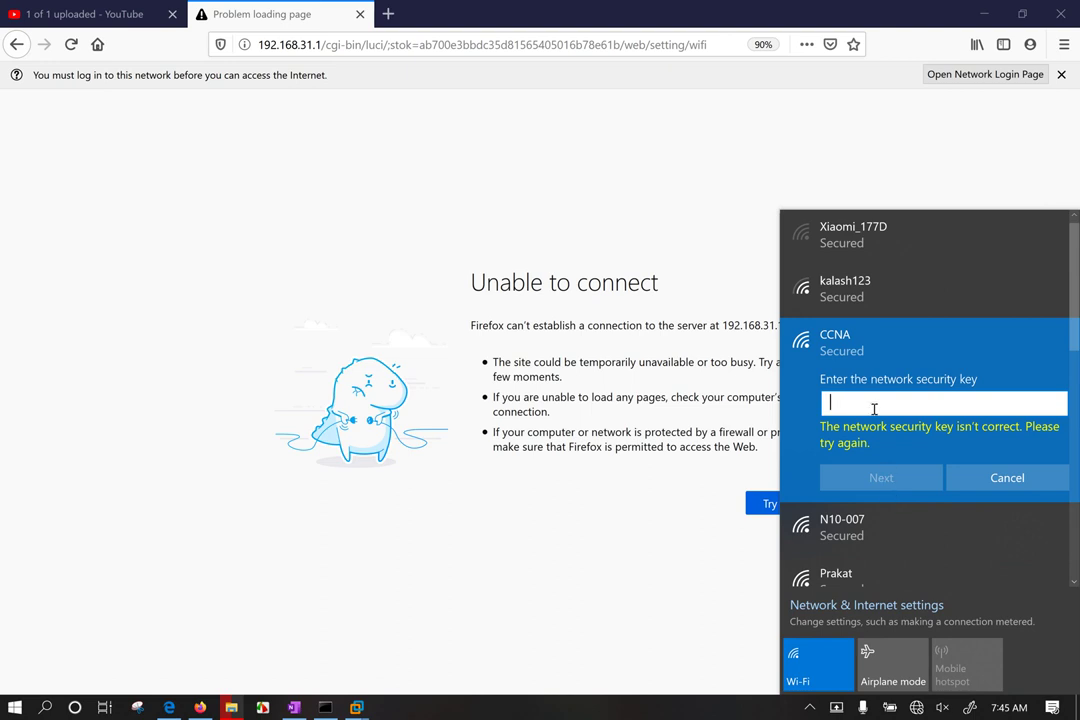
Step: Cancel the CCNA attempt and paste the copied key into the N10-007 prompt, revealing it
left_click(1007, 477)
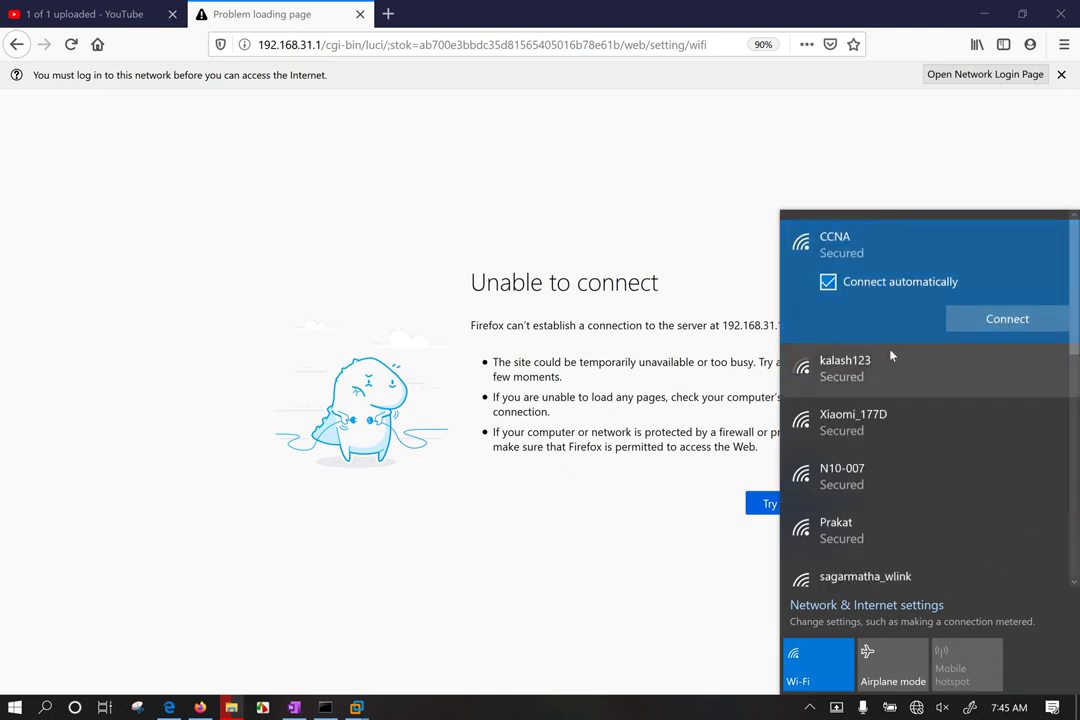
left_click(882, 429)
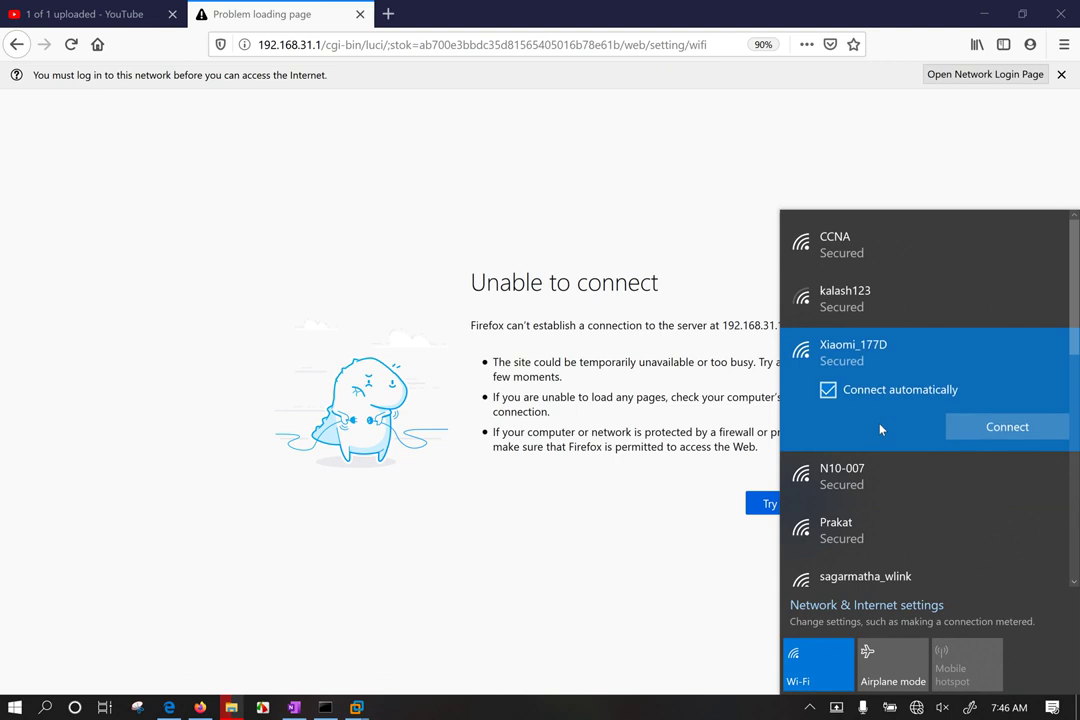
left_click(855, 480)
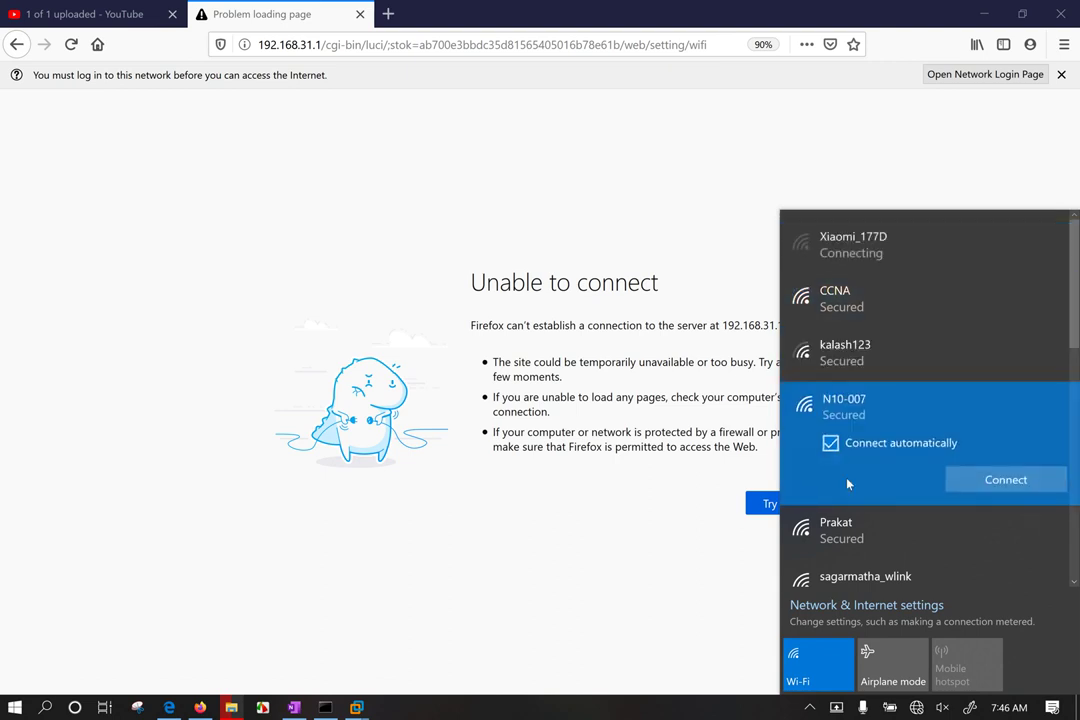
left_click(960, 481)
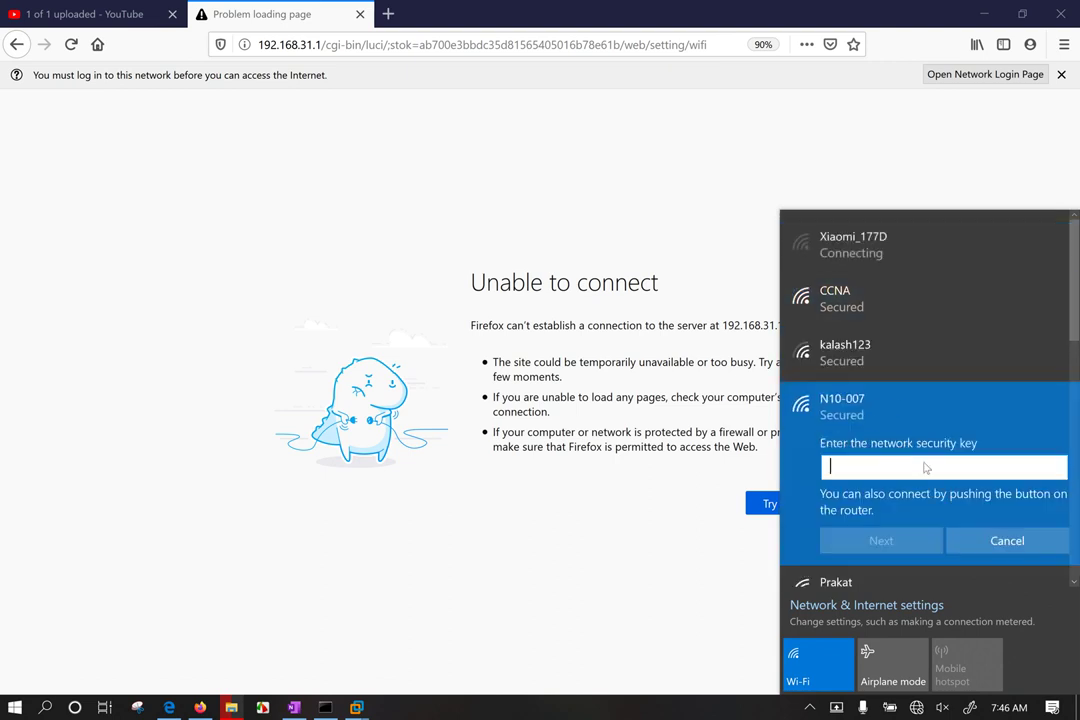
key("ctrl+v")
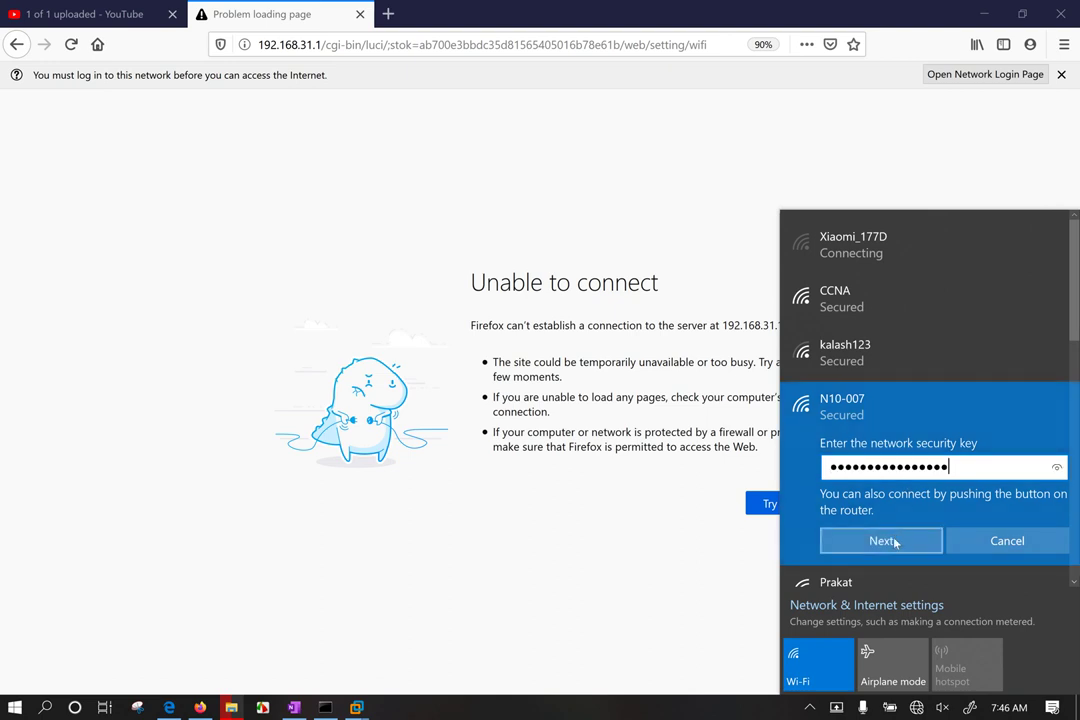
left_click(1057, 468)
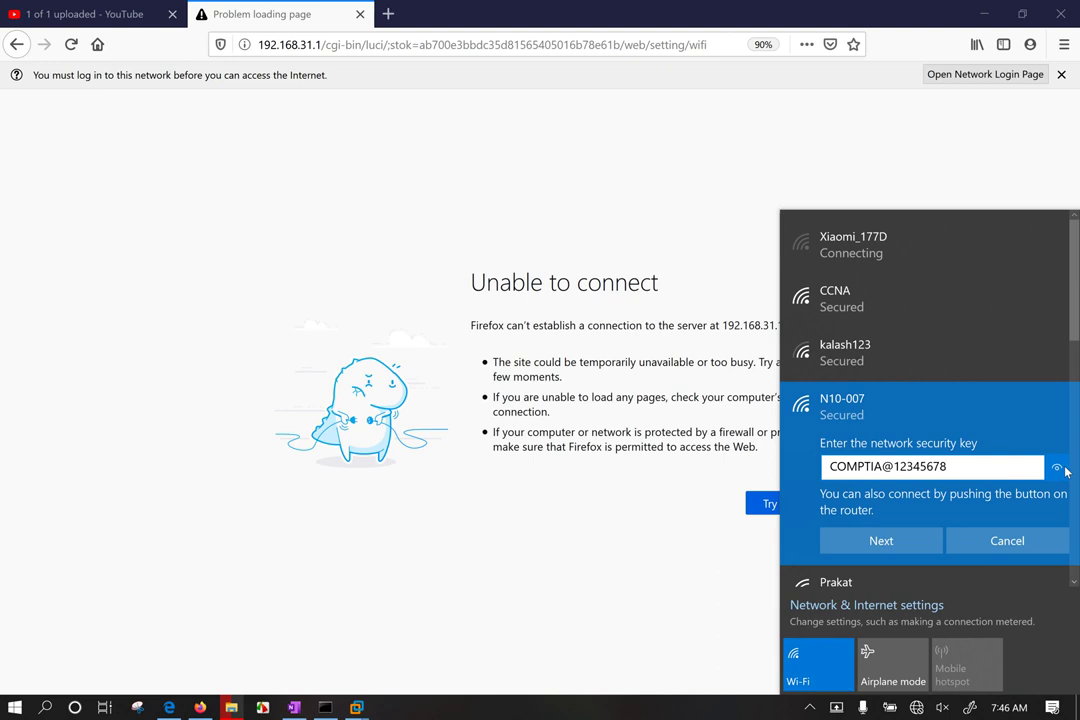
Step: Connect to N10-007, close the Chrome error window, and reload the router page in Firefox
left_click(900, 539)
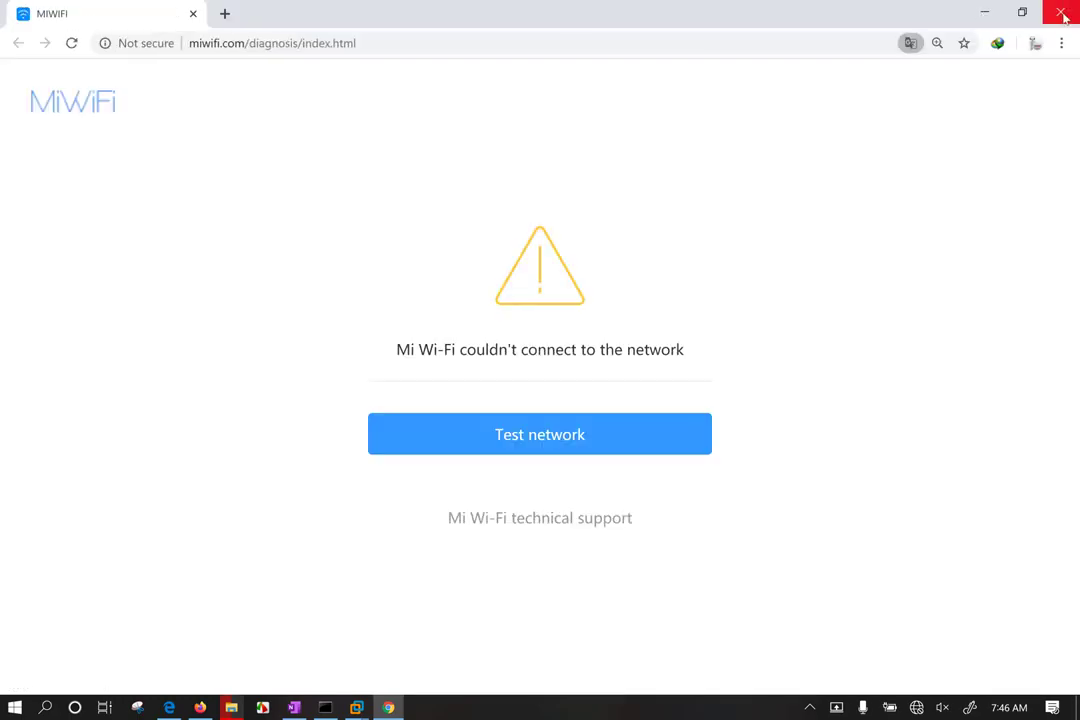
left_click(1060, 12)
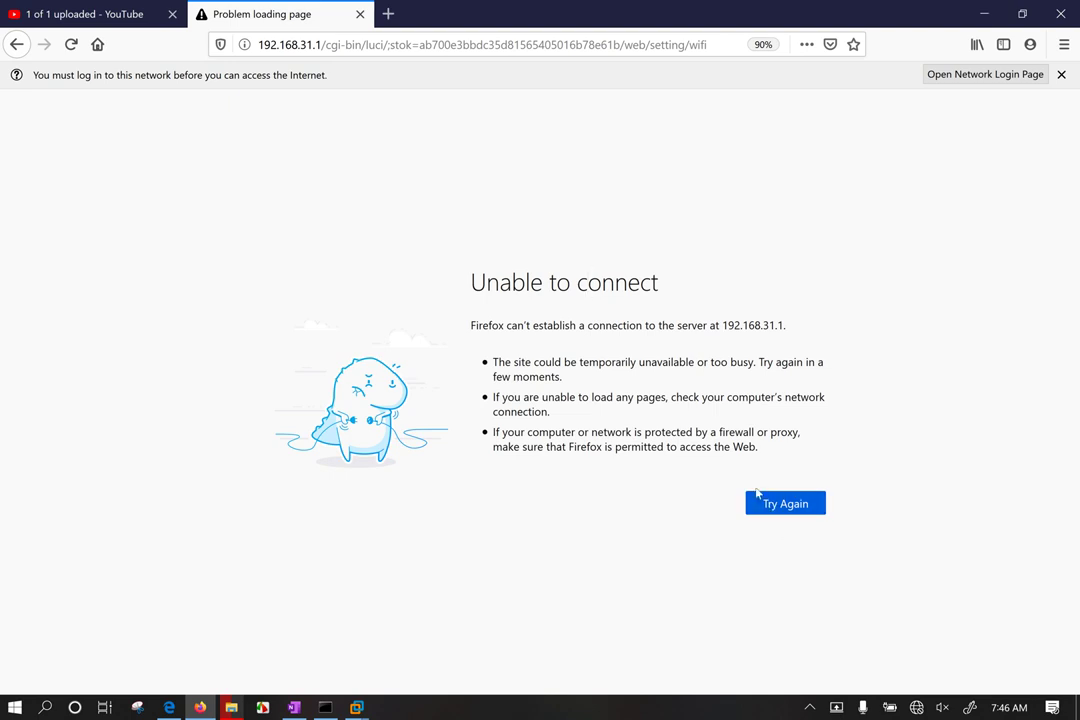
left_click(785, 507)
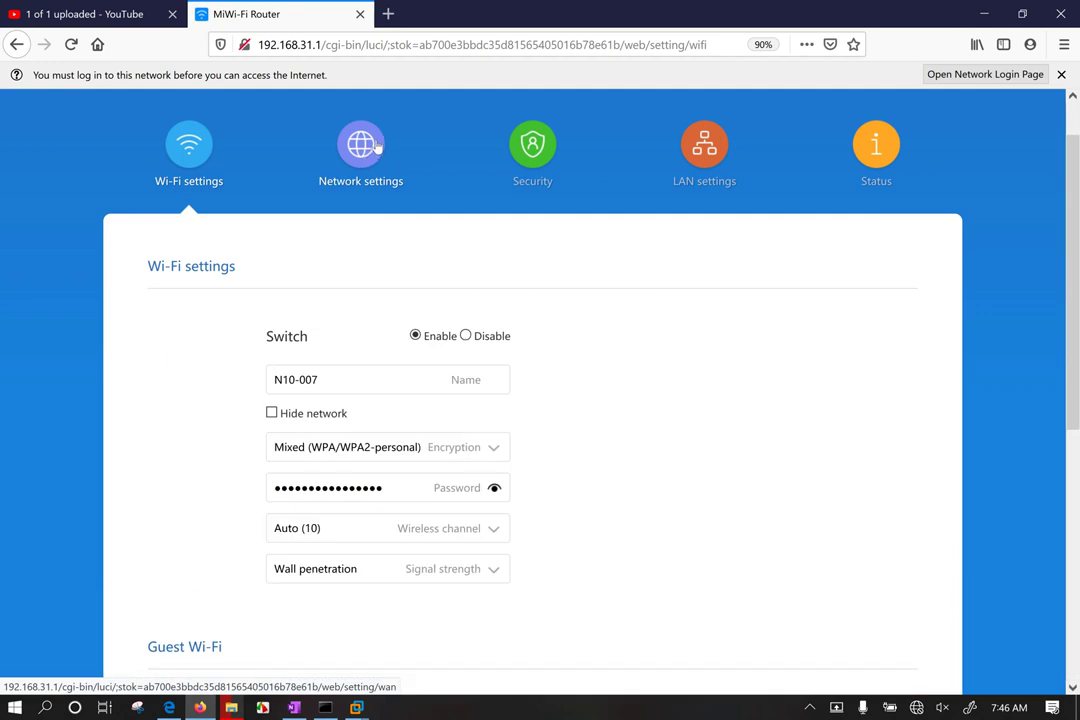
scroll(586, 463, "down", 5)
Step: Open Network settings and scroll down to the WAN port speed and Switch sections
scroll(586, 463, "up", 6)
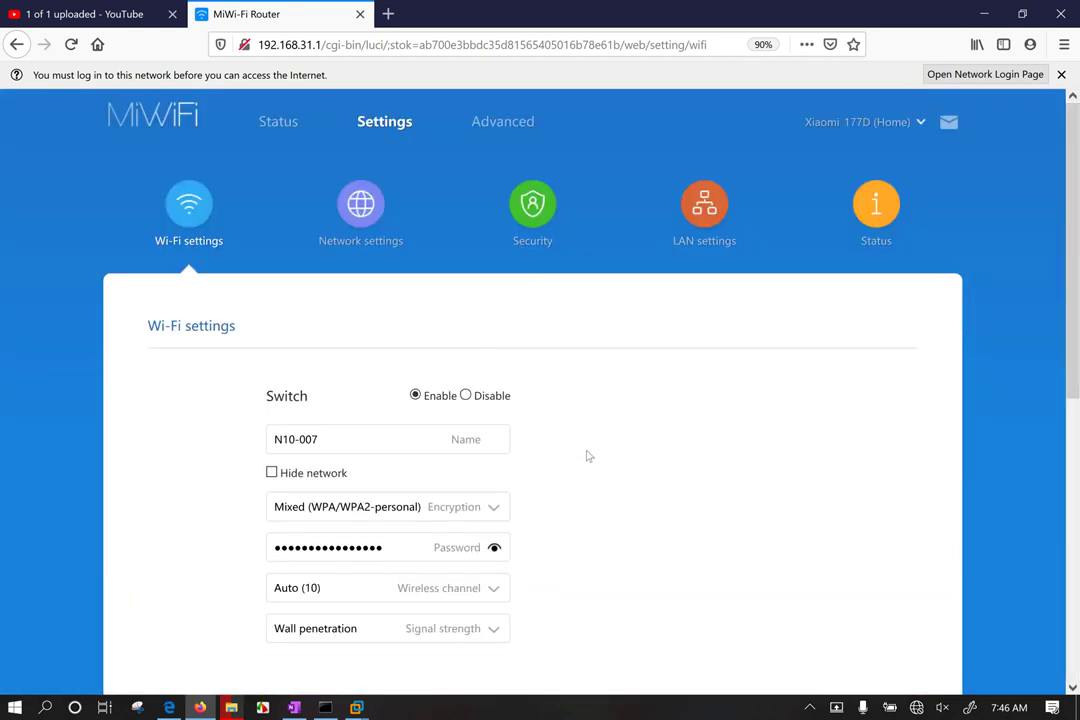
left_click(355, 230)
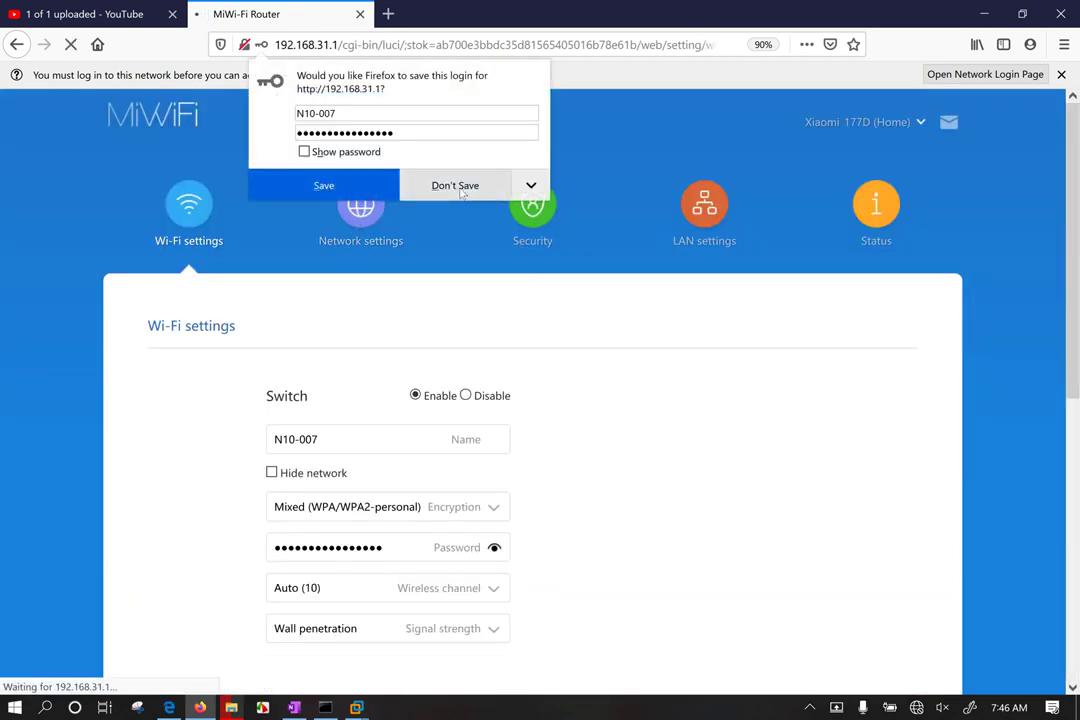
scroll(562, 492, "down", 5)
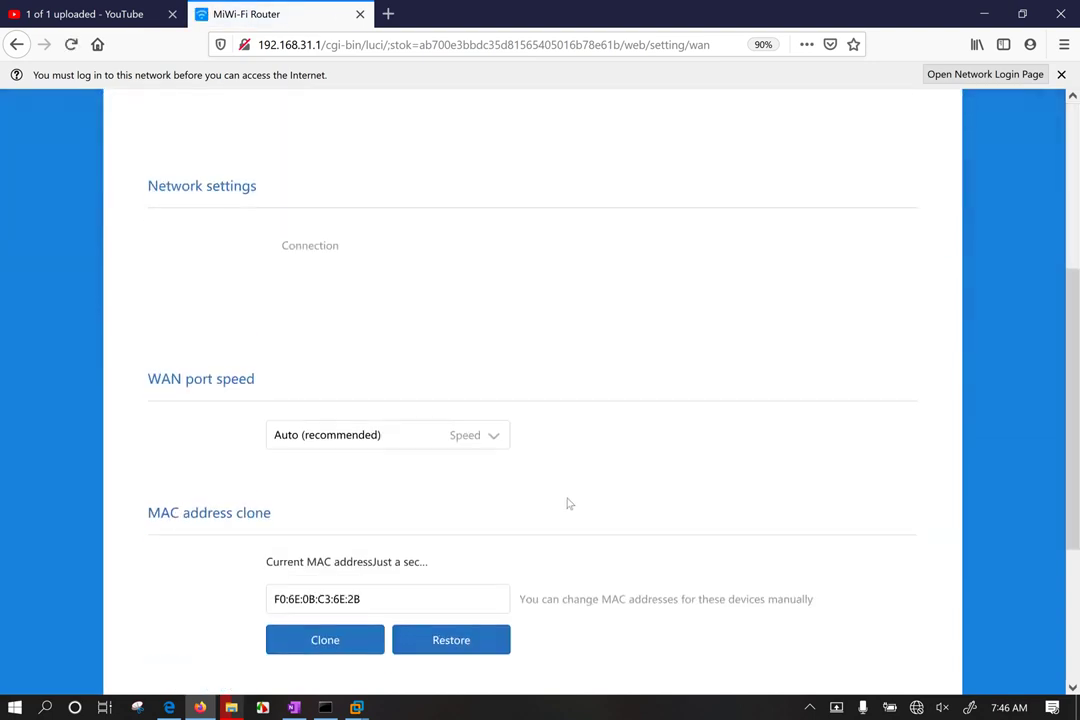
scroll(475, 477, "up", 6)
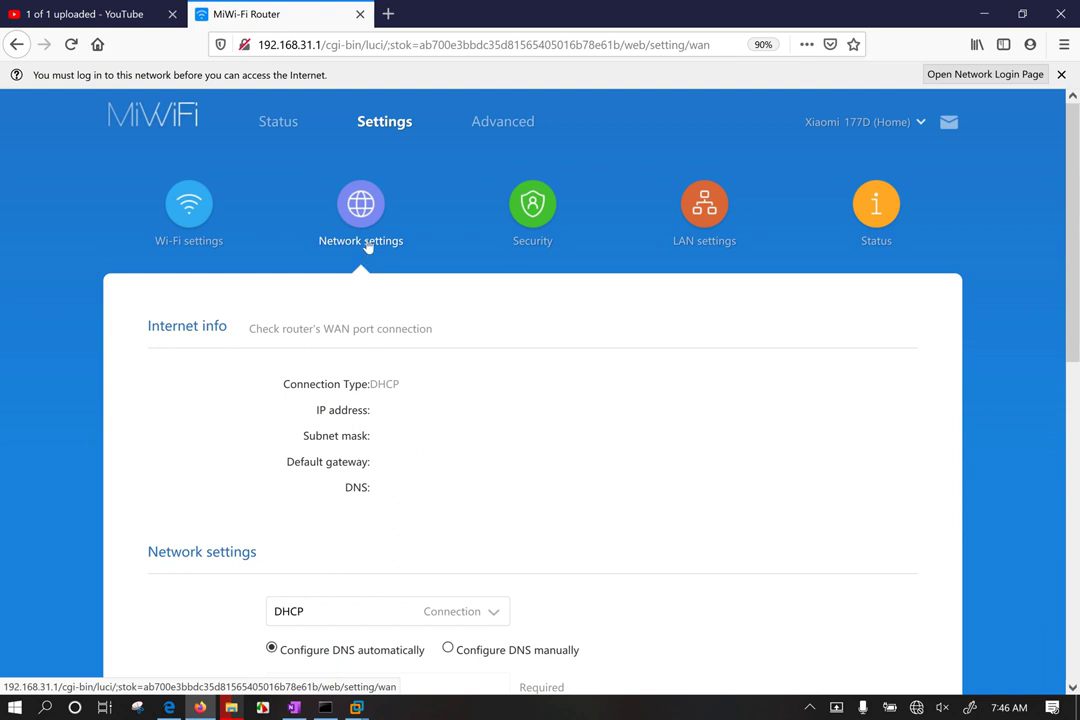
scroll(386, 455, "down", 5)
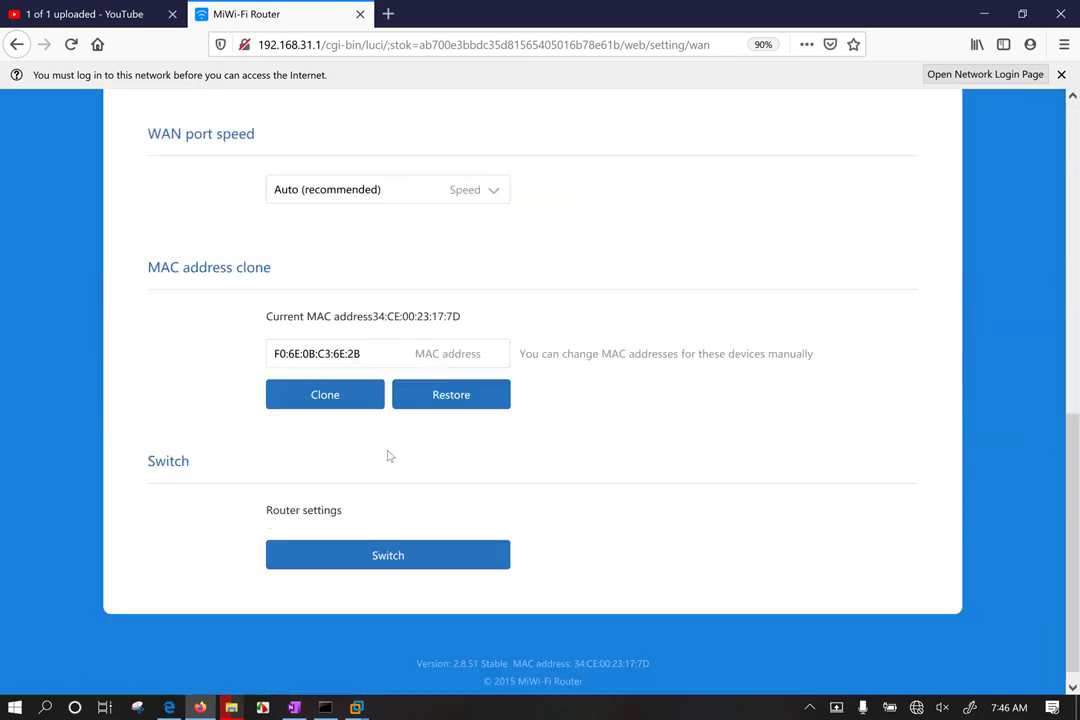
Step: Start the router mode Switch wizard with Wireless amplifier mode selected
left_click(374, 537)
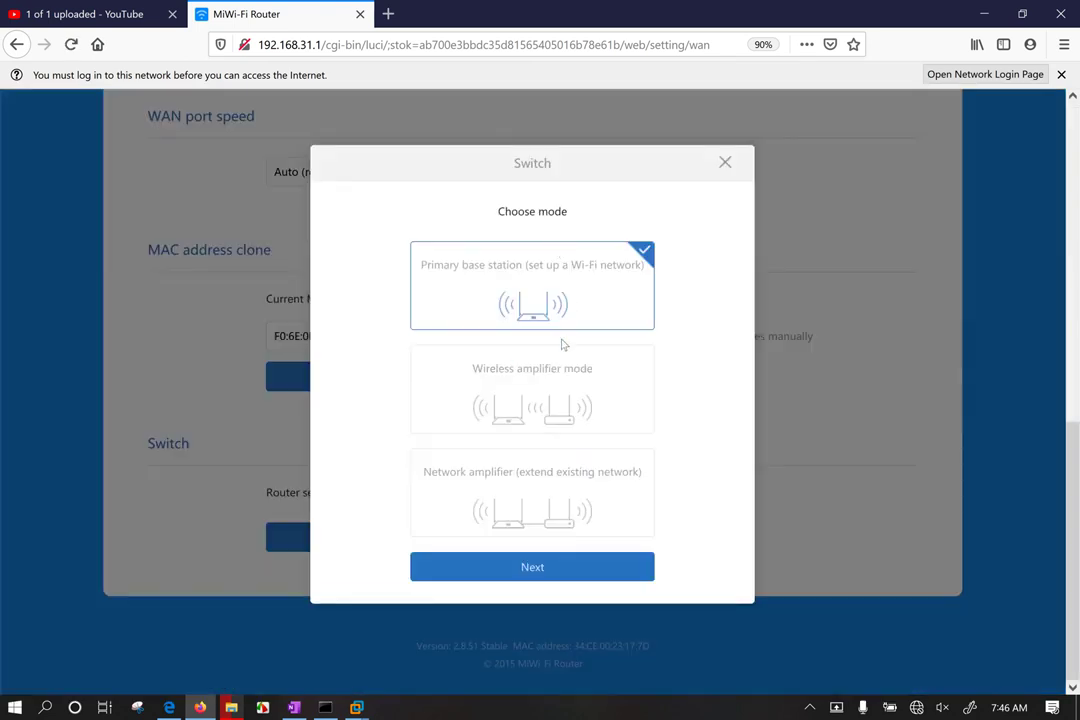
left_click(553, 410)
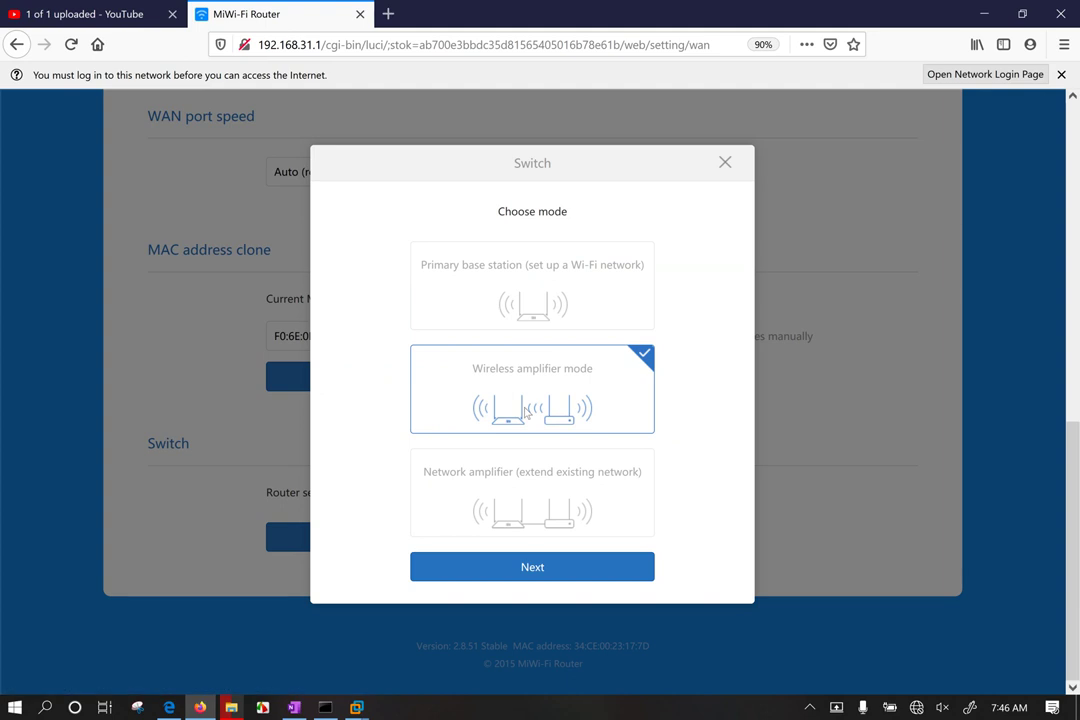
left_click(532, 576)
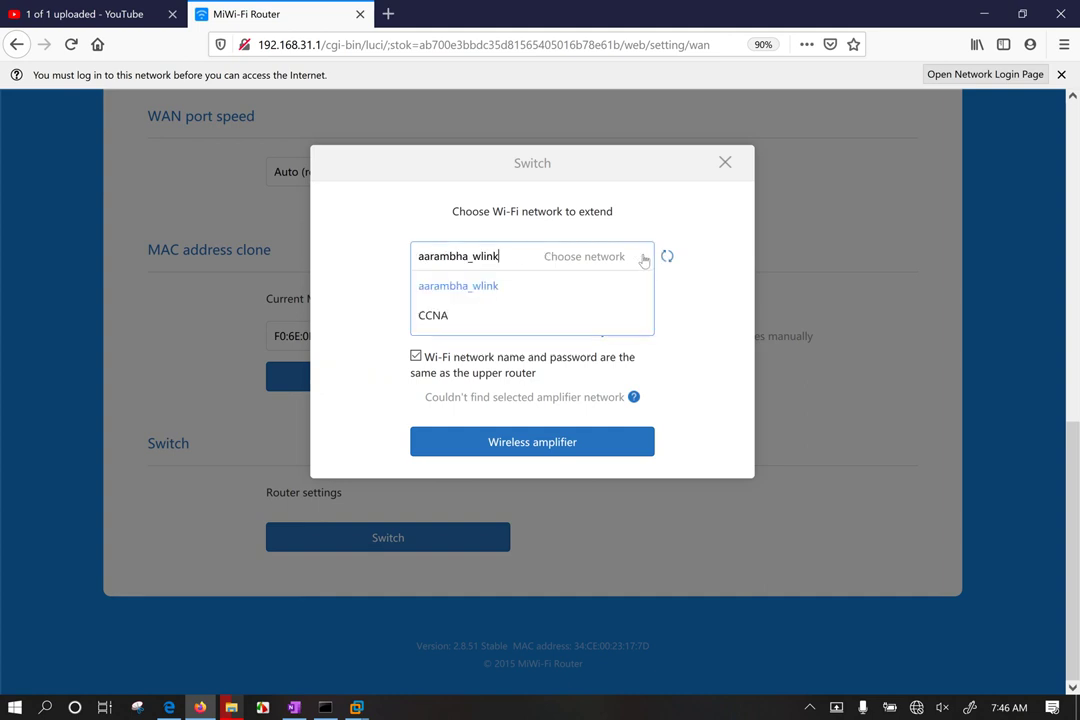
Step: Try sagarmatha_wlink and another network to extend, dismissing the Can't detect Wi-Fi warning
scroll(497, 329, "down", 2)
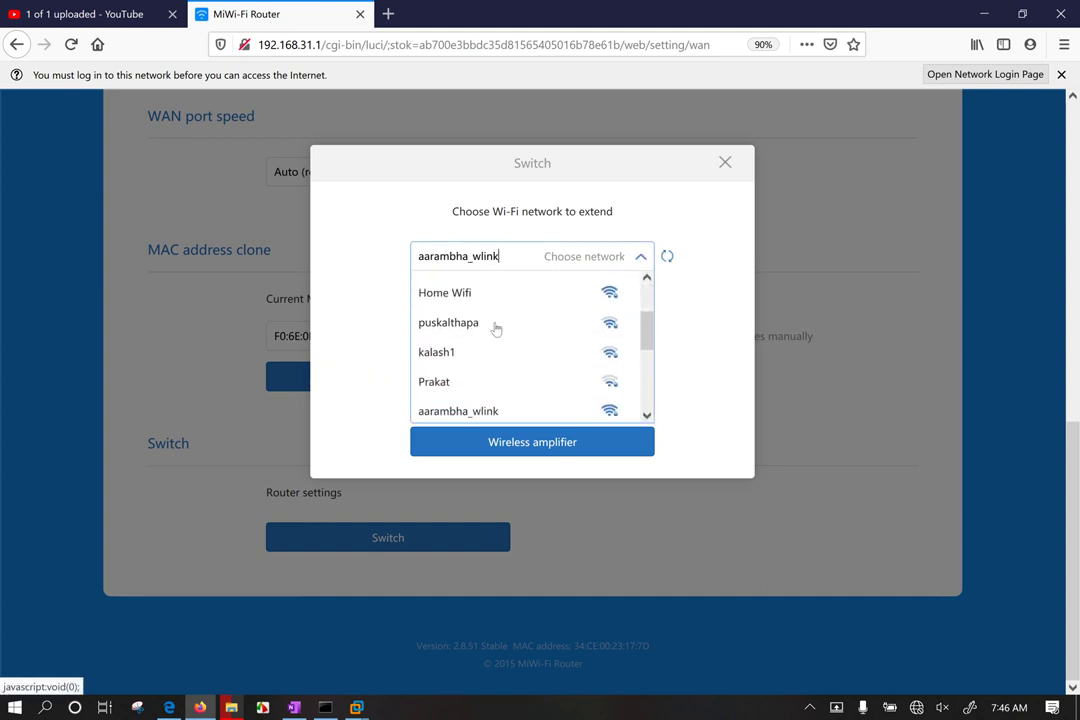
scroll(478, 320, "up", 2)
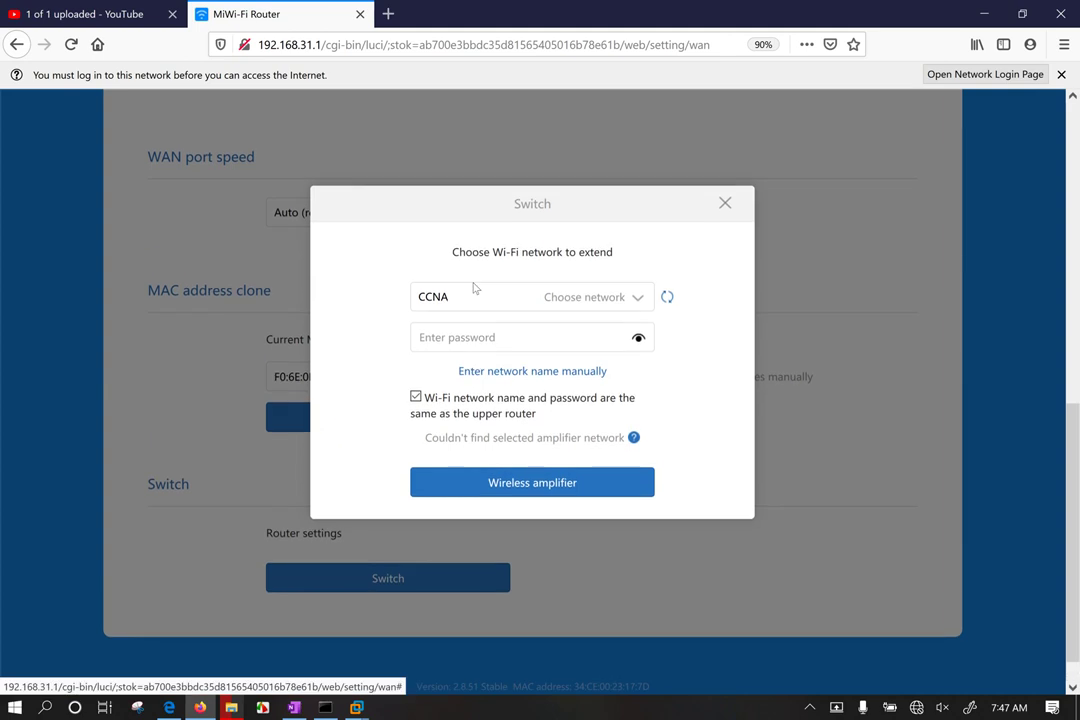
left_click(638, 339)
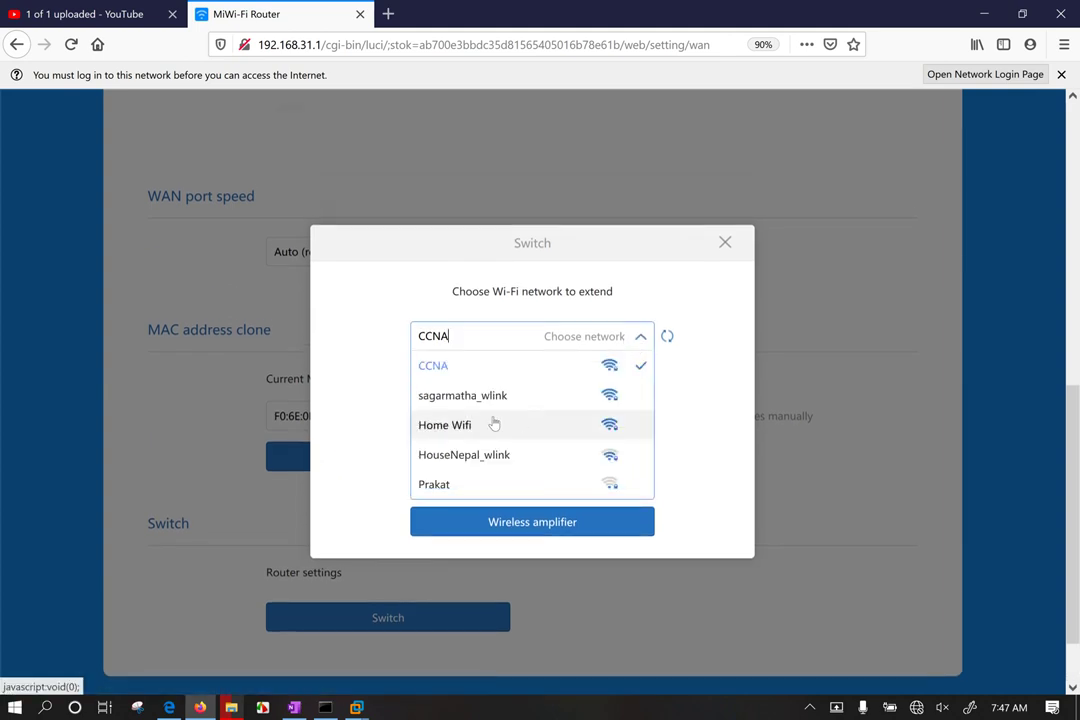
scroll(499, 425, "down", 2)
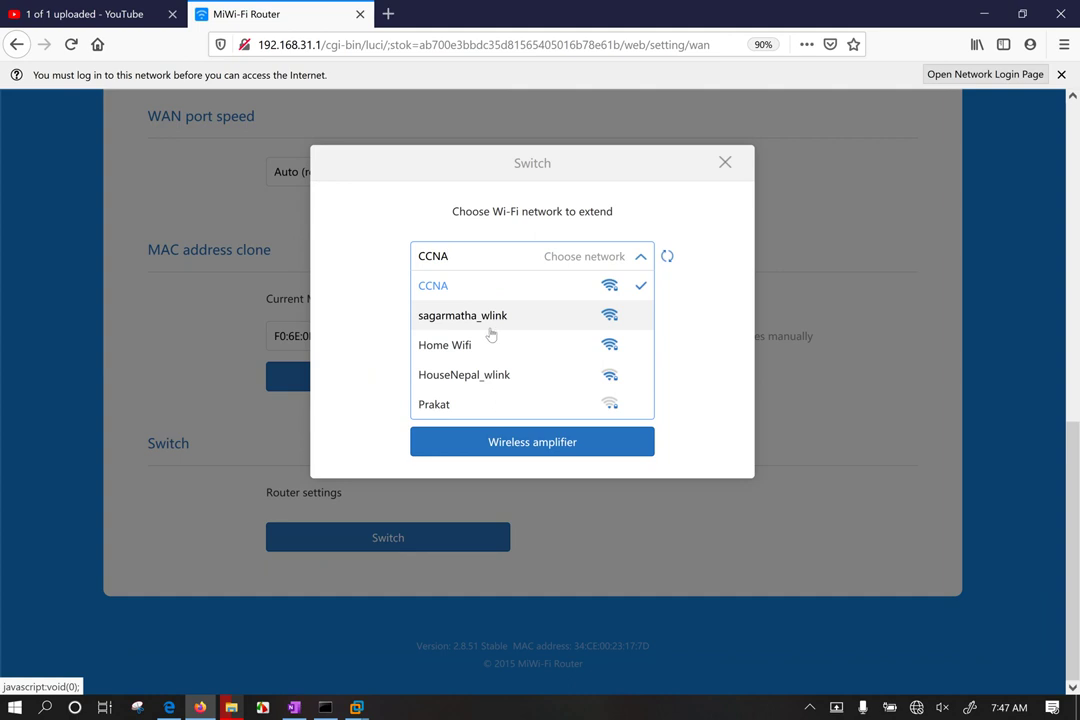
left_click(667, 257)
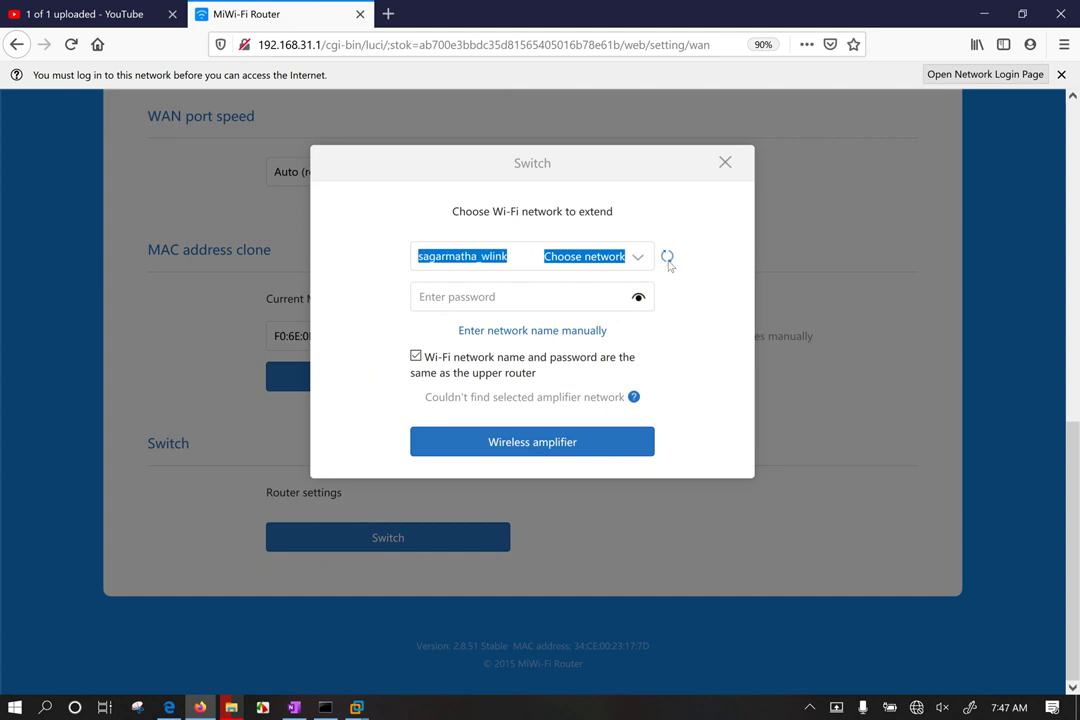
left_click(489, 256)
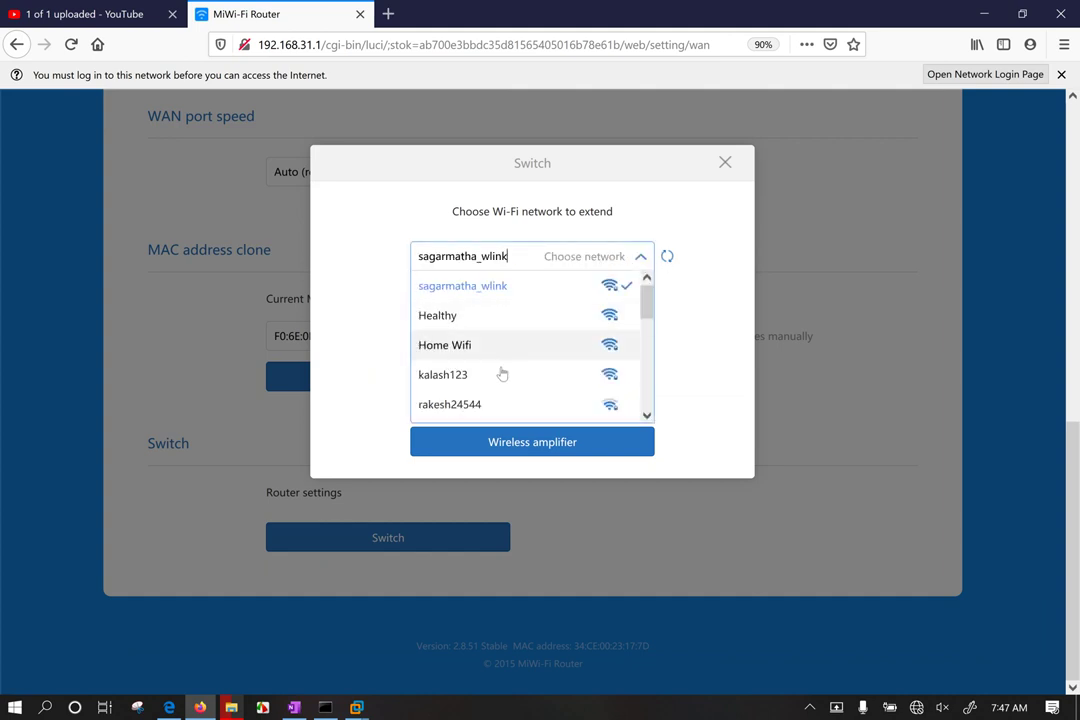
left_click(502, 374)
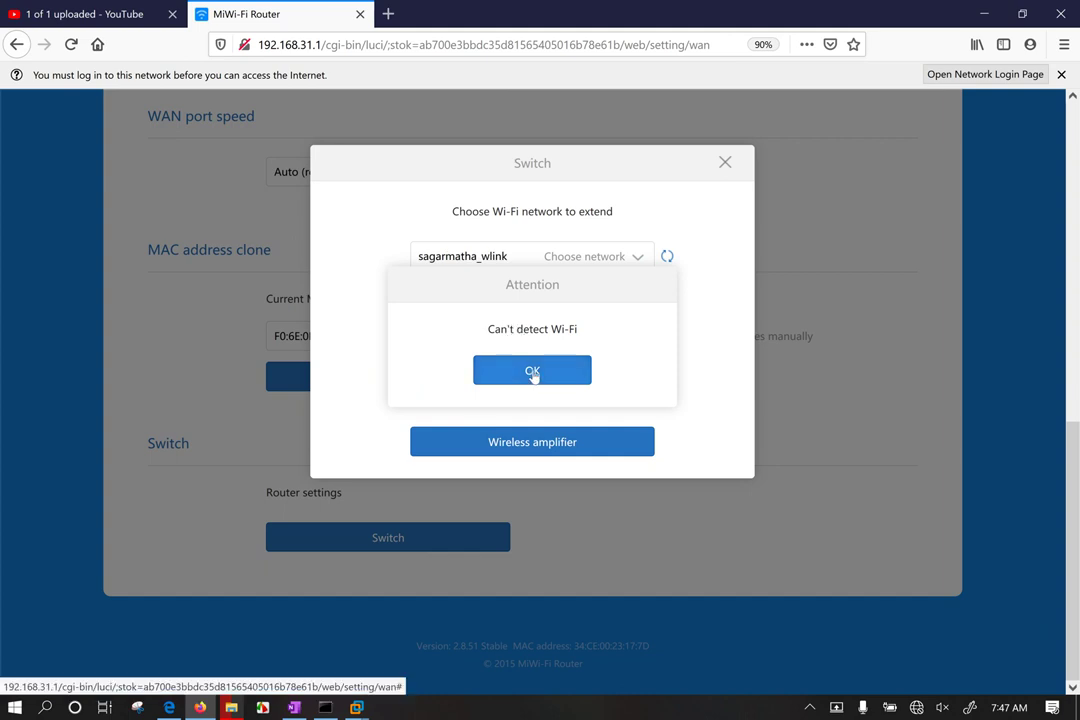
left_click(532, 372)
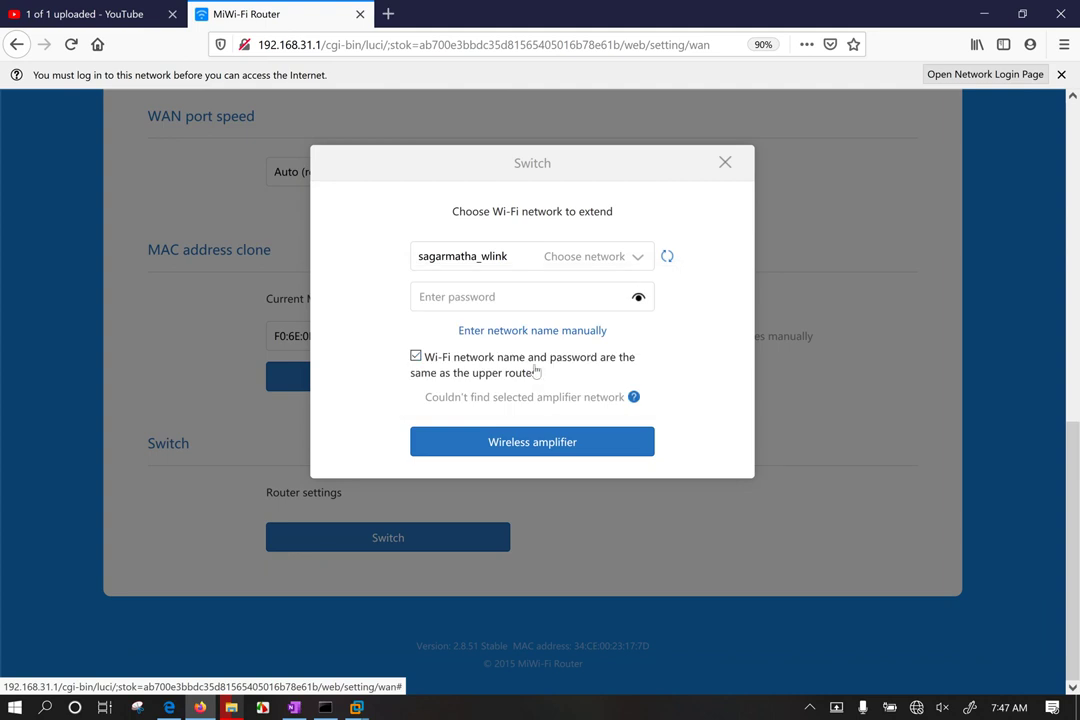
Step: Choose kalash123 as the upper network and move to its password field
left_click(637, 257)
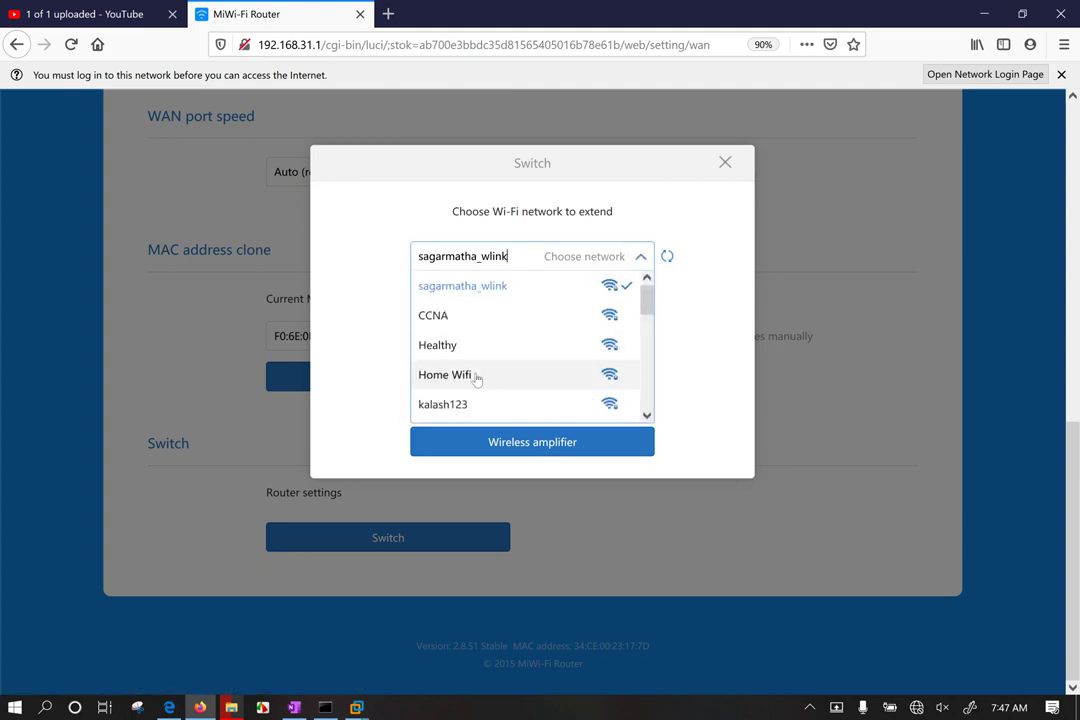
left_click(430, 404)
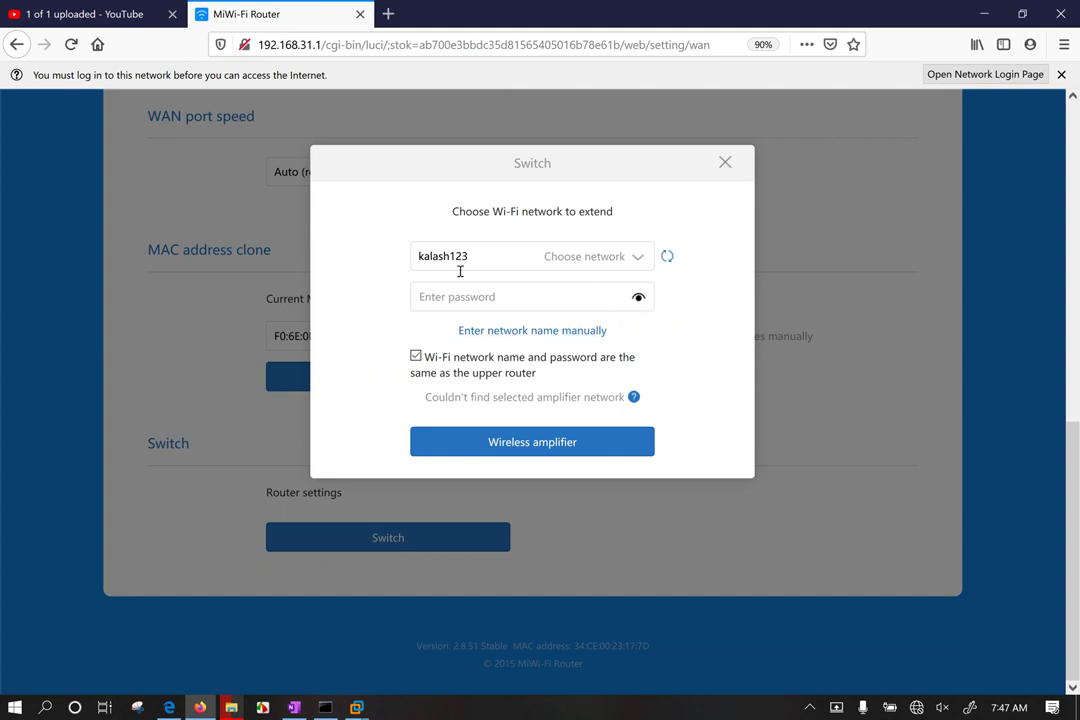
left_click(425, 296)
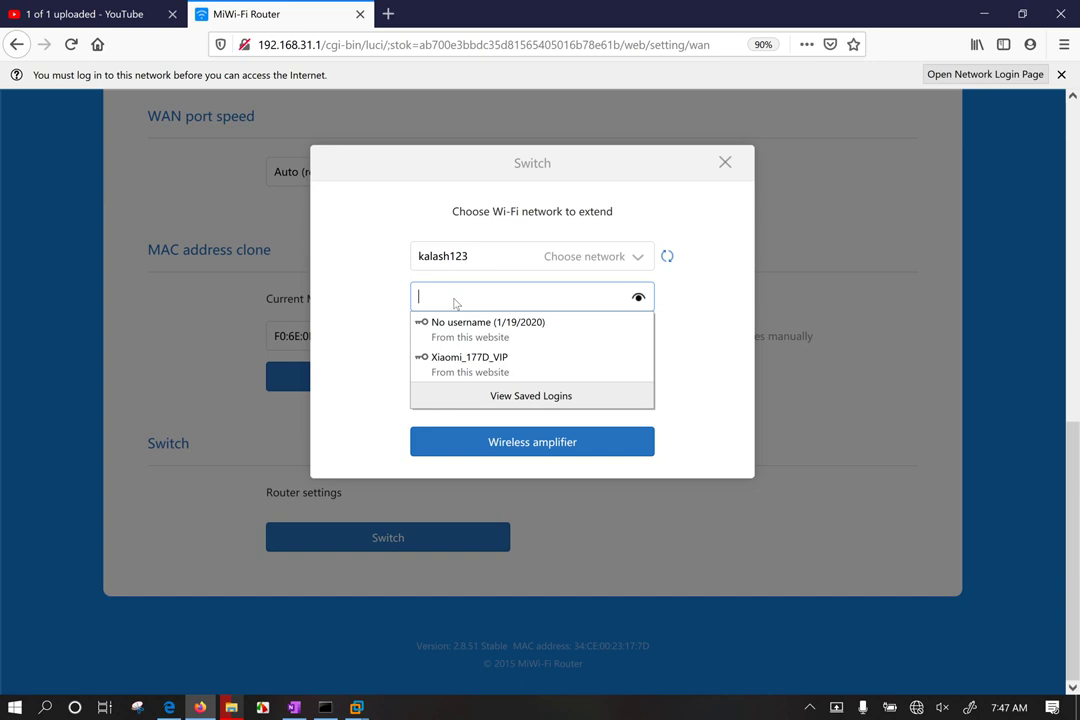
left_click(353, 330)
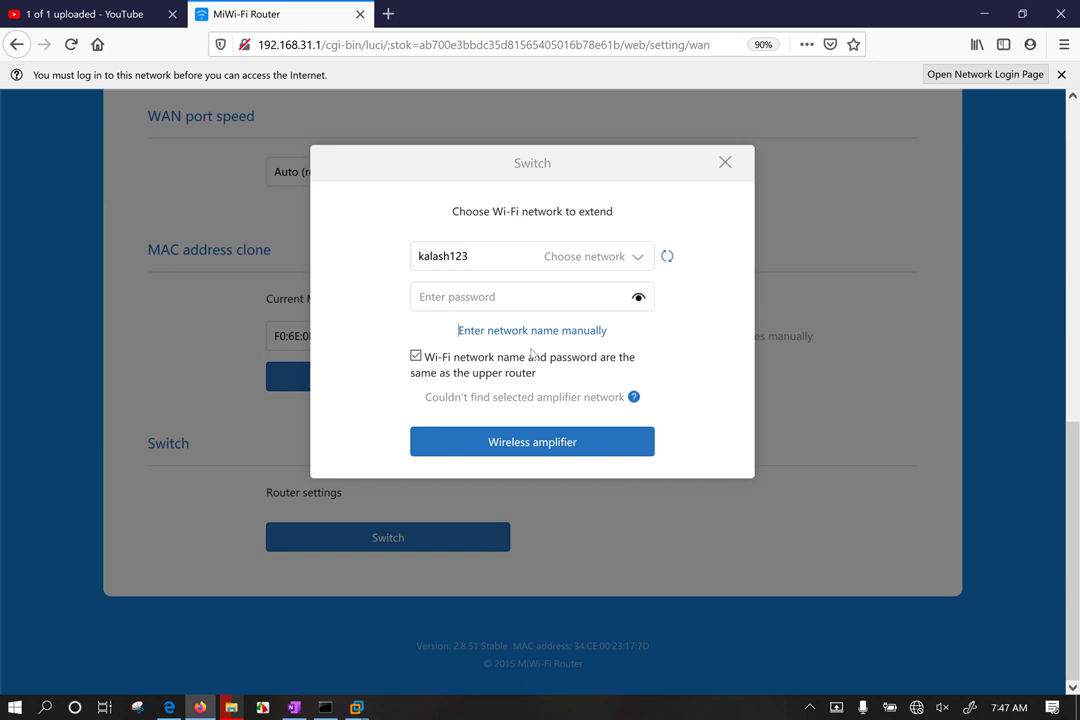
left_click(416, 358)
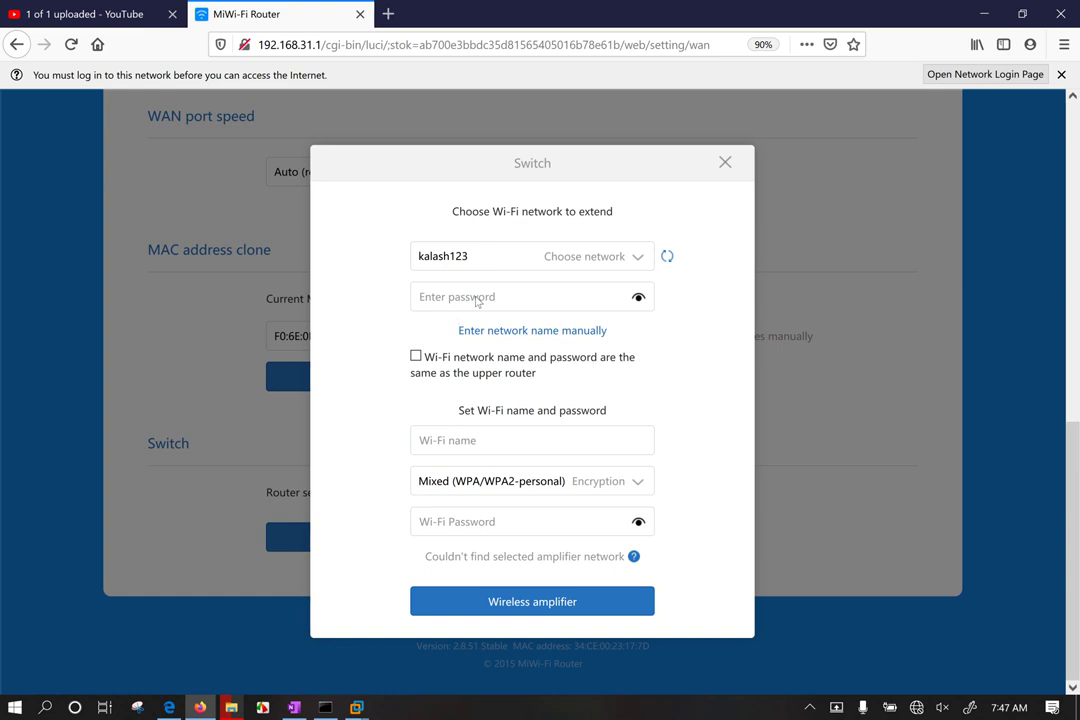
left_click(472, 299)
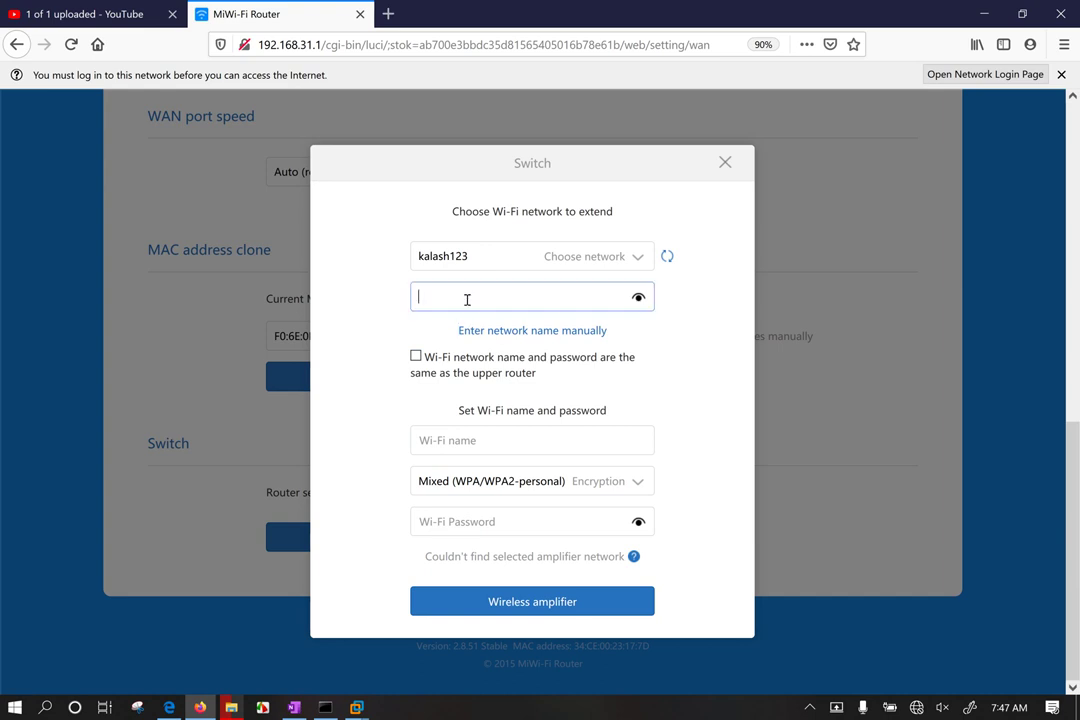
type("1")
key("BackSpace")
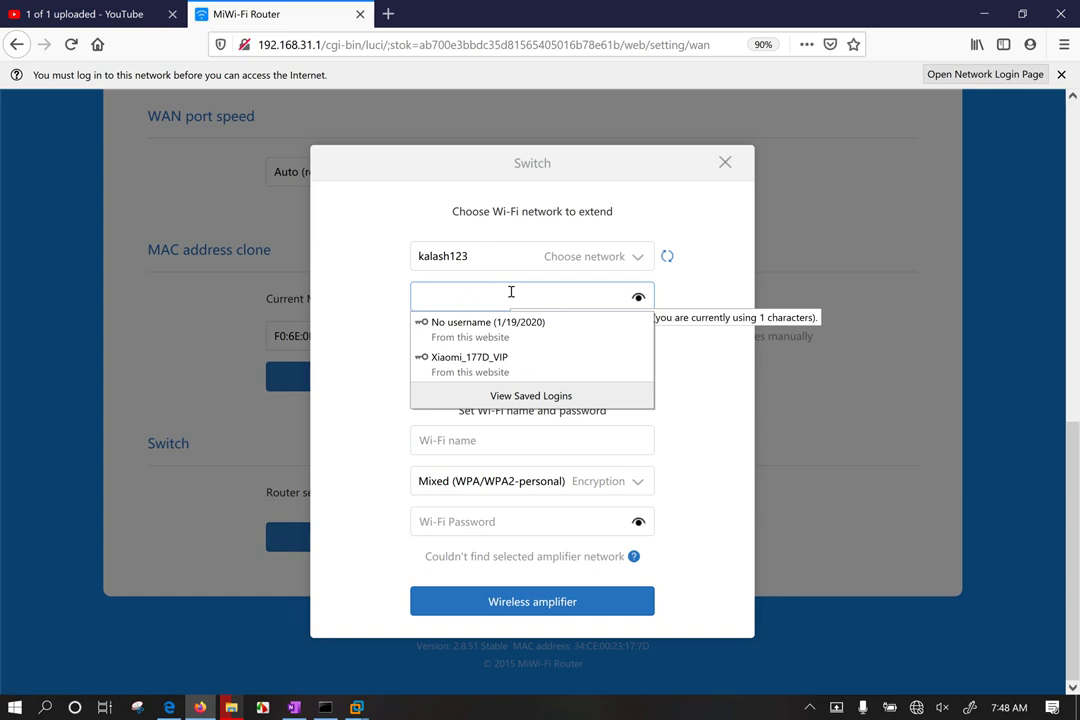
type("1234")
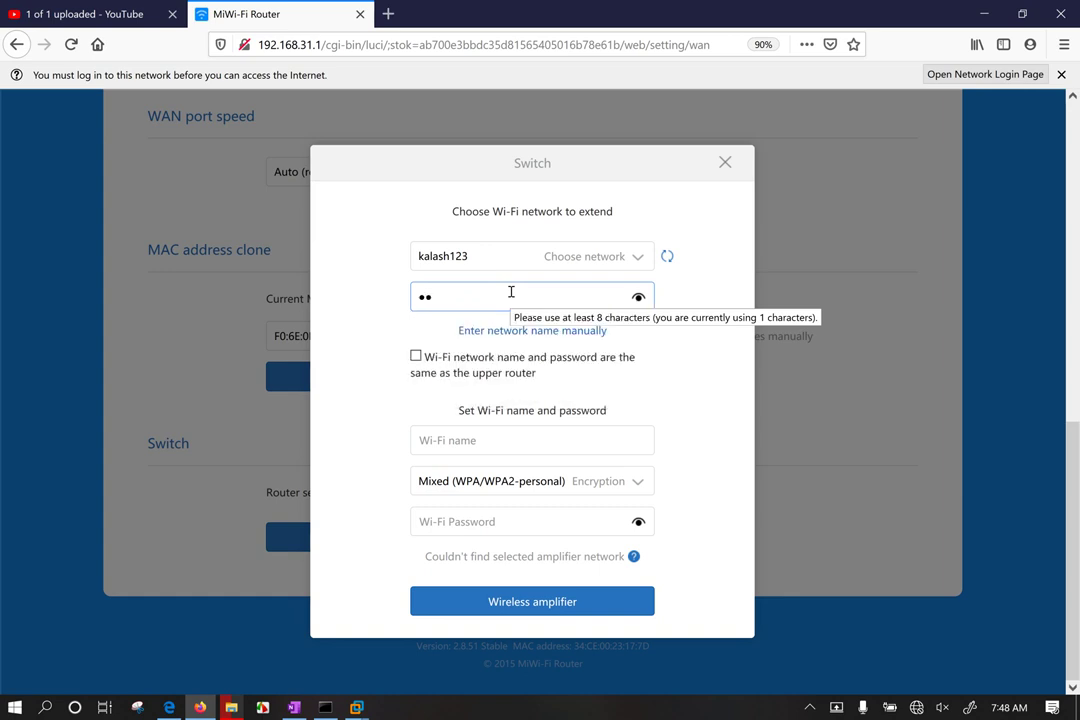
type("567890")
Step: Name the extender's Wi-Fi network 'N10-007Comptia Certification'
left_click(453, 440)
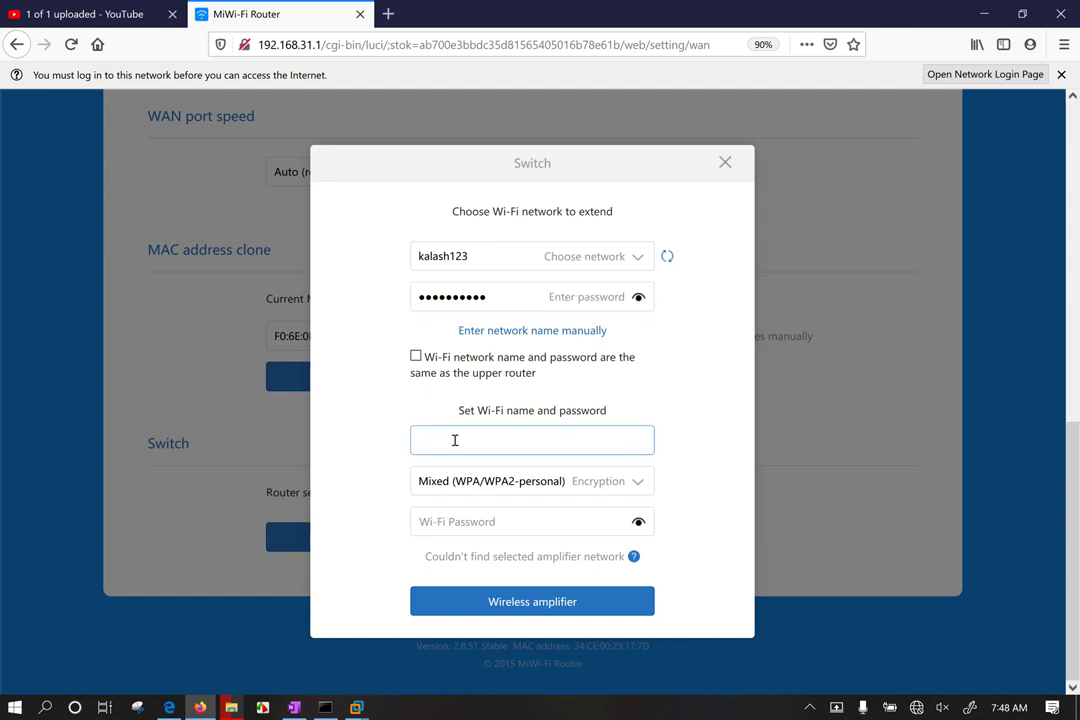
type("n10")
type("-")
type("00")
type("1")
type(" certification")
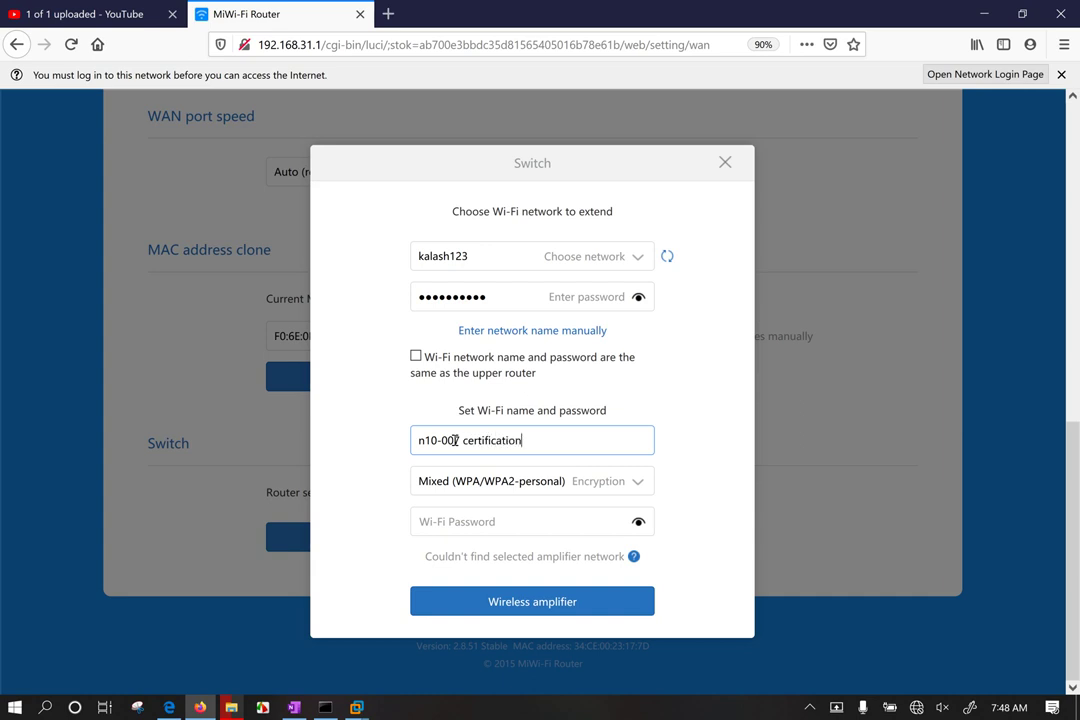
left_click_drag(416, 440, 426, 440)
type("N")
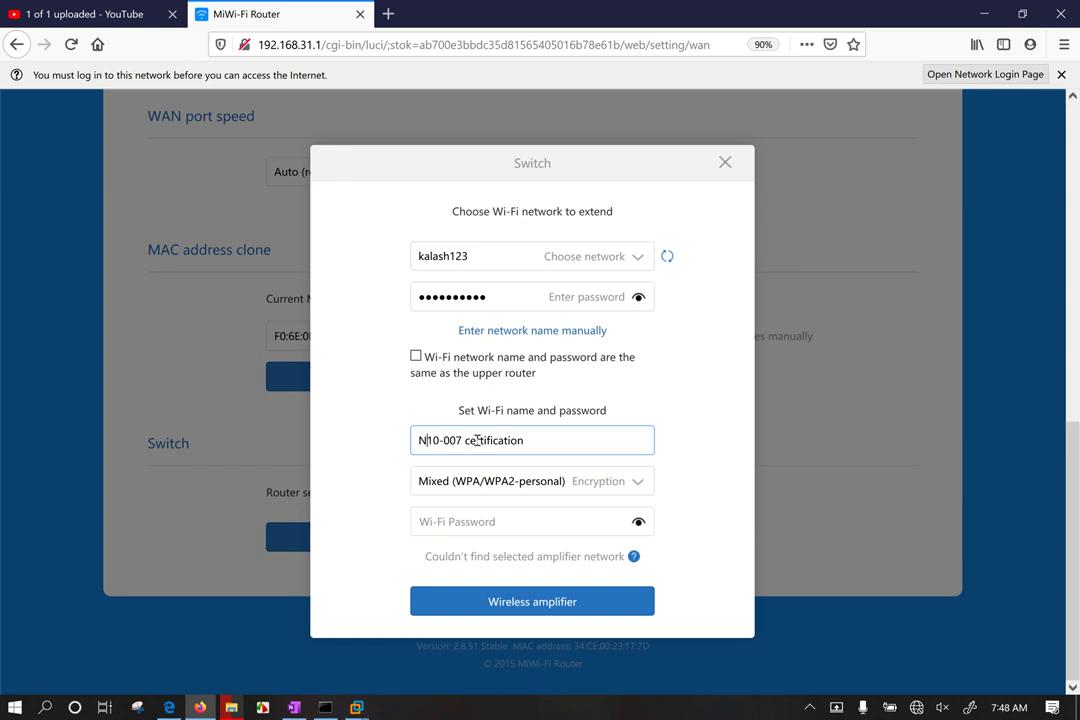
left_click(463, 440)
type("7")
key("Delete")
type("Comp ")
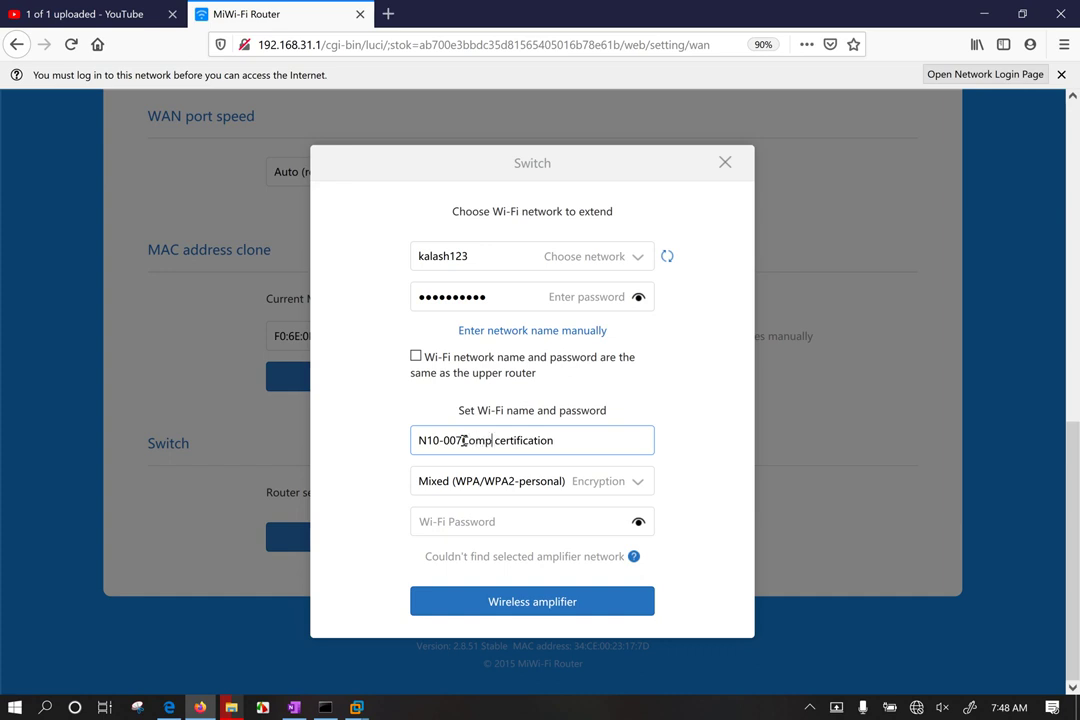
type("tia")
mouse_move(503, 441)
left_mouse_down()
mouse_move(518, 442)
mouse_move(507, 442)
left_mouse_up()
type("C")
Step: Set Strong (WPA2-personal) encryption and paste the Wi-Fi password, shown in plain text
left_click(577, 490)
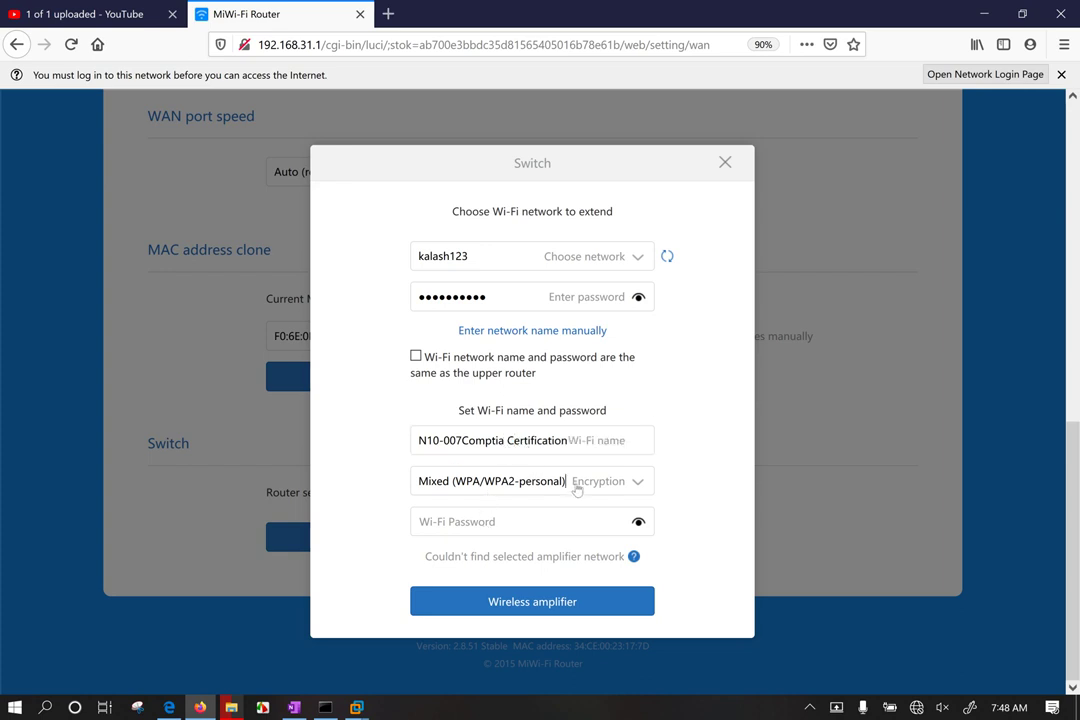
left_click(489, 543)
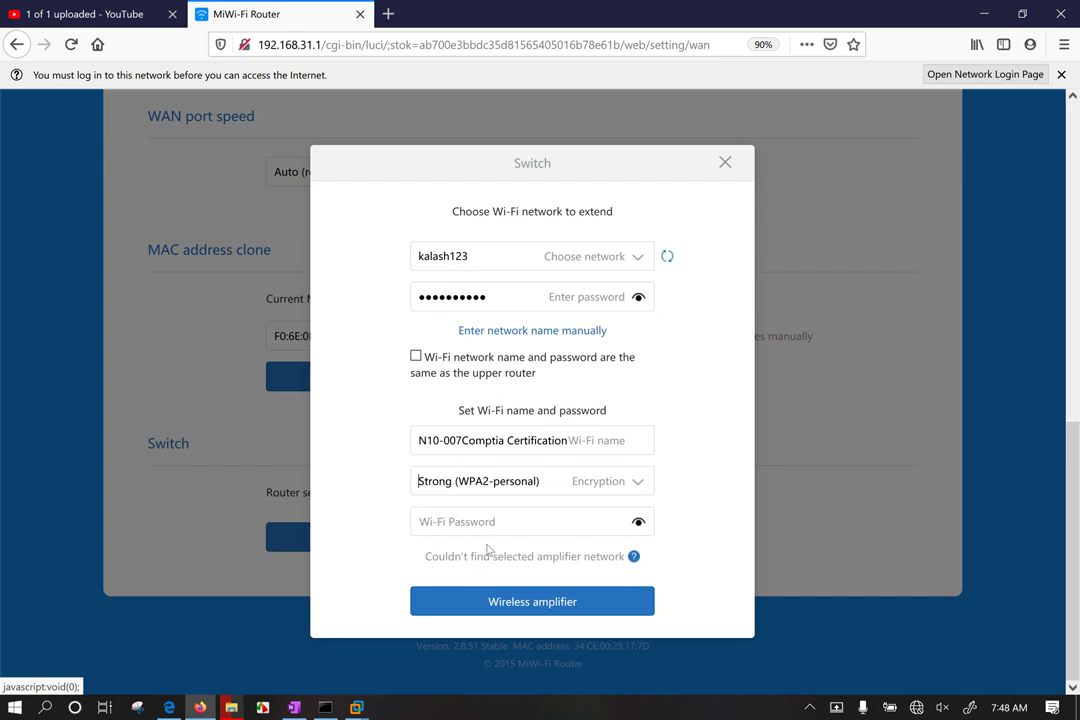
left_click(471, 520)
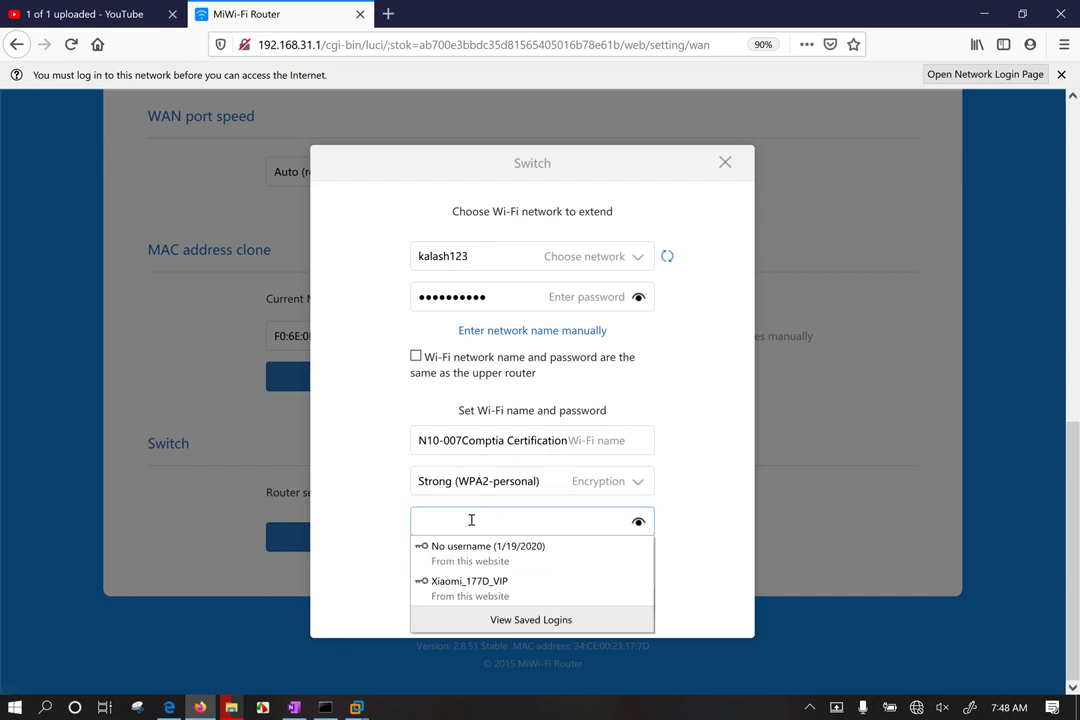
left_click(471, 520)
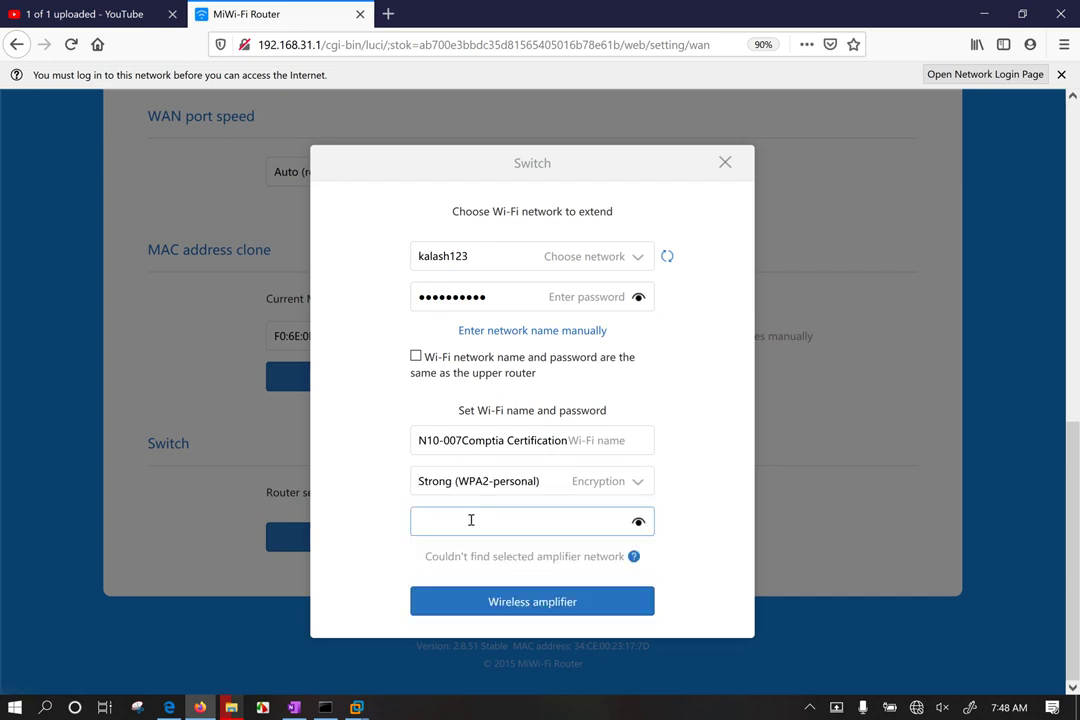
key("ctrl+v")
left_click(638, 523)
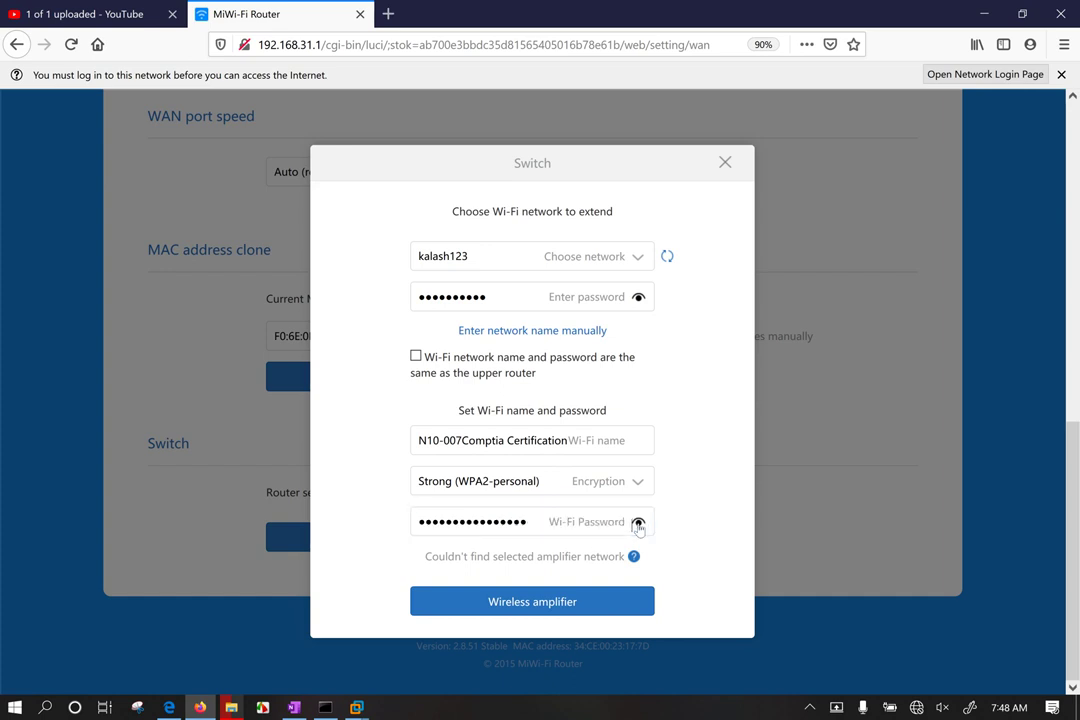
left_click(638, 523)
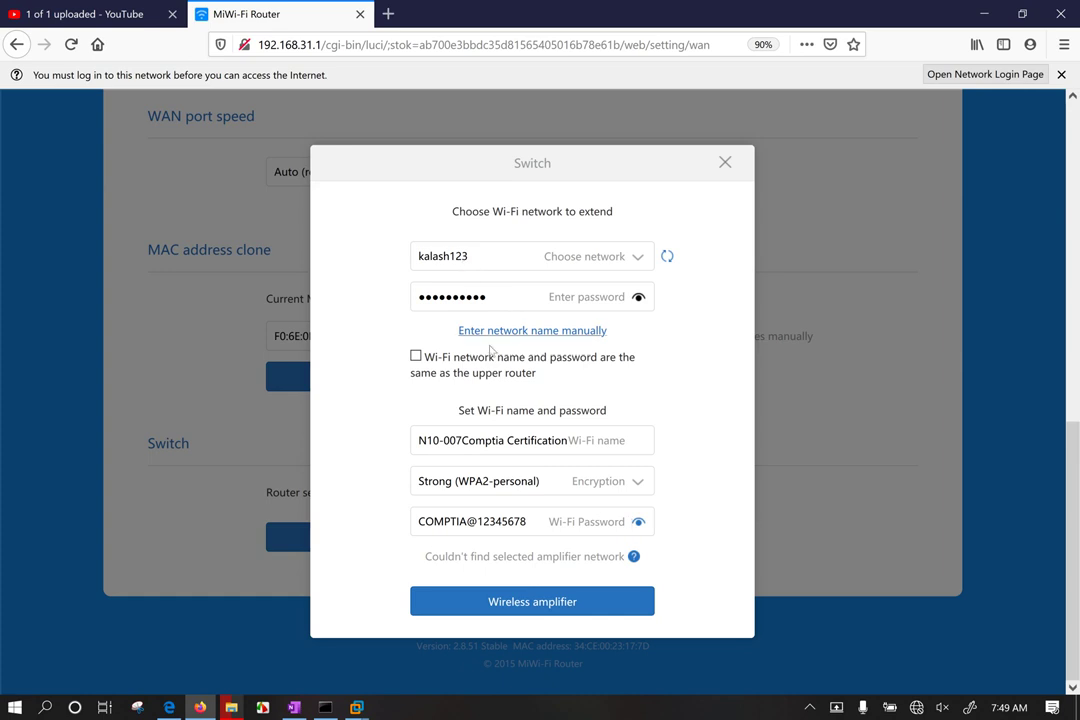
Step: Launch the wireless amplifier setup, decline Firefox's password update, and point out the wait warnings
left_click(547, 605)
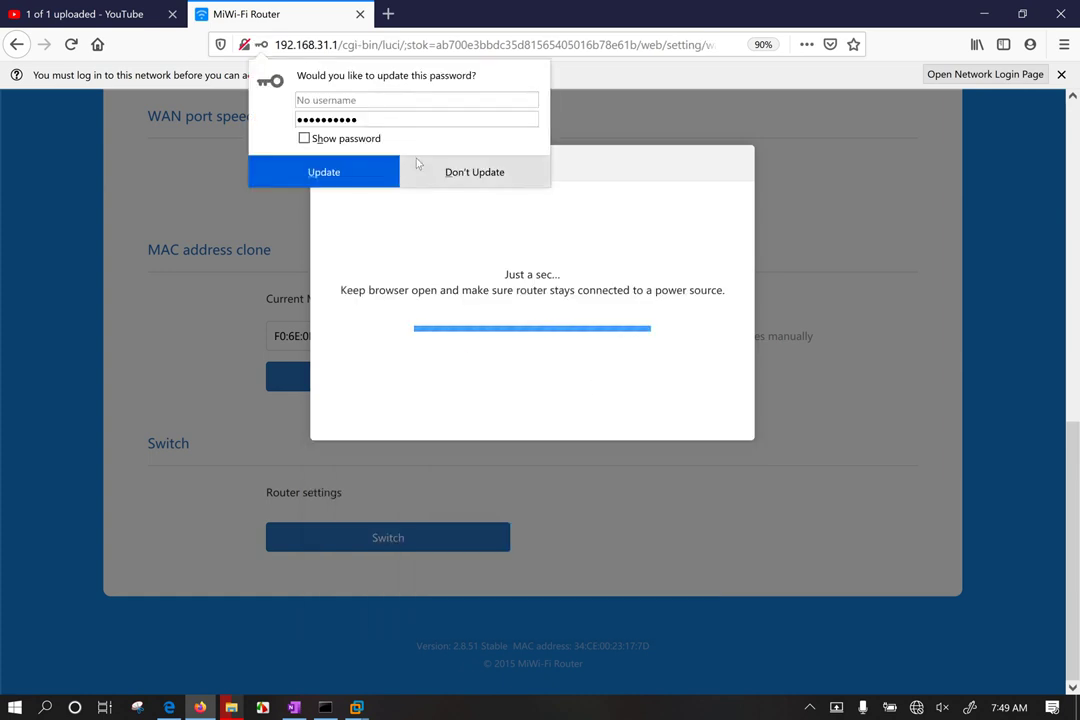
left_click(494, 180)
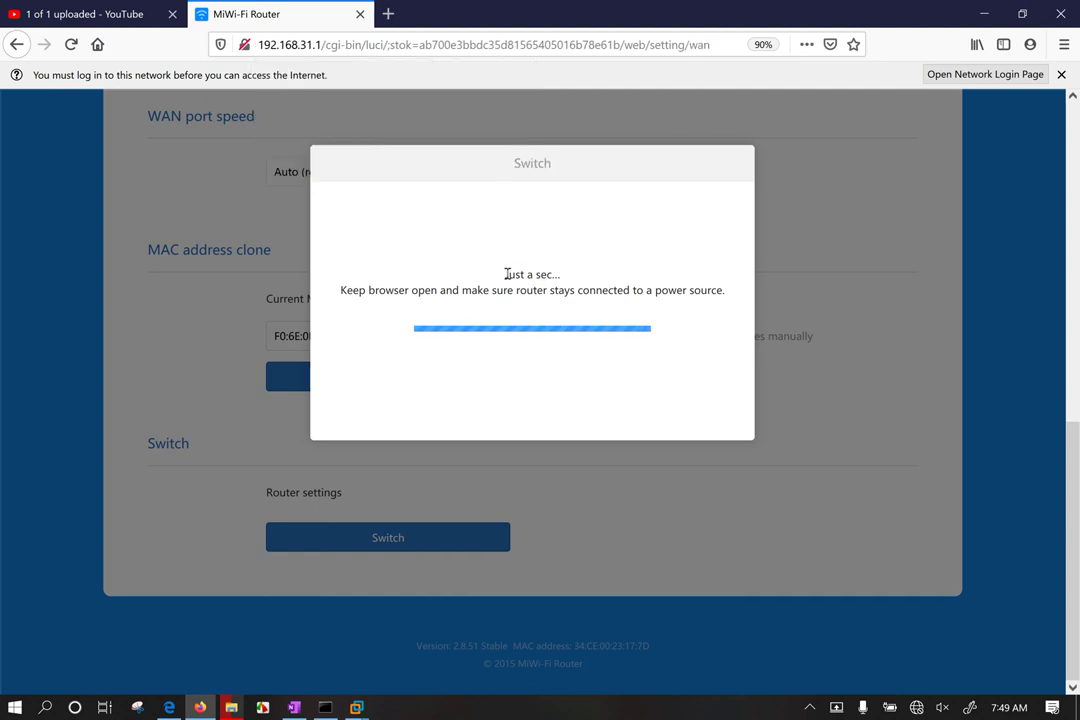
left_click_drag(505, 273, 724, 316)
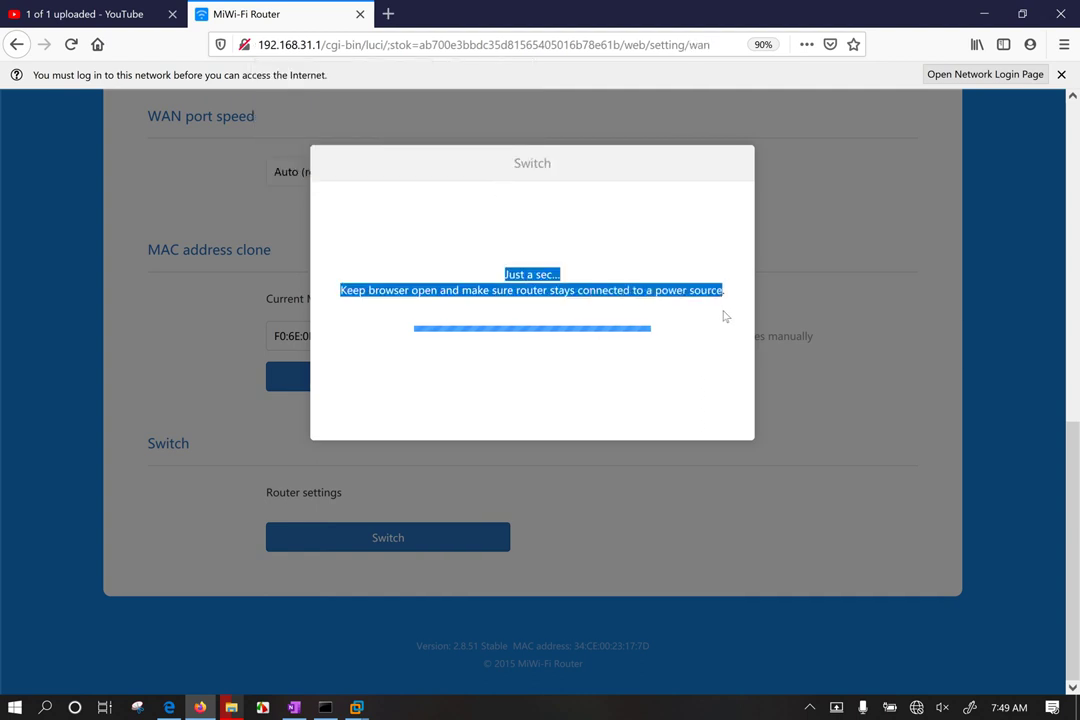
left_click(518, 318)
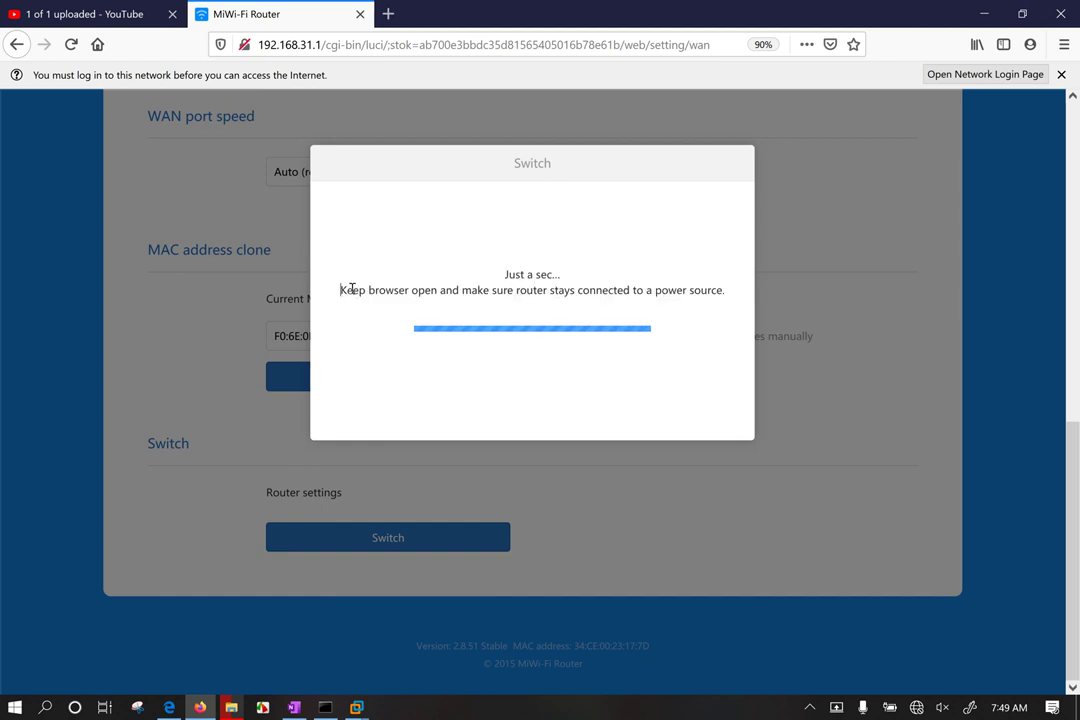
left_click_drag(347, 289, 507, 292)
left_click(590, 287)
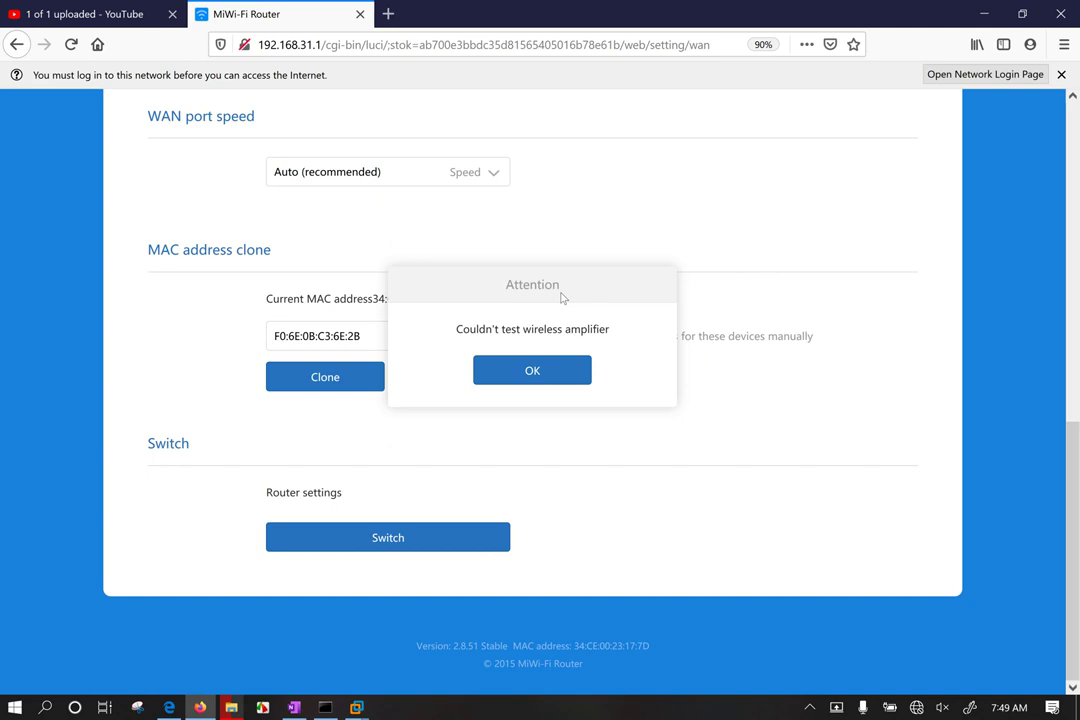
Step: Dismiss the couldn't-test alert and check which Wi-Fi network the PC is on
left_click(559, 373)
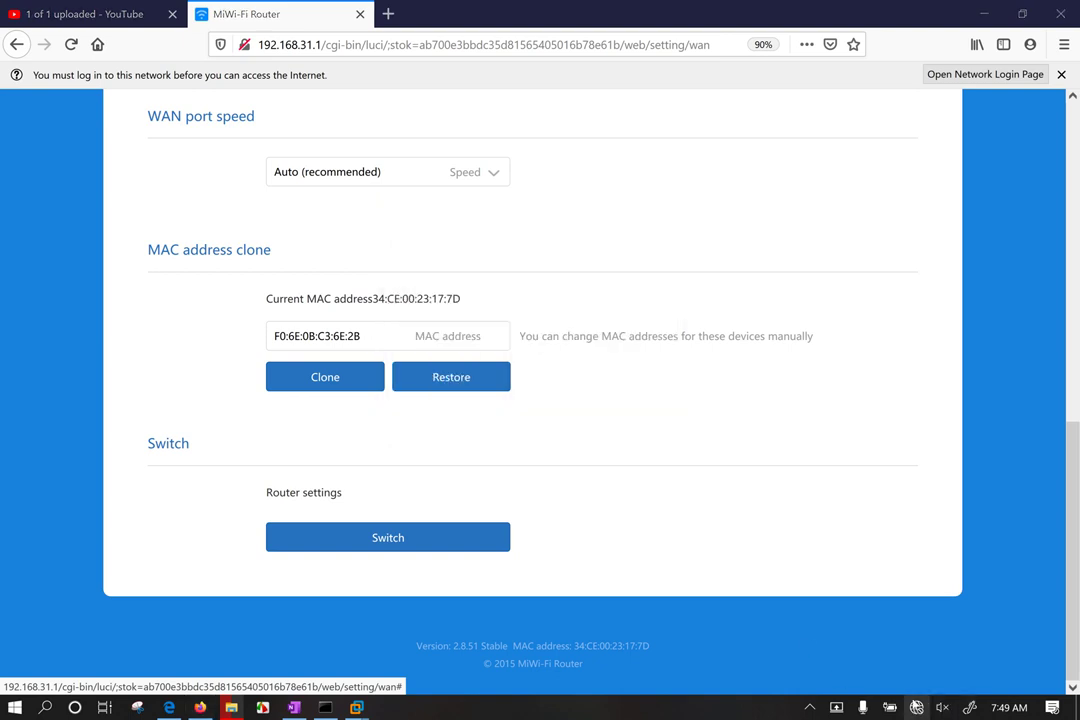
left_click(916, 707)
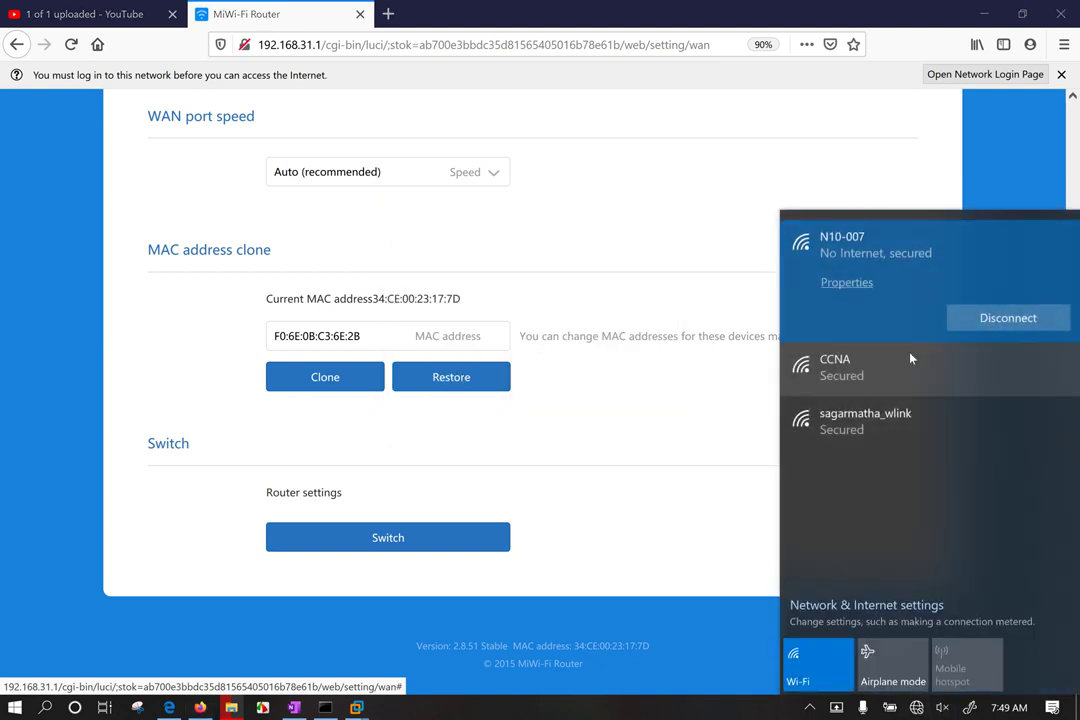
left_click(675, 321)
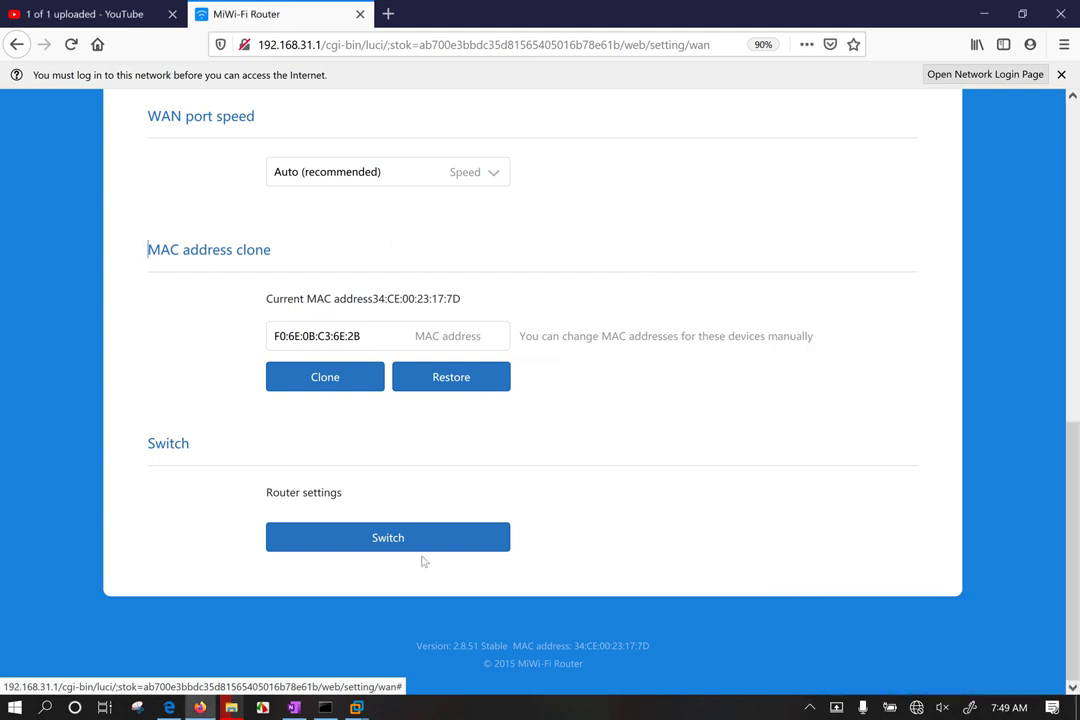
Step: Restart the mode switch wizard in wireless amplifier mode and proceed to network selection
left_click(376, 547)
left_click(525, 430)
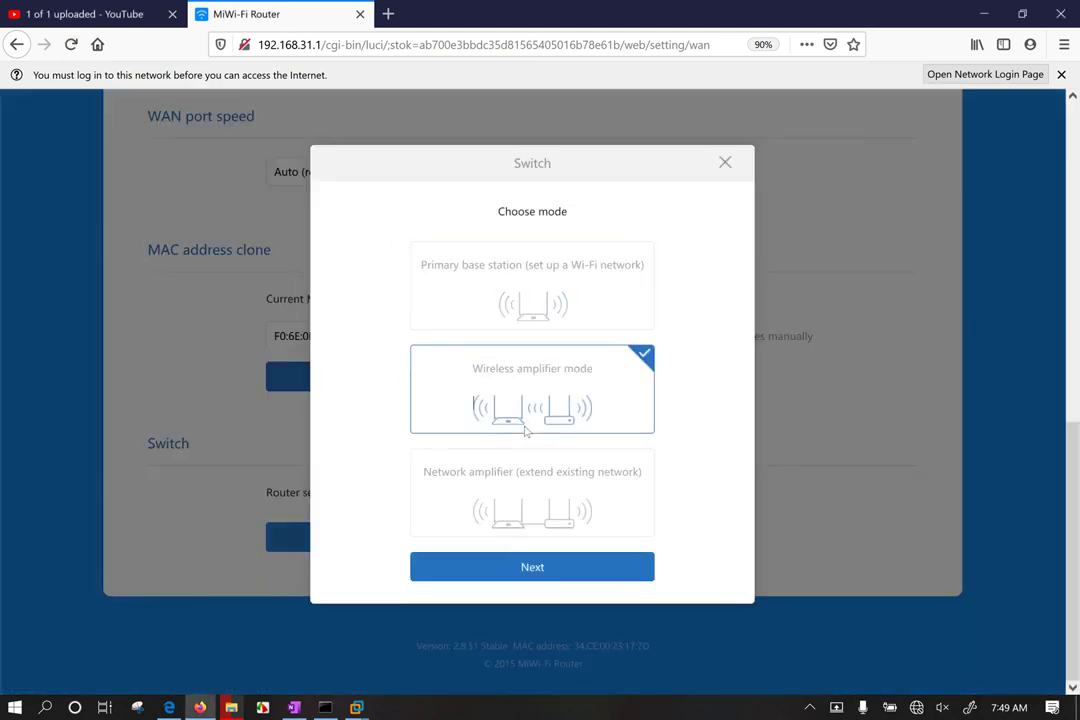
left_click(600, 566)
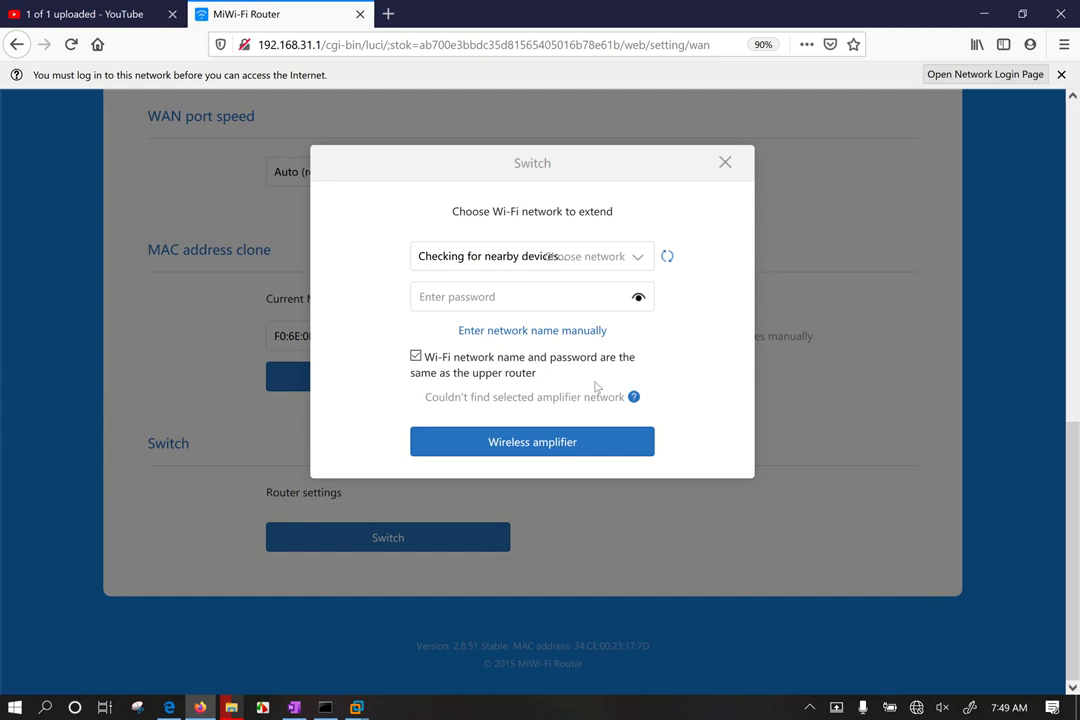
Step: Name the extender Wi-Fi CompTIA and choose kalash123 as the network to extend
left_click(422, 358)
left_click(450, 442)
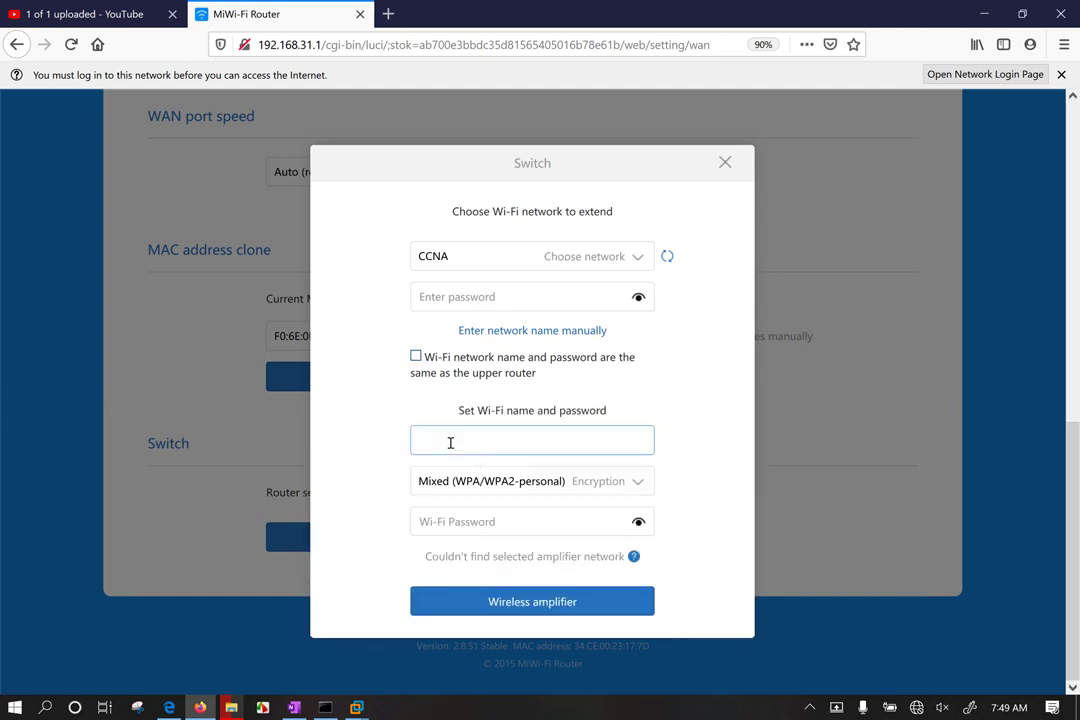
type("CompTIA")
left_click(614, 263)
left_click(614, 266)
left_click(392, 342)
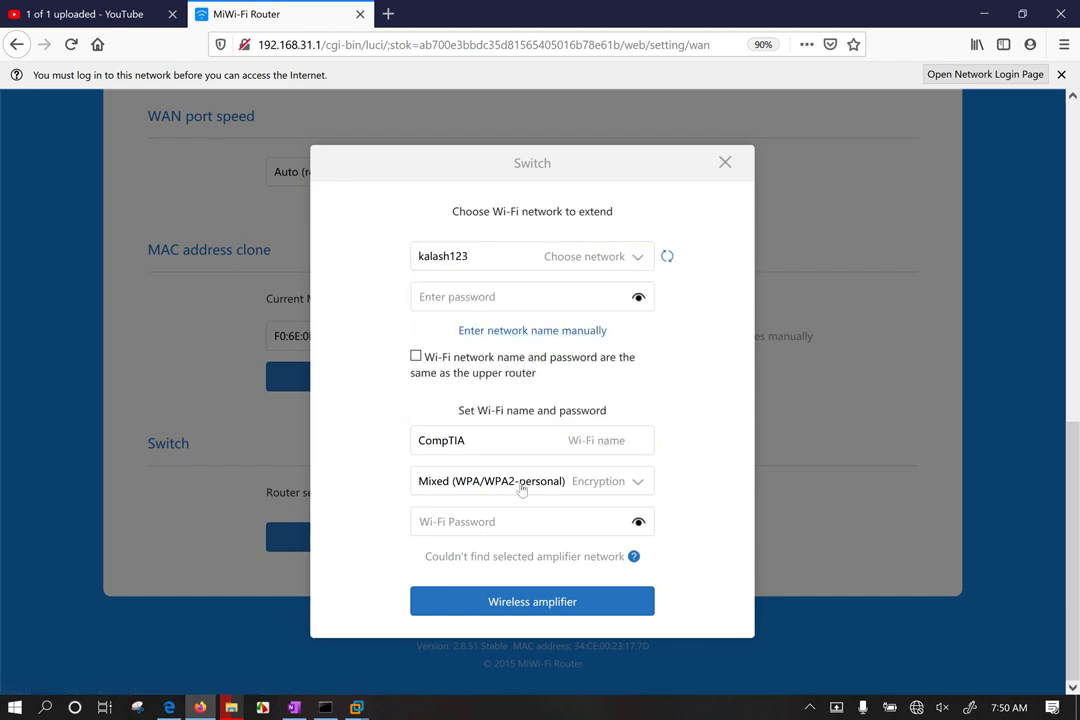
left_click(458, 521)
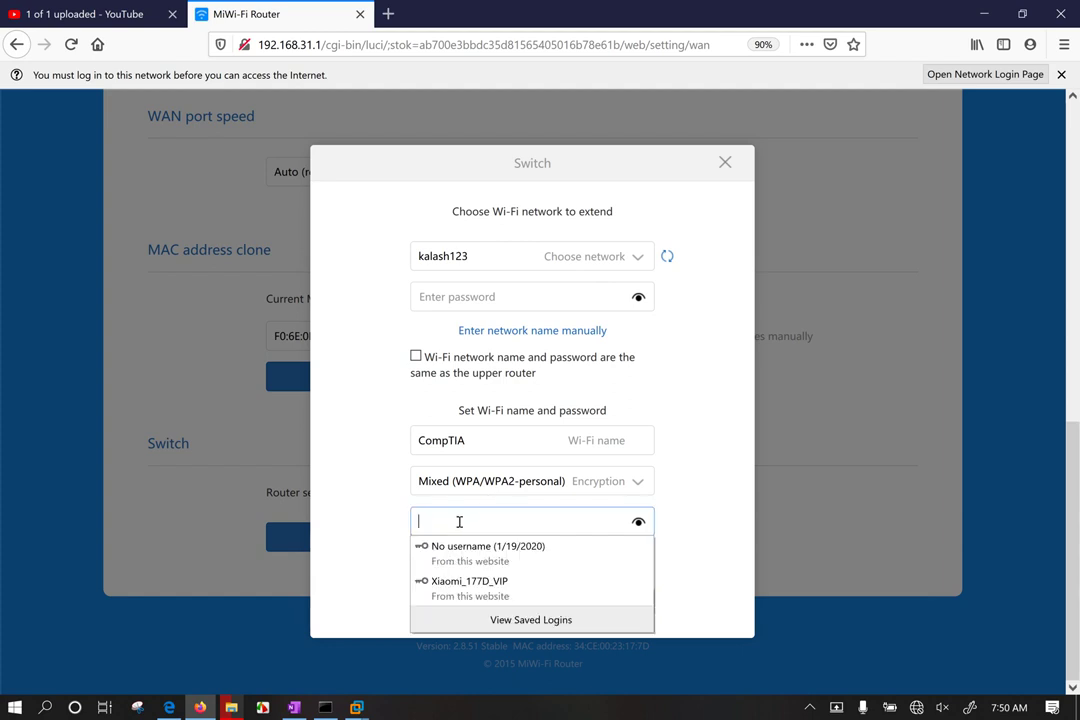
key("ctrl+v")
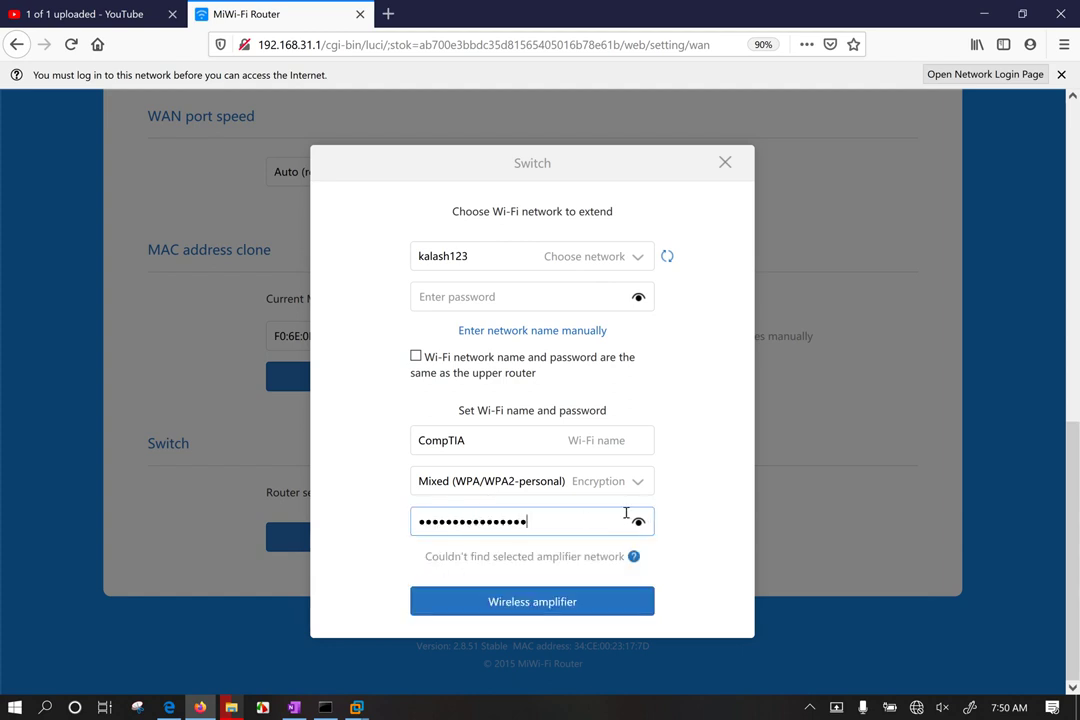
left_click(638, 522)
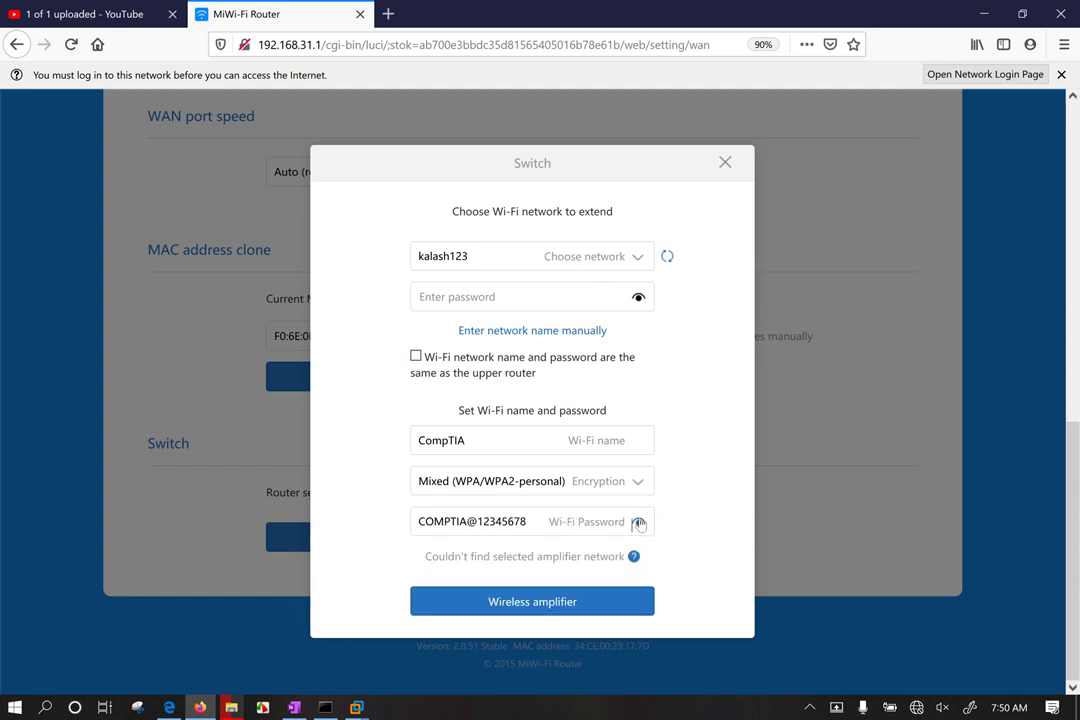
left_click(470, 296)
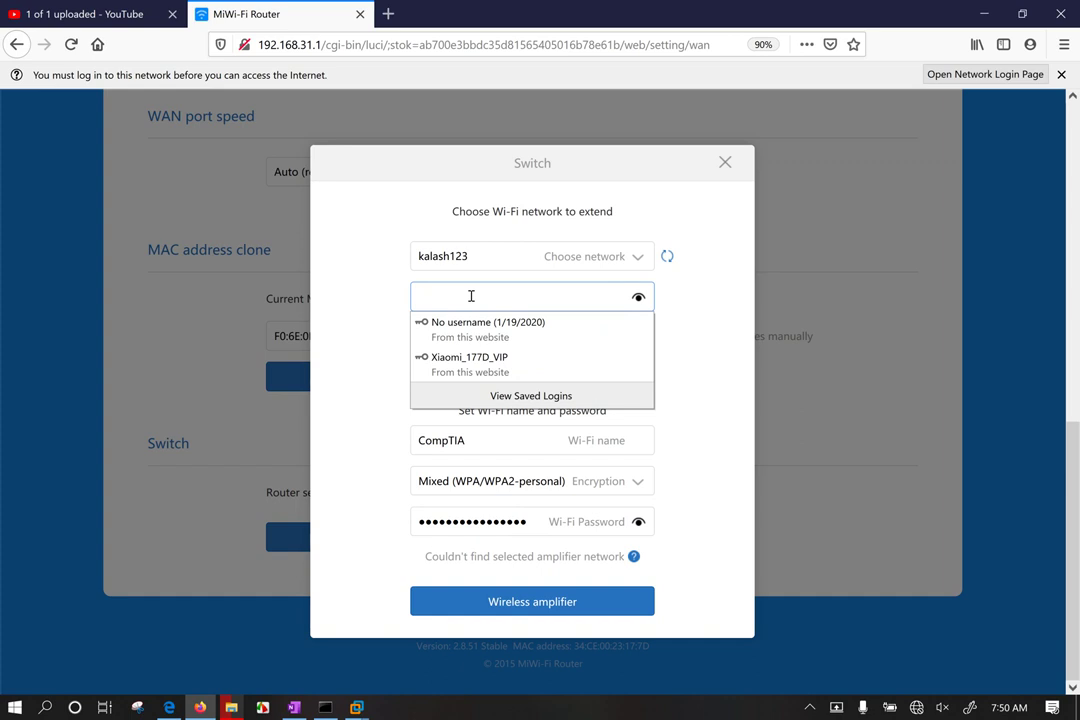
type("***")
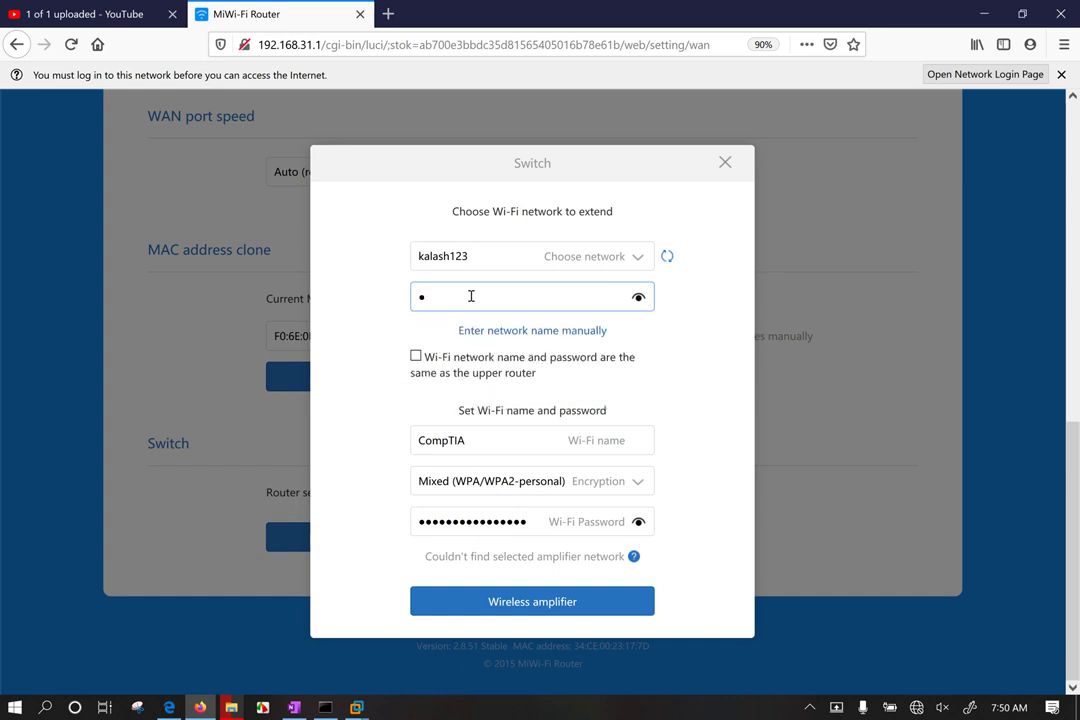
type("*******")
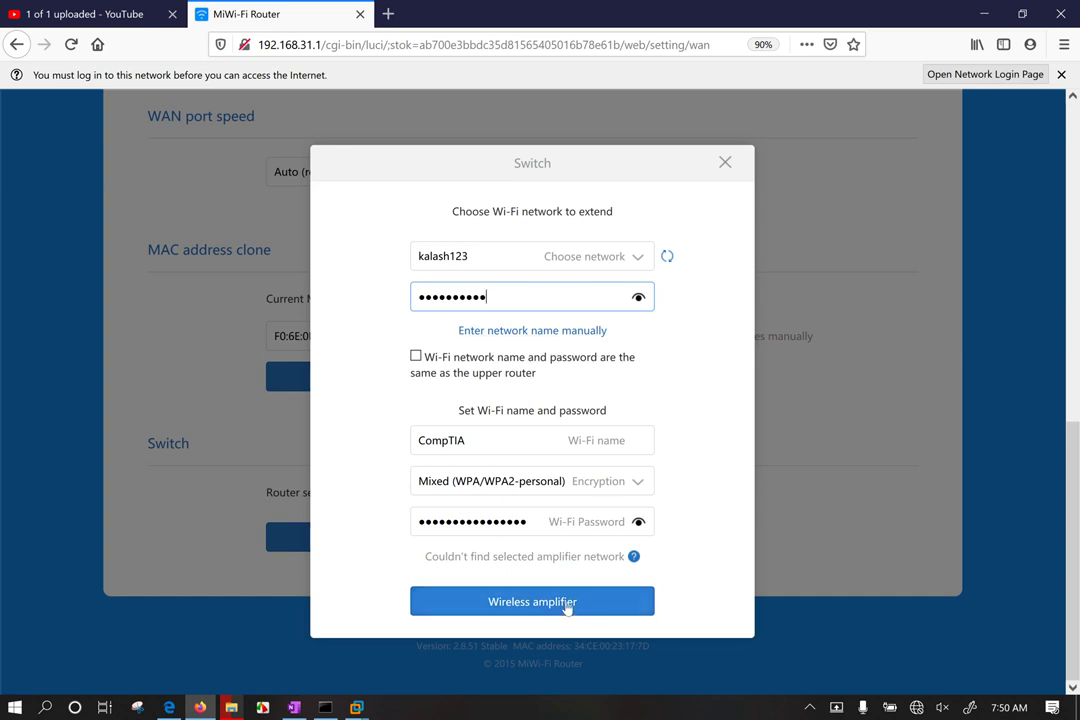
Step: Submit the amplifier setup and browse the PC's nearby Wi-Fi list while the test runs
left_click(563, 606)
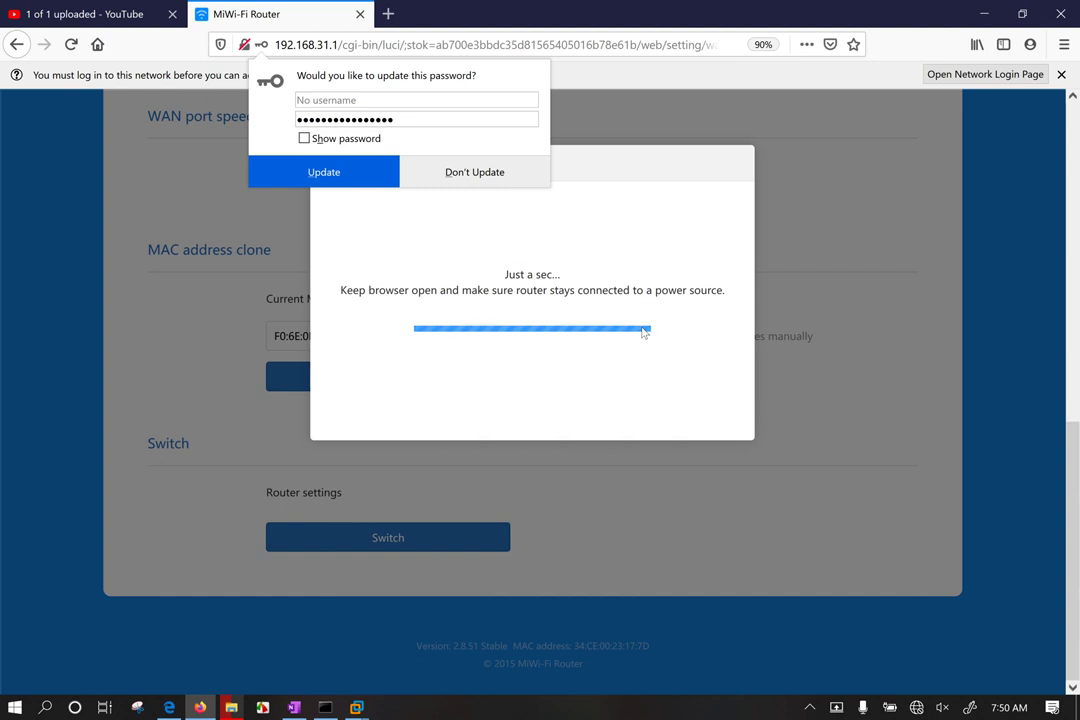
left_click(917, 708)
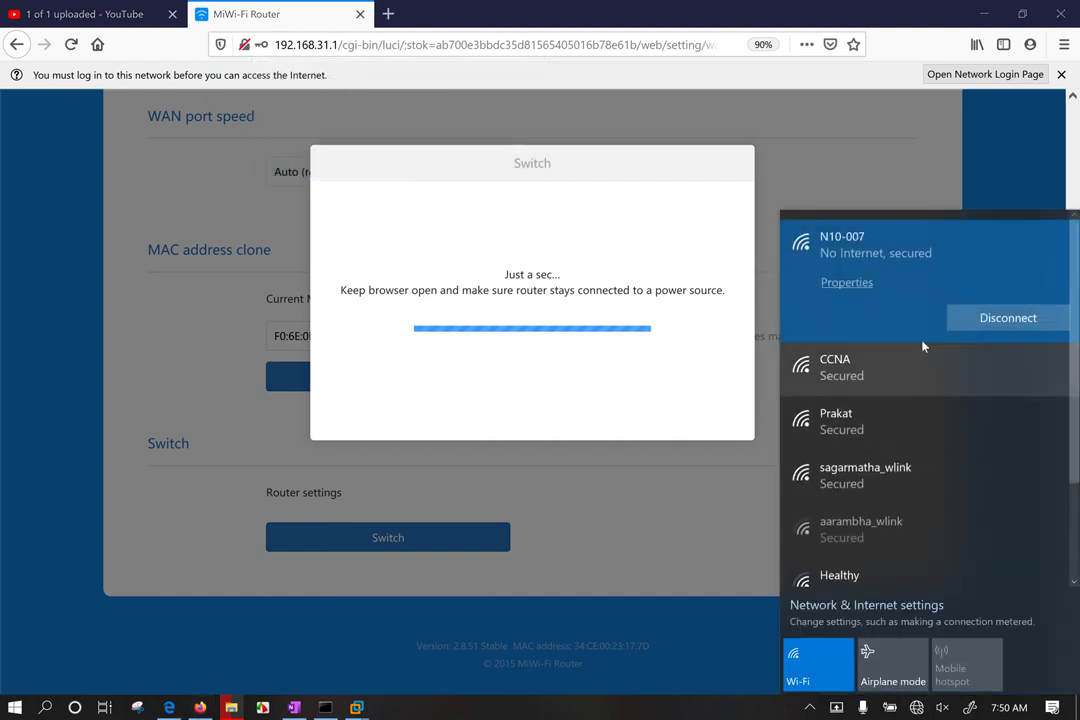
scroll(904, 350, "down", 3)
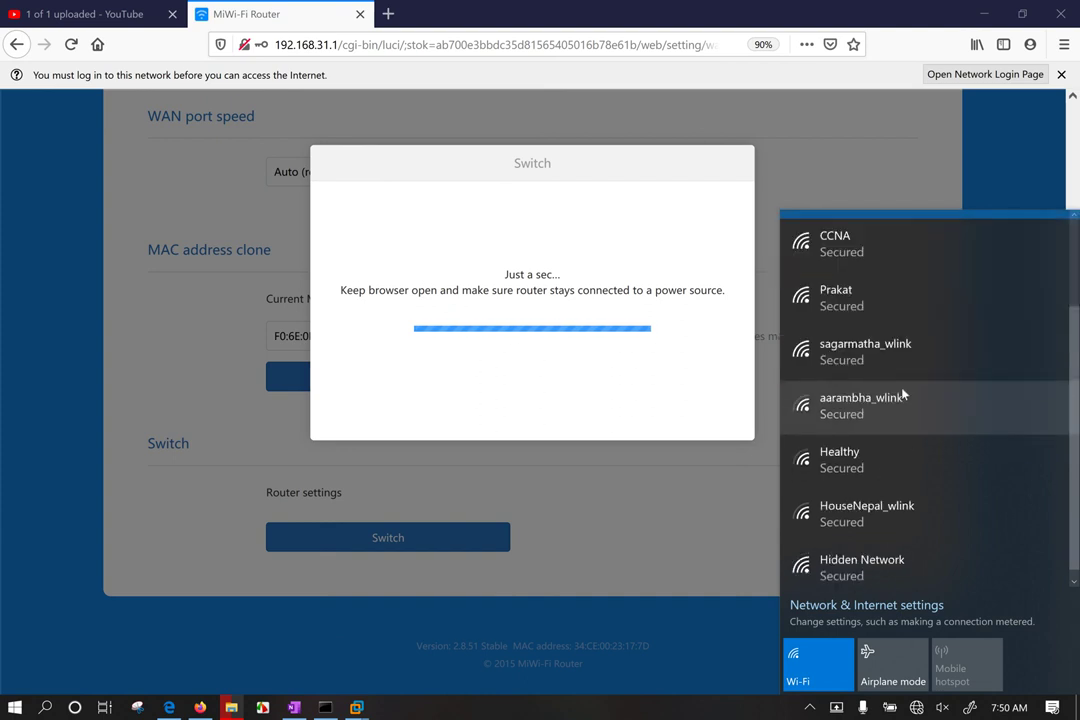
scroll(898, 412, "up", 3)
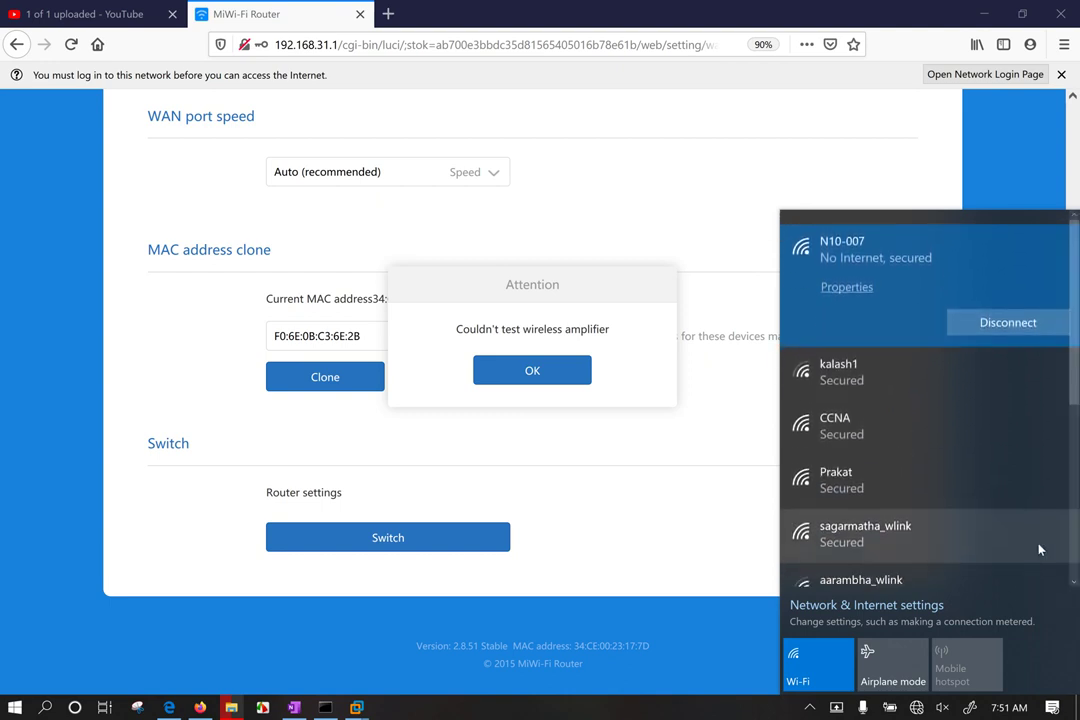
scroll(981, 503, "down", 2)
scroll(981, 503, "down", 6)
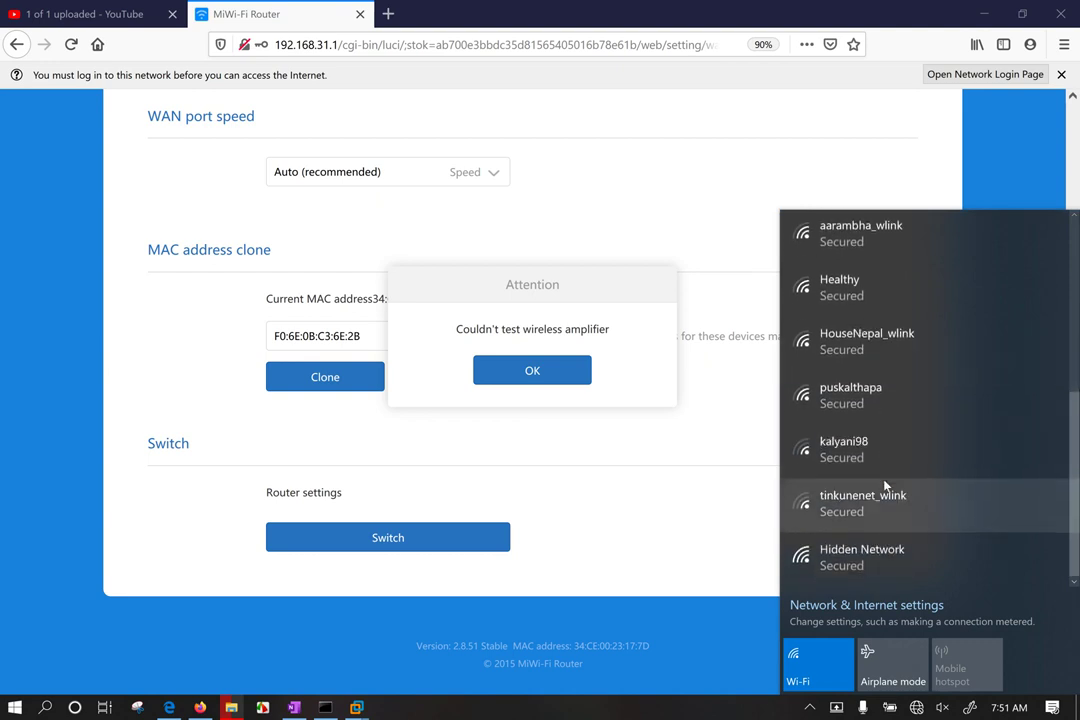
scroll(884, 486, "up", 8)
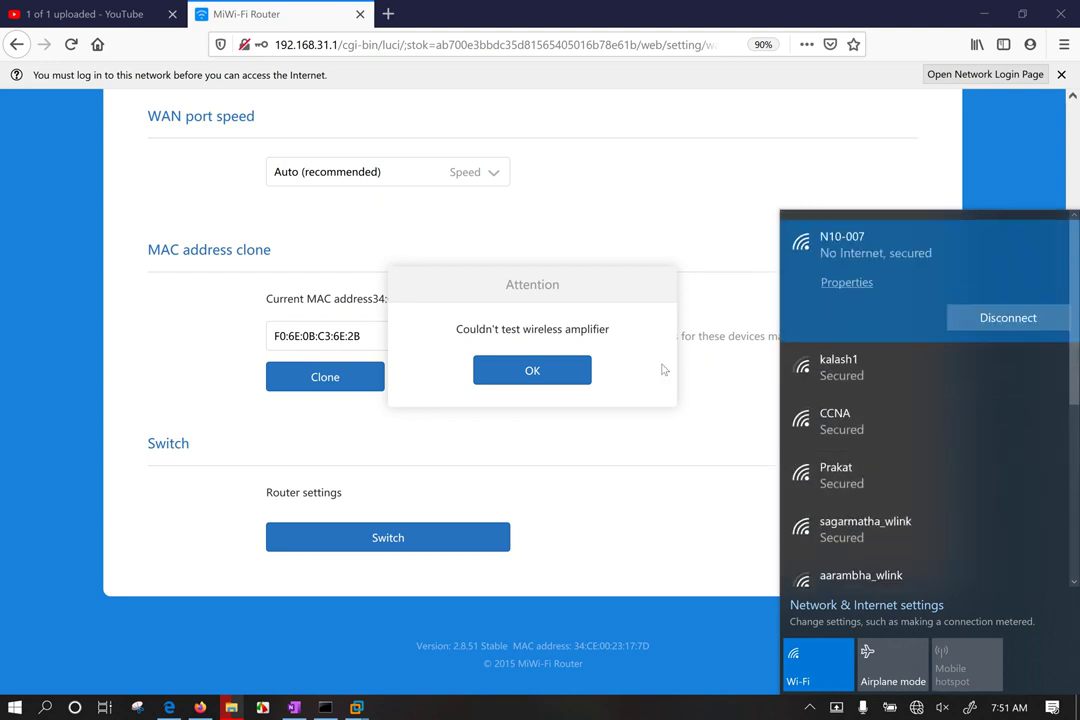
left_click(499, 330)
Step: Dismiss the failure notice, reload the page, and restart the wizard in wireless amplifier mode
left_click(542, 380)
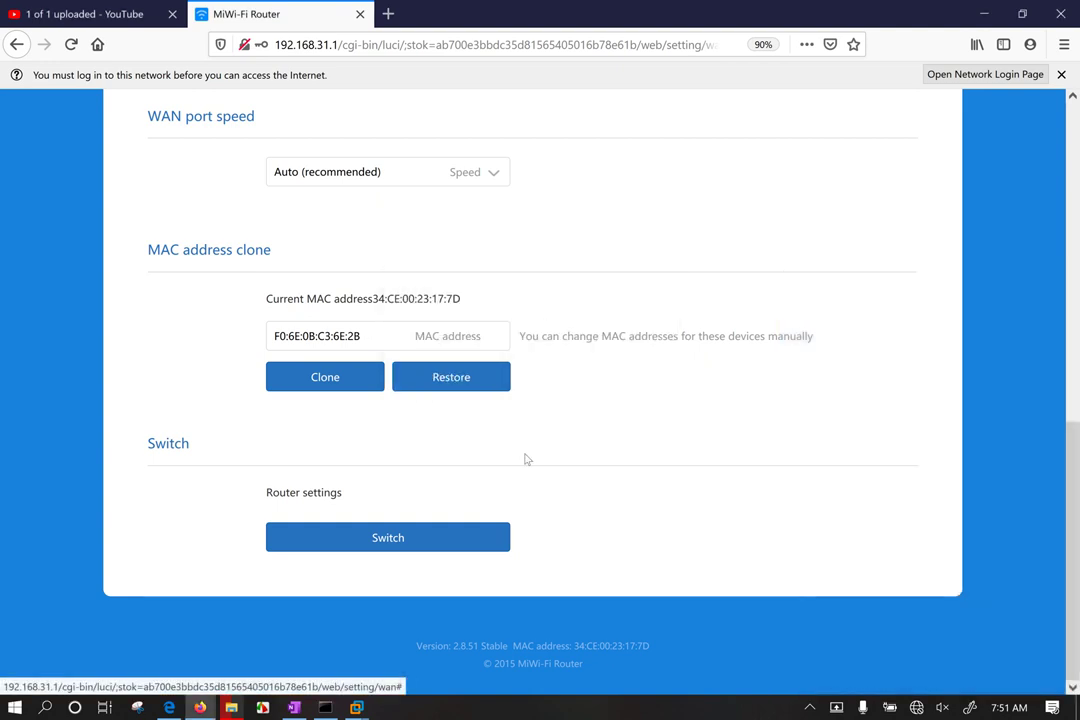
left_click(70, 44)
left_click(409, 545)
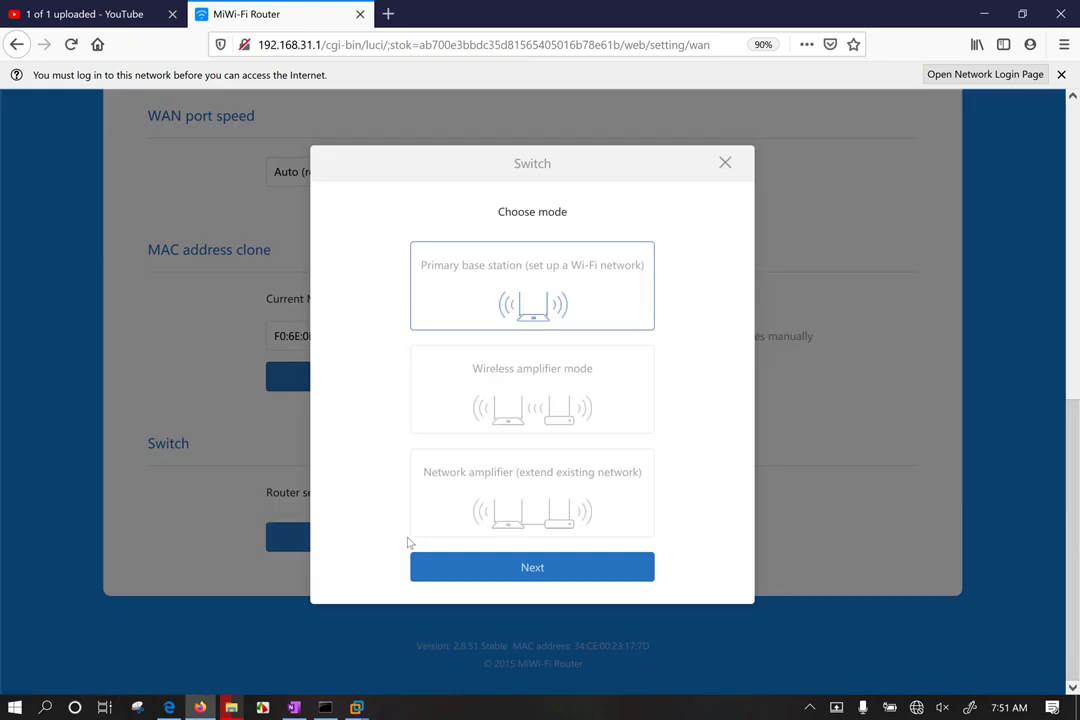
left_click(554, 370)
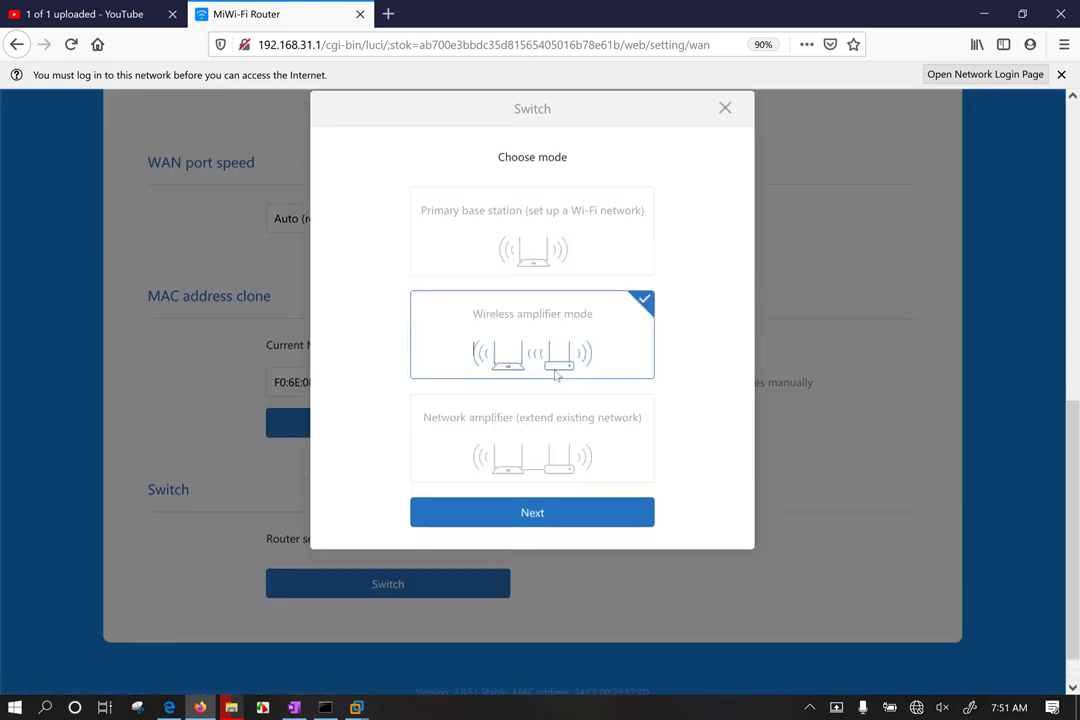
left_click(560, 515)
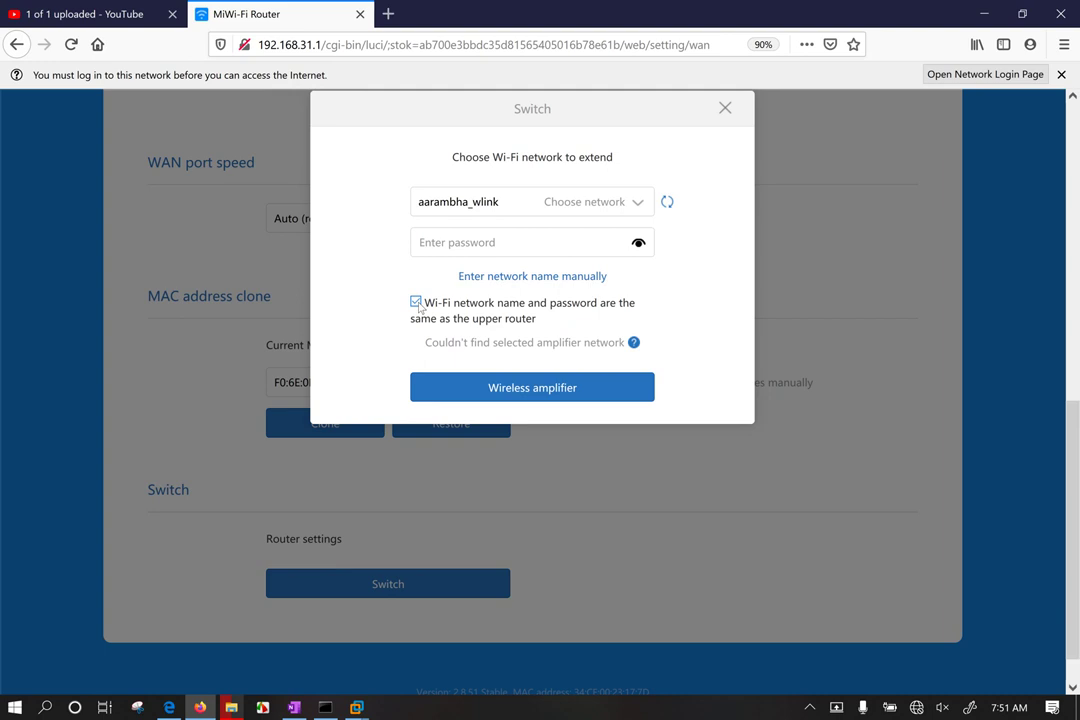
Step: Use a separate Wi-Fi name and password, rescan networks, and pick kalash123 to extend
left_click(415, 302)
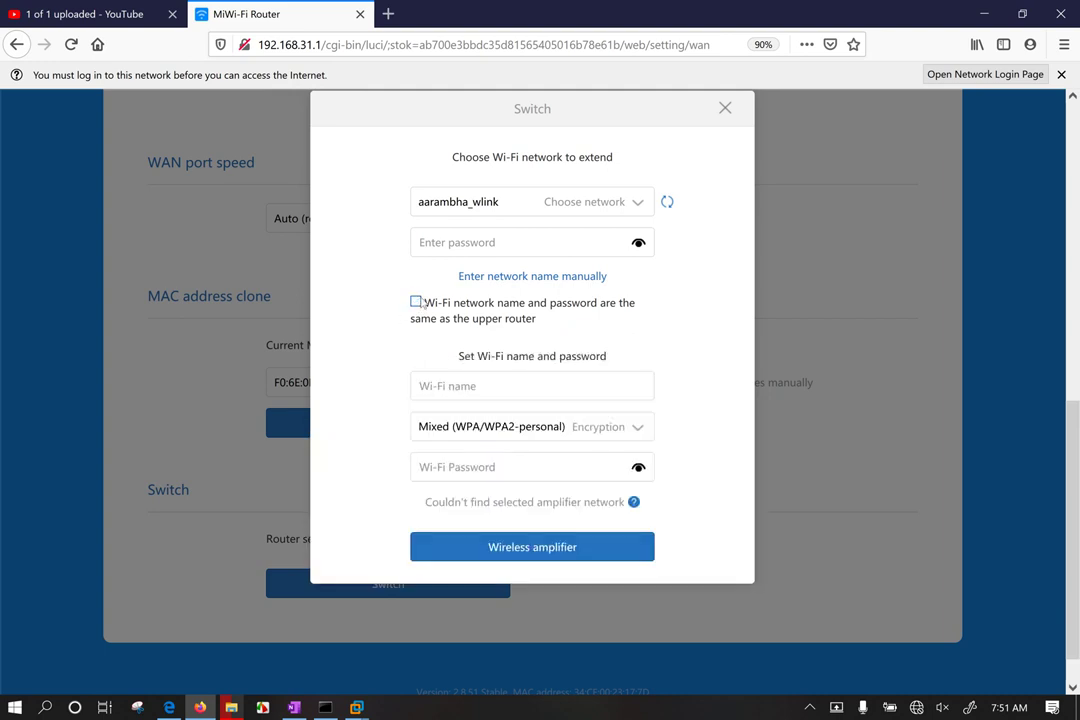
left_click(508, 203)
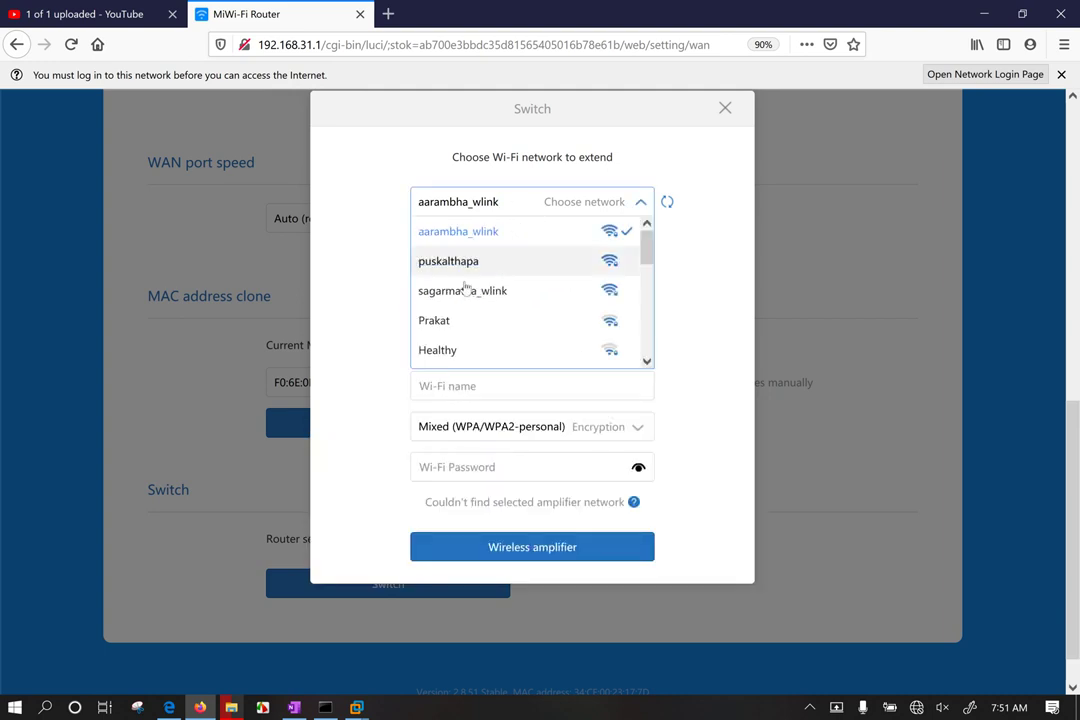
scroll(458, 320, "down", 4)
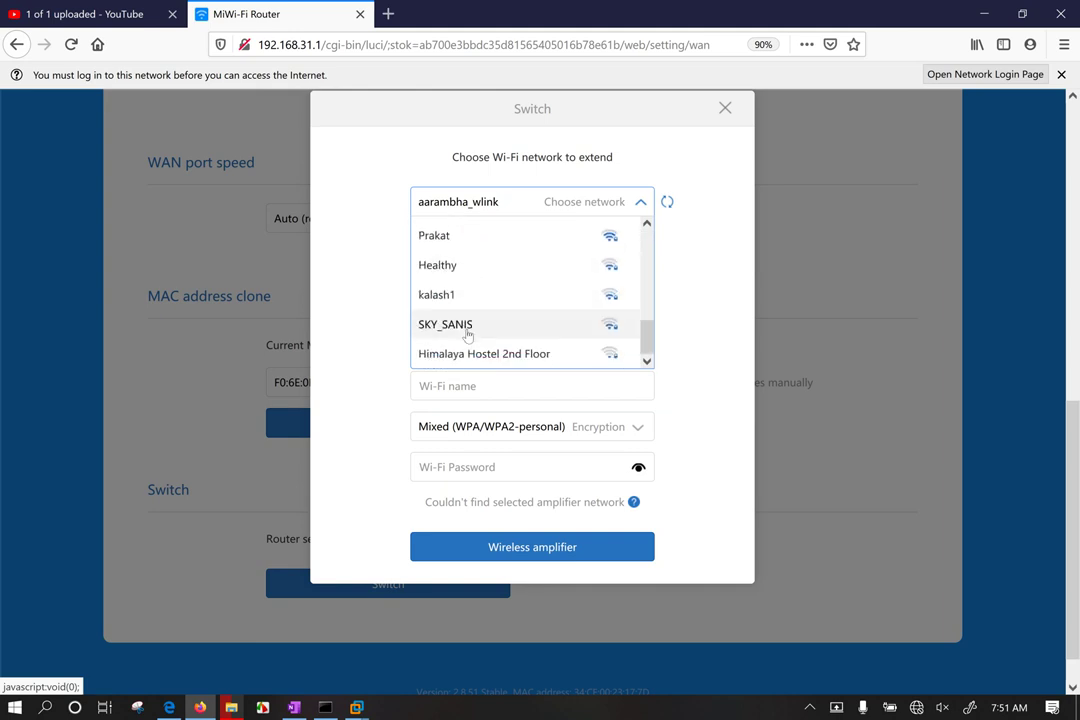
scroll(466, 295, "down", 1)
scroll(470, 280, "up", 3)
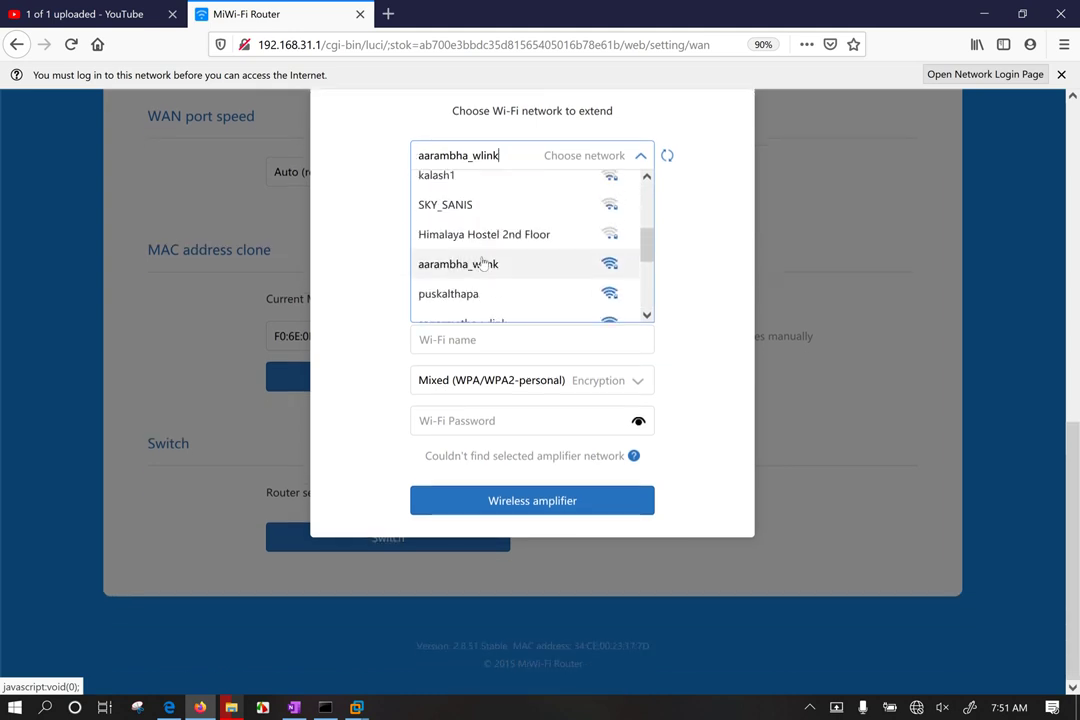
left_click(667, 157)
double_click(667, 157)
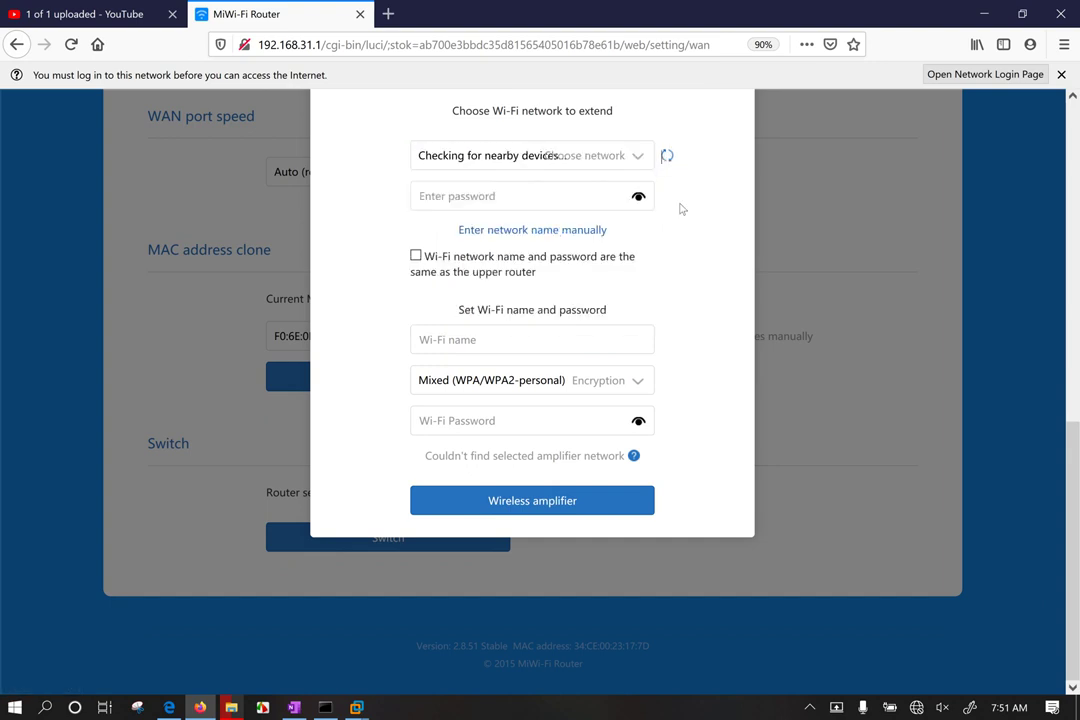
left_click(640, 156)
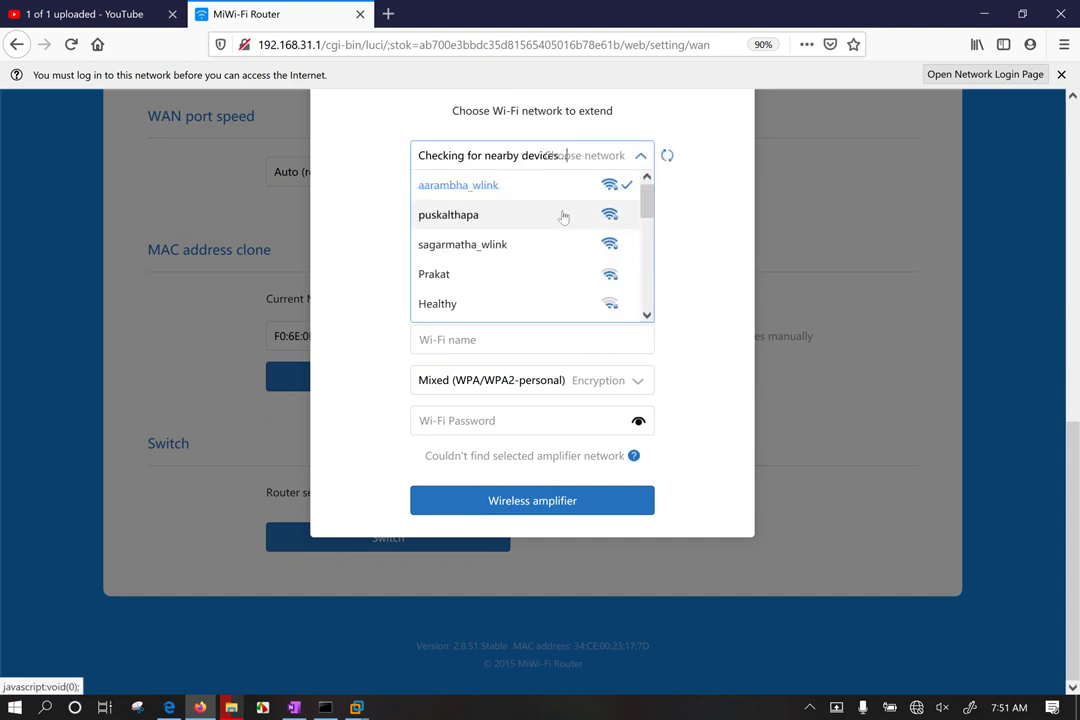
scroll(563, 217, "down", 1)
left_click(640, 156)
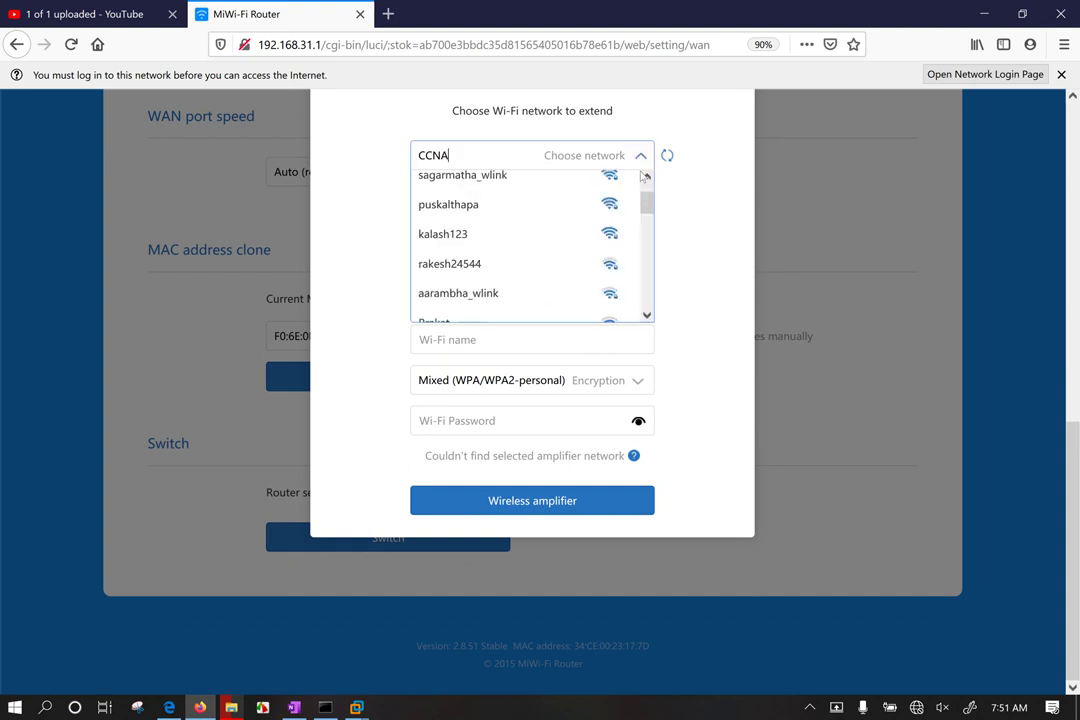
left_click(646, 206)
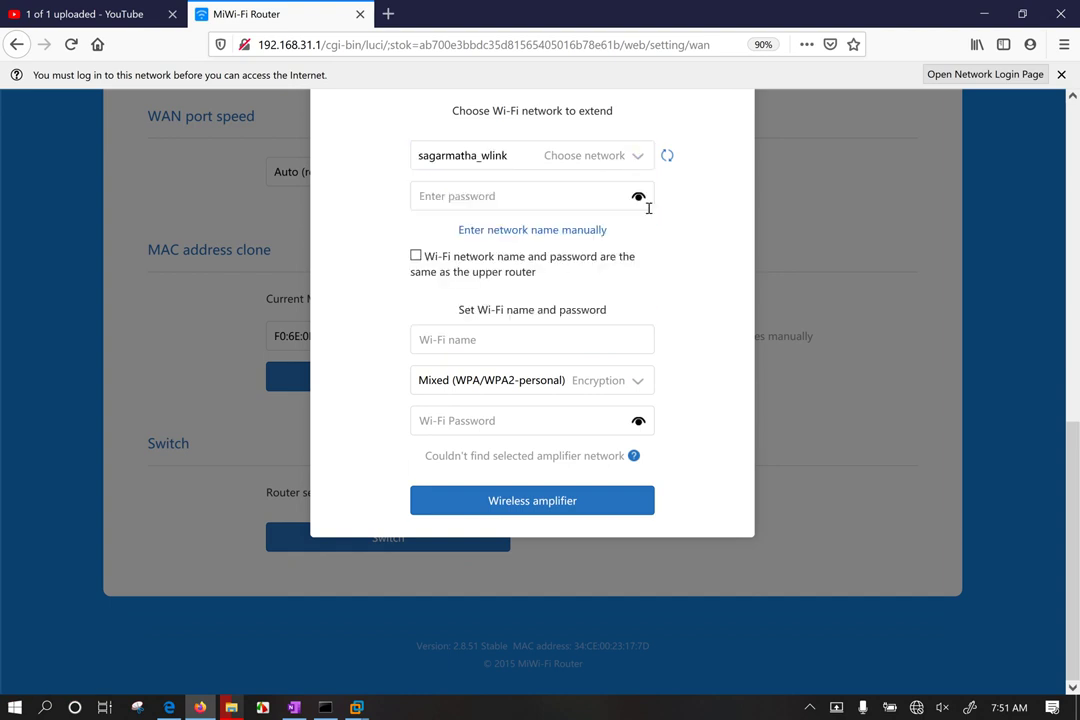
left_click(639, 156)
left_click(478, 181)
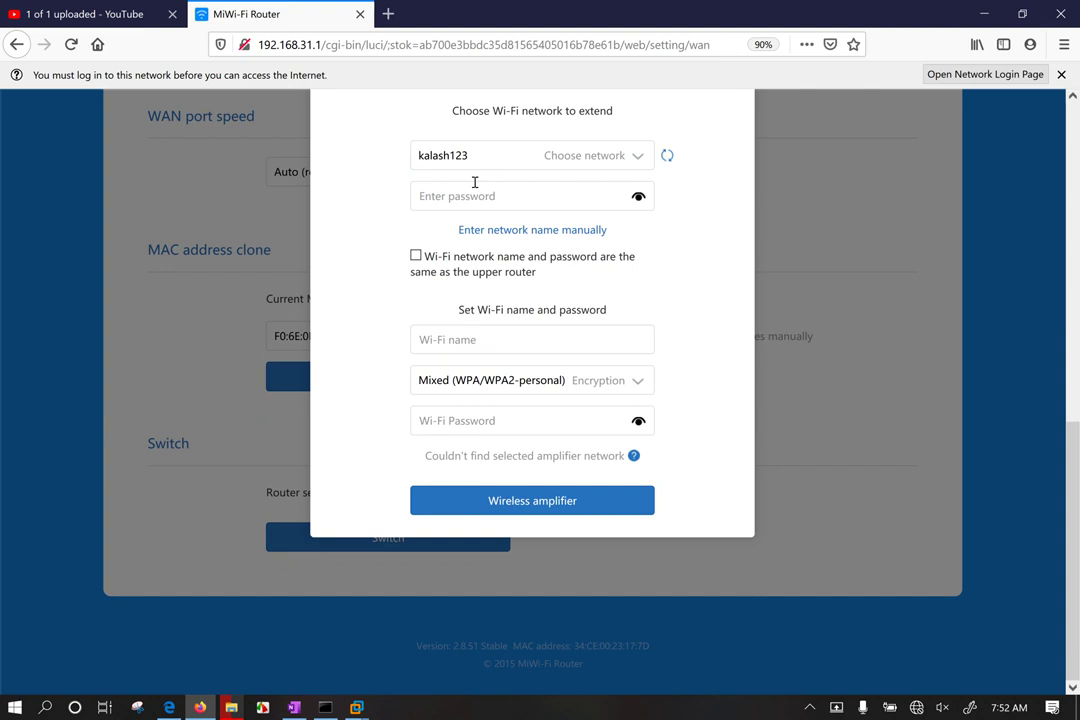
left_click(455, 197)
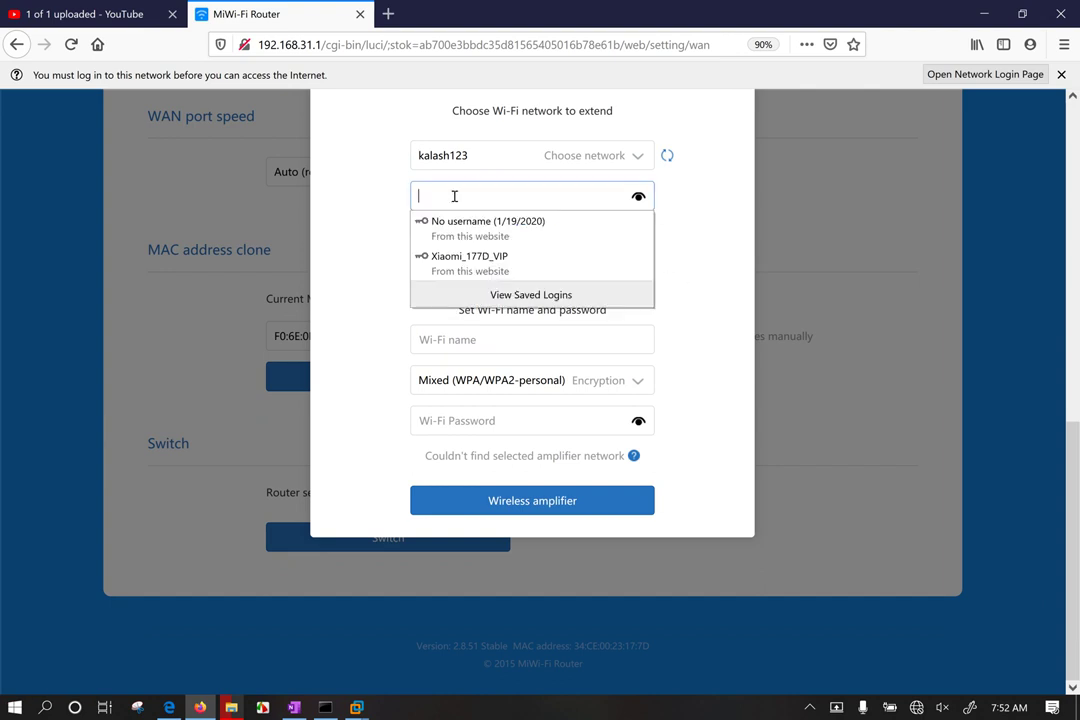
left_click(450, 196)
left_click(440, 195)
left_click(464, 198)
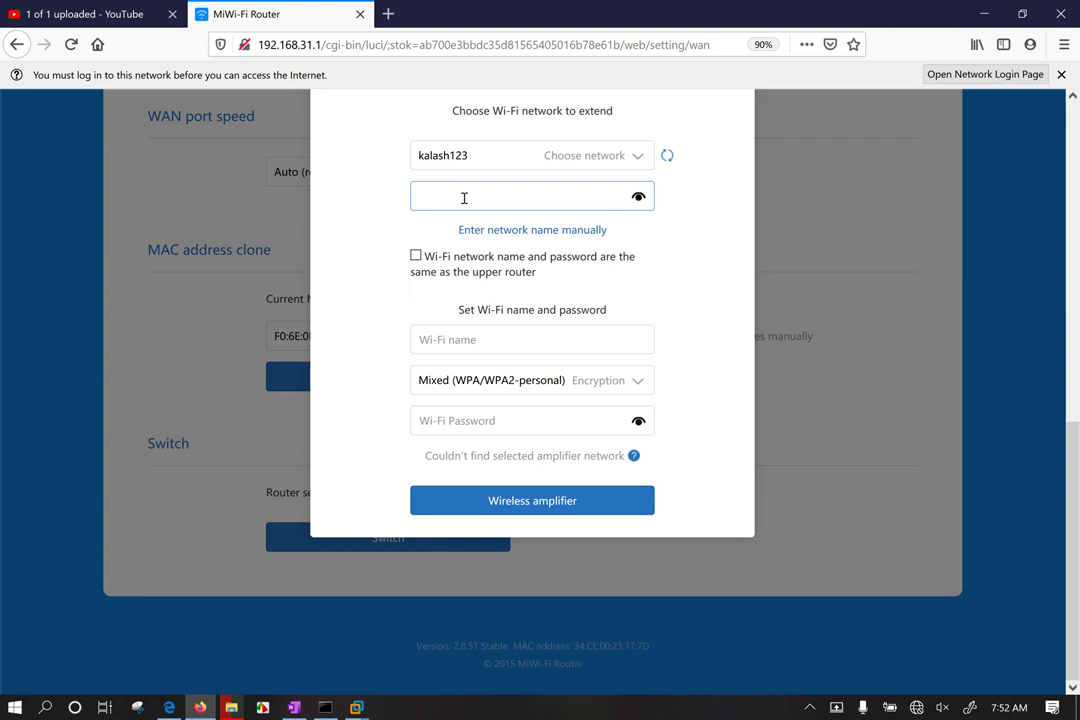
type("••••••")
key("BackSpace")
key("BackSpace")
key("BackSpace")
key("BackSpace")
key("BackSpace")
key("BackSpace")
type("•••••")
type("•••••")
Step: Name the new Wi-Fi COMPTIA, paste and verify its password, and submit the relay setup
left_click(490, 337)
type("C")
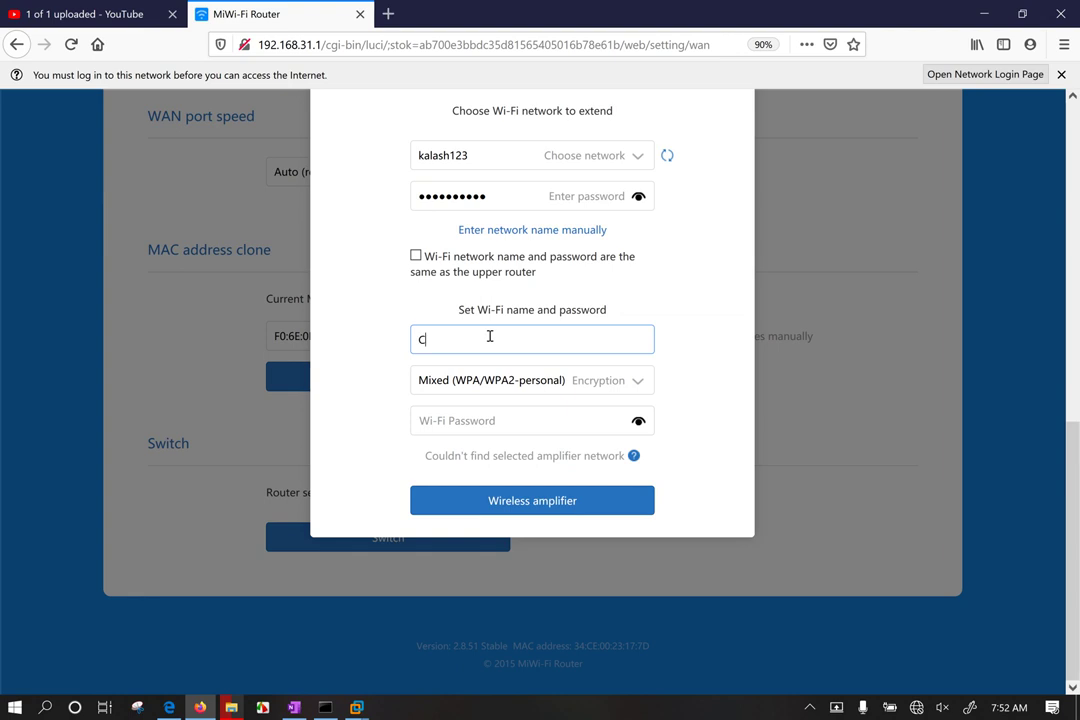
type("OMPTIA")
key("Tab")
key("Tab")
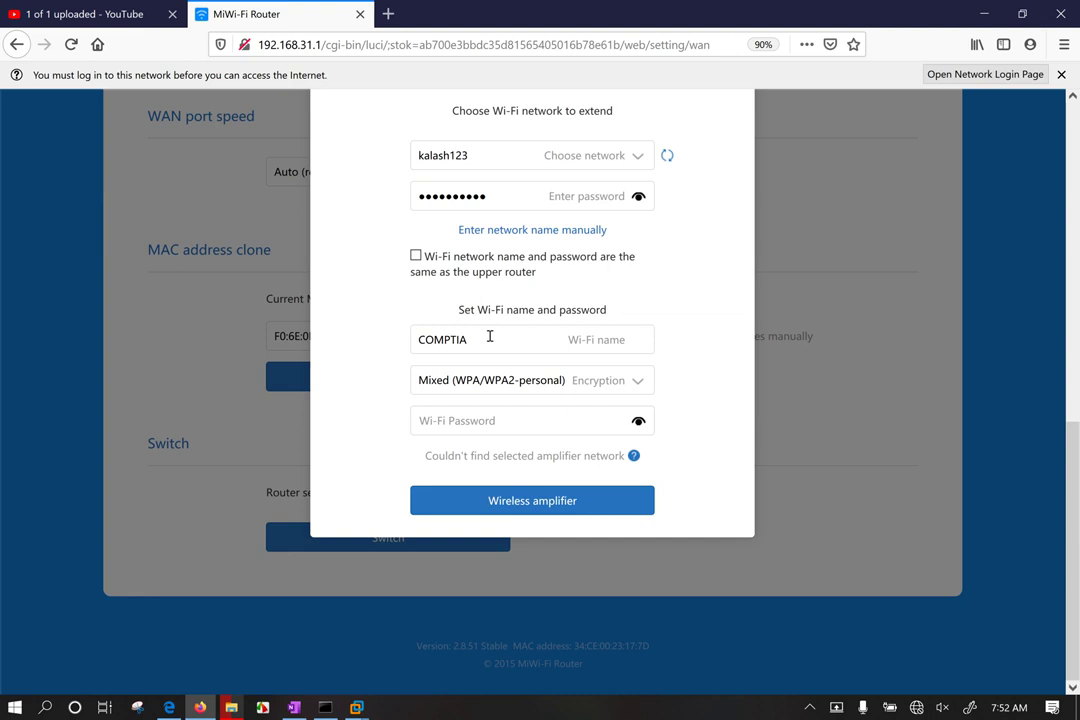
left_click(482, 422)
key("ctrl+v")
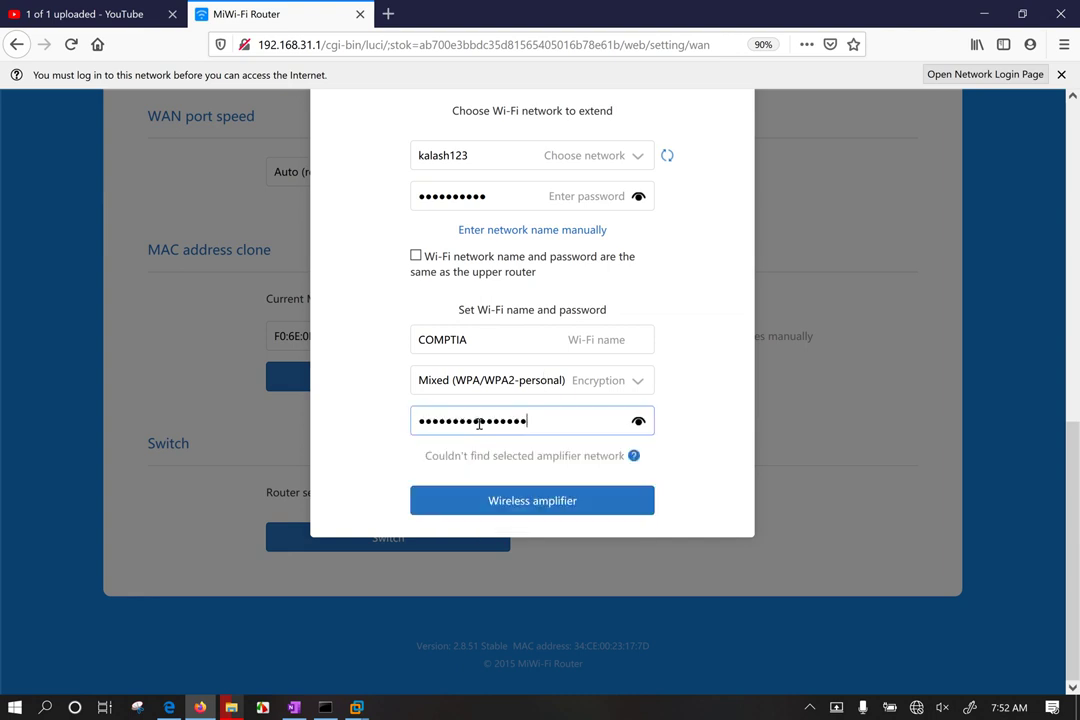
left_click(638, 421)
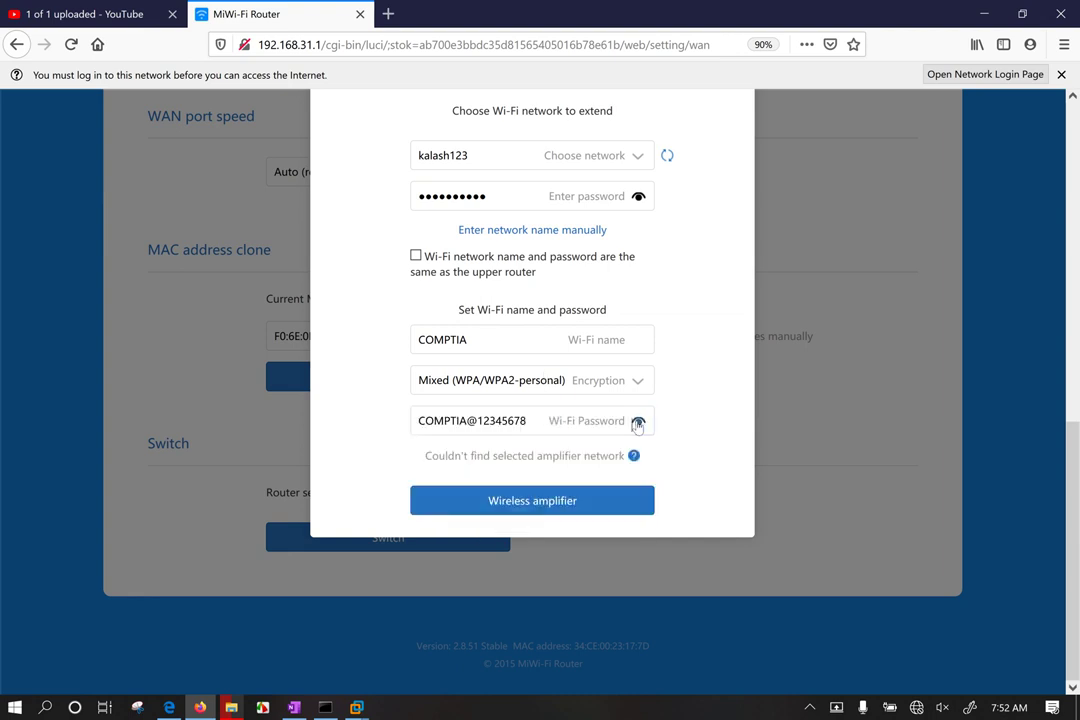
left_click(528, 501)
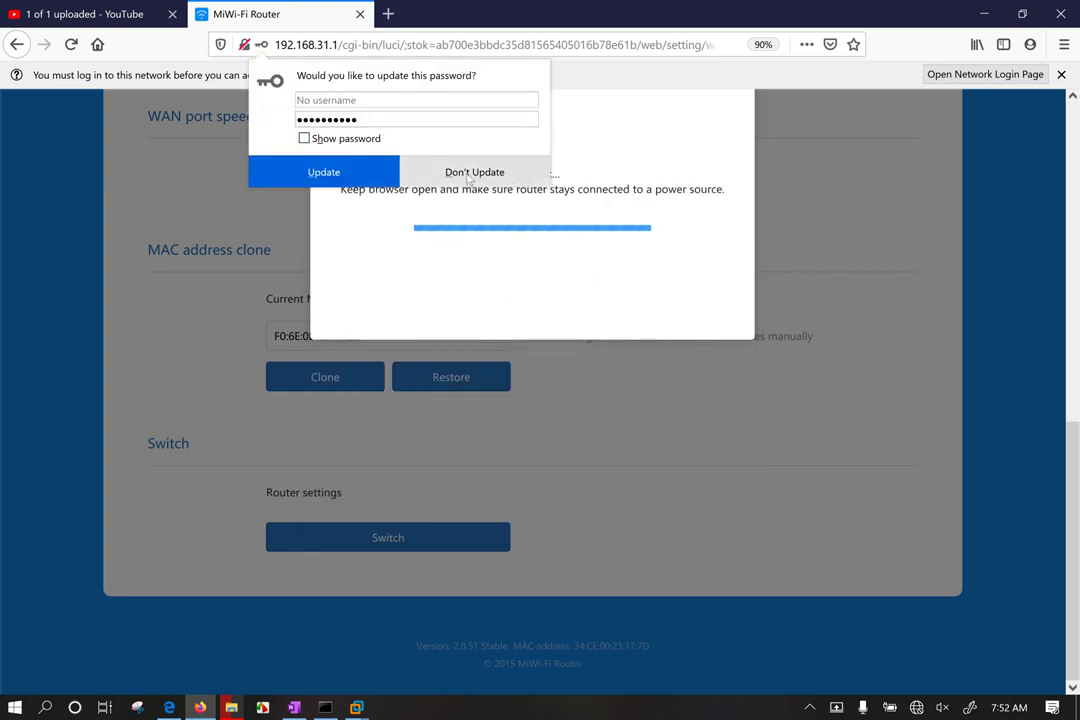
Step: Decline the password update and copy the new relay IP 192.168.1.116
left_click(468, 176)
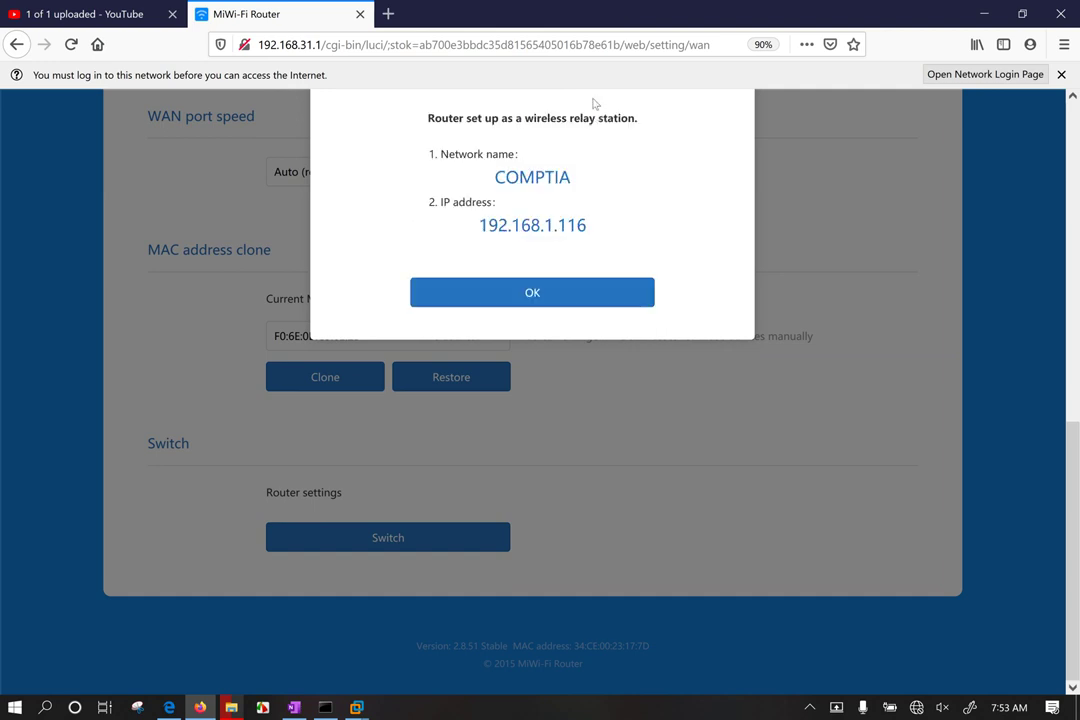
left_click_drag(549, 231, 556, 229)
left_click_drag(477, 228, 590, 238)
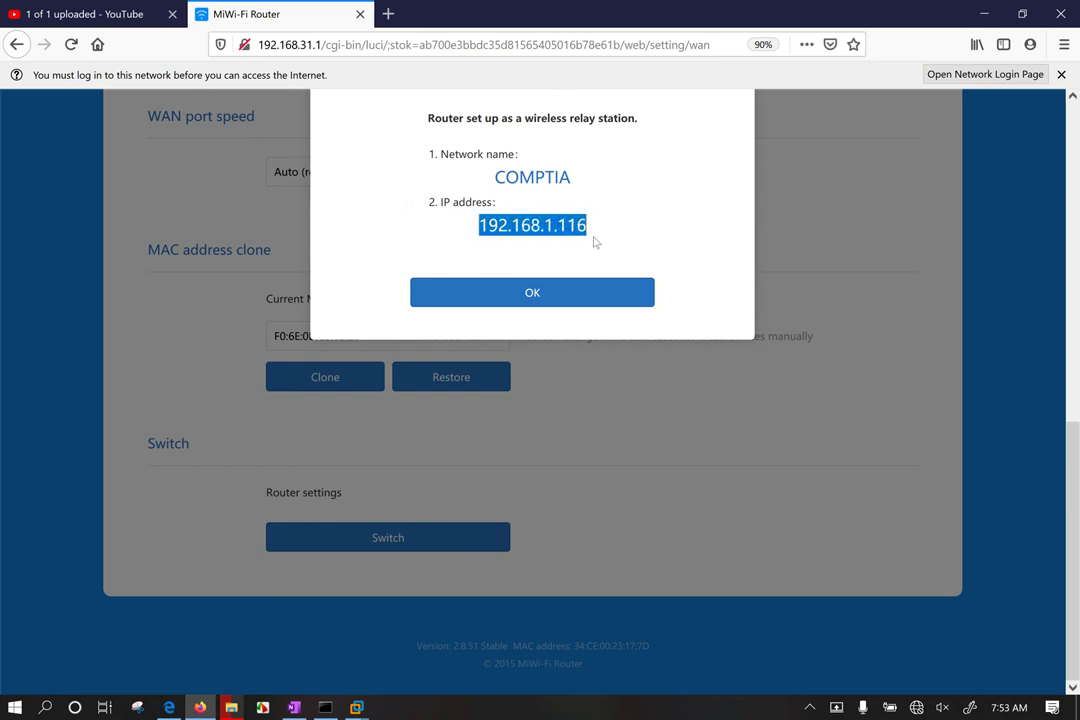
right_click(562, 230)
left_click(590, 241)
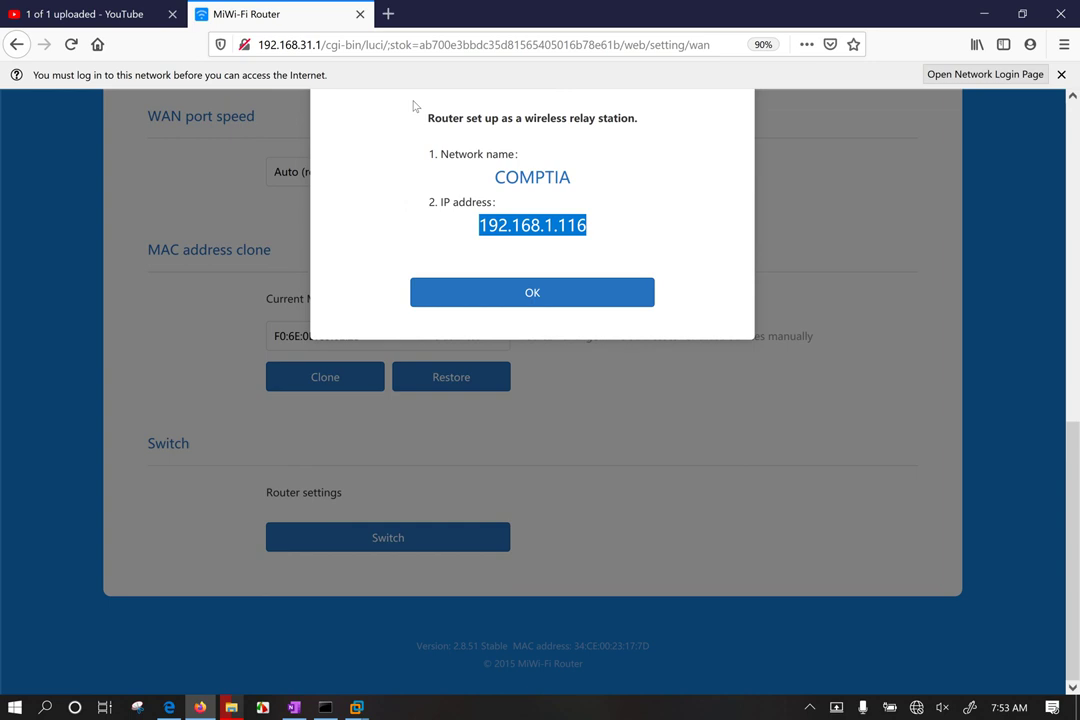
Step: Load 192.168.1.116 in a new Firefox tab
left_click(388, 13)
key("ctrl+v")
key("Return")
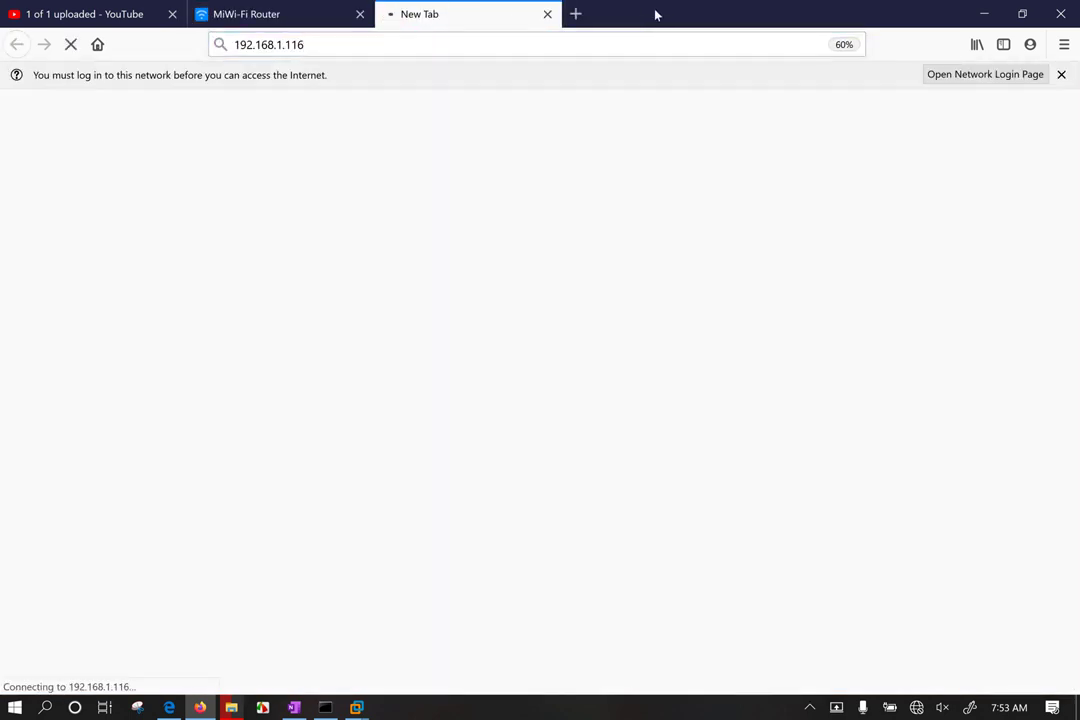
Step: Disconnect from N10-007 and connect to COMPTIA with its security key
left_click(914, 706)
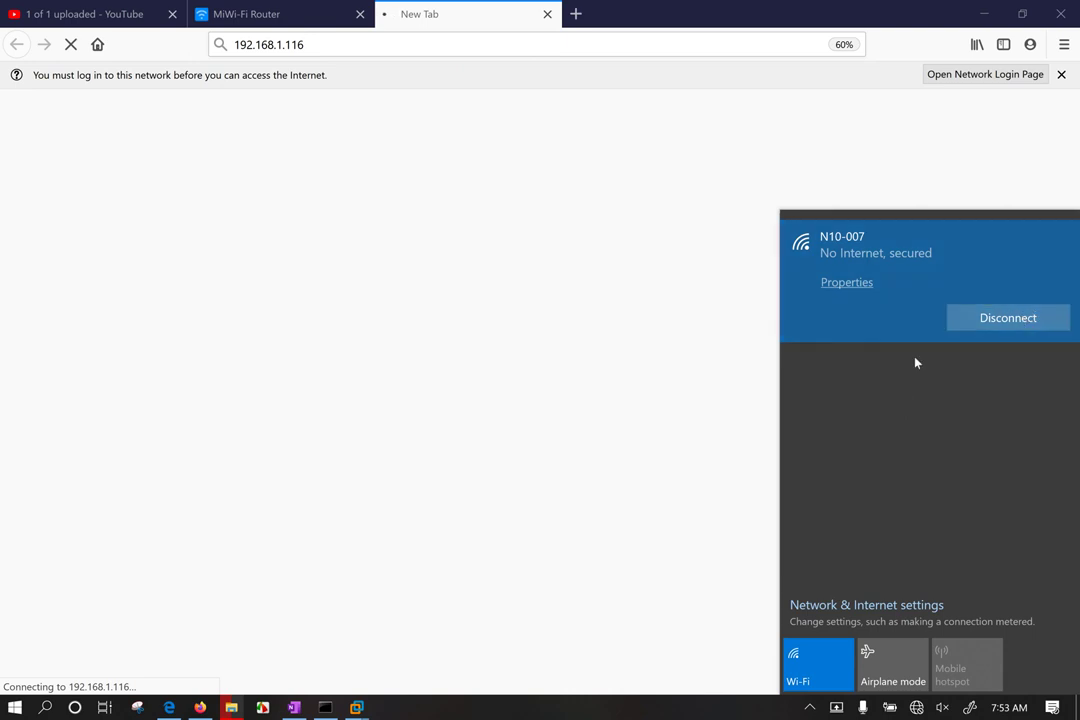
left_click(1005, 316)
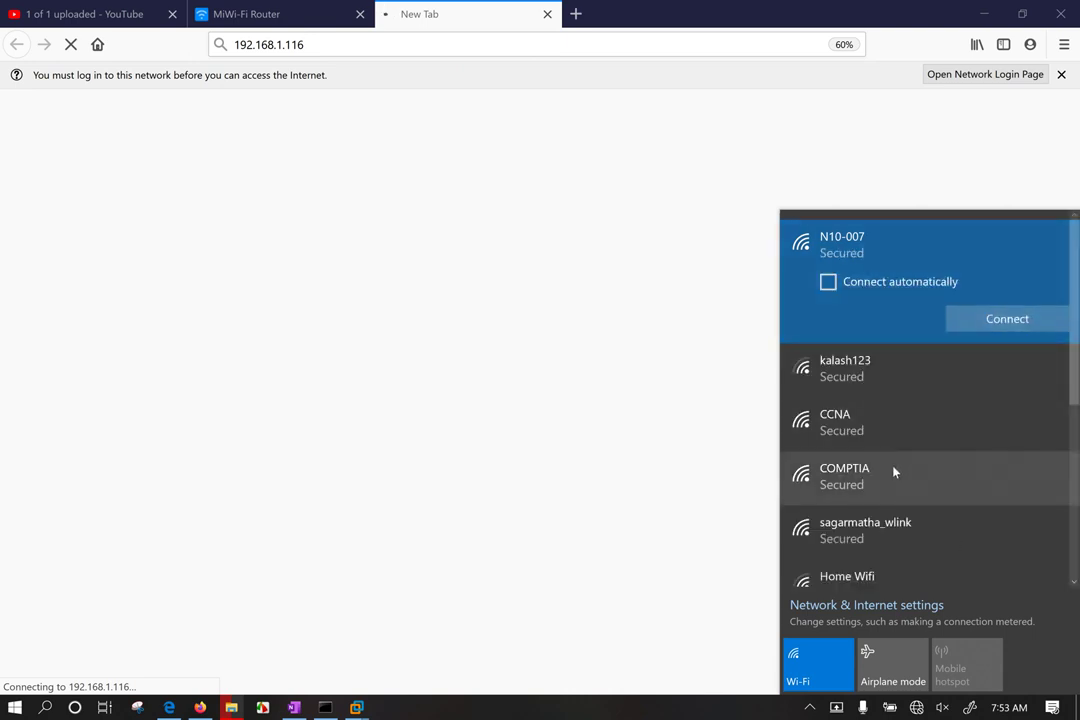
left_click(892, 474)
left_click(976, 481)
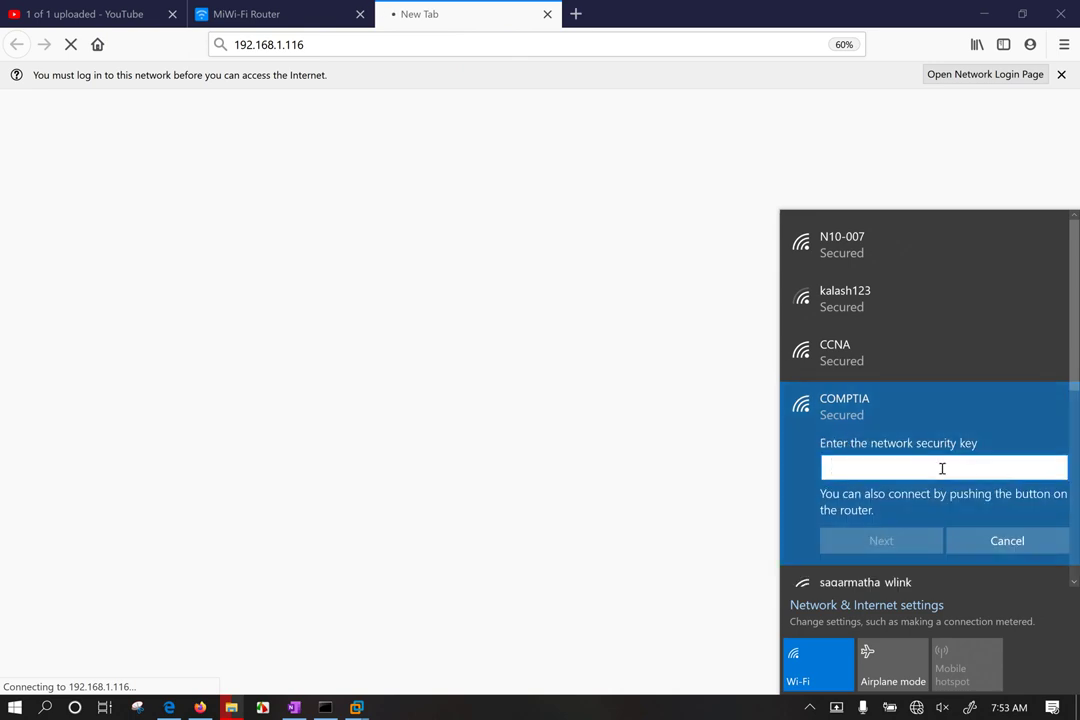
type("••••")
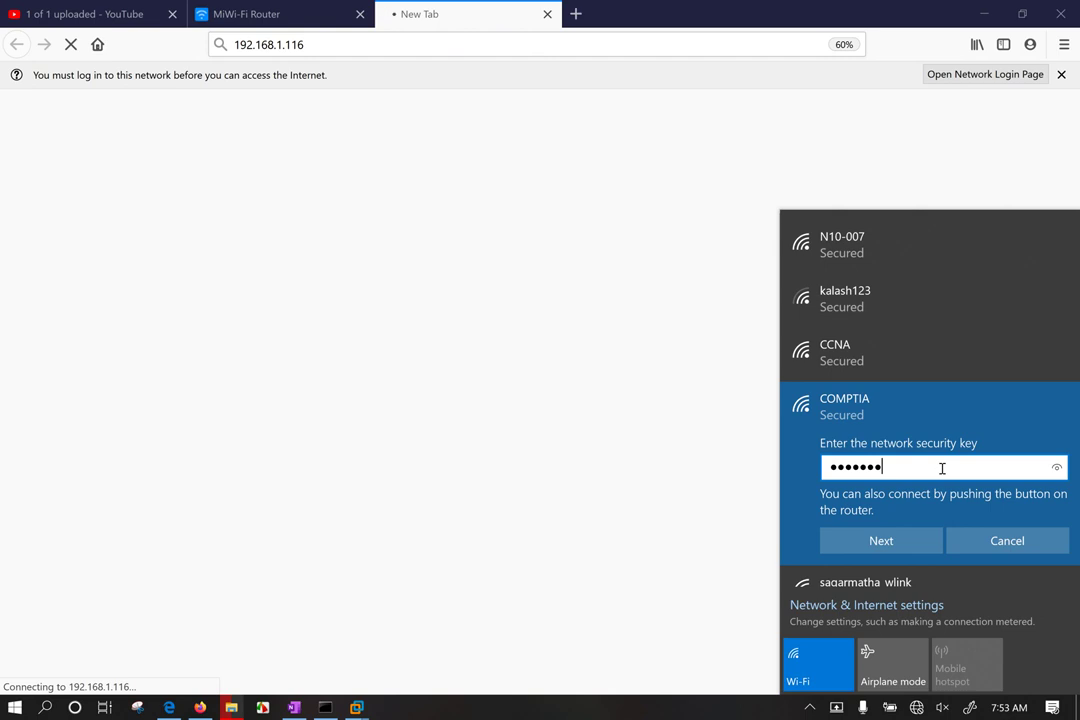
type("••••••")
key("Return")
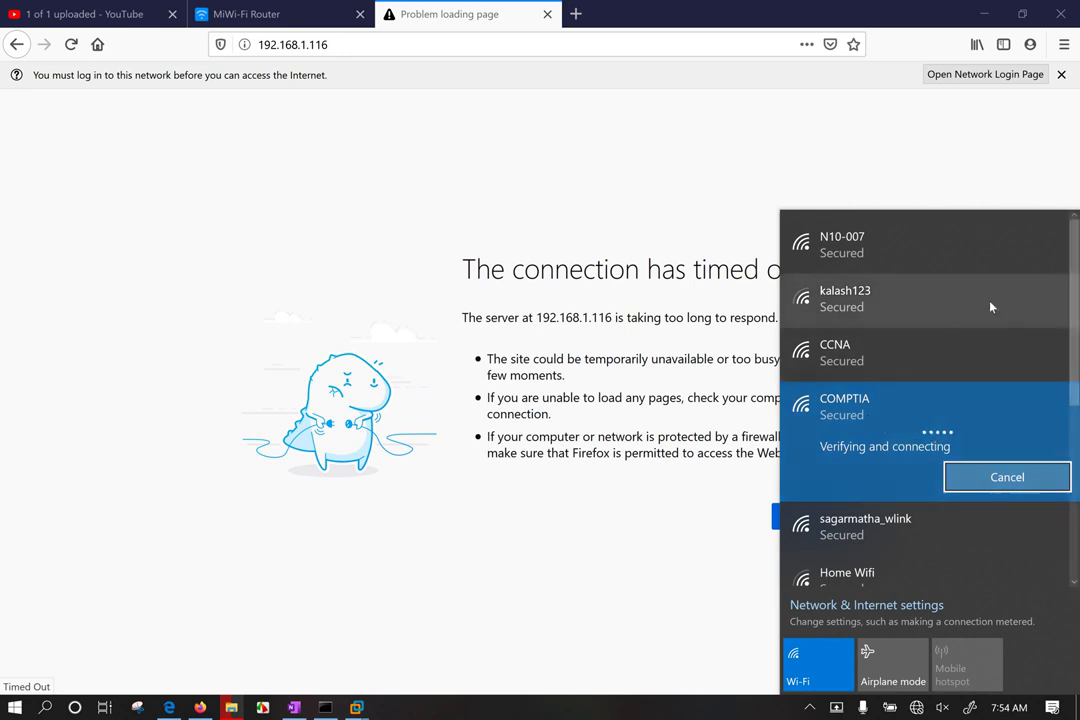
Step: Toggle Wi-Fi off and back on, then check the COMPTIA connection status
left_click(836, 672)
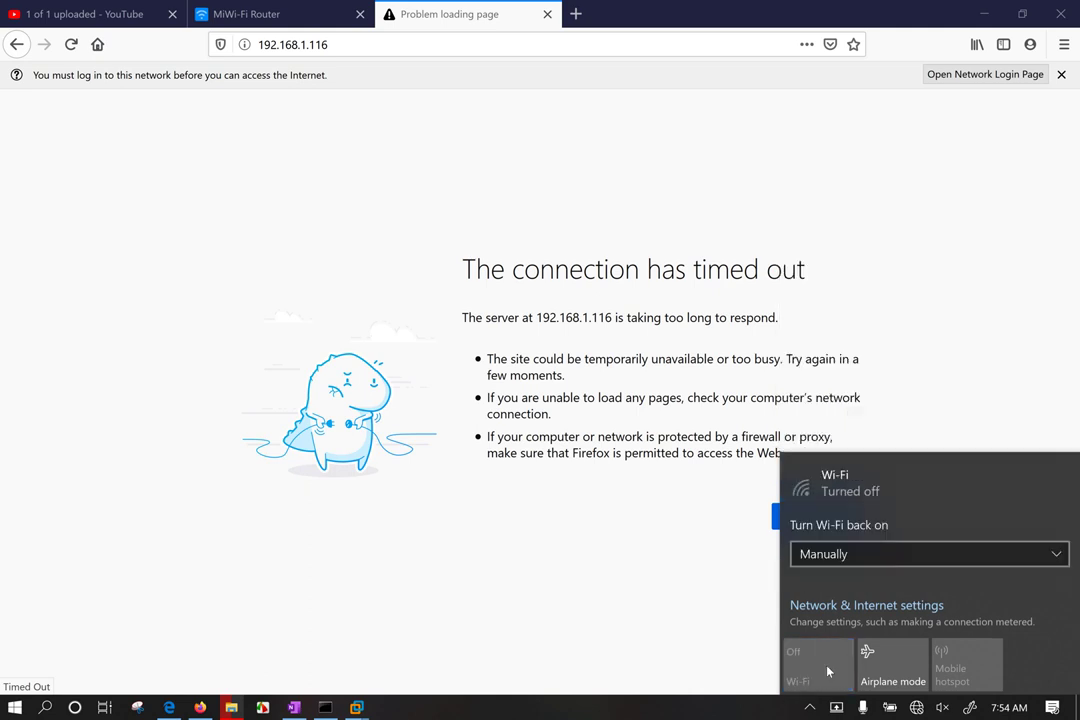
left_click(827, 672)
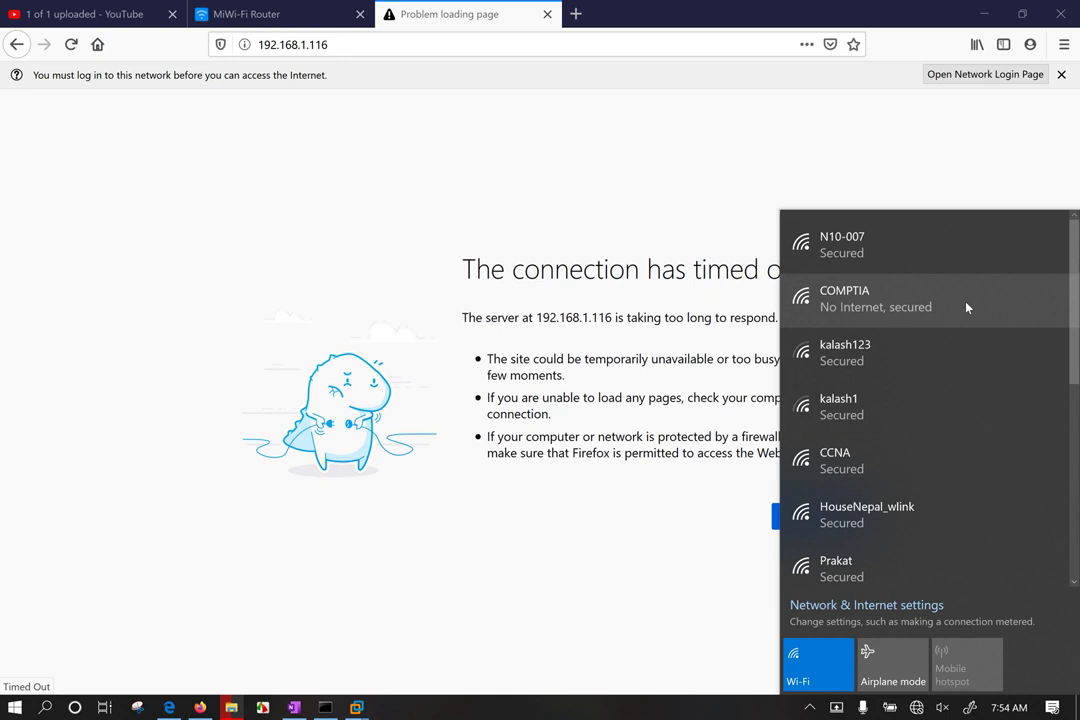
left_click(945, 301)
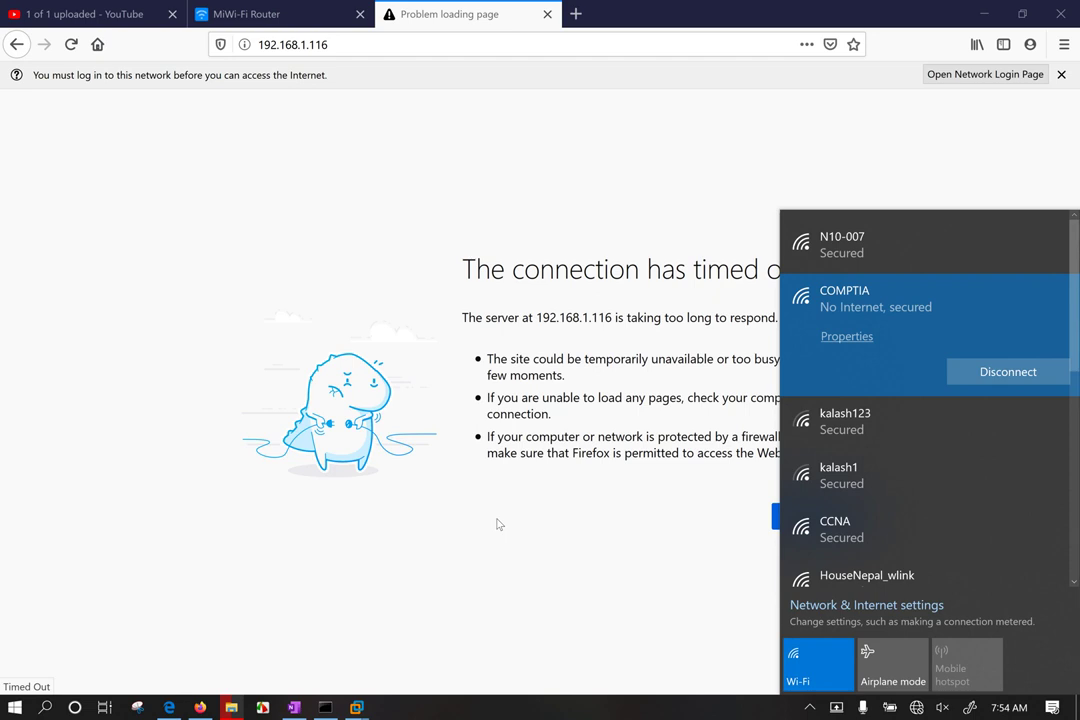
left_click(558, 556)
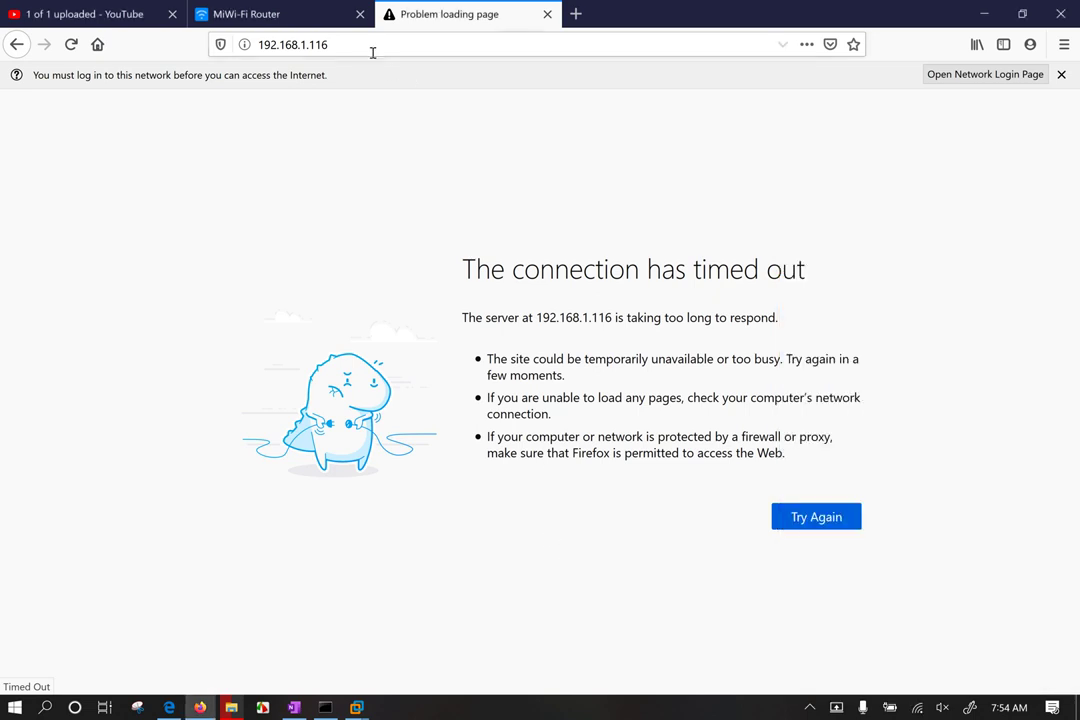
Step: Close the router tabs and minimize Firefox
left_click(548, 14)
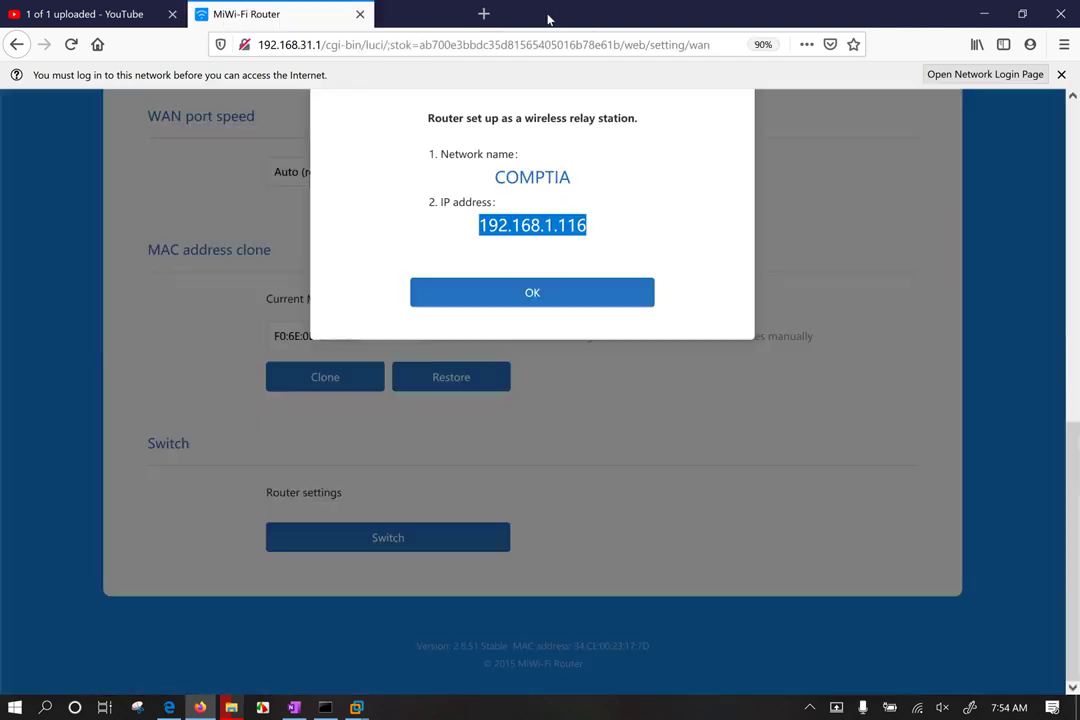
left_click(385, 15)
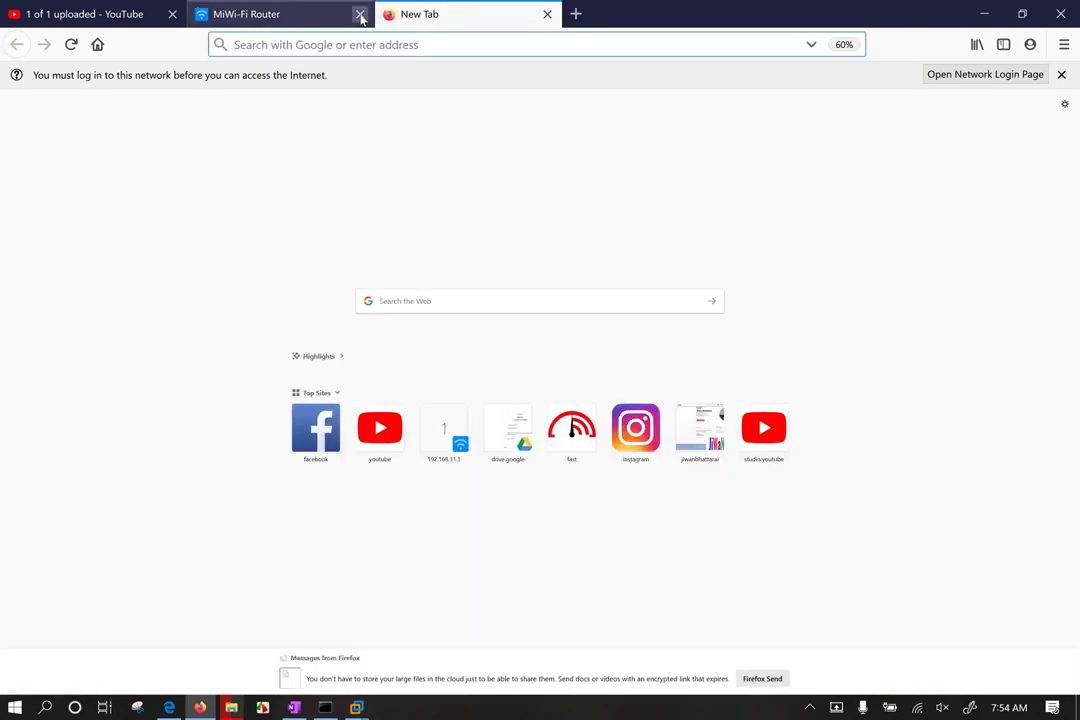
left_click(359, 14)
left_click(984, 14)
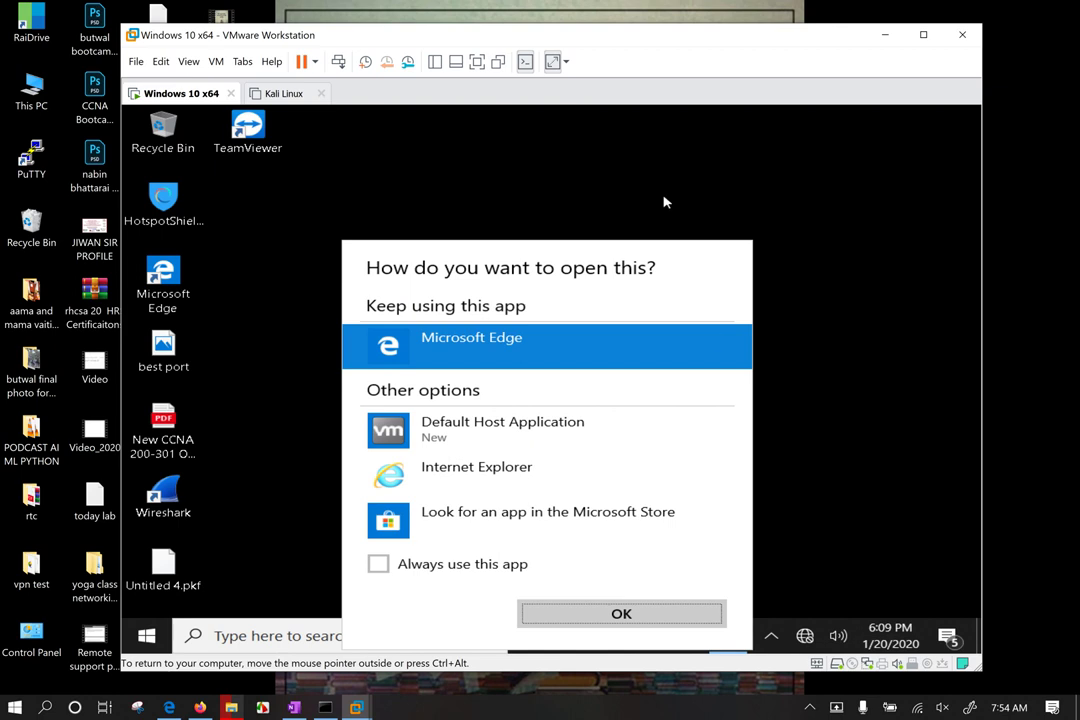
Step: Dismiss the open-with prompt and close the running TeamViewer app in the guest
left_click(866, 372)
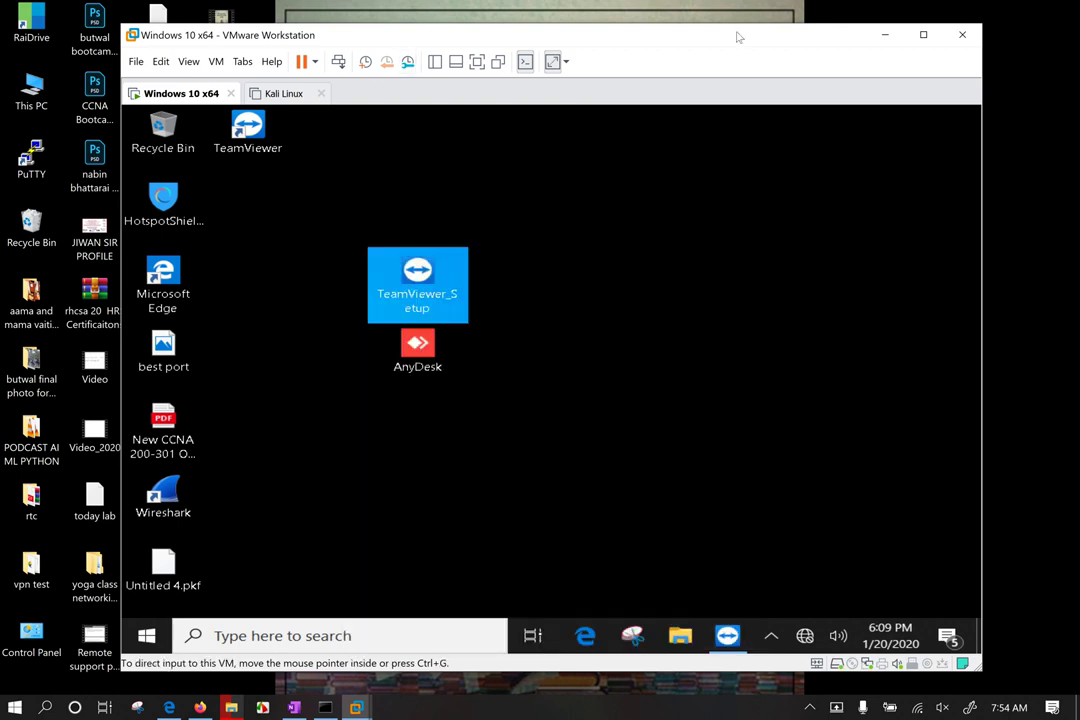
left_click_drag(738, 37, 723, 25)
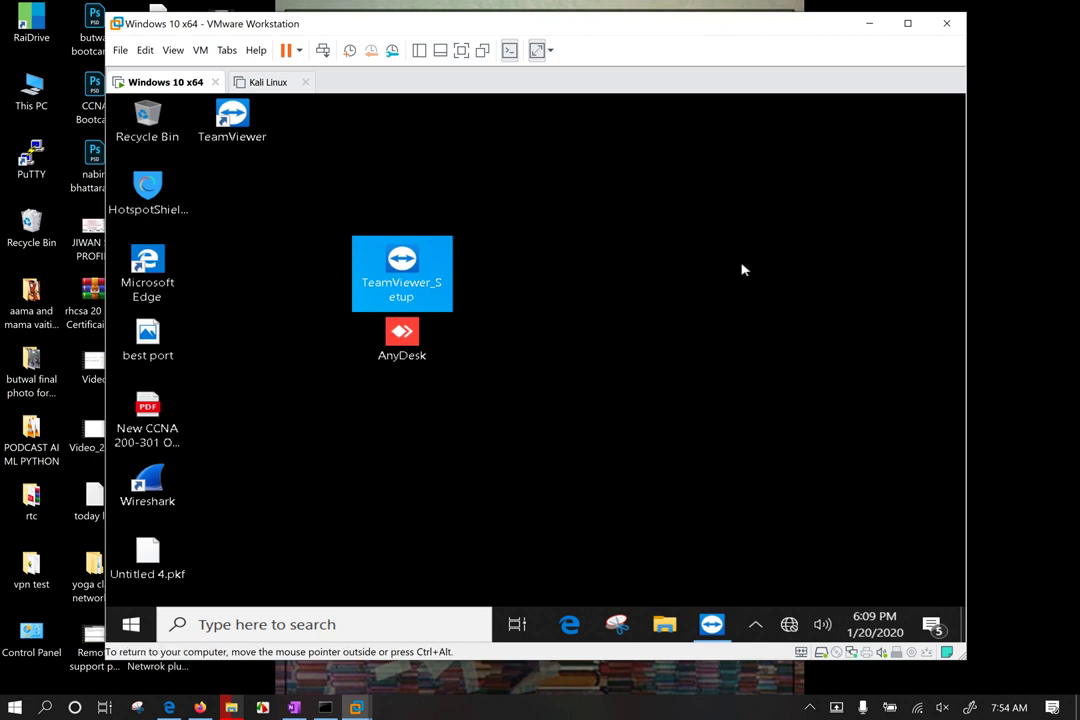
left_click_drag(471, 203, 362, 424)
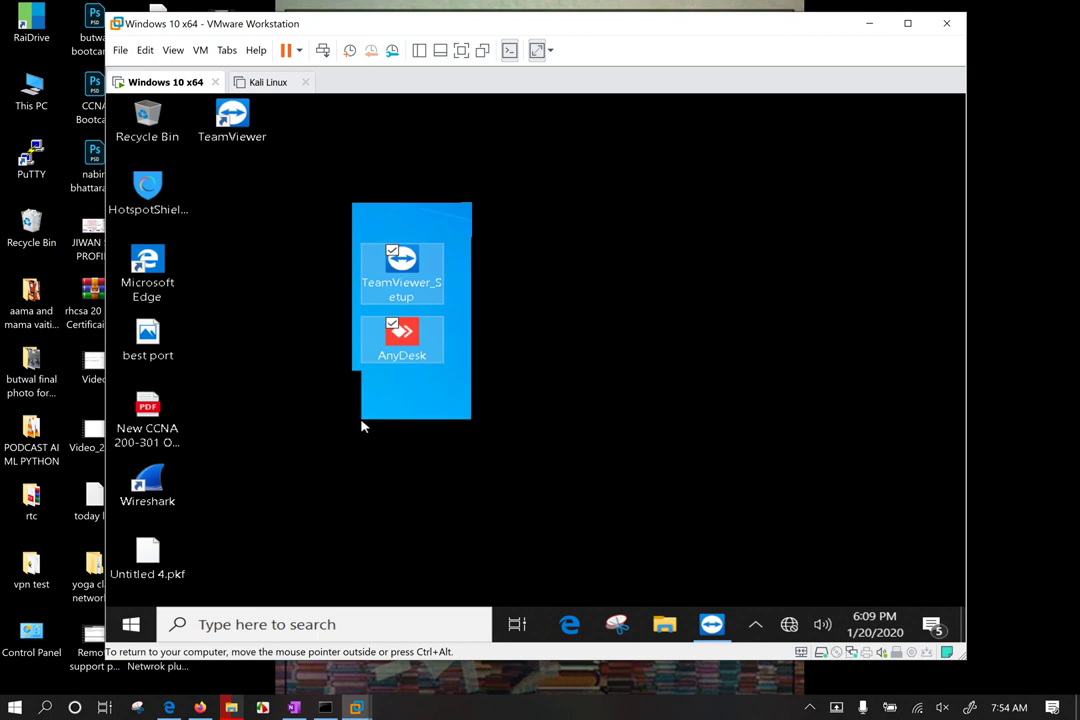
left_click(710, 332)
left_click(756, 630)
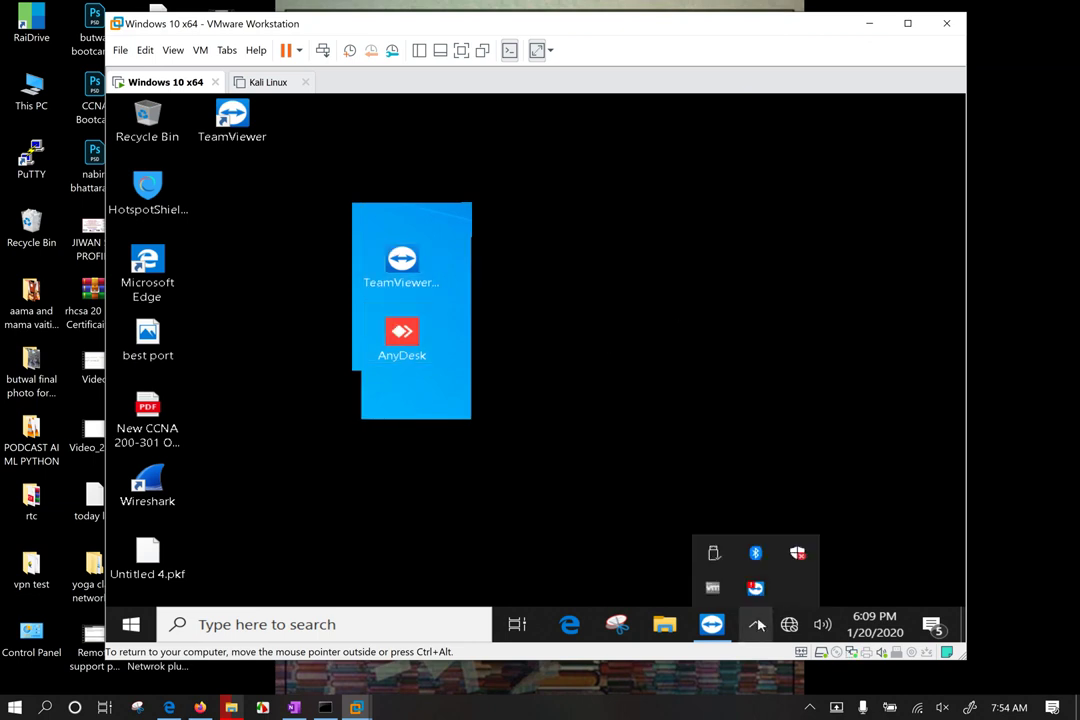
left_click(756, 630)
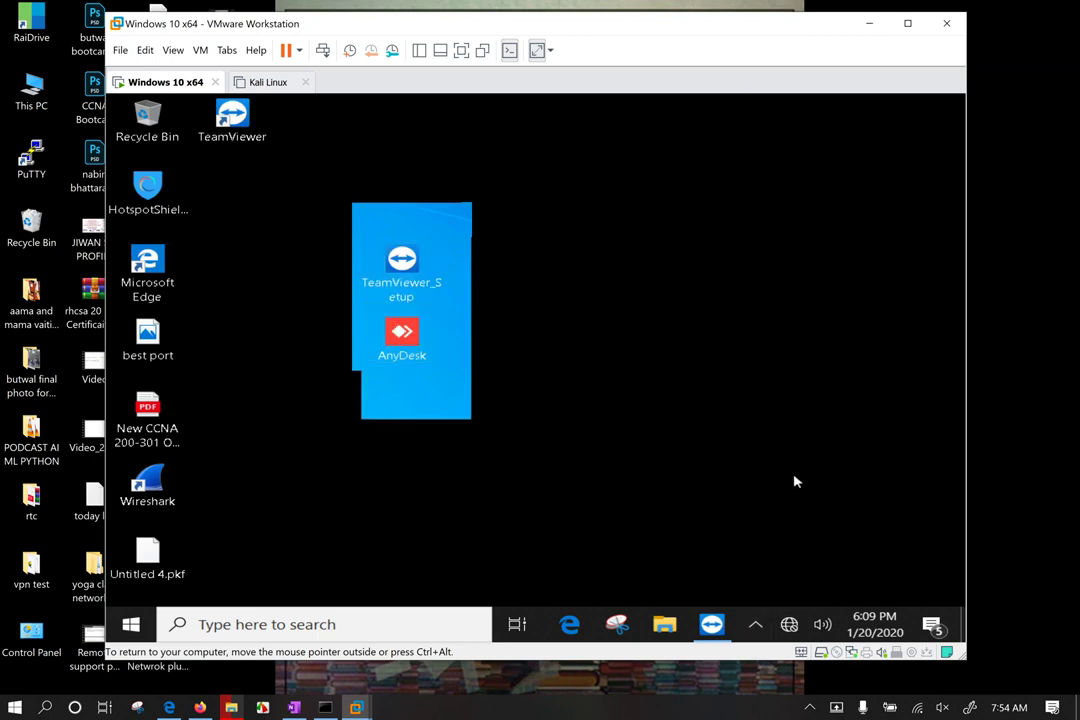
right_click(713, 627)
left_click(628, 586)
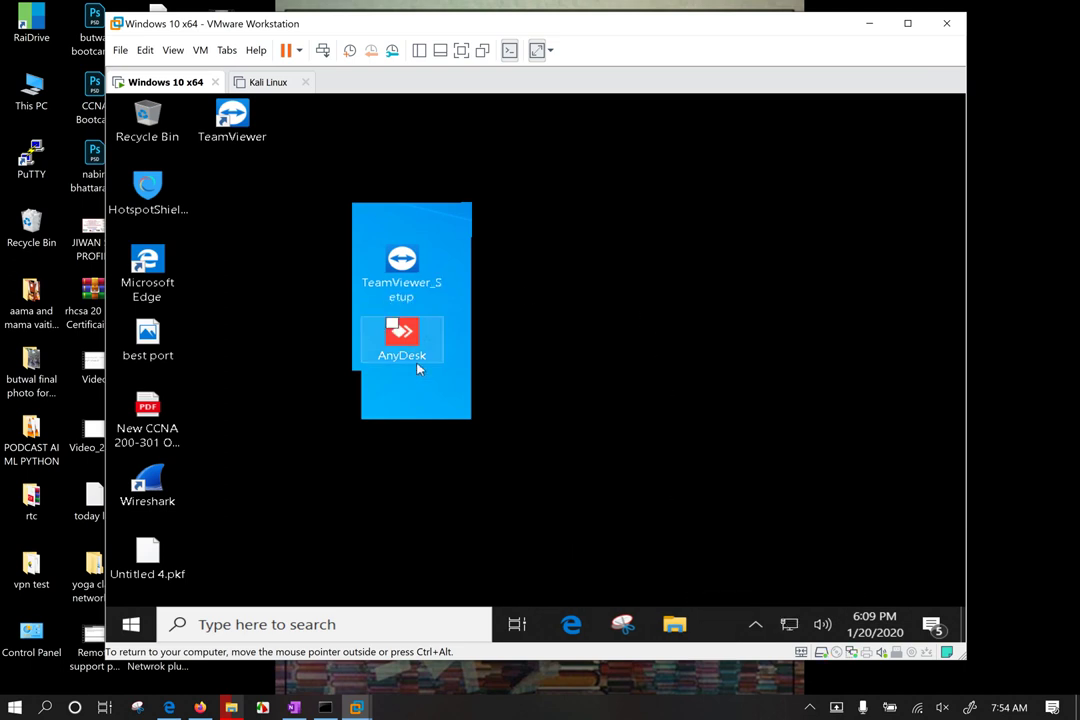
Step: Arrange the TeamViewer_Setup and AnyDesk icons beside Microsoft Edge on the guest desktop
left_click_drag(401, 340, 400, 463)
left_click_drag(565, 212, 593, 319)
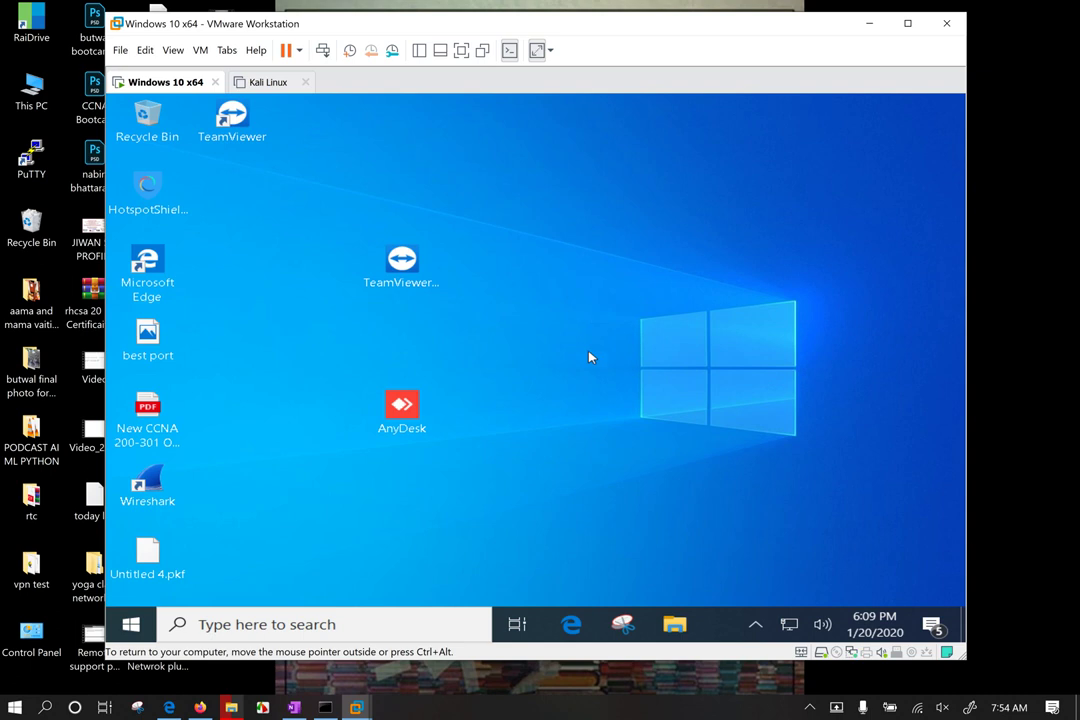
left_click_drag(400, 262, 282, 240)
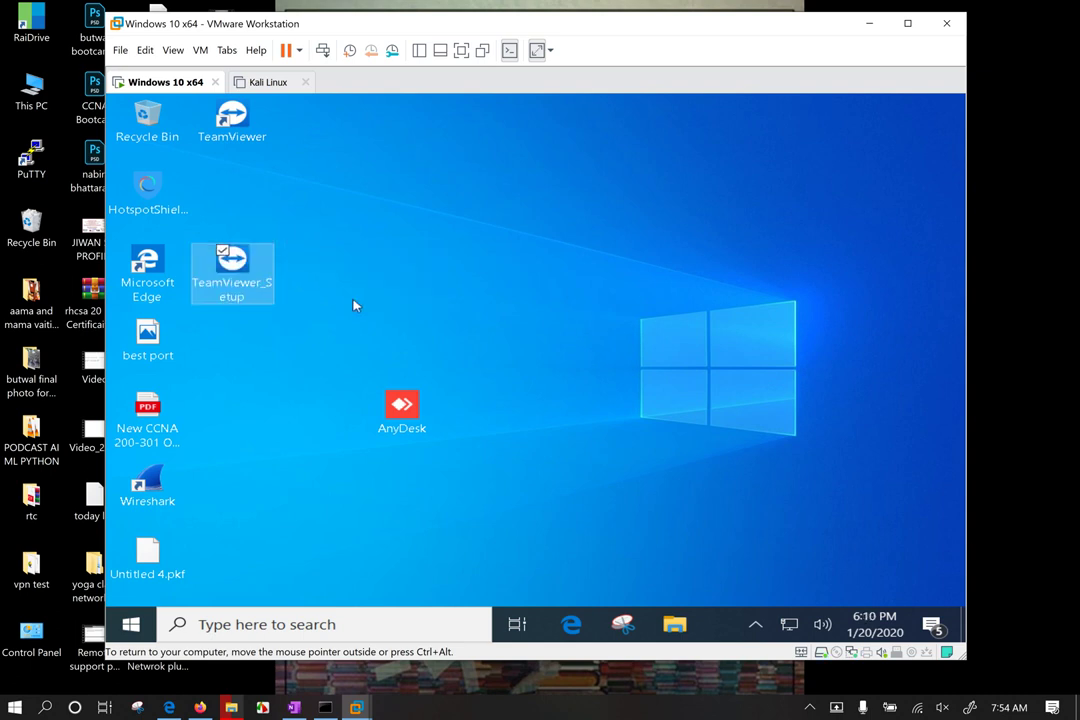
left_click_drag(400, 405, 245, 370)
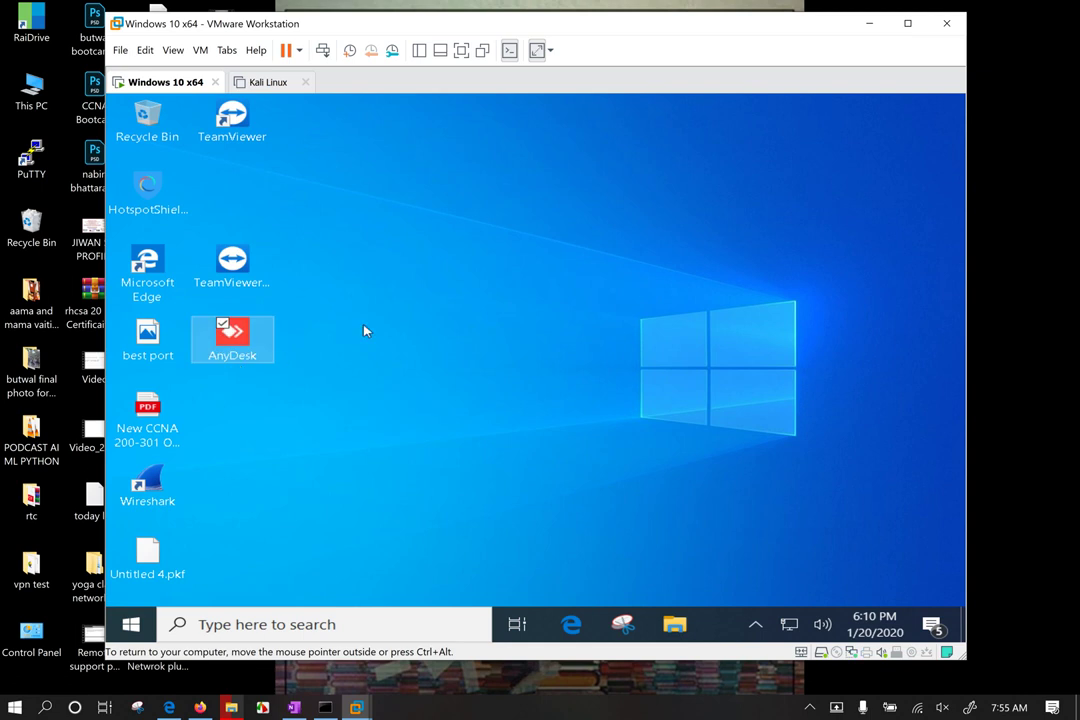
left_click_drag(459, 285, 632, 481)
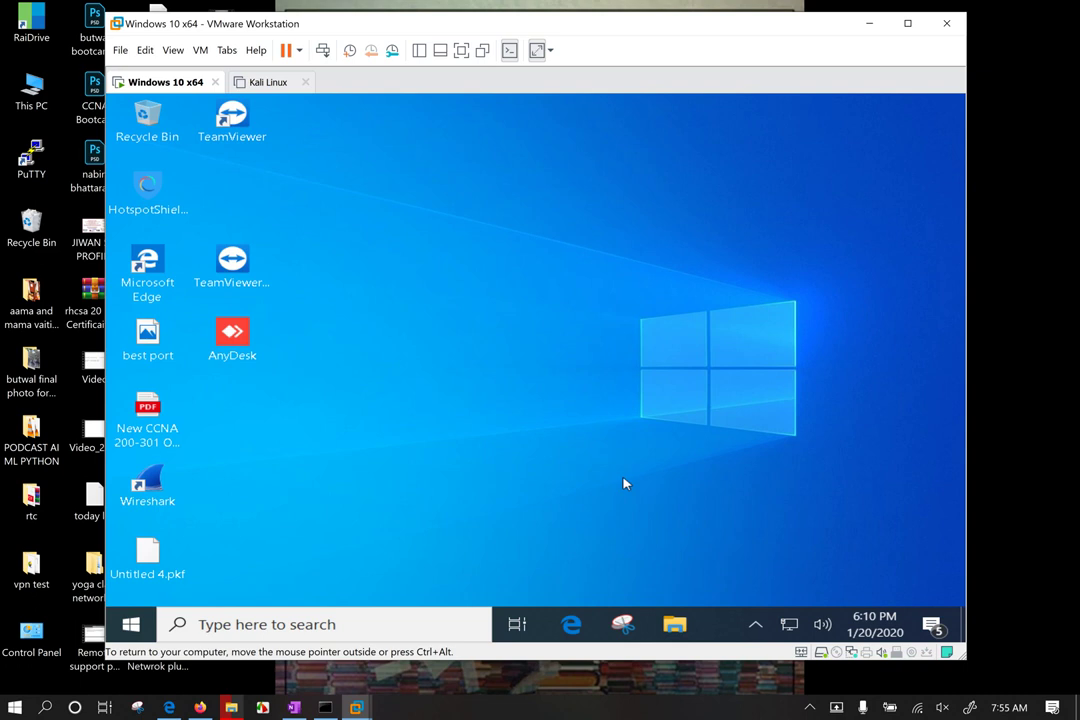
left_click_drag(495, 250, 530, 300)
left_click(755, 624)
left_click(698, 437)
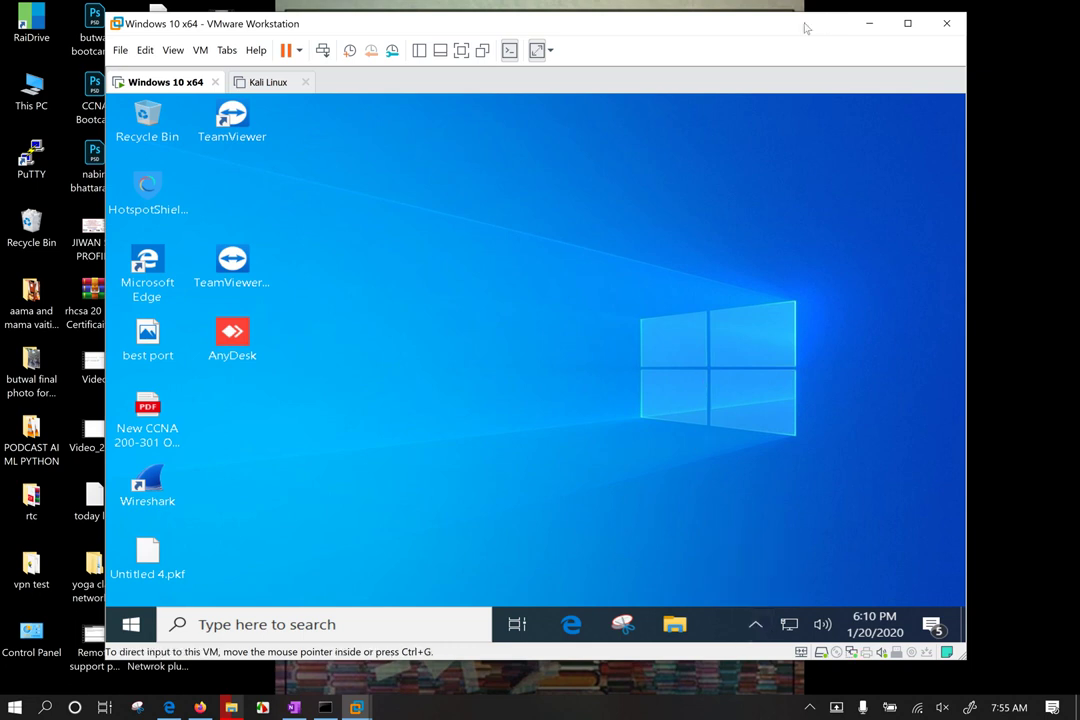
Step: Minimize and restore VMware, switch to Windows 10 x64, and open Run with Win+R
left_click_drag(795, 25, 827, 40)
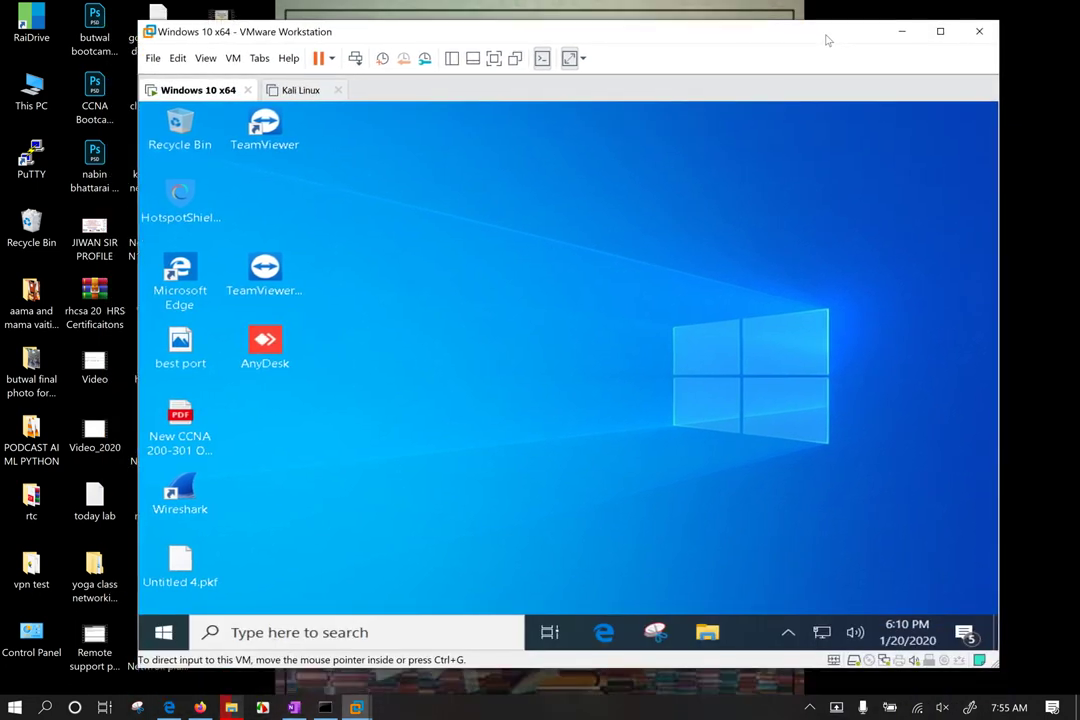
left_click(901, 31)
left_click_drag(362, 89, 661, 414)
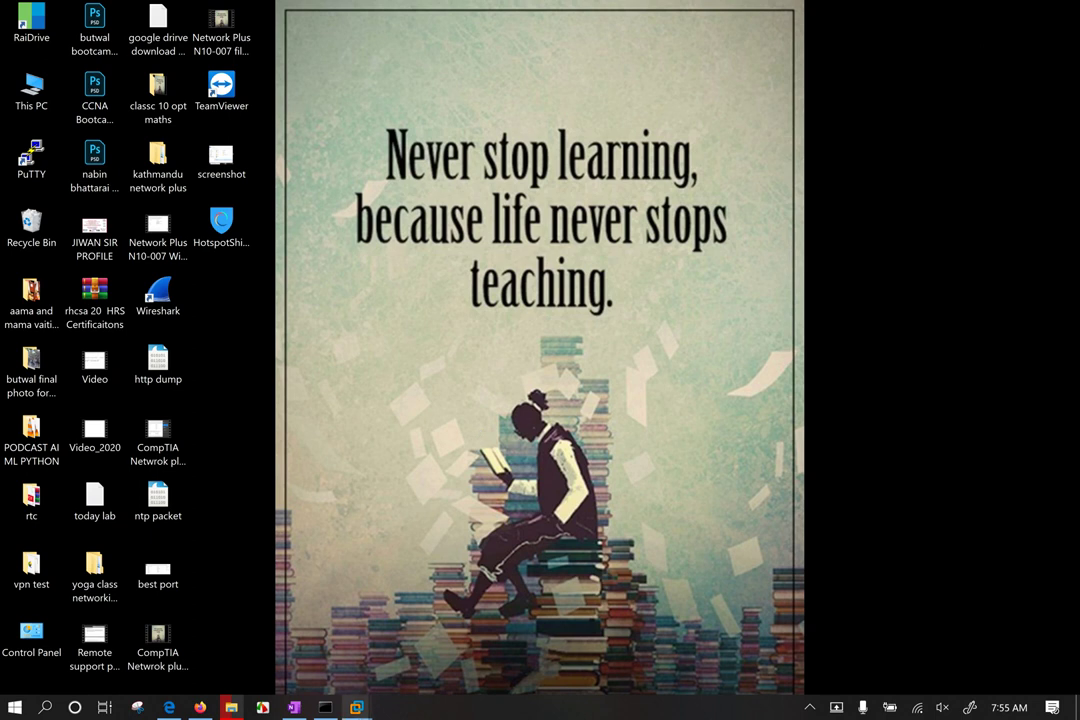
mouse_move(367, 712)
left_click(427, 615)
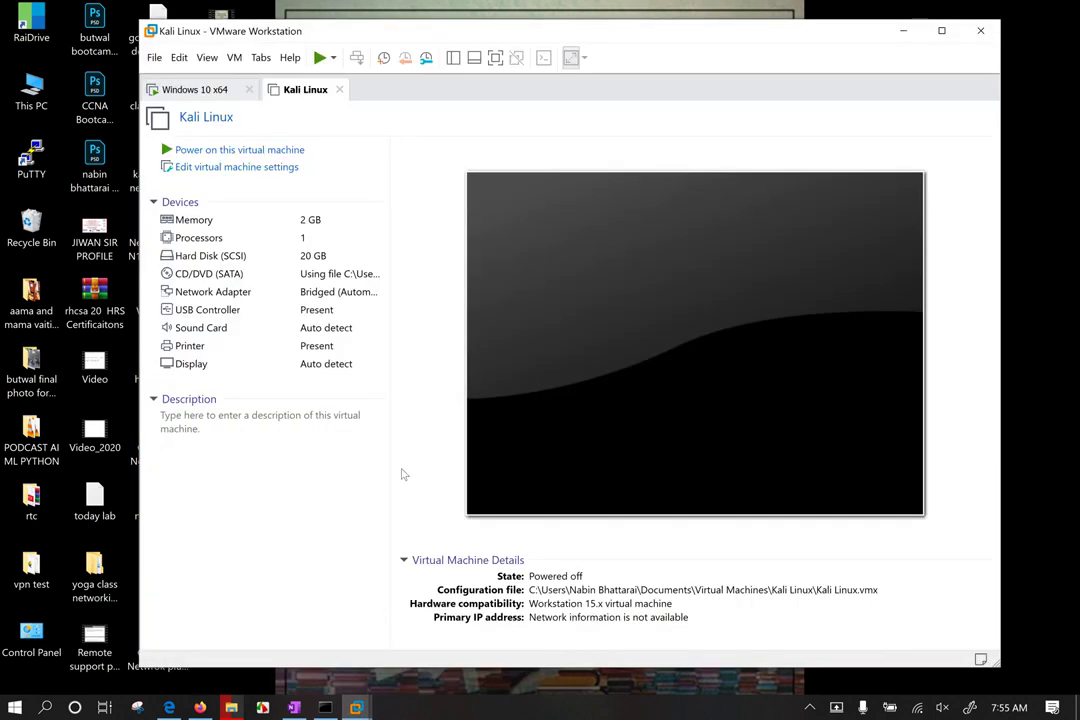
left_click(150, 89)
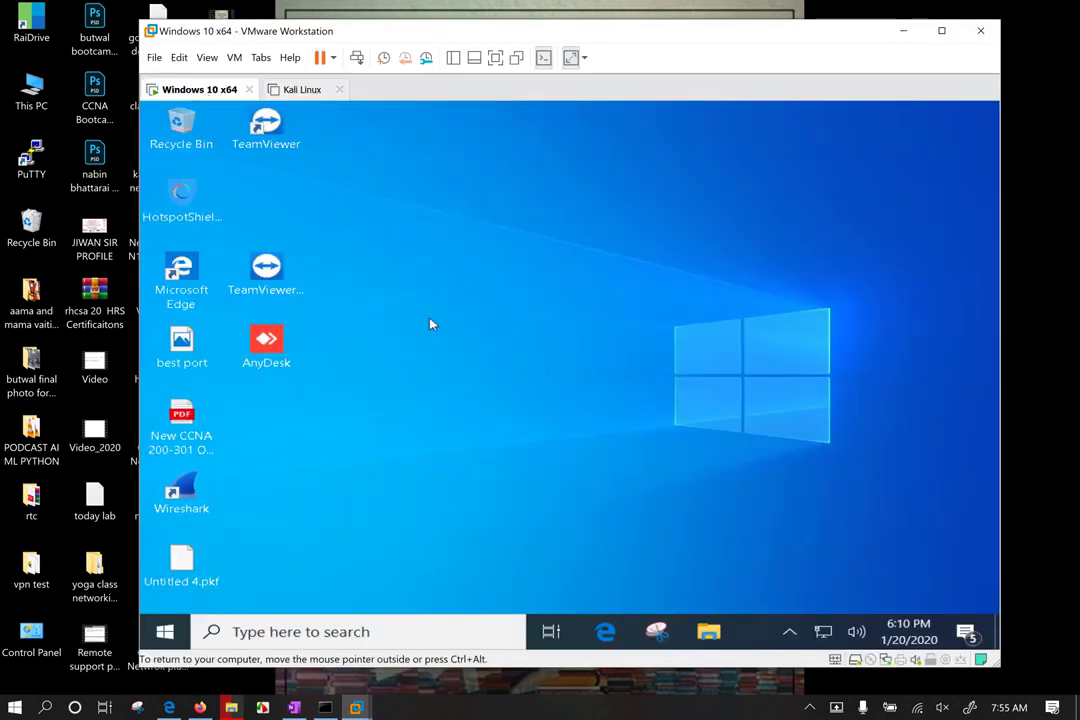
right_click(416, 282)
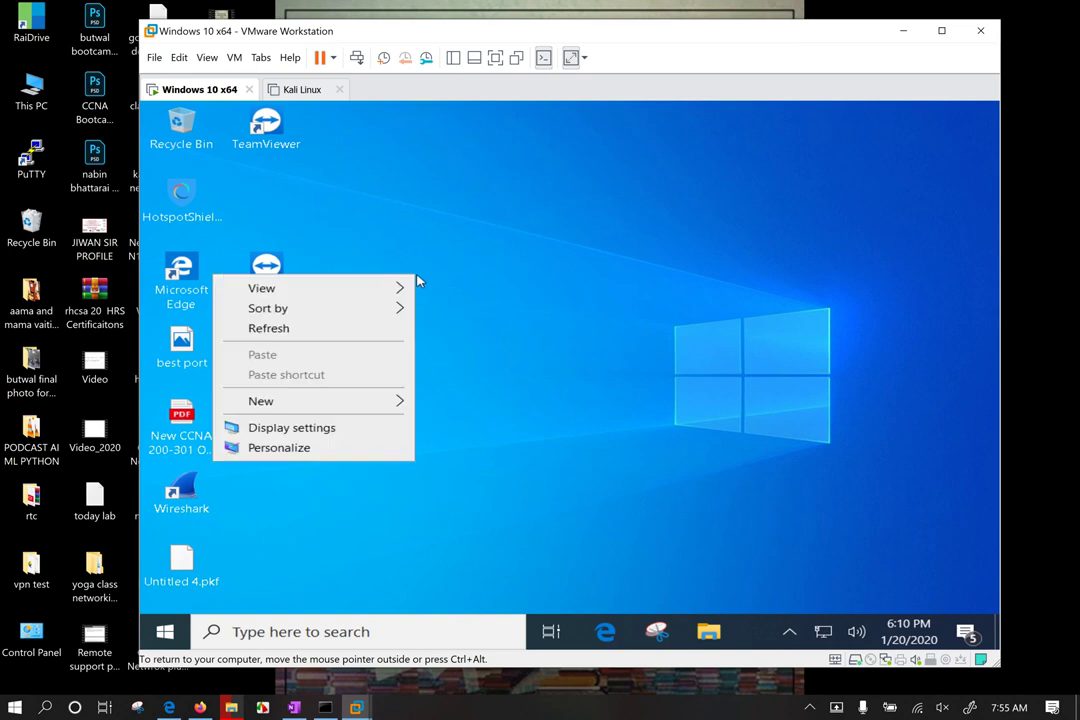
left_click(633, 405)
key("super+r")
Step: Launch cmd from the Run dialog and run ipconfig
type("cm,d")
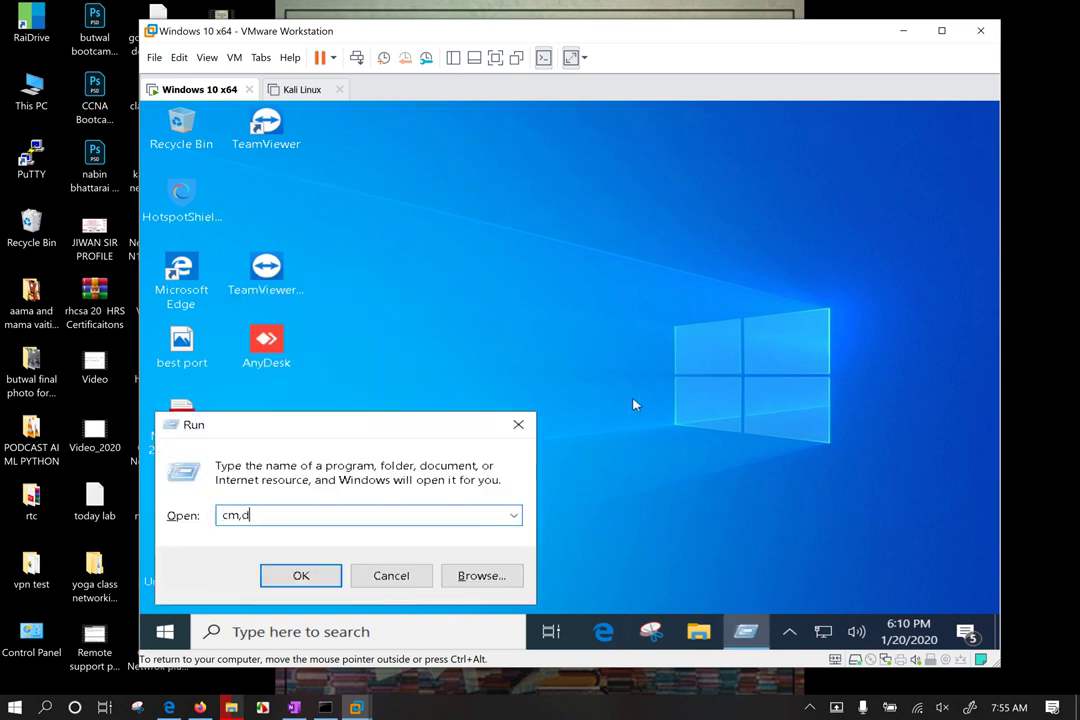
key("Return")
key("Return")
type("cmd")
key("Return")
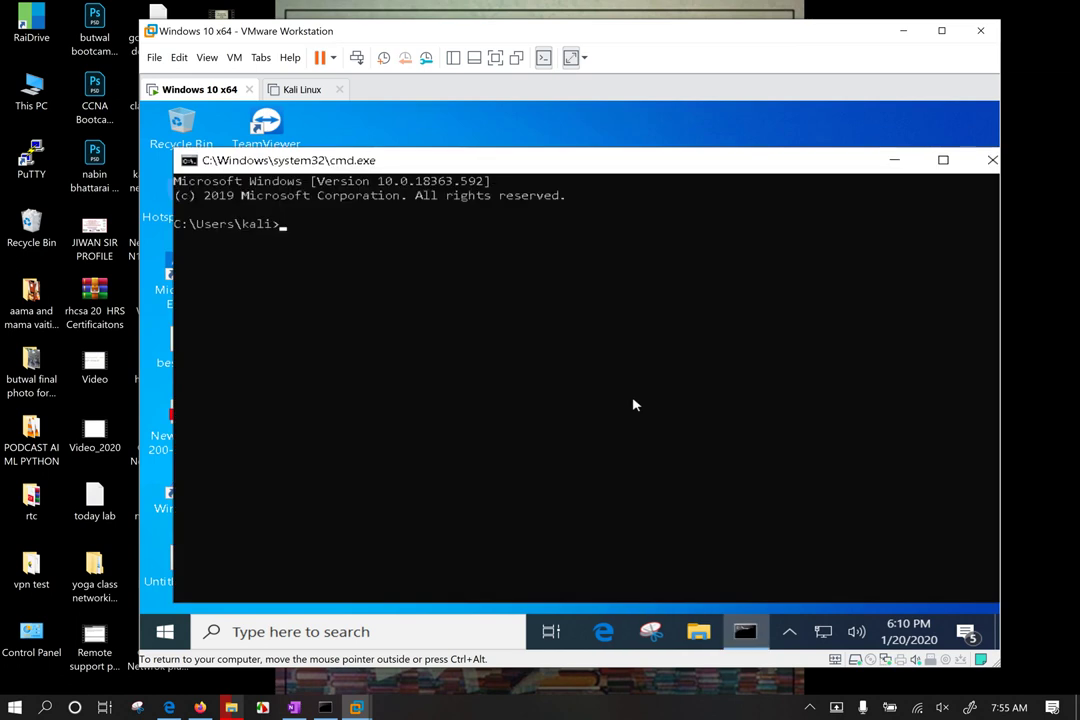
type("ipconfig")
key("Return")
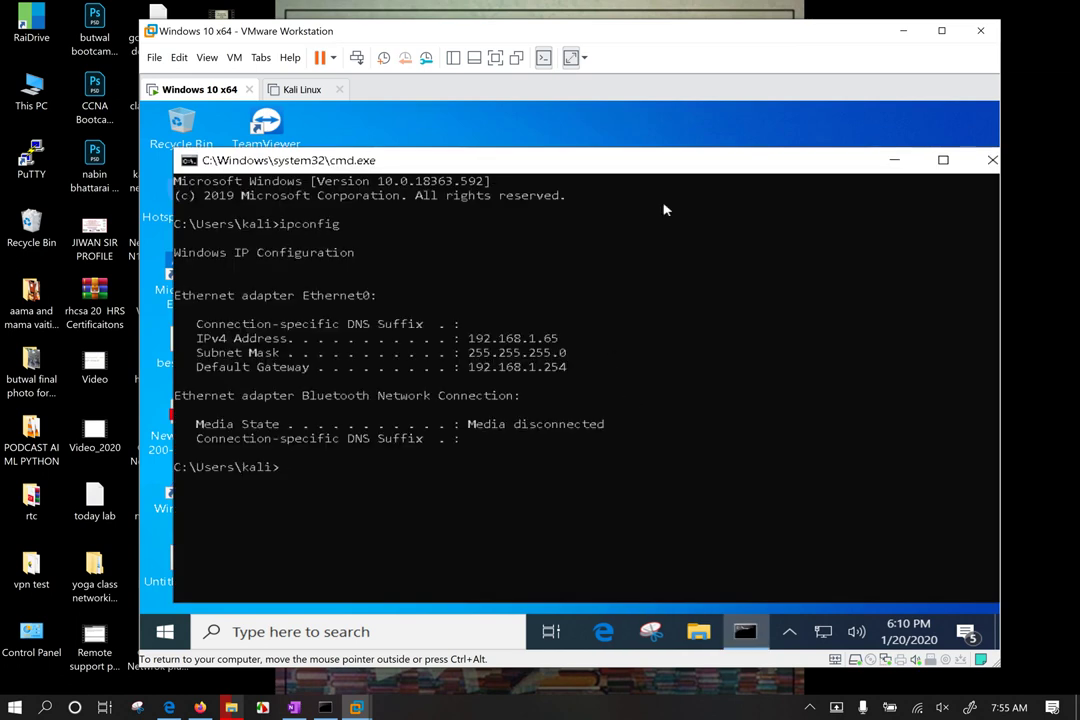
Step: Highlight IPv4 address 192.168.1.65 in the ipconfig output and reopen Run
left_click_drag(745, 168, 704, 151)
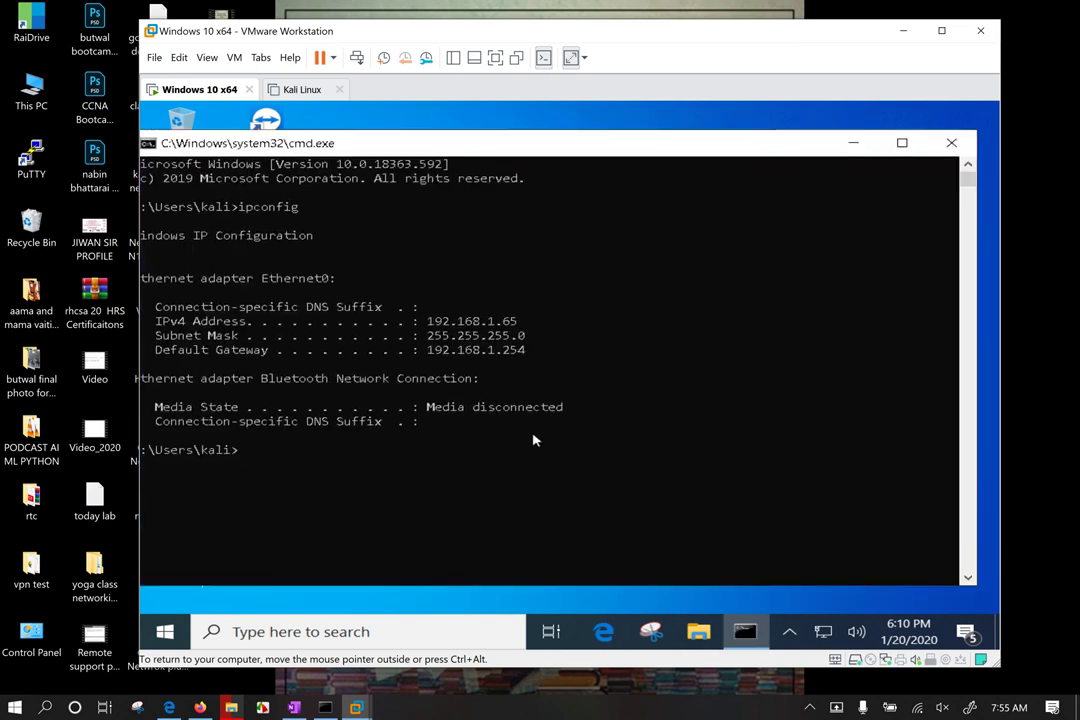
left_click_drag(421, 320, 518, 330)
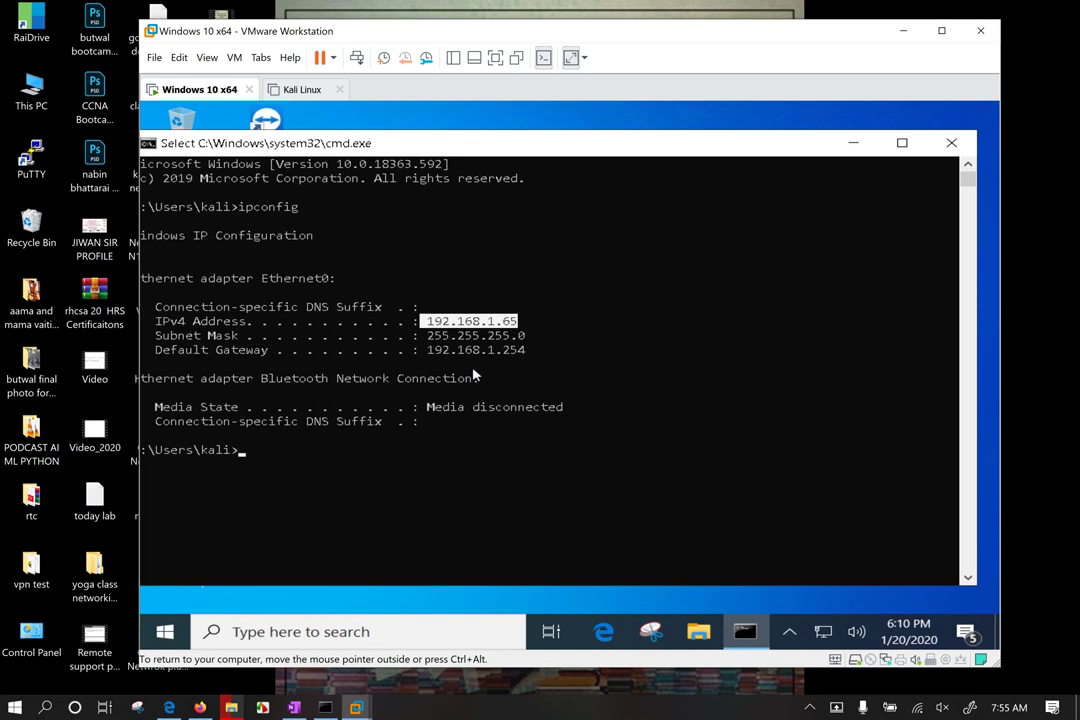
key("super+r")
Step: Open \\192.168.1.65 and enter the CompTIA N10-007 share, which lists 25 items
type("\\")
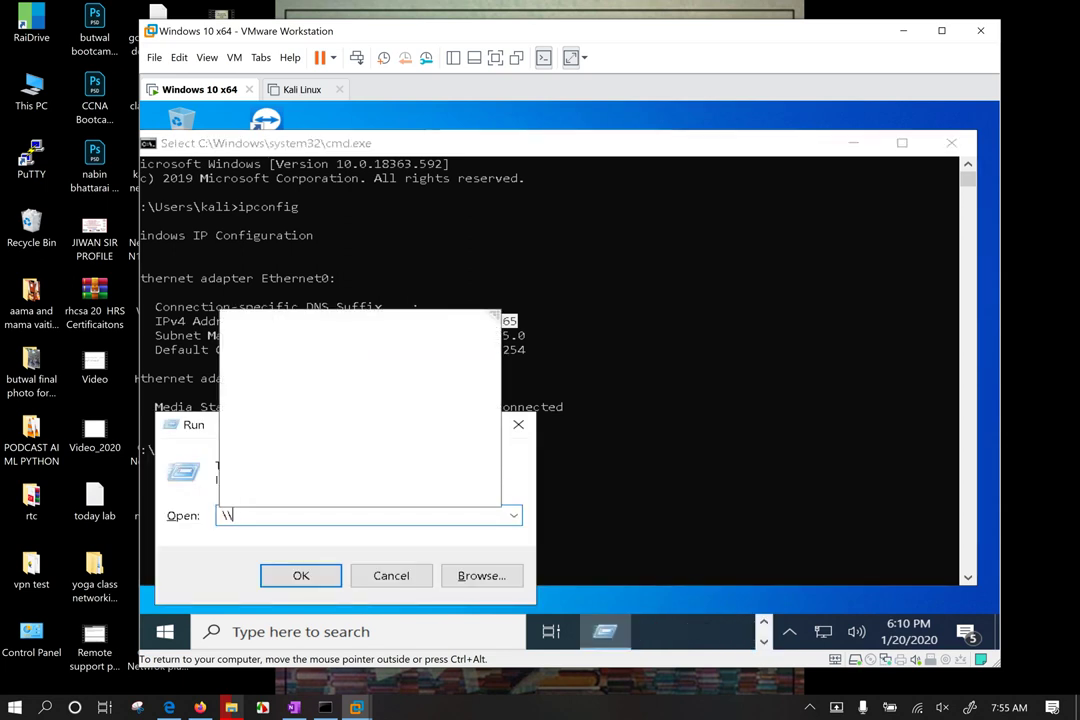
type("192.16")
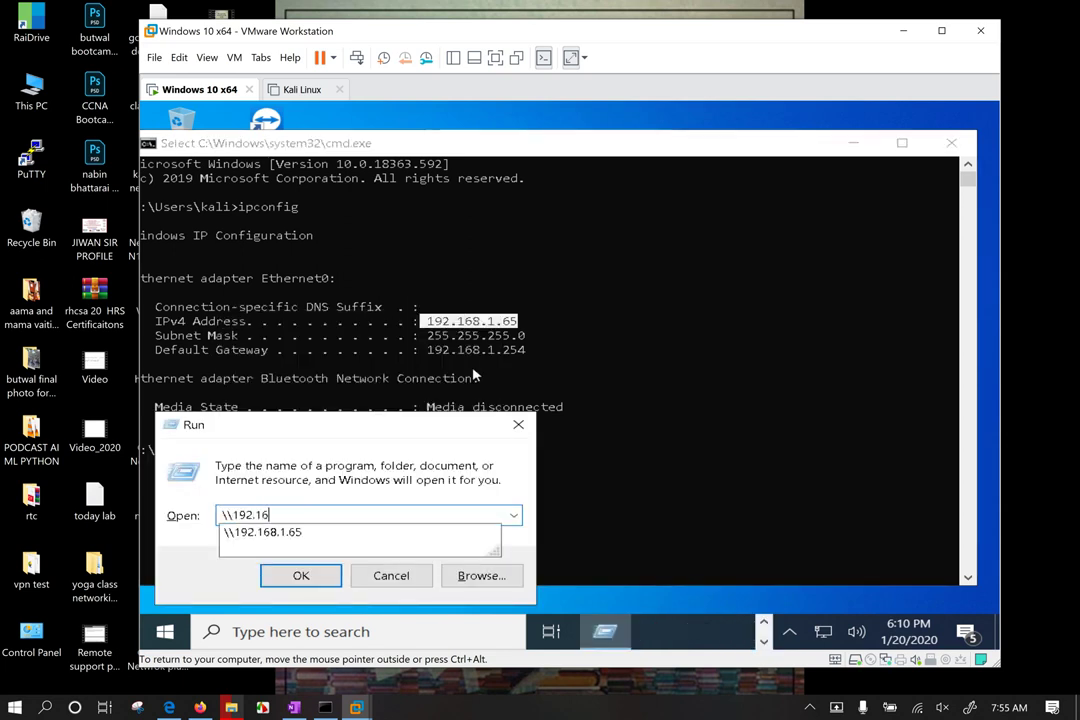
type("8.1.65")
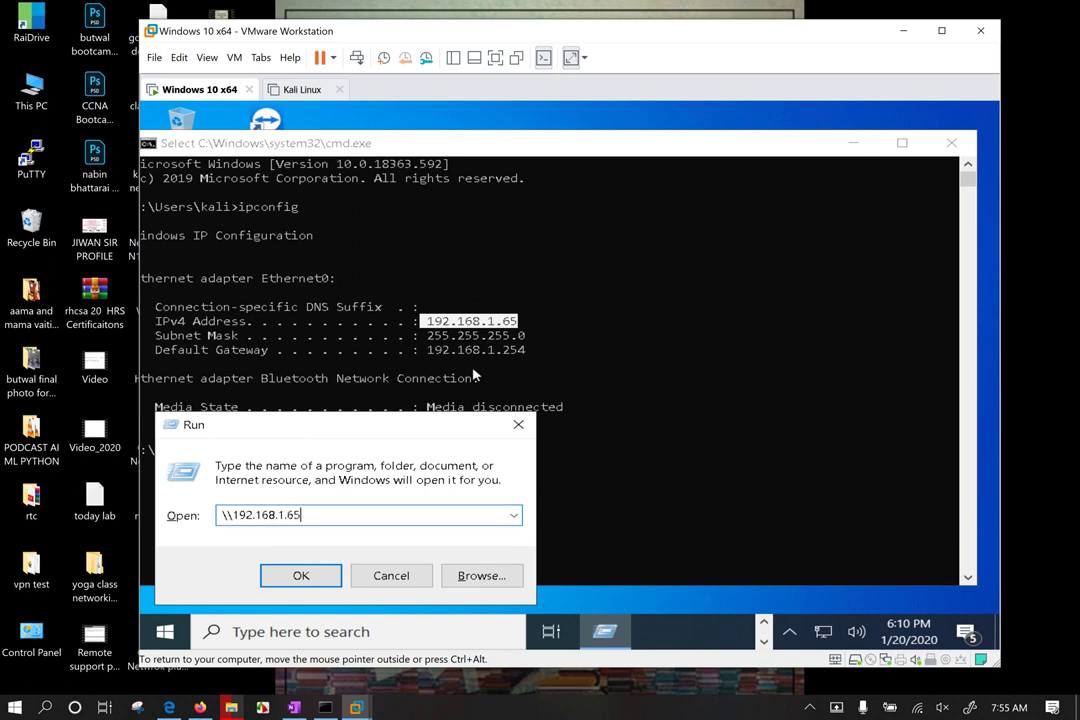
key("Return")
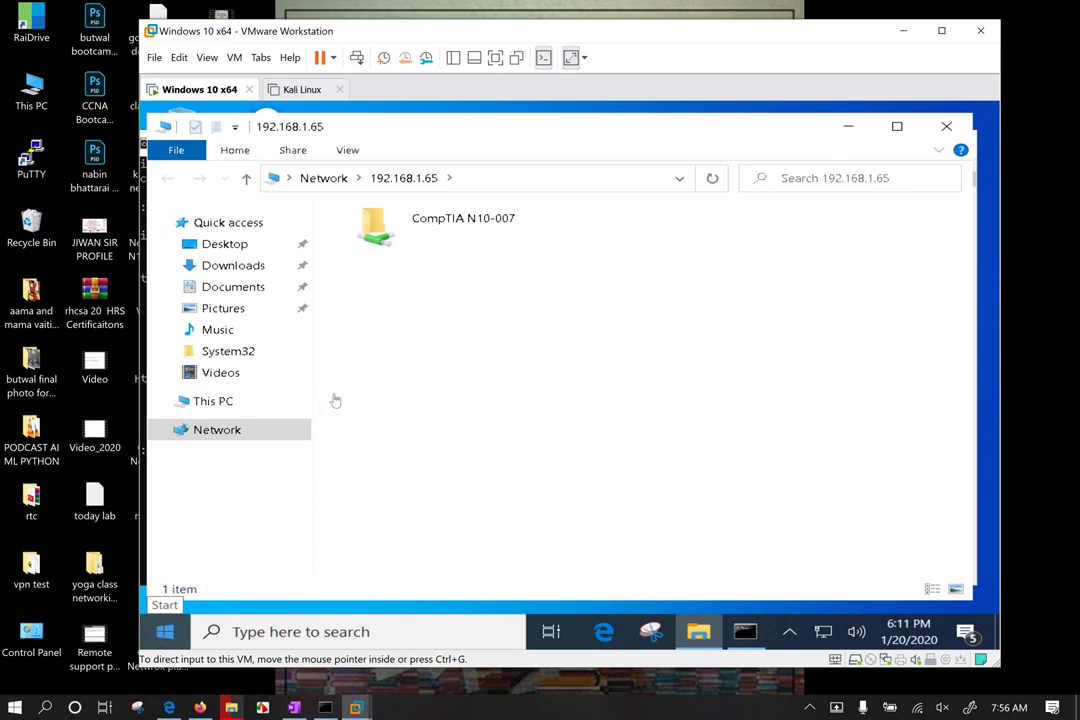
left_click(449, 232)
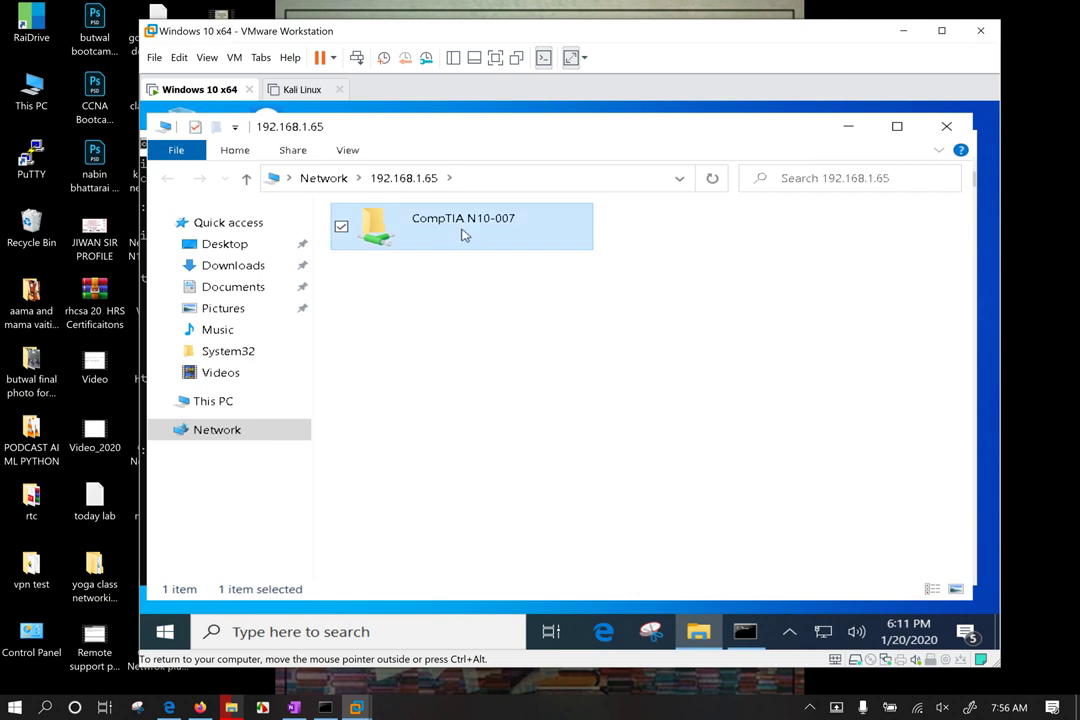
double_click(460, 233)
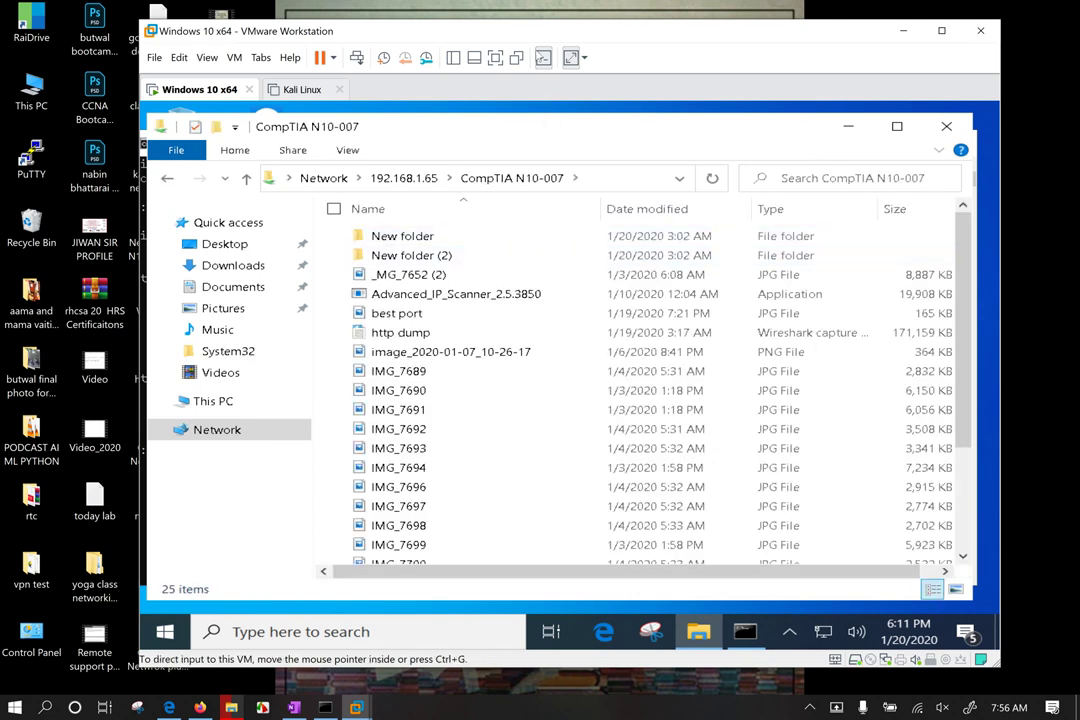
left_click_drag(536, 40, 711, 38)
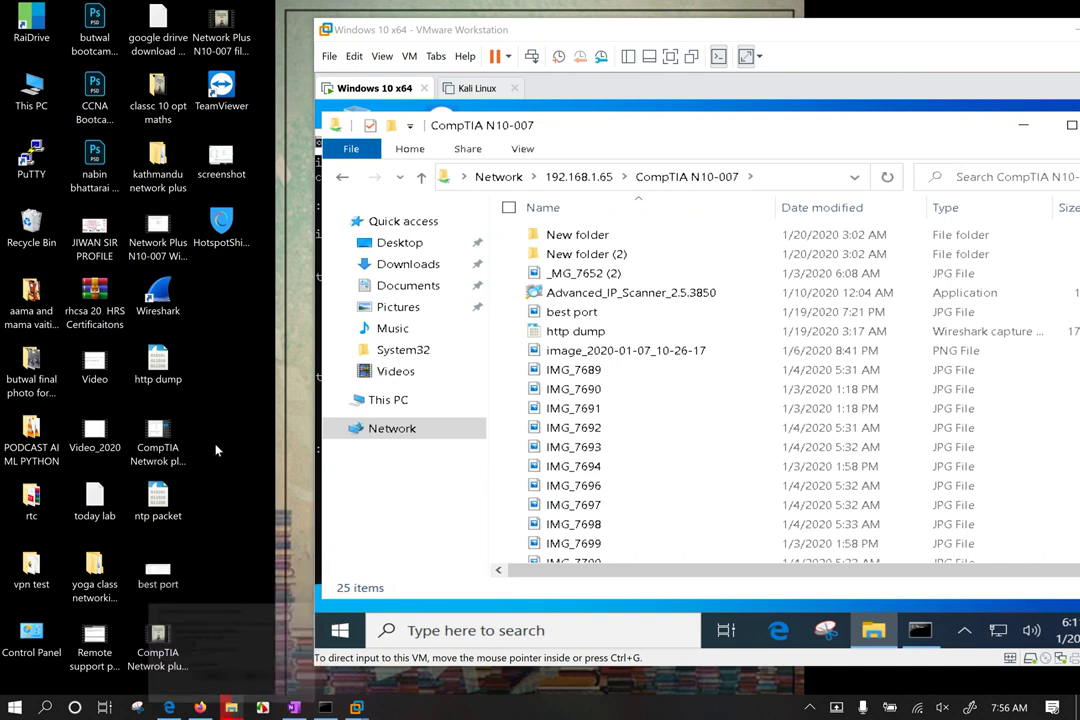
Step: Copy AnyDesk and TeamViewer_Setup from the host's Downloads\Programs into the VM's CompTIA N10-007 share
key("super+e")
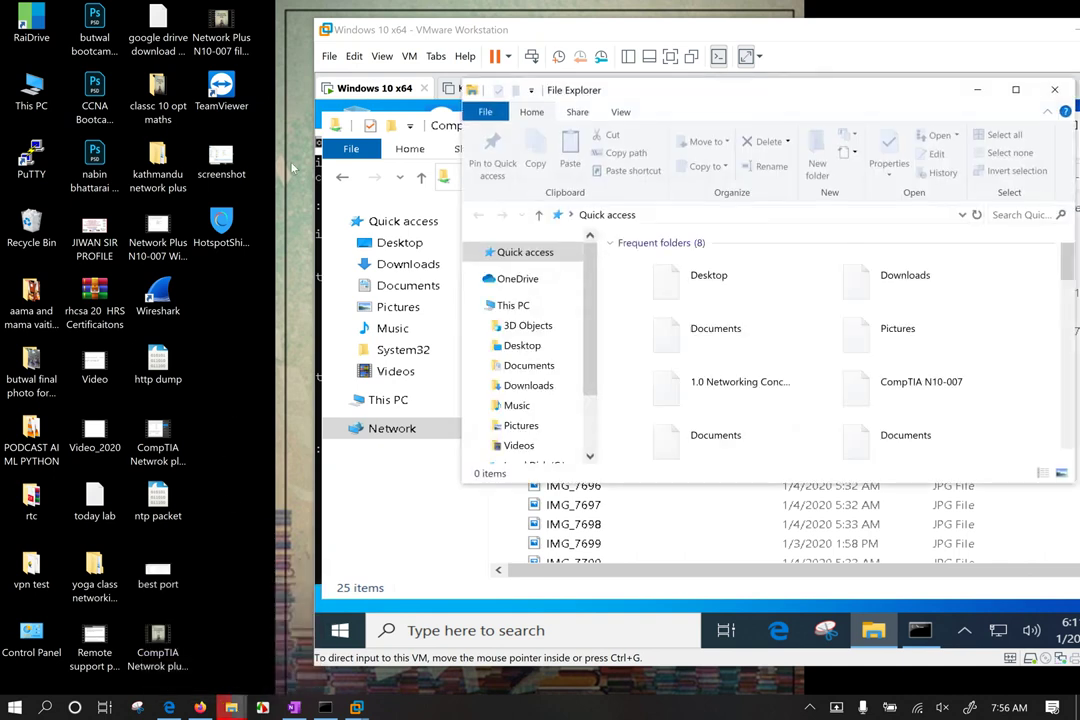
left_click_drag(825, 88, 406, 191)
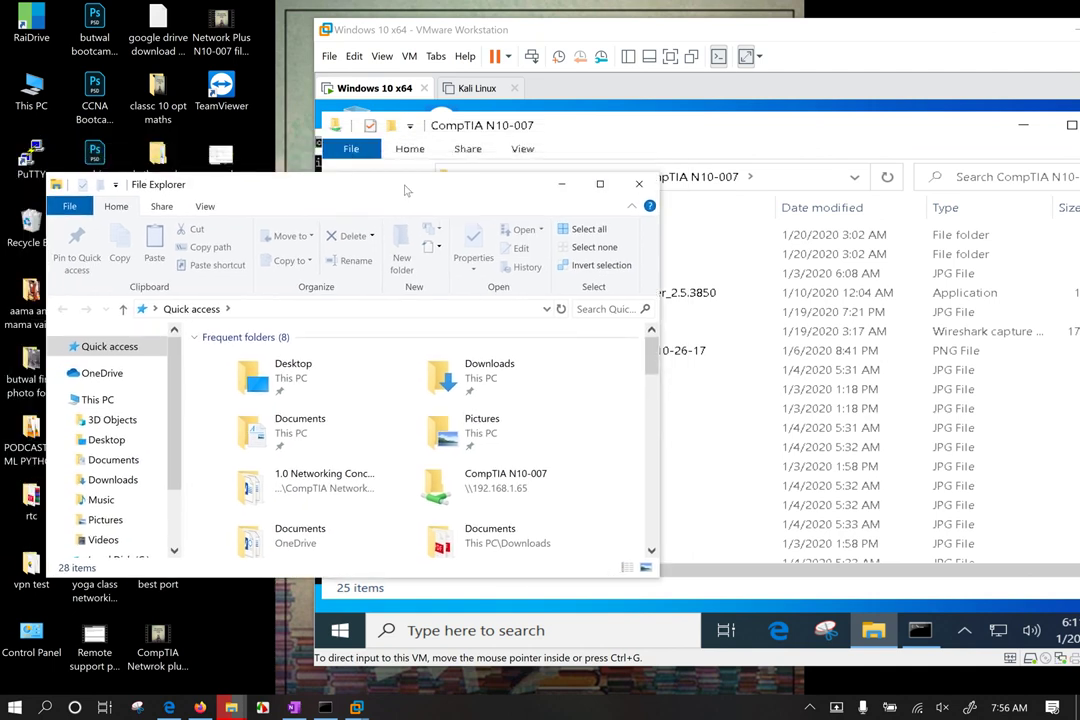
left_click(108, 481)
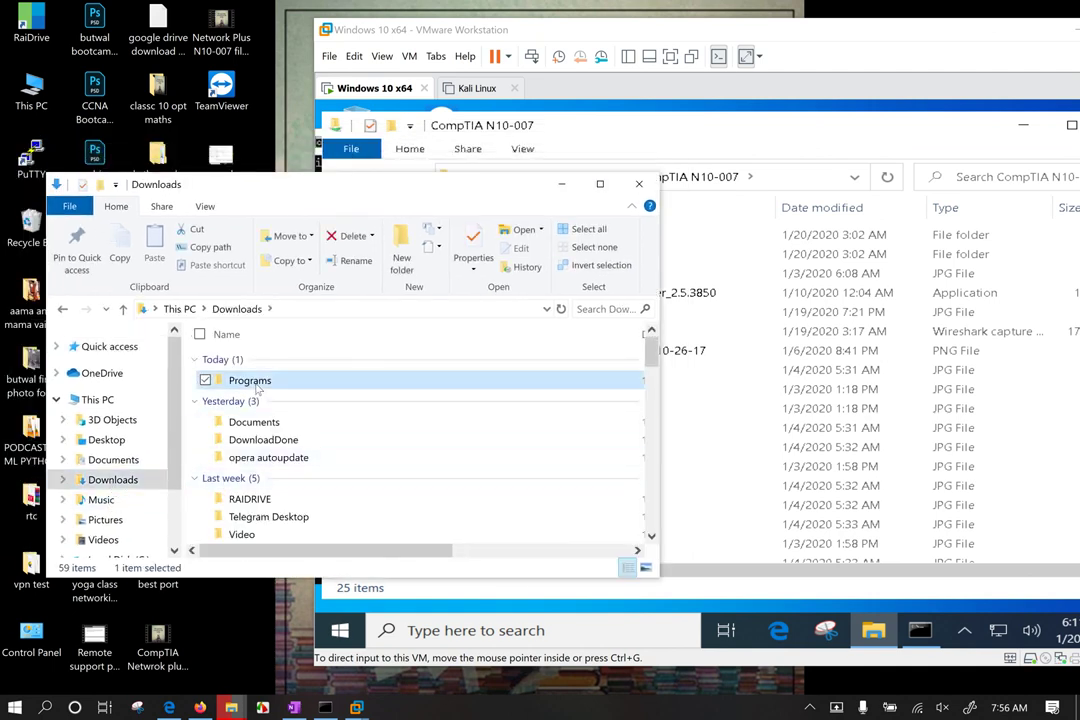
double_click(248, 380)
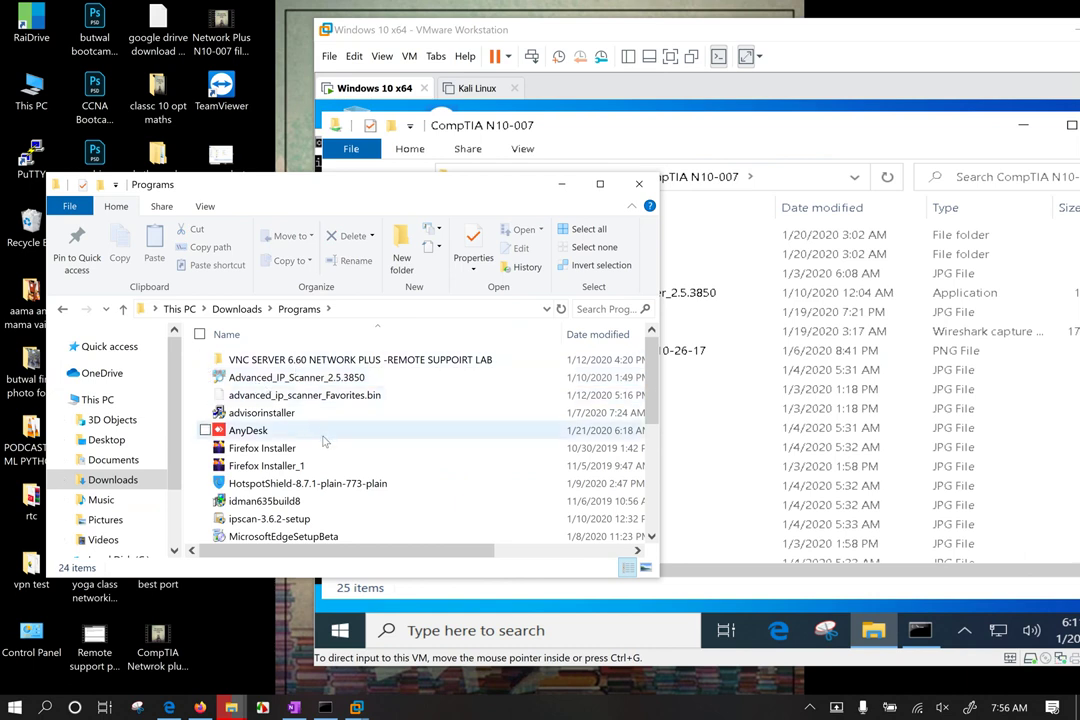
left_click(255, 431)
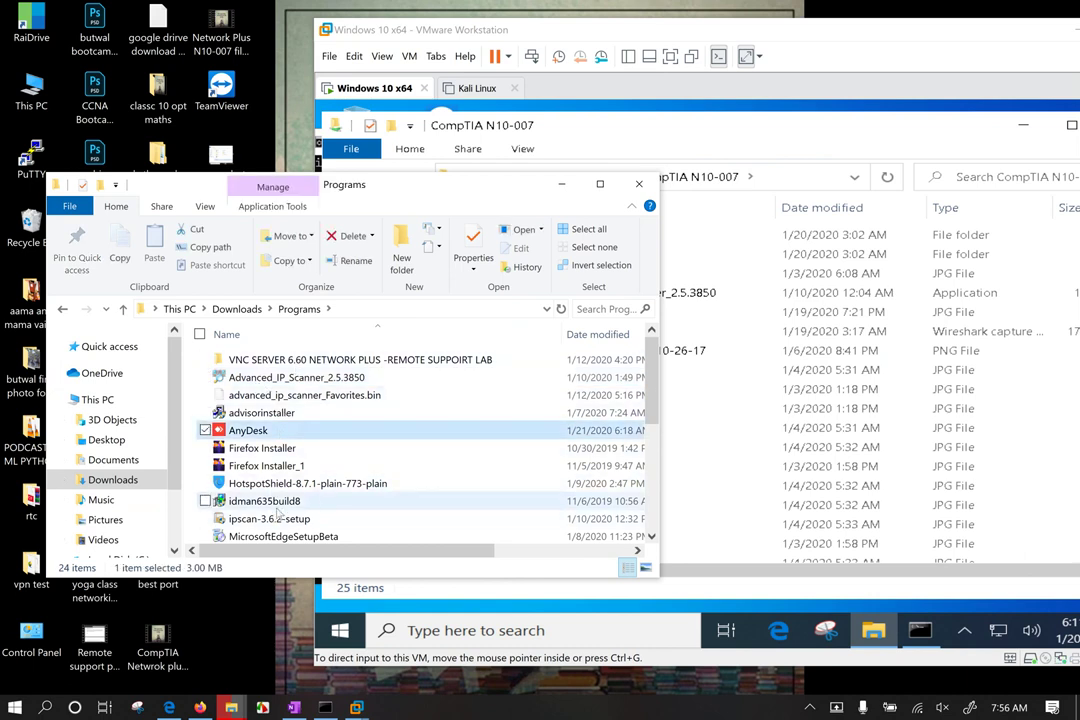
scroll(275, 495, "down", 4)
left_click(280, 466, "ctrl")
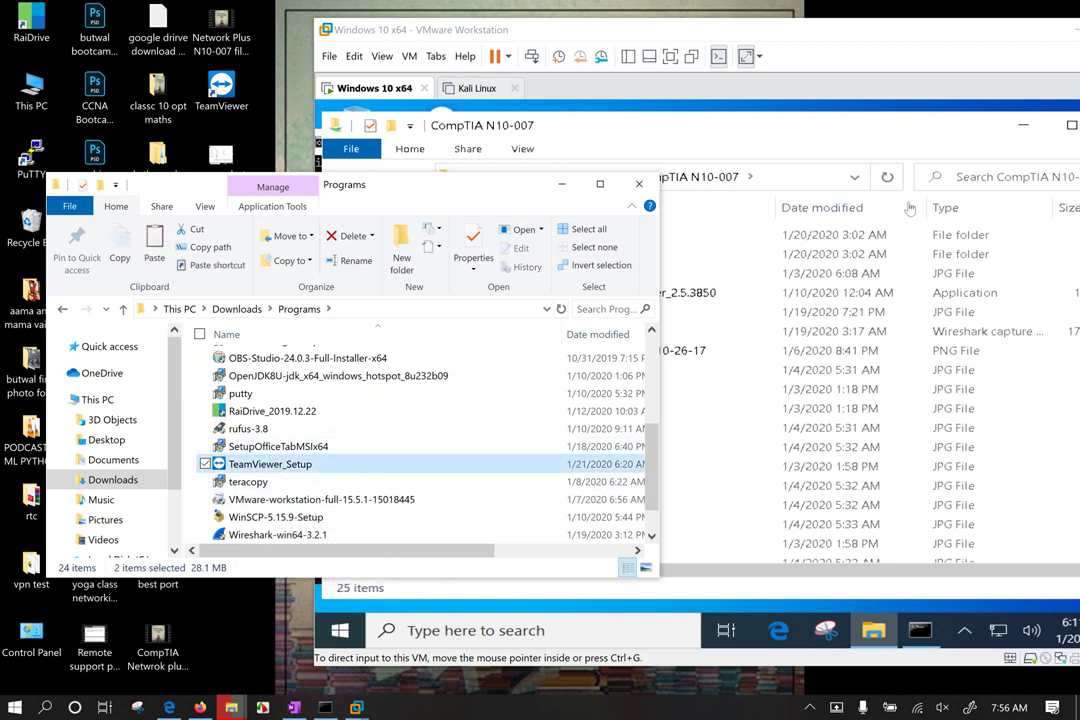
left_click(763, 128)
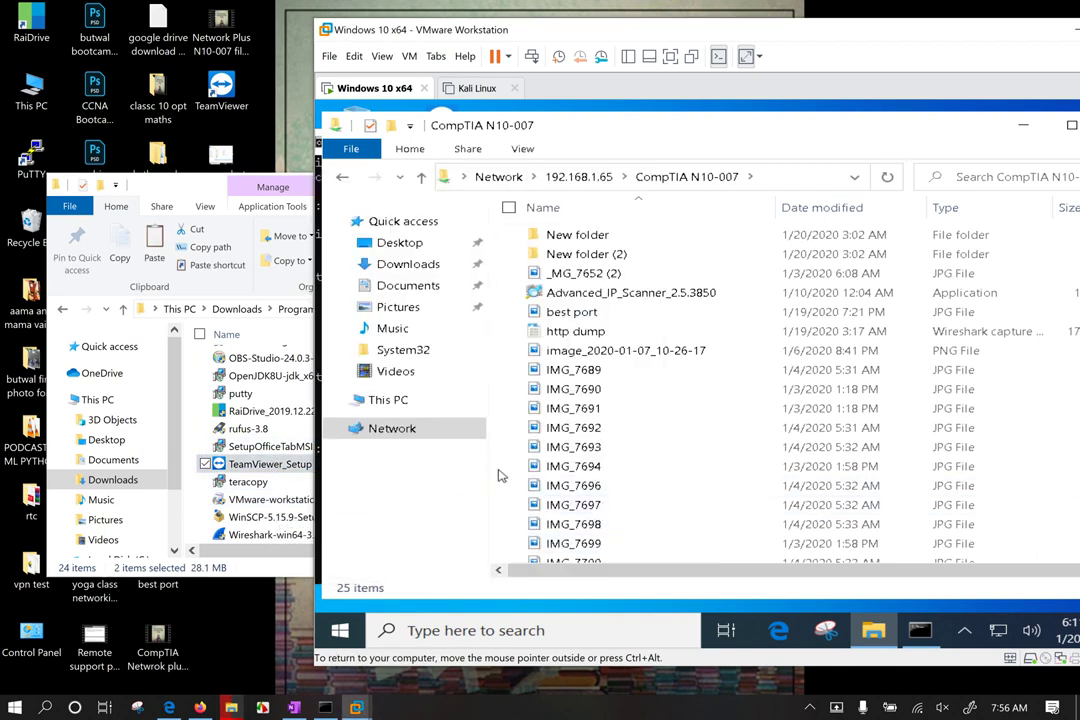
key("ctrl+v")
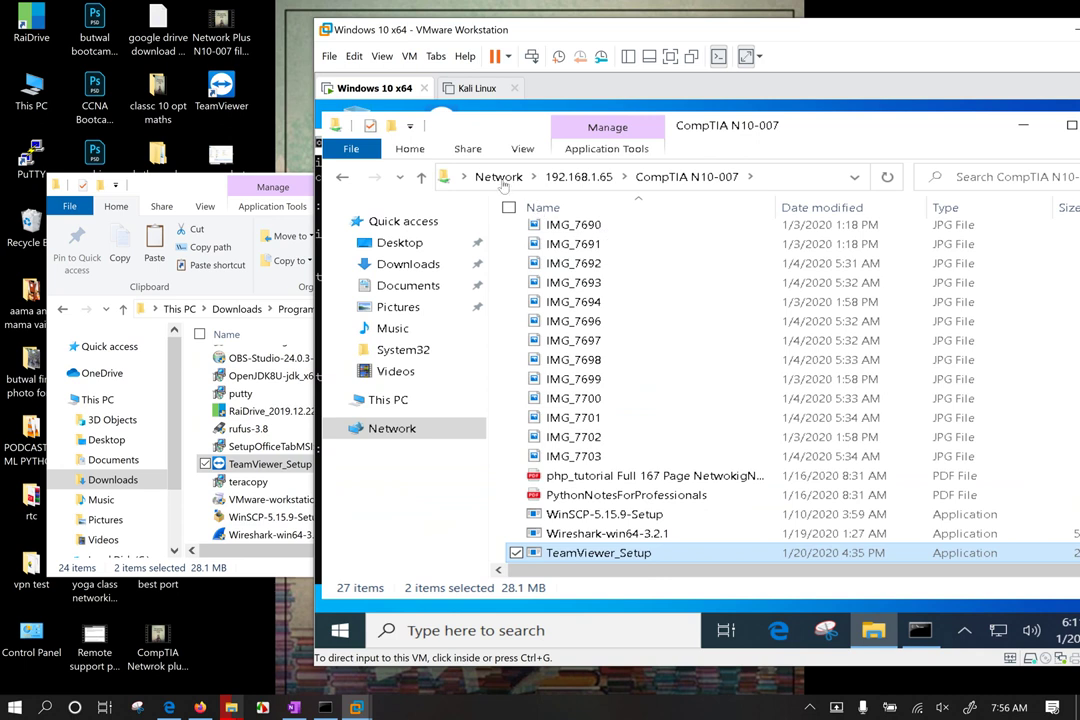
Step: Open the properties of the CompTIA N10-007 folder on the VM's Local Disk (C:)
left_click(386, 401)
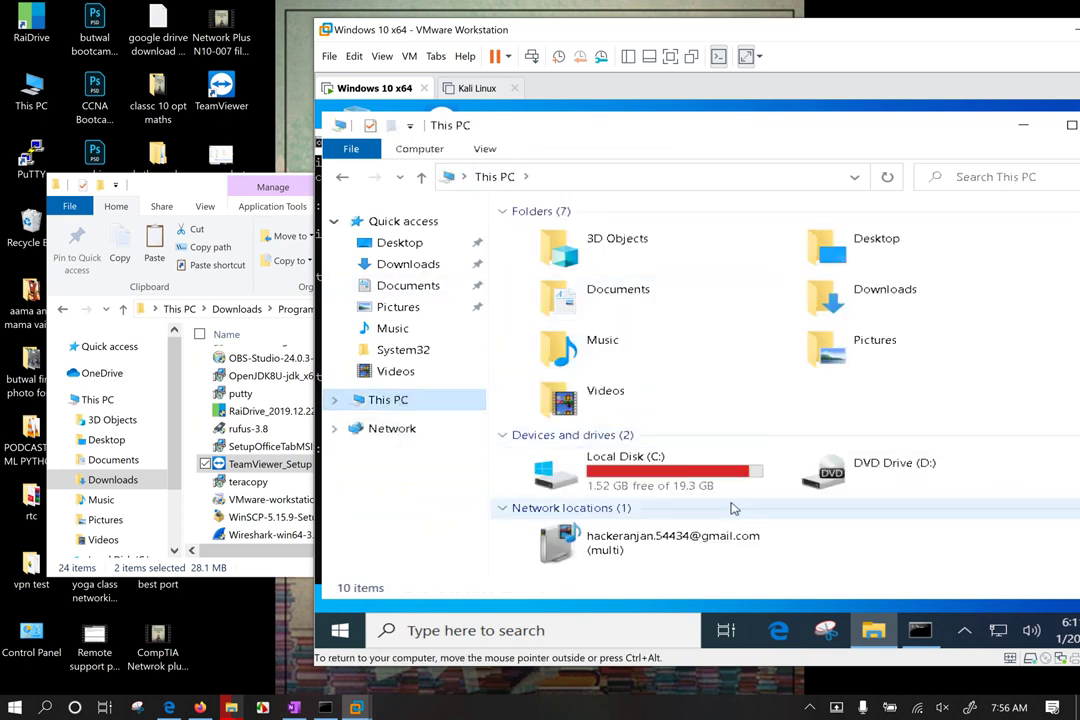
double_click(707, 490)
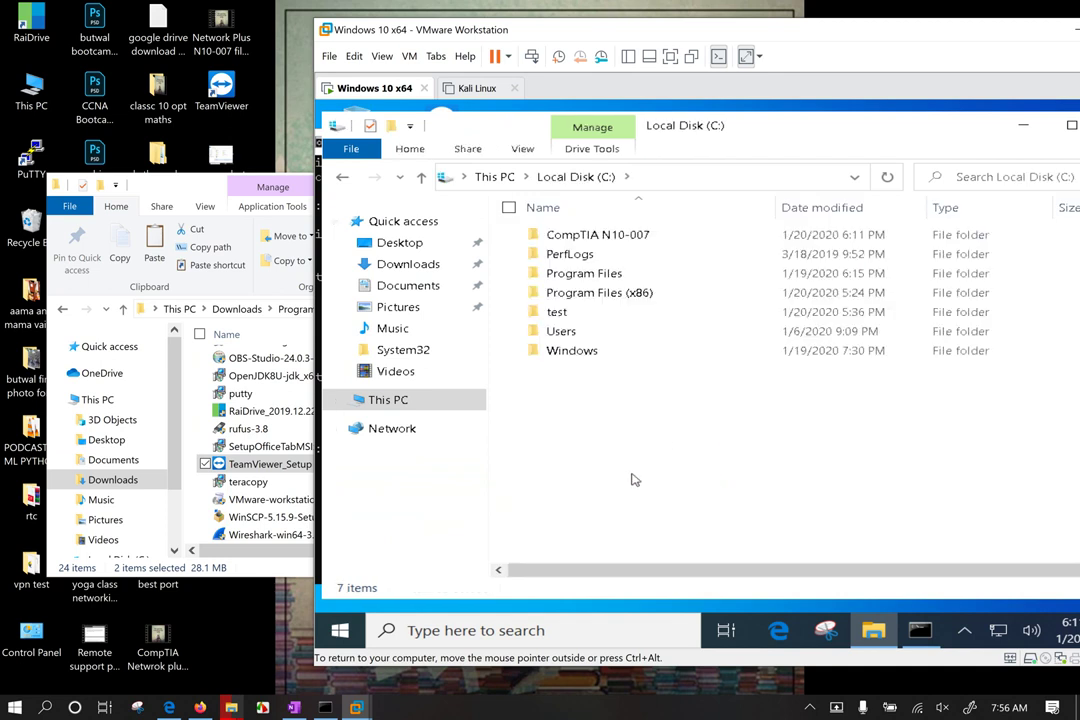
double_click(630, 236)
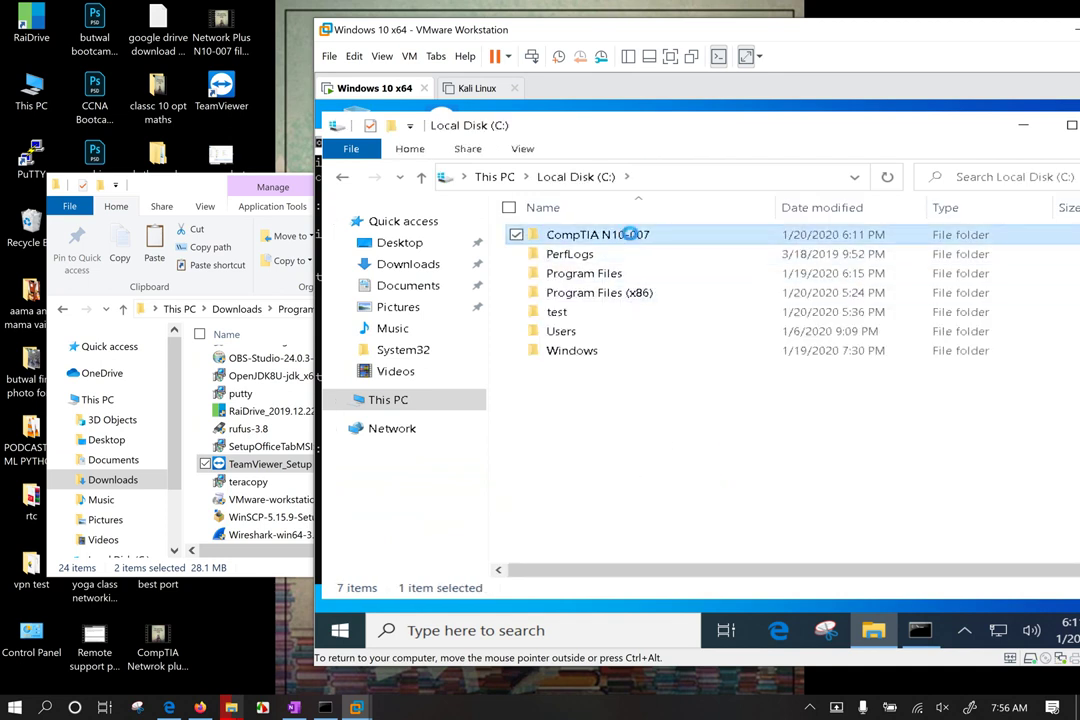
right_click(630, 235)
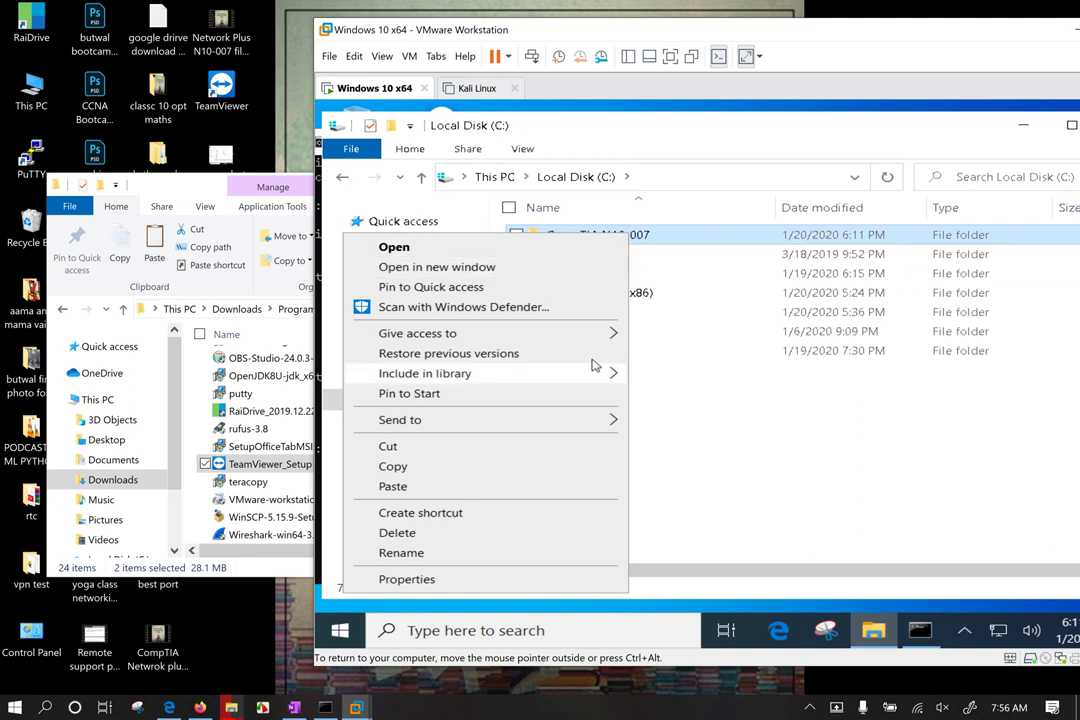
left_click(463, 577)
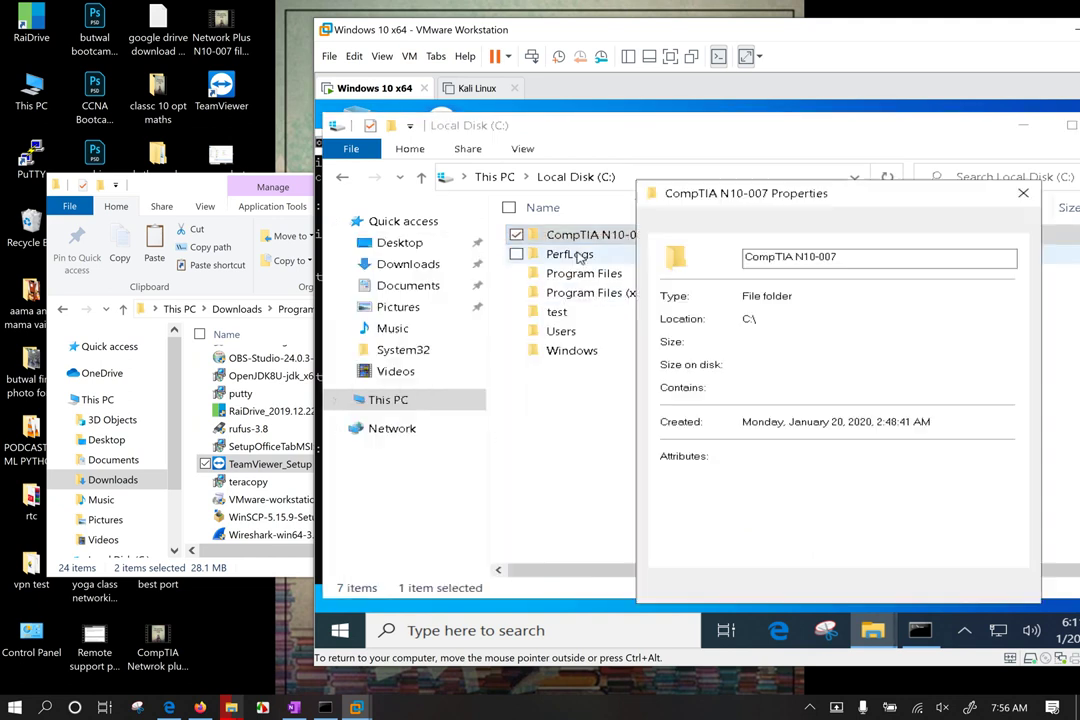
Step: Grant Everyone Full Control, Change and Read share permissions through Advanced Sharing
left_click(728, 223)
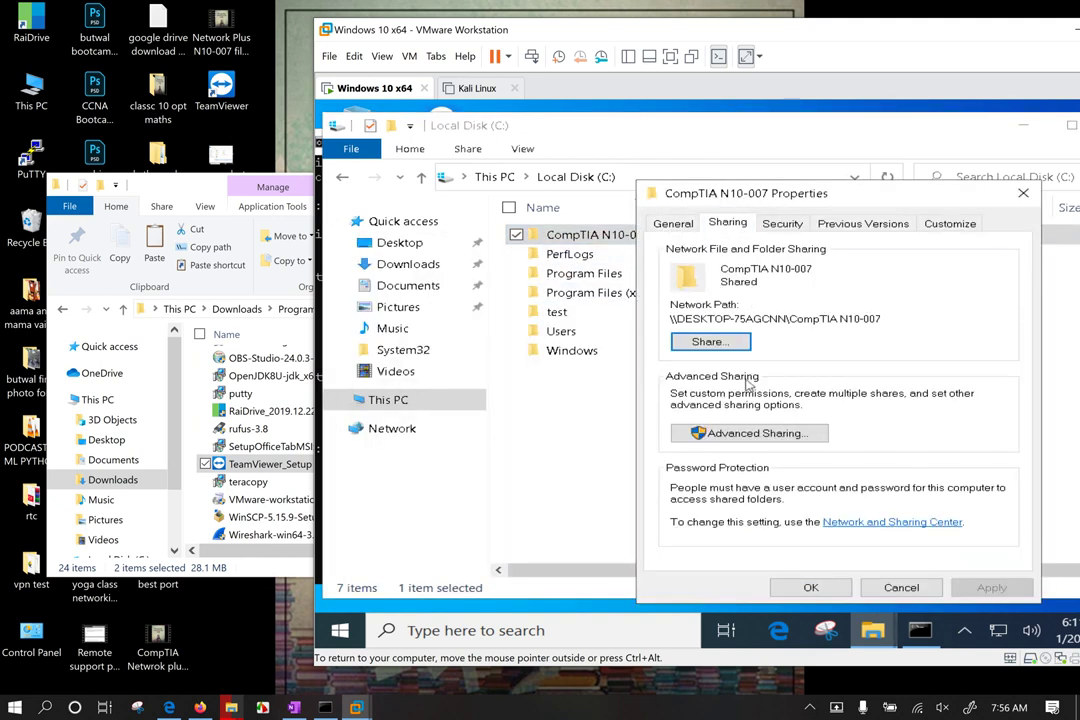
left_click(745, 442)
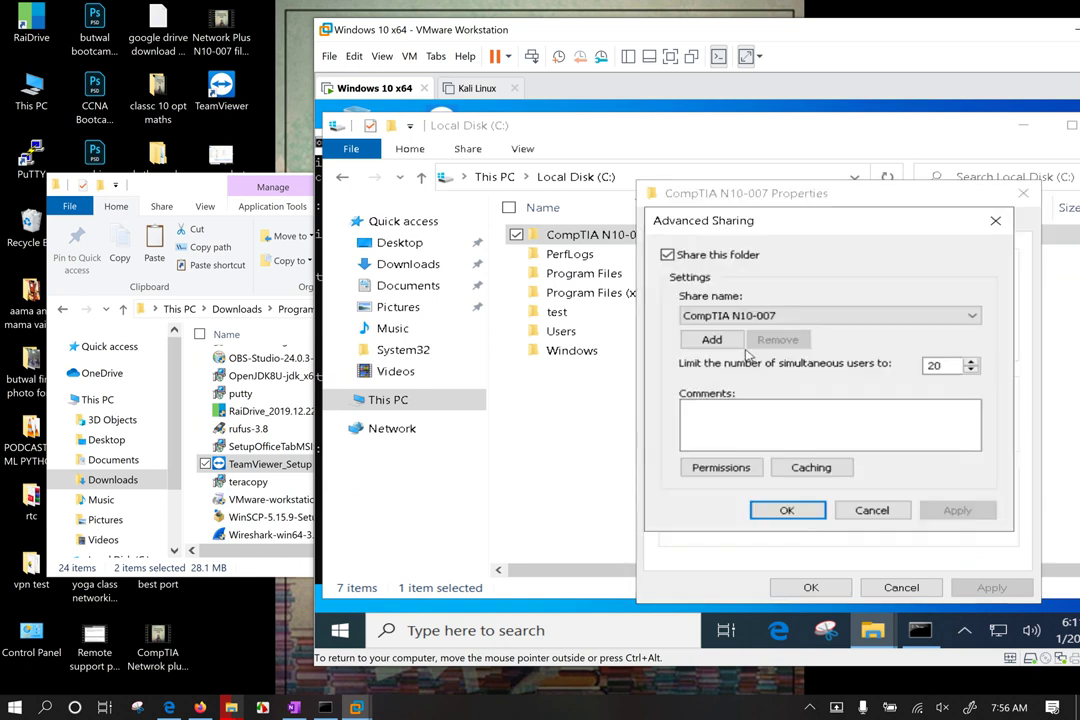
left_click(720, 467)
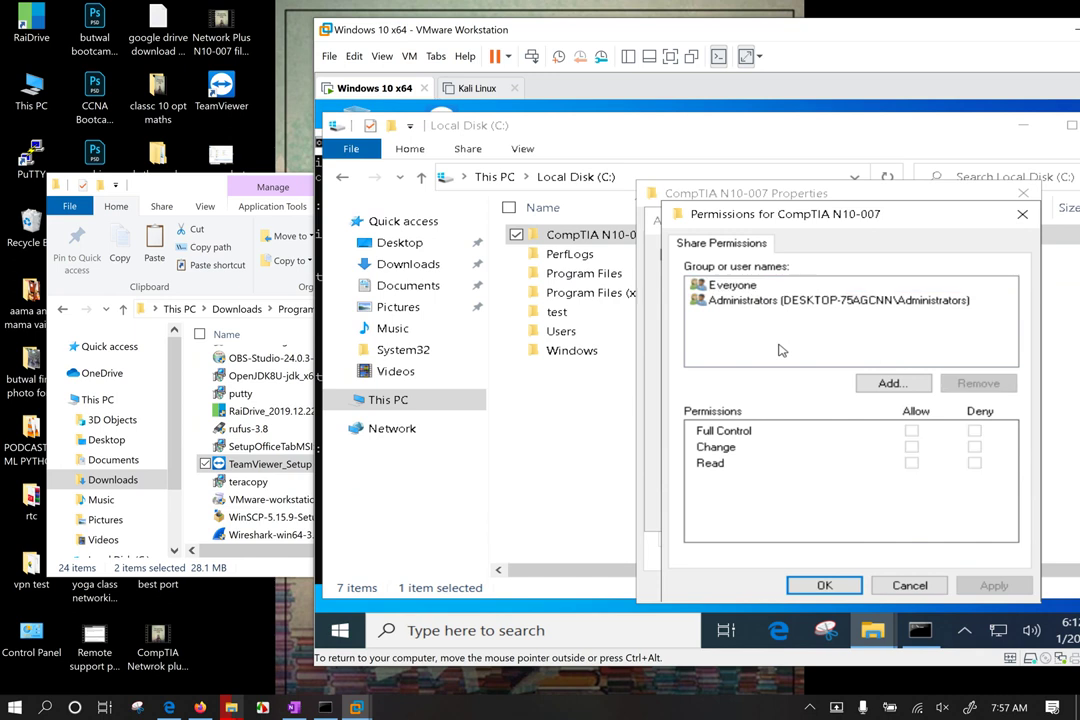
left_click(781, 302)
left_click(733, 285)
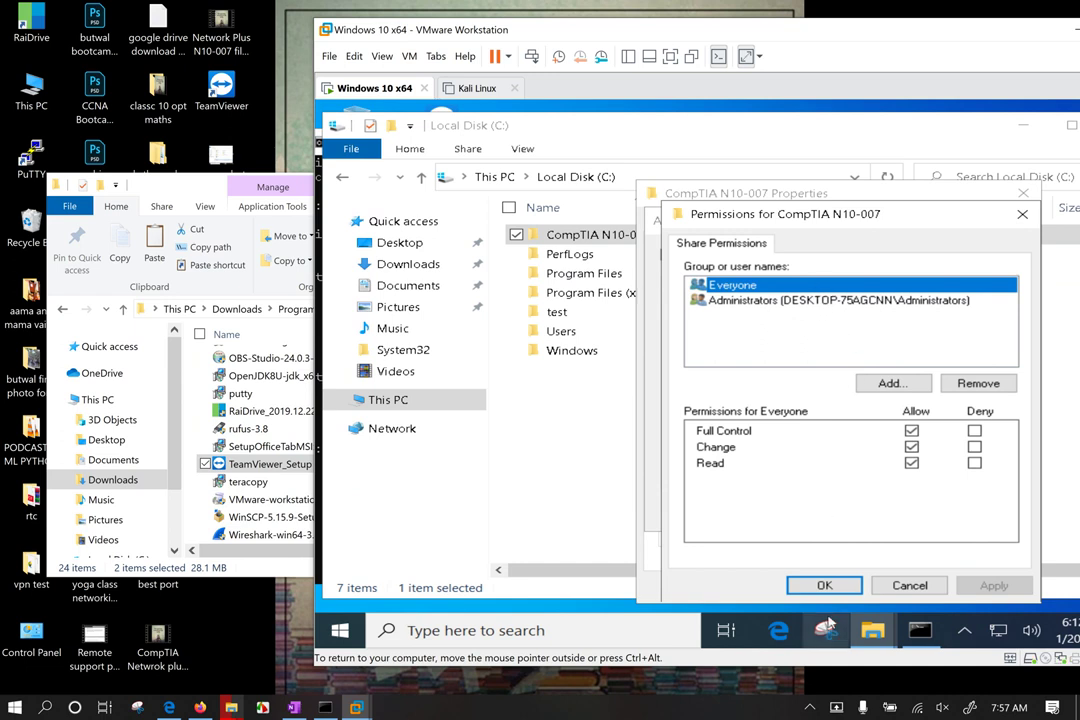
left_click(824, 585)
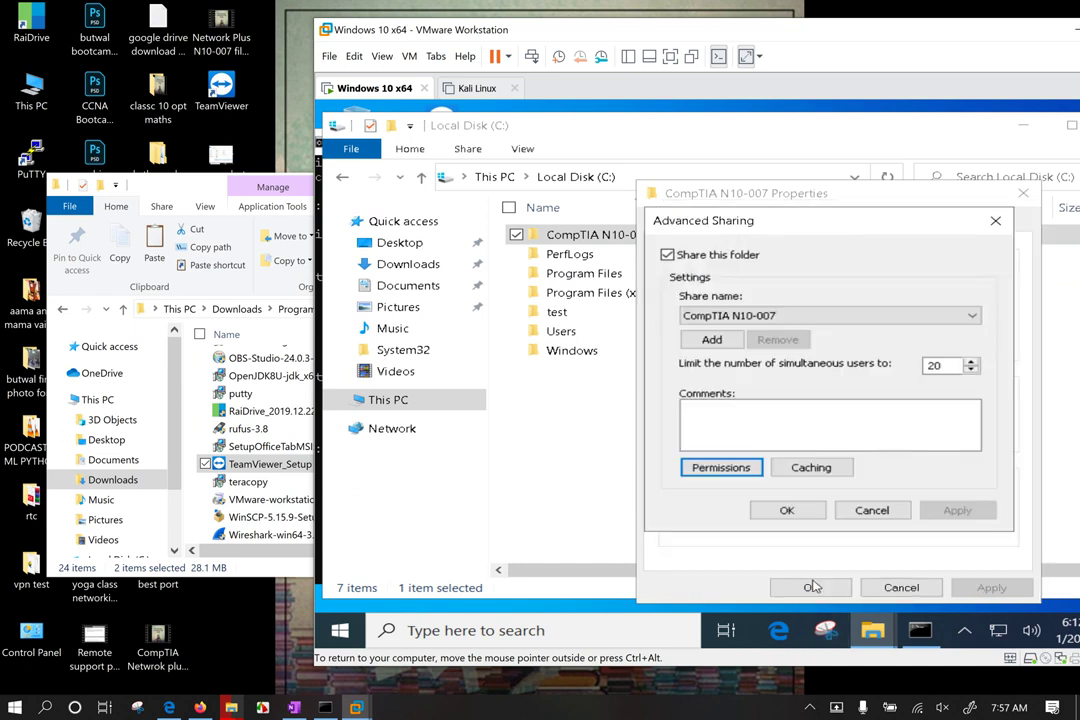
left_click(787, 511)
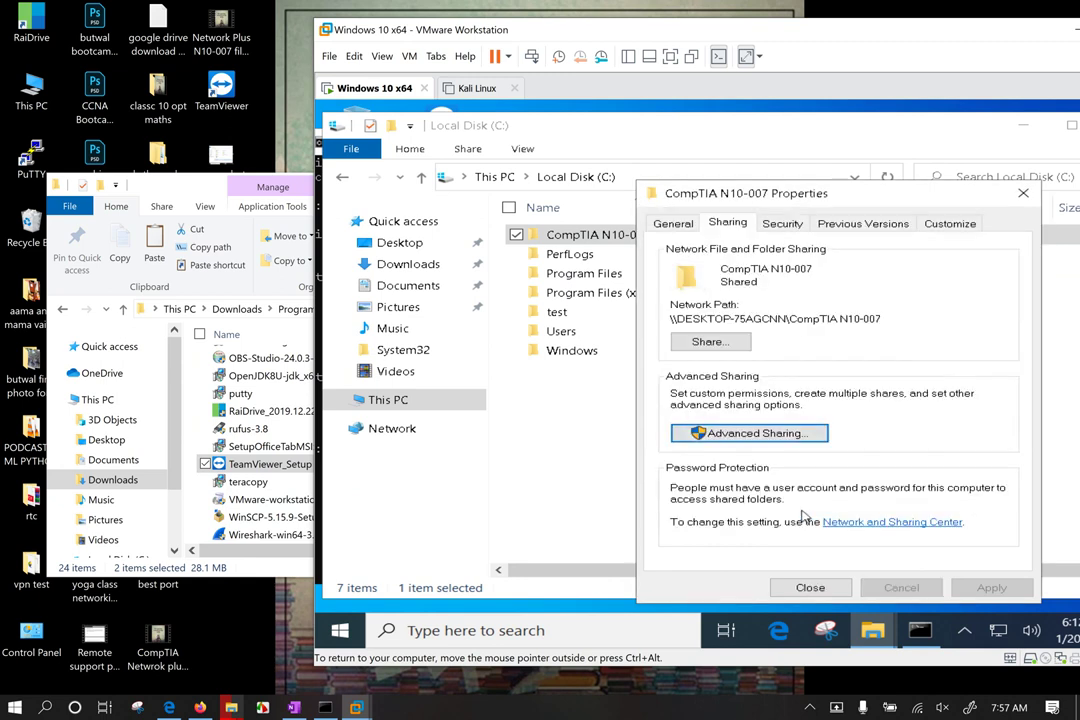
left_click(811, 587)
left_click(700, 485)
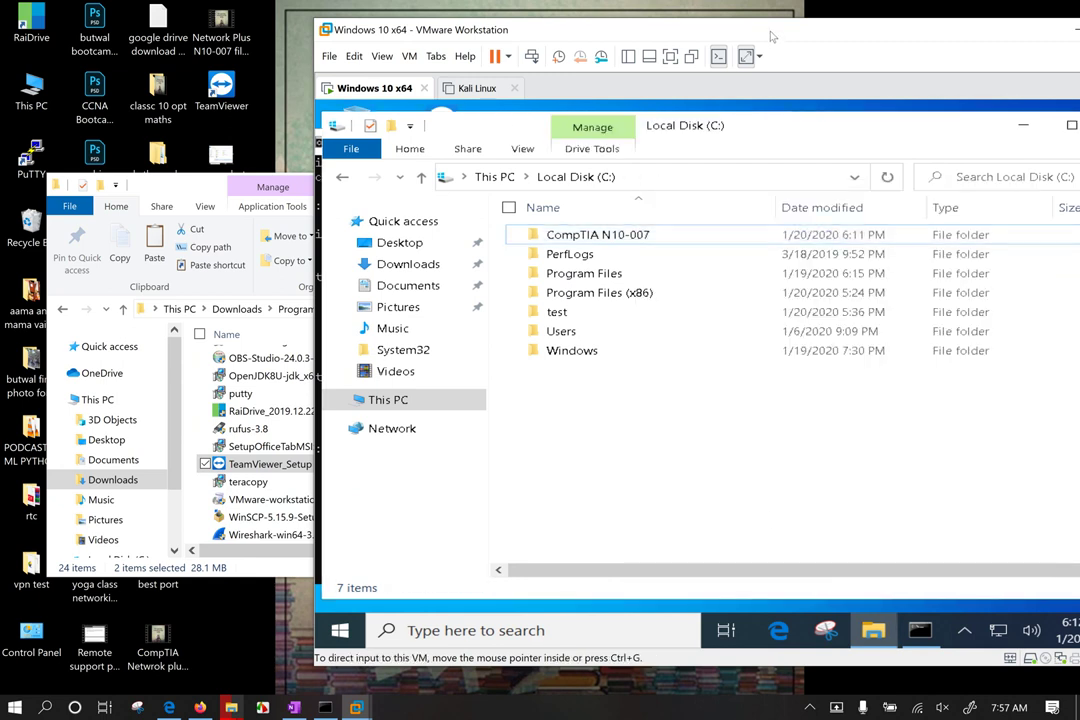
Step: Reposition the VMware window and close the host's Programs folder window
left_click_drag(652, 32, 589, 24)
left_click_drag(708, 28, 796, 42)
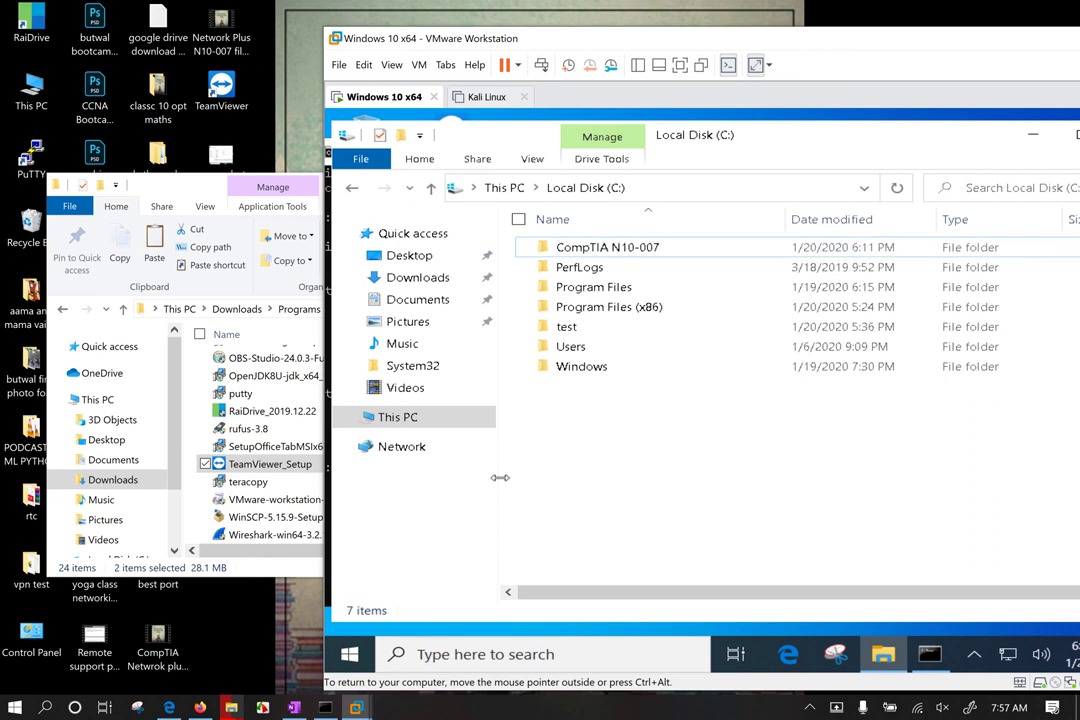
left_click_drag(501, 477, 437, 480)
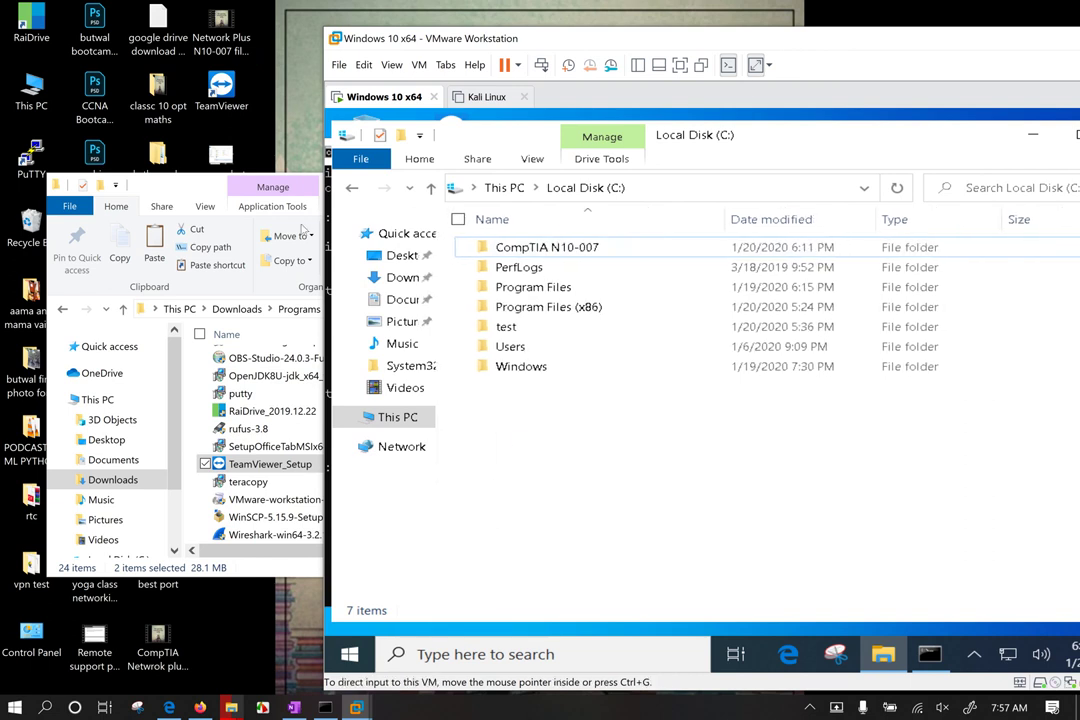
left_click(258, 192)
left_click(636, 186)
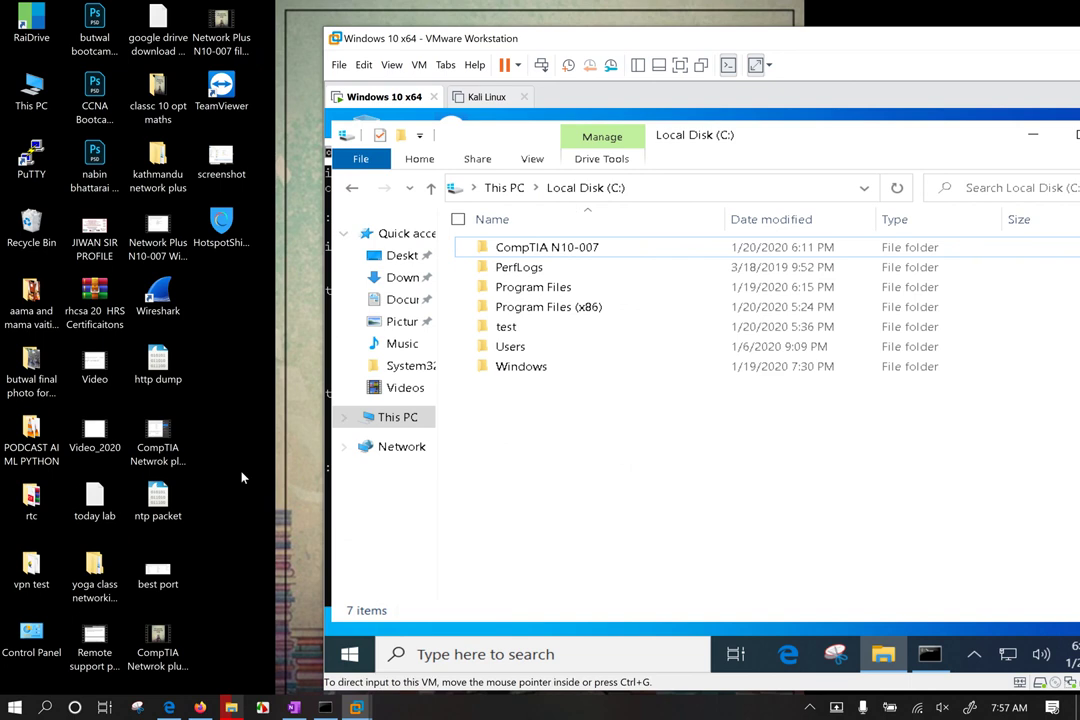
Step: Bring up the host's Run box holding \\192.168.1.65
key("super+r")
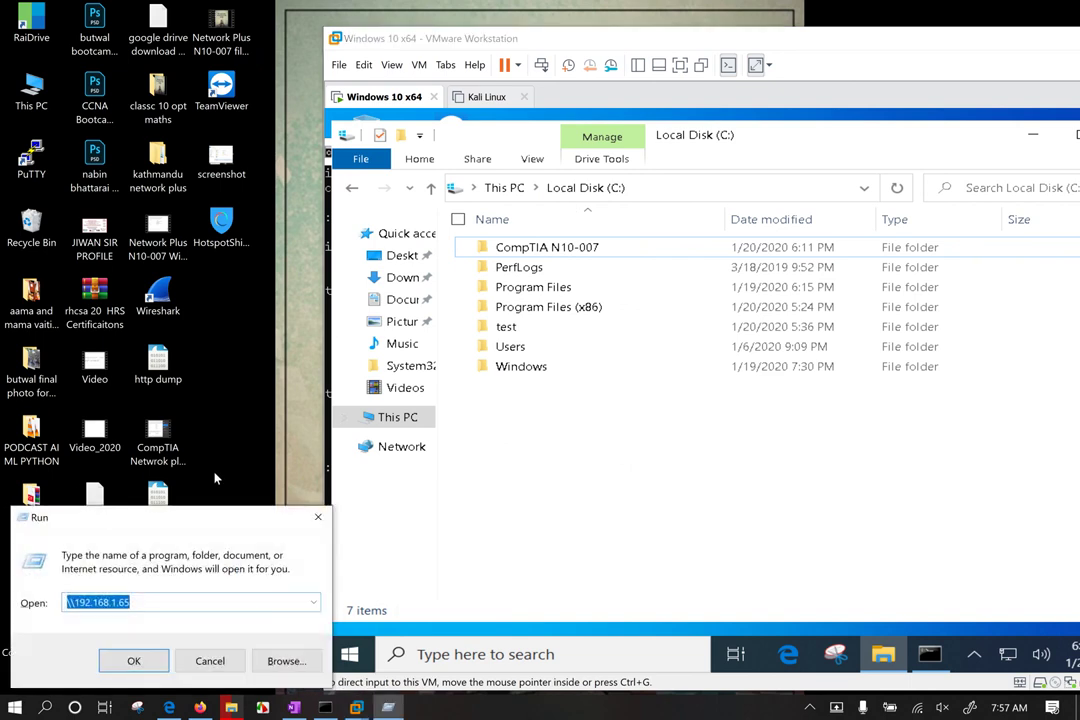
left_click(146, 608)
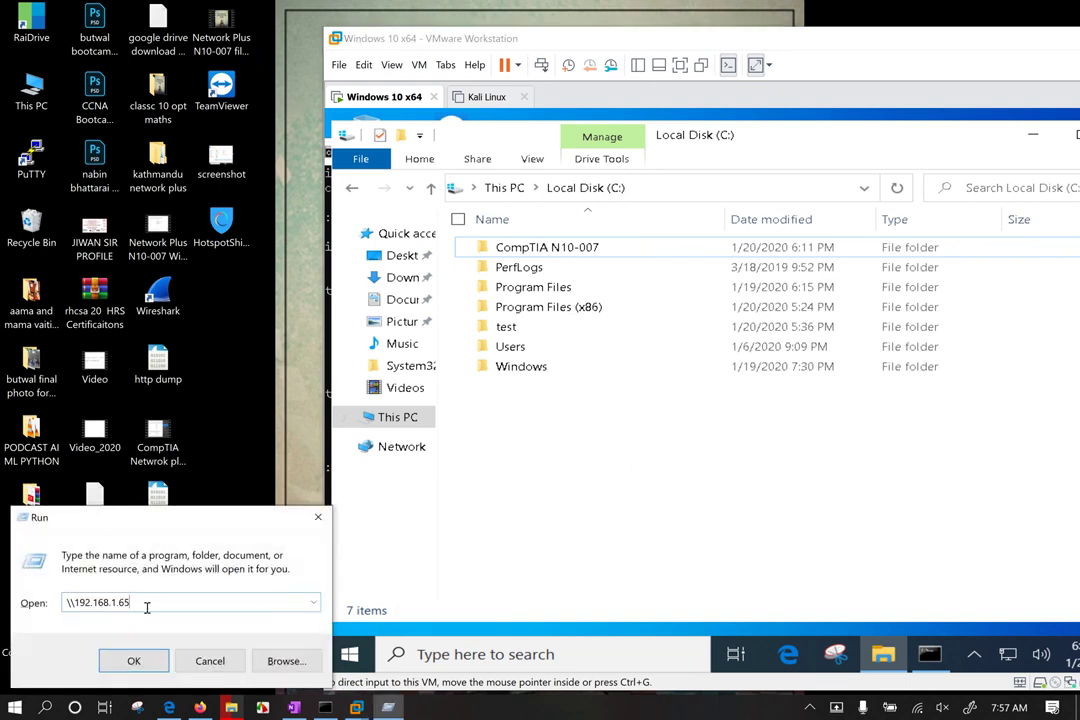
double_click(121, 605)
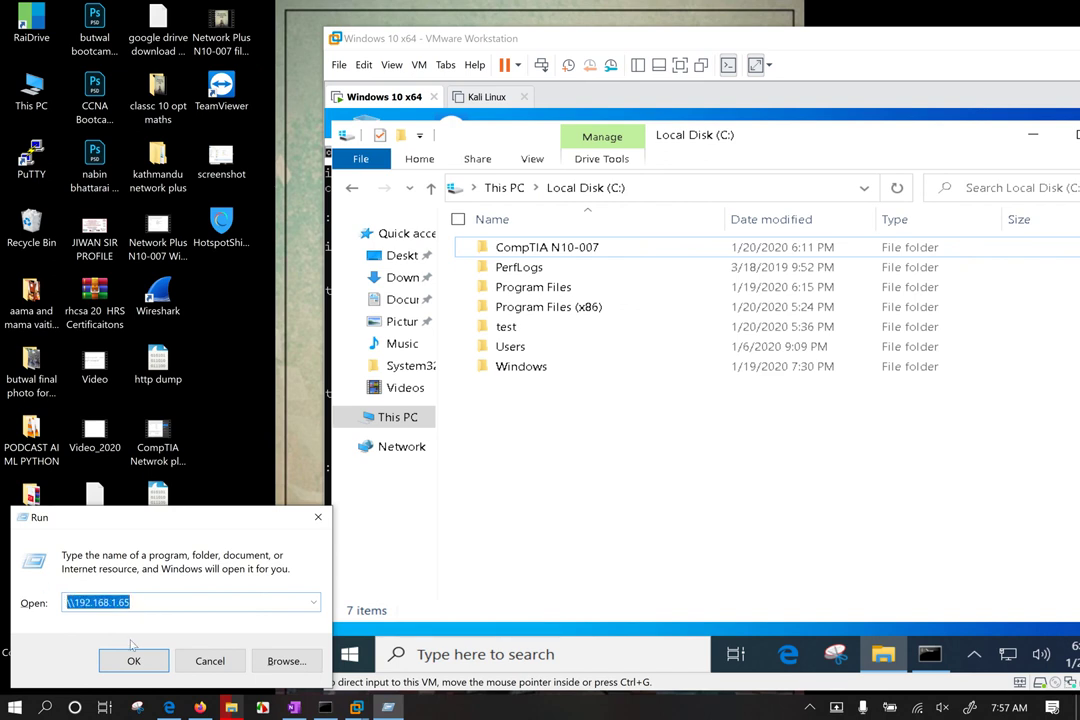
left_click(178, 600)
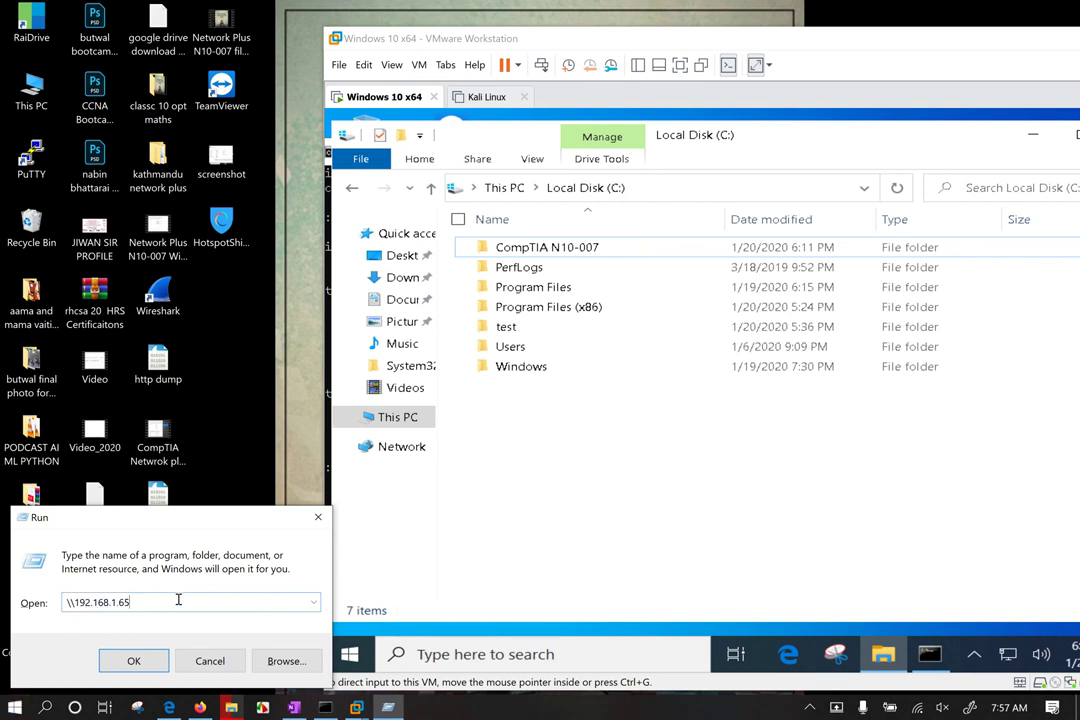
left_click_drag(78, 603, 37, 602)
Step: Open the VM's CompTIA N10-007 share, now listing 27 files, beside the Run box
left_click(637, 250)
double_click(637, 250)
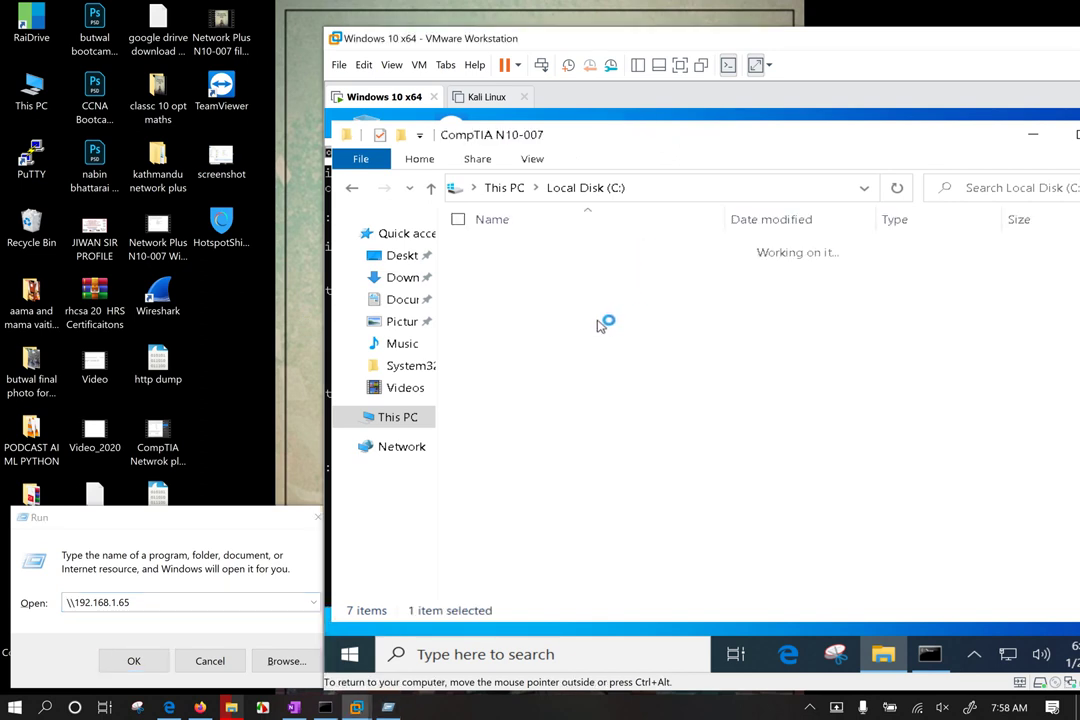
scroll(600, 380, "down", 3)
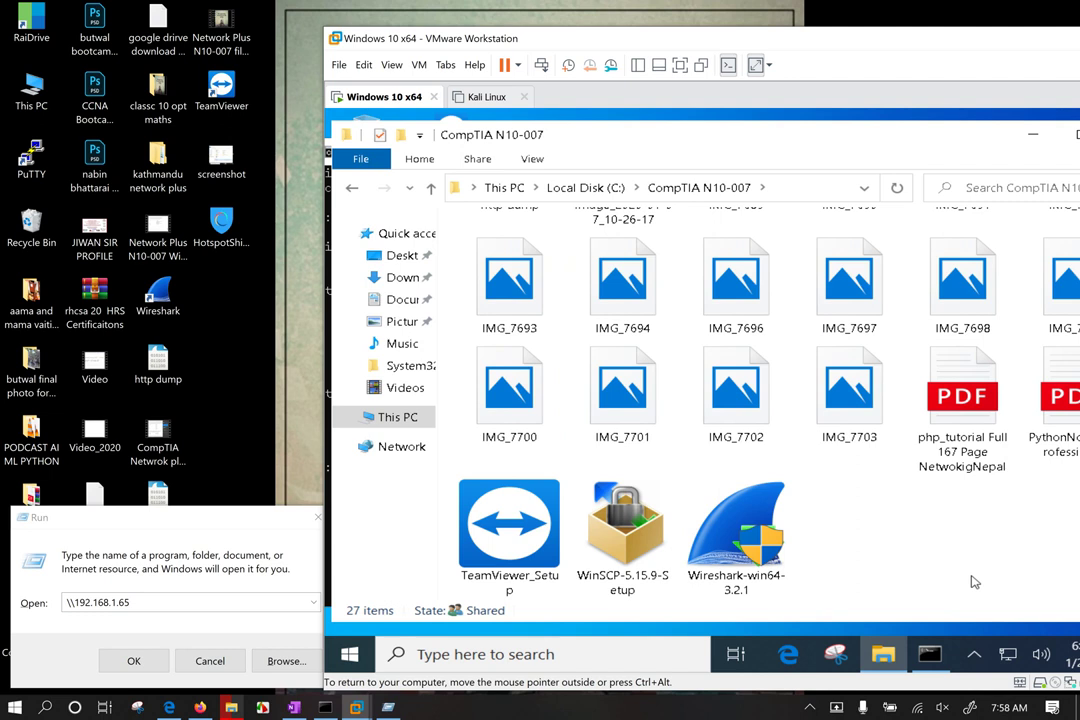
left_click(158, 556)
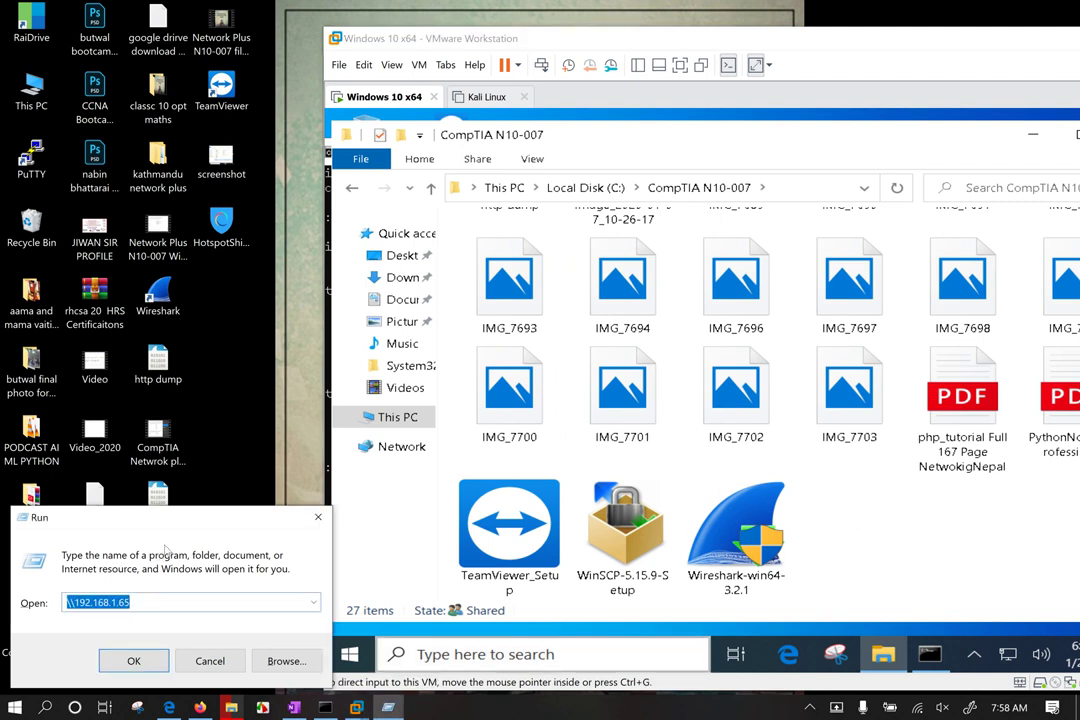
left_click(163, 601)
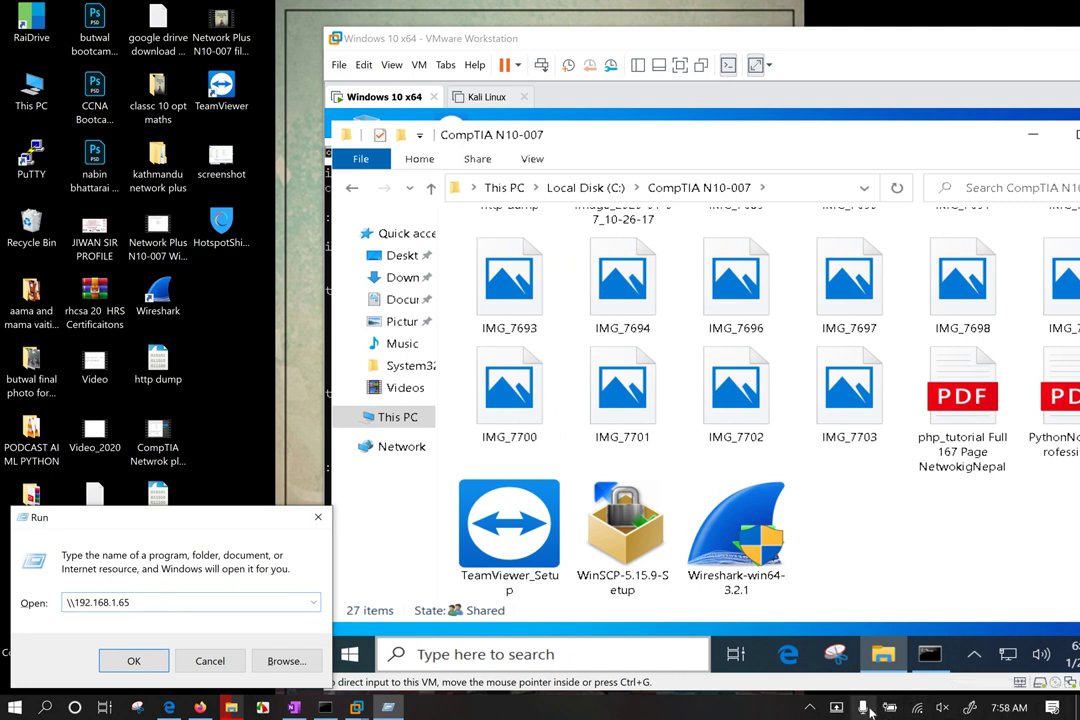
Step: Take a full-screen snip and pan across the capture in Snip & Sketch
left_click(970, 708)
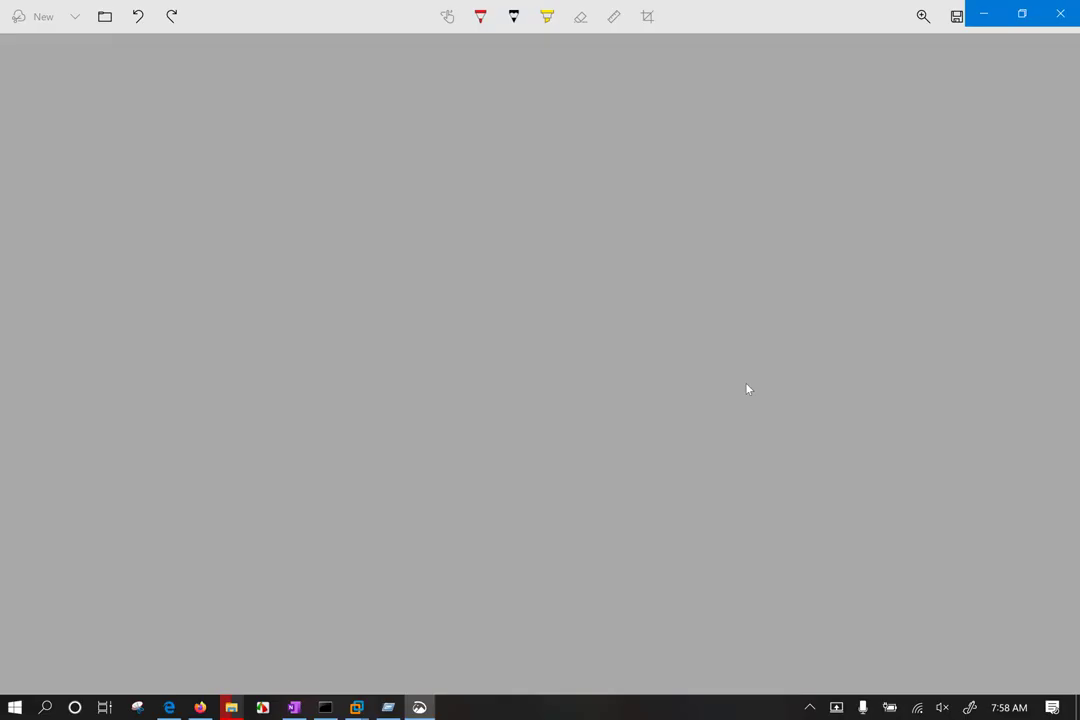
scroll(757, 393, "up", 3)
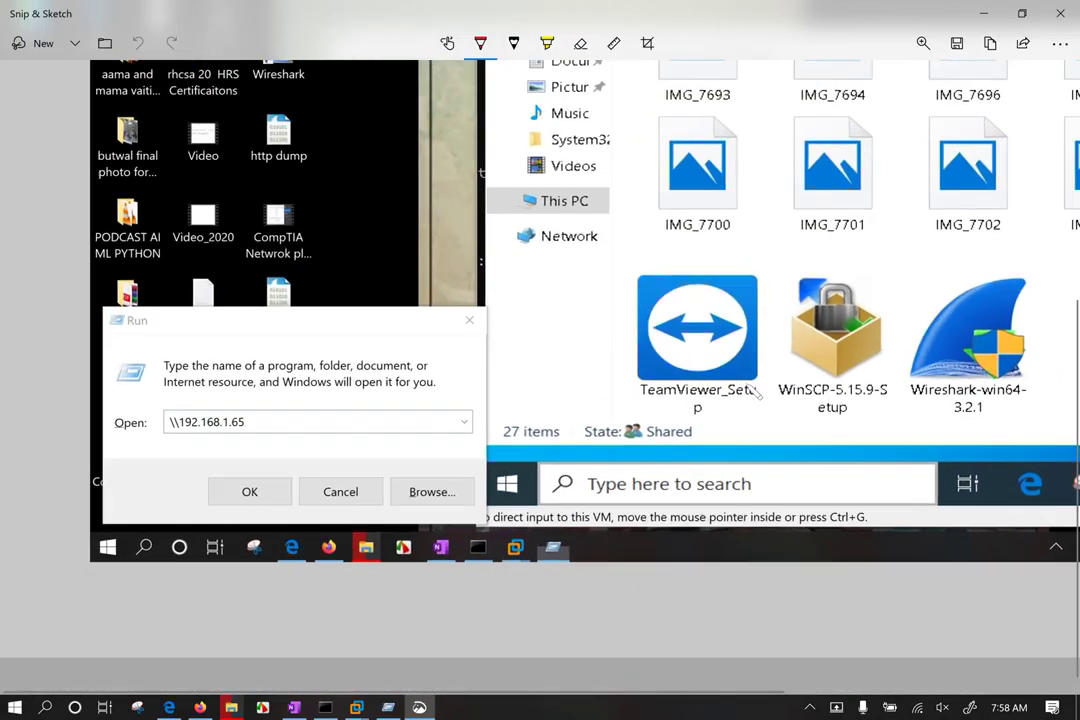
scroll(757, 393, "up", 3)
scroll(755, 392, "down", 2)
scroll(752, 391, "up", 2)
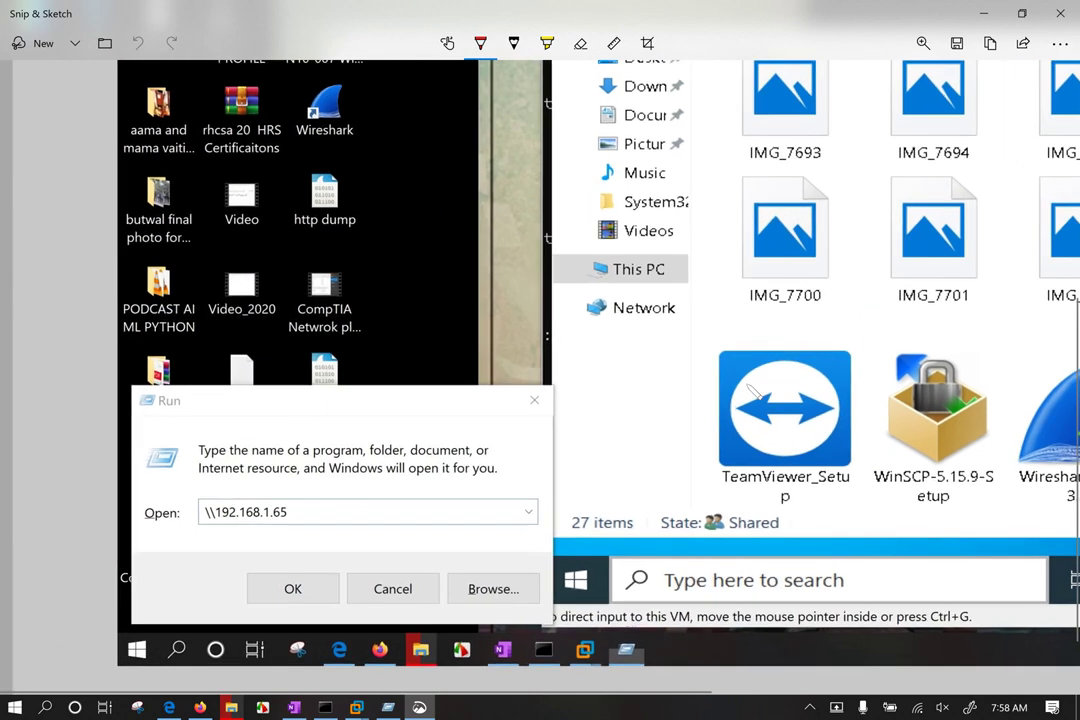
scroll(757, 393, "right", 1)
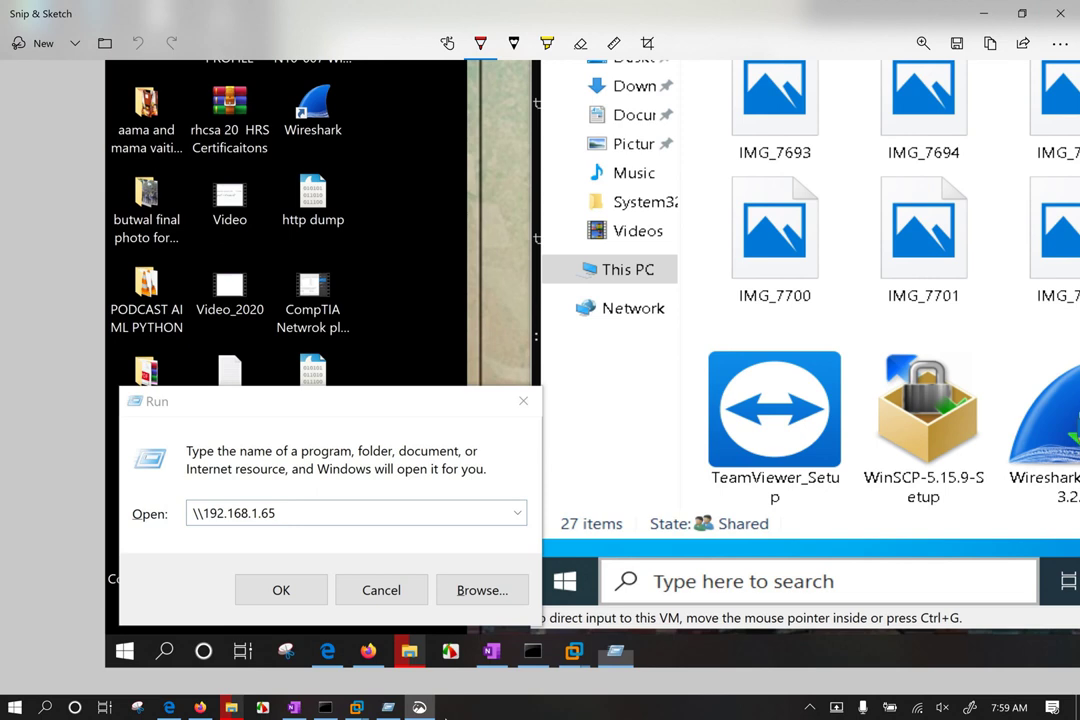
Step: Bring the VM window forward and reposition the command prompt showing the VM's address
mouse_move(355, 707)
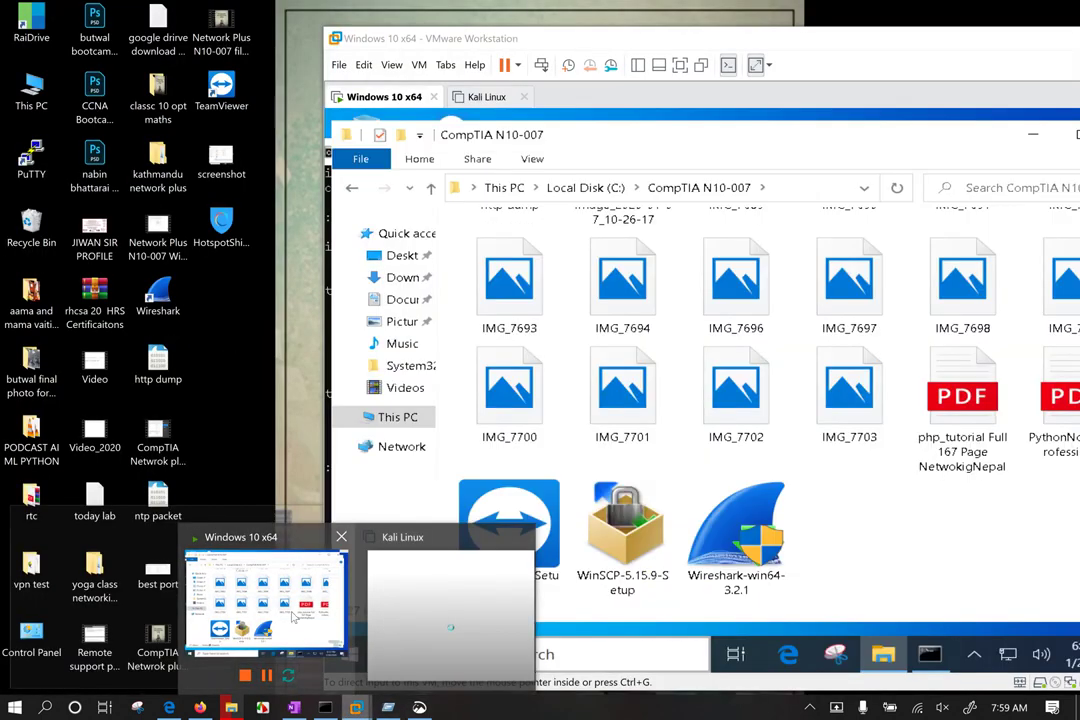
left_click(295, 617)
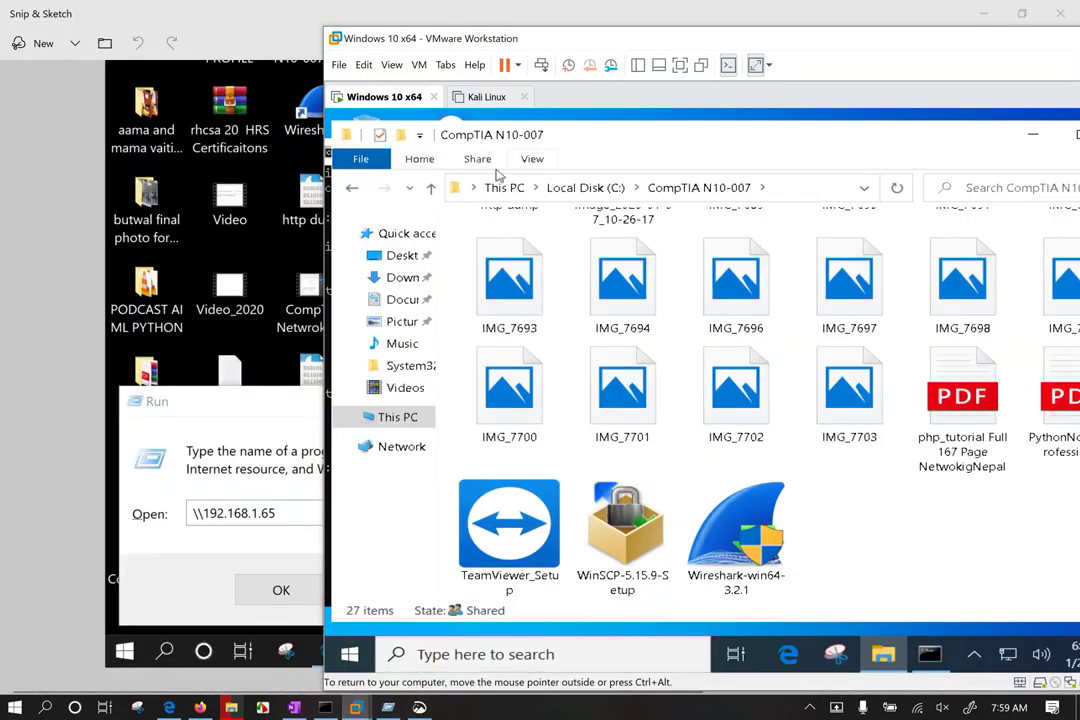
key("alt+Tab")
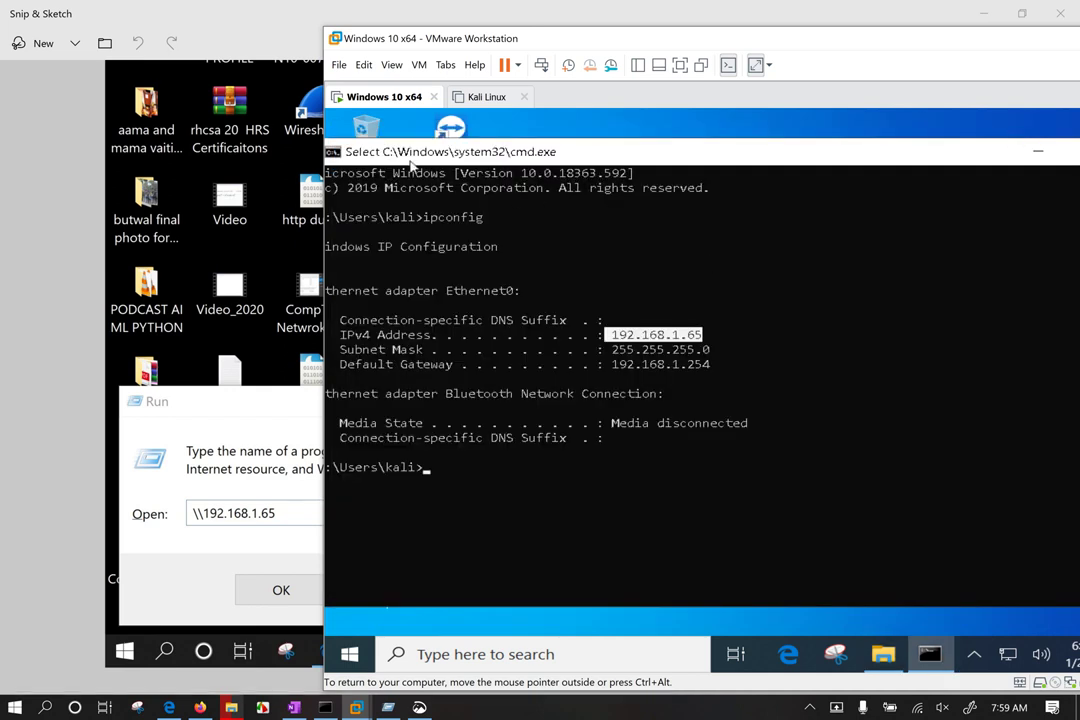
left_click_drag(513, 148, 619, 157)
left_click(403, 196)
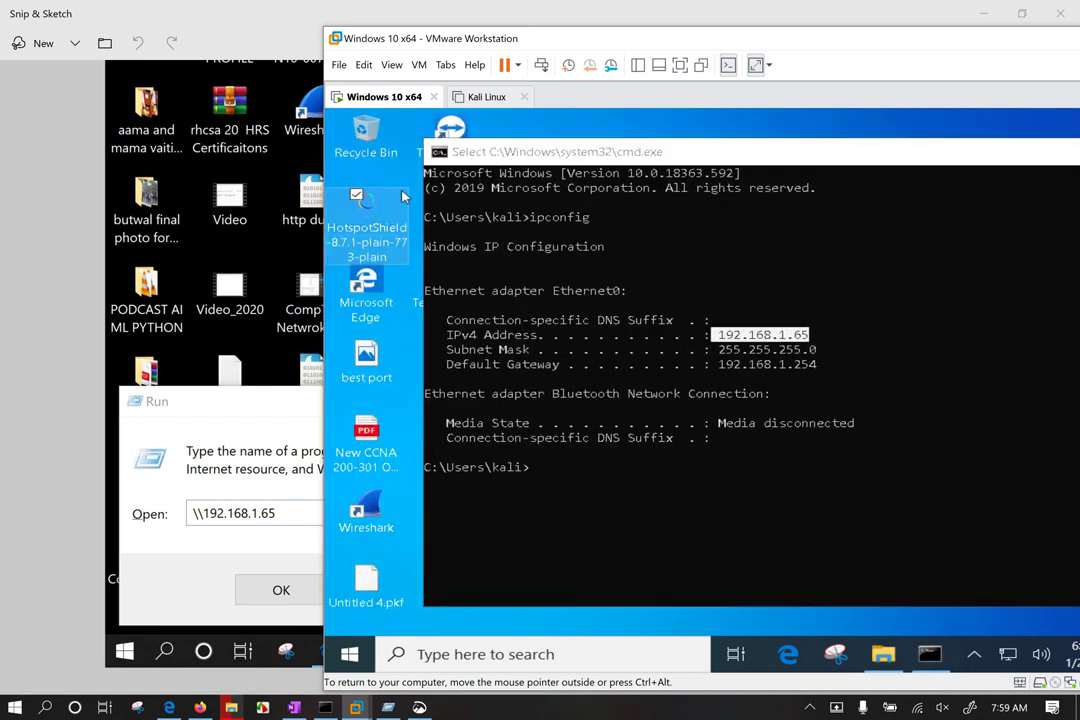
key("super+r")
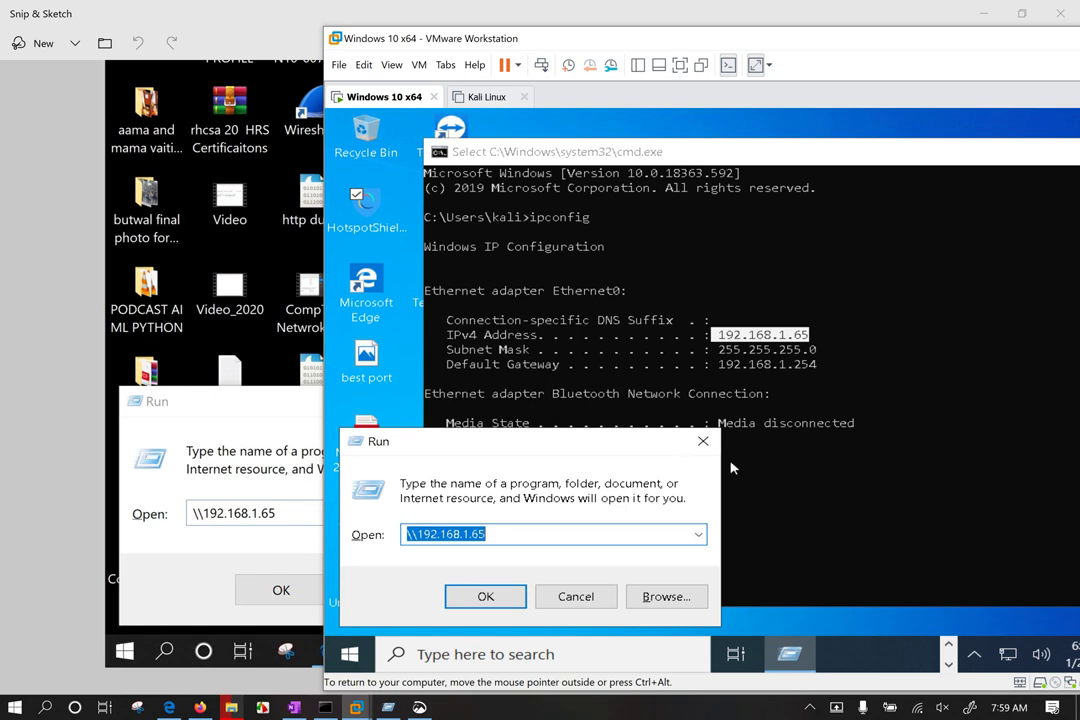
left_click(702, 444)
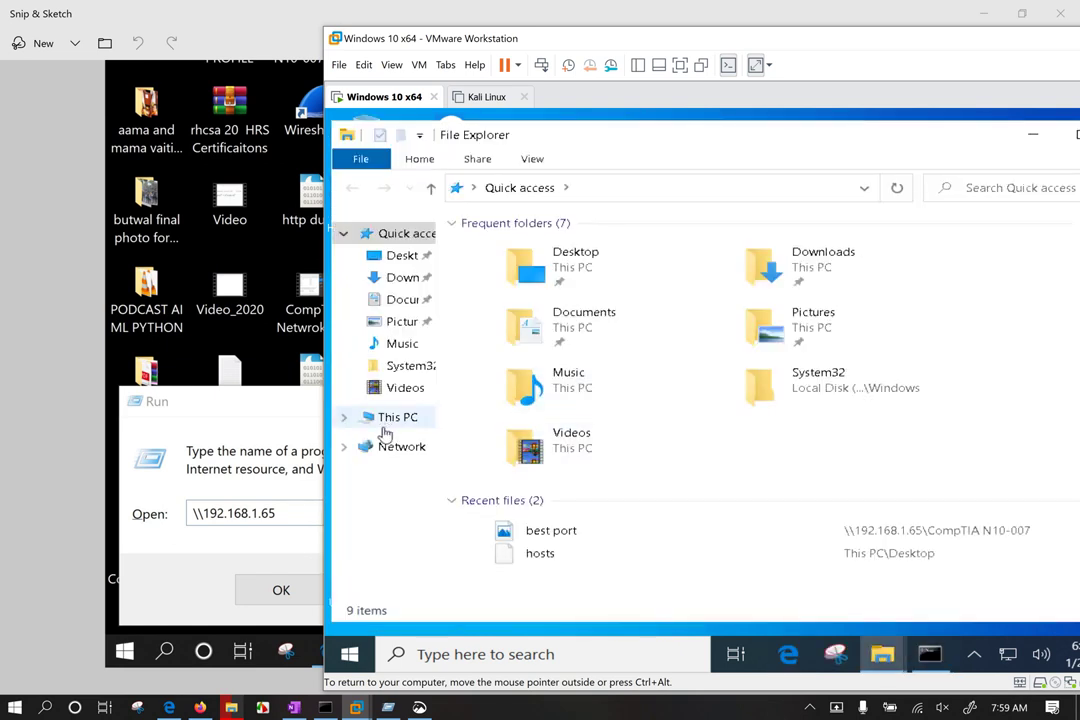
Step: Open Computer Management from This PC and list the VM's local users
right_click(387, 428)
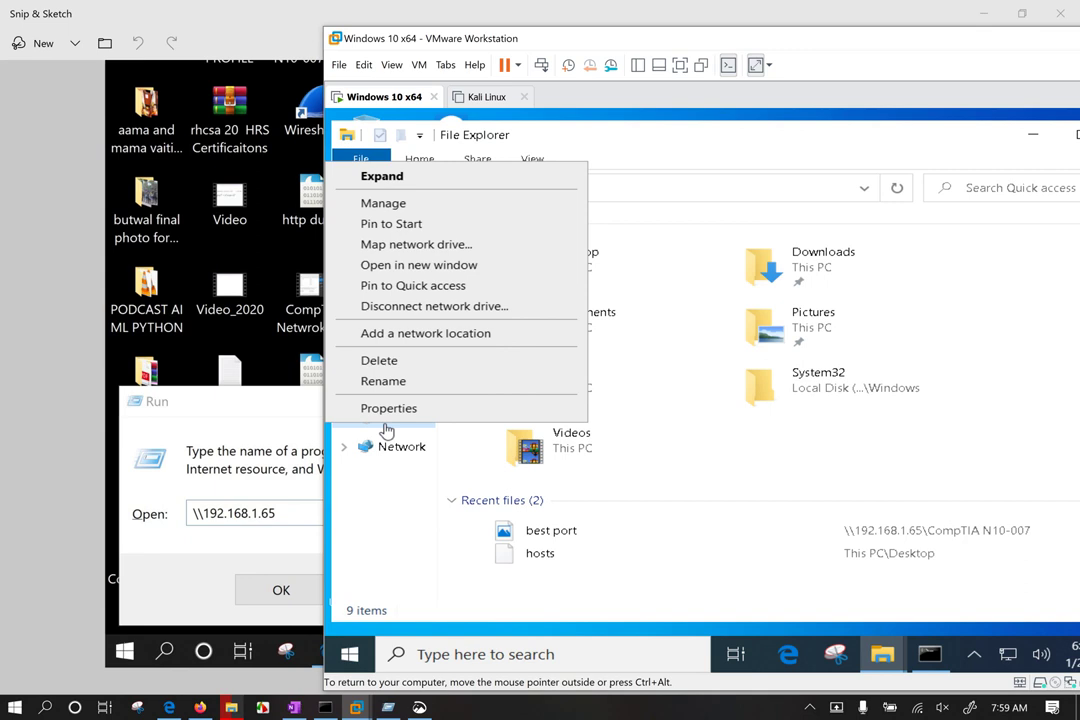
left_click(412, 205)
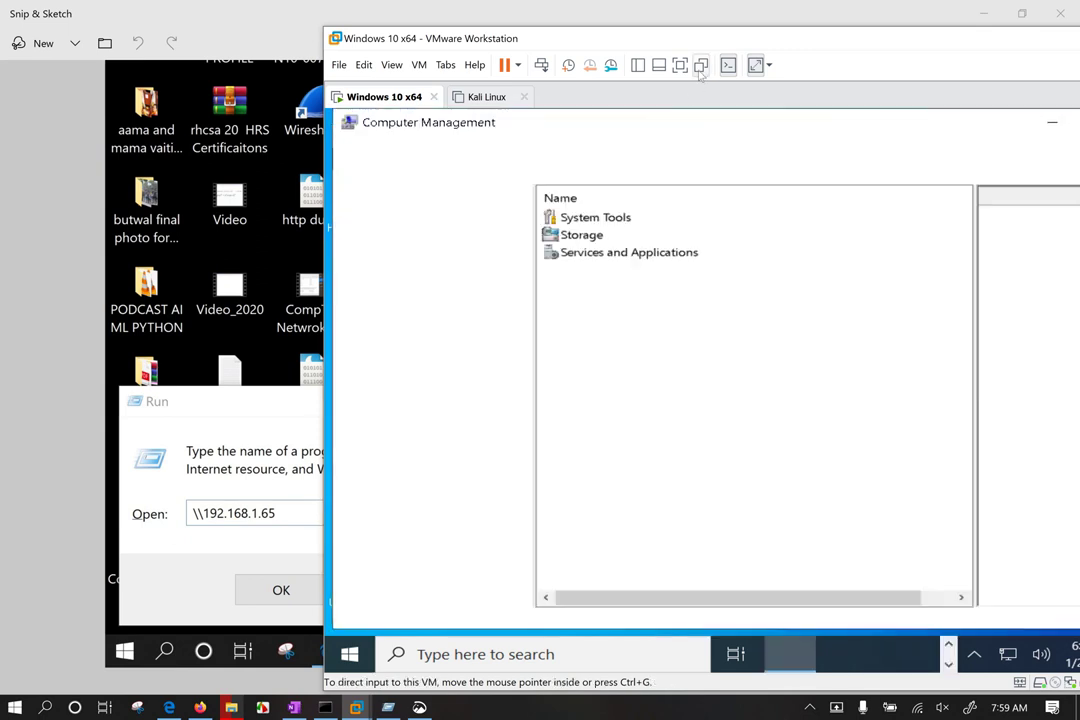
double_click(435, 279)
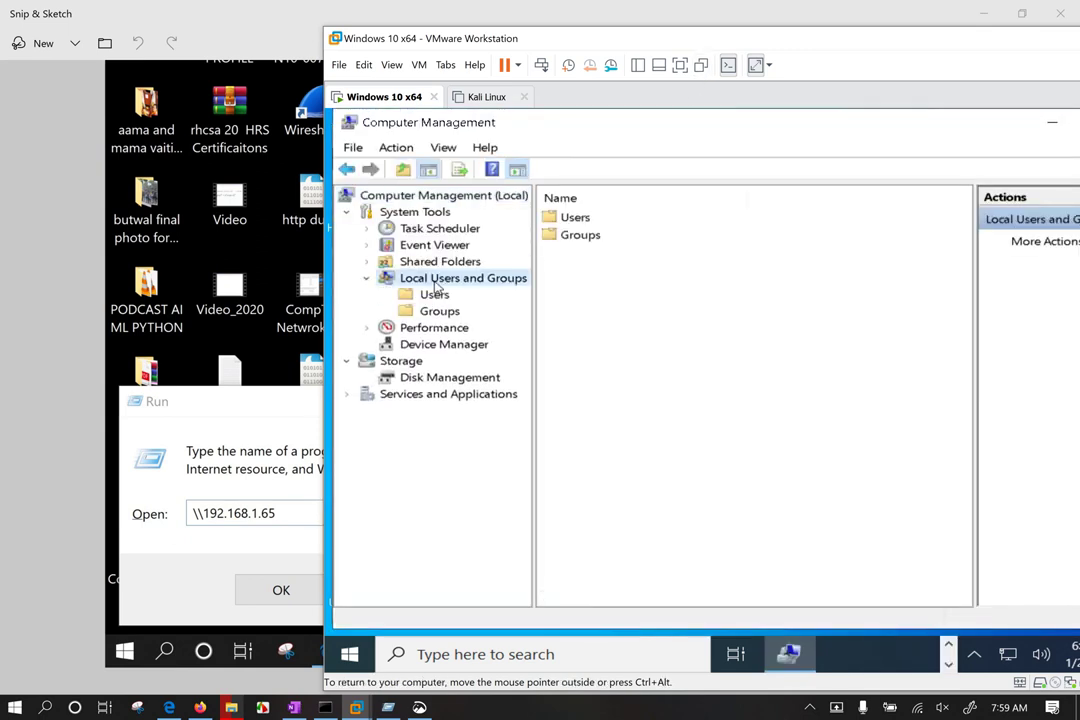
left_click(436, 296)
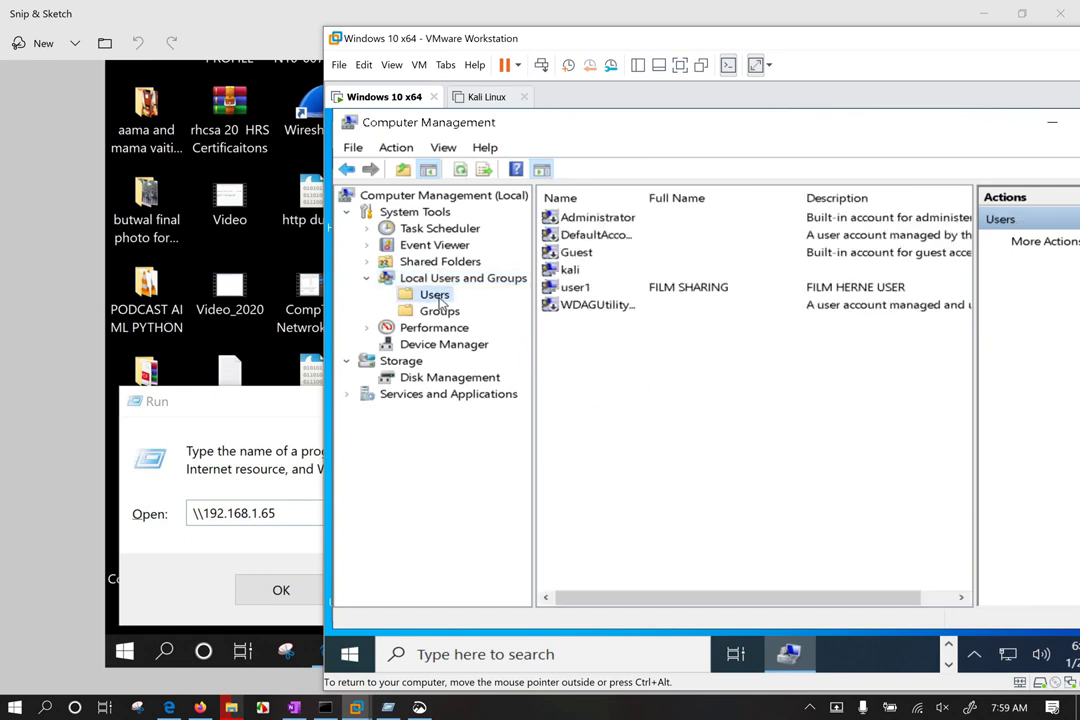
left_click(564, 271)
right_click(598, 374)
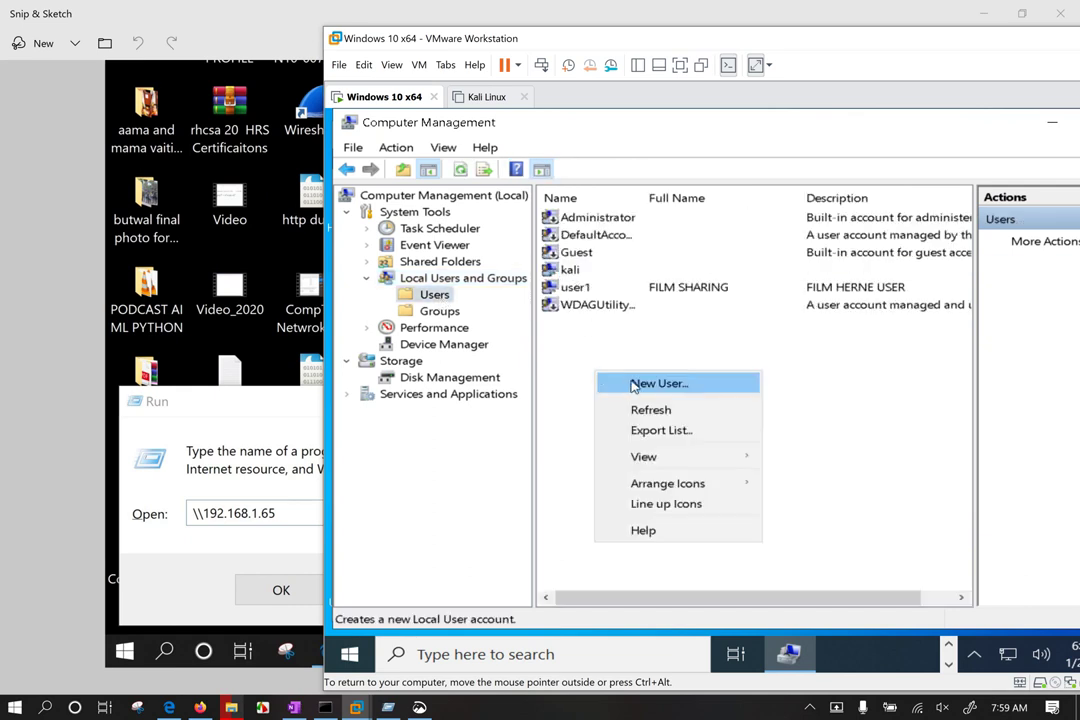
key("Escape")
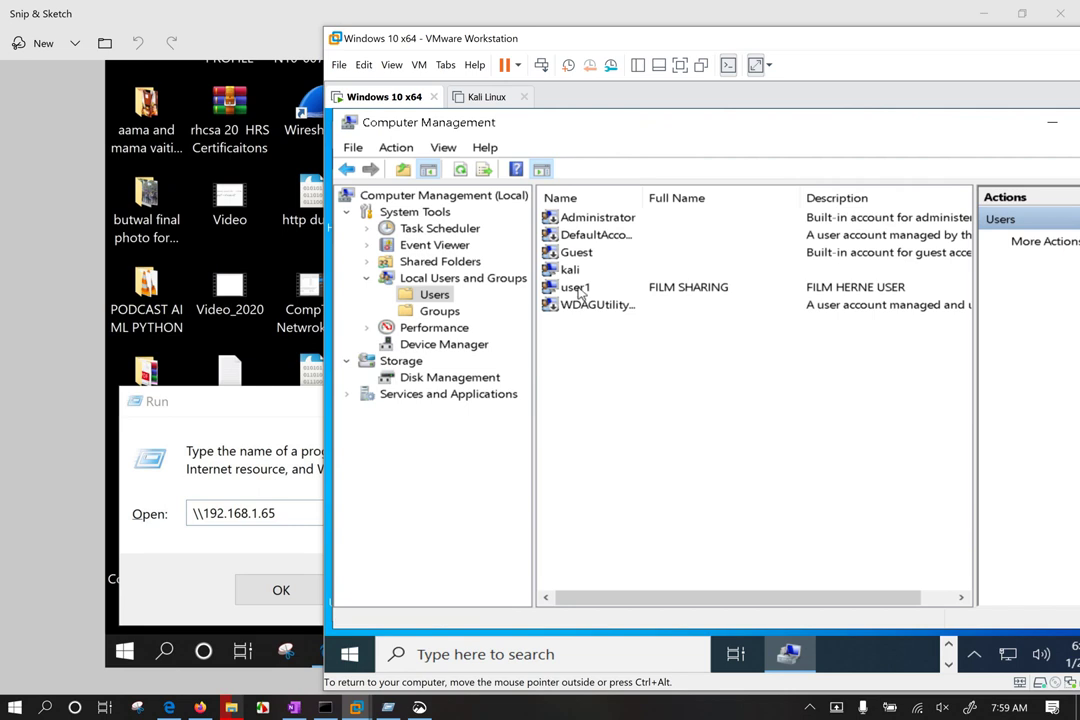
Step: Set and confirm a new password for the kali account
right_click(571, 270)
left_click(626, 286)
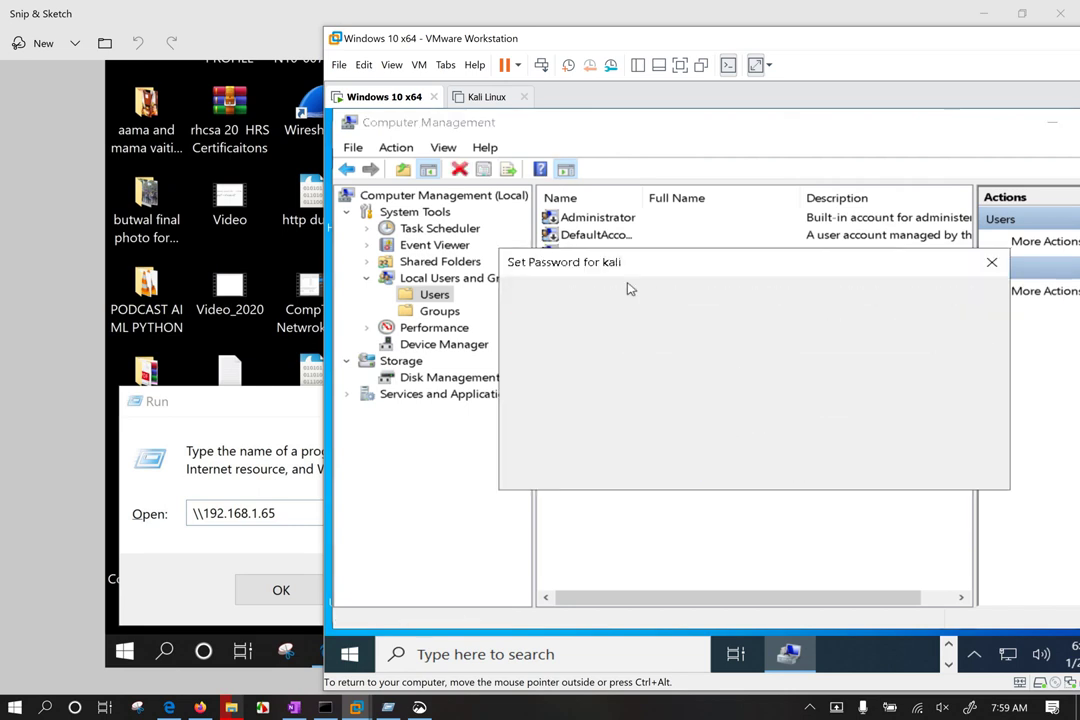
left_click(661, 467)
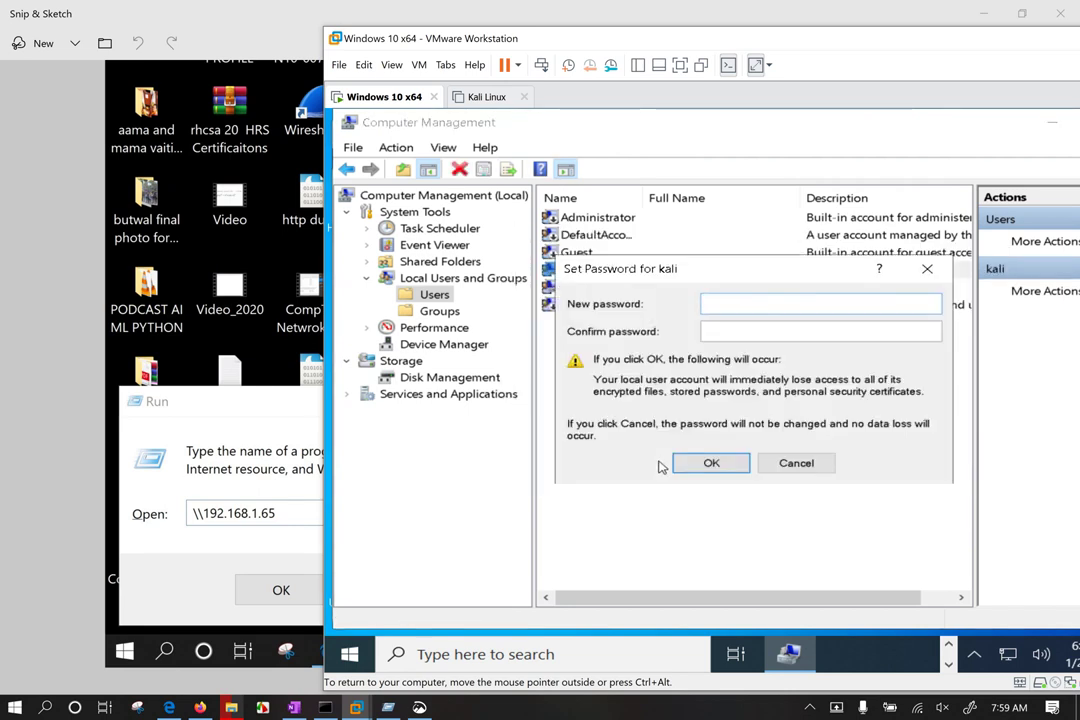
type("123456")
key("Tab")
type("123456")
left_click(711, 463)
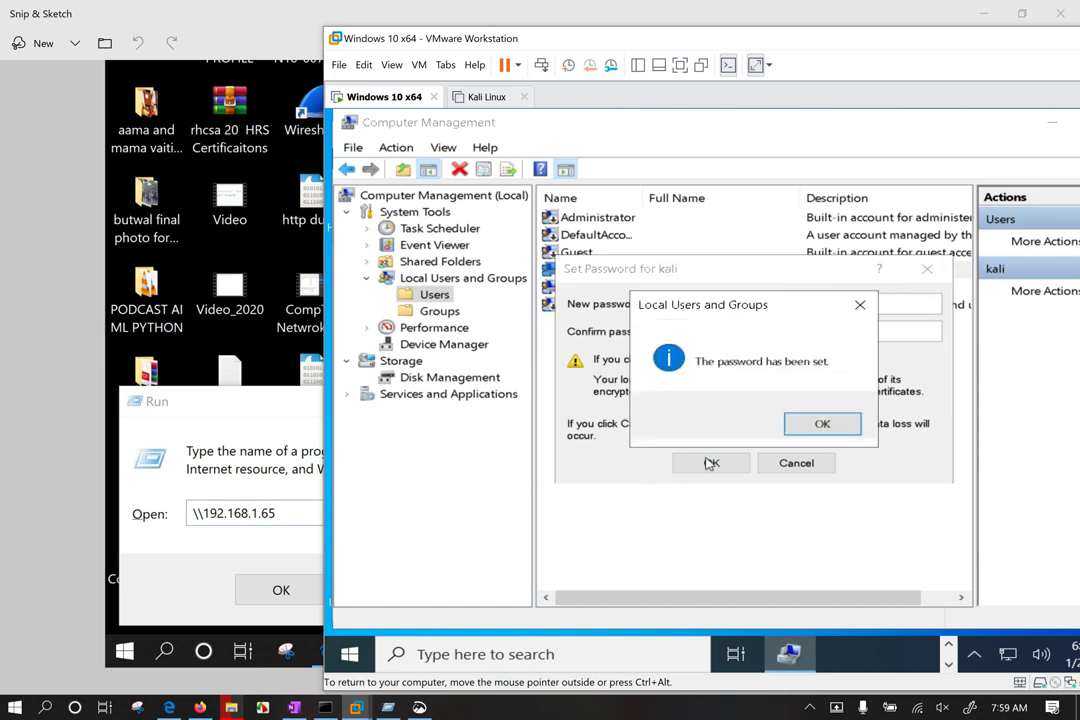
left_click(793, 424)
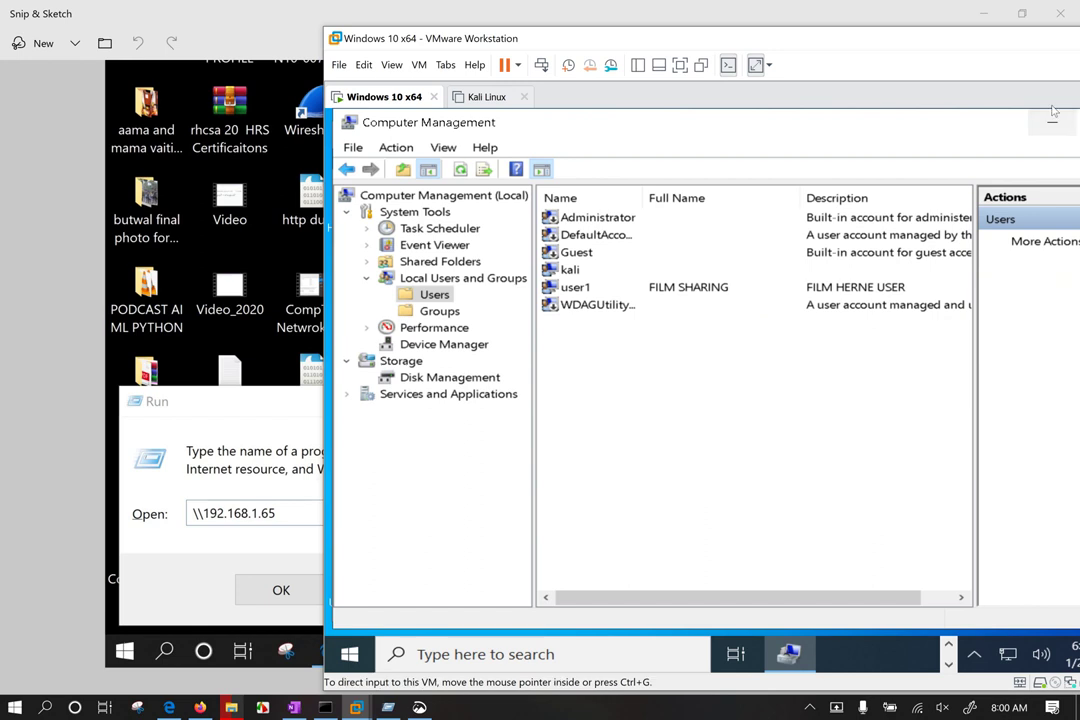
left_click_drag(992, 43, 837, 46)
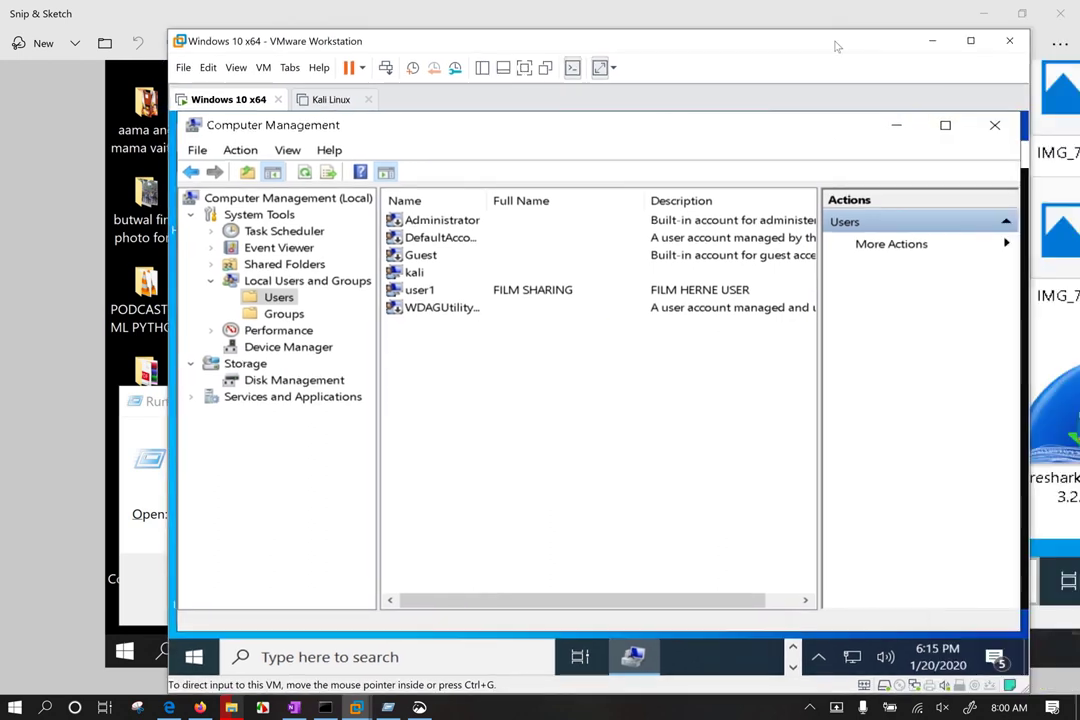
key("super+e")
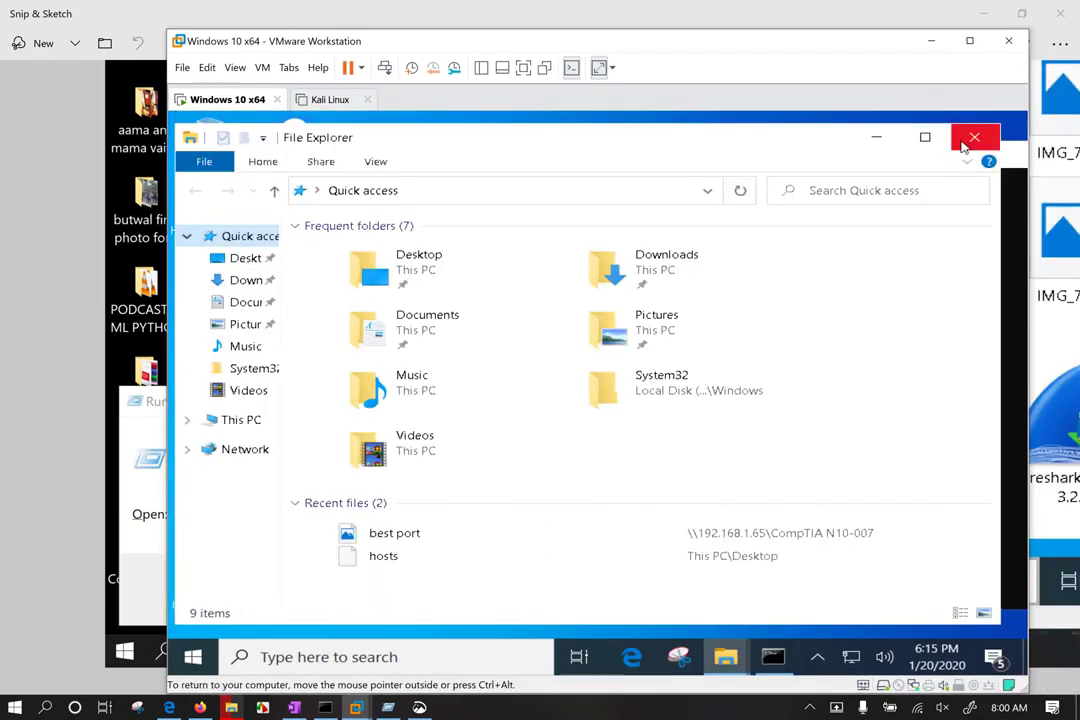
left_click(974, 137)
Step: Circle \\192.168.1.65 in red ink on the Snip & Sketch capture
key("alt+Tab")
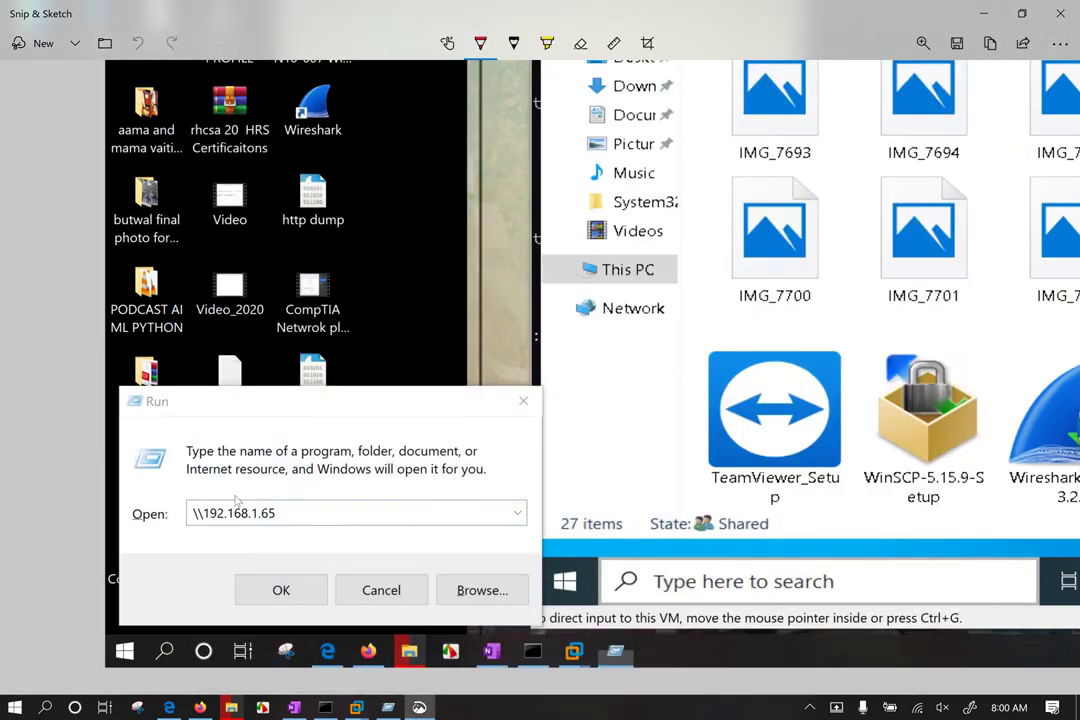
mouse_move(238, 492)
left_mouse_down()
mouse_move(200, 494)
mouse_move(182, 522)
mouse_move(245, 536)
mouse_move(296, 515)
mouse_move(268, 491)
mouse_move(400, 310)
mouse_move(770, 215)
left_mouse_up()
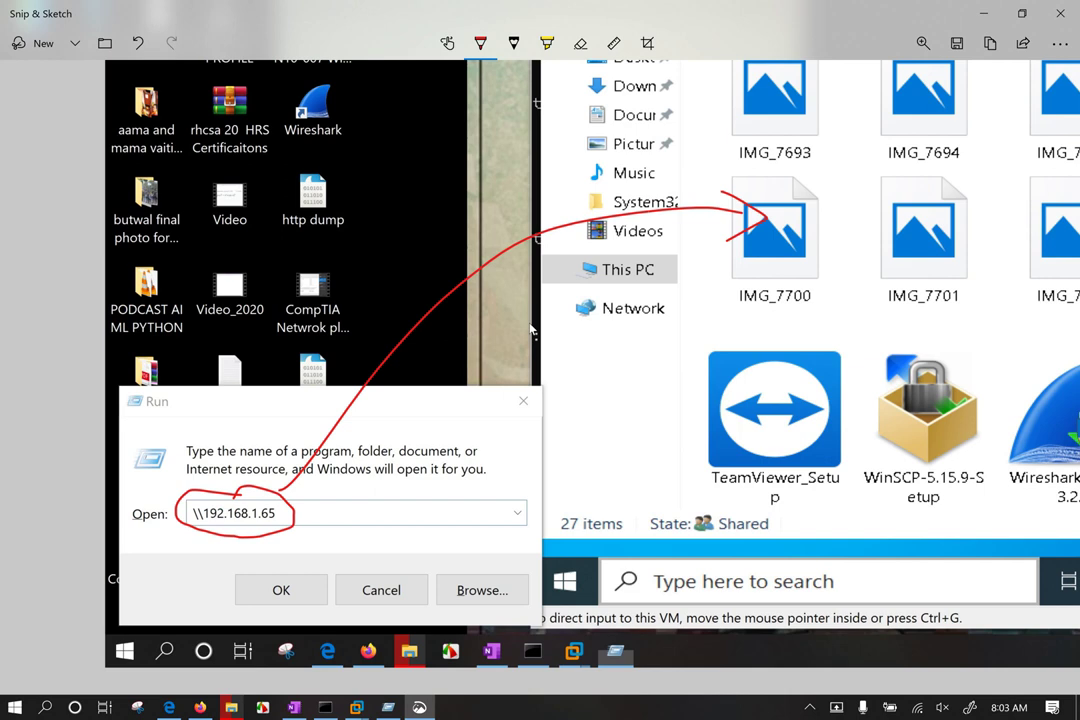
Step: Open the network connections list from the taskbar
left_click(920, 708)
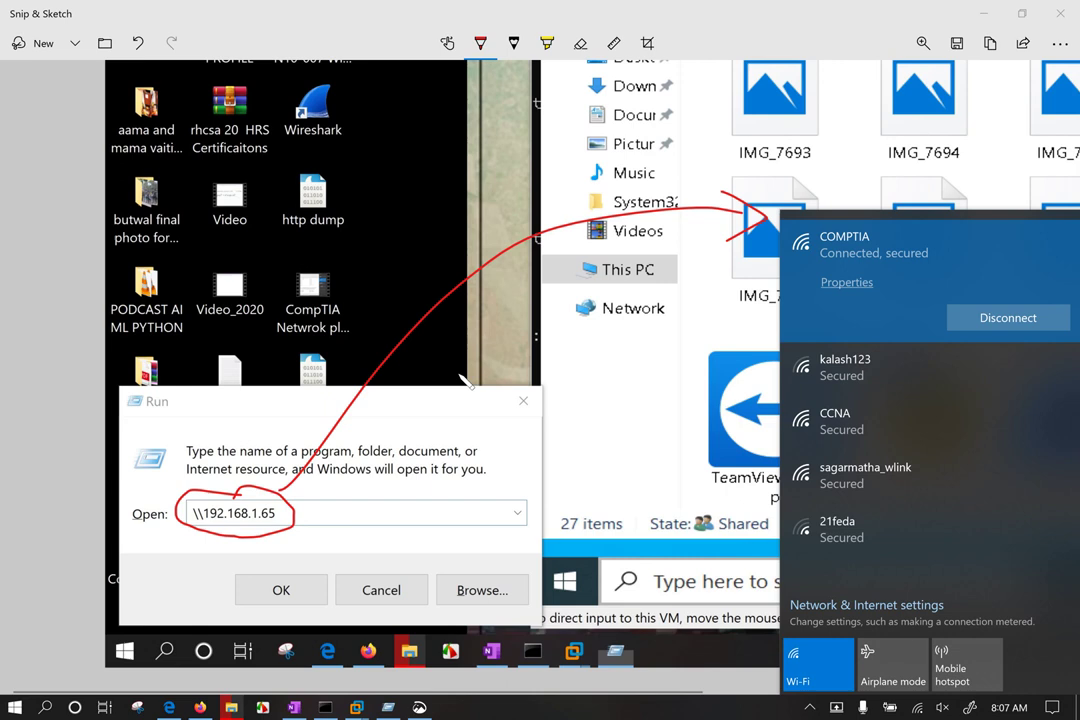
Step: Close the annotated Snip & Sketch window and the Run dialog
left_click(283, 522)
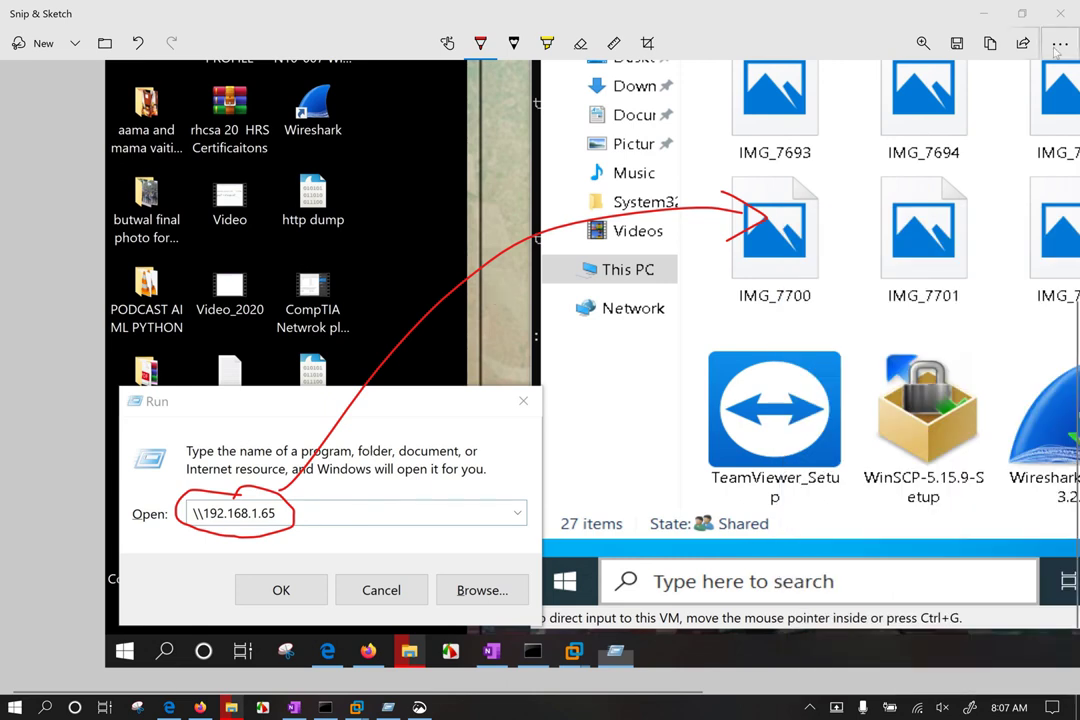
left_click(1061, 13)
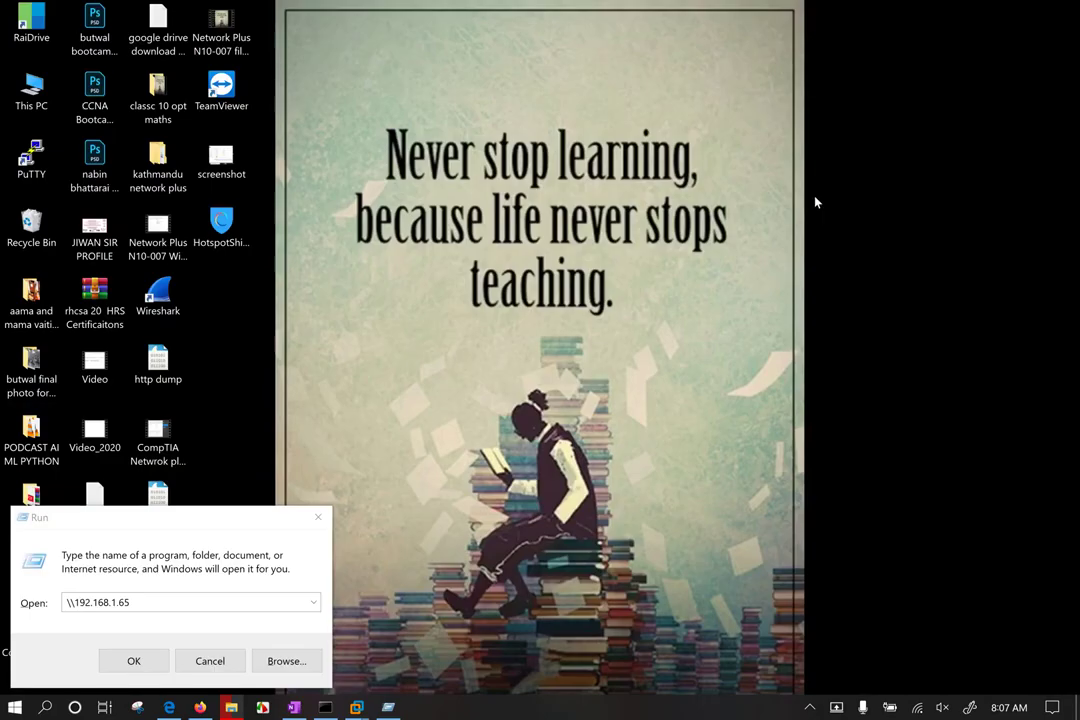
left_click(310, 521)
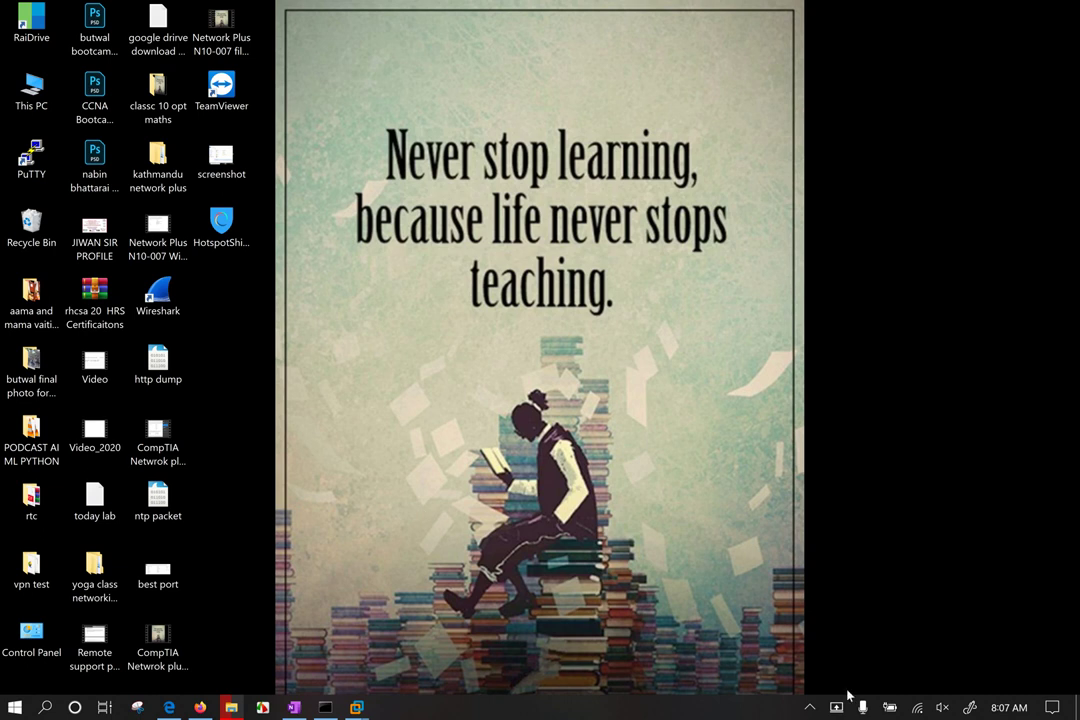